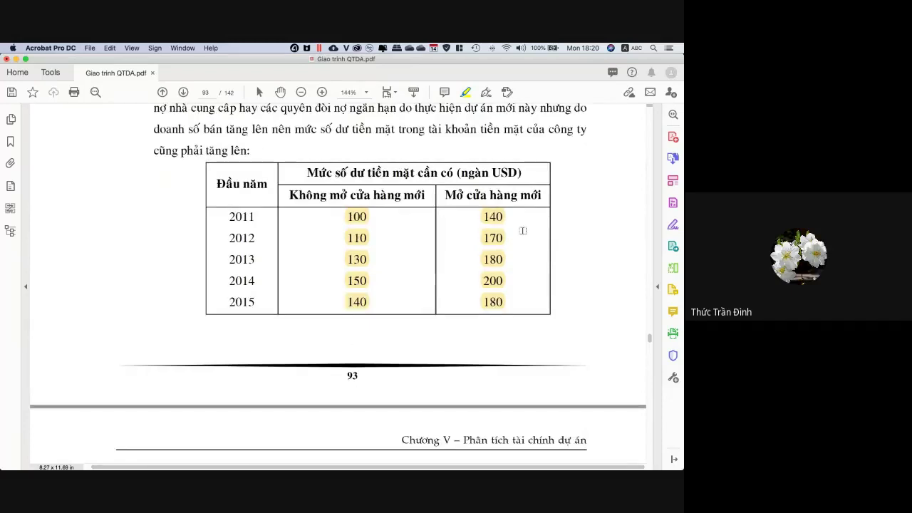
Review the required cash balance table in the PDF exercise, switch to the blank Book1 workbook in Excel and enlarge its view.
{"action": "scroll", "coordinate": [522, 230], "scroll_direction": "down", "scroll_amount": 10}
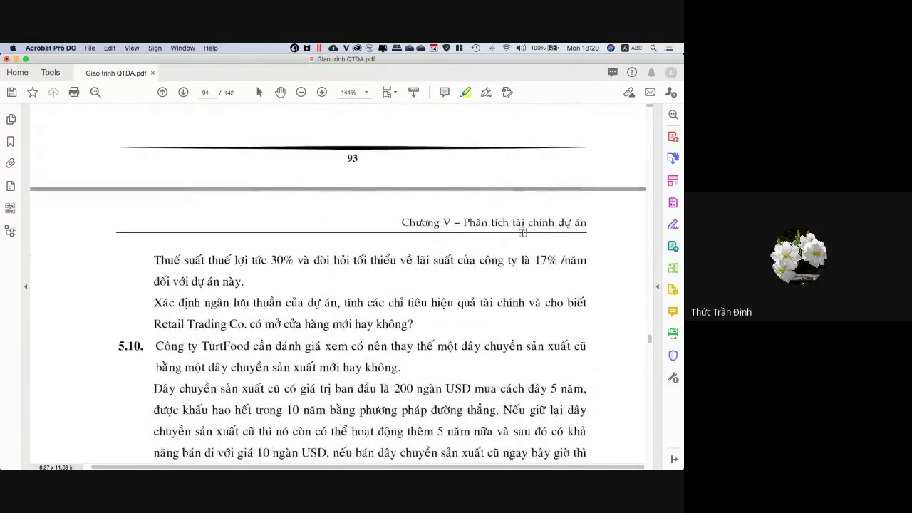
{"action": "scroll", "coordinate": [522, 232], "scroll_direction": "up", "scroll_amount": 16}
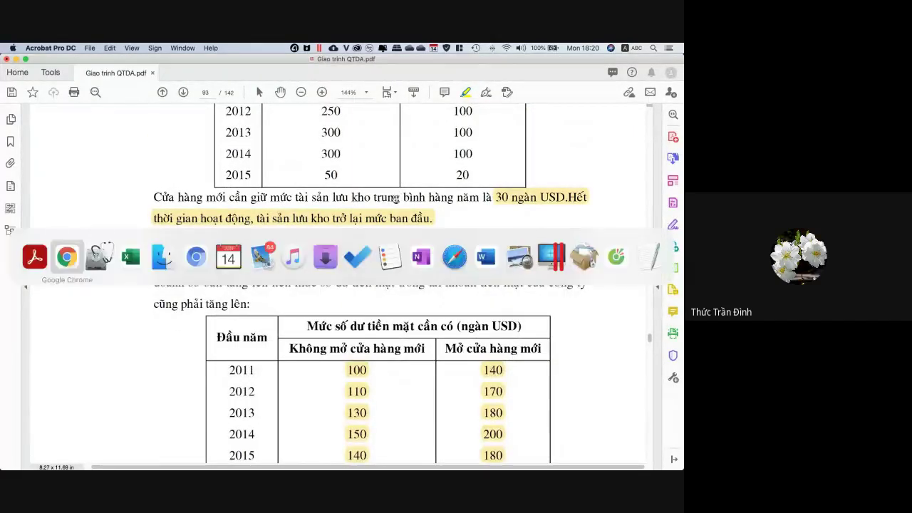
{"action": "left_click", "coordinate": [131, 256]}
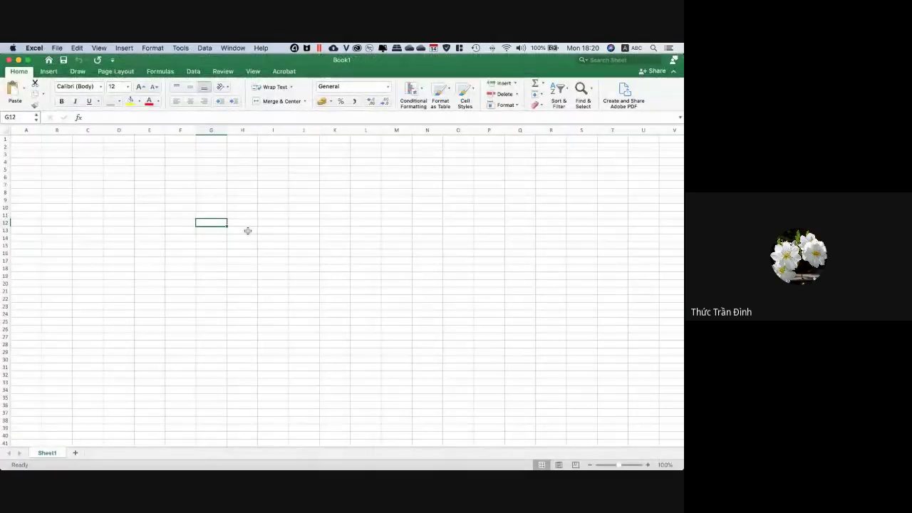
{"action": "left_click", "coordinate": [101, 193]}
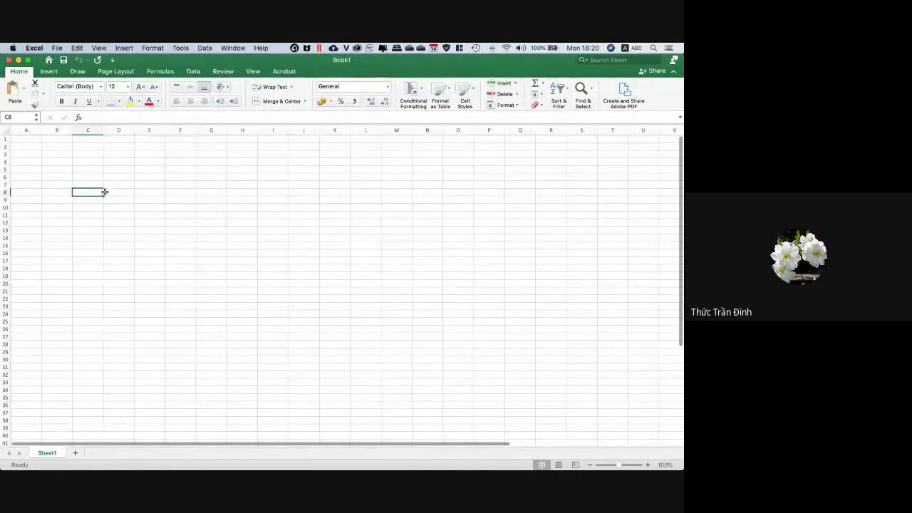
{"action": "scroll", "coordinate": [104, 193], "scroll_direction": "up", "scroll_amount": 5}
{"action": "scroll", "coordinate": [109, 194], "scroll_direction": "left", "scroll_amount": 3}
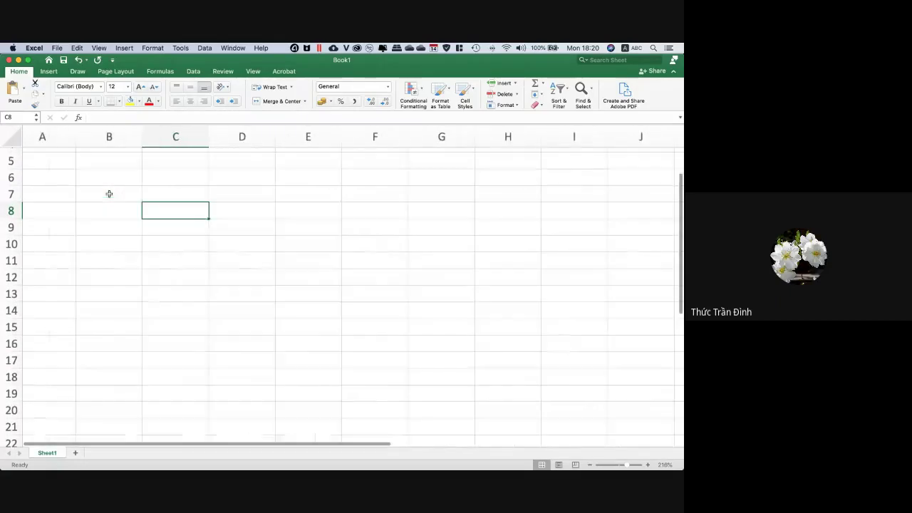
{"action": "scroll", "coordinate": [109, 194], "scroll_direction": "up", "scroll_amount": 4}
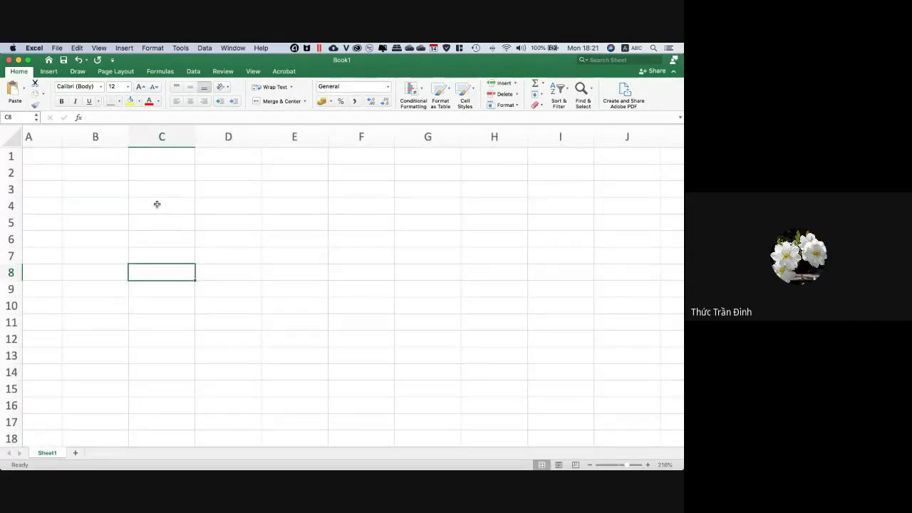
Switch to the PDF in Acrobat to reread exercise 5.9's depreciation, revenue and cost data, and return to the Excel workbook.
{"action": "key", "text": "super+Tab"}
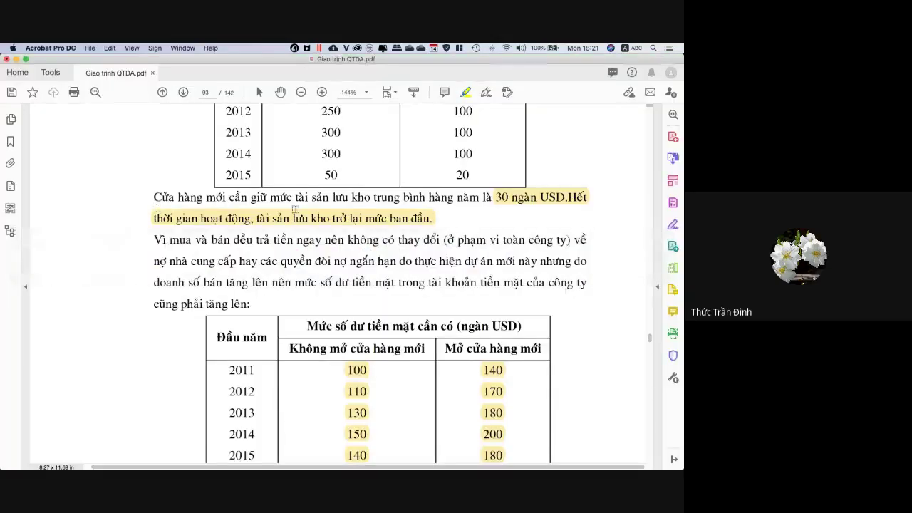
{"action": "scroll", "coordinate": [545, 258], "scroll_direction": "up", "scroll_amount": 10}
{"action": "scroll", "coordinate": [545, 258], "scroll_direction": "down", "scroll_amount": 5}
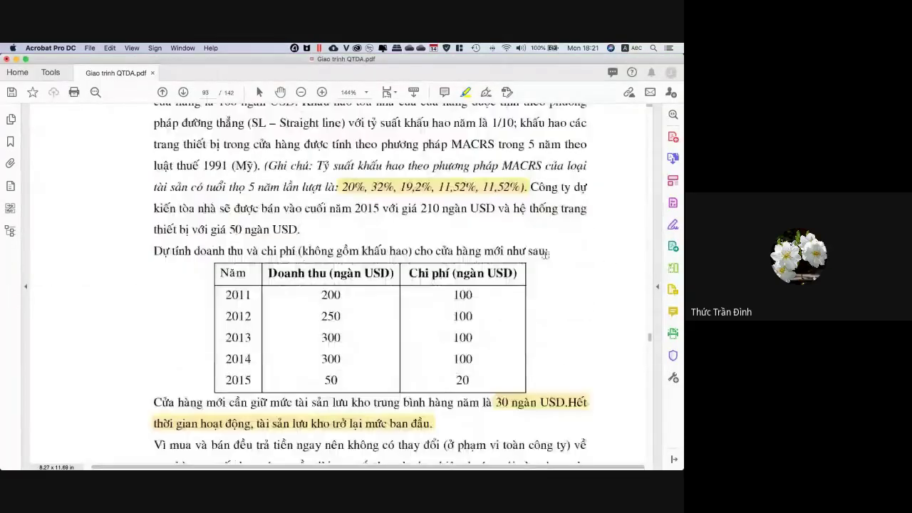
{"action": "scroll", "coordinate": [545, 257], "scroll_direction": "up", "scroll_amount": 6}
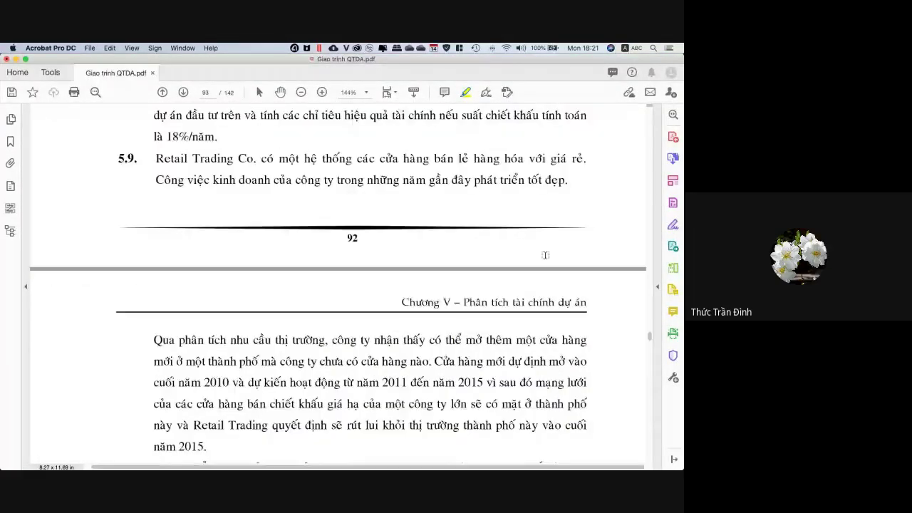
{"action": "scroll", "coordinate": [546, 255], "scroll_direction": "down", "scroll_amount": 5}
{"action": "key", "text": "super+Tab"}
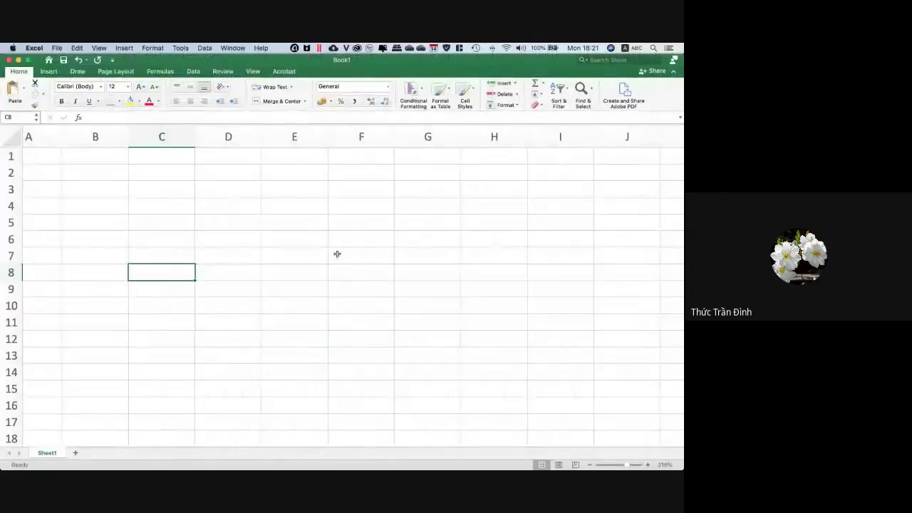
Enter the table title "Bảng khấu hao" in cell A1.
{"action": "left_click", "coordinate": [55, 156]}
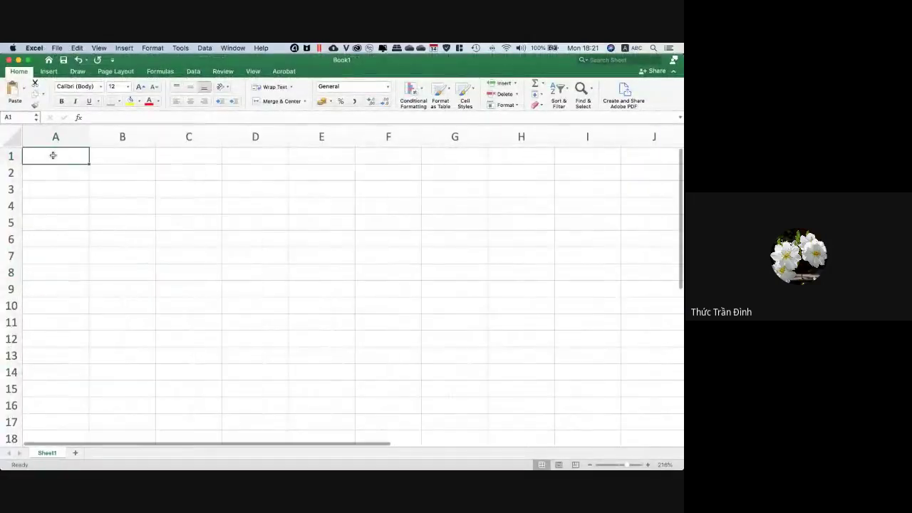
{"action": "type", "text": "Bảng khâ"}
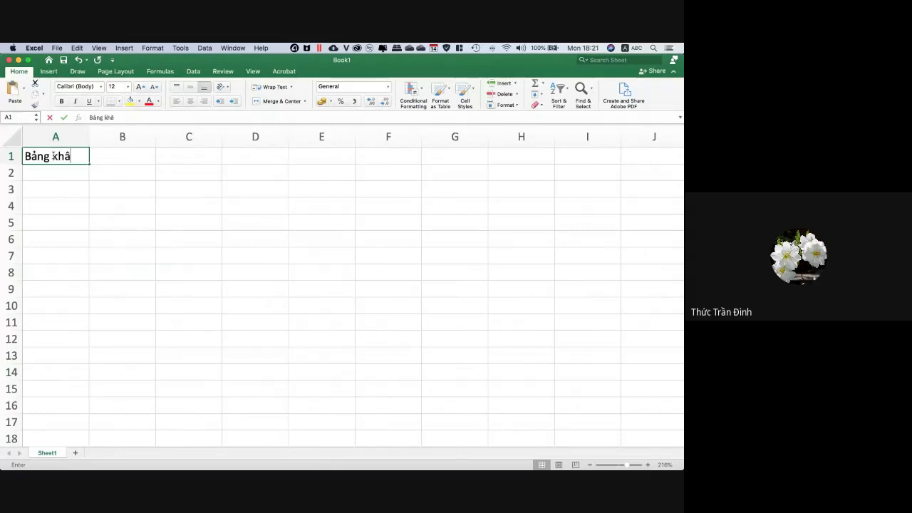
{"action": "key", "text": "BackSpace"}
{"action": "type", "text": "ấu hao"}
{"action": "key", "text": "Return"}
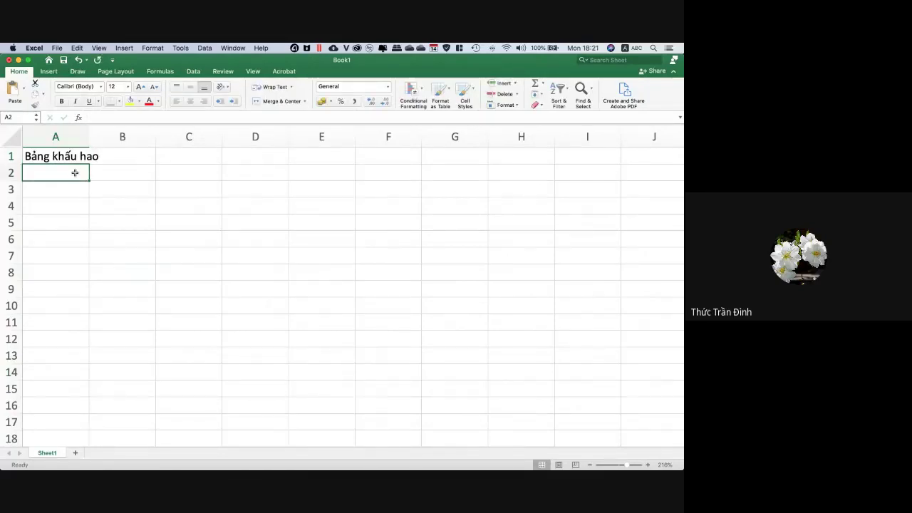
Fill in the header row with "Năm" in A2 and the years 2010 to 2015 across B2:G2.
{"action": "type", "text": "Năm"}
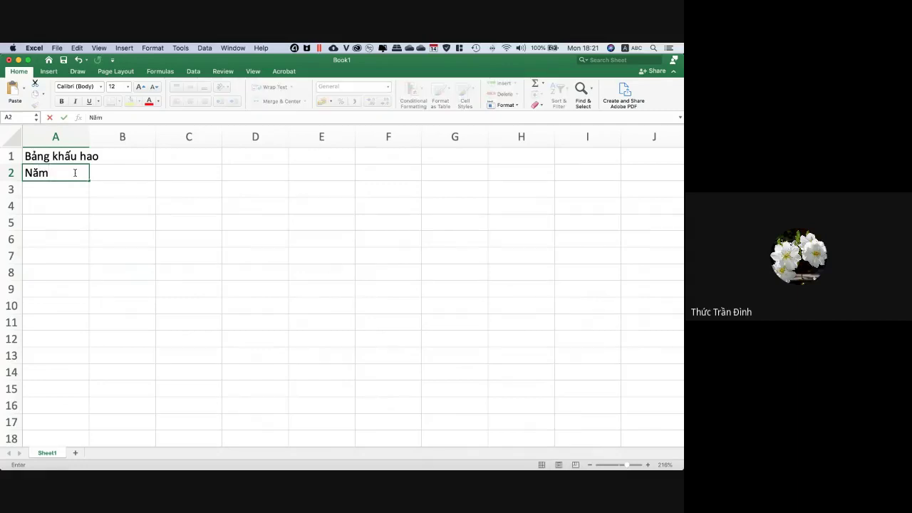
{"action": "key", "text": "Tab"}
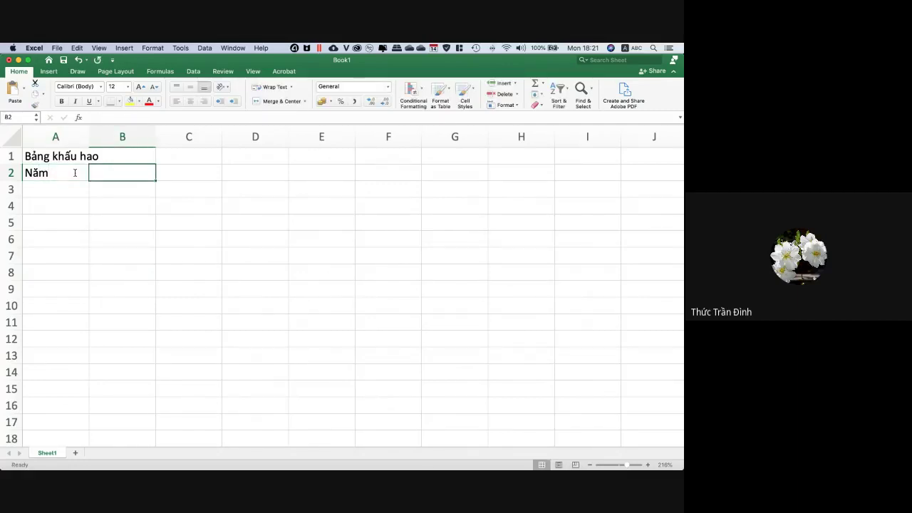
{"action": "type", "text": "2010"}
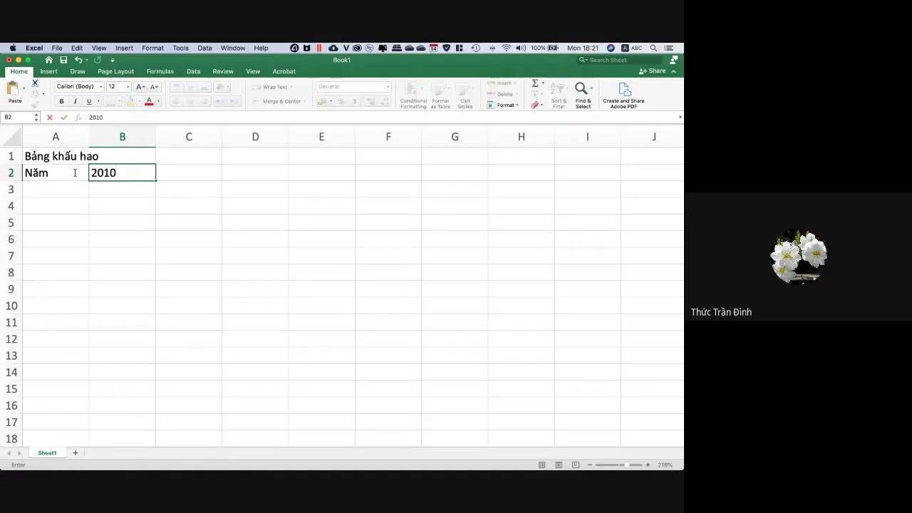
{"action": "key", "text": "Tab"}
{"action": "type", "text": "2"}
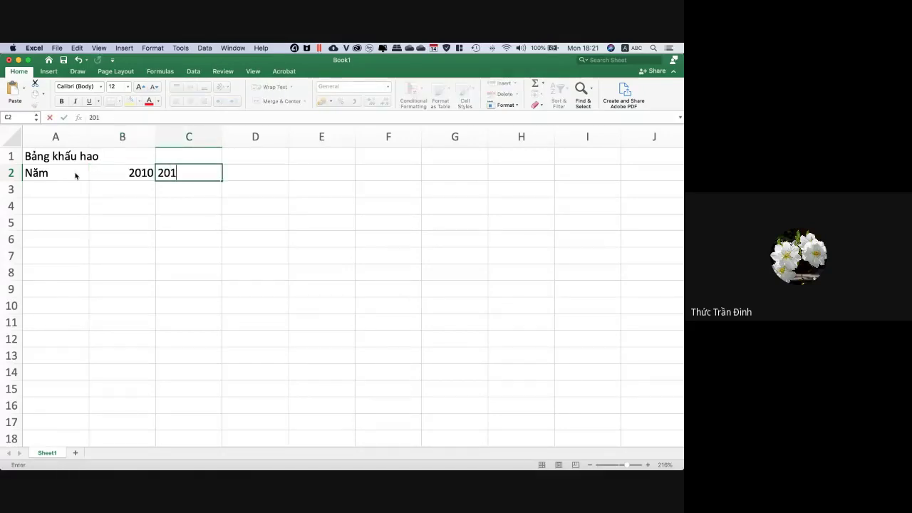
{"action": "key", "text": "Tab"}
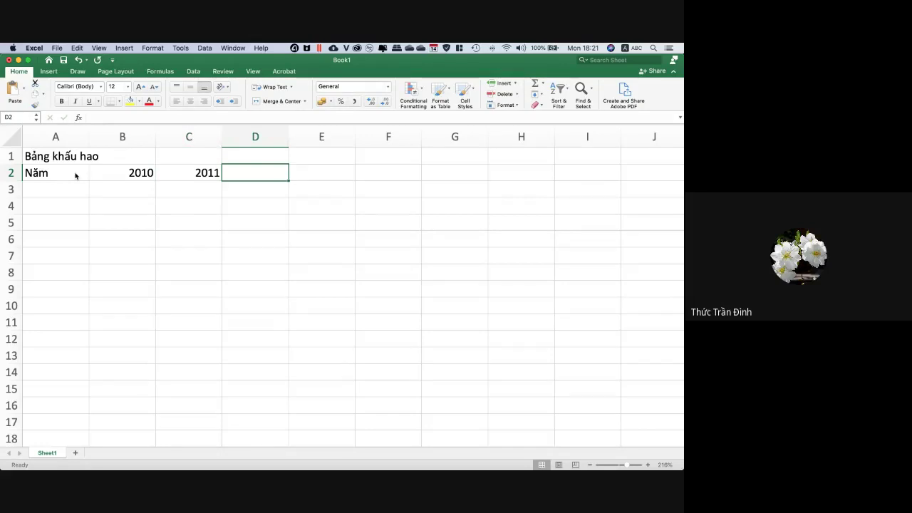
{"action": "type", "text": "2012"}
{"action": "key", "text": "Tab"}
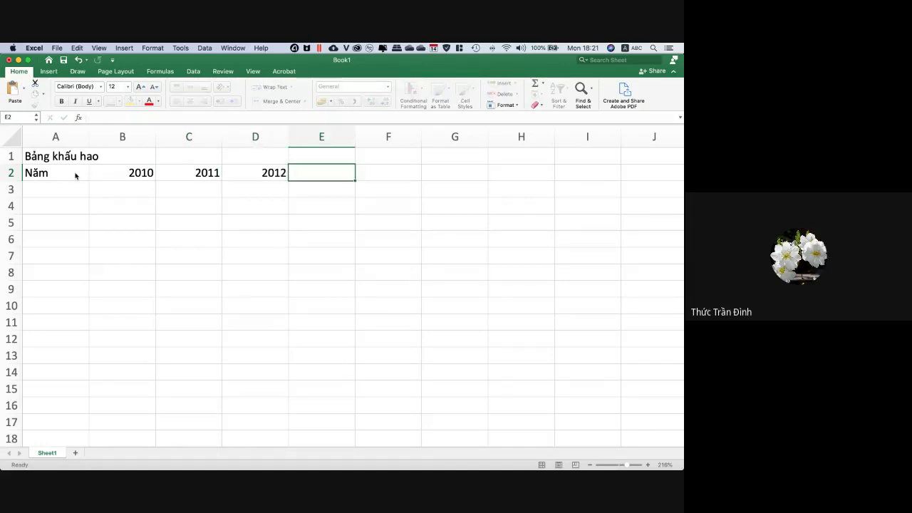
{"action": "type", "text": "2013"}
{"action": "key", "text": "Tab"}
{"action": "type", "text": "2"}
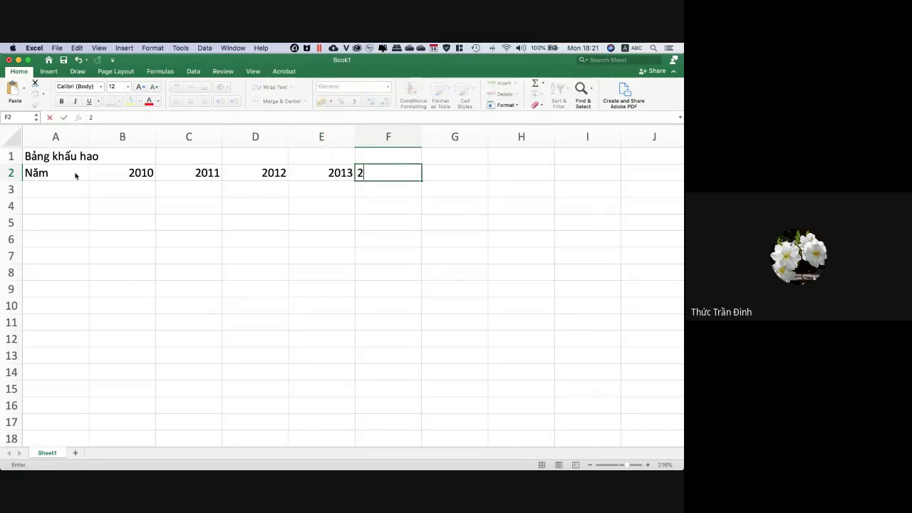
{"action": "type", "text": "014"}
{"action": "key", "text": "Tab"}
{"action": "type", "text": "2015"}
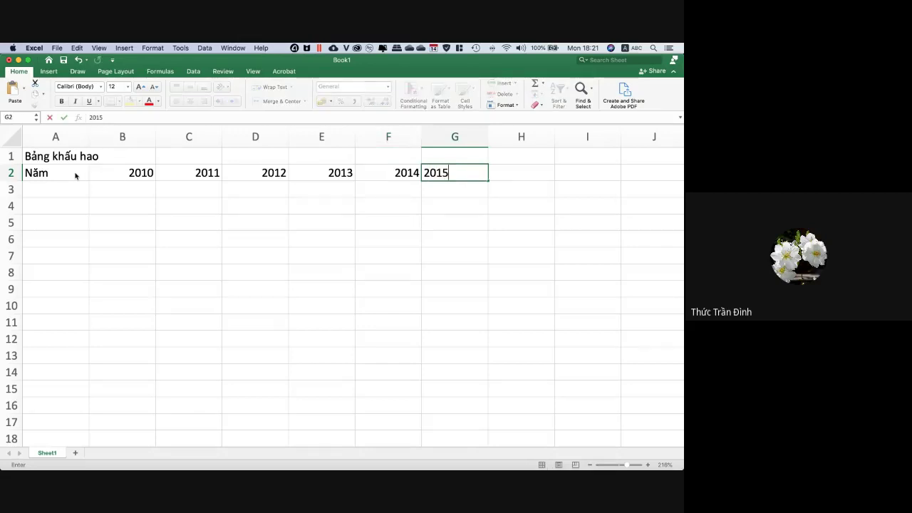
{"action": "key", "text": "Tab"}
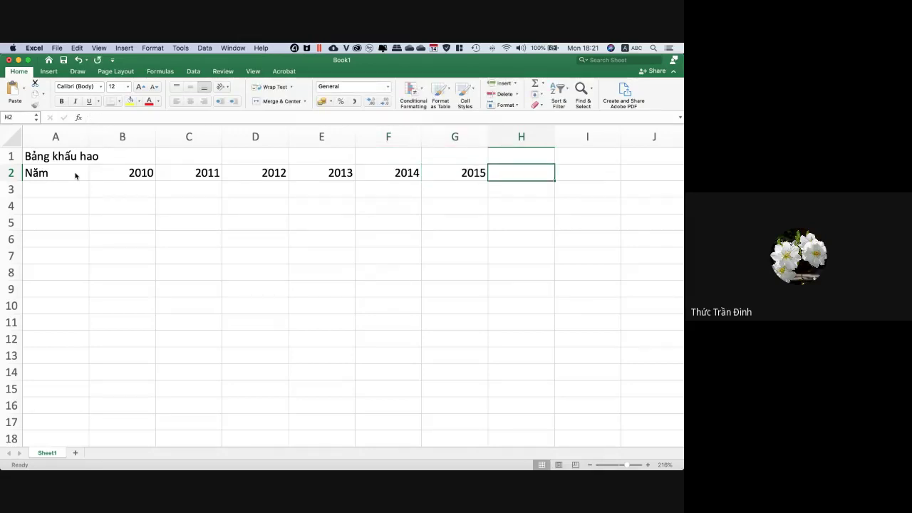
Fill the title cell A1 with yellow and widen column A to fit the title.
{"action": "left_click", "coordinate": [78, 158]}
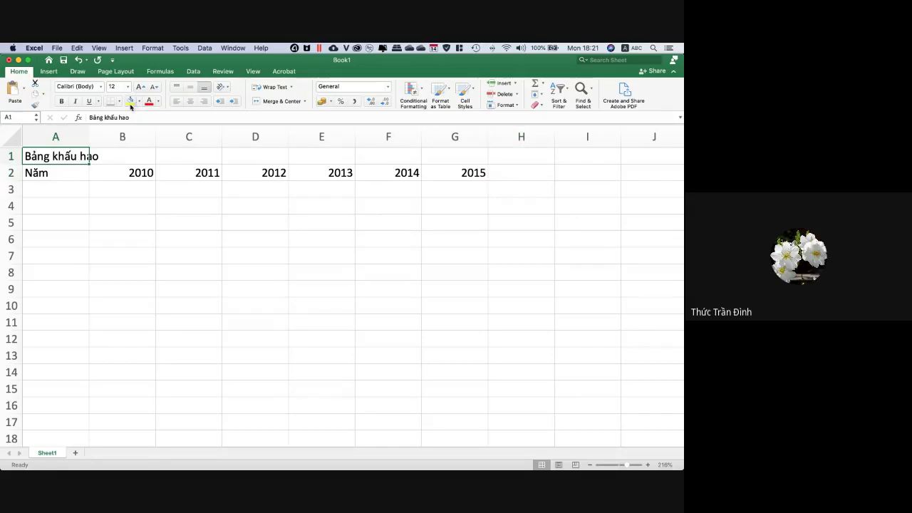
{"action": "left_click", "coordinate": [78, 175]}
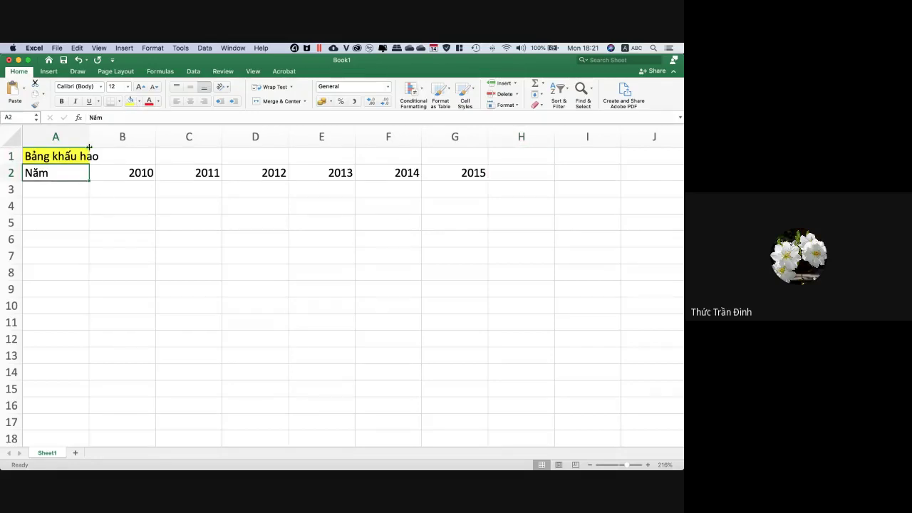
{"action": "left_click_drag", "start_coordinate": [89, 137], "coordinate": [103, 141]}
{"action": "left_click", "coordinate": [112, 205]}
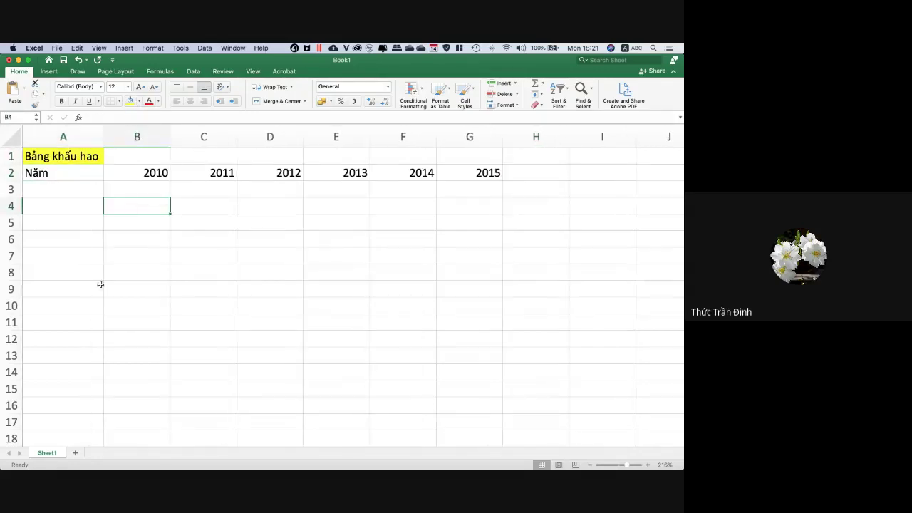
Enter the row labels "Khấu hao nhà xưởng" in A3 and "Khấu hao thiết bị" in A4.
{"action": "left_click", "coordinate": [52, 188]}
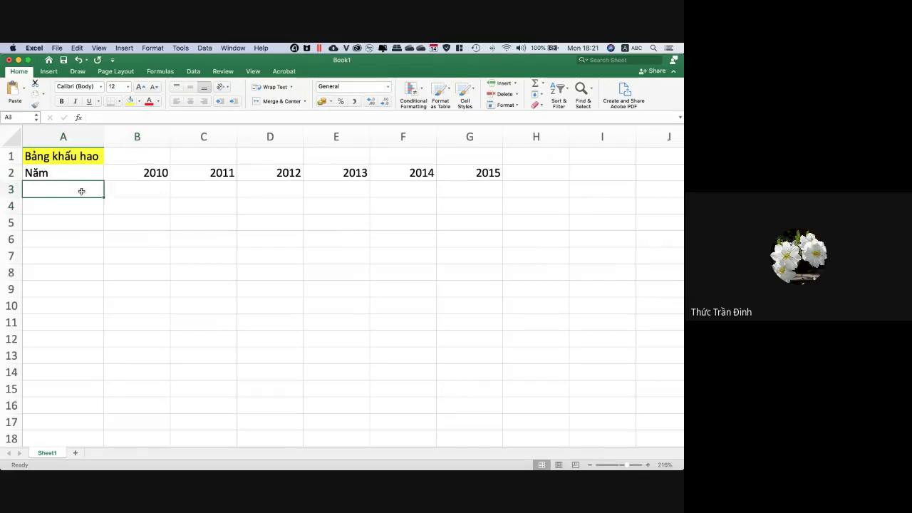
{"action": "type", "text": "Khấu hao "}
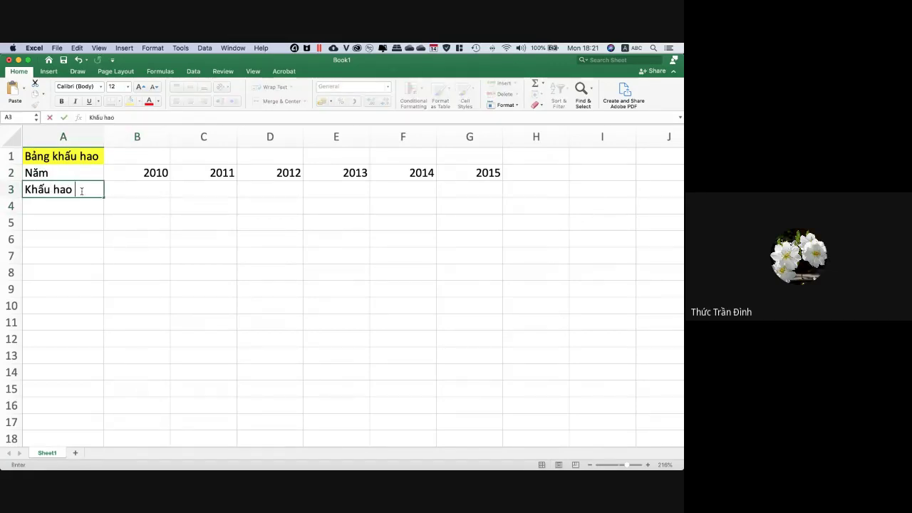
{"action": "type", "text": "nhà xưởn"}
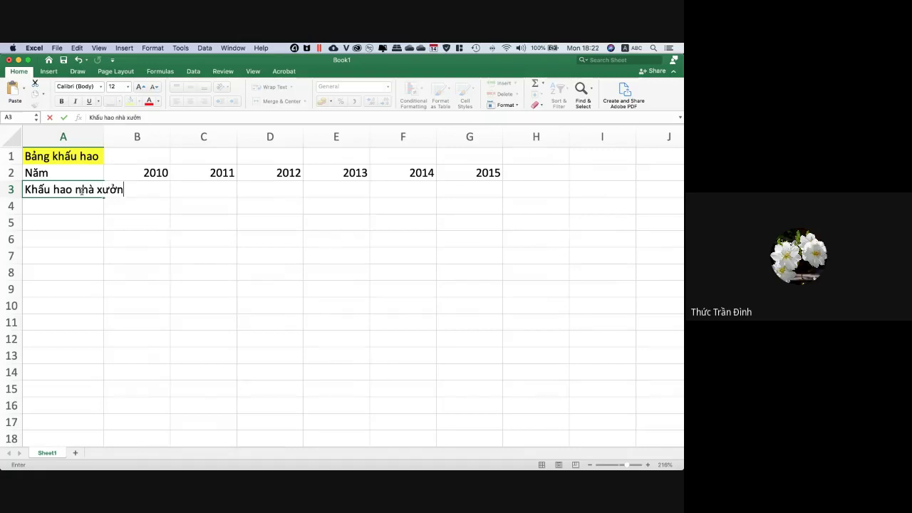
{"action": "type", "text": "g"}
{"action": "key", "text": "Return"}
{"action": "type", "text": "Kh"}
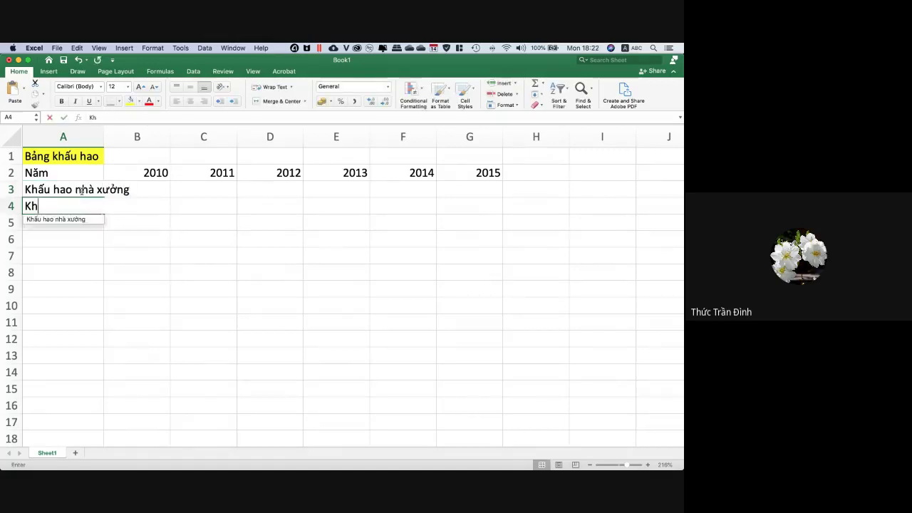
{"action": "type", "text": "ấu hao thiết b"}
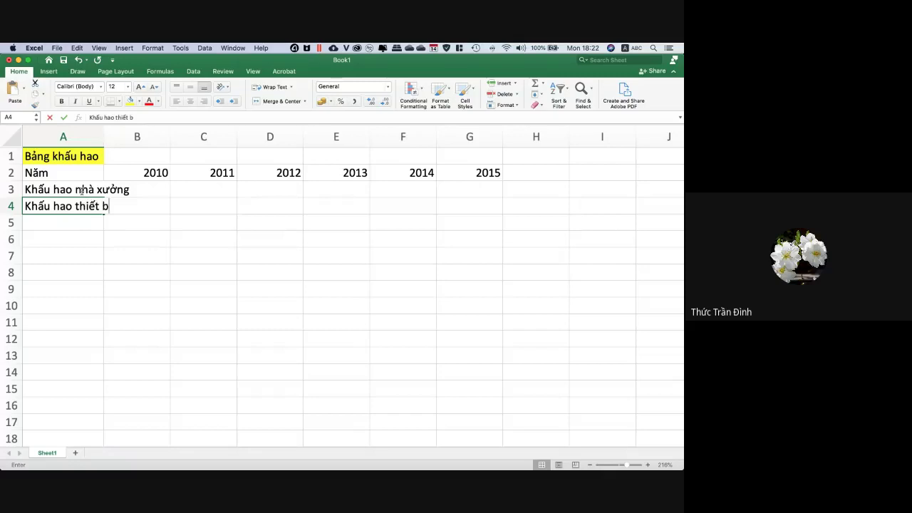
{"action": "type", "text": "ị"}
{"action": "key", "text": "Return"}
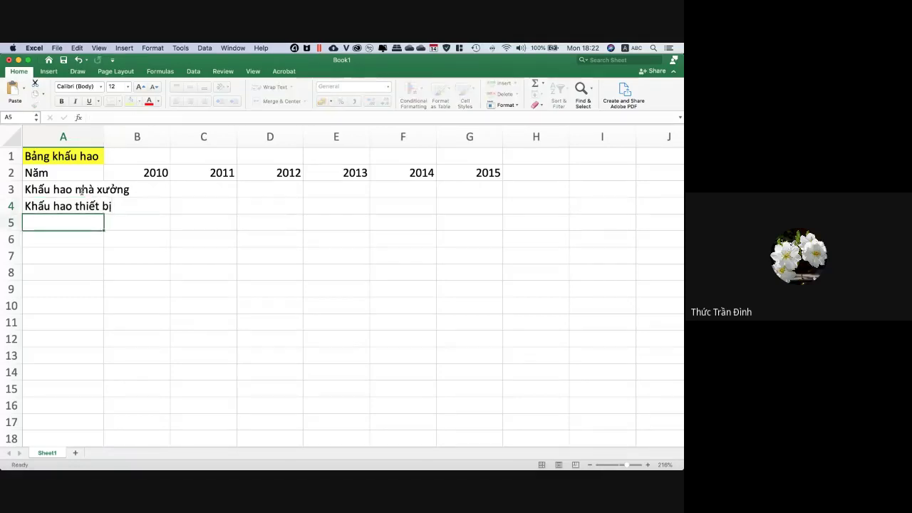
Widen column A to fit the "Khấu hao nhà xưởng" label.
{"action": "left_click", "coordinate": [100, 136]}
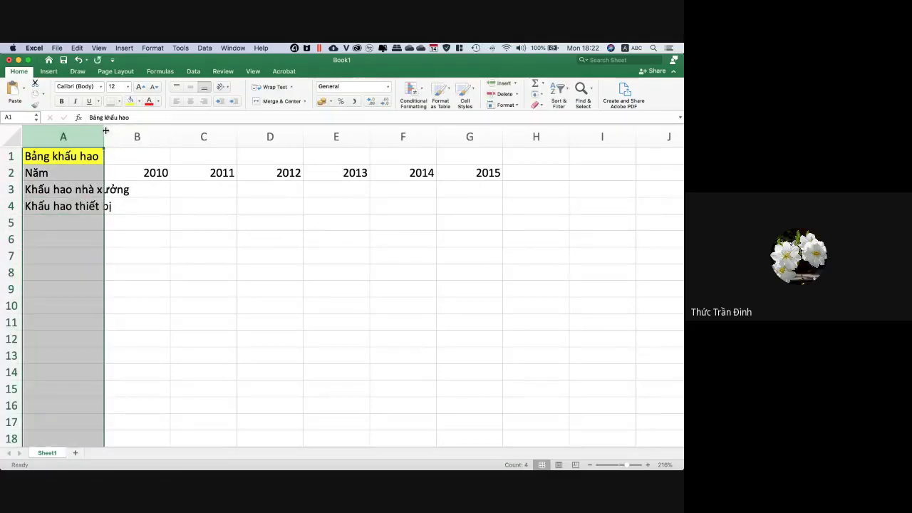
{"action": "left_click_drag", "start_coordinate": [105, 131], "coordinate": [137, 133]}
{"action": "left_click", "coordinate": [221, 270]}
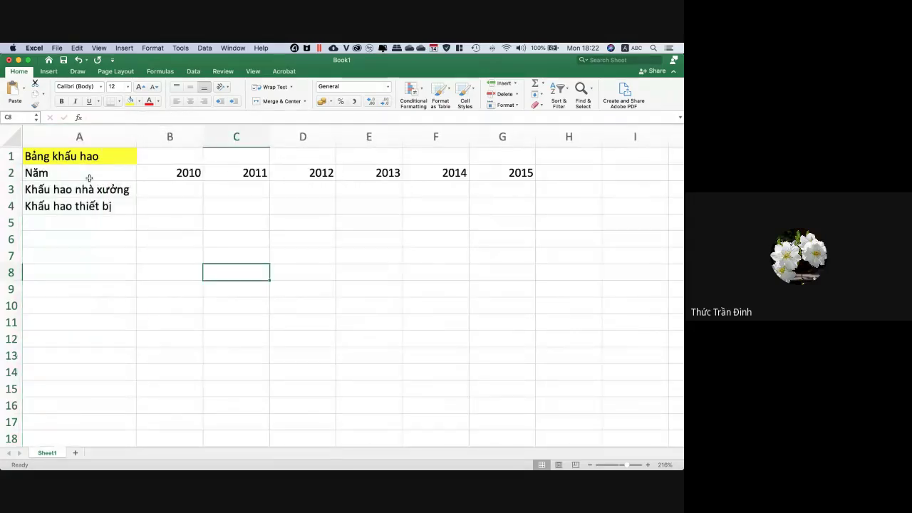
Apply all borders to the table range A2:G4.
{"action": "left_click", "coordinate": [90, 179]}
{"action": "left_click", "coordinate": [497, 201], "text": "shift"}
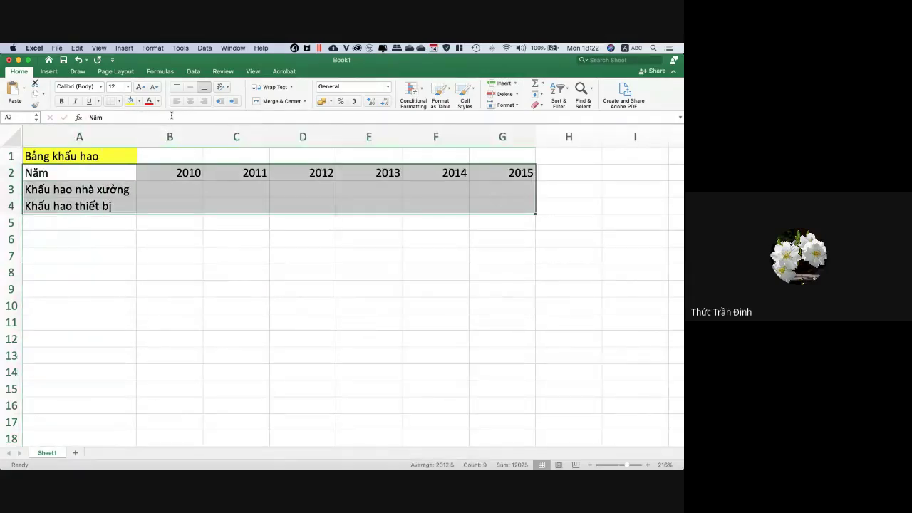
{"action": "left_click", "coordinate": [120, 101]}
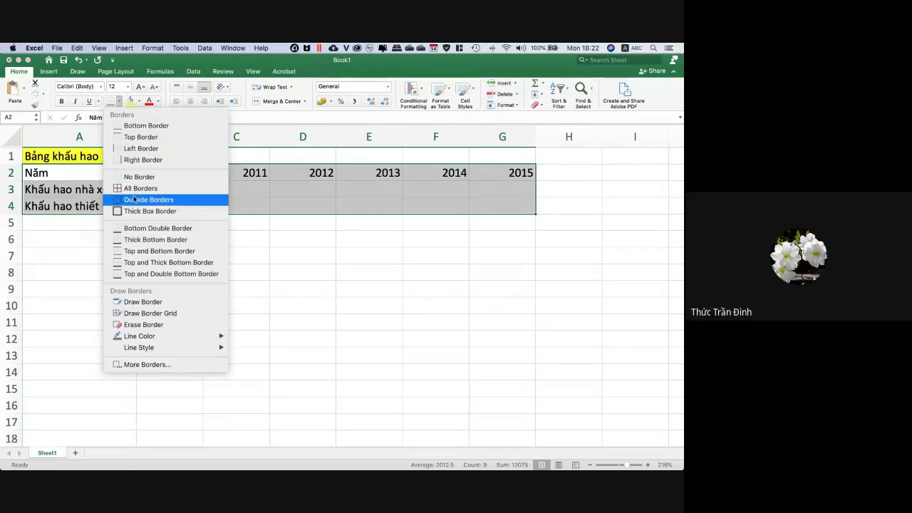
{"action": "left_click", "coordinate": [203, 185]}
{"action": "left_click", "coordinate": [224, 236]}
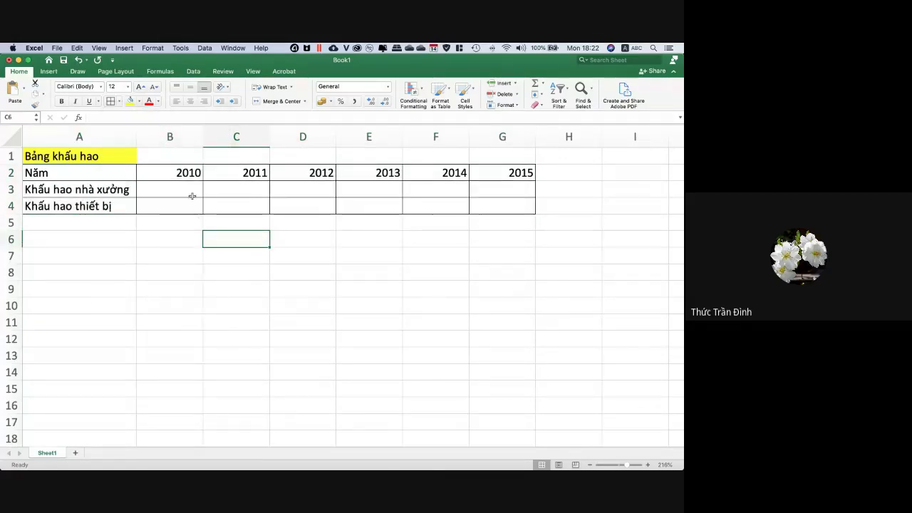
Enter the row label "Tổng khấu hao" in A5.
{"action": "left_click", "coordinate": [115, 222]}
{"action": "type", "text": "T"}
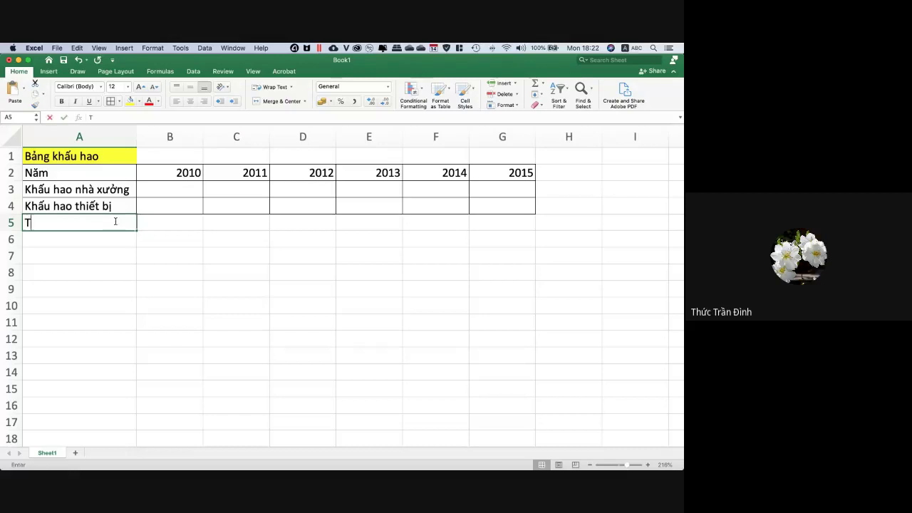
{"action": "type", "text": "ổng khấu hao"}
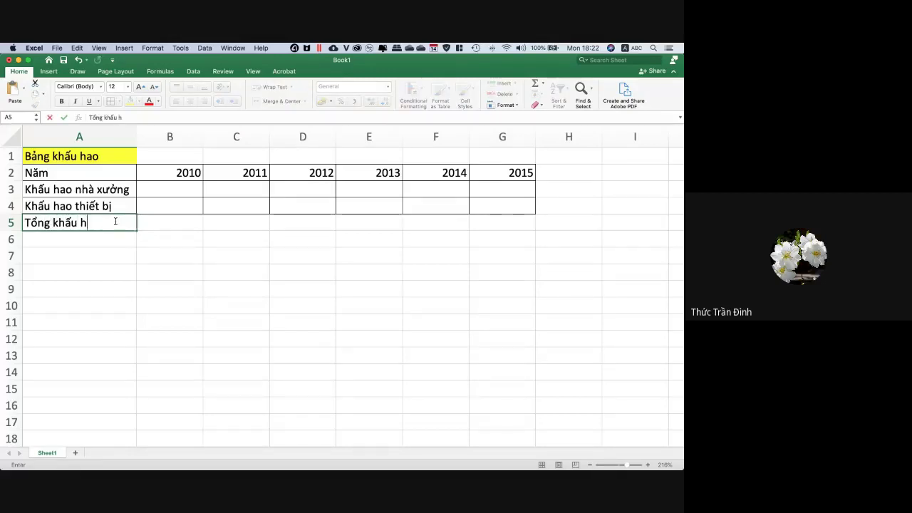
{"action": "left_click", "coordinate": [139, 251]}
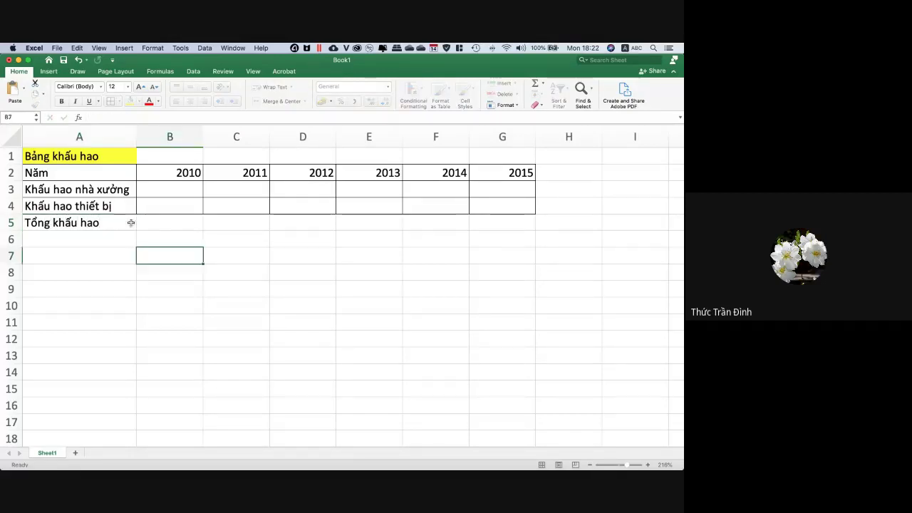
Extend the all-borders formatting to the "Tổng khấu hao" row, covering A5:G5.
{"action": "left_click", "coordinate": [126, 211]}
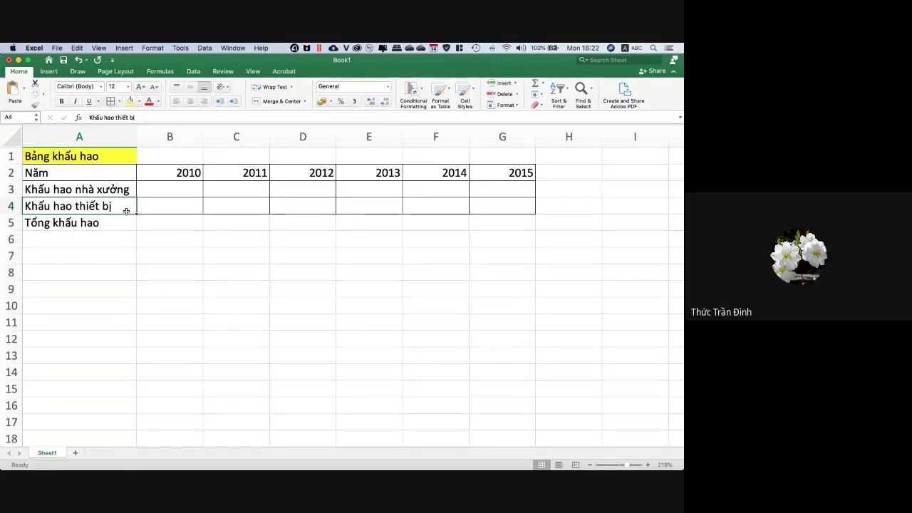
{"action": "left_click", "coordinate": [126, 223]}
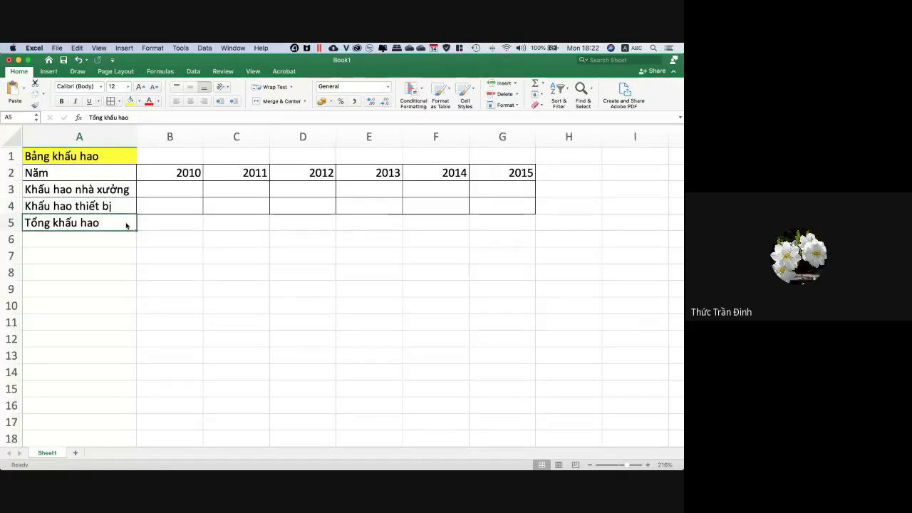
{"action": "left_click", "coordinate": [173, 223]}
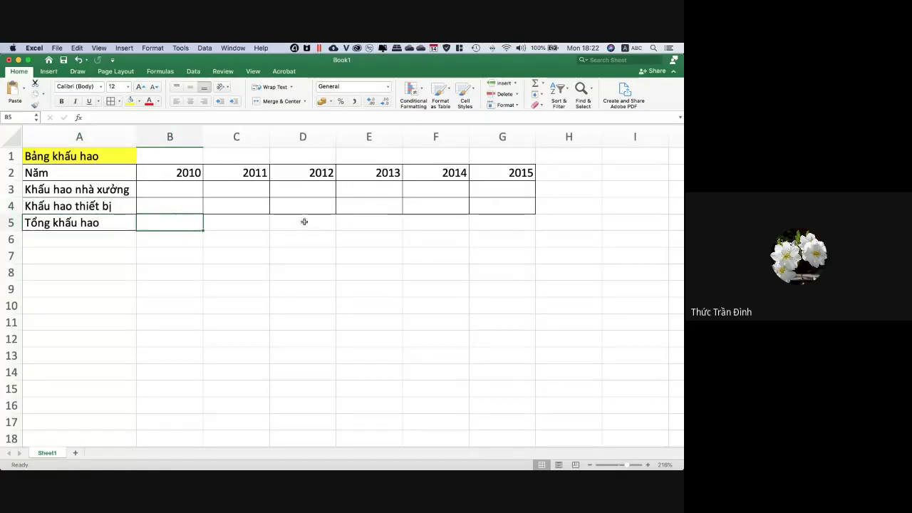
{"action": "left_click", "coordinate": [490, 222], "text": "shift"}
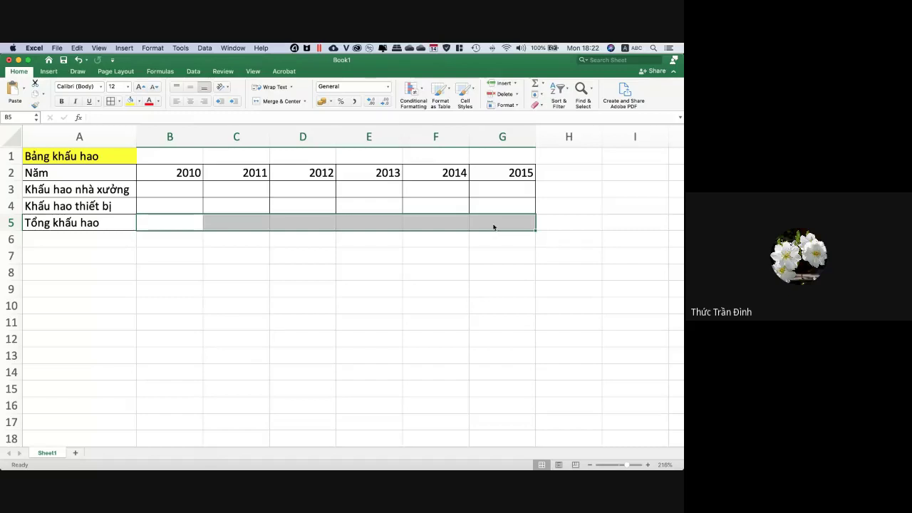
{"action": "left_click", "coordinate": [486, 259]}
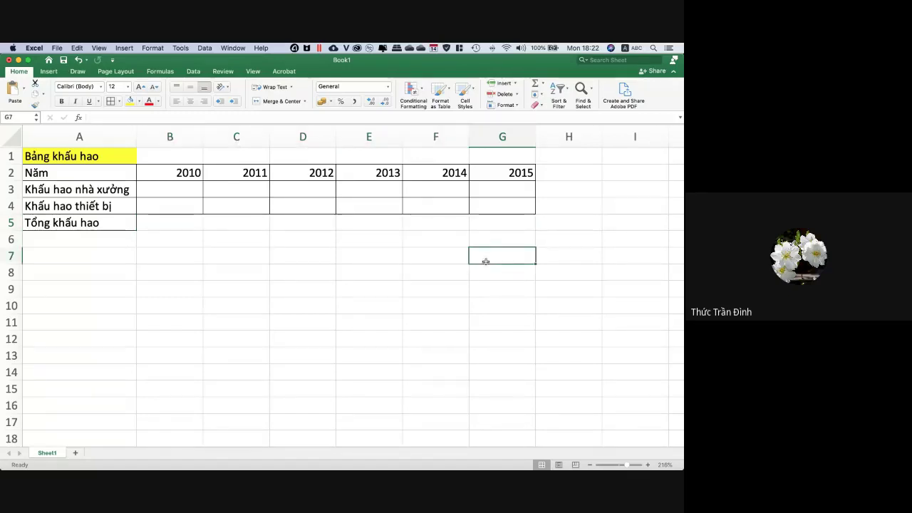
{"action": "left_click", "coordinate": [164, 221]}
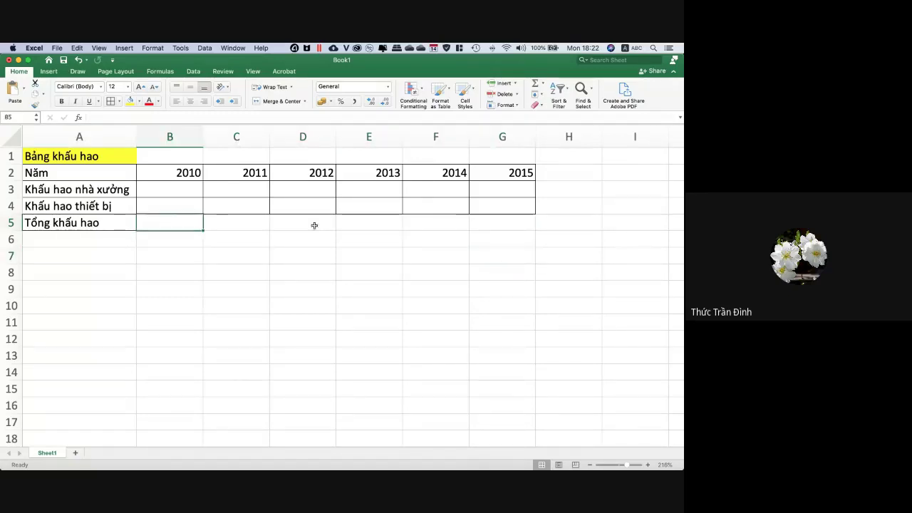
{"action": "left_click", "coordinate": [511, 222], "text": "shift"}
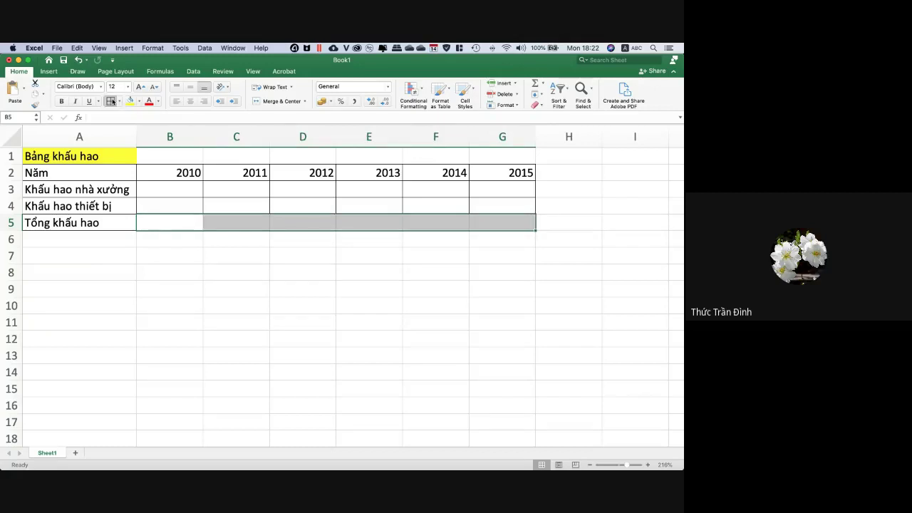
{"action": "left_click", "coordinate": [224, 258]}
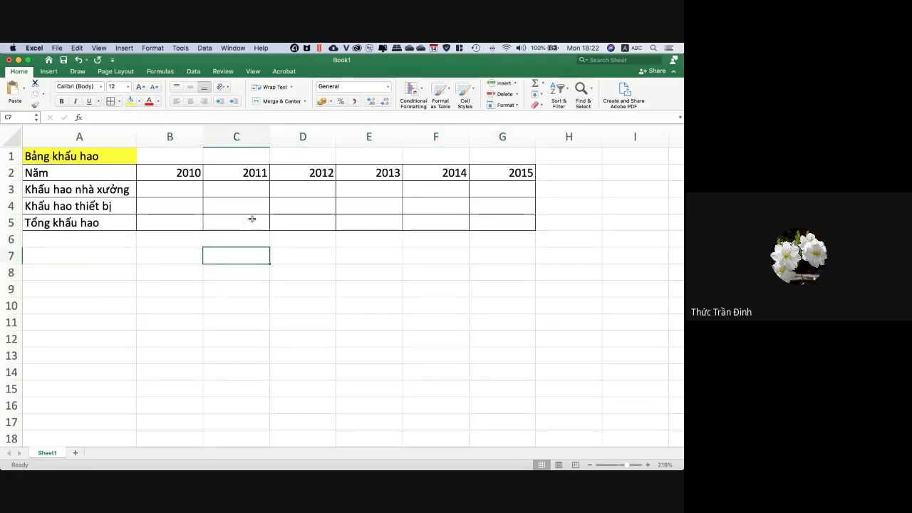
Switch to Giao trinh QTDA.pdf in Acrobat and highlight "Chi phí để mua và sửa chữa cửa hàng là 400 ngàn USD" on page 93.
{"action": "key", "text": "super+Tab"}
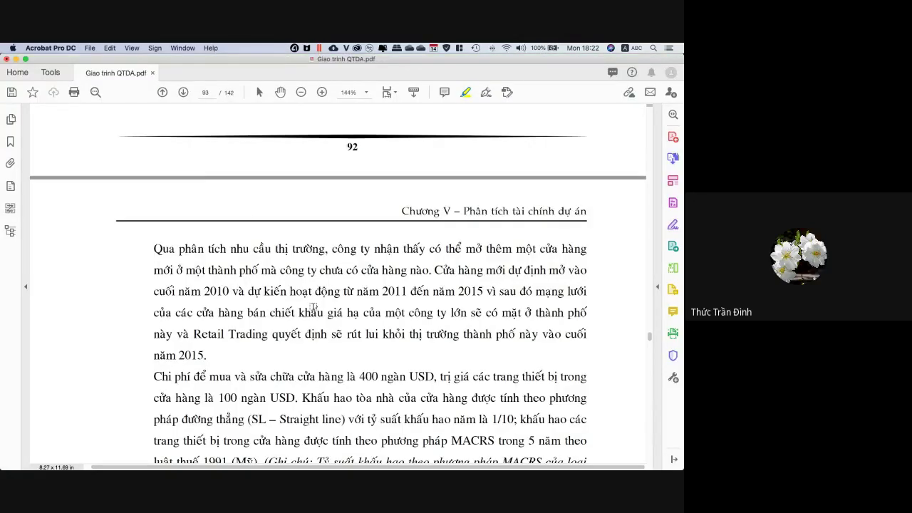
{"action": "scroll", "coordinate": [314, 306], "scroll_direction": "down", "scroll_amount": 5}
{"action": "scroll", "coordinate": [313, 306], "scroll_direction": "up", "scroll_amount": 5}
{"action": "scroll", "coordinate": [313, 307], "scroll_direction": "down", "scroll_amount": 4}
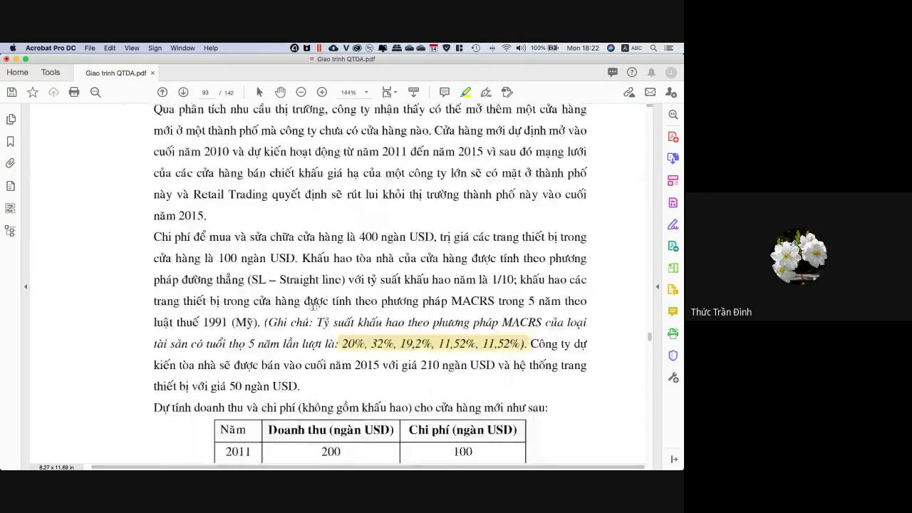
{"action": "scroll", "coordinate": [313, 307], "scroll_direction": "up", "scroll_amount": 3}
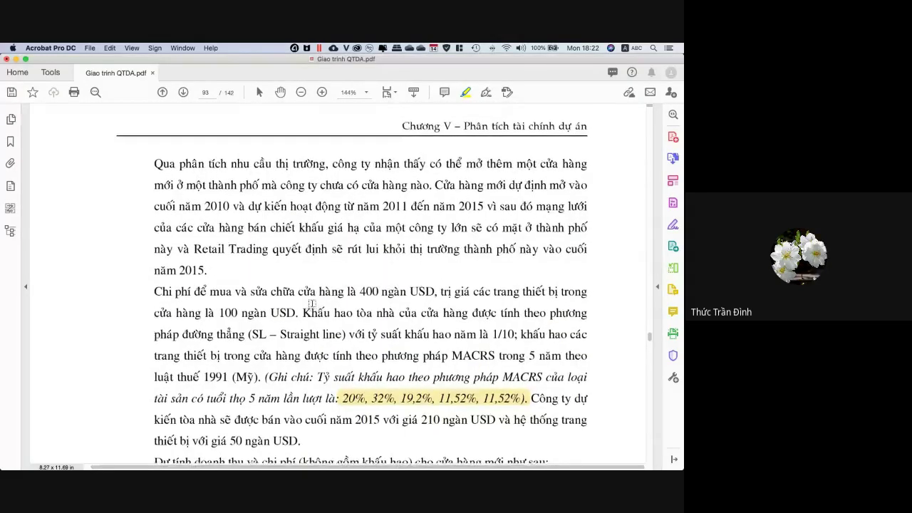
{"action": "scroll", "coordinate": [311, 303], "scroll_direction": "down", "scroll_amount": 5}
{"action": "scroll", "coordinate": [327, 162], "scroll_direction": "up", "scroll_amount": 1}
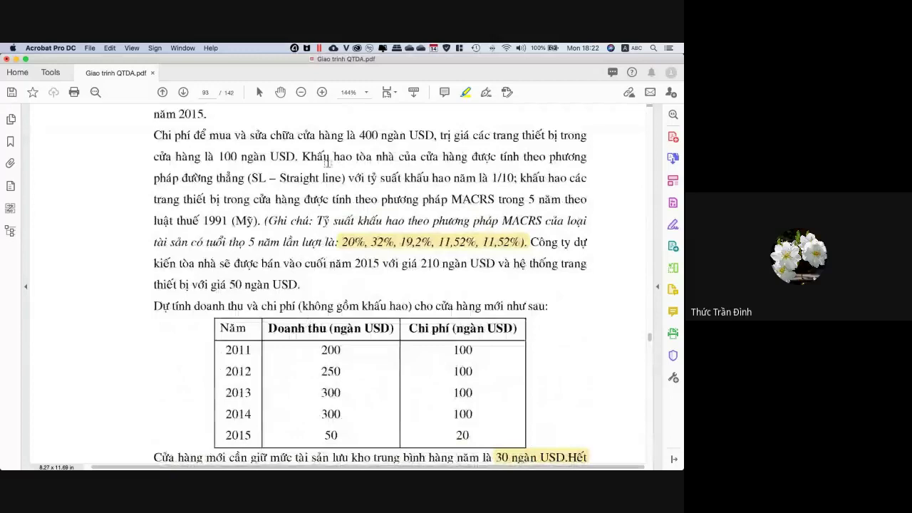
{"action": "left_click_drag", "start_coordinate": [155, 136], "coordinate": [430, 136]}
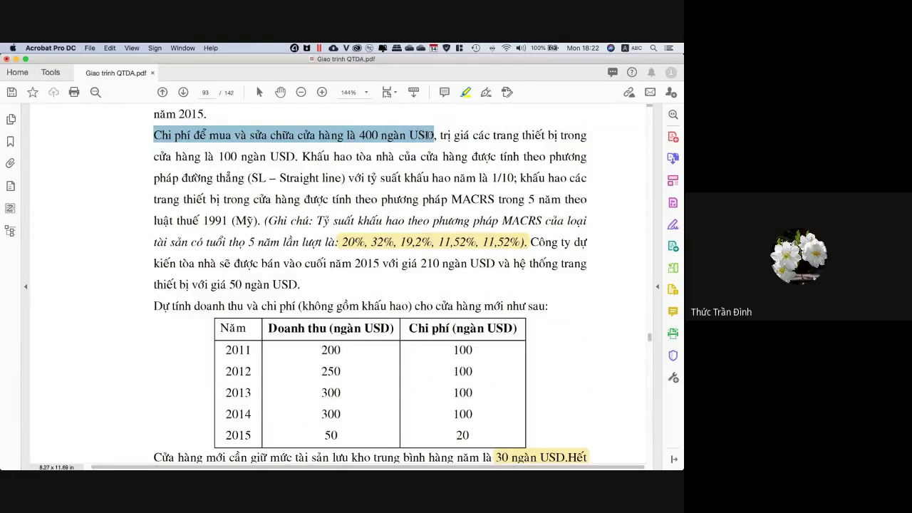
{"action": "left_click_drag", "start_coordinate": [430, 135], "coordinate": [433, 136]}
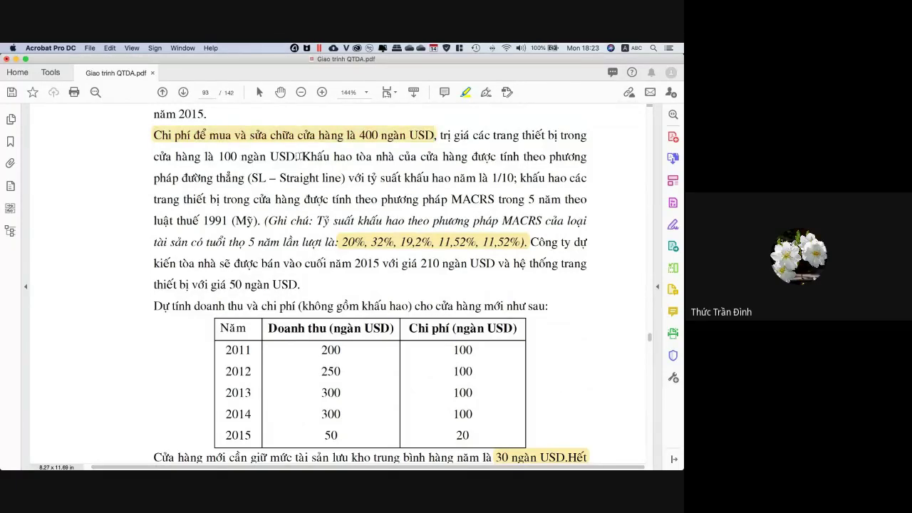
Review the rest of exercise 5.9, covering the revenue and cost table, cash balances, tax rate and depreciation methods.
{"action": "scroll", "coordinate": [299, 170], "scroll_direction": "down", "scroll_amount": 1}
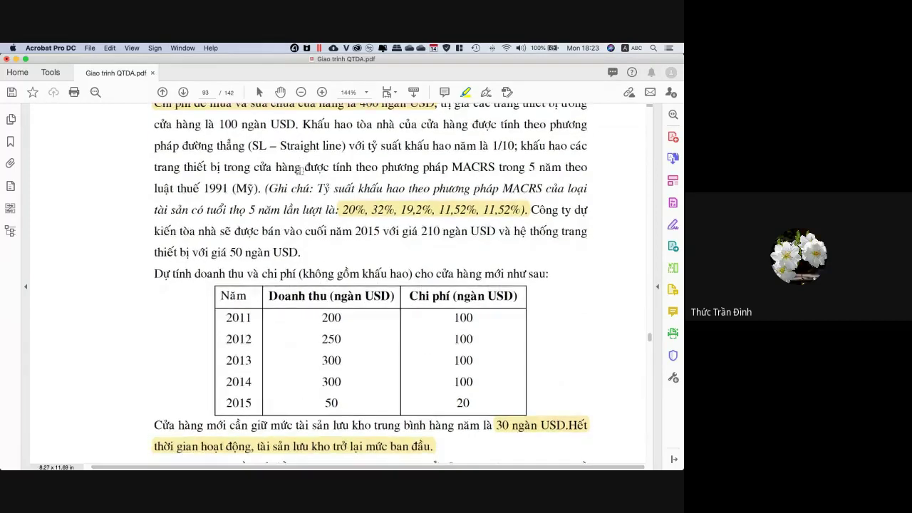
{"action": "scroll", "coordinate": [300, 170], "scroll_direction": "down", "scroll_amount": 10}
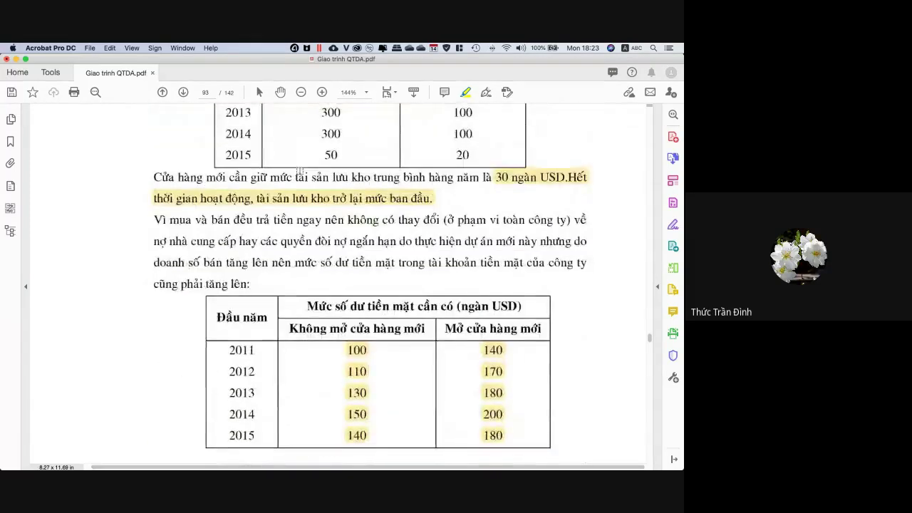
{"action": "scroll", "coordinate": [300, 170], "scroll_direction": "down", "scroll_amount": 7}
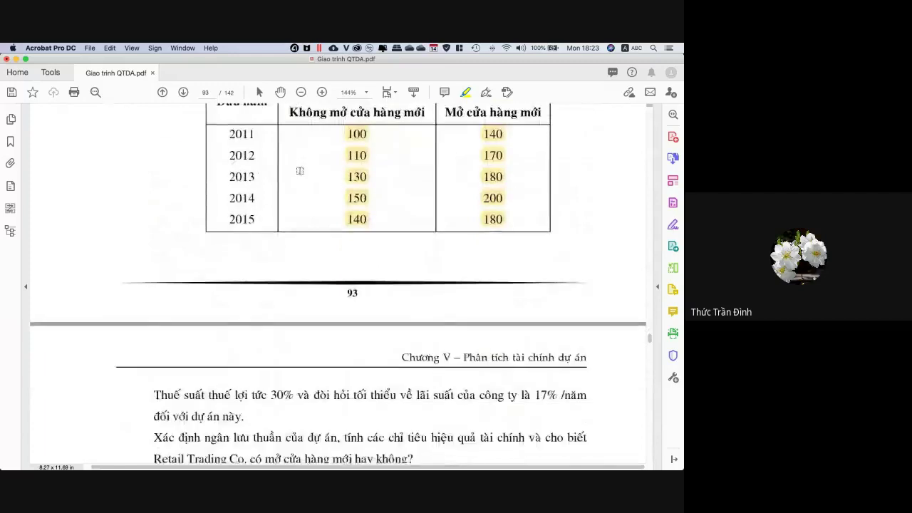
{"action": "scroll", "coordinate": [300, 170], "scroll_direction": "down", "scroll_amount": 4}
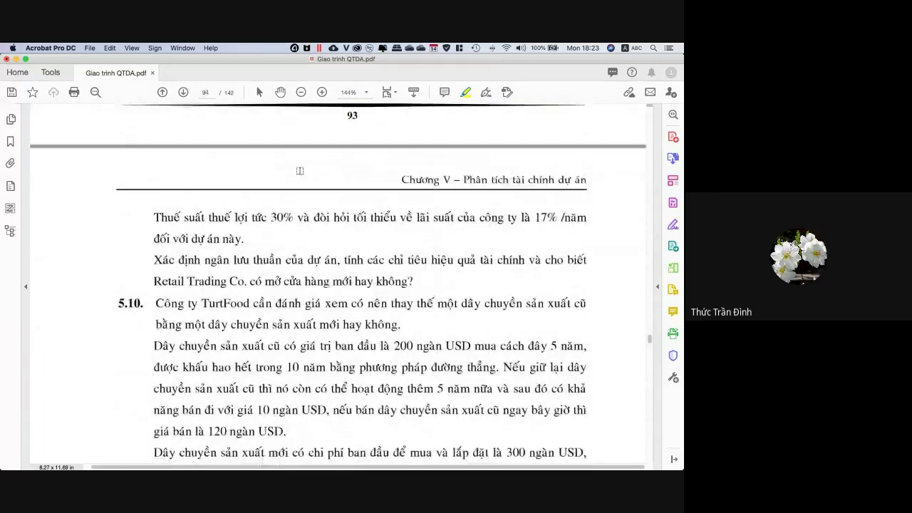
{"action": "scroll", "coordinate": [300, 170], "scroll_direction": "up", "scroll_amount": 7}
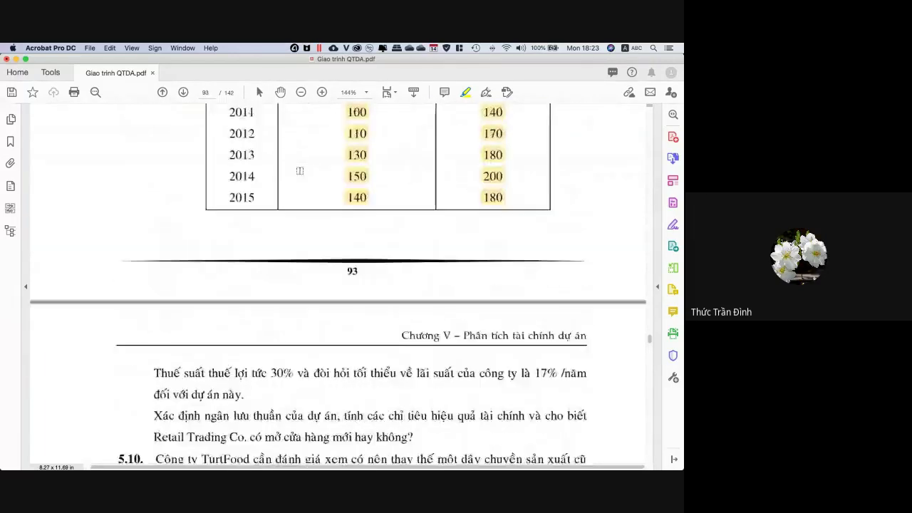
{"action": "scroll", "coordinate": [300, 170], "scroll_direction": "up", "scroll_amount": 5}
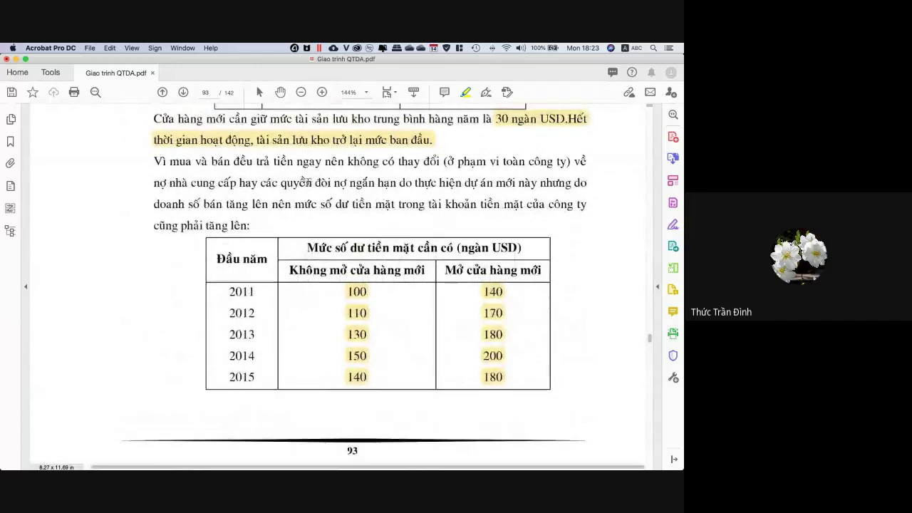
{"action": "scroll", "coordinate": [306, 183], "scroll_direction": "up", "scroll_amount": 6}
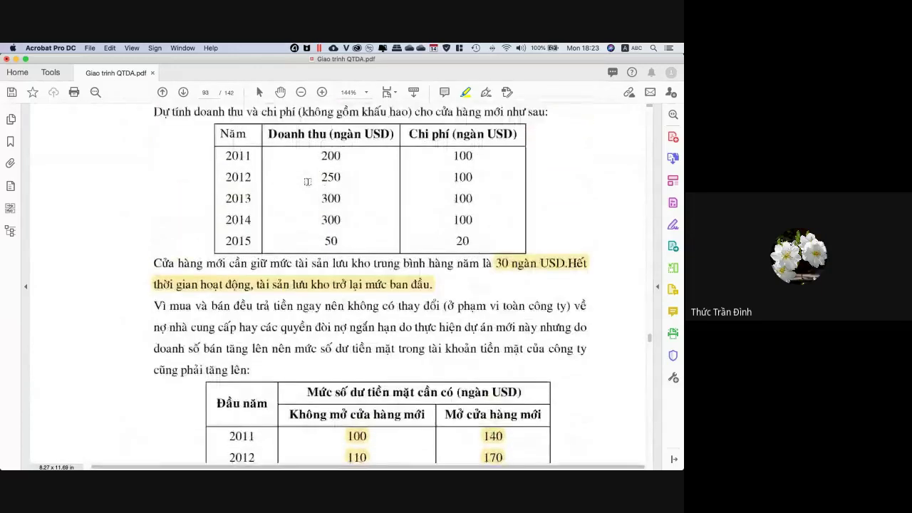
{"action": "scroll", "coordinate": [306, 182], "scroll_direction": "up", "scroll_amount": 5}
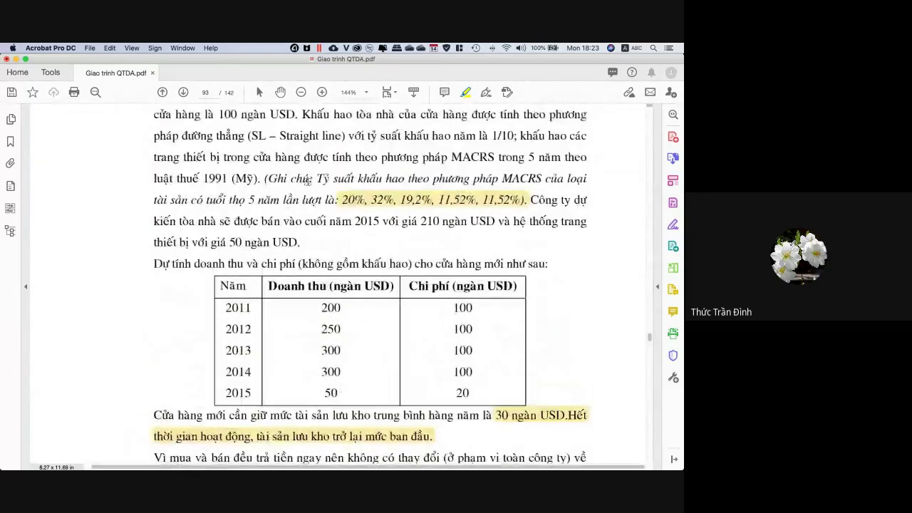
{"action": "scroll", "coordinate": [306, 181], "scroll_direction": "up", "scroll_amount": 1}
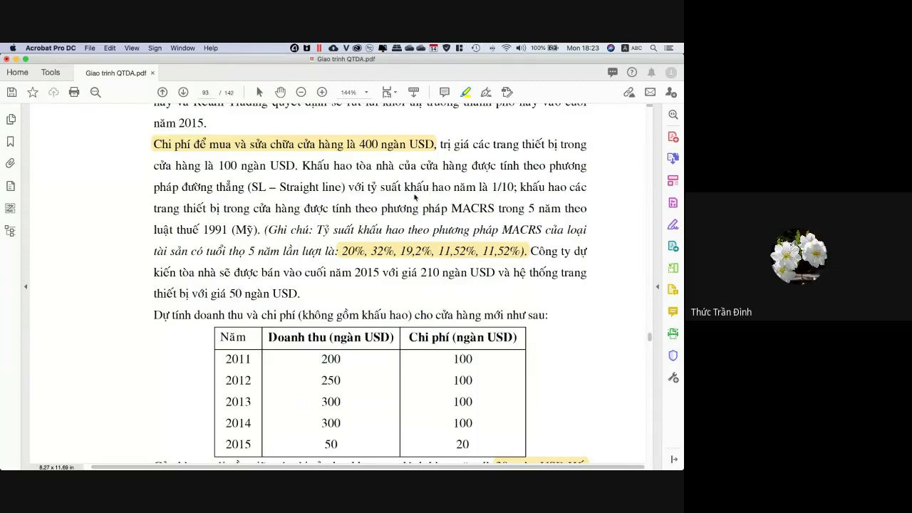
Switch back to Excel and enter the 2011 building depreciation formula =400/10 in C3.
{"action": "key", "text": "super+Tab"}
{"action": "left_click", "coordinate": [232, 189]}
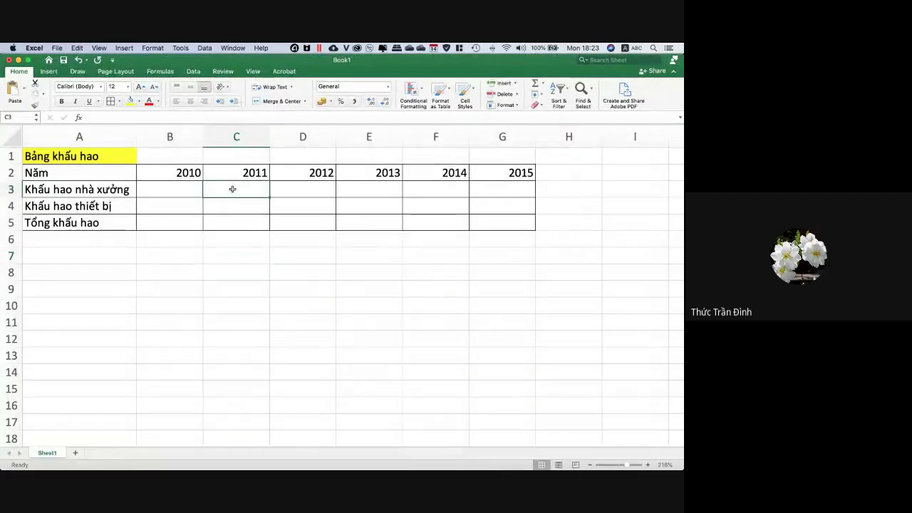
{"action": "type", "text": "="}
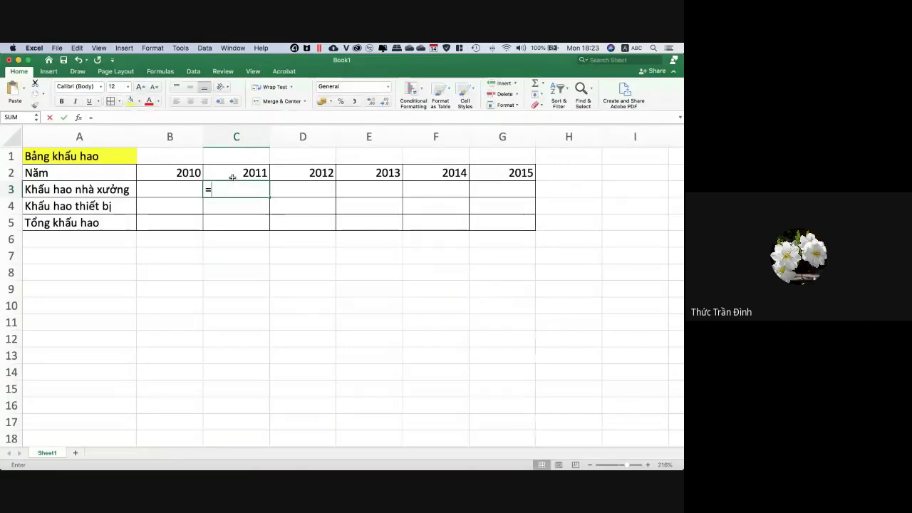
{"action": "type", "text": "400"}
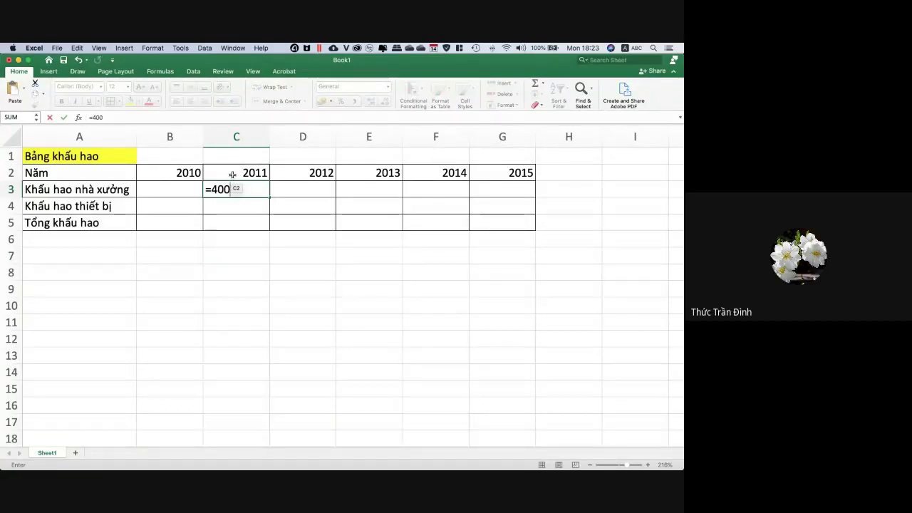
{"action": "type", "text": "/10"}
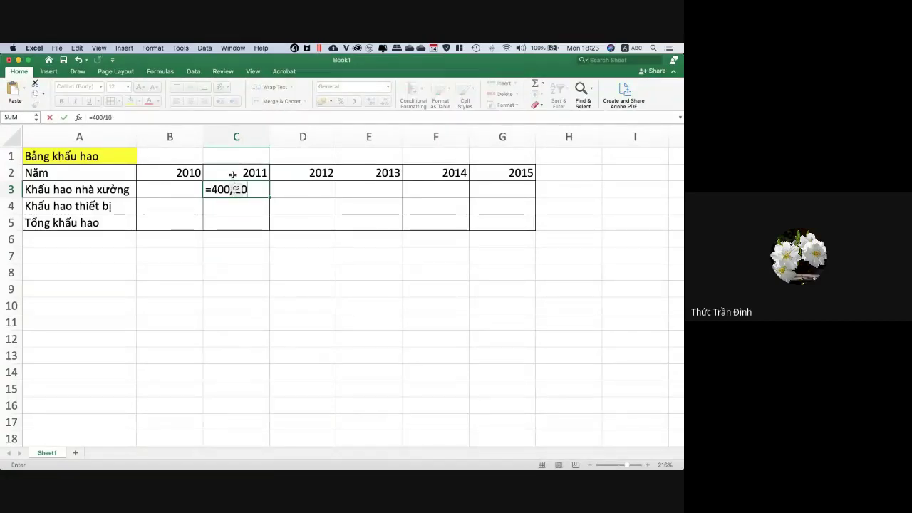
{"action": "key", "text": "Return"}
Copy the building depreciation formula from C3 across D3:G3 for 2012 to 2015.
{"action": "left_click", "coordinate": [256, 226]}
{"action": "left_click", "coordinate": [254, 189]}
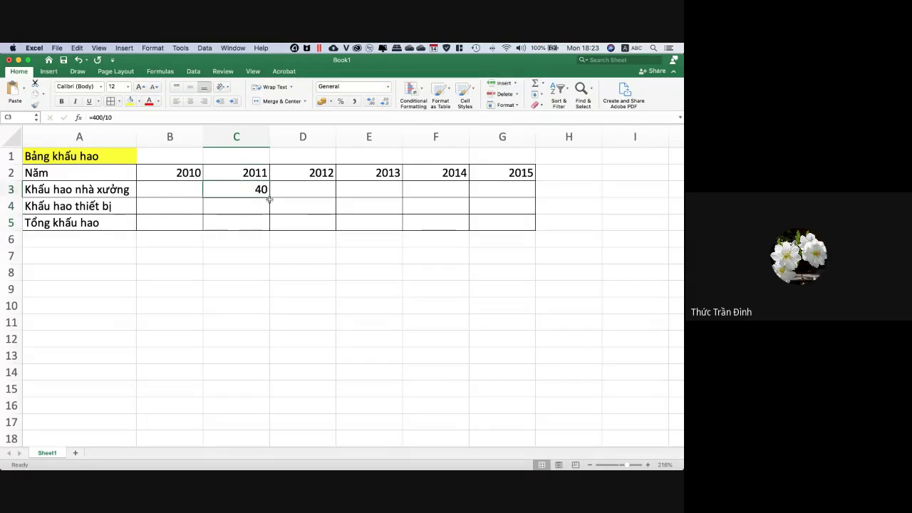
{"action": "left_click_drag", "start_coordinate": [268, 198], "coordinate": [522, 198]}
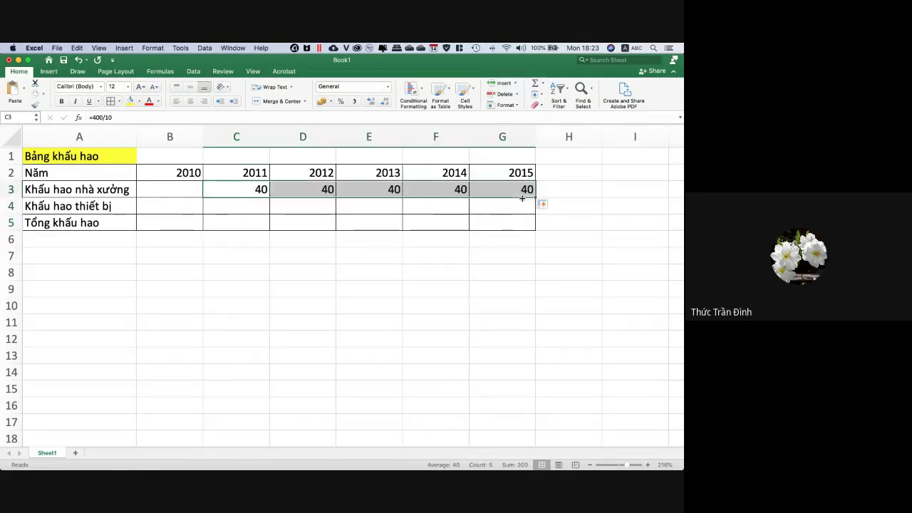
Add the header "Tổng" in H2 and total the 2011 to 2015 building depreciation in H3 with =SUM(C3:G3).
{"action": "left_click", "coordinate": [615, 234]}
{"action": "left_click", "coordinate": [584, 171]}
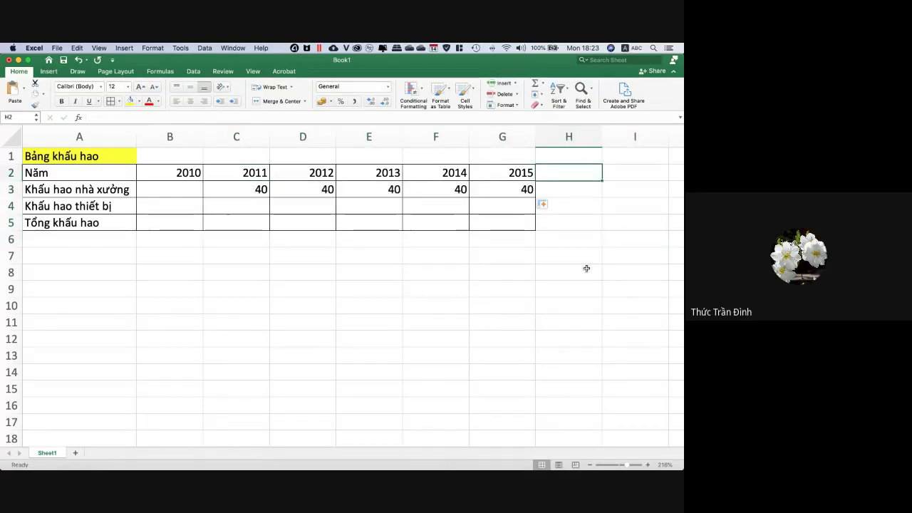
{"action": "type", "text": "Tổng"}
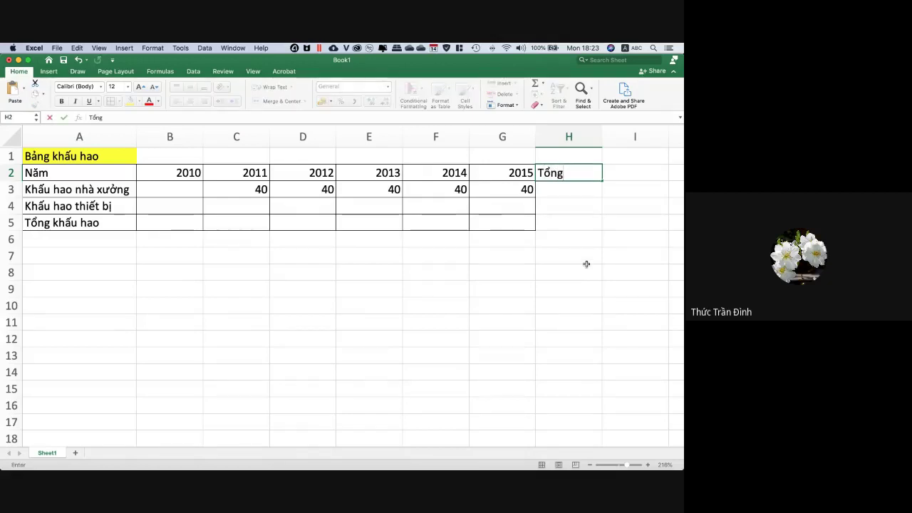
{"action": "key", "text": "Return"}
{"action": "type", "text": "="}
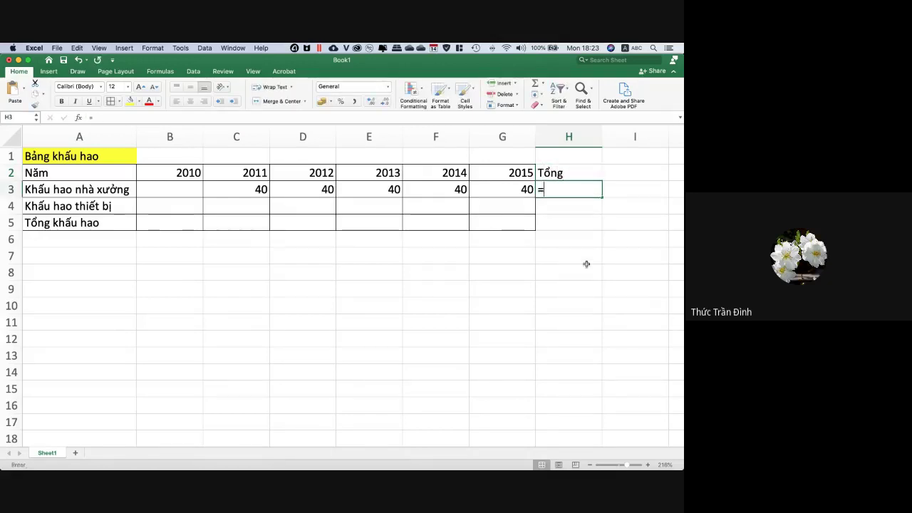
{"action": "type", "text": "sum("}
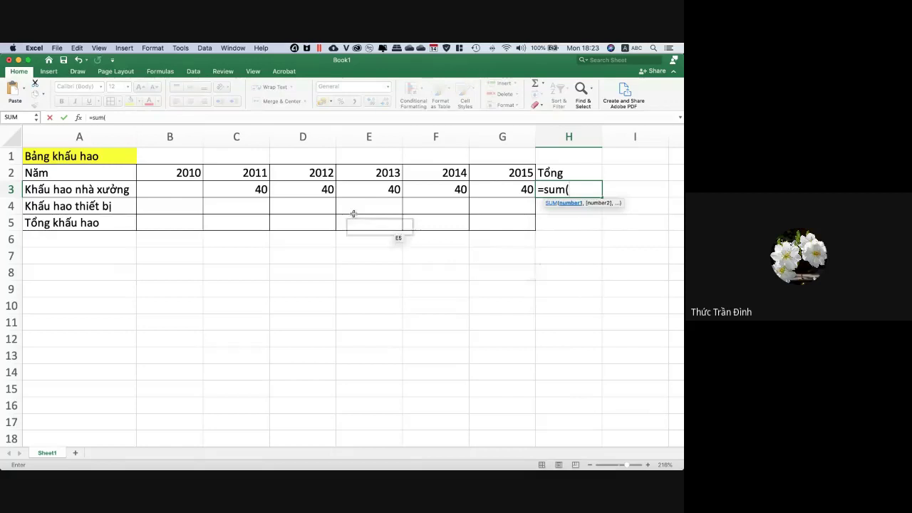
{"action": "left_click", "coordinate": [261, 189]}
{"action": "left_click_drag", "start_coordinate": [260, 190], "coordinate": [525, 187]}
{"action": "type", "text": ")"}
{"action": "key", "text": "Return"}
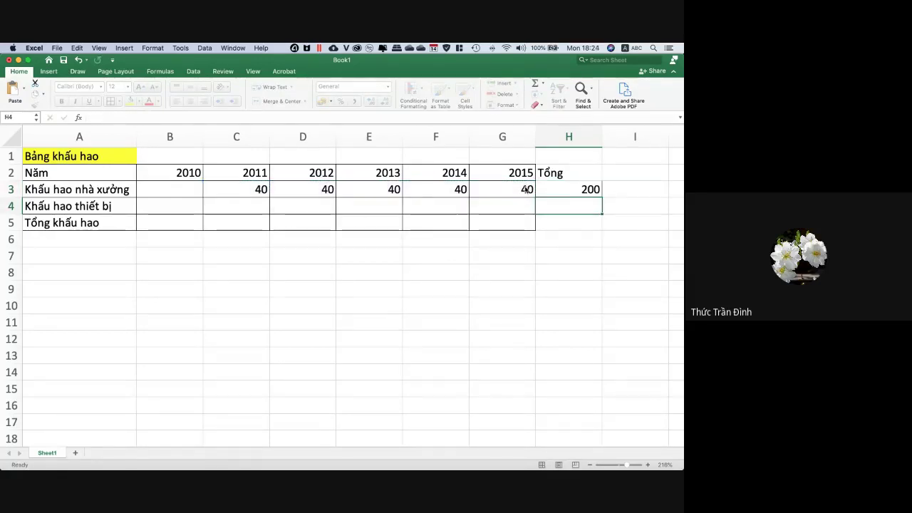
Add the header "Còn lại" in I2 and enter 200 as the building's remaining value in I3.
{"action": "left_click", "coordinate": [634, 173]}
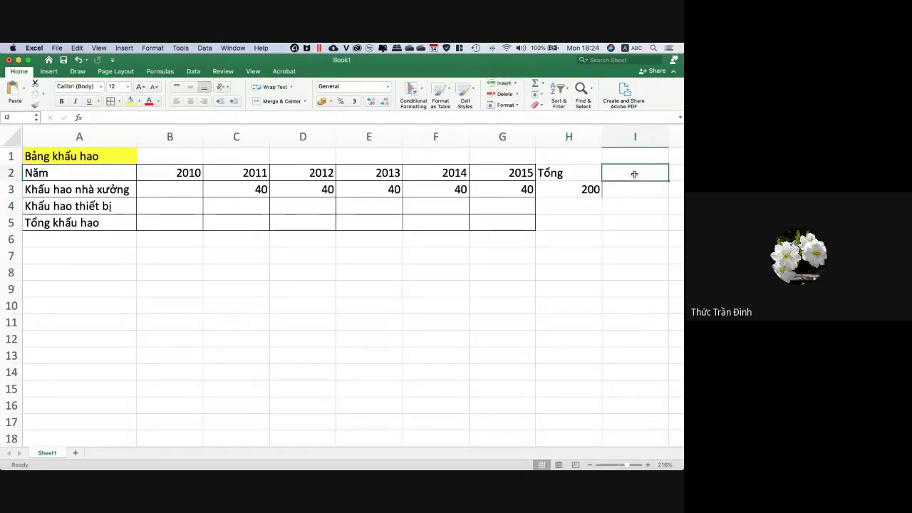
{"action": "type", "text": "Còn"}
{"action": "type", "text": "lại"}
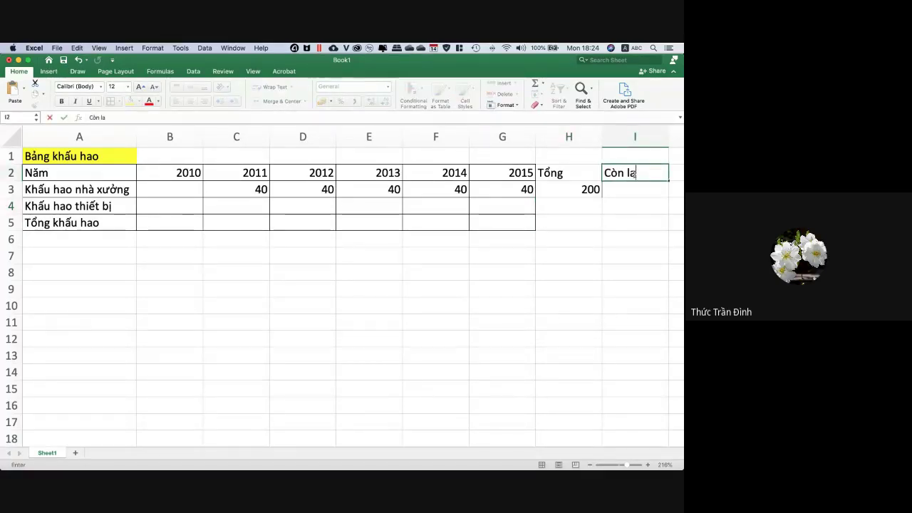
{"action": "key", "text": "Return"}
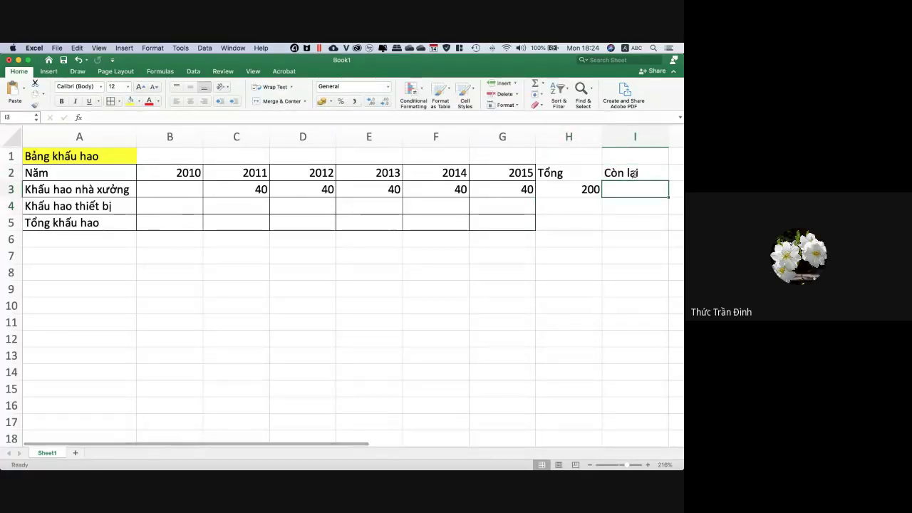
{"action": "type", "text": "200"}
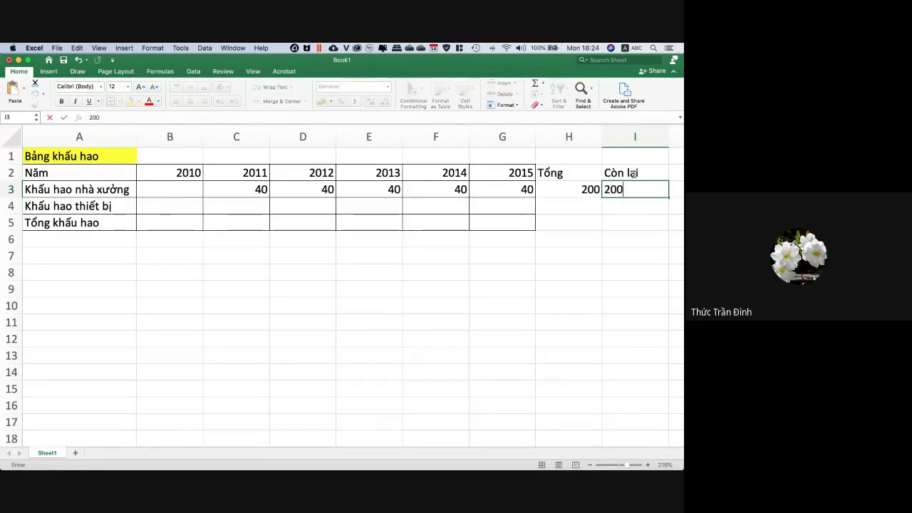
{"action": "key", "text": "Tab"}
Add the header "Thanh lý" in J2, check the building's sale price in the Acrobat PDF, and enter 210 in J3 back in Excel.
{"action": "key", "text": "Up"}
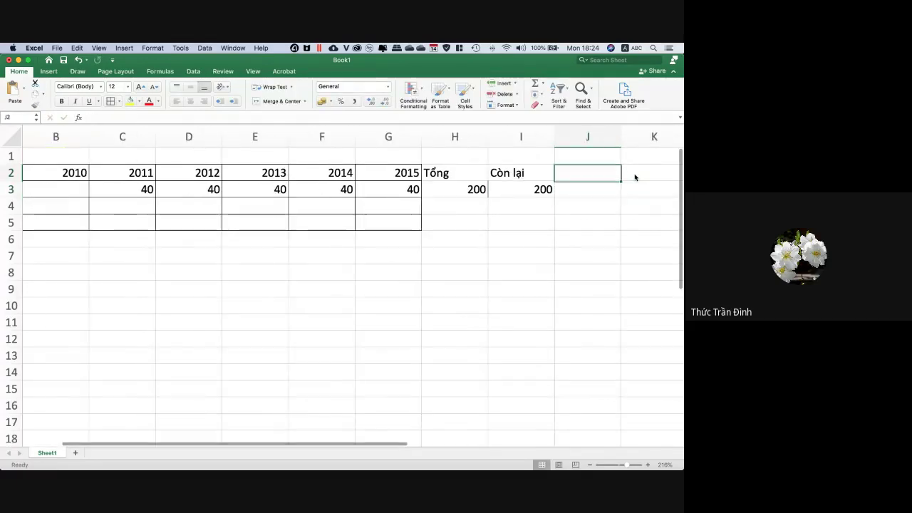
{"action": "type", "text": "Thanh l"}
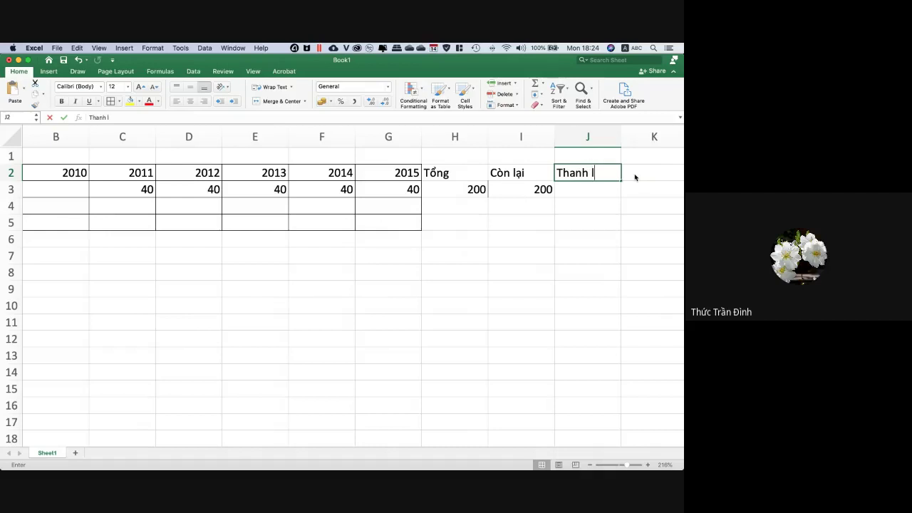
{"action": "type", "text": "ý"}
{"action": "key", "text": "Return"}
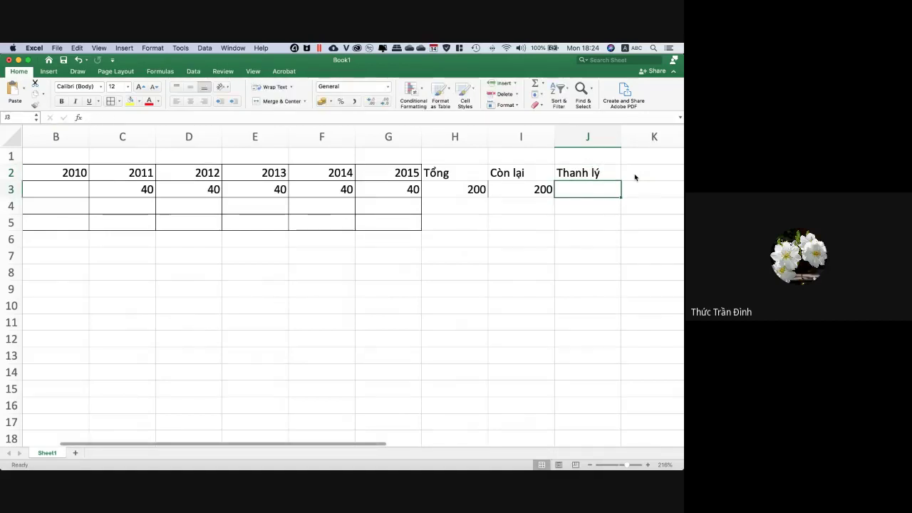
{"action": "key", "text": "super+Tab"}
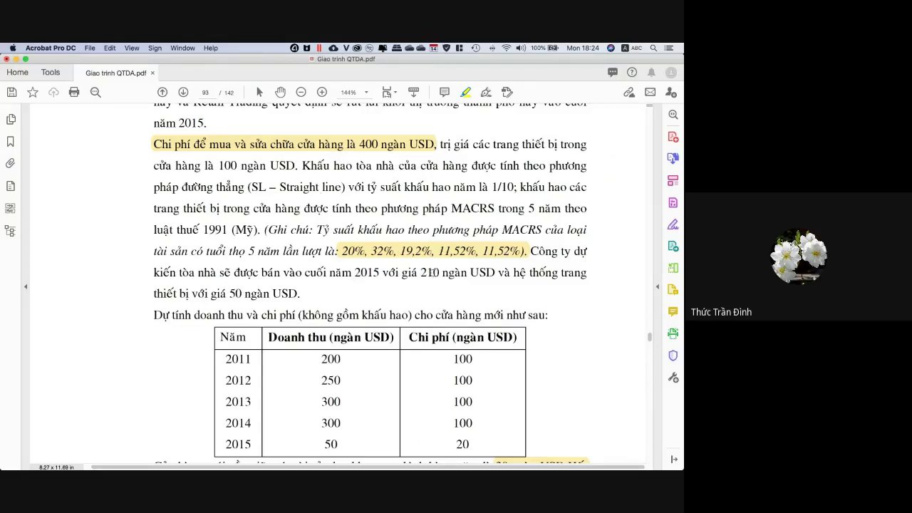
{"action": "key", "text": "super+Tab"}
{"action": "type", "text": "210"}
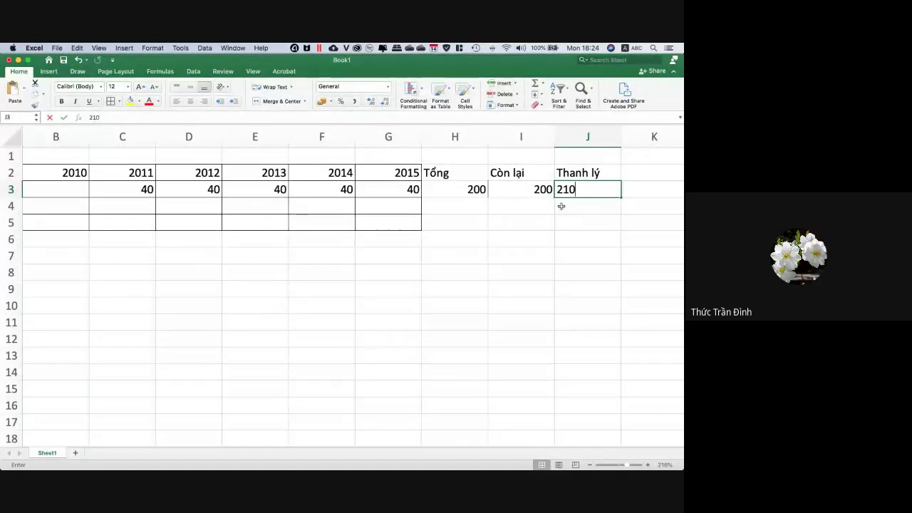
{"action": "left_click", "coordinate": [562, 208]}
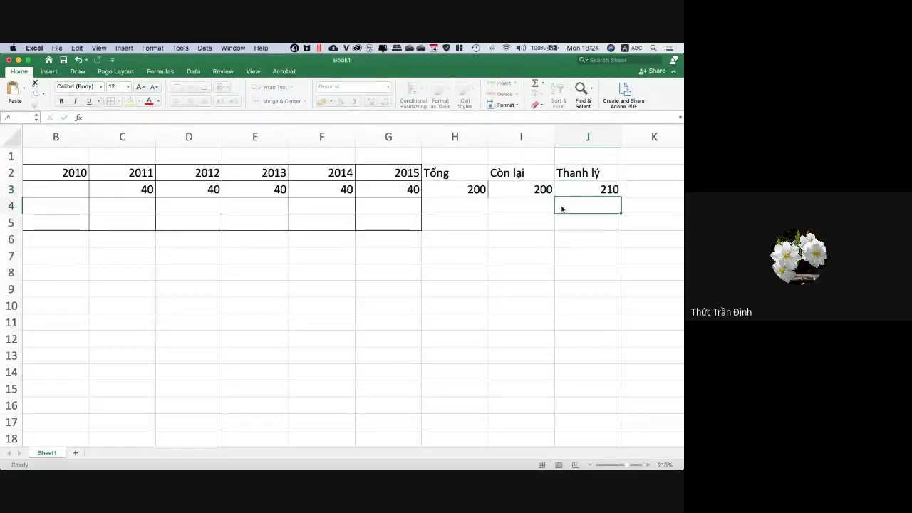
Add the header "Thuế" in K2 and compute the tax on the building's liquidation in K3 with =-30%*(J3-I3).
{"action": "left_click", "coordinate": [641, 174]}
{"action": "type", "text": "Thuế"}
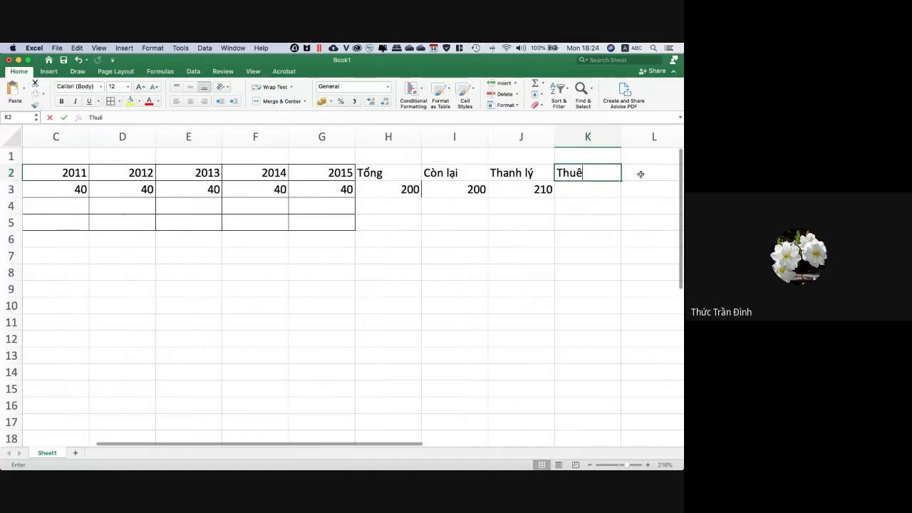
{"action": "key", "text": "Return"}
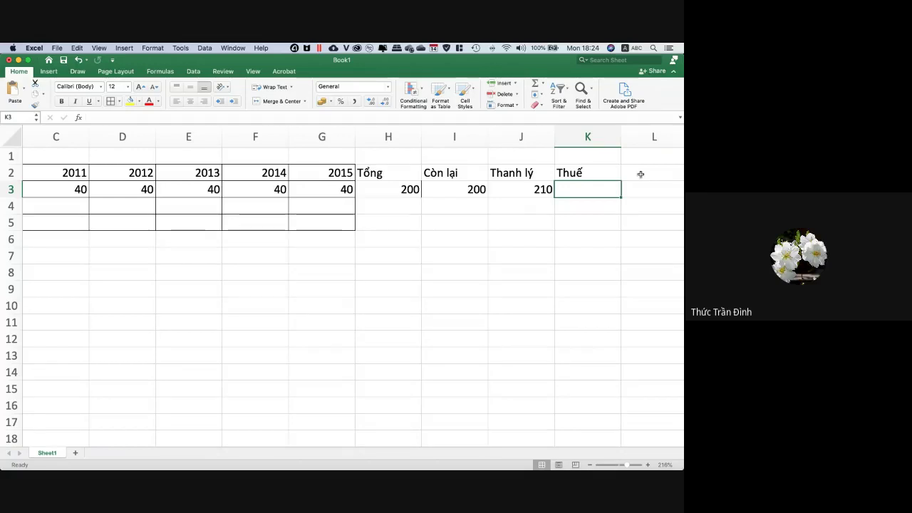
{"action": "type", "text": "="}
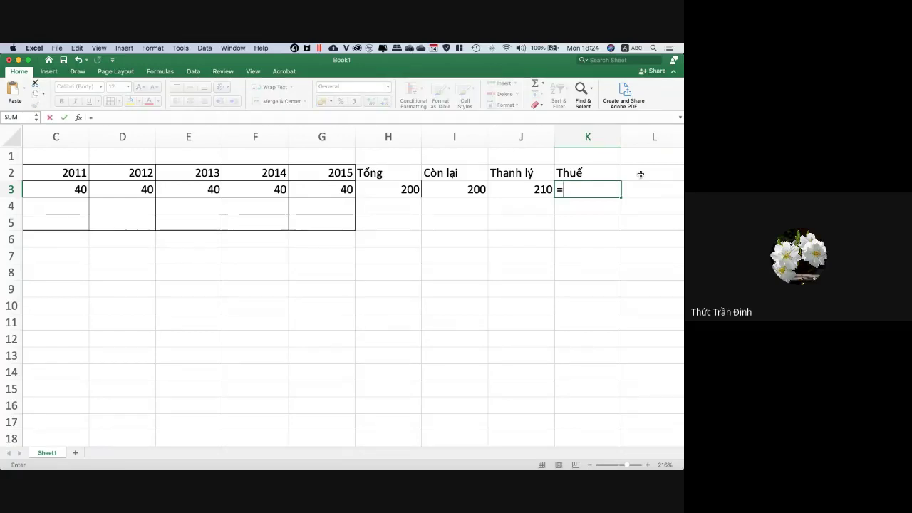
{"action": "type", "text": "-30"}
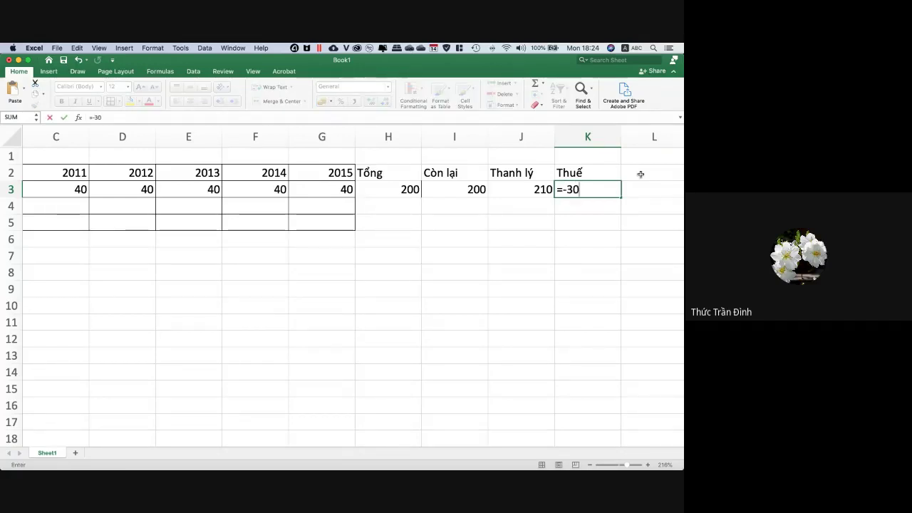
{"action": "type", "text": "%*("}
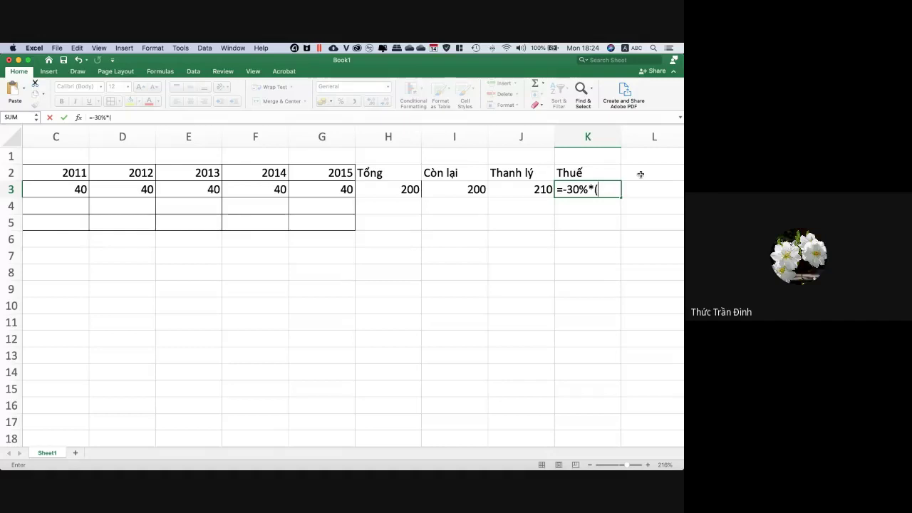
{"action": "left_click", "coordinate": [520, 188]}
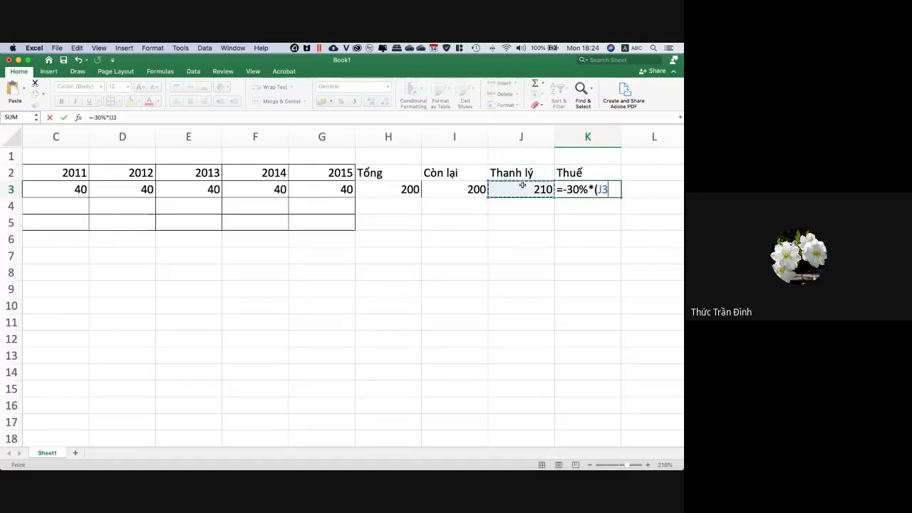
{"action": "type", "text": "-"}
{"action": "left_click", "coordinate": [452, 189]}
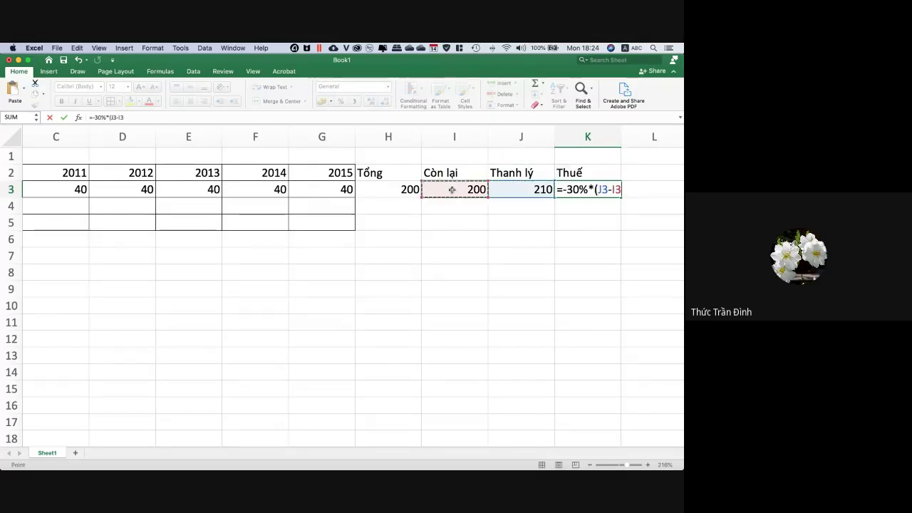
{"action": "type", "text": ")"}
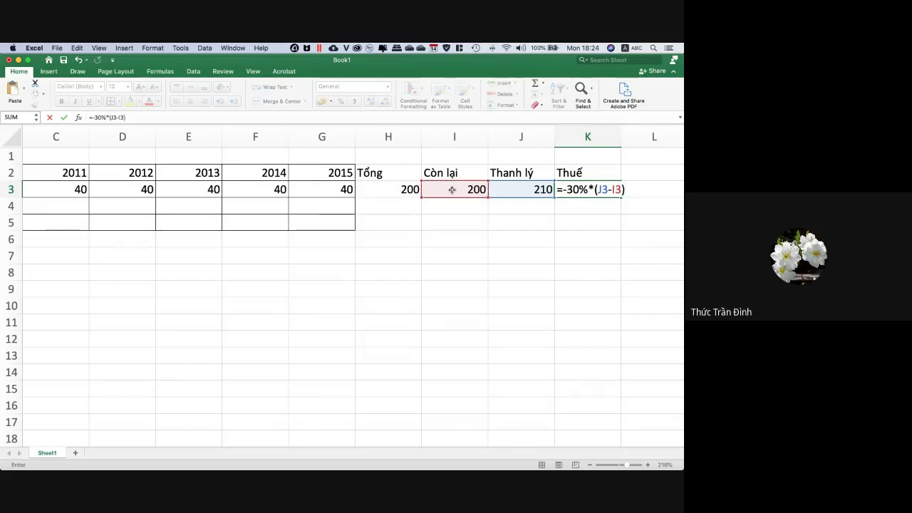
{"action": "key", "text": "Return"}
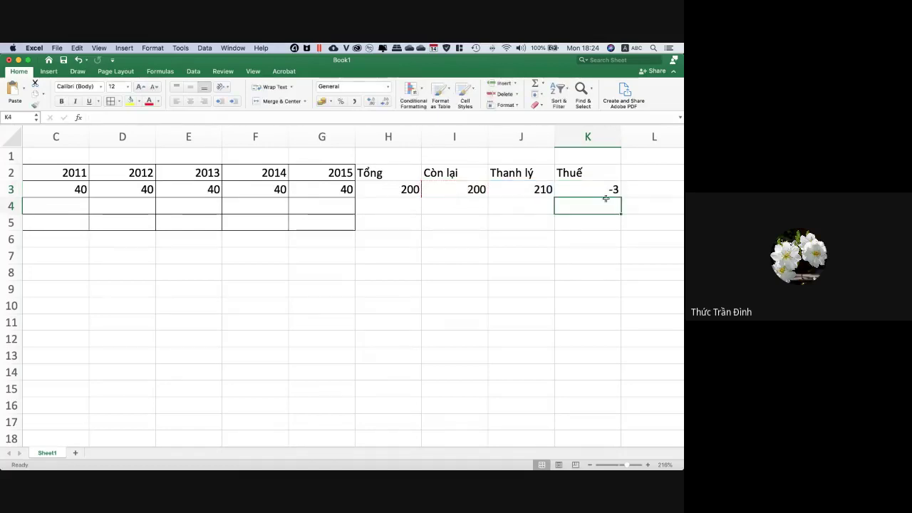
{"action": "left_click", "coordinate": [605, 191]}
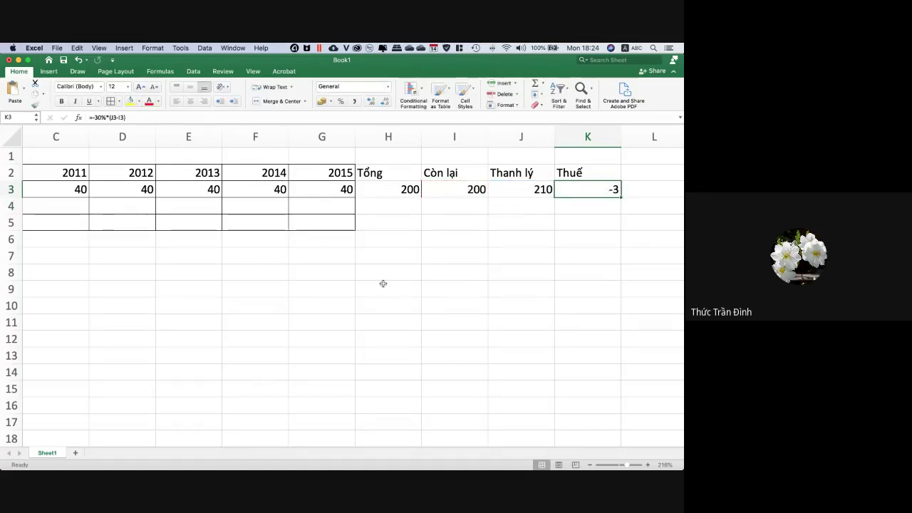
Switch to the PDF in Acrobat and highlight "cửa hàng là 100 ngàn USD", "thiết bị trong" and "MACRS trong 5 năm theo".
{"action": "scroll", "coordinate": [382, 283], "scroll_direction": "left", "scroll_amount": 5}
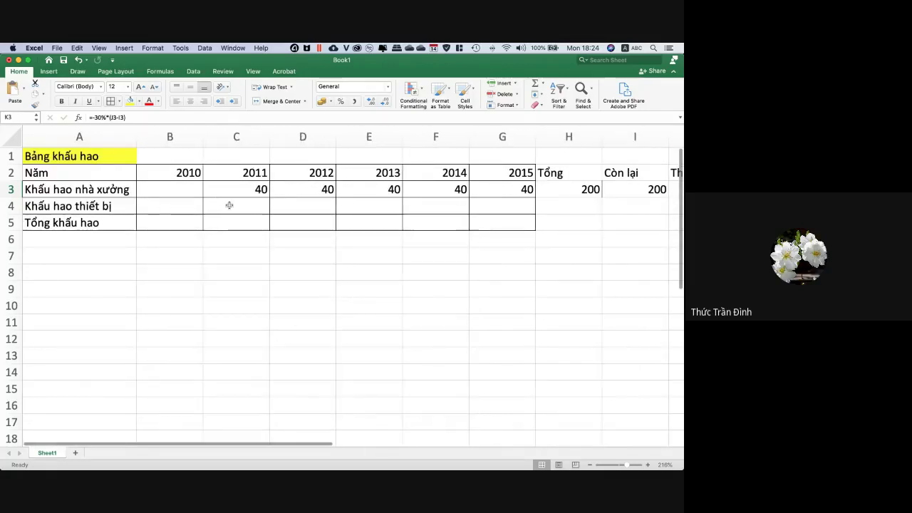
{"action": "key", "text": "super+Tab"}
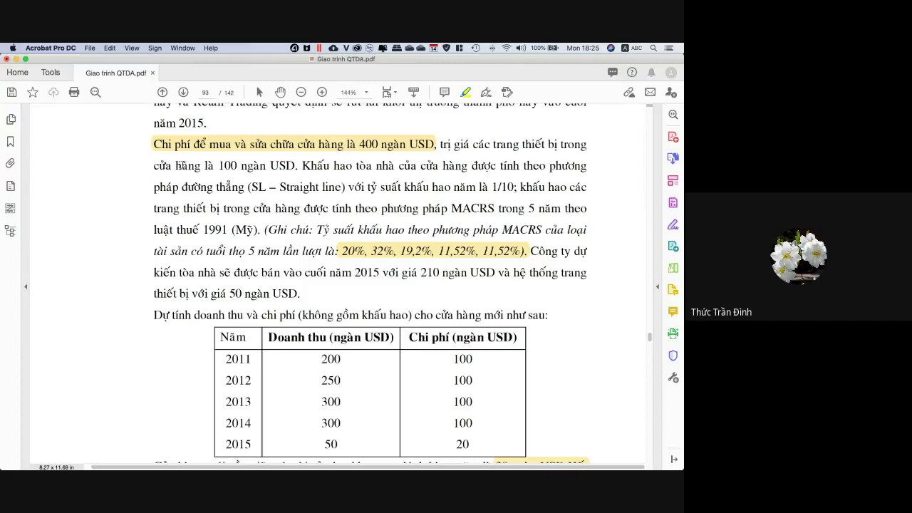
{"action": "left_click_drag", "start_coordinate": [150, 166], "coordinate": [295, 166]}
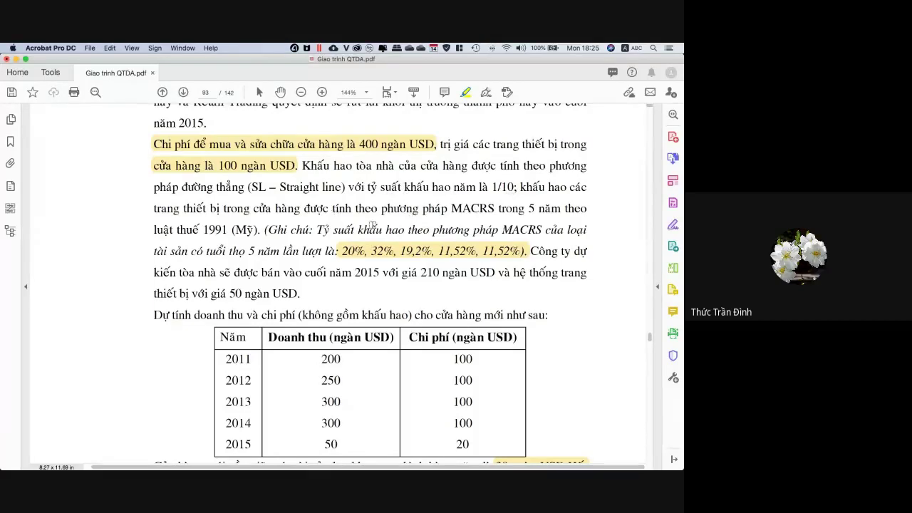
{"action": "left_click_drag", "start_coordinate": [184, 208], "coordinate": [252, 208]}
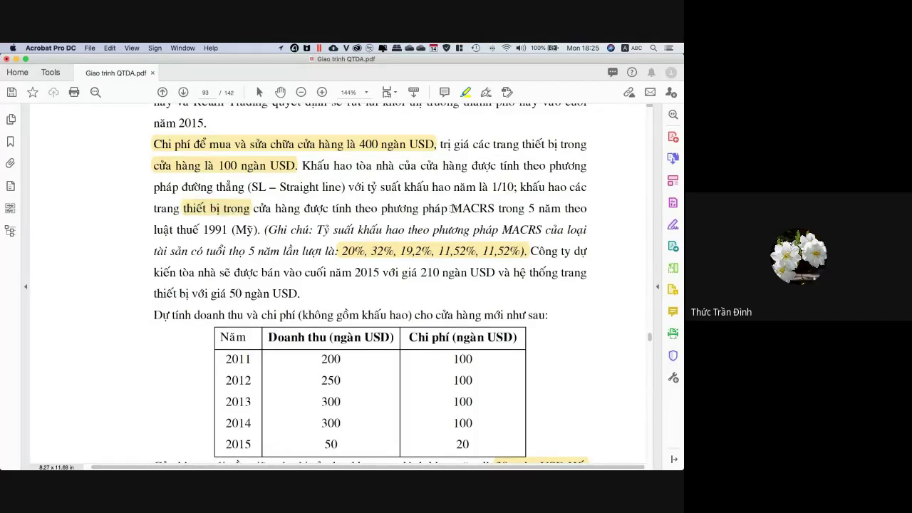
{"action": "left_click_drag", "start_coordinate": [451, 208], "coordinate": [587, 208]}
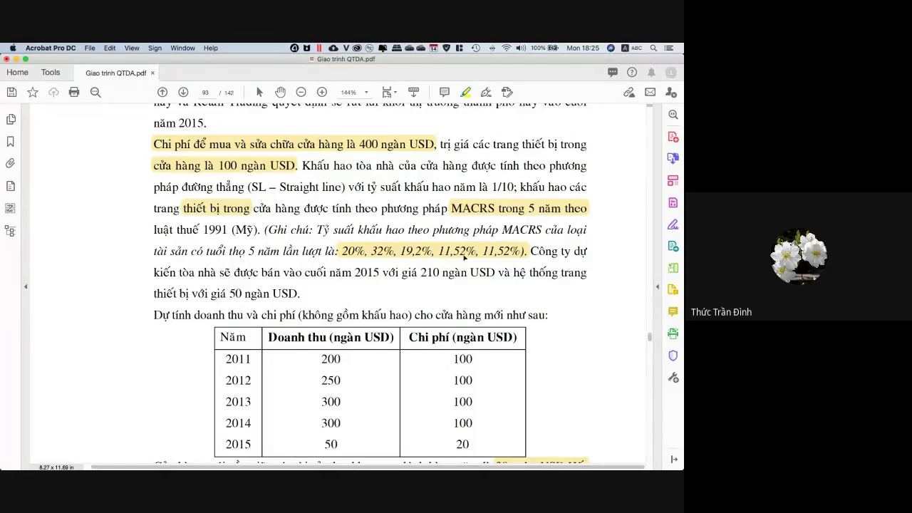
Switch back to Excel and insert a blank row above the "Khấu hao thiết bị" row.
{"action": "key", "text": "super+Tab"}
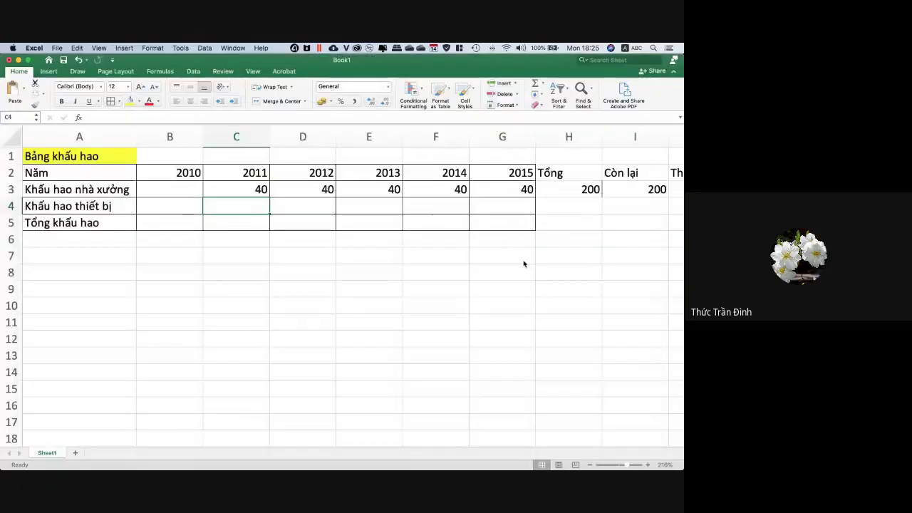
{"action": "left_click", "coordinate": [188, 235]}
{"action": "left_click", "coordinate": [11, 206]}
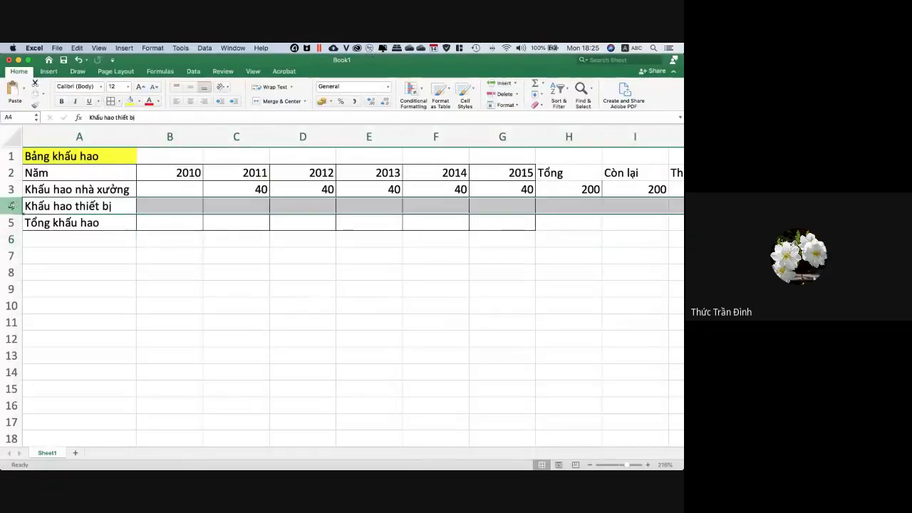
{"action": "right_click", "coordinate": [12, 206]}
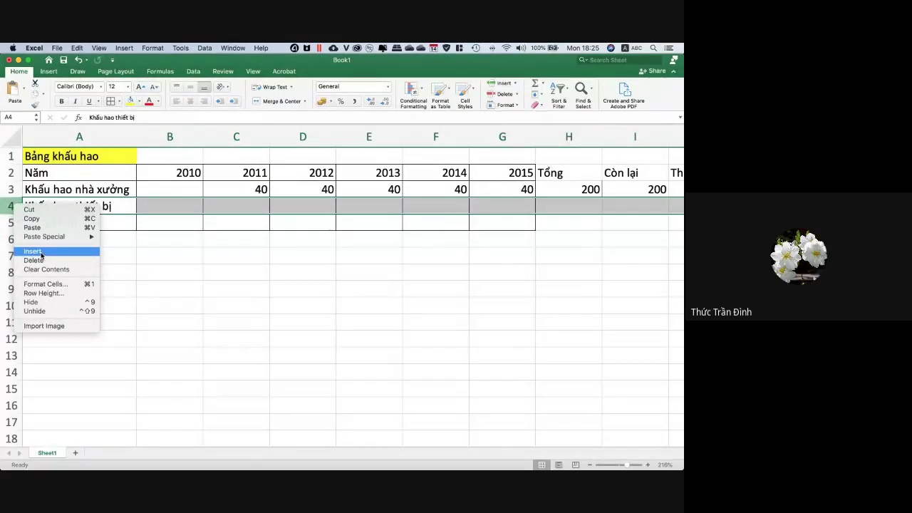
{"action": "left_click", "coordinate": [41, 253]}
{"action": "left_click", "coordinate": [93, 258]}
Label the new blank row in A4 as "Tỷ suất MACRS".
{"action": "left_click", "coordinate": [110, 208]}
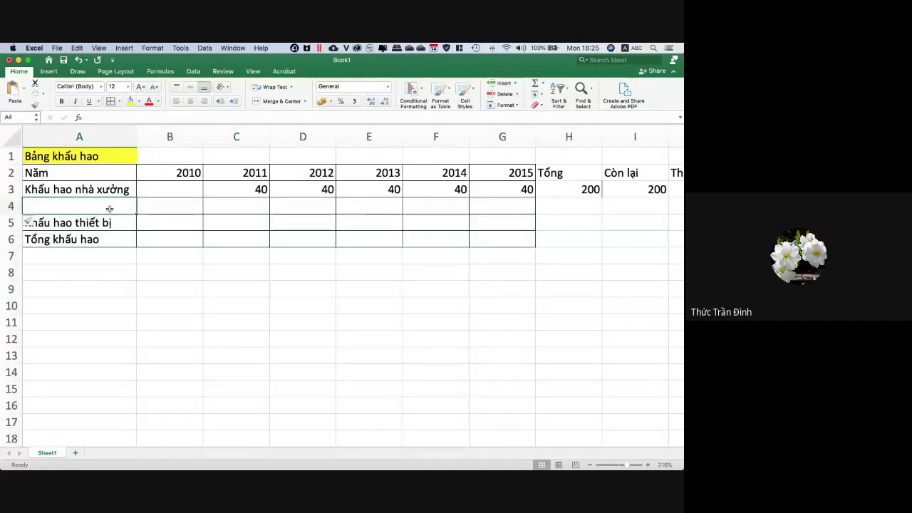
{"action": "type", "text": "Tỷ sua"}
{"action": "type", "text": "t"}
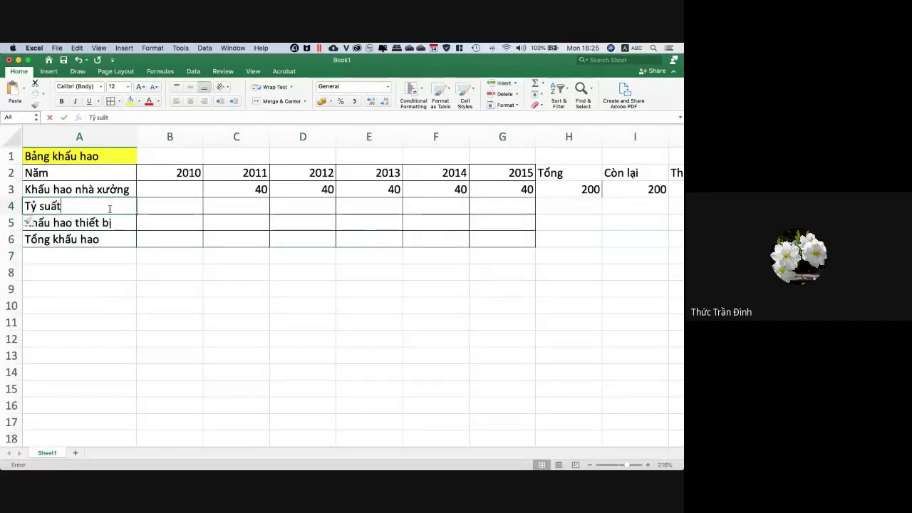
{"action": "type", "text": " MACRS"}
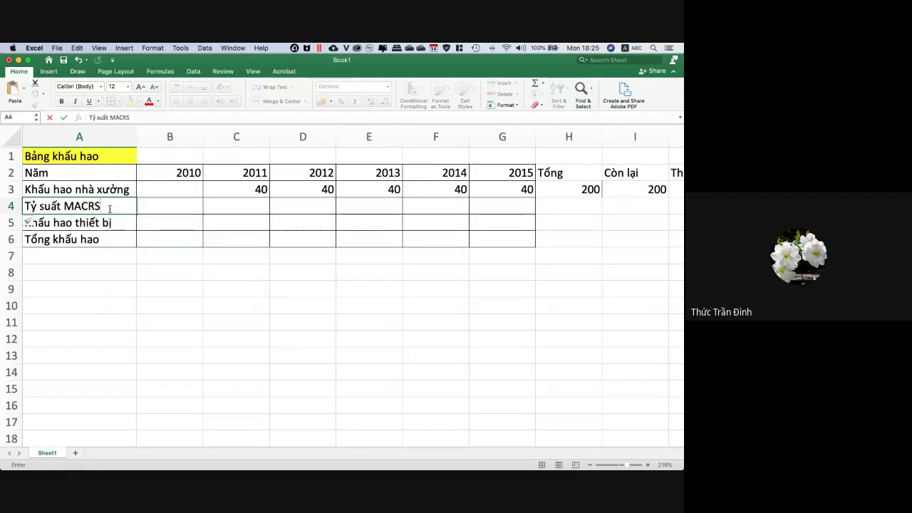
{"action": "key", "text": "Tab"}
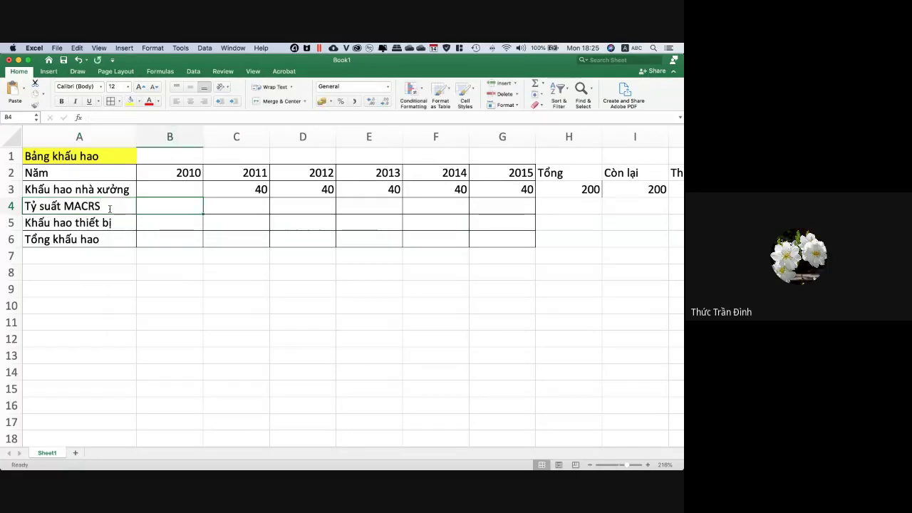
Check the MACRS rates in the Acrobat PDF, then back in Excel enter 20% for 2011 in C4 and 32% for 2012 in D4.
{"action": "left_click", "coordinate": [235, 219]}
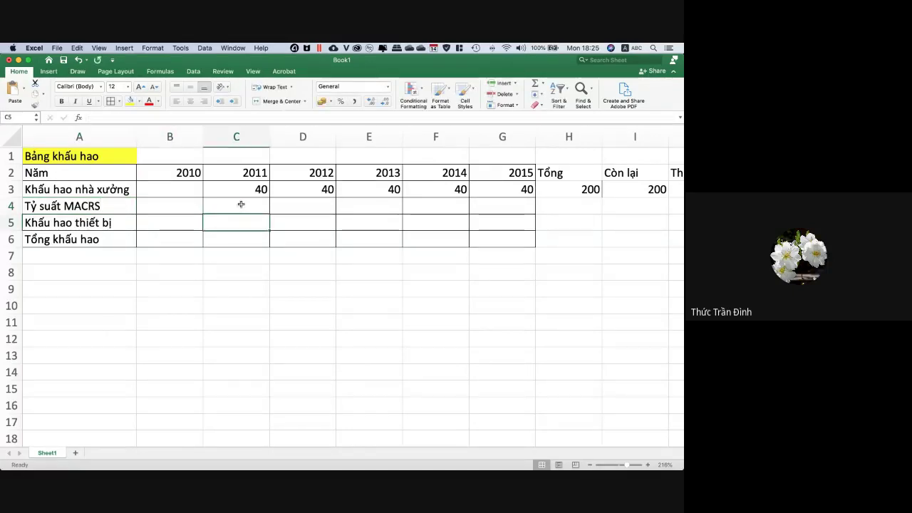
{"action": "key", "text": "super+Tab"}
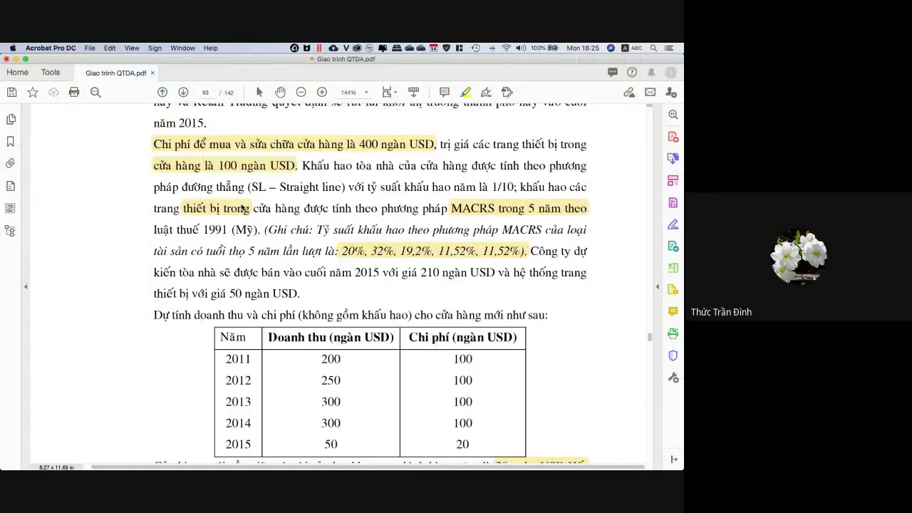
{"action": "key", "text": "super+Tab"}
{"action": "type", "text": "2"}
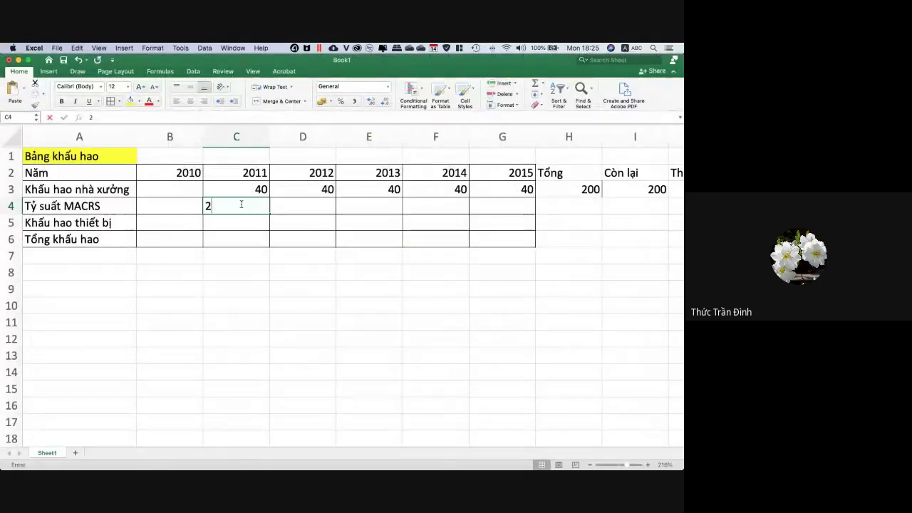
{"action": "type", "text": "0%"}
{"action": "key", "text": "Tab"}
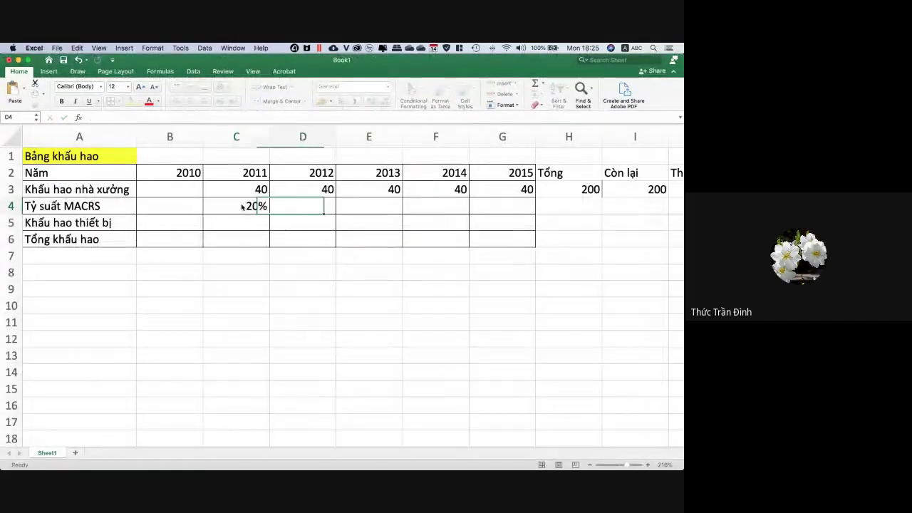
{"action": "type", "text": "32%"}
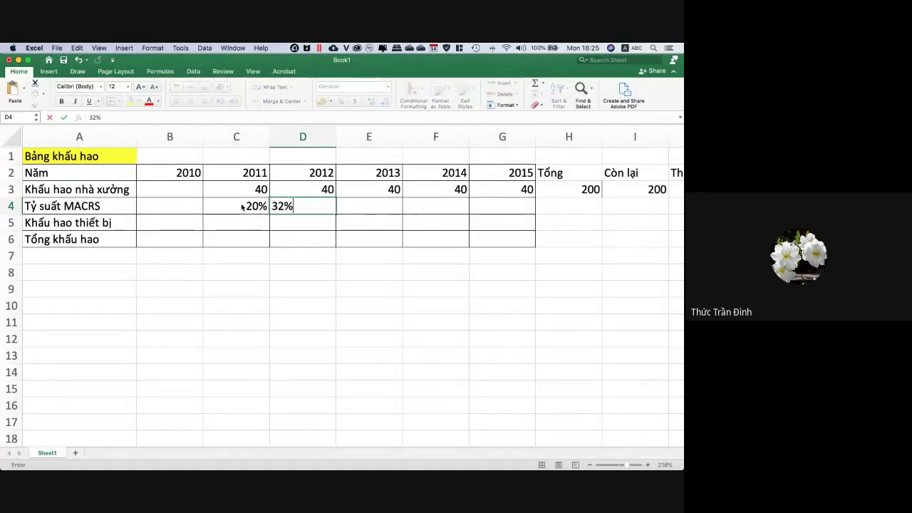
{"action": "key", "text": "Tab"}
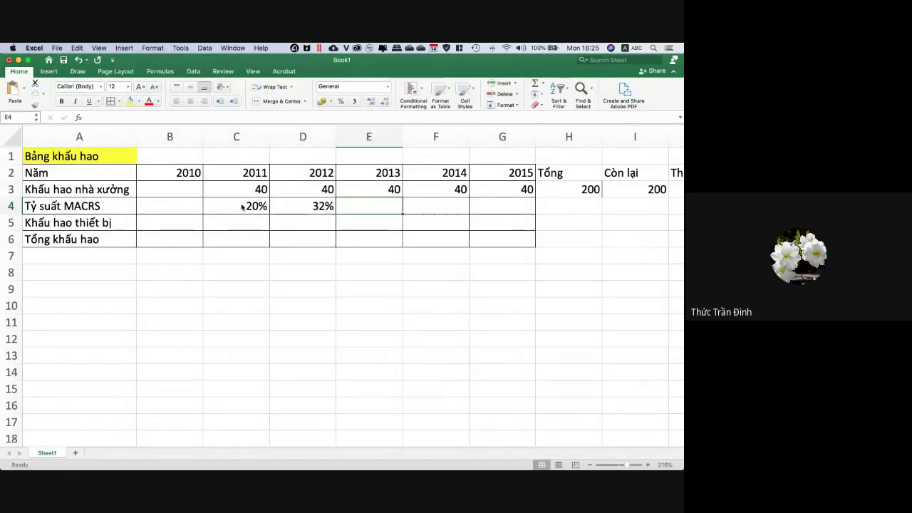
Recheck the rates in the PDF and enter the 2013 MACRS rate in E4 of the Excel sheet as 19,2%.
{"action": "key", "text": "super+Tab"}
{"action": "key", "text": "super+Tab"}
{"action": "type", "text": "1"}
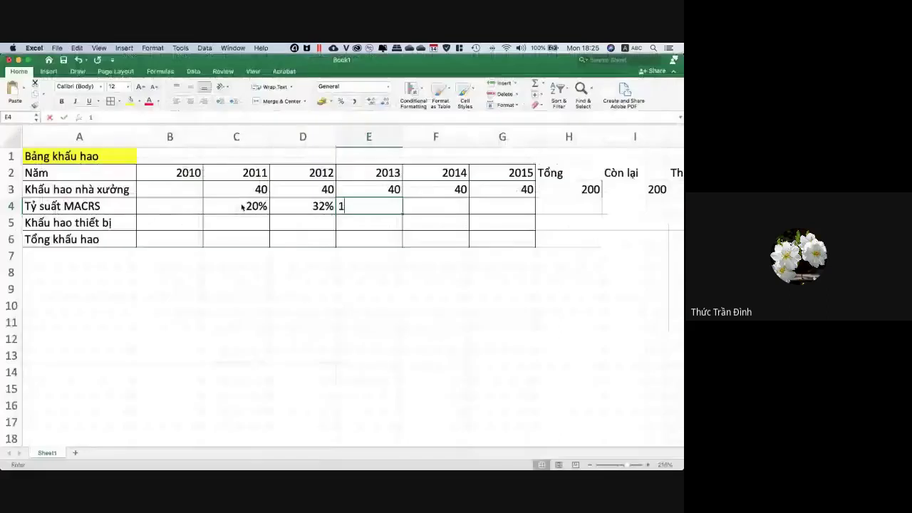
{"action": "type", "text": "9,2"}
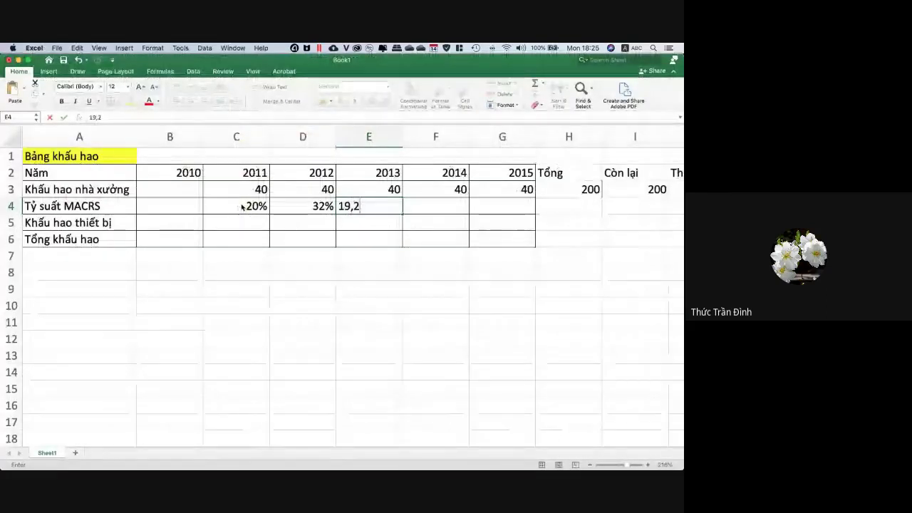
{"action": "type", "text": "%"}
{"action": "key", "text": "Tab"}
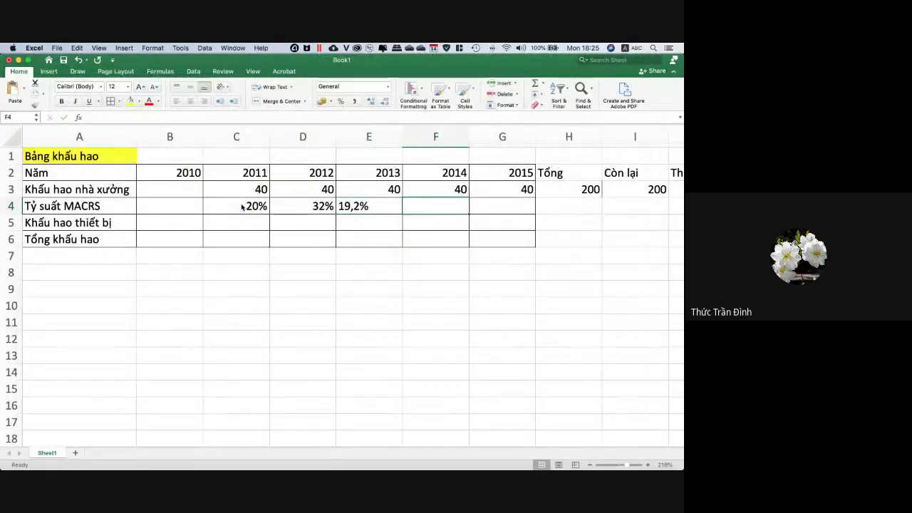
Recheck the PDF, enter 11.52% for 2014 in F4 in Excel, and copy it to 2015 in G4.
{"action": "key", "text": "super+Tab"}
{"action": "key", "text": "super+Tab"}
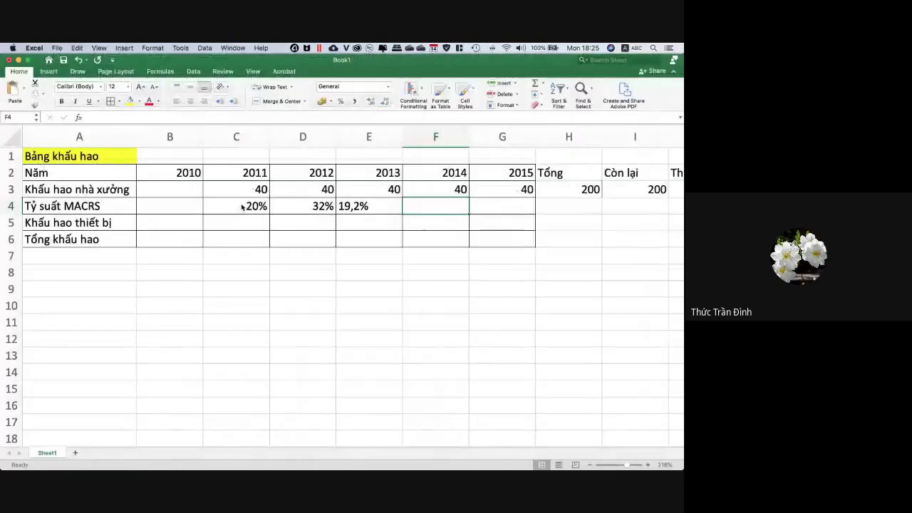
{"action": "type", "text": "11"}
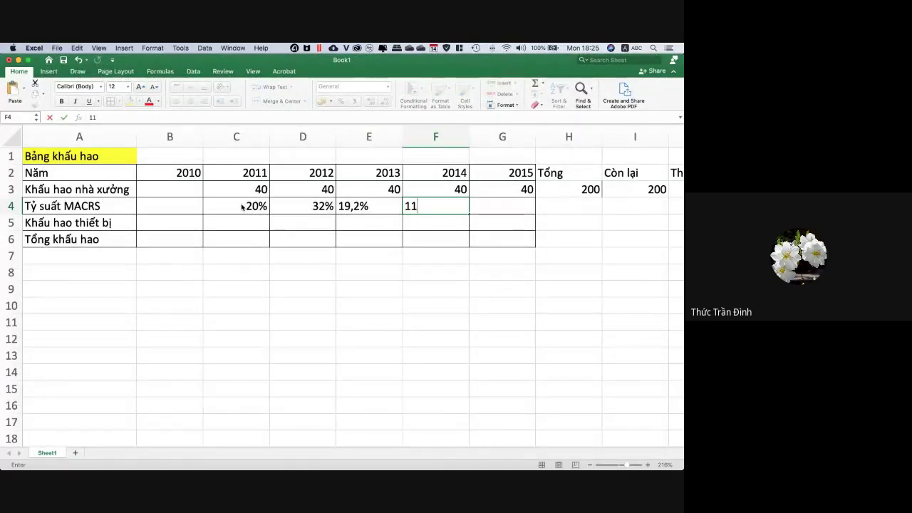
{"action": "type", "text": ","}
{"action": "key", "text": "BackSpace"}
{"action": "type", "text": ".52%"}
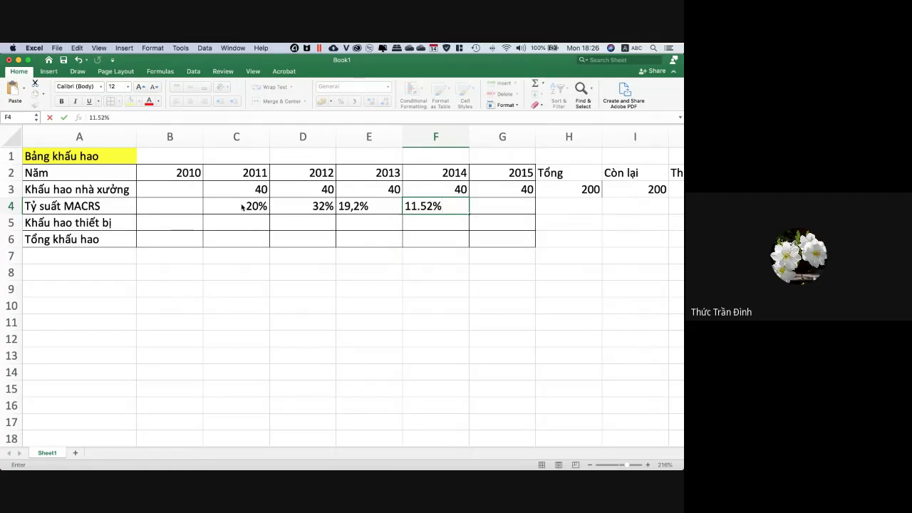
{"action": "key", "text": "Tab"}
{"action": "key", "text": "Left"}
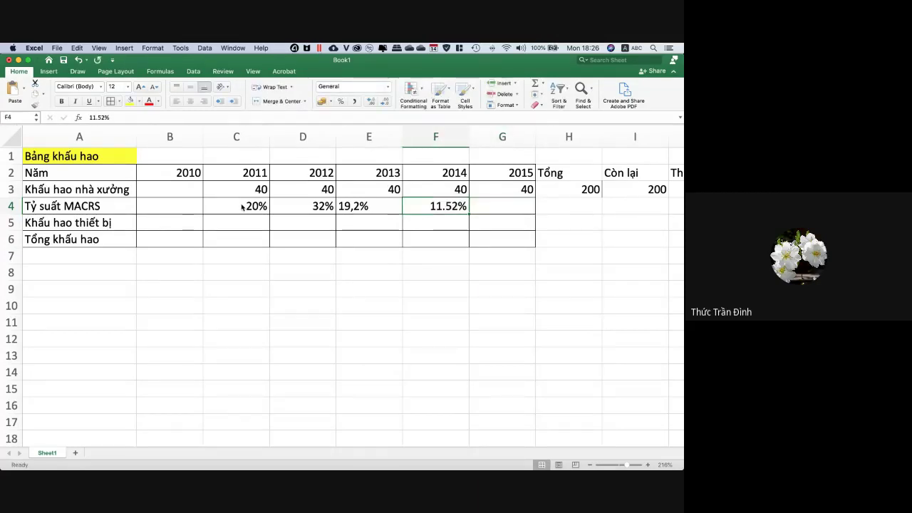
{"action": "key", "text": "super+c"}
{"action": "key", "text": "Right"}
{"action": "key", "text": "super+v"}
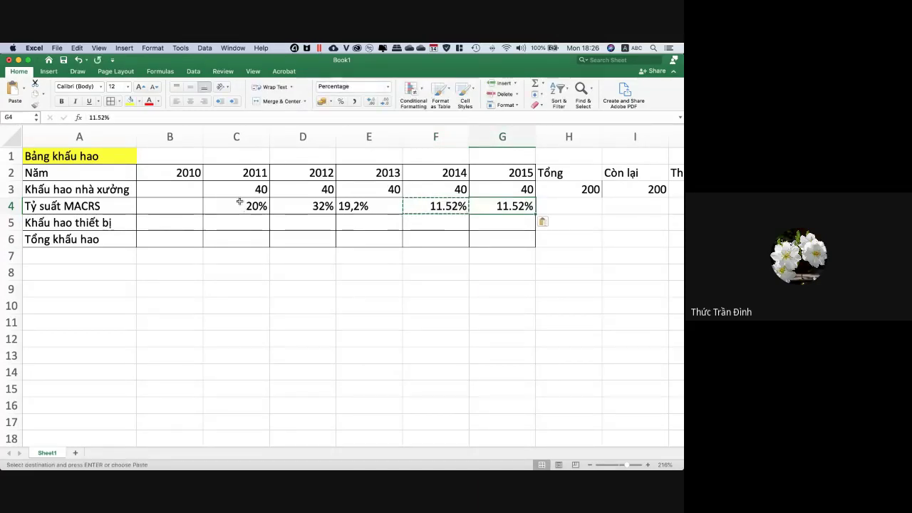
Re-enter the 2013 MACRS rate in E4 with a decimal point as 19.2%.
{"action": "left_click", "coordinate": [377, 204]}
{"action": "type", "text": "1"}
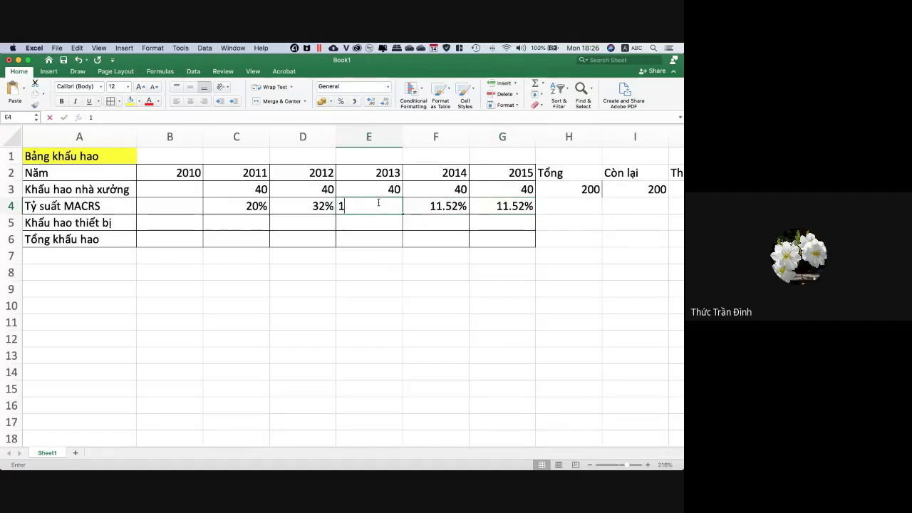
{"action": "type", "text": "9.20%"}
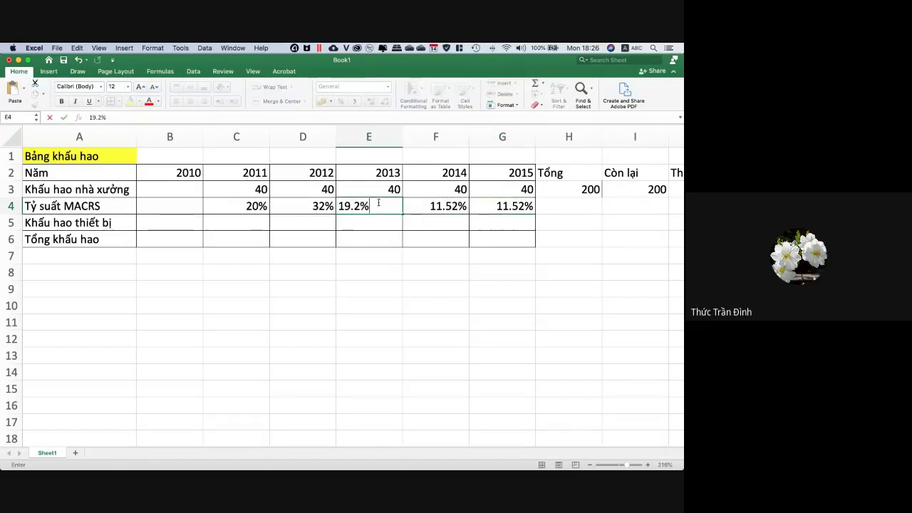
{"action": "key", "text": "Return"}
{"action": "left_click", "coordinate": [422, 261]}
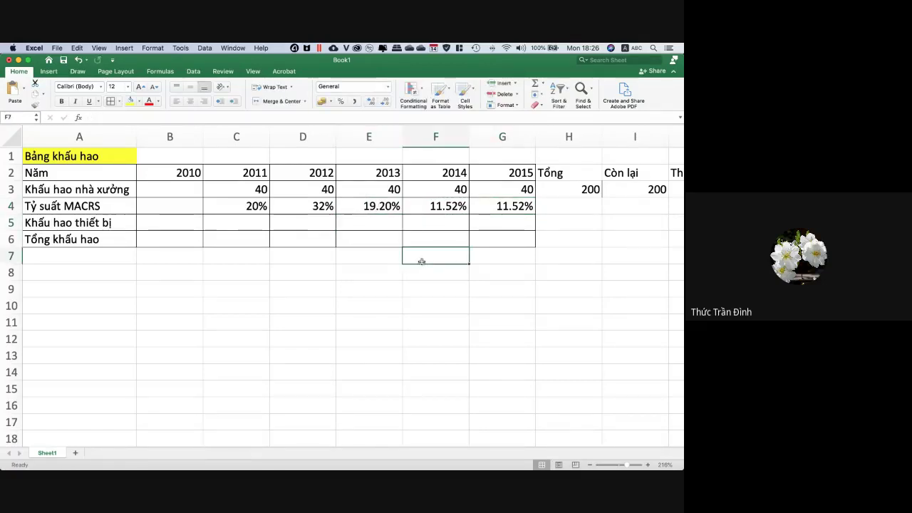
Compute the 2011 equipment depreciation in C5 with =100*C4 and fill the formula across to G5.
{"action": "left_click", "coordinate": [245, 227]}
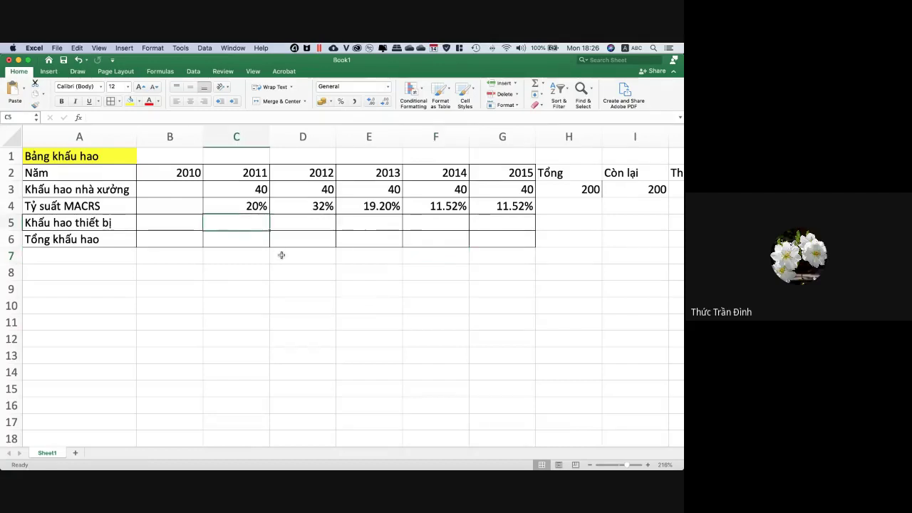
{"action": "type", "text": "=10"}
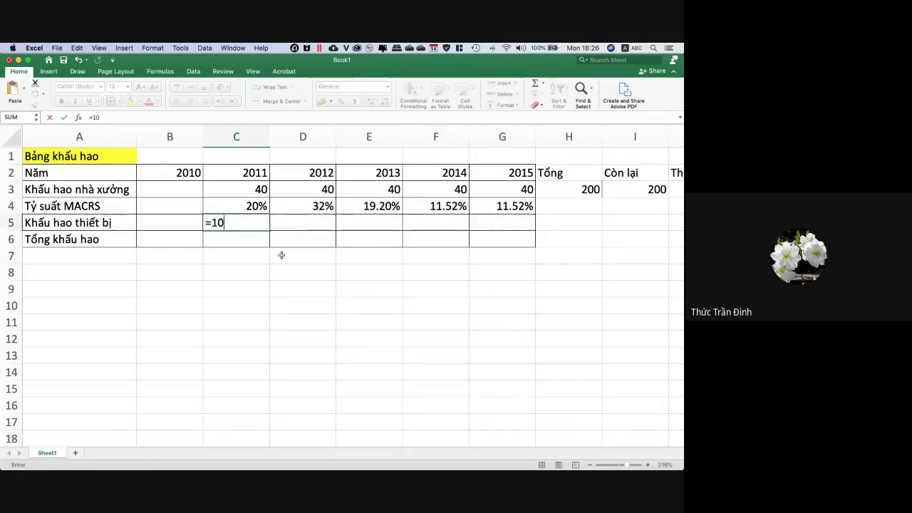
{"action": "type", "text": "0"}
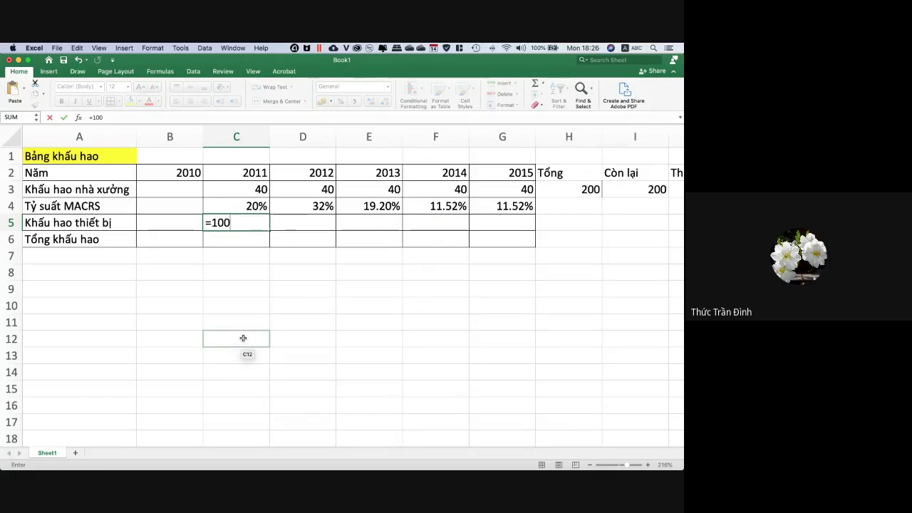
{"action": "type", "text": "*"}
{"action": "left_click", "coordinate": [254, 203]}
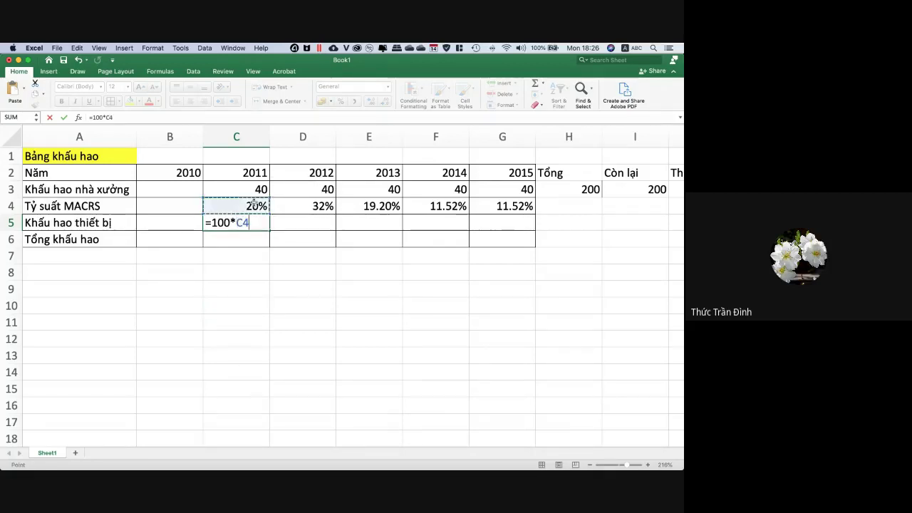
{"action": "key", "text": "Return"}
{"action": "left_click", "coordinate": [262, 226]}
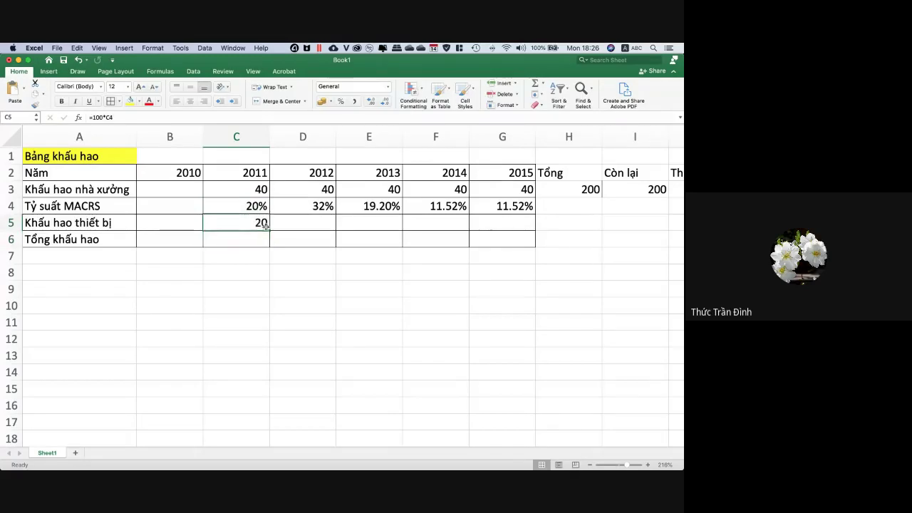
{"action": "left_click_drag", "start_coordinate": [270, 228], "coordinate": [519, 230]}
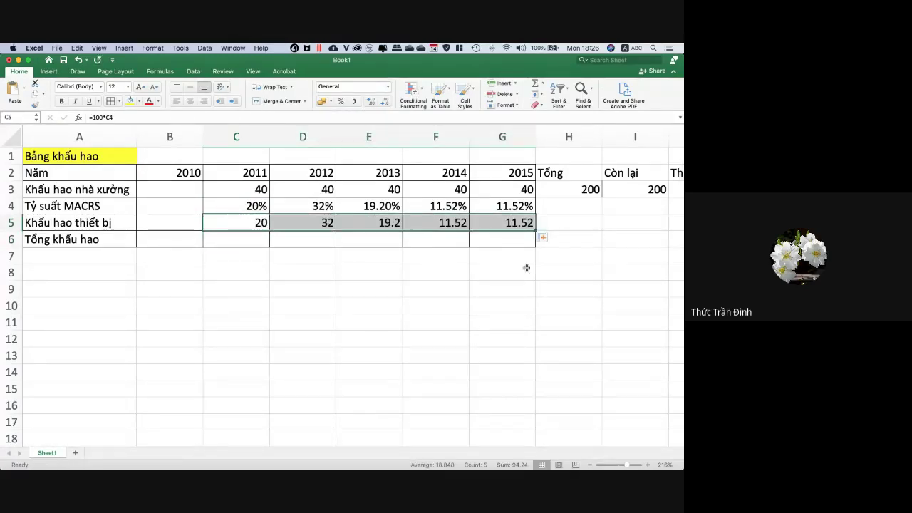
Glance at the PDF in Acrobat, return to Excel, and total the equipment depreciation in H5 with =sum(C5:G5).
{"action": "key", "text": "super+Tab"}
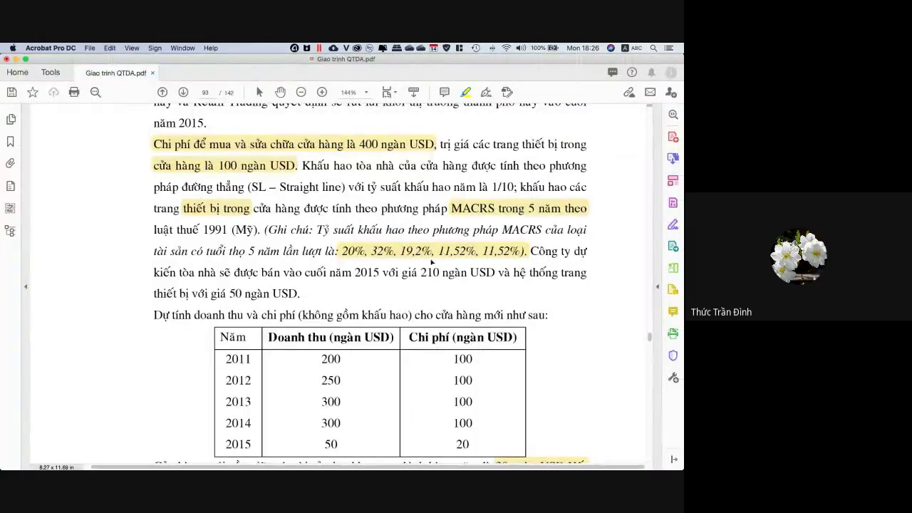
{"action": "key", "text": "super+Tab"}
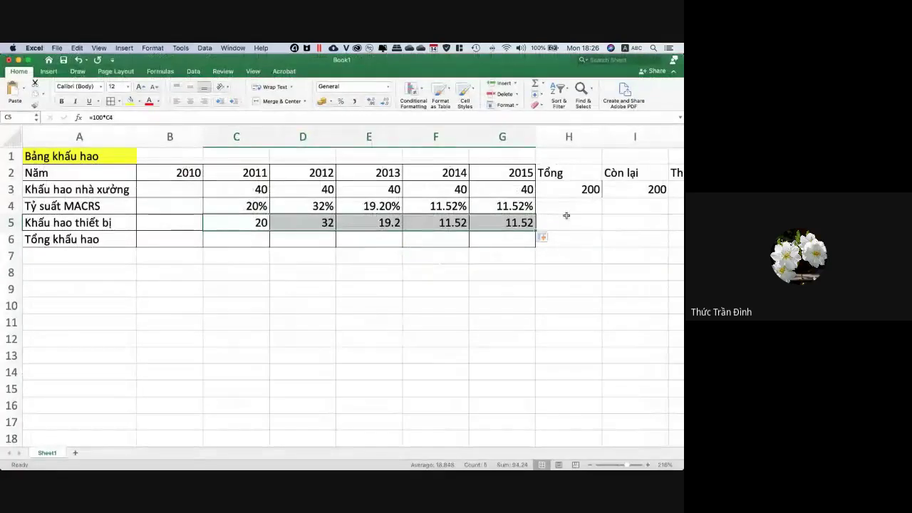
{"action": "left_click", "coordinate": [570, 221]}
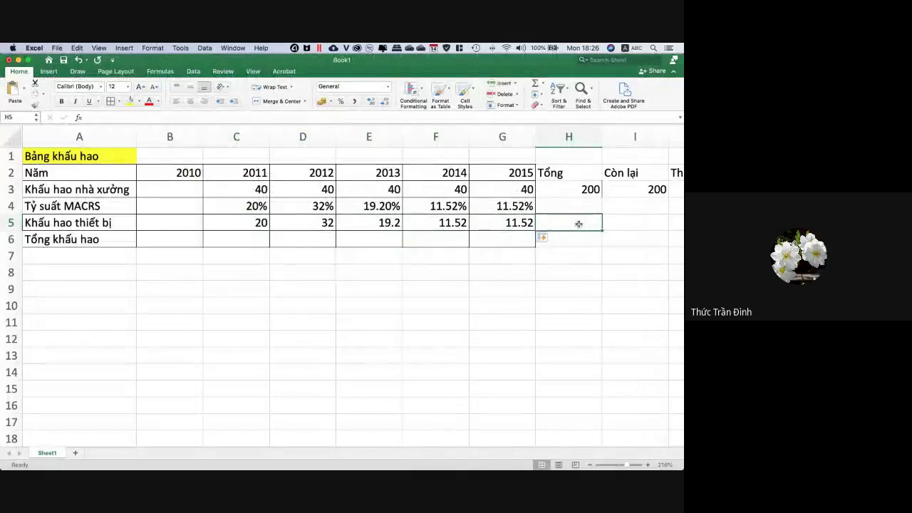
{"action": "type", "text": "="}
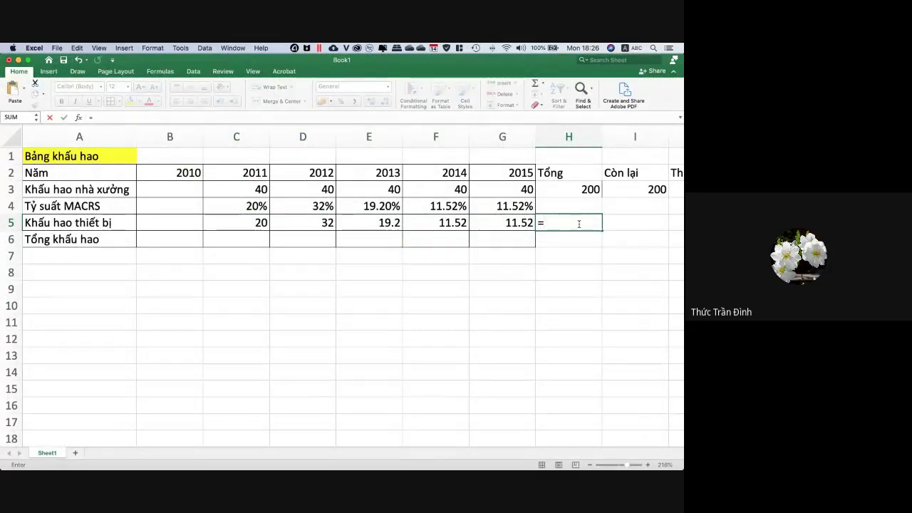
{"action": "type", "text": "sum("}
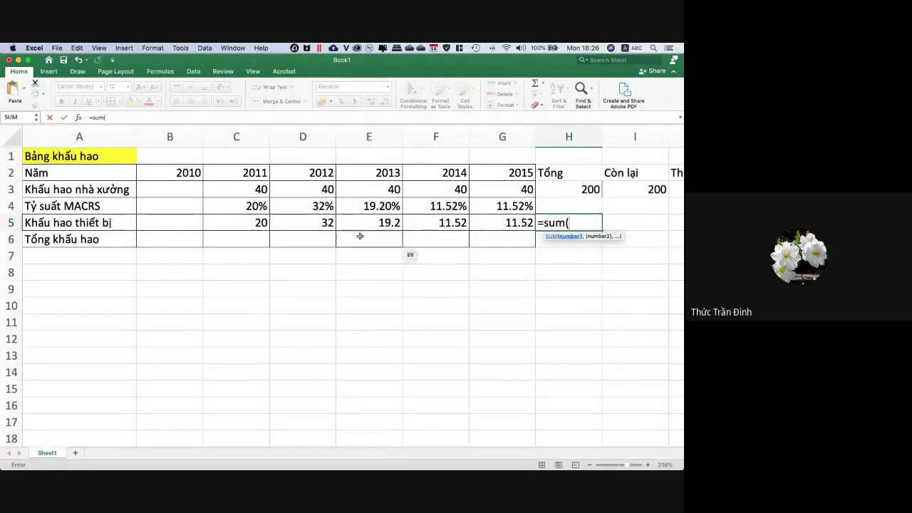
{"action": "left_click_drag", "start_coordinate": [265, 223], "coordinate": [496, 224]}
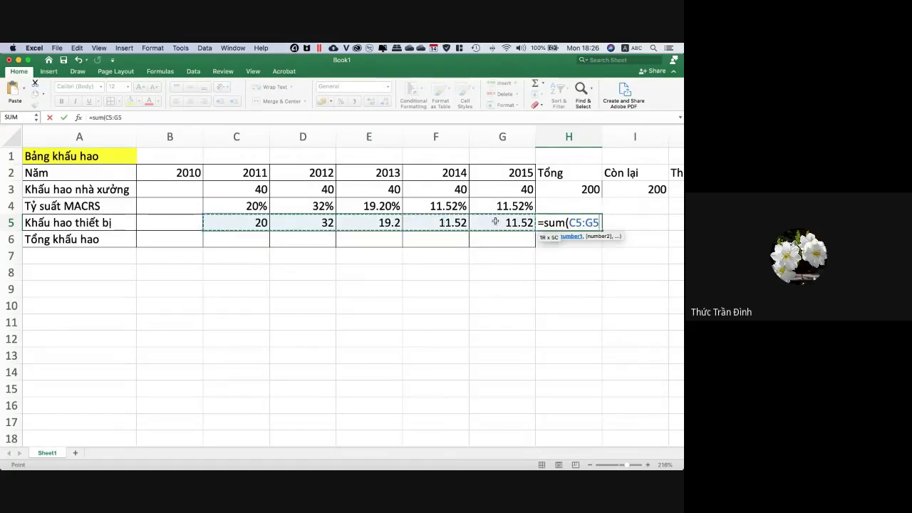
{"action": "key", "text": "Return"}
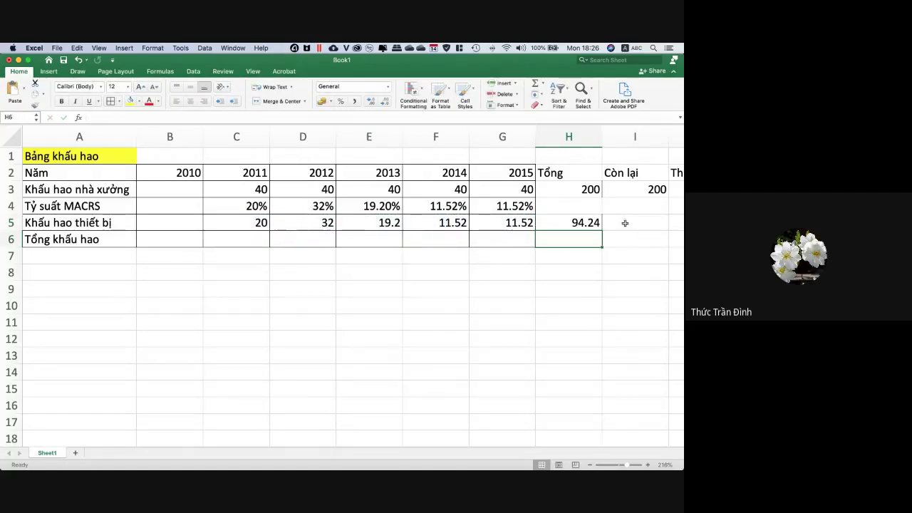
Compute the remaining equipment value in I5 with =100-H5.
{"action": "left_click", "coordinate": [624, 223]}
{"action": "scroll", "coordinate": [625, 273], "scroll_direction": "right", "scroll_amount": 3}
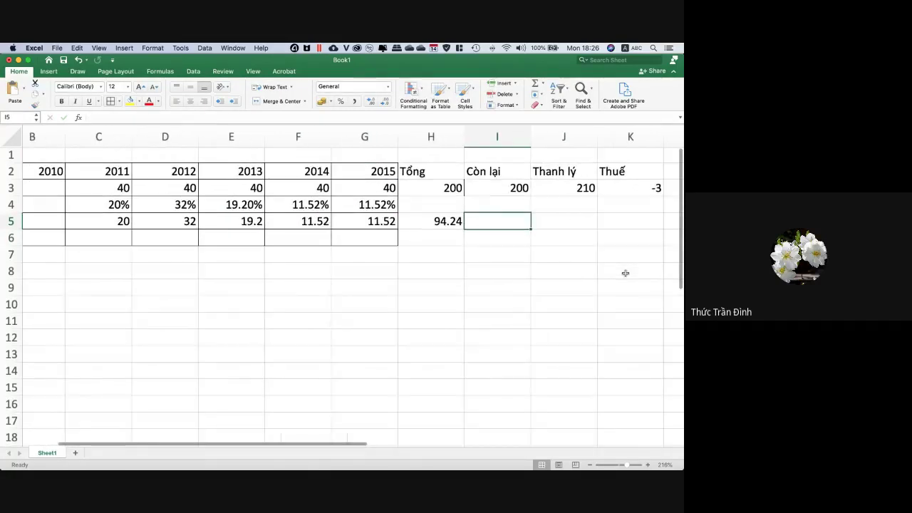
{"action": "type", "text": "=100-"}
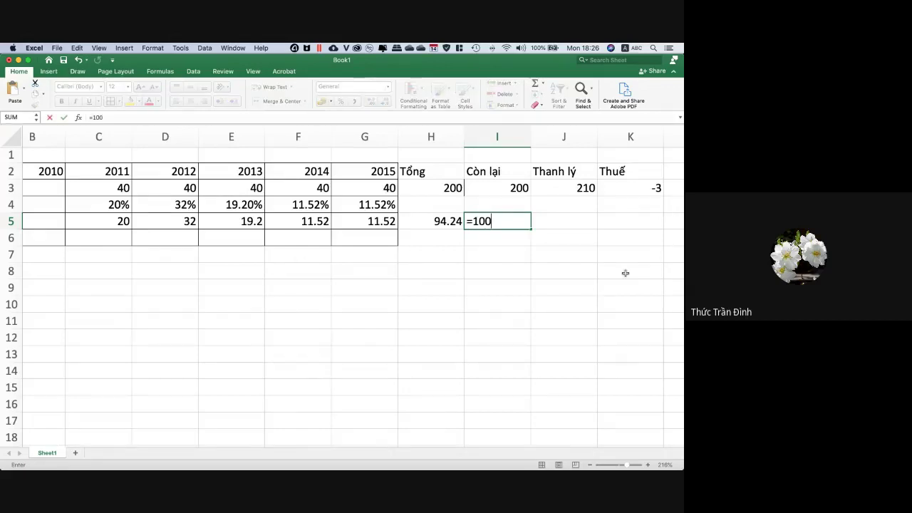
{"action": "left_click", "coordinate": [451, 222]}
{"action": "key", "text": "Return"}
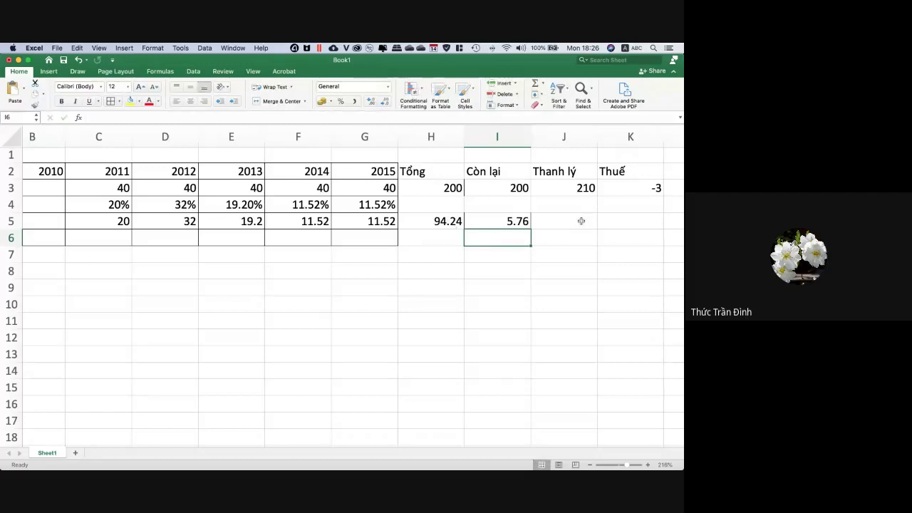
Highlight "giá 50" in the PDF in Acrobat, return to Excel, and enter 50 as the equipment liquidation value in J5.
{"action": "left_click", "coordinate": [581, 221]}
{"action": "key", "text": "super+Tab"}
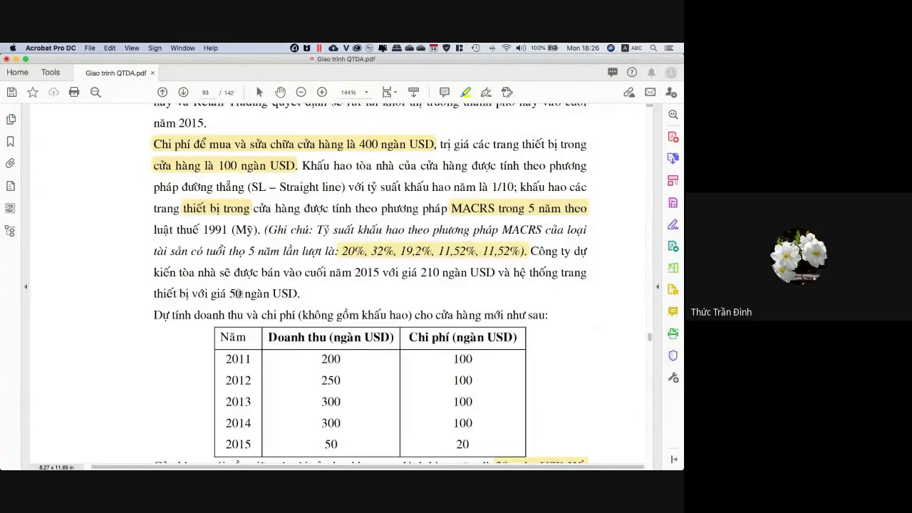
{"action": "left_click_drag", "start_coordinate": [238, 293], "coordinate": [211, 293]}
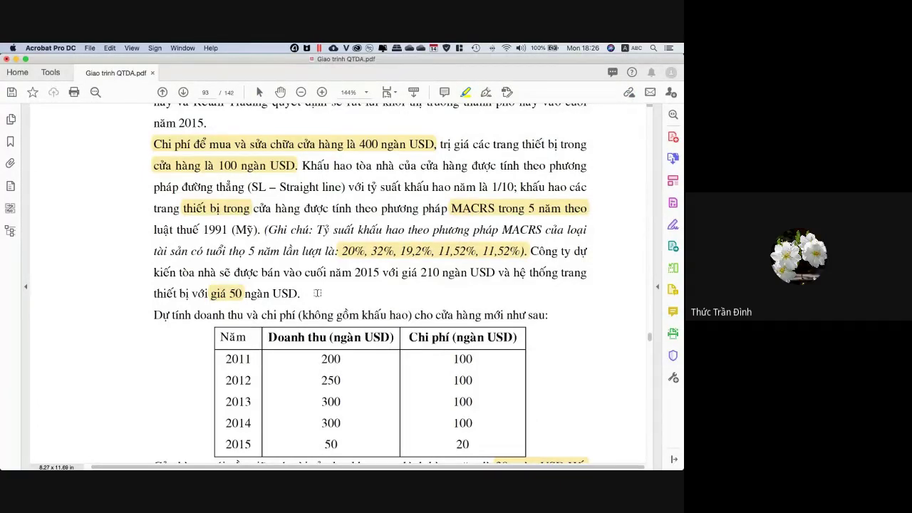
{"action": "key", "text": "super+Tab"}
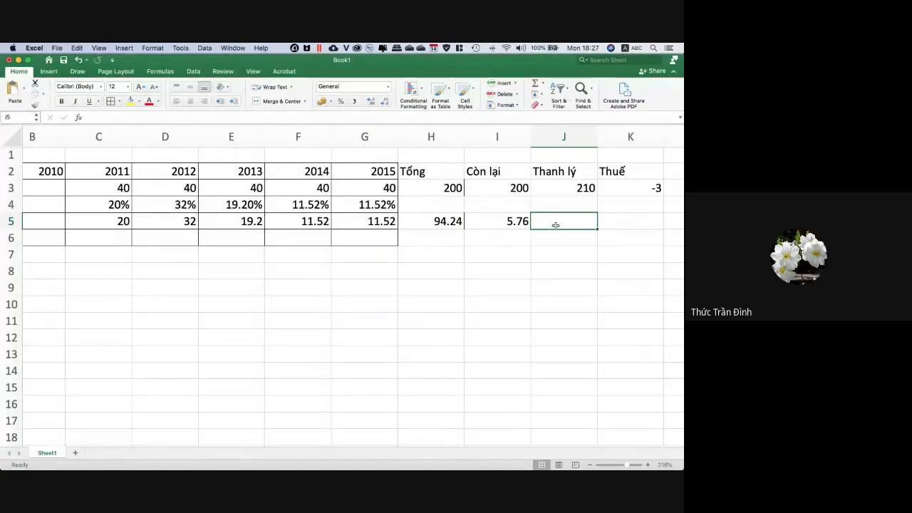
{"action": "type", "text": "50"}
{"action": "key", "text": "Return"}
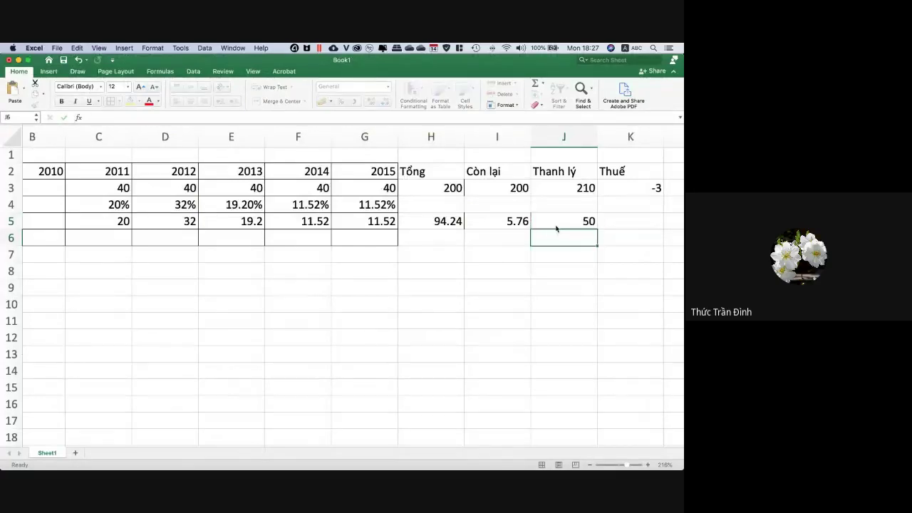
Compute the tax on the equipment liquidation in K5 with =-30%*(J5-I5).
{"action": "left_click", "coordinate": [614, 220]}
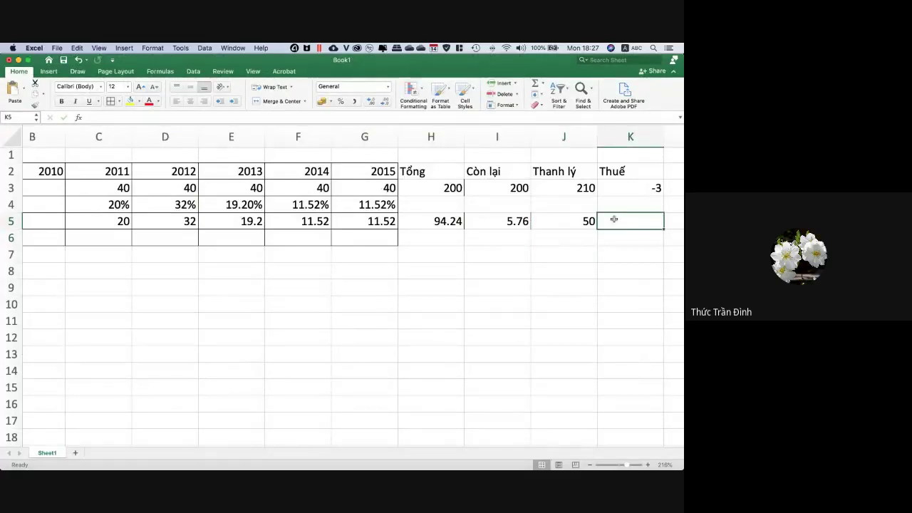
{"action": "type", "text": "=-30%"}
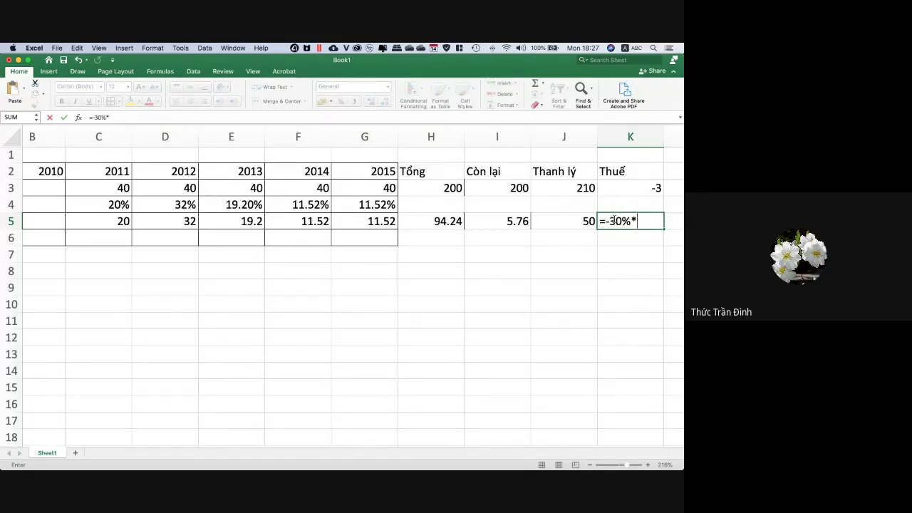
{"action": "type", "text": "*("}
{"action": "left_click", "coordinate": [574, 217]}
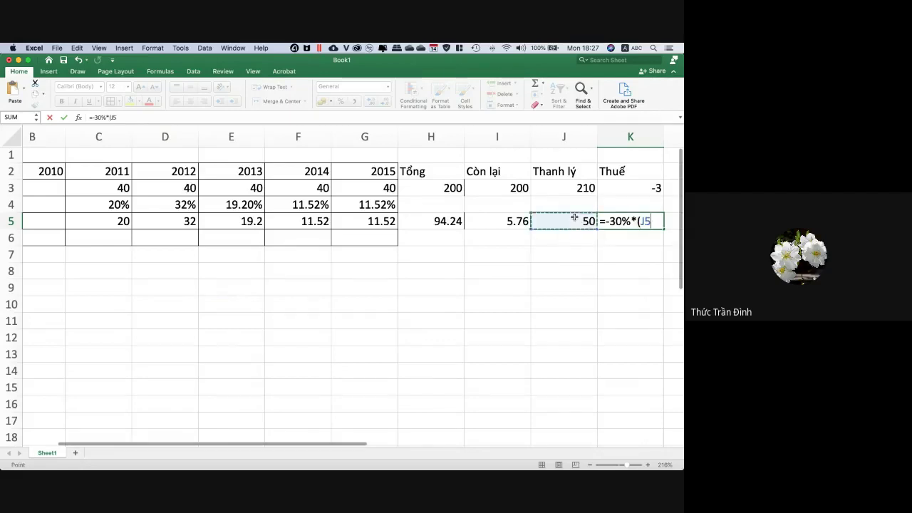
{"action": "type", "text": "-"}
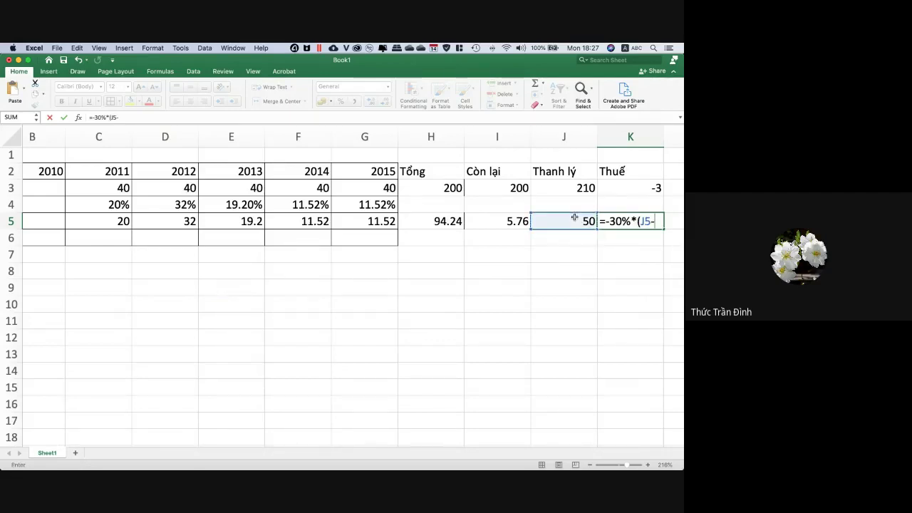
{"action": "left_click", "coordinate": [511, 221]}
{"action": "type", "text": ")"}
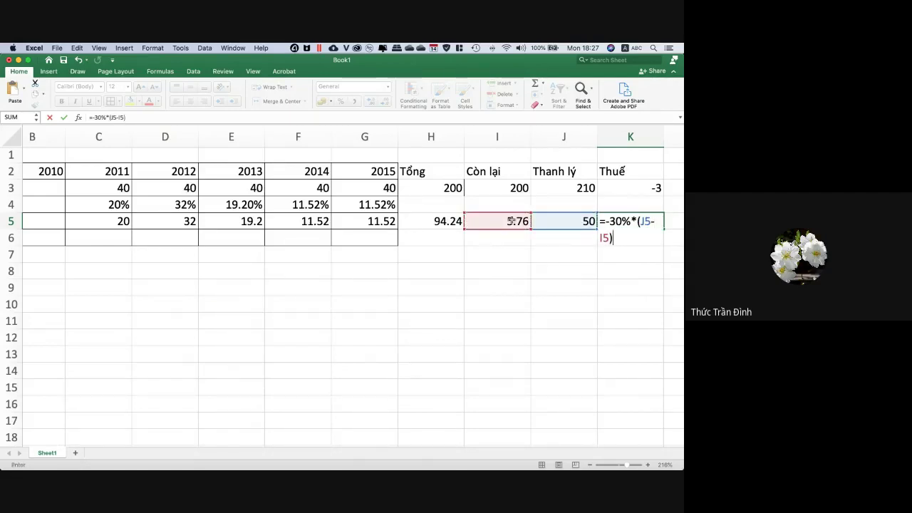
{"action": "key", "text": "Return"}
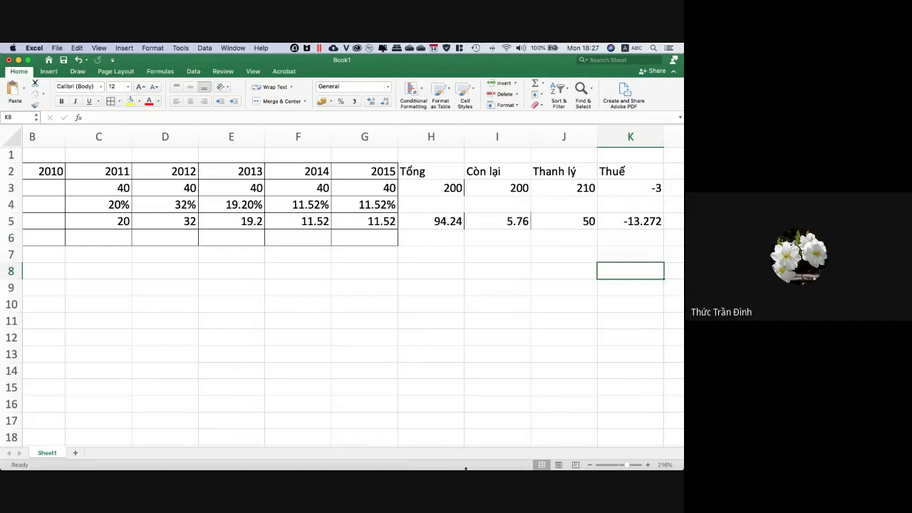
Compute the 2011 total depreciation in C6 with =C3+C5 and fill the formula across to G6.
{"action": "left_click", "coordinate": [17, 59]}
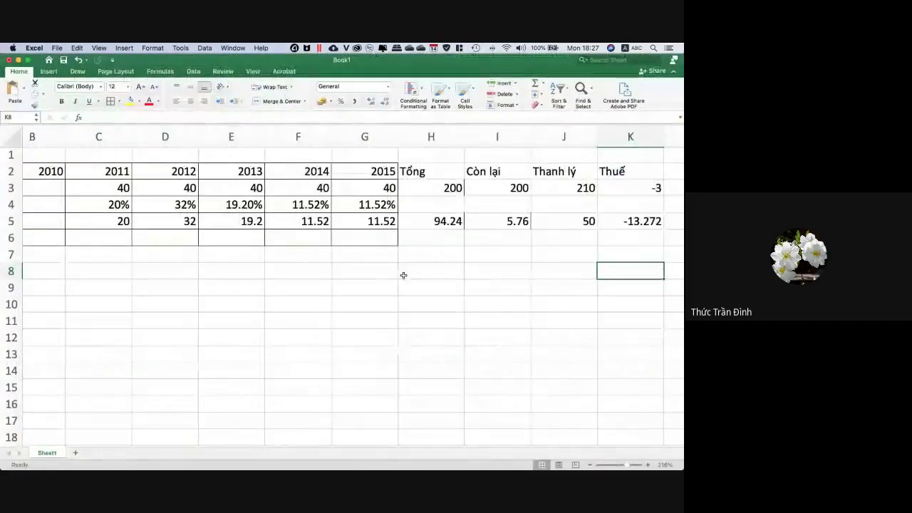
{"action": "left_click", "coordinate": [237, 311]}
{"action": "scroll", "coordinate": [253, 403], "scroll_direction": "left", "scroll_amount": 3}
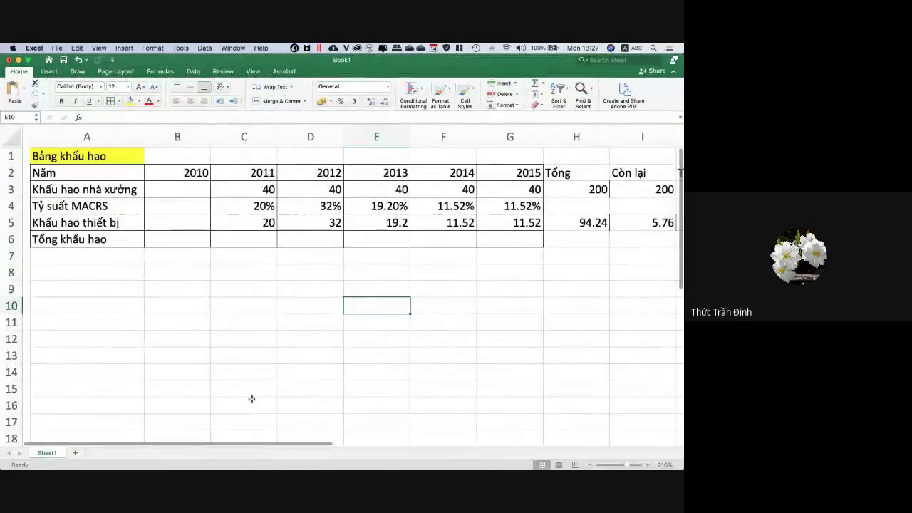
{"action": "left_click", "coordinate": [188, 238]}
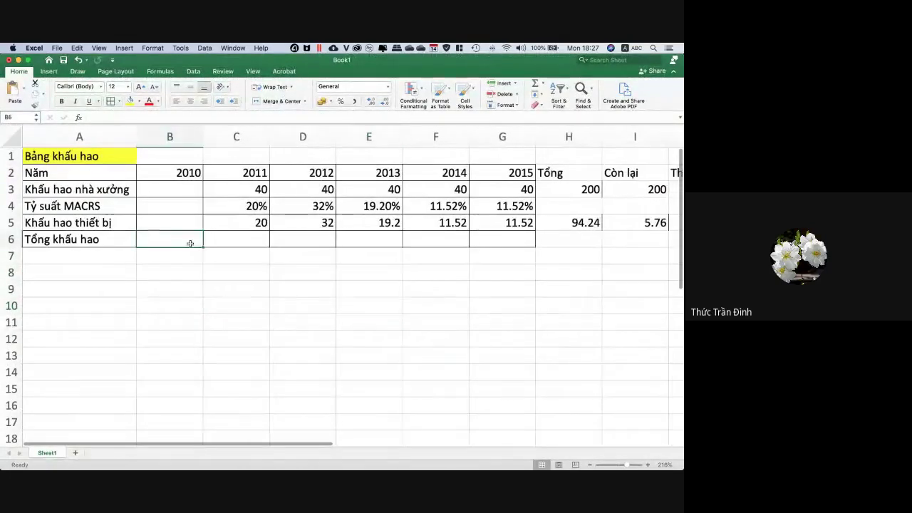
{"action": "left_click", "coordinate": [243, 242]}
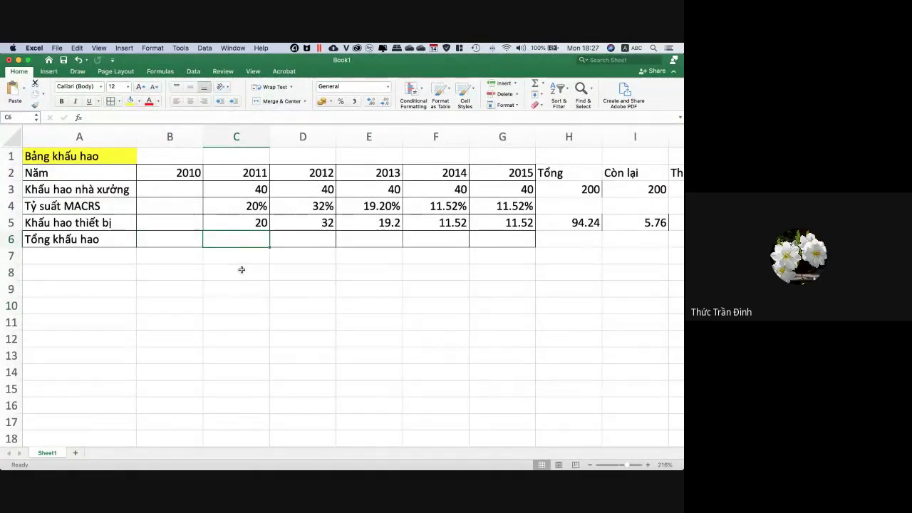
{"action": "type", "text": "="}
{"action": "left_click", "coordinate": [255, 194]}
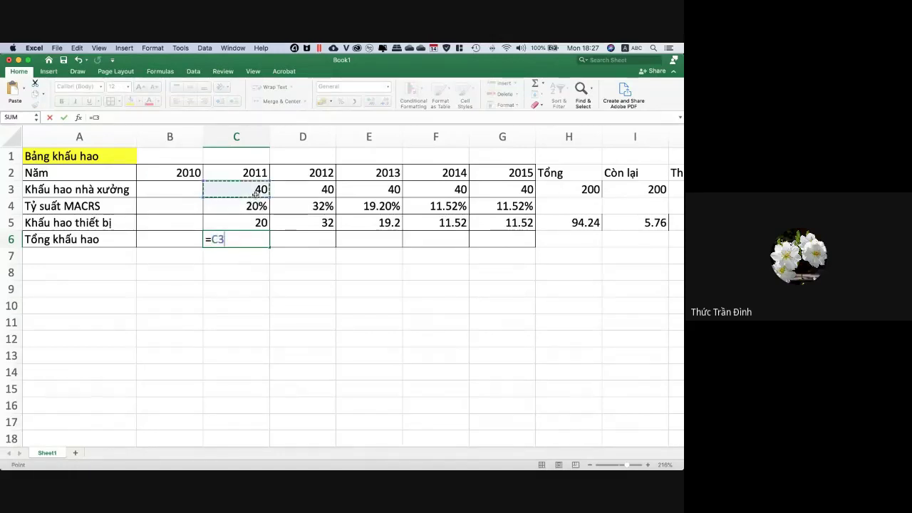
{"action": "type", "text": "+"}
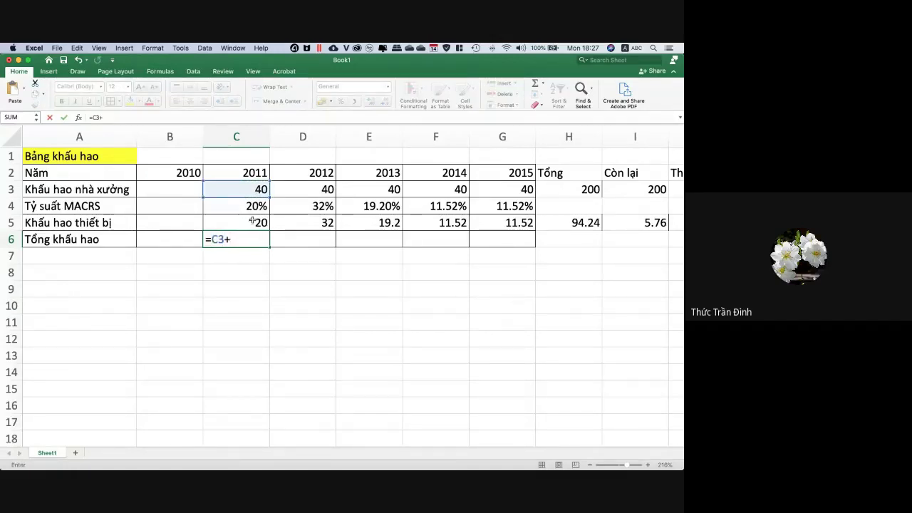
{"action": "left_click", "coordinate": [253, 223]}
{"action": "key", "text": "Return"}
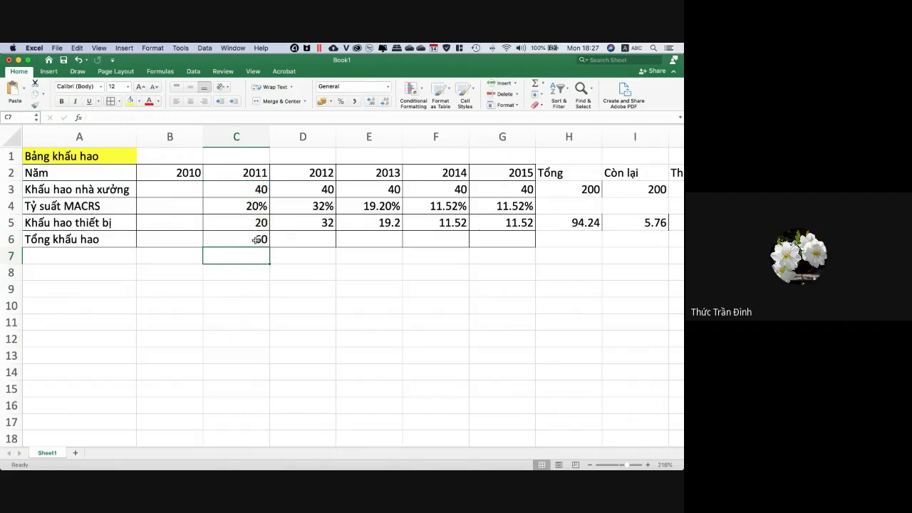
{"action": "left_click", "coordinate": [253, 240]}
{"action": "left_click_drag", "start_coordinate": [269, 247], "coordinate": [531, 243]}
{"action": "left_click", "coordinate": [471, 305]}
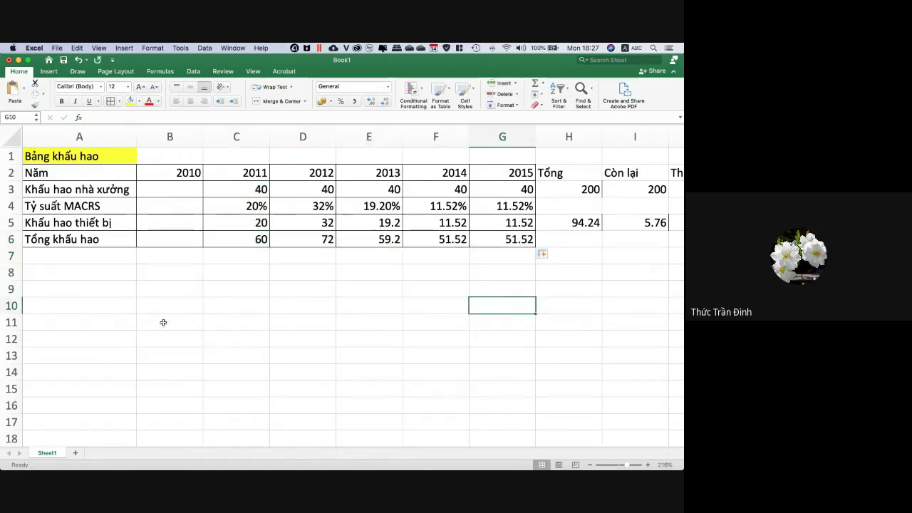
{"action": "scroll", "coordinate": [163, 323], "scroll_direction": "down", "scroll_amount": 1}
{"action": "scroll", "coordinate": [163, 323], "scroll_direction": "up", "scroll_amount": 1}
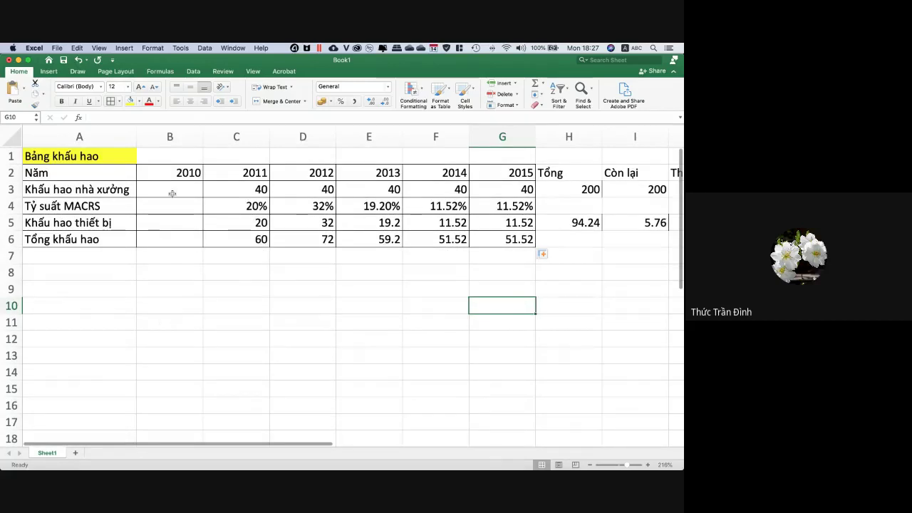
{"action": "left_click", "coordinate": [79, 136]}
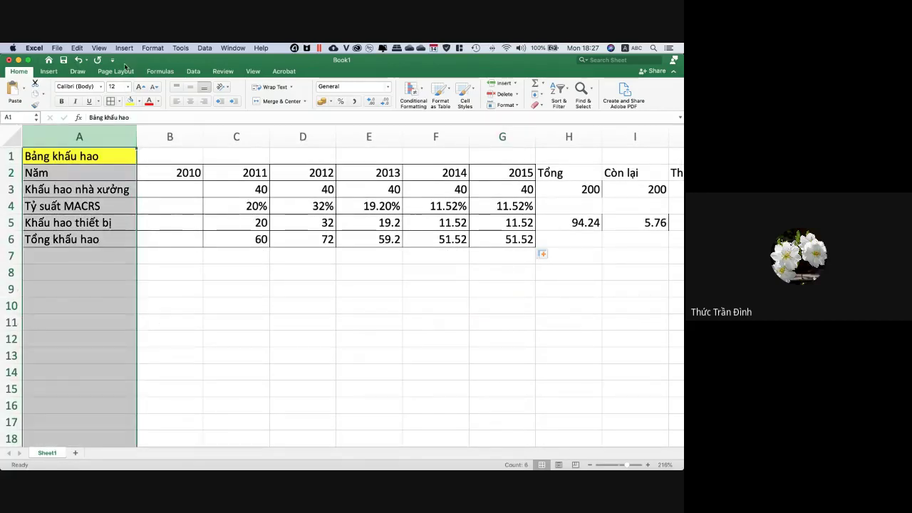
{"action": "left_click", "coordinate": [98, 48]}
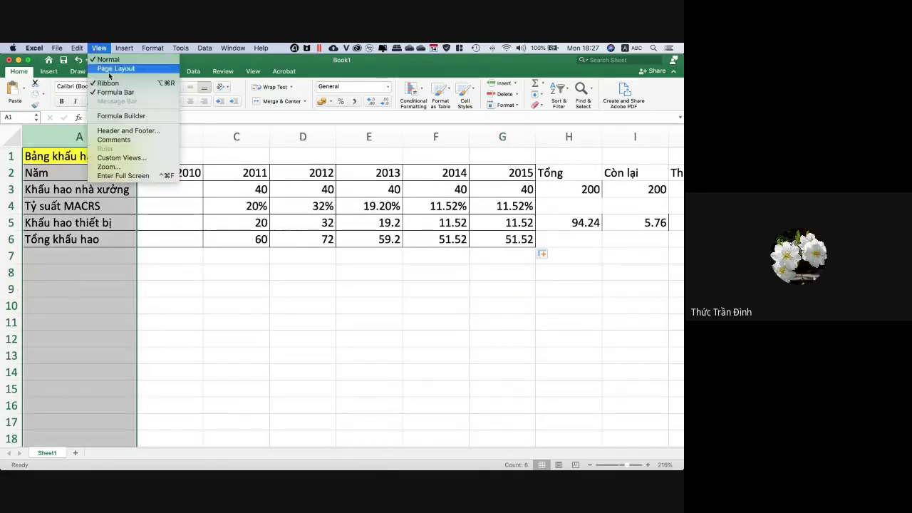
{"action": "mouse_move", "coordinate": [123, 47]}
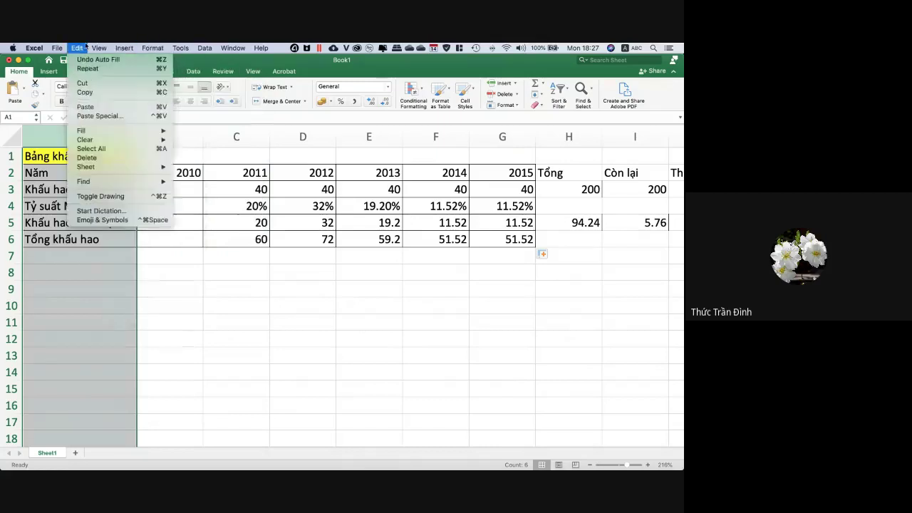
{"action": "mouse_move", "coordinate": [94, 47]}
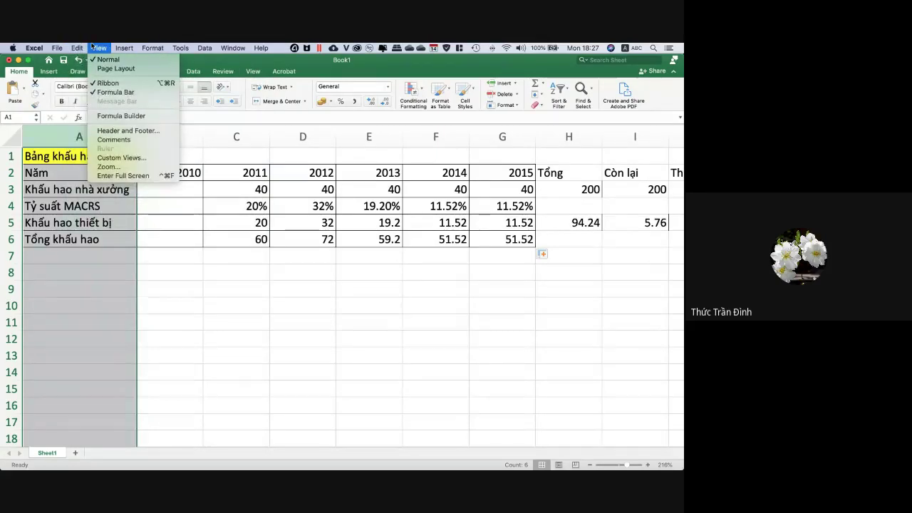
{"action": "mouse_move", "coordinate": [202, 47]}
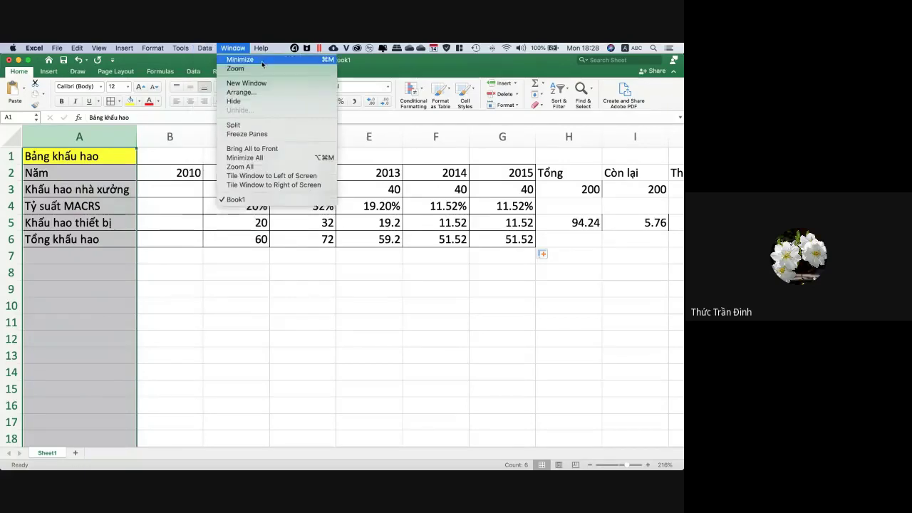
{"action": "left_click", "coordinate": [372, 288]}
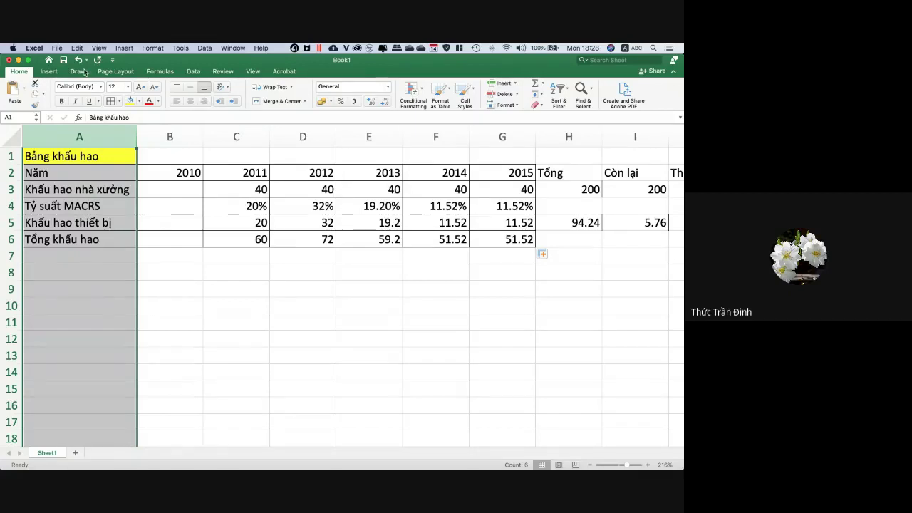
Freeze the first column of the sheet so the row labels stay in view.
{"action": "left_click", "coordinate": [193, 72]}
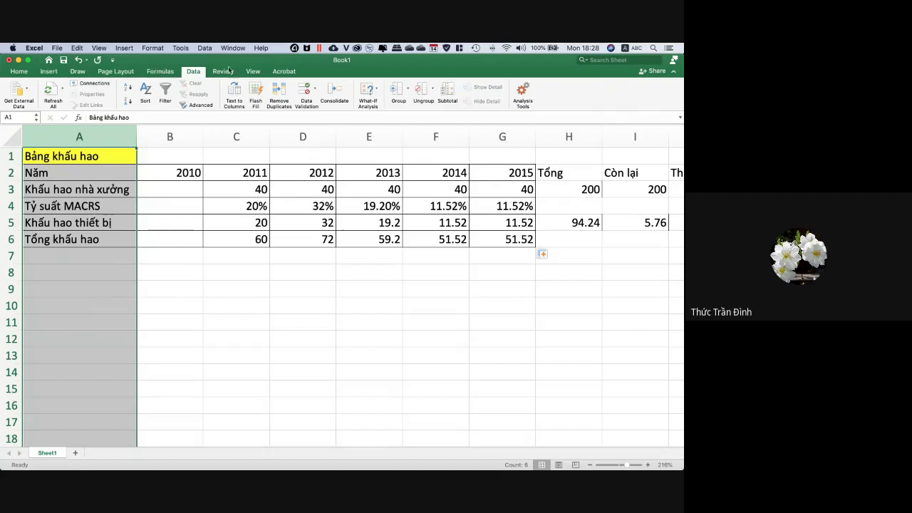
{"action": "left_click", "coordinate": [251, 71]}
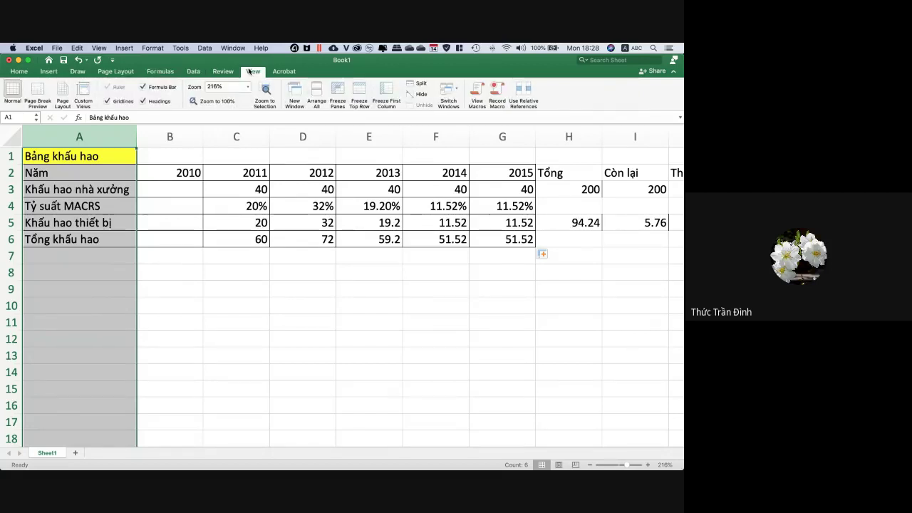
{"action": "left_click", "coordinate": [390, 99]}
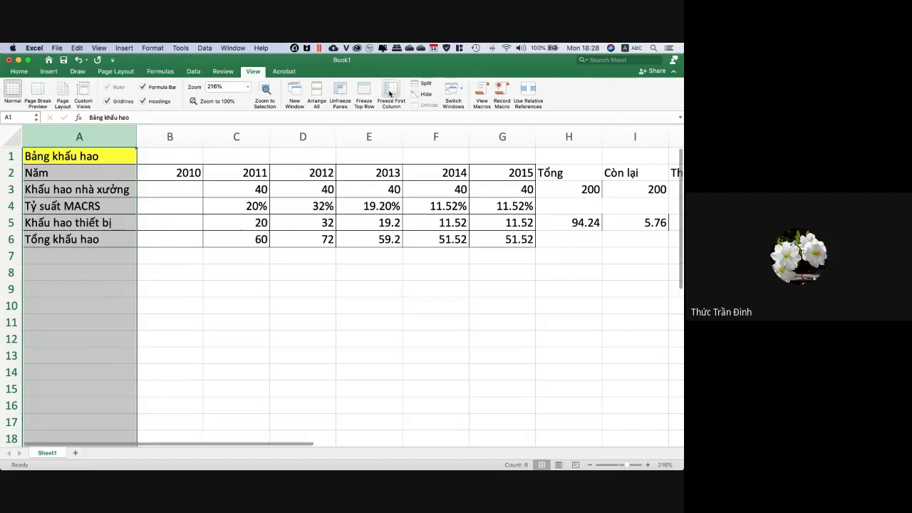
{"action": "left_click", "coordinate": [328, 287]}
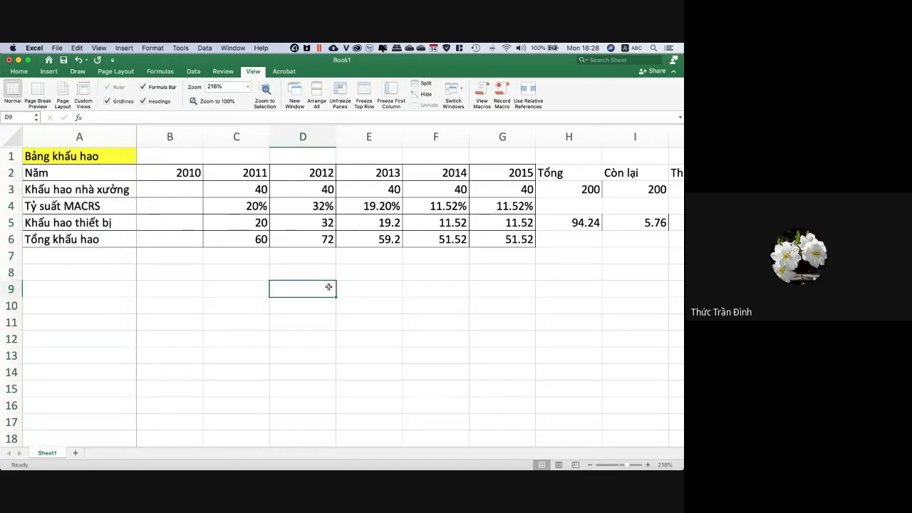
Enter the title "Bảng vốn lưu động" for the working capital table in A9.
{"action": "left_click", "coordinate": [97, 285]}
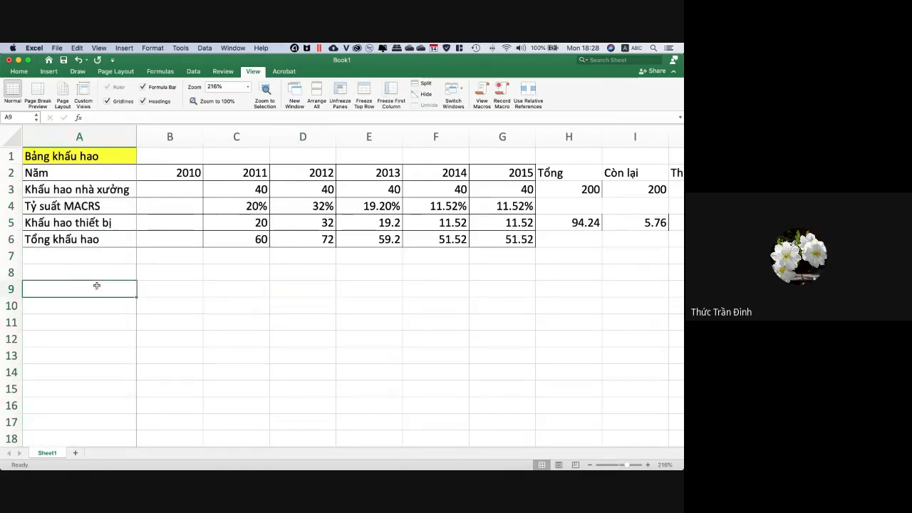
{"action": "type", "text": "Bảng"}
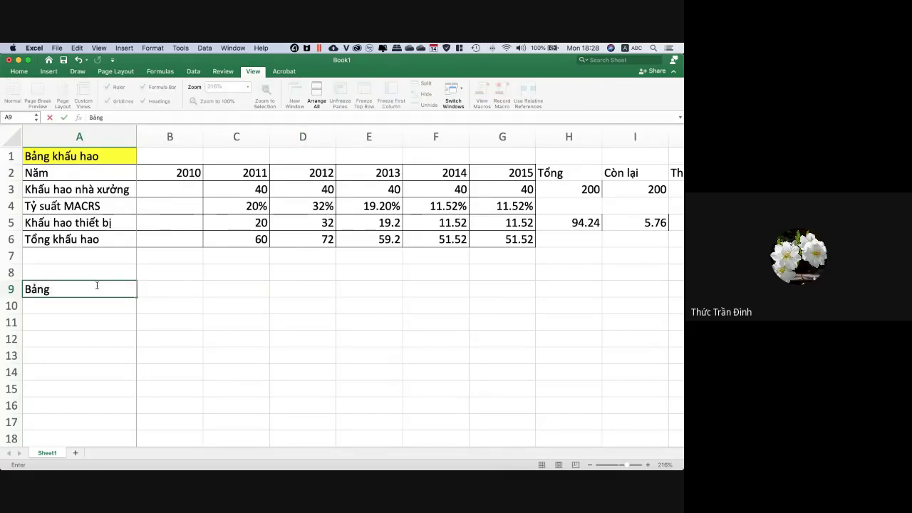
{"action": "type", "text": " vốnlu"}
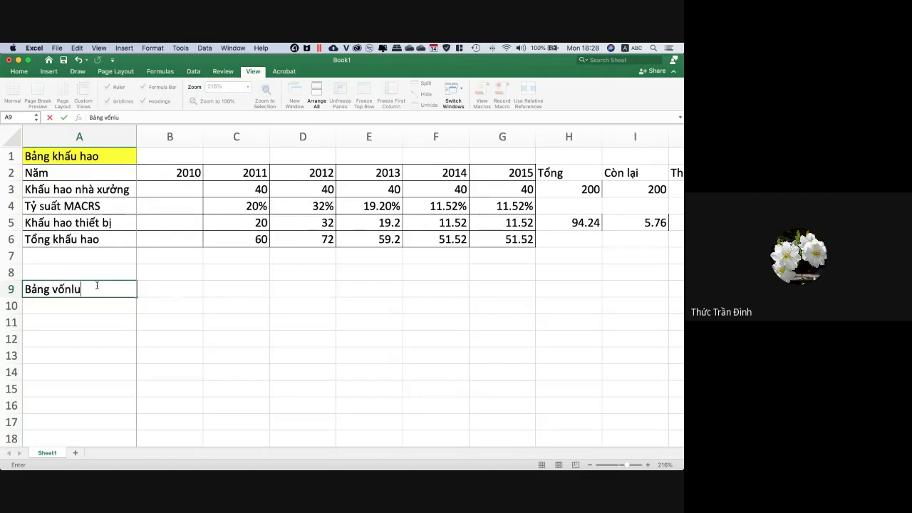
{"action": "type", "text": "wu"}
{"action": "key", "text": "BackSpace"}
{"action": "key", "text": "BackSpace"}
{"action": "key", "text": "BackSpace"}
{"action": "key", "text": "BackSpace"}
{"action": "type", "text": "luưu động"}
{"action": "key", "text": "Return"}
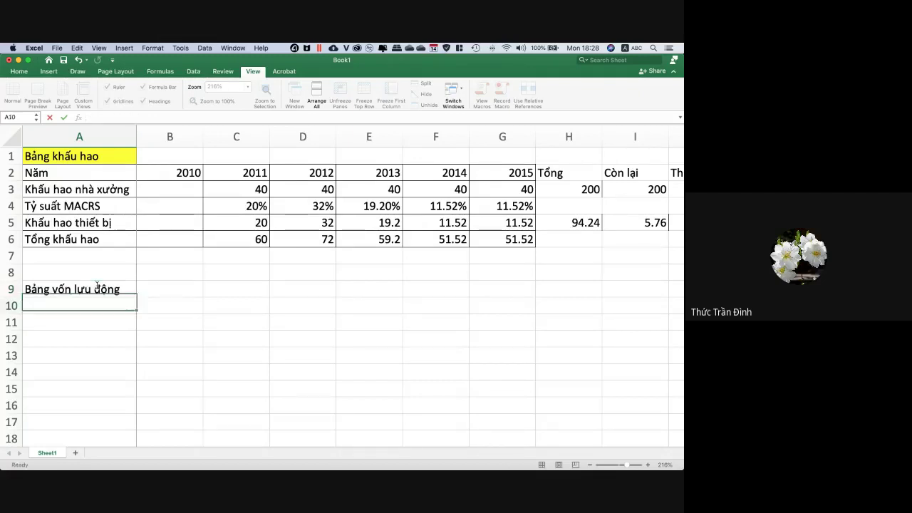
Fill the title cell A9 with yellow to match the depreciation table's title.
{"action": "left_click", "coordinate": [97, 286]}
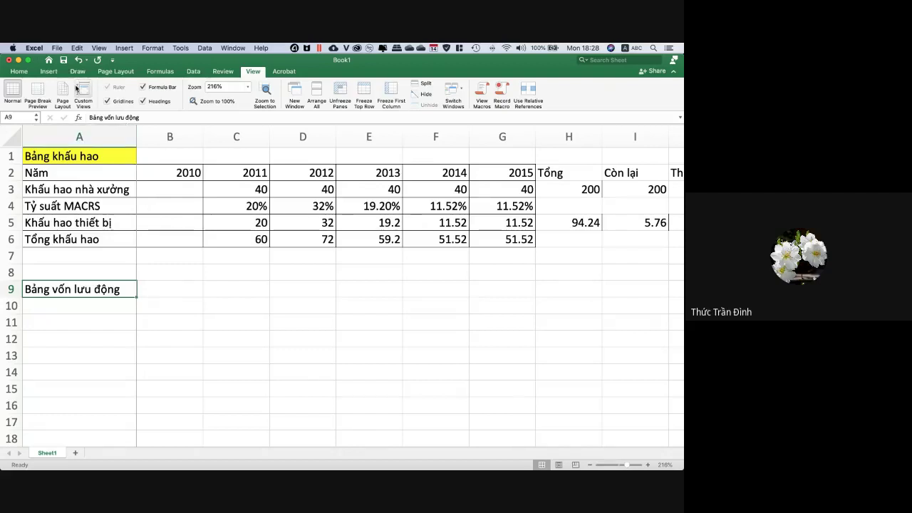
{"action": "left_click", "coordinate": [19, 71]}
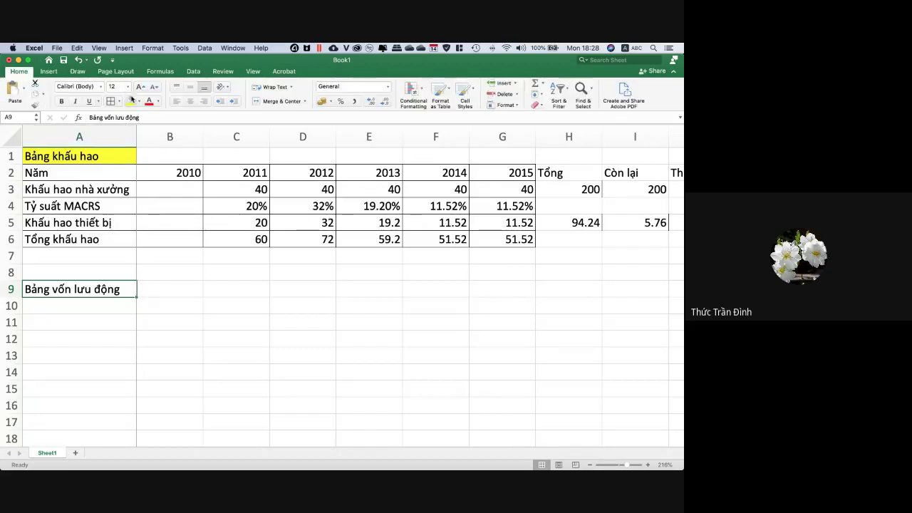
{"action": "left_click", "coordinate": [130, 100]}
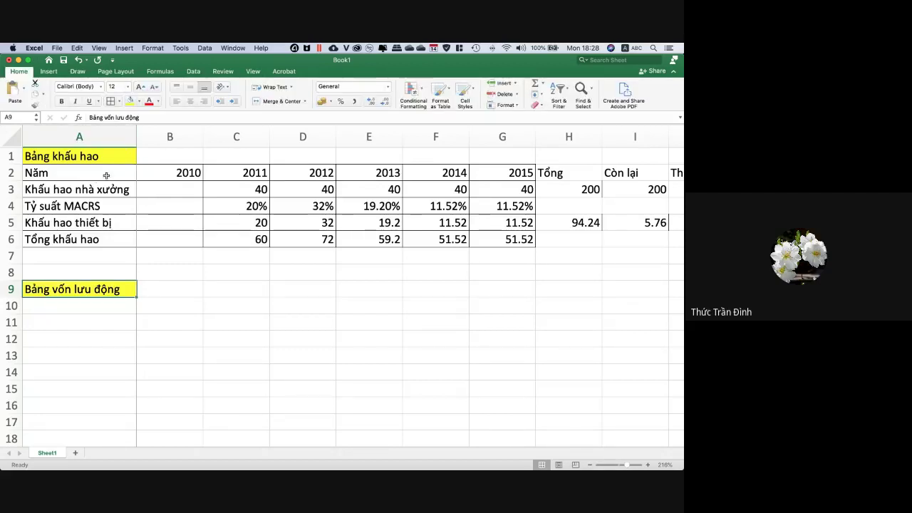
Copy the "Năm" header row with the years 2010 to 2015 from A2:G2 to row 10, starting at A10.
{"action": "left_click", "coordinate": [78, 173]}
{"action": "left_click", "coordinate": [526, 173], "text": "shift"}
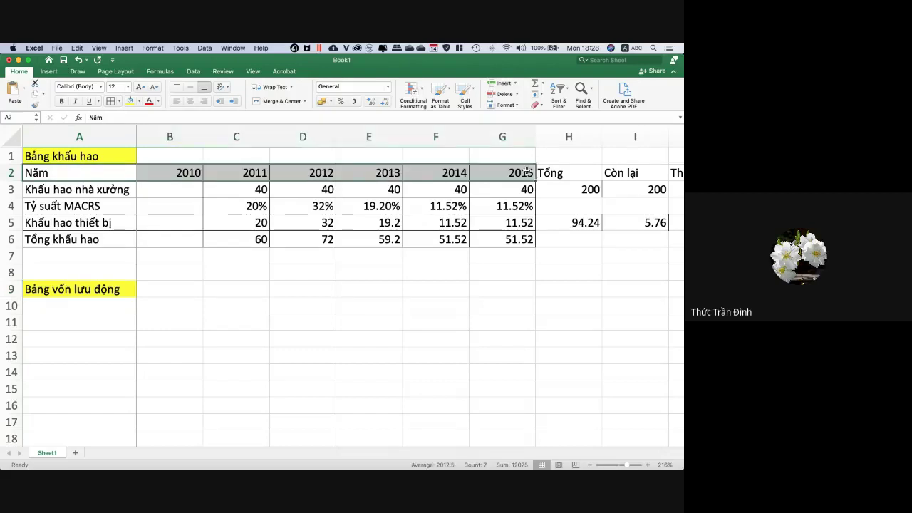
{"action": "key", "text": "super+c"}
{"action": "left_click", "coordinate": [124, 306]}
{"action": "key", "text": "super+v"}
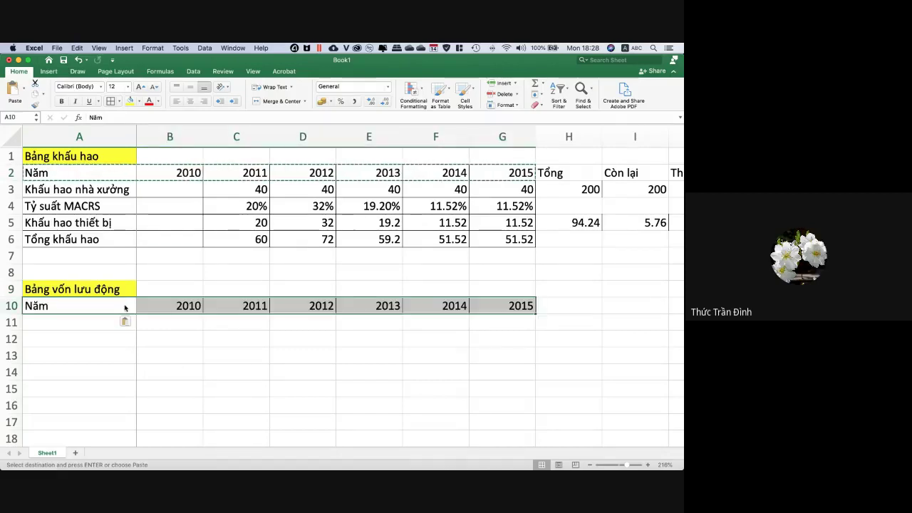
Switch to Acrobat to read the exercise's inventory and cash balance requirements in the PDF, and return to Excel.
{"action": "left_click", "coordinate": [99, 321]}
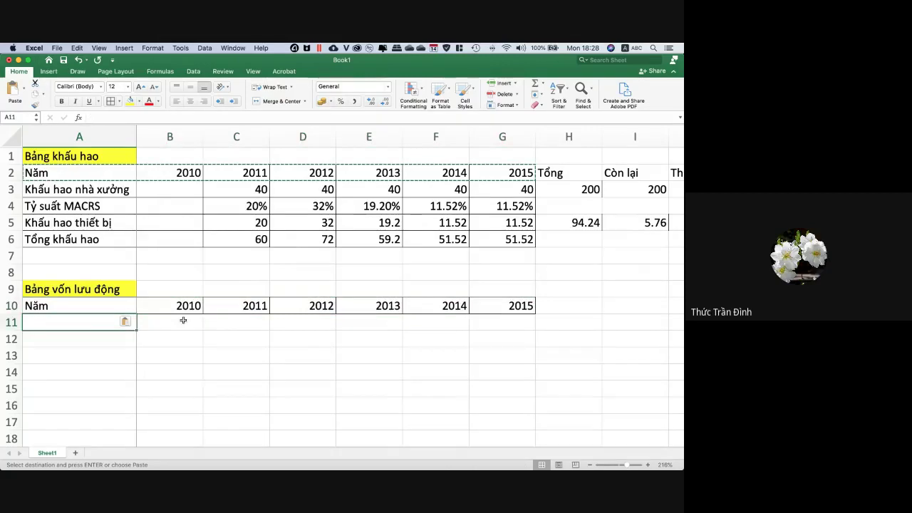
{"action": "key", "text": "super+Tab"}
{"action": "scroll", "coordinate": [410, 275], "scroll_direction": "down", "scroll_amount": 10}
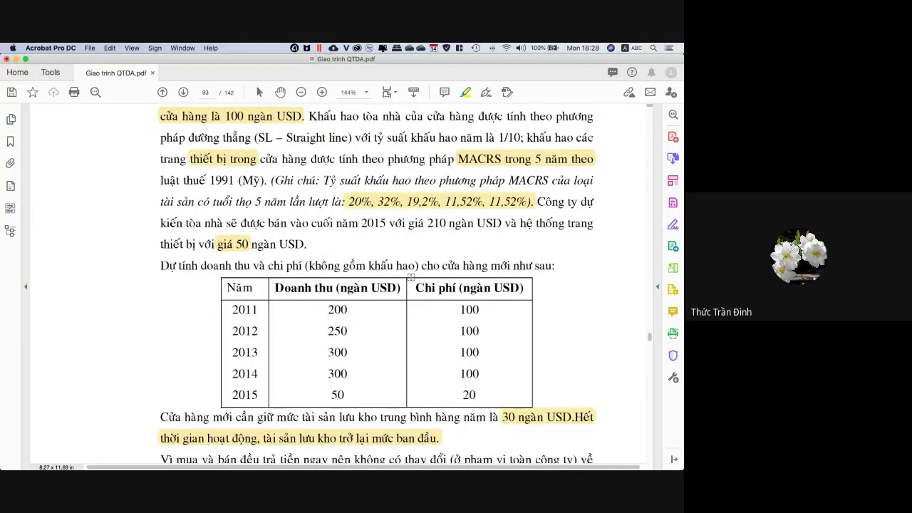
{"action": "scroll", "coordinate": [410, 276], "scroll_direction": "down", "scroll_amount": 1}
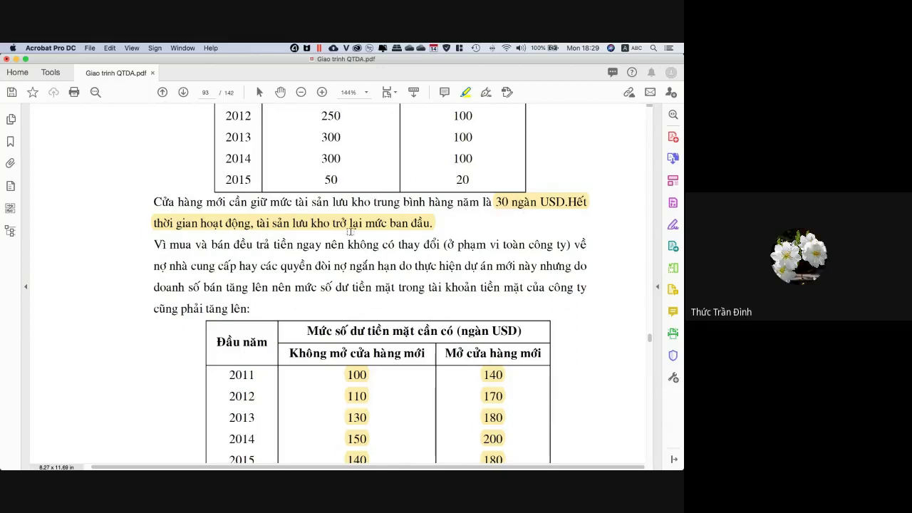
{"action": "key", "text": "super+Tab"}
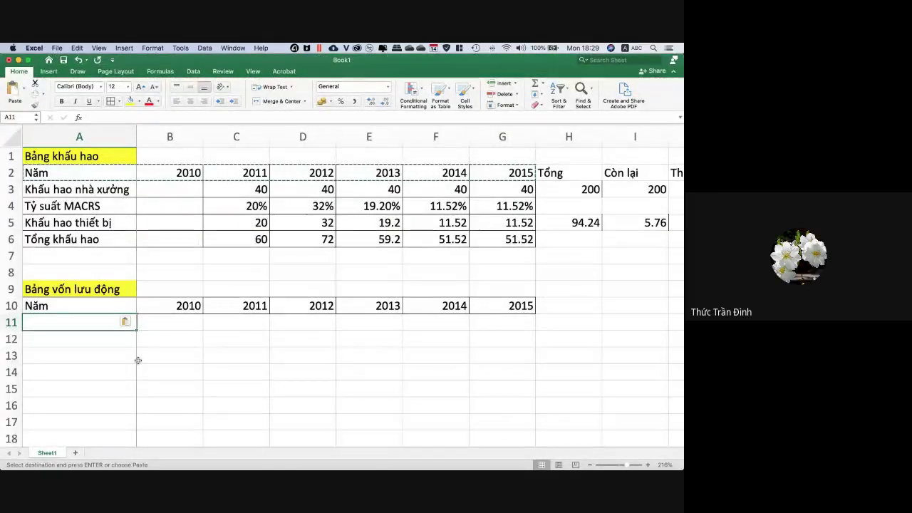
Label the first row of the working capital table "VLĐ lưu kho" in A11.
{"action": "type", "text": "VLD"}
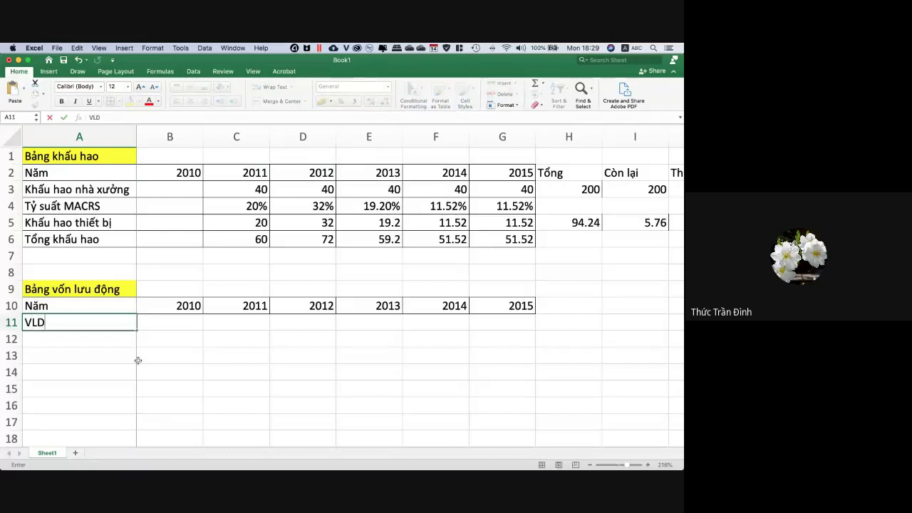
{"action": "type", "text": "d"}
{"action": "type", "text": " lưu kho"}
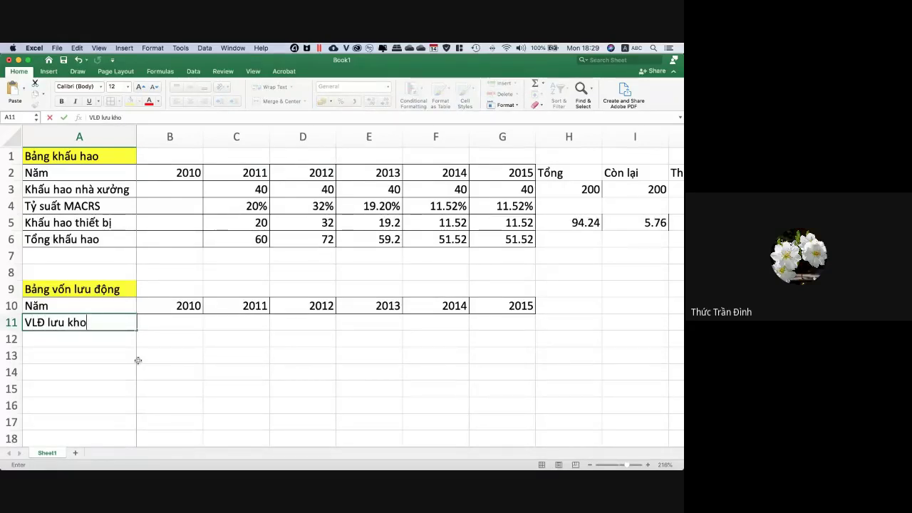
{"action": "key", "text": "Return"}
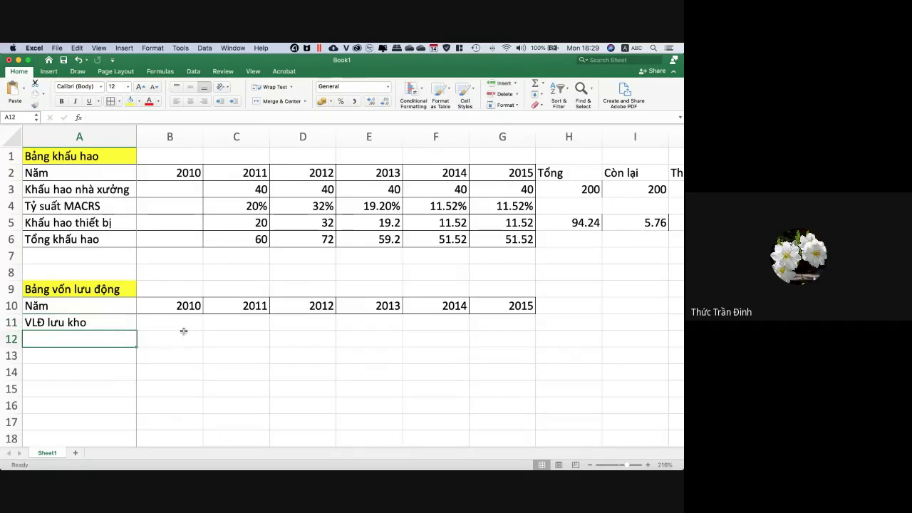
Enter 30 as the 2011 inventory value in C11 and fill it across to 2015 in G11.
{"action": "left_click", "coordinate": [186, 322]}
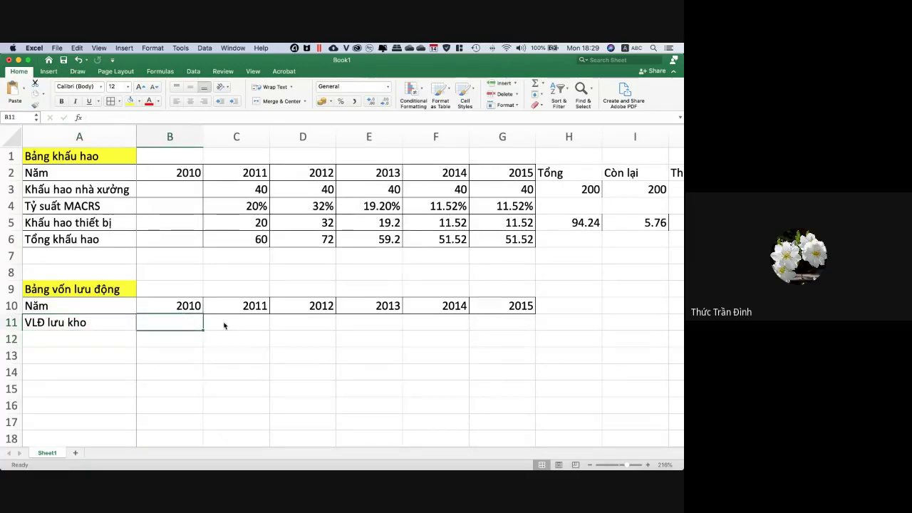
{"action": "key", "text": "super+Tab"}
{"action": "key", "text": "super+Tab"}
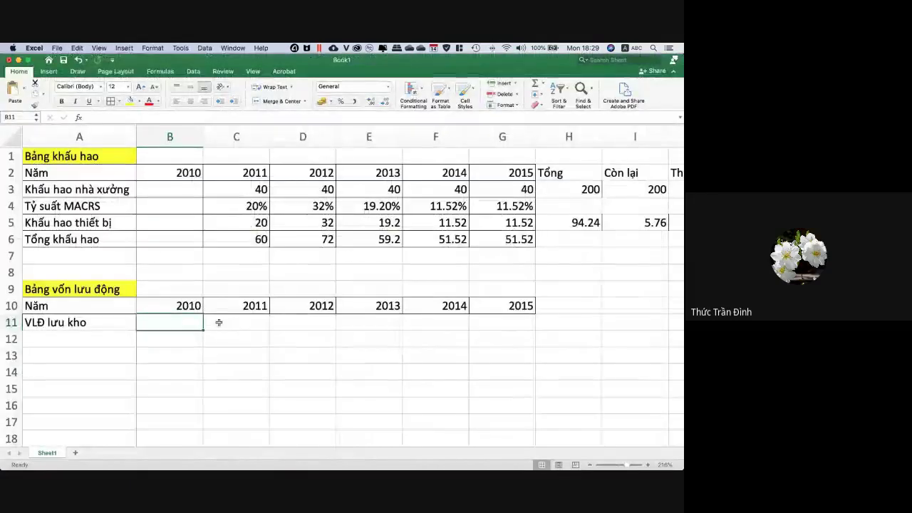
{"action": "left_click", "coordinate": [235, 349]}
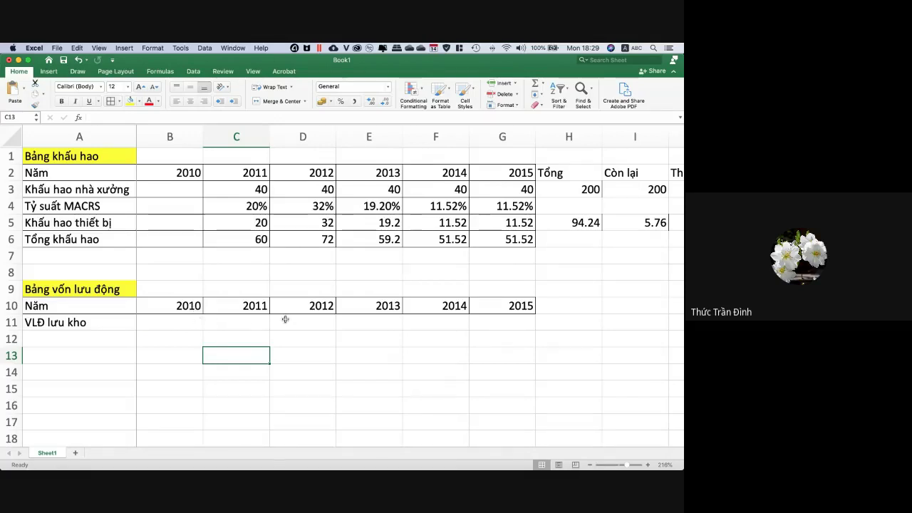
{"action": "left_click", "coordinate": [240, 326]}
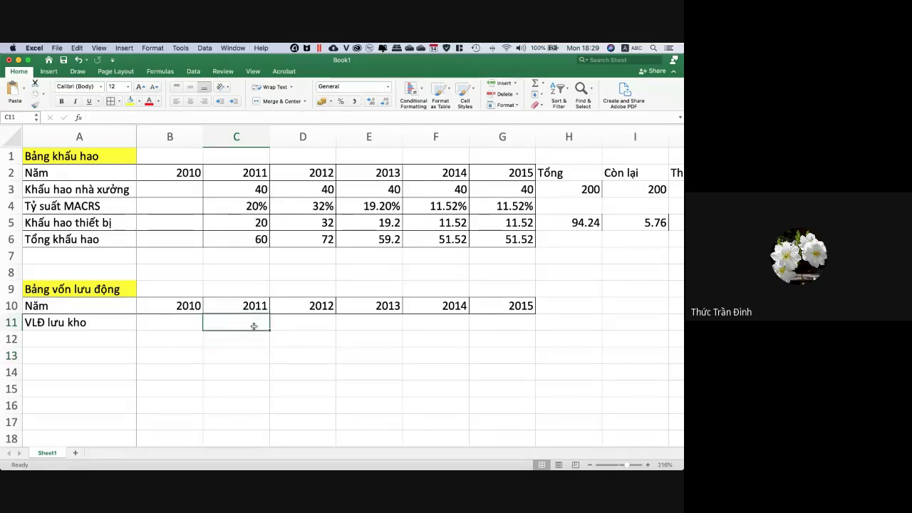
{"action": "type", "text": "30"}
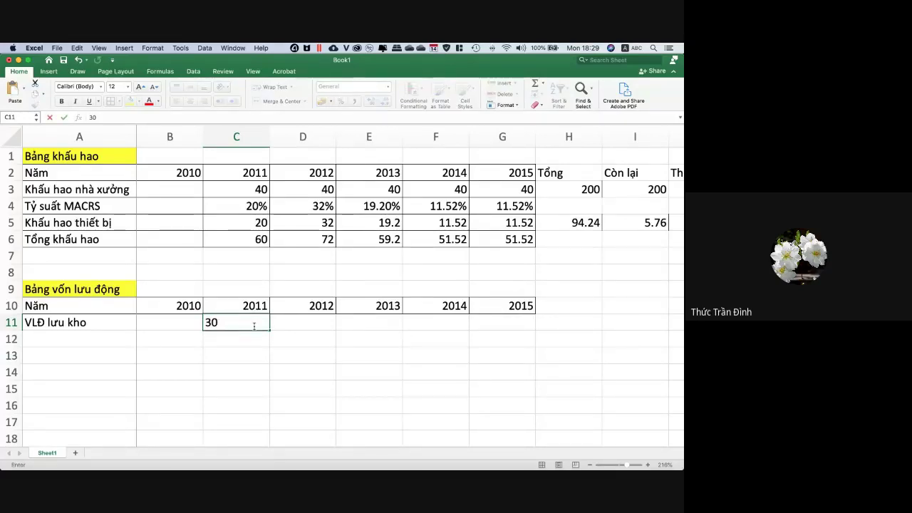
{"action": "key", "text": "Tab"}
{"action": "left_click", "coordinate": [255, 327]}
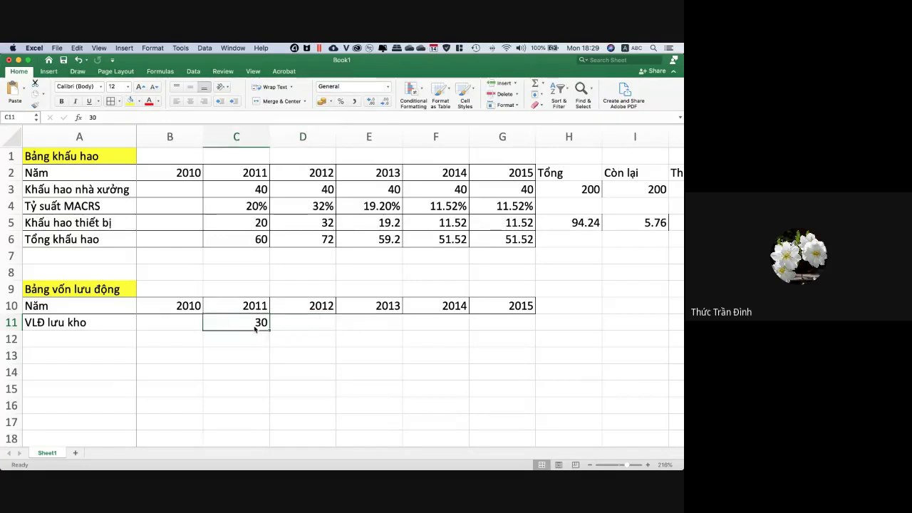
{"action": "left_click_drag", "start_coordinate": [270, 329], "coordinate": [527, 329]}
{"action": "left_click", "coordinate": [325, 340]}
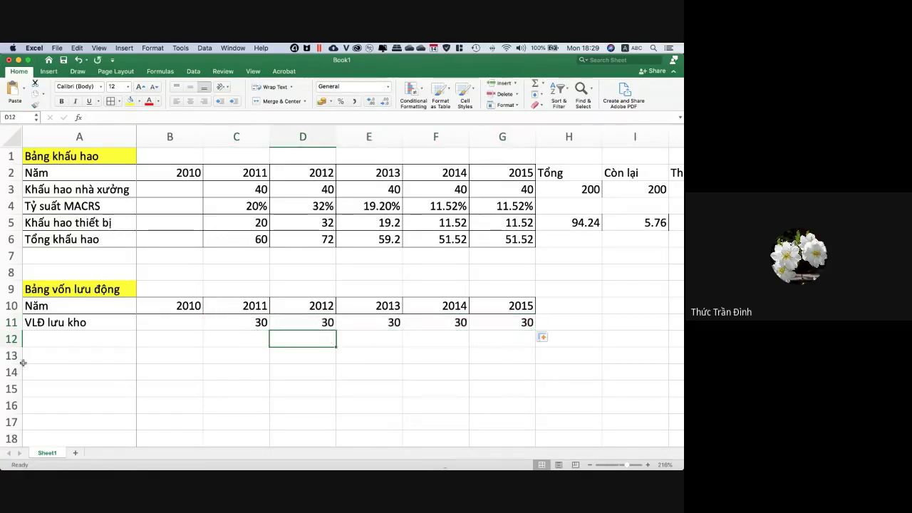
Replace the inventory row label in A11 with "Nhu cầu lưu kho".
{"action": "left_click", "coordinate": [72, 338]}
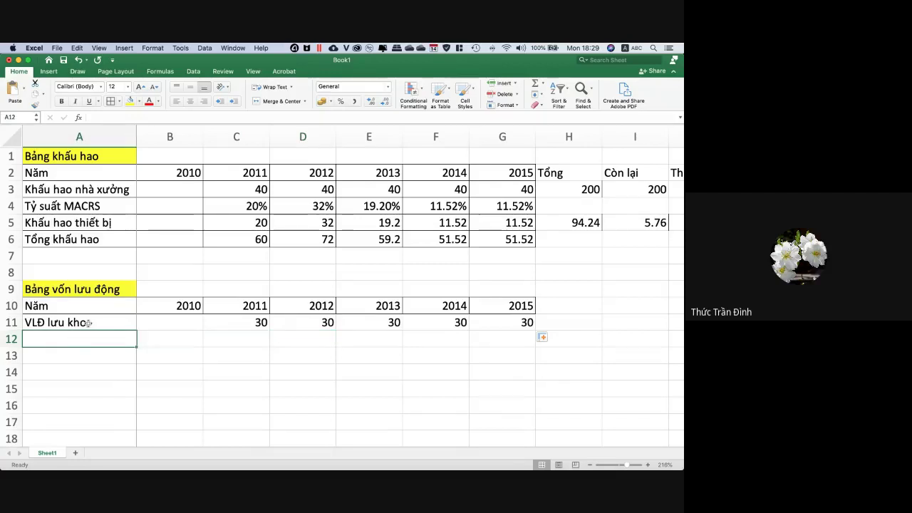
{"action": "left_click", "coordinate": [75, 323]}
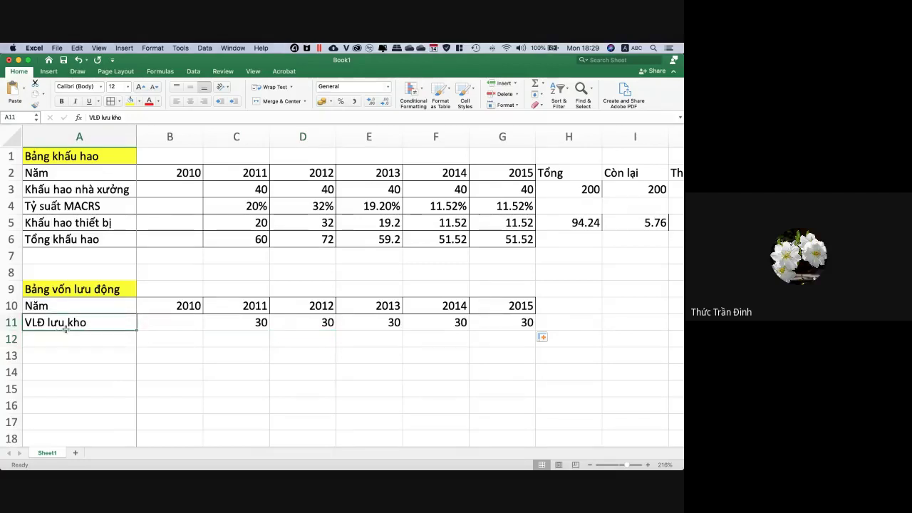
{"action": "type", "text": "Nhu cầu lưu kh"}
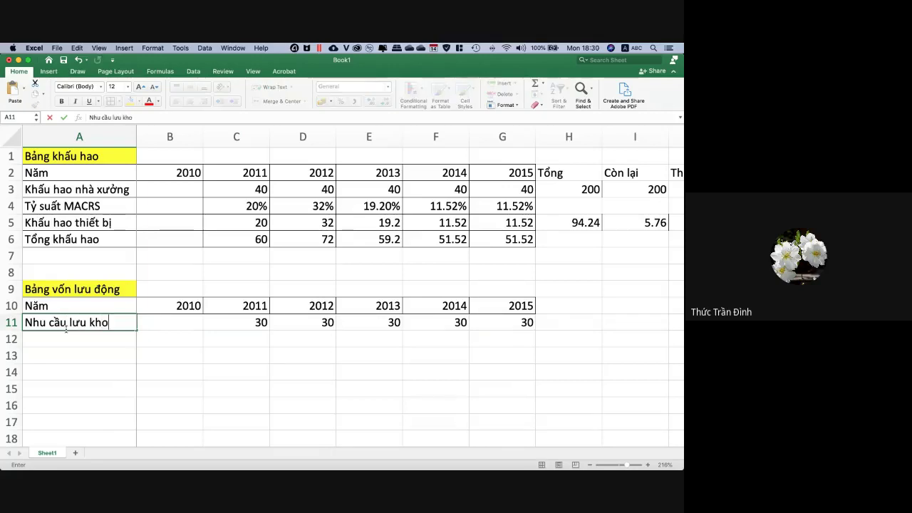
{"action": "key", "text": "Return"}
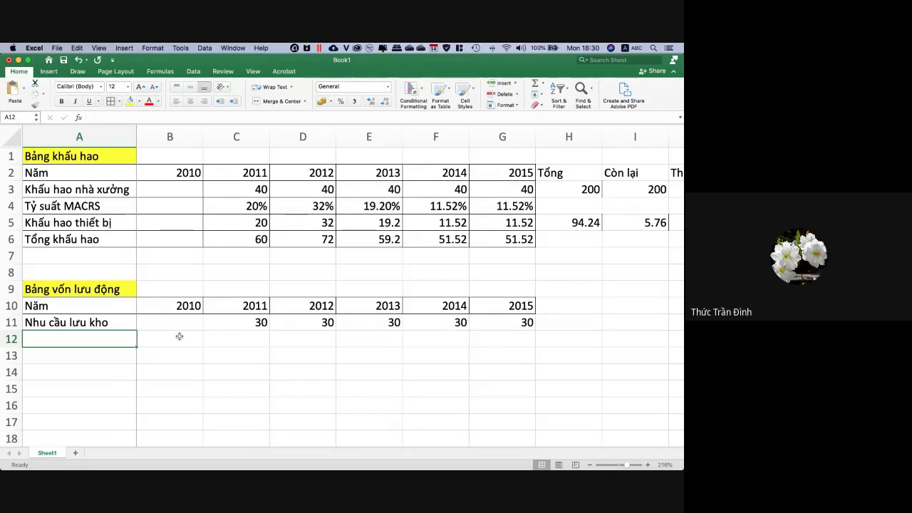
Label A12 "Đầu năm" and link its 2010 value in B12 to the 2011 inventory need with =C11.
{"action": "type", "text": "Đ"}
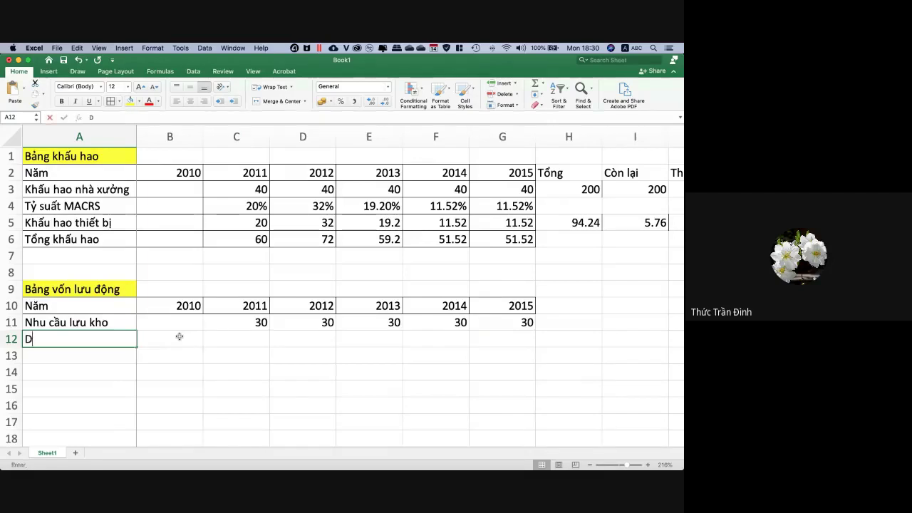
{"action": "type", "text": "ầu nă"}
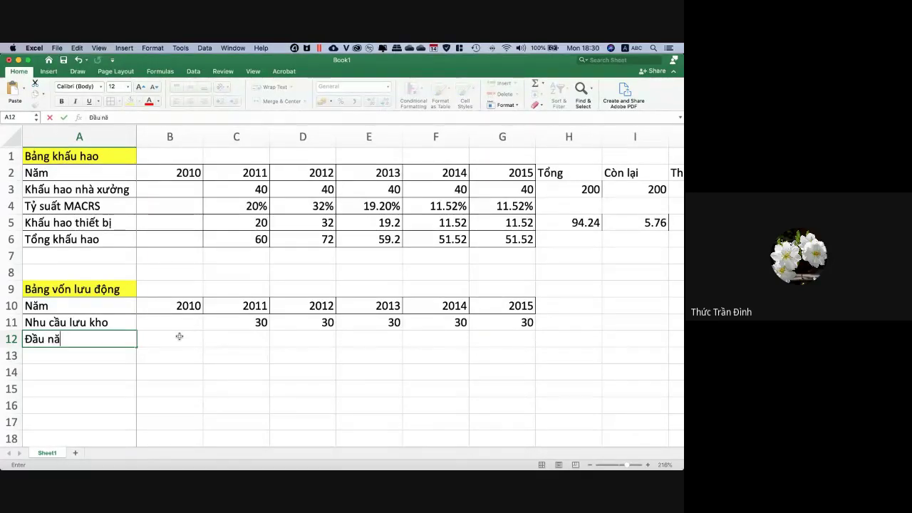
{"action": "type", "text": "m"}
{"action": "left_click", "coordinate": [191, 338]}
{"action": "type", "text": "="}
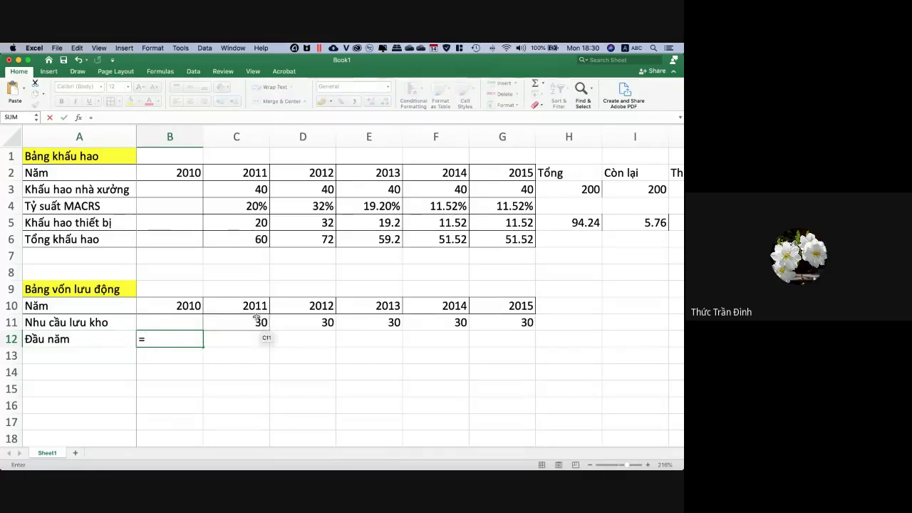
{"action": "left_click", "coordinate": [257, 321]}
{"action": "key", "text": "Return"}
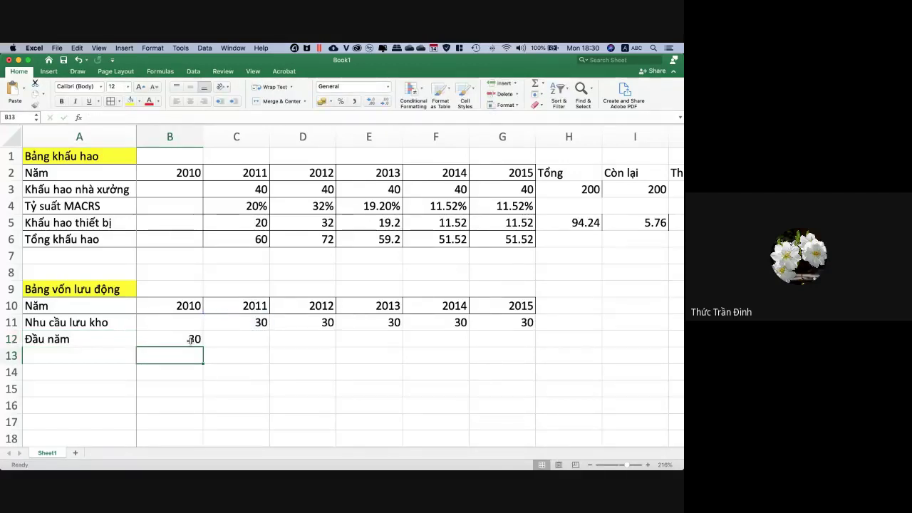
Fill the "Đầu năm" formula from B12 across to the 2015 column in G12.
{"action": "left_click", "coordinate": [192, 339]}
{"action": "key", "text": "super+c"}
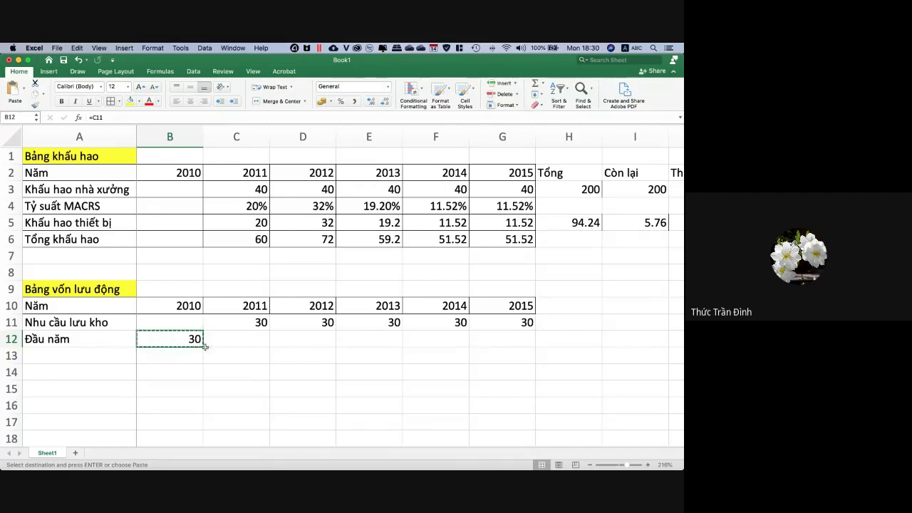
{"action": "left_click_drag", "start_coordinate": [217, 349], "coordinate": [512, 332]}
{"action": "left_click", "coordinate": [419, 406]}
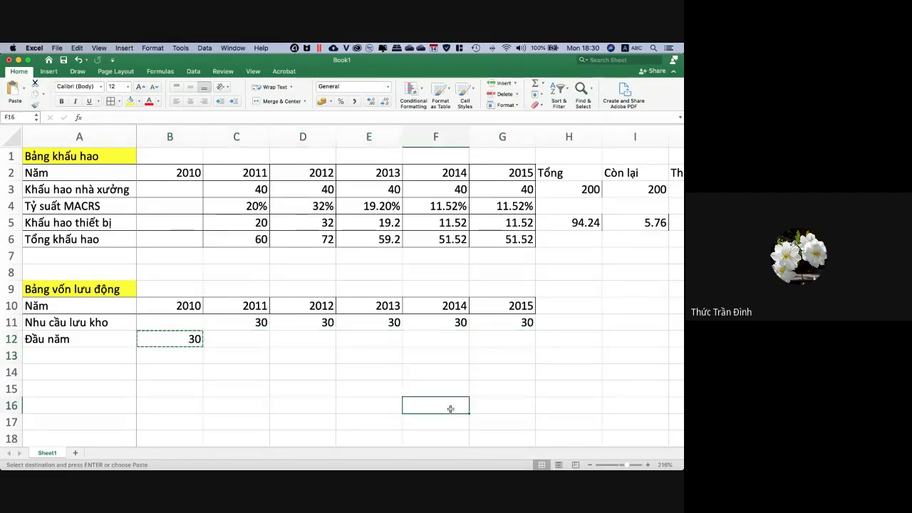
{"action": "left_click", "coordinate": [193, 339]}
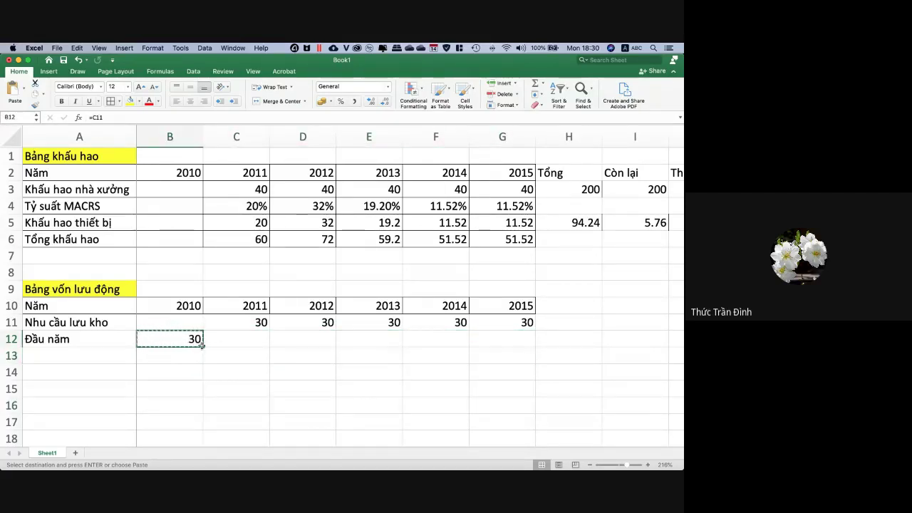
{"action": "left_click_drag", "start_coordinate": [203, 345], "coordinate": [520, 340]}
{"action": "left_click", "coordinate": [311, 380]}
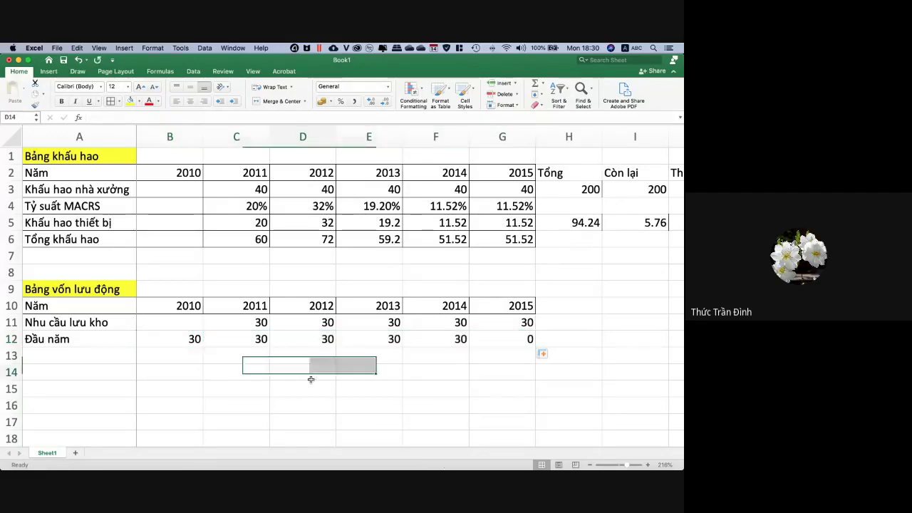
Label A13 "Chênh lệch" and link its 2010 value in B13 to the beginning-of-year value with =B12.
{"action": "left_click", "coordinate": [89, 352]}
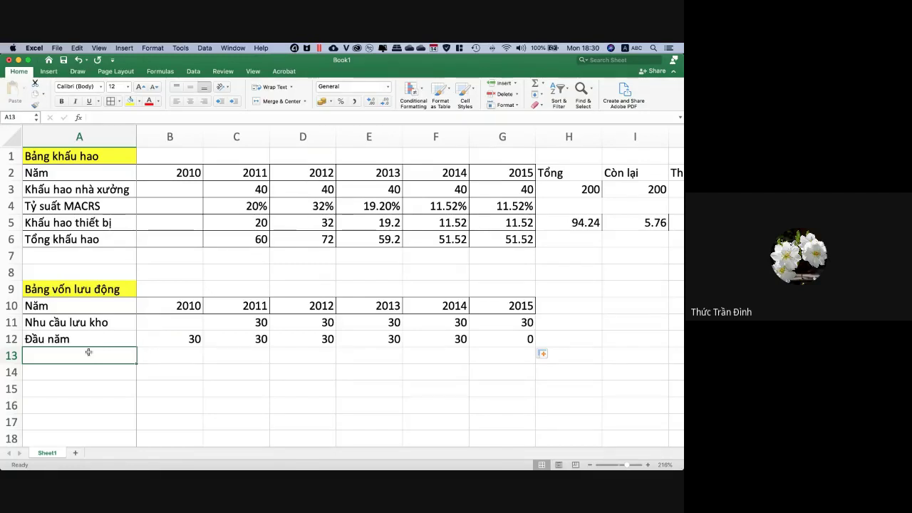
{"action": "type", "text": "Che"}
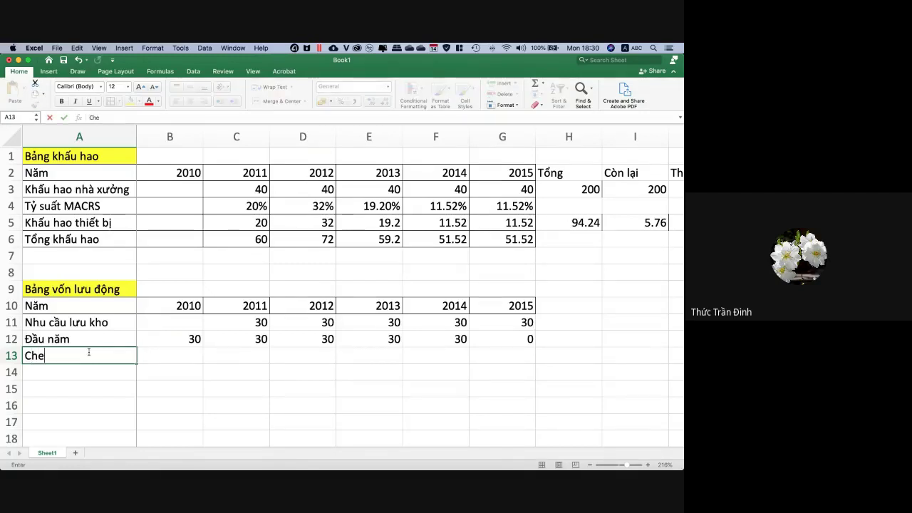
{"action": "type", "text": "e"}
{"action": "type", "text": "nh lệch"}
{"action": "key", "text": "Tab"}
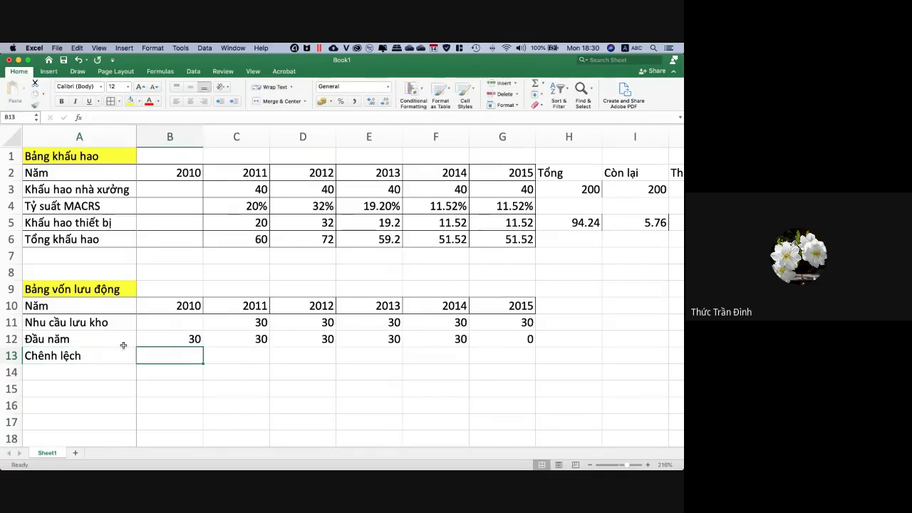
{"action": "type", "text": "="}
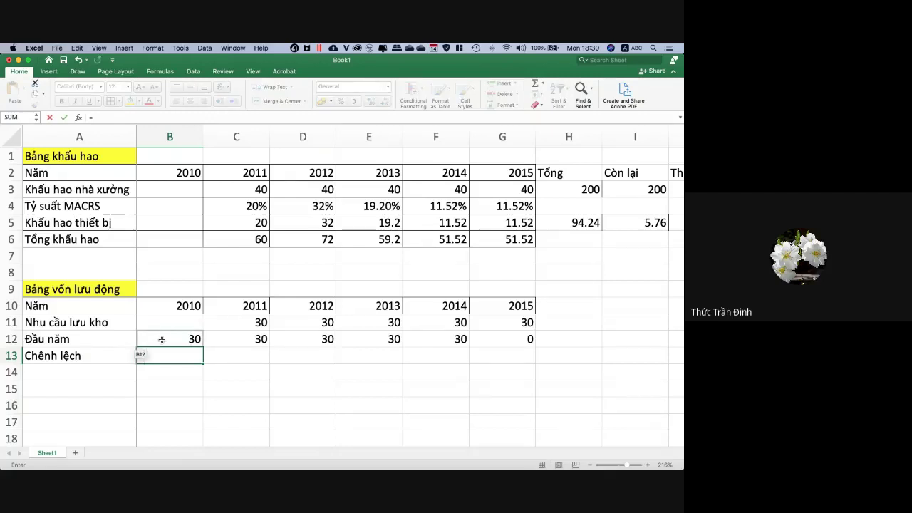
{"action": "left_click", "coordinate": [161, 339]}
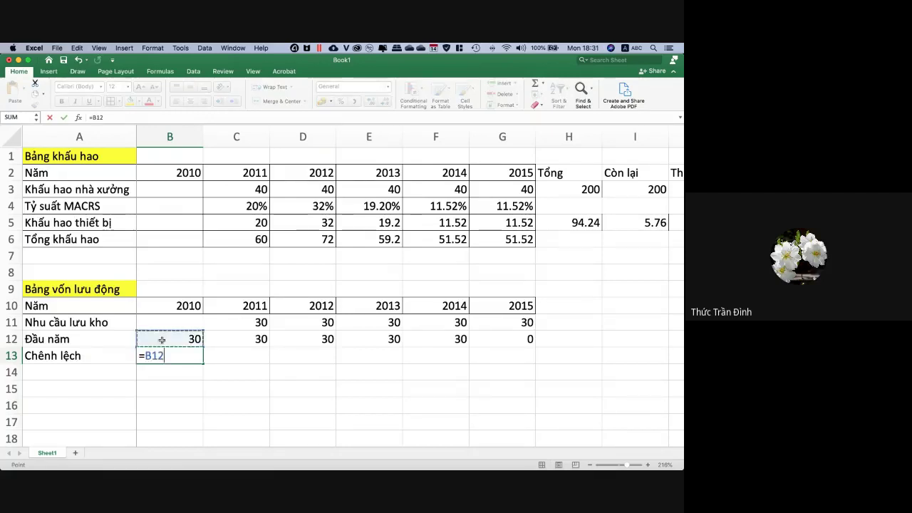
{"action": "key", "text": "Return"}
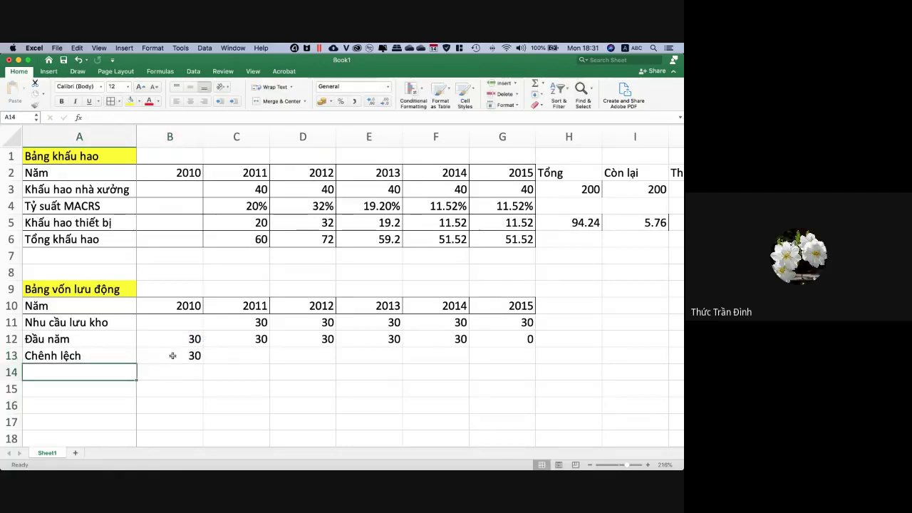
Calculate the 2011 inventory difference in C13 as the 2011 beginning-of-year value minus the 2010 one with =C12-B12.
{"action": "left_click", "coordinate": [172, 355]}
{"action": "left_click", "coordinate": [227, 355]}
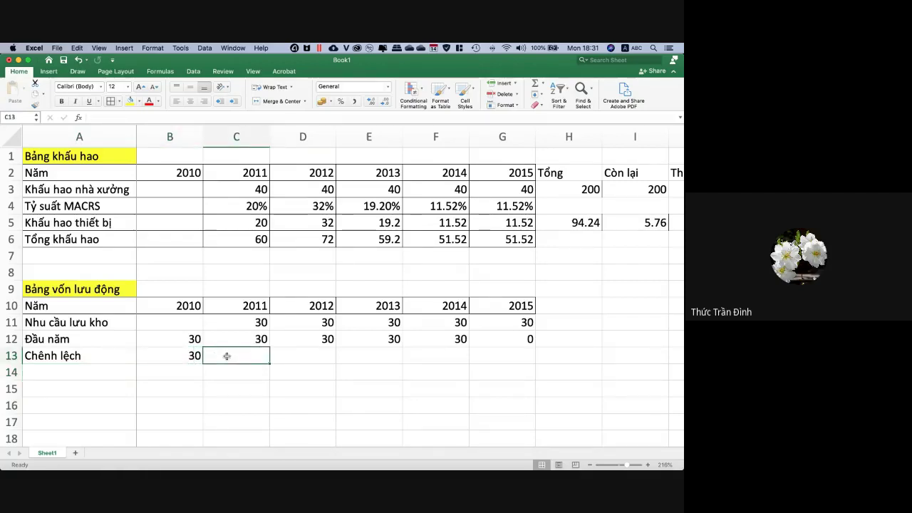
{"action": "type", "text": "="}
{"action": "left_click", "coordinate": [242, 340]}
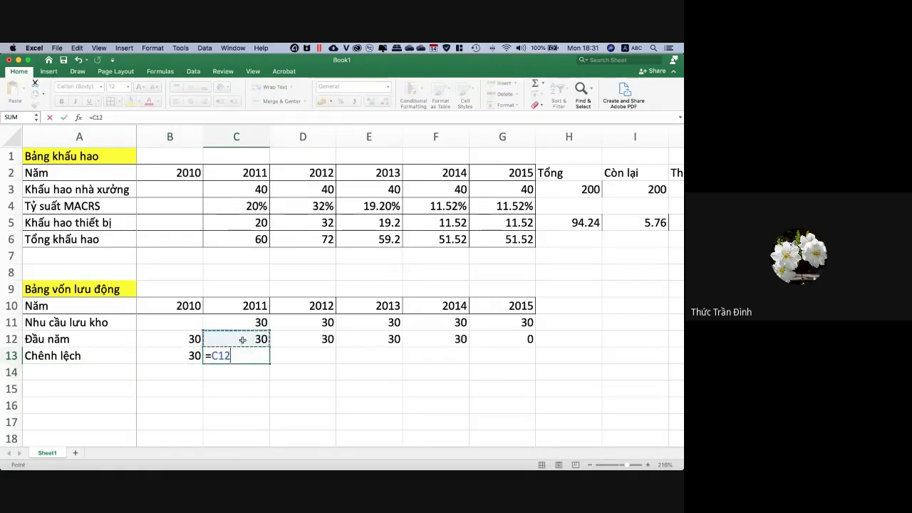
{"action": "type", "text": "-"}
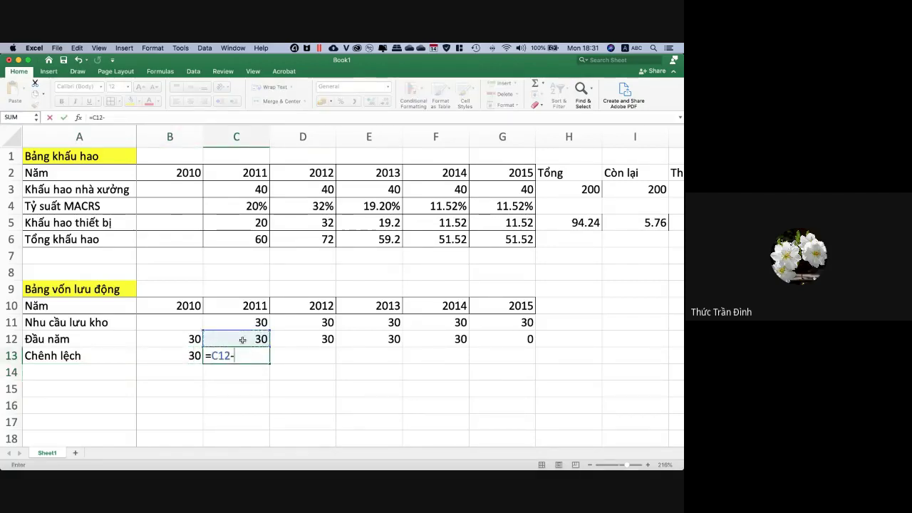
{"action": "left_click", "coordinate": [191, 339]}
{"action": "key", "text": "Return"}
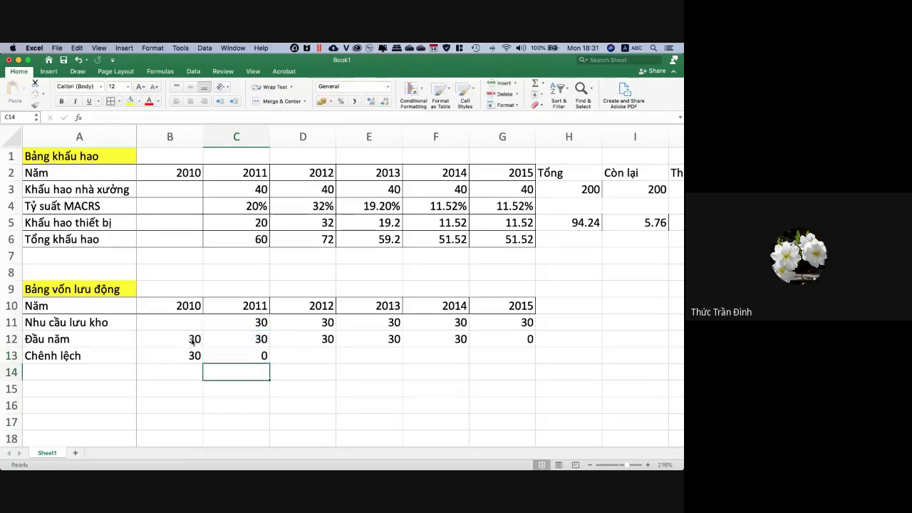
Fill the difference formula from C13 across to 2015 in G13 and check it against the inventory note in the Acrobat textbook PDF.
{"action": "left_click", "coordinate": [236, 355]}
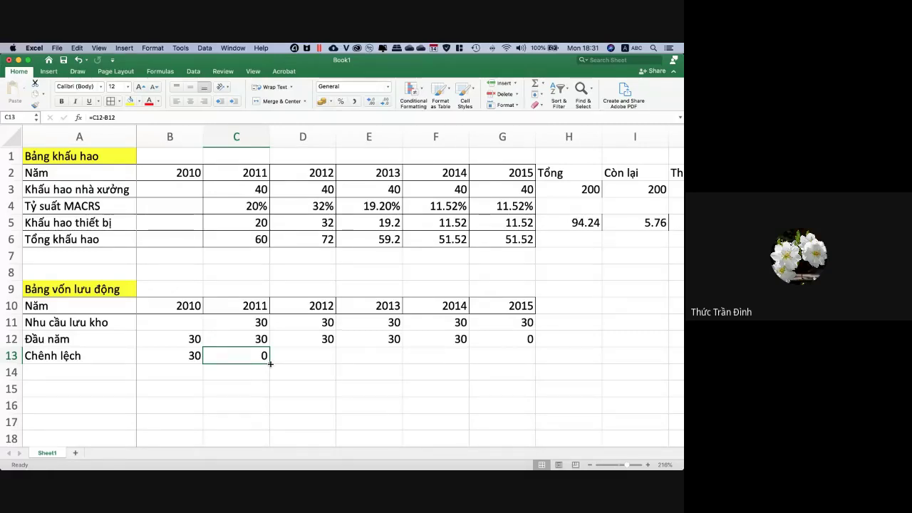
{"action": "left_click_drag", "start_coordinate": [270, 363], "coordinate": [528, 357]}
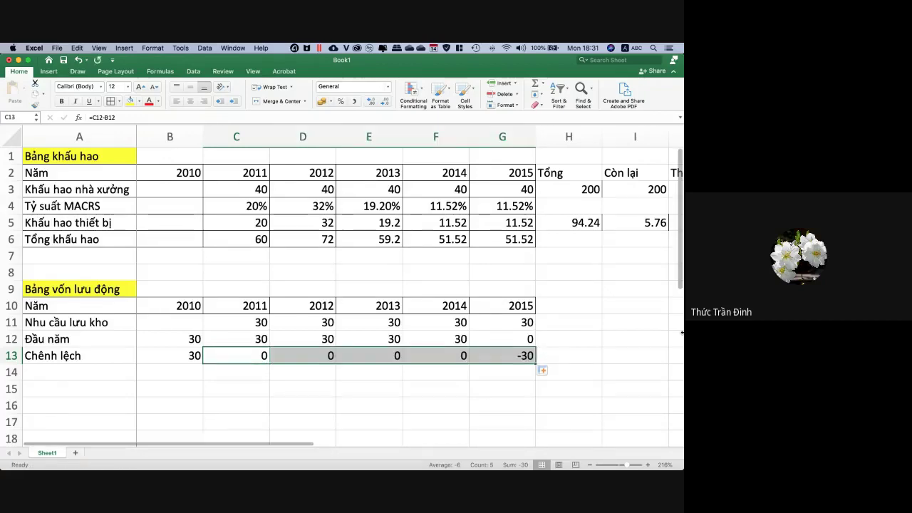
{"action": "left_click", "coordinate": [568, 347]}
{"action": "key", "text": "super+Tab"}
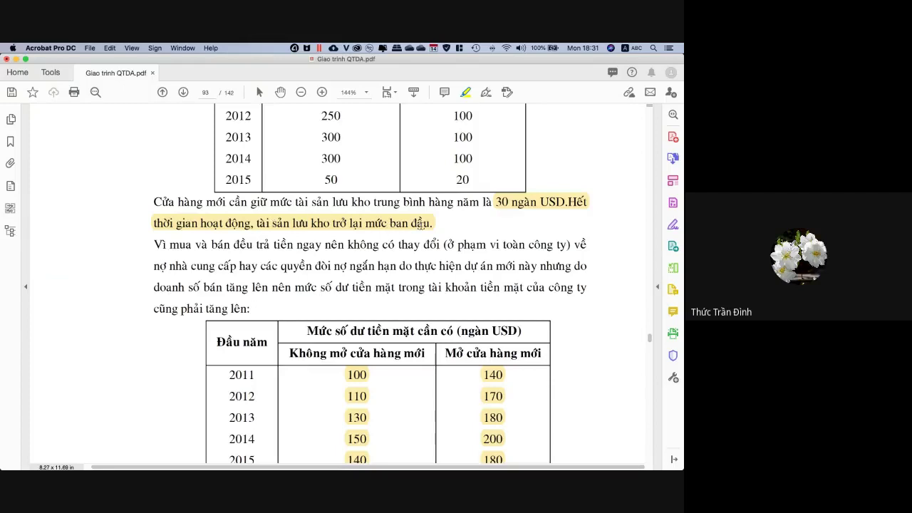
{"action": "key", "text": "super+Tab"}
{"action": "left_click", "coordinate": [526, 356]}
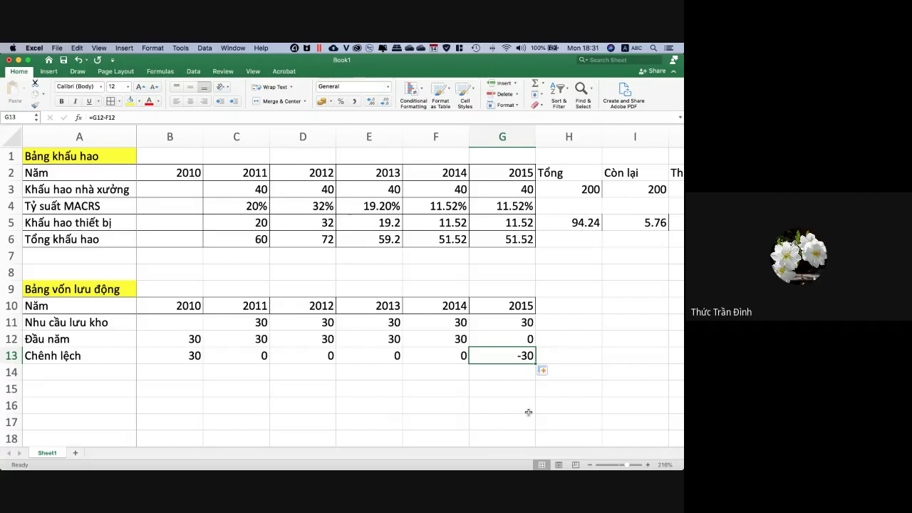
Label A14 "Nhu cầu tiền mặt" below the inventory difference row.
{"action": "left_click", "coordinate": [63, 401]}
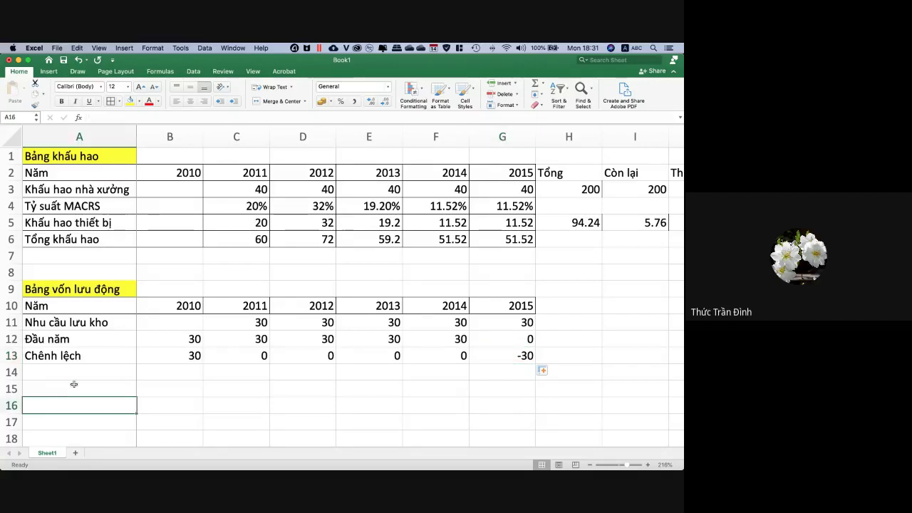
{"action": "left_click", "coordinate": [84, 371]}
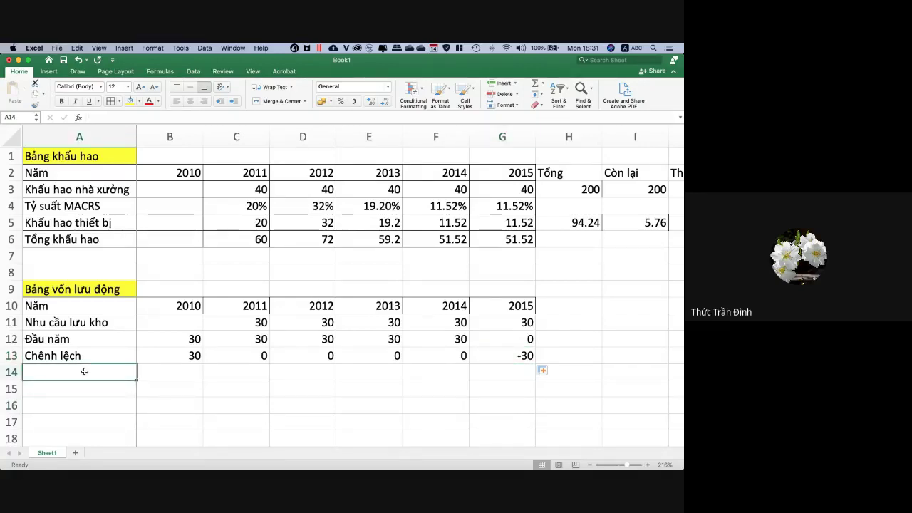
{"action": "type", "text": "Nhu c"}
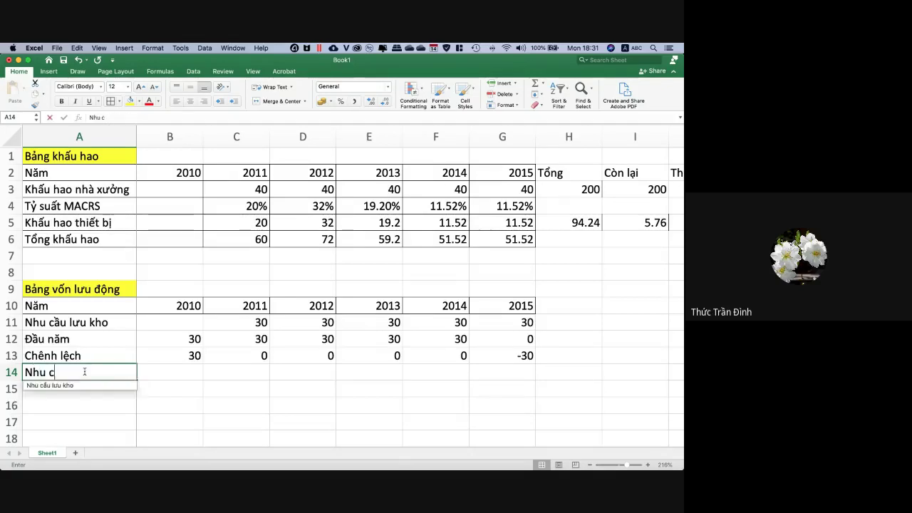
{"action": "type", "text": "ầu tiền mặt"}
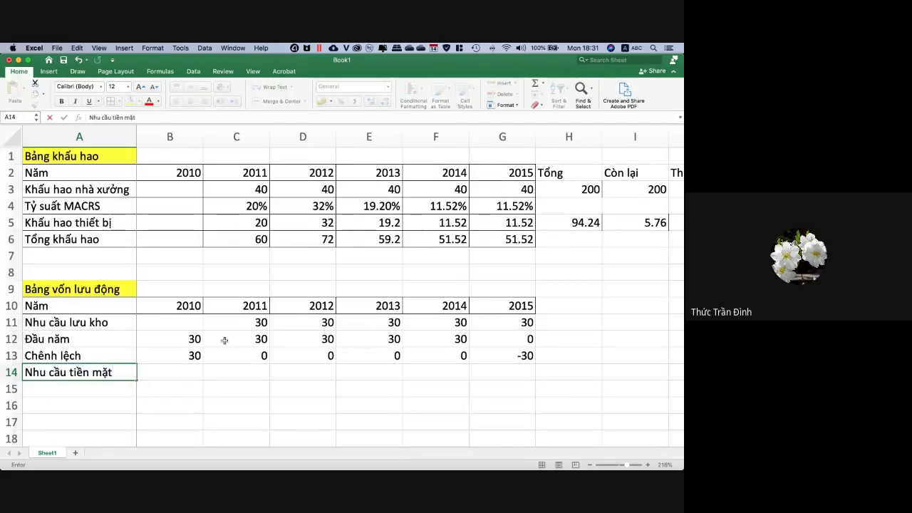
{"action": "key", "text": "ctrl+Up"}
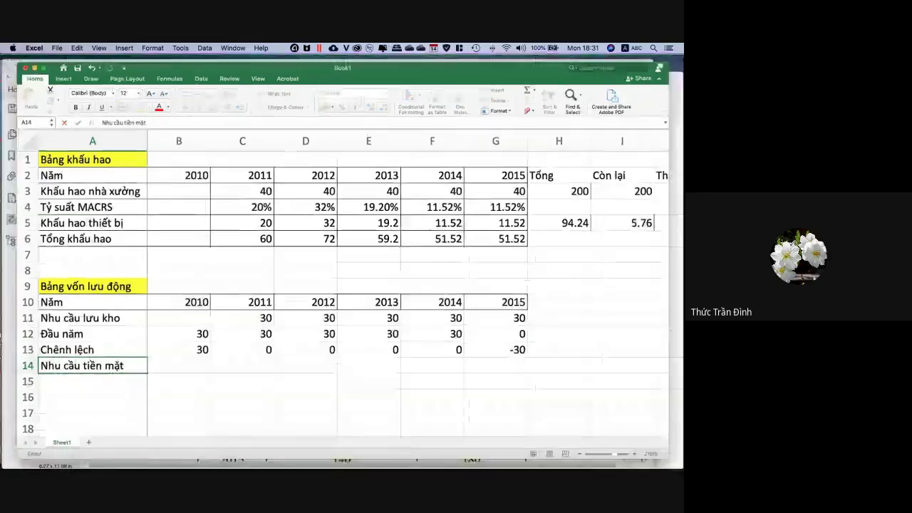
{"action": "key", "text": "Escape"}
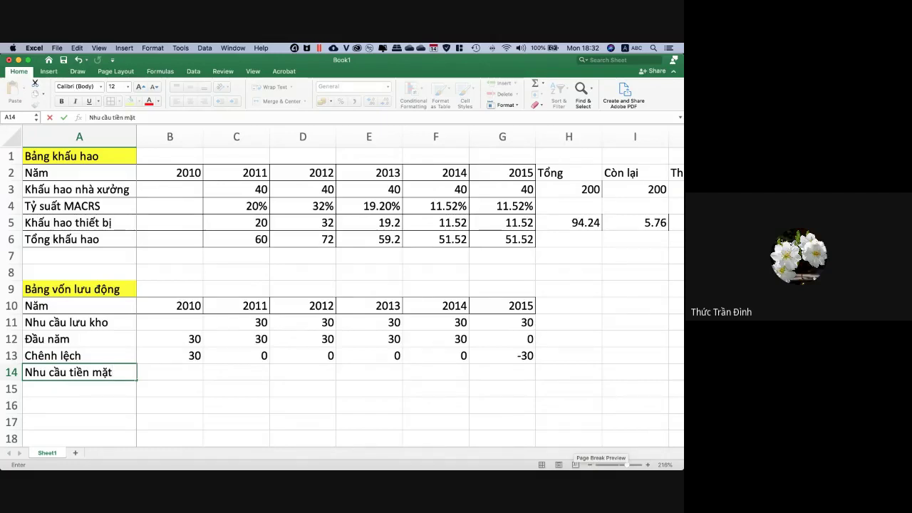
{"action": "key", "text": "Return"}
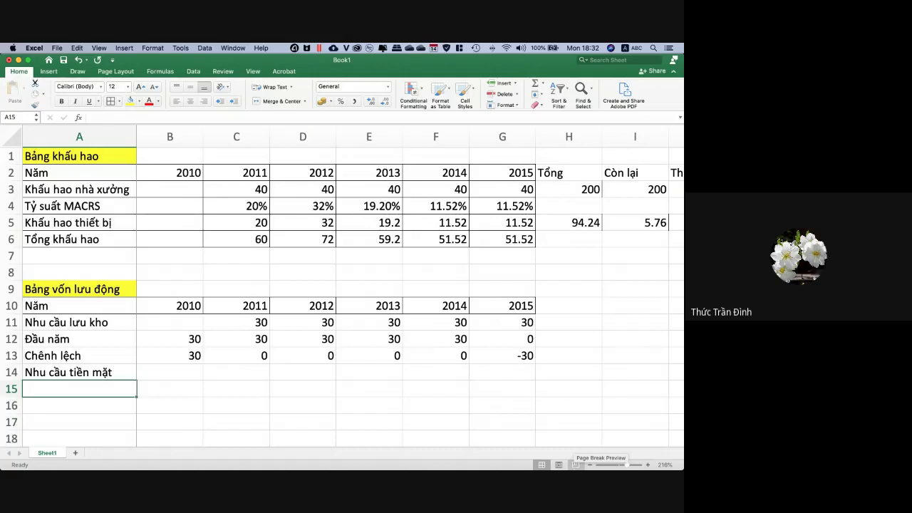
Switch to the textbook PDF in Acrobat and examine the required cash balances with and without the new store, then return to Excel.
{"action": "key", "text": "super+Tab"}
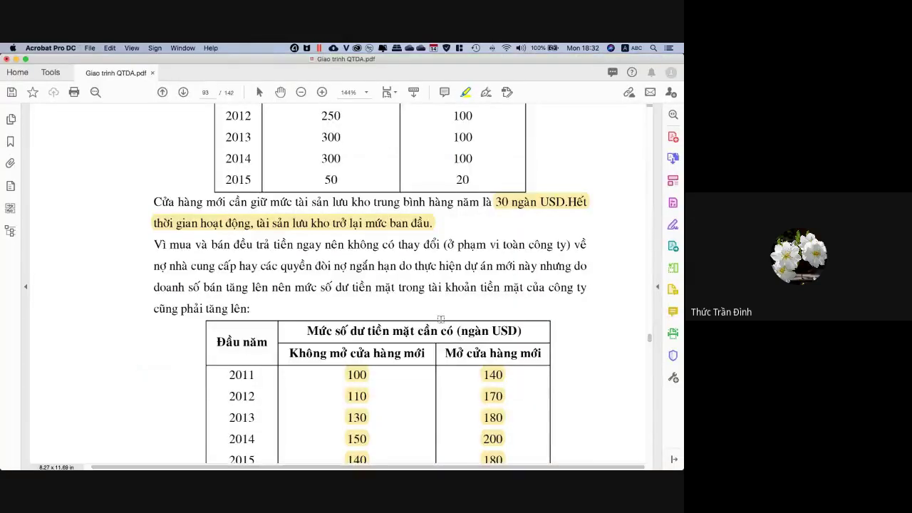
{"action": "scroll", "coordinate": [440, 318], "scroll_direction": "down", "scroll_amount": 5}
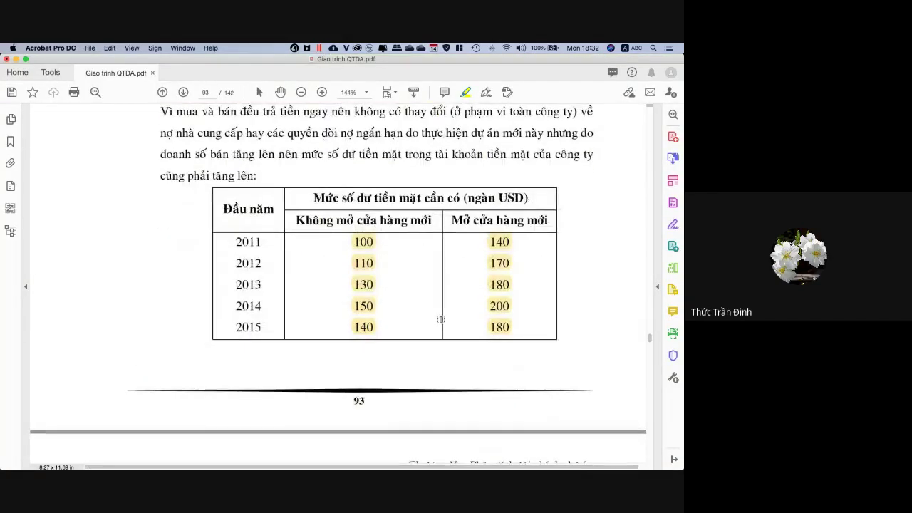
{"action": "scroll", "coordinate": [440, 319], "scroll_direction": "up", "scroll_amount": 2}
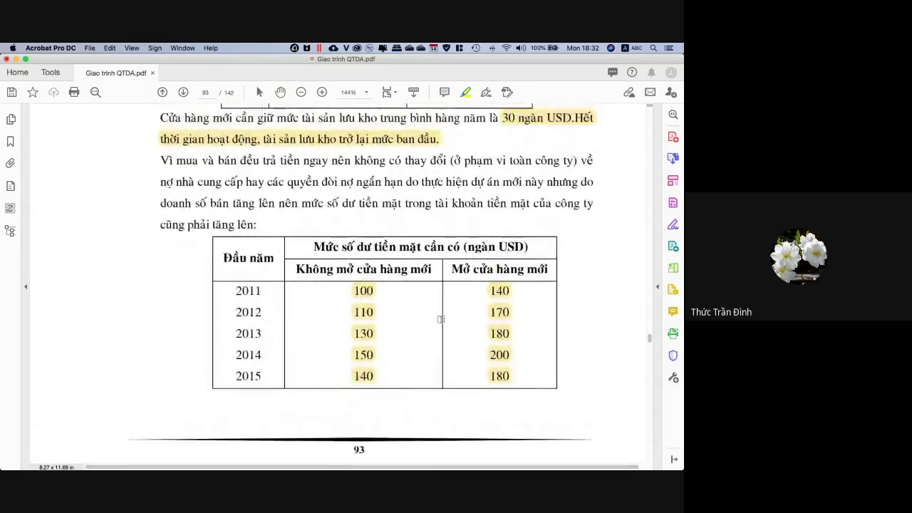
{"action": "scroll", "coordinate": [440, 318], "scroll_direction": "up", "scroll_amount": 1}
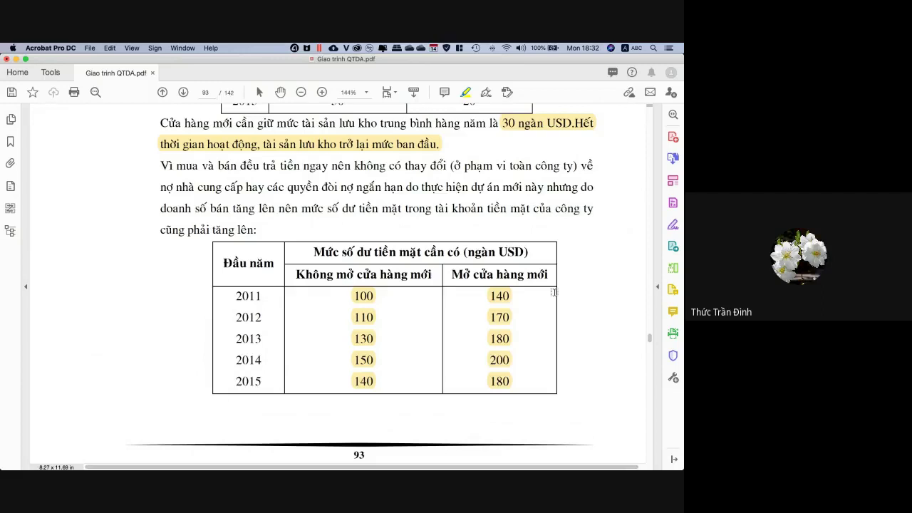
{"action": "scroll", "coordinate": [554, 292], "scroll_direction": "down", "scroll_amount": 2}
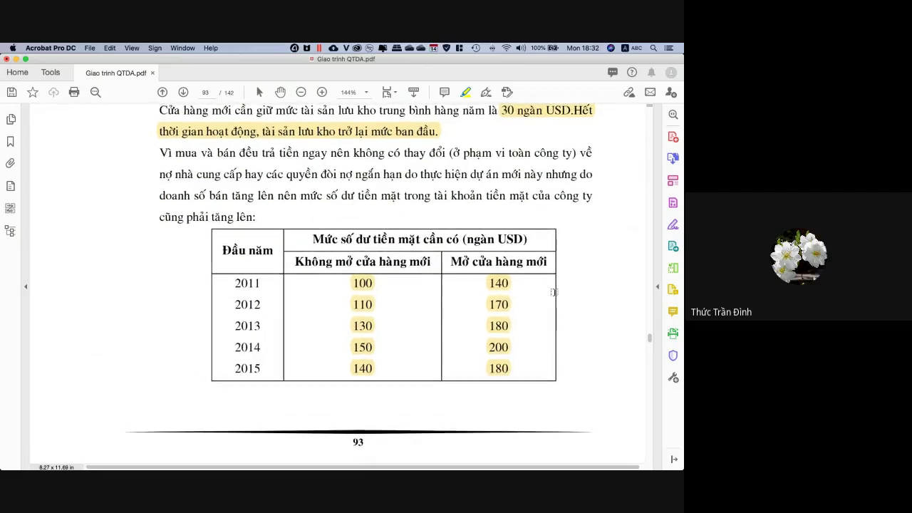
{"action": "scroll", "coordinate": [554, 292], "scroll_direction": "up", "scroll_amount": 1}
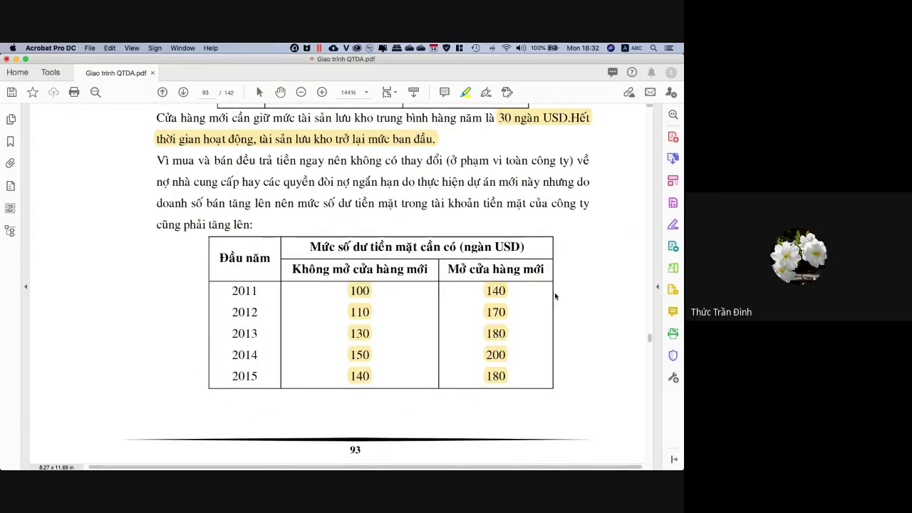
{"action": "key", "text": "super+Tab"}
{"action": "key", "text": "super+Tab"}
{"action": "key", "text": "super+Tab"}
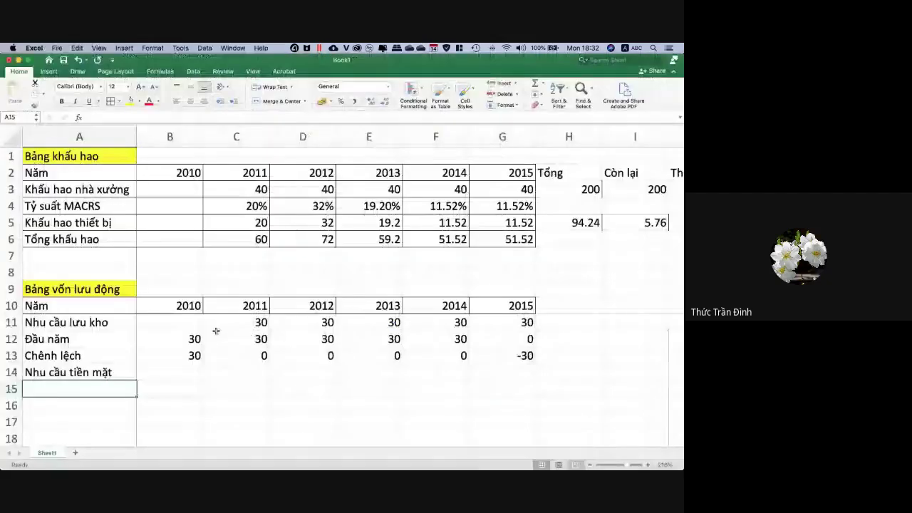
Check the 2011 cash balances in the Acrobat textbook PDF and enter 40 as the 2011 cash need in C14 of the Excel sheet.
{"action": "left_click", "coordinate": [243, 373]}
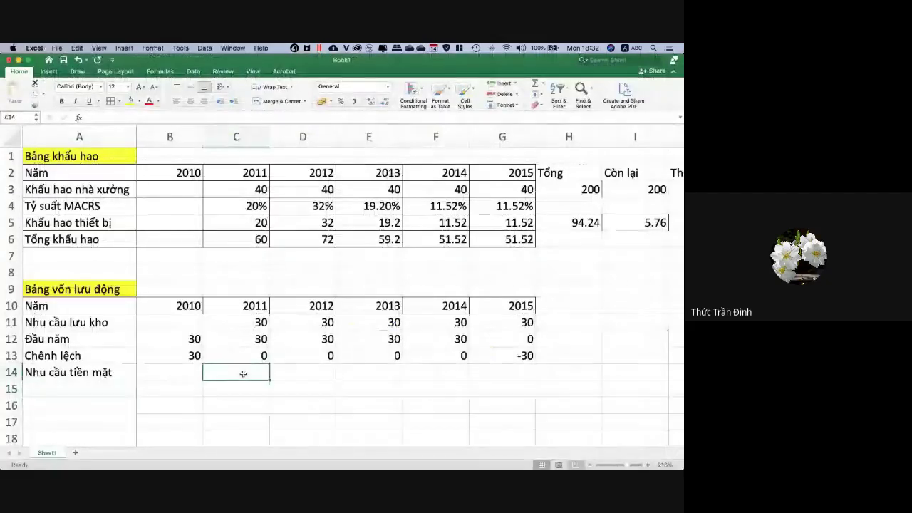
{"action": "key", "text": "super+Tab"}
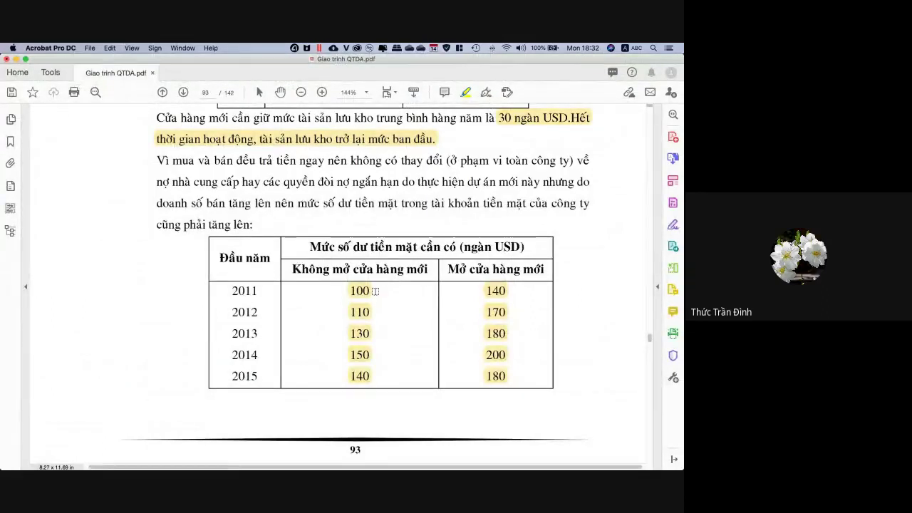
{"action": "key", "text": "super+Tab"}
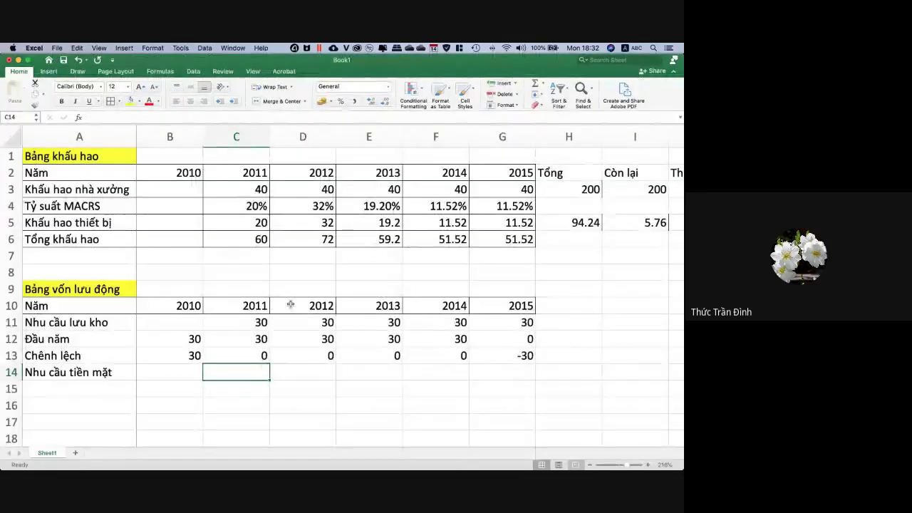
{"action": "type", "text": "40"}
{"action": "key", "text": "Tab"}
Enter the cash needs for 2012 and 2013 as 60 in D14 and 50 in E14, consulting the balance table in the Acrobat PDF.
{"action": "key", "text": "super+Tab"}
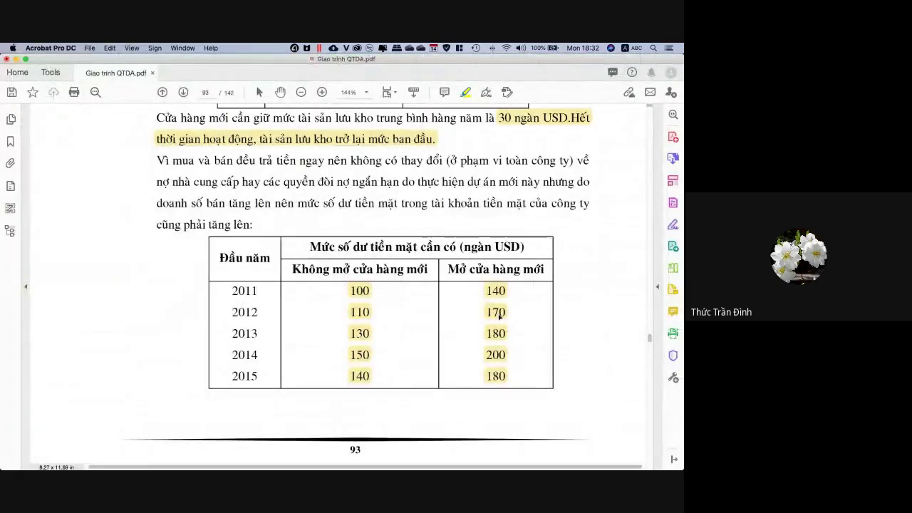
{"action": "key", "text": "super+Tab"}
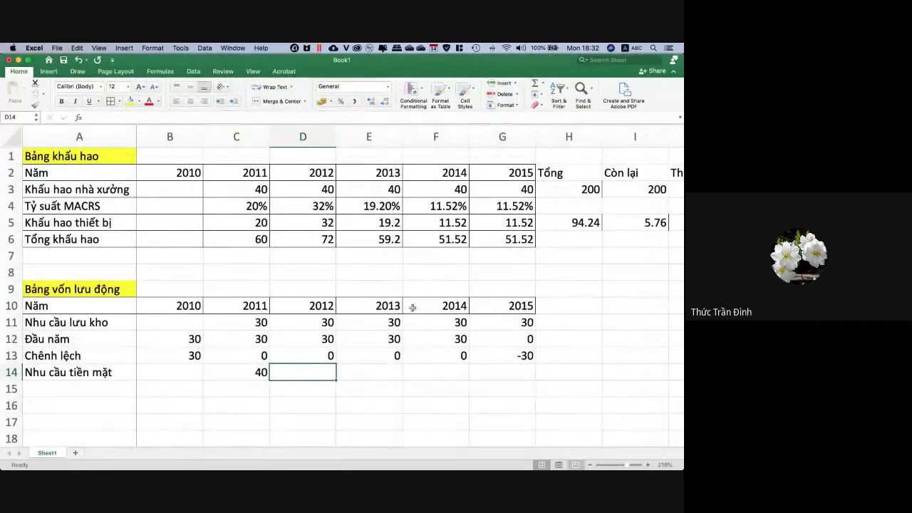
{"action": "type", "text": "60"}
{"action": "key", "text": "Tab"}
{"action": "key", "text": "super+Tab"}
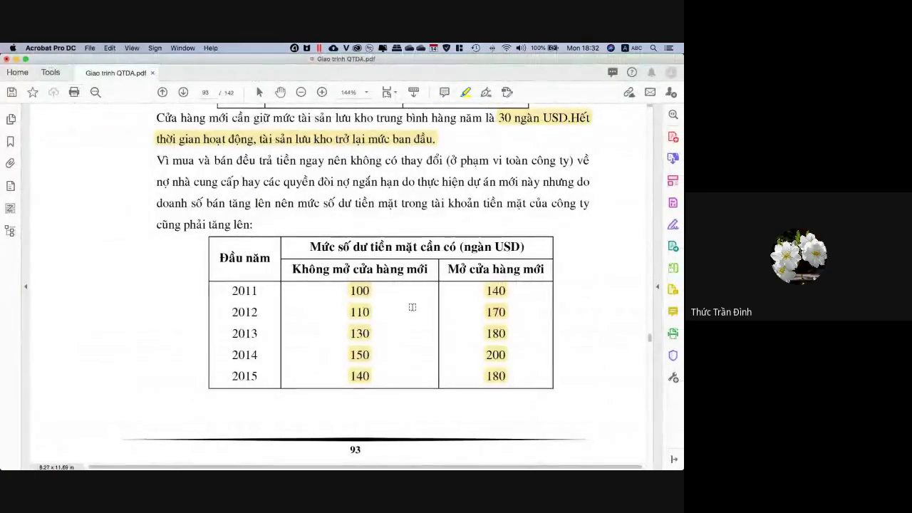
{"action": "key", "text": "super+Tab"}
{"action": "type", "text": "50"}
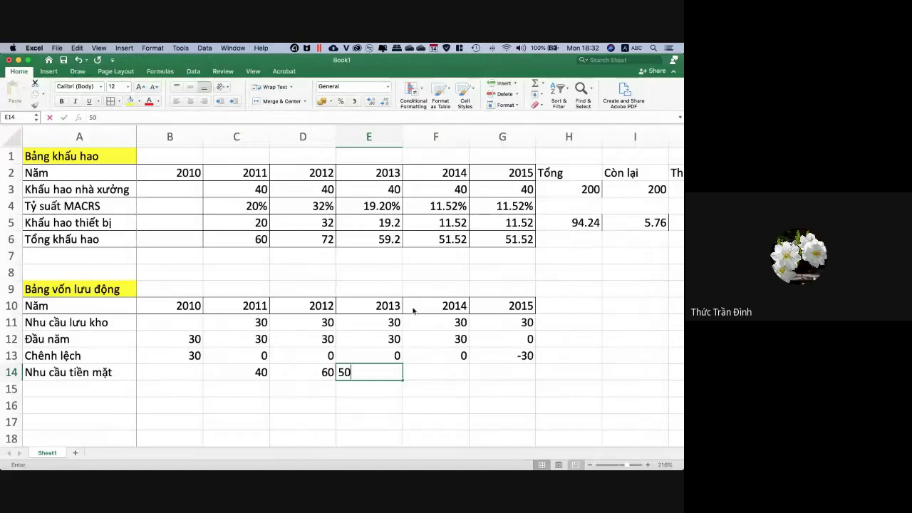
{"action": "key", "text": "Tab"}
Enter the cash needs for 2014 and 2015 as 50 in F14 and 40 in G14, consulting the Acrobat PDF's balance table.
{"action": "key", "text": "super+Tab"}
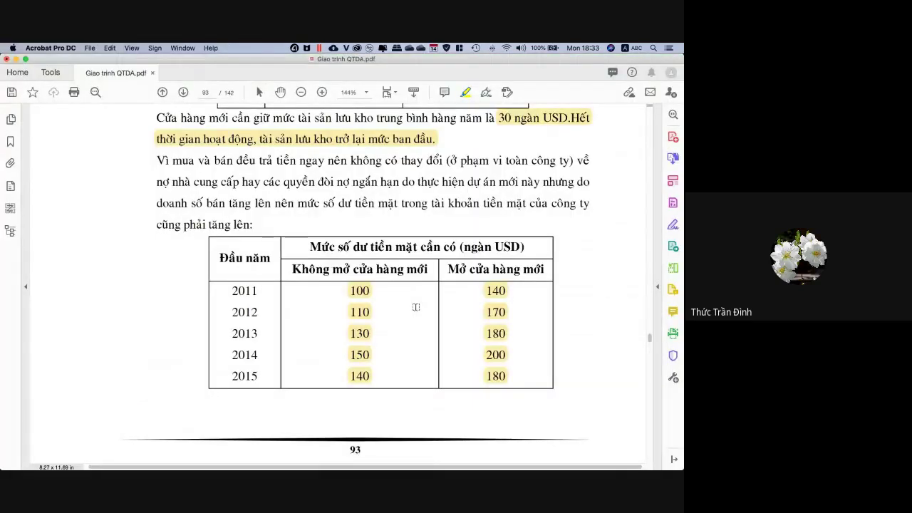
{"action": "key", "text": "super+Tab"}
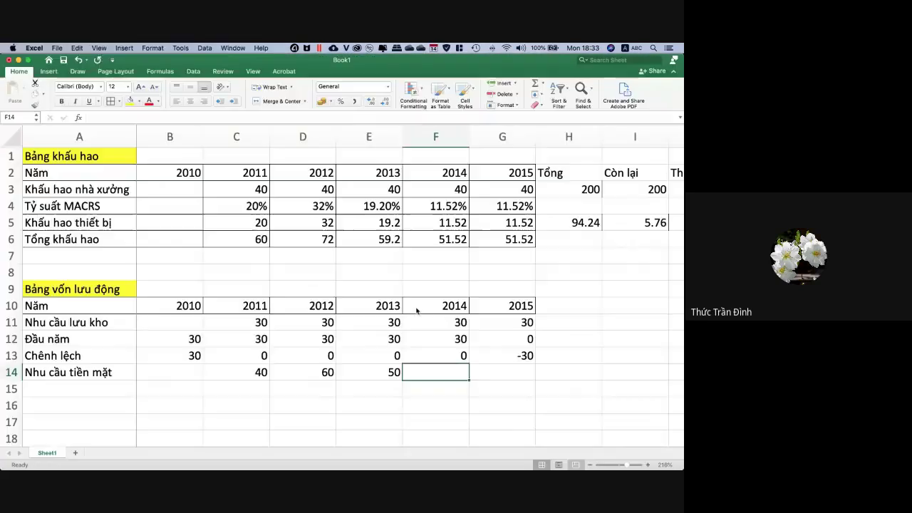
{"action": "type", "text": "50"}
{"action": "key", "text": "Tab"}
{"action": "key", "text": "super+Tab"}
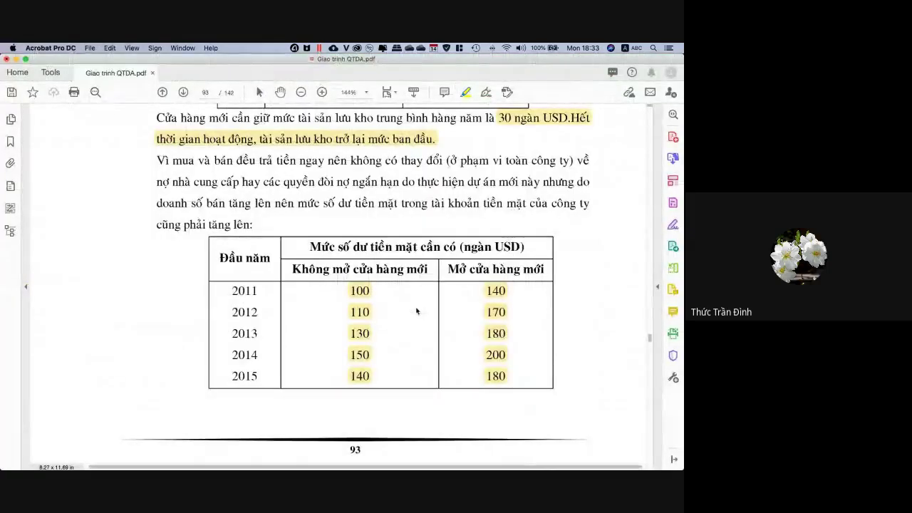
{"action": "key", "text": "super+Tab"}
{"action": "type", "text": "40"}
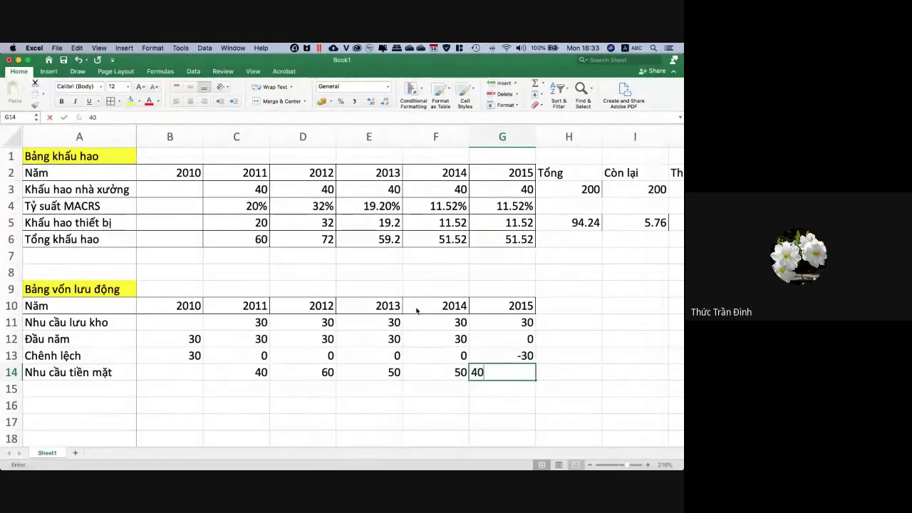
{"action": "key", "text": "Return"}
Label A15 "Đầu năm" below the cash need row.
{"action": "scroll", "coordinate": [417, 311], "scroll_direction": "down", "scroll_amount": 2}
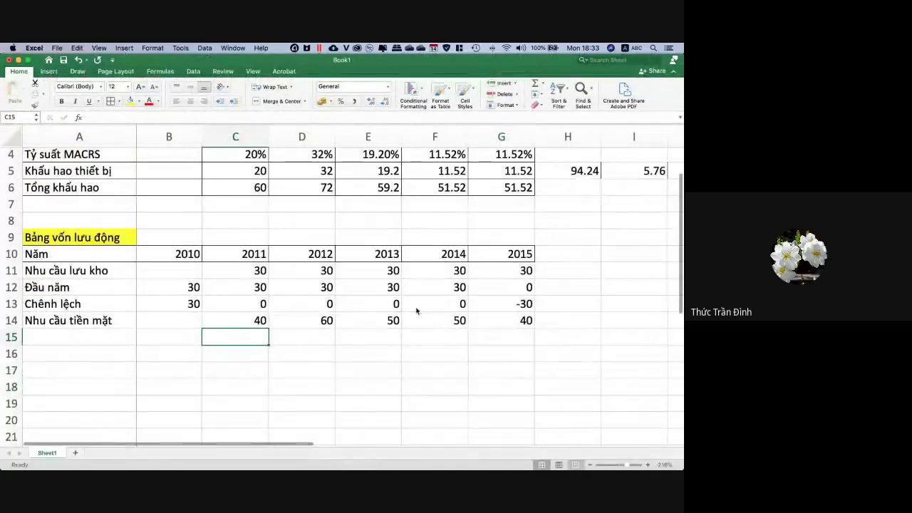
{"action": "left_click", "coordinate": [171, 337]}
{"action": "left_click", "coordinate": [113, 339]}
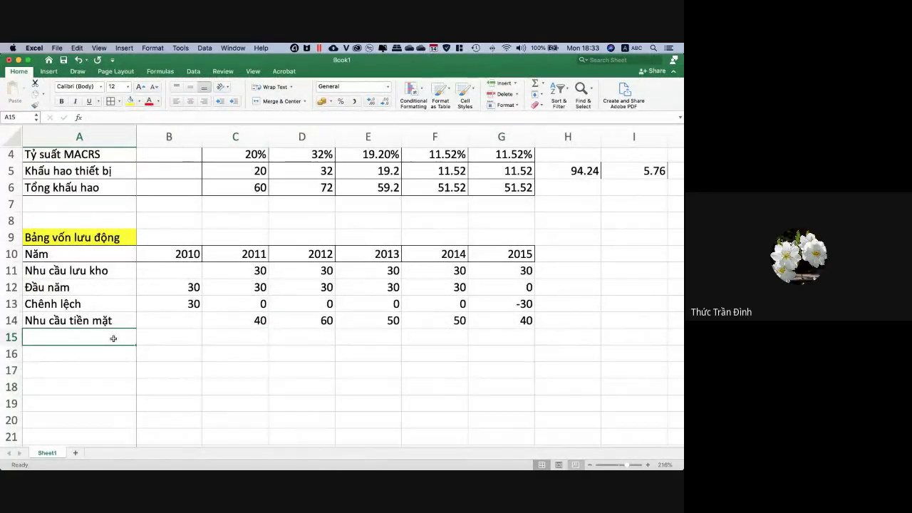
{"action": "type", "text": "Đầu năm"}
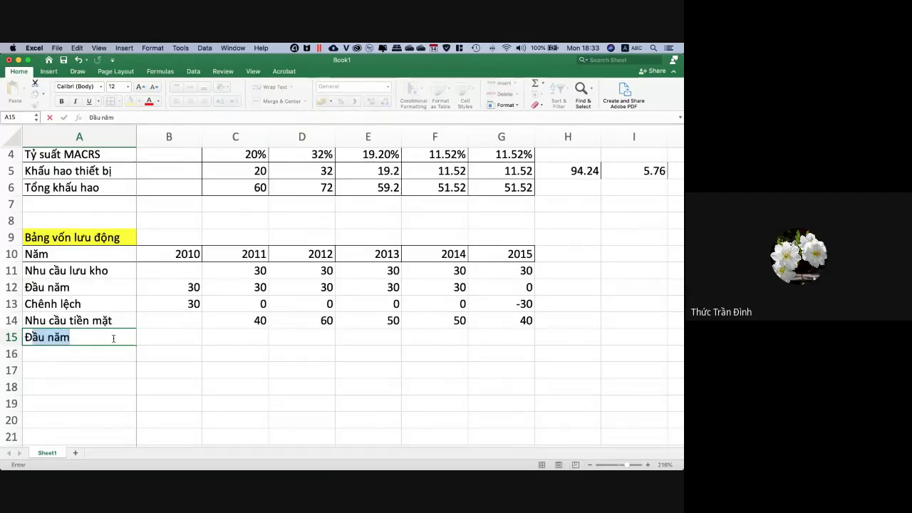
{"action": "key", "text": "Return"}
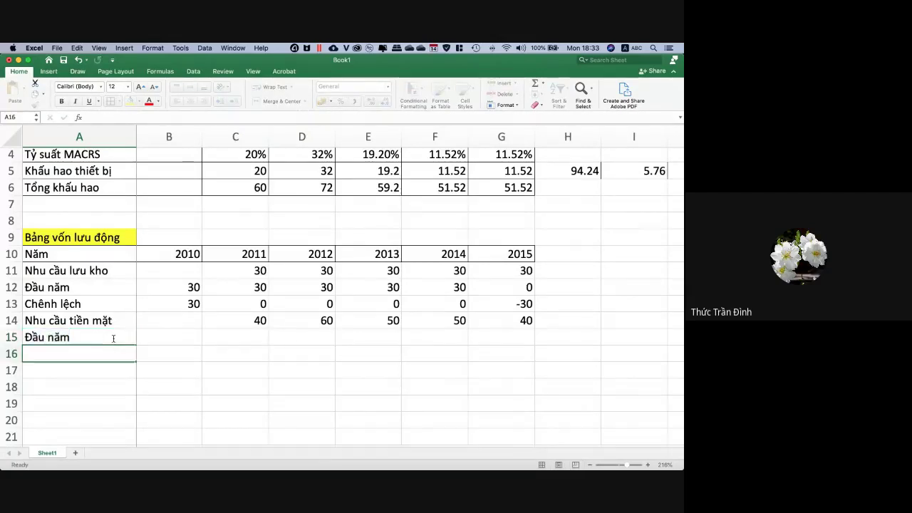
Set the 2010 beginning-of-year cash in B15 to =C14 and fill the formula across to 2015 in G15.
{"action": "left_click", "coordinate": [187, 337]}
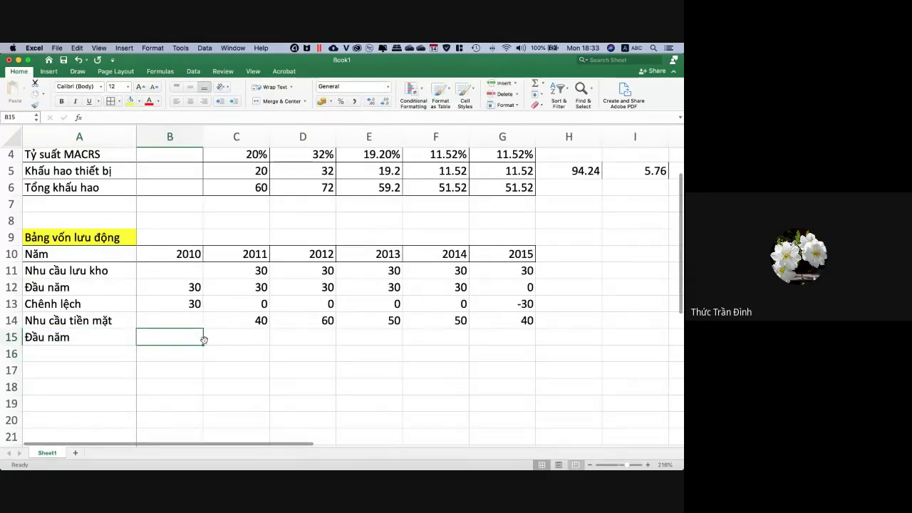
{"action": "type", "text": "="}
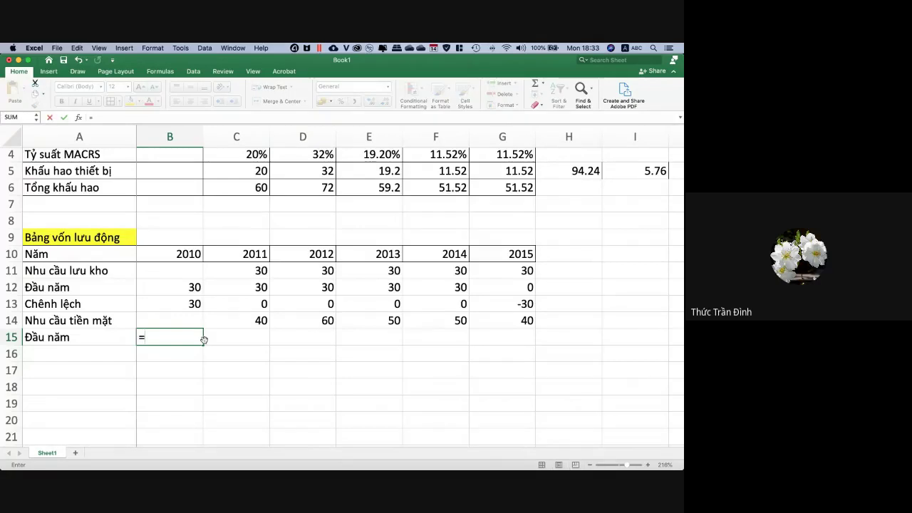
{"action": "left_click", "coordinate": [246, 320]}
{"action": "key", "text": "Return"}
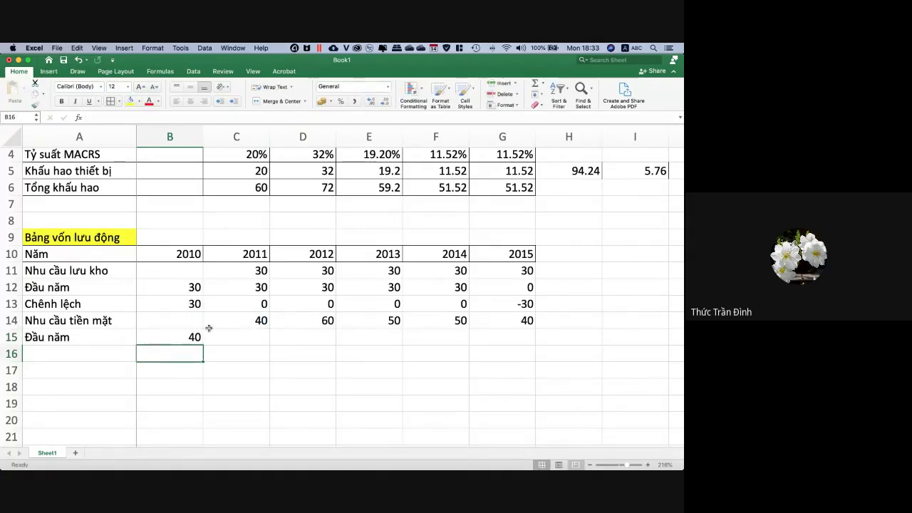
{"action": "left_click_drag", "start_coordinate": [193, 337], "coordinate": [230, 341]}
{"action": "left_click", "coordinate": [231, 341]}
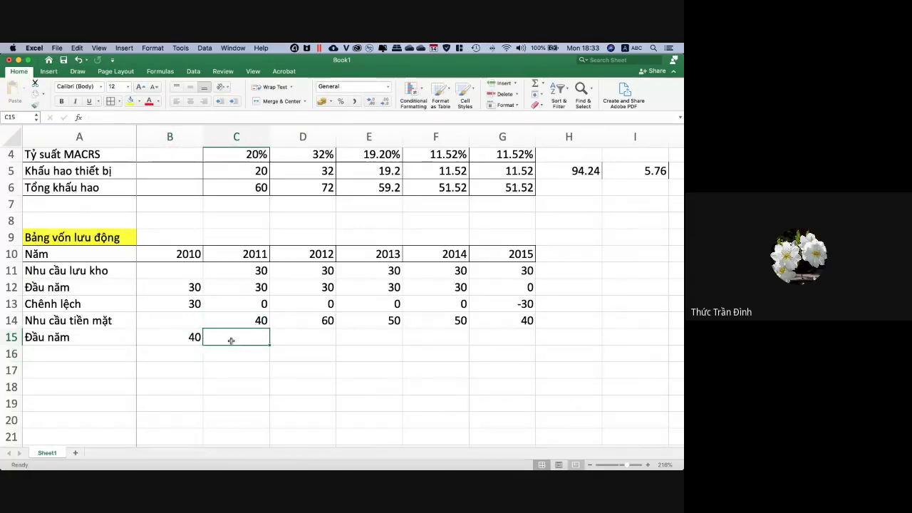
{"action": "left_click", "coordinate": [190, 338]}
{"action": "left_click_drag", "start_coordinate": [203, 345], "coordinate": [531, 342]}
{"action": "left_click", "coordinate": [391, 383]}
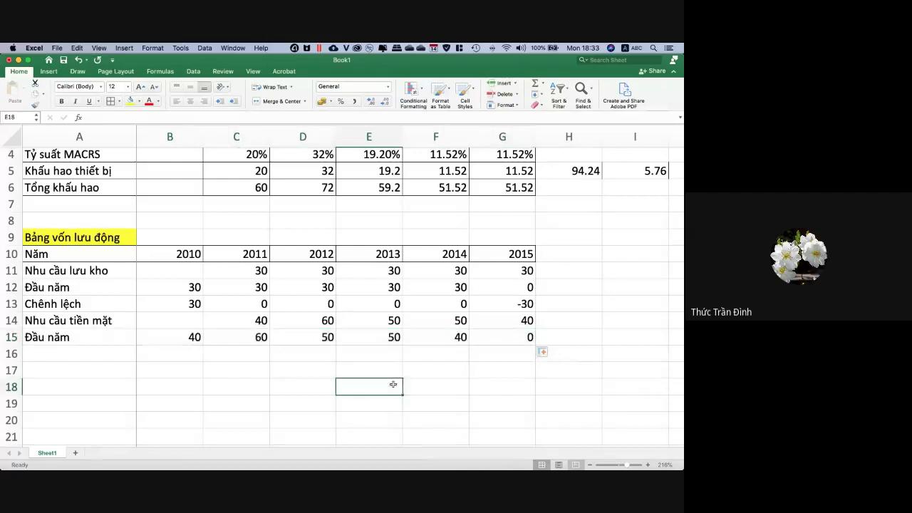
Label A16 "Chênh lệch" and set the 2010 cash difference in B16 to =B15.
{"action": "left_click", "coordinate": [80, 352]}
{"action": "type", "text": "Chênh lệch"}
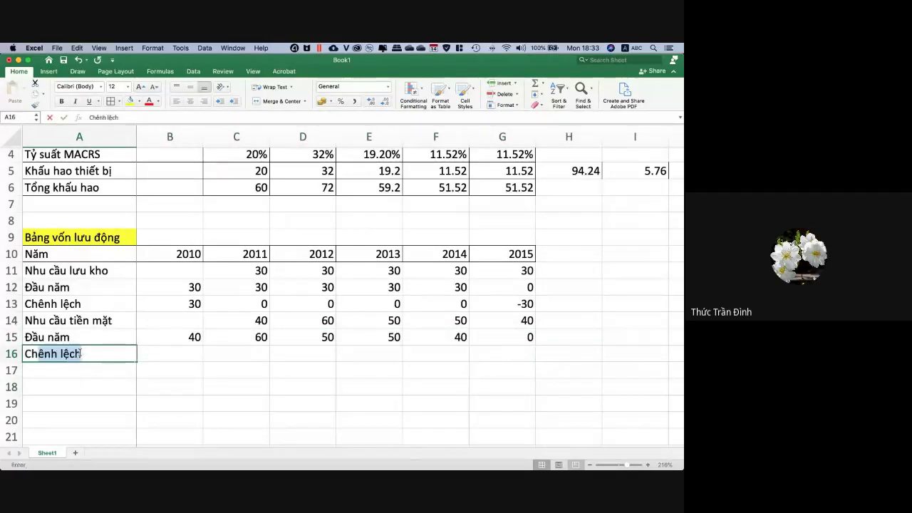
{"action": "key", "text": "Return"}
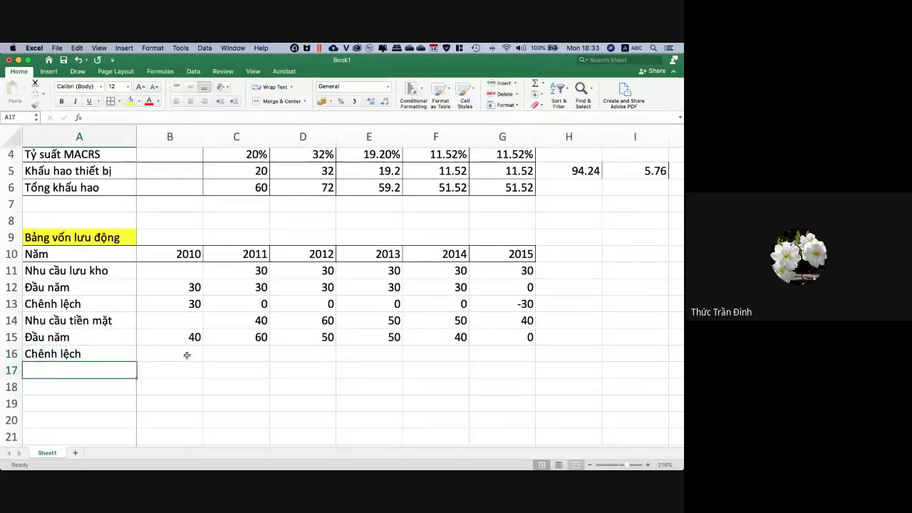
{"action": "left_click", "coordinate": [186, 354]}
{"action": "type", "text": "="}
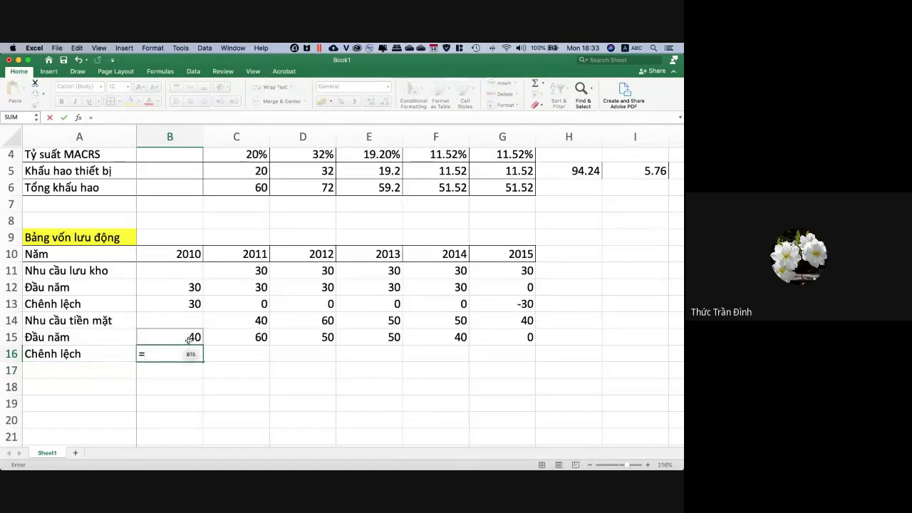
{"action": "left_click", "coordinate": [188, 338]}
{"action": "key", "text": "Return"}
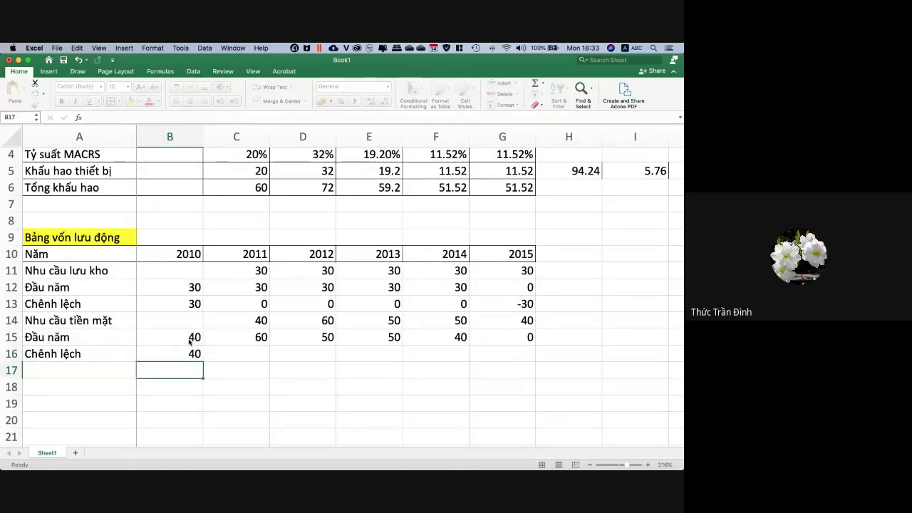
Calculate the 2011 cash difference in C16 with =C15-B15.
{"action": "left_click", "coordinate": [235, 354]}
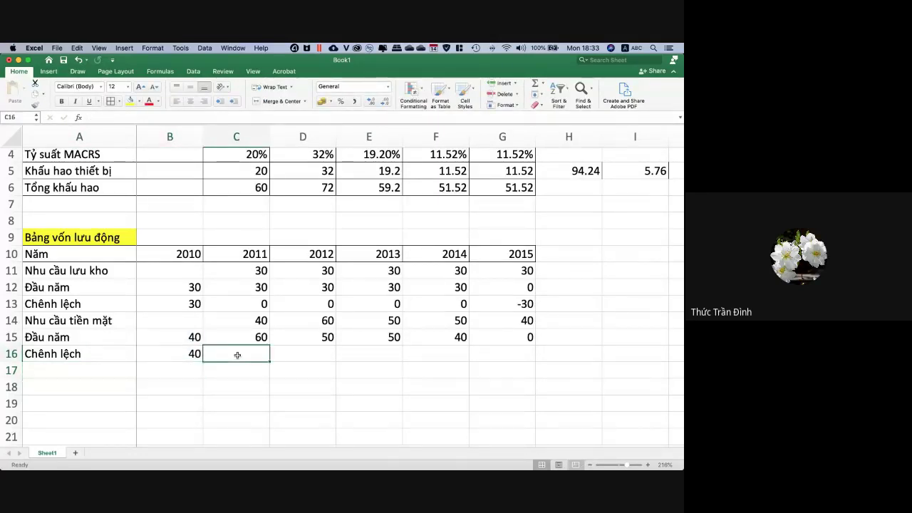
{"action": "type", "text": "="}
{"action": "left_click", "coordinate": [250, 338]}
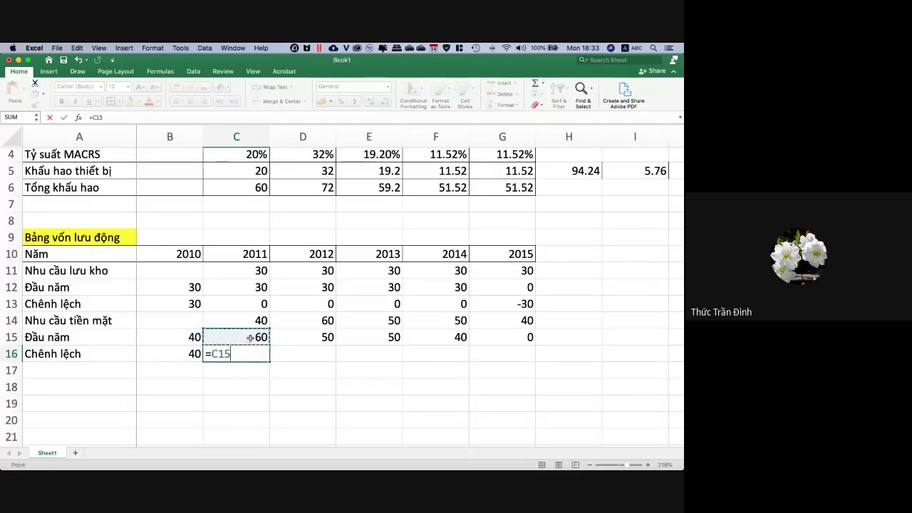
{"action": "type", "text": "-"}
{"action": "left_click", "coordinate": [193, 338]}
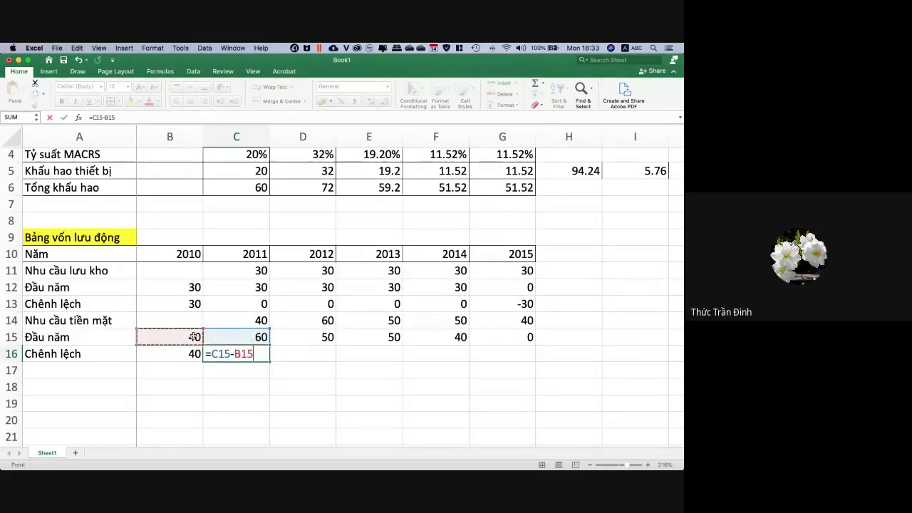
{"action": "key", "text": "Return"}
Fill the cash difference formula from C16 across to 2015 in G16.
{"action": "left_click", "coordinate": [261, 354]}
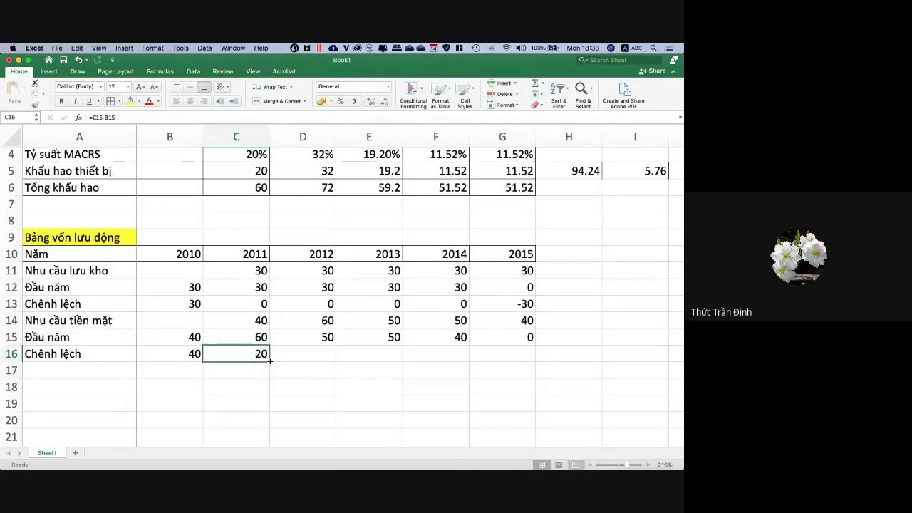
{"action": "left_click_drag", "start_coordinate": [270, 361], "coordinate": [530, 361]}
{"action": "left_click", "coordinate": [414, 402]}
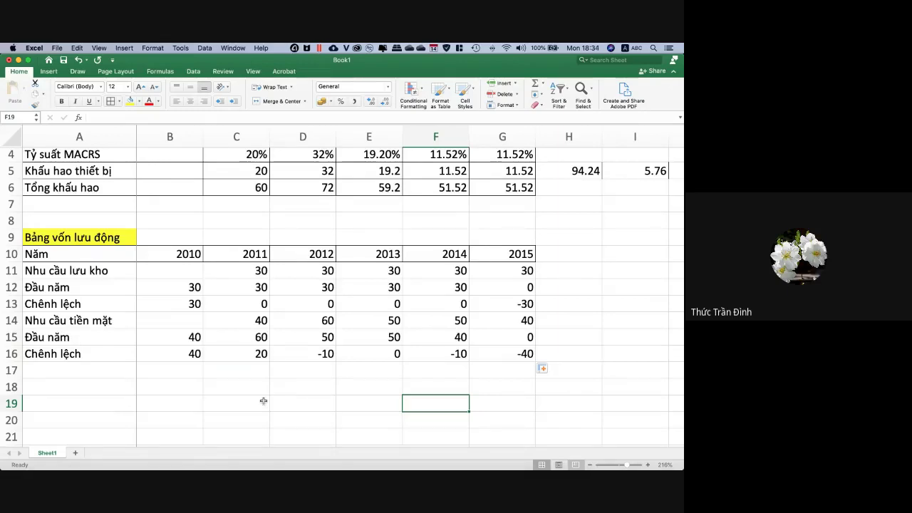
Label A17 "Tổng vốn lưu động" below the cash difference row.
{"action": "scroll", "coordinate": [263, 401], "scroll_direction": "down", "scroll_amount": 1}
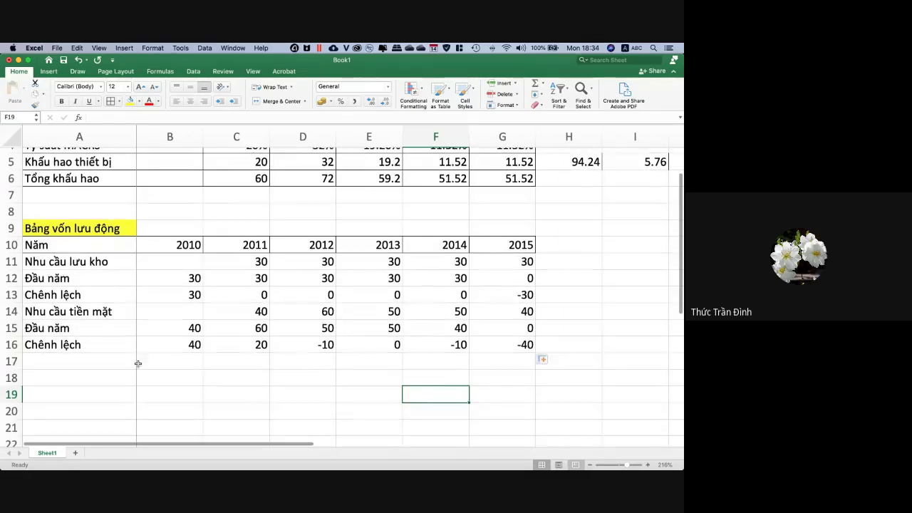
{"action": "left_click", "coordinate": [105, 357]}
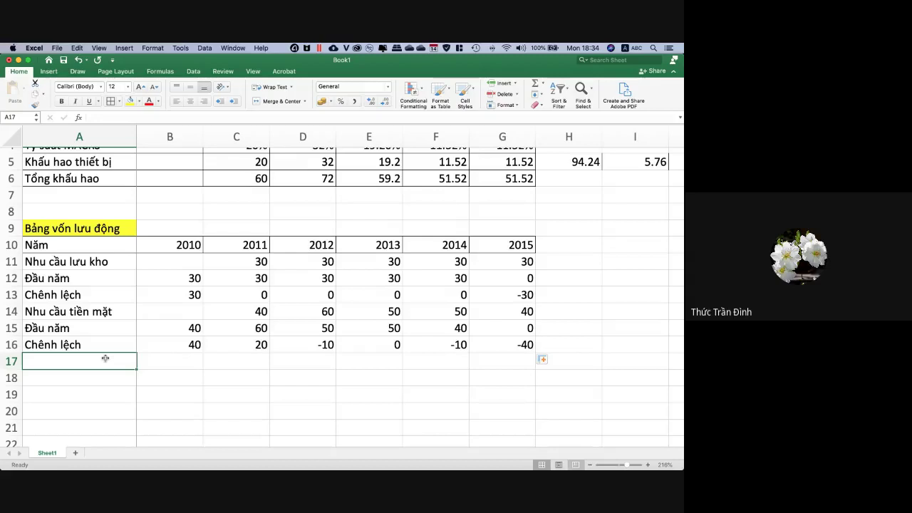
{"action": "type", "text": "Tổng"}
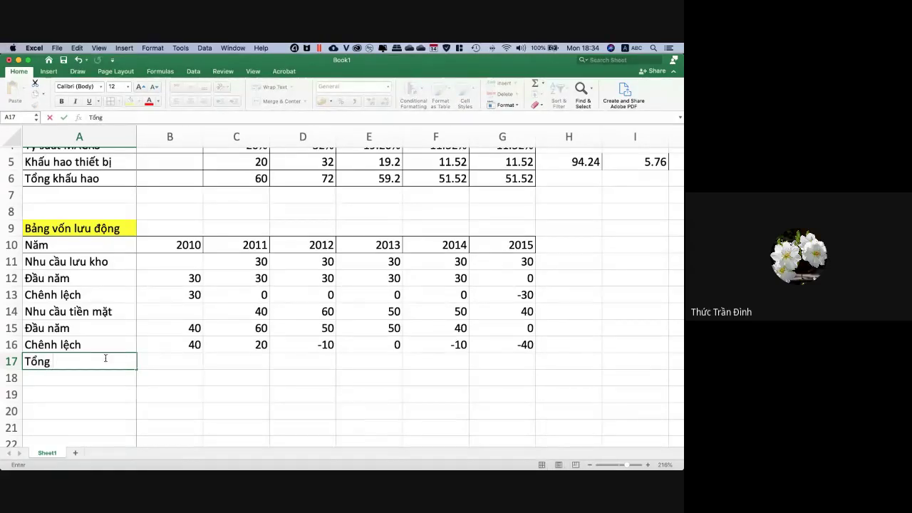
{"action": "type", "text": " vố"}
{"action": "type", "text": "n lưu d"}
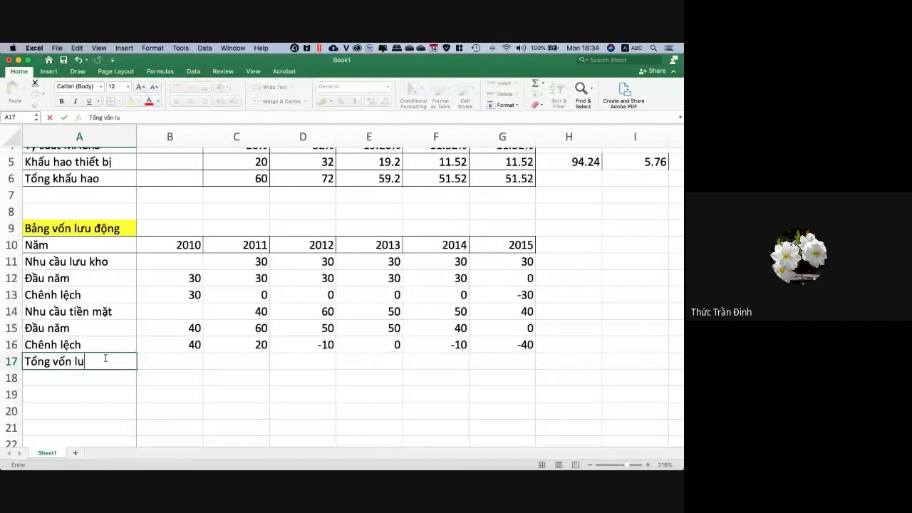
{"action": "type", "text": "oộng"}
{"action": "key", "text": "Return"}
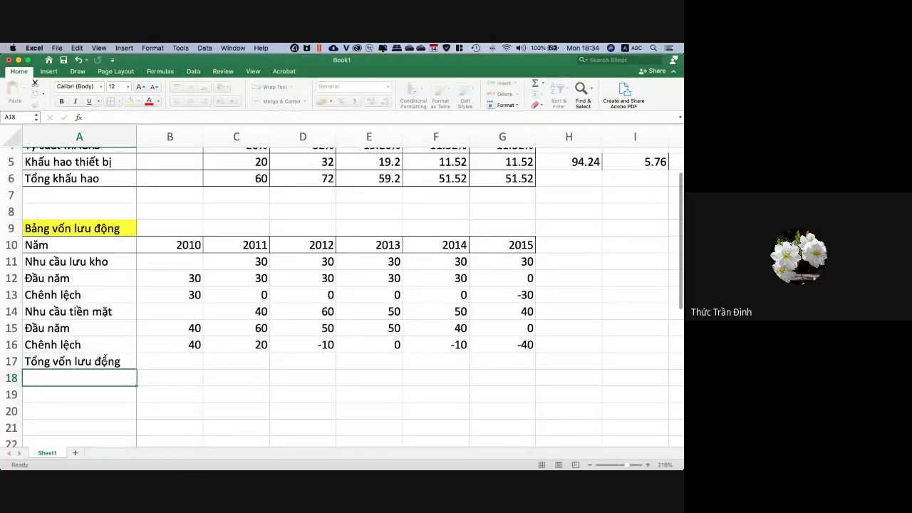
Calculate the 2010 total working capital in B17 with =B16+B13.
{"action": "left_click", "coordinate": [160, 366]}
{"action": "type", "text": "="}
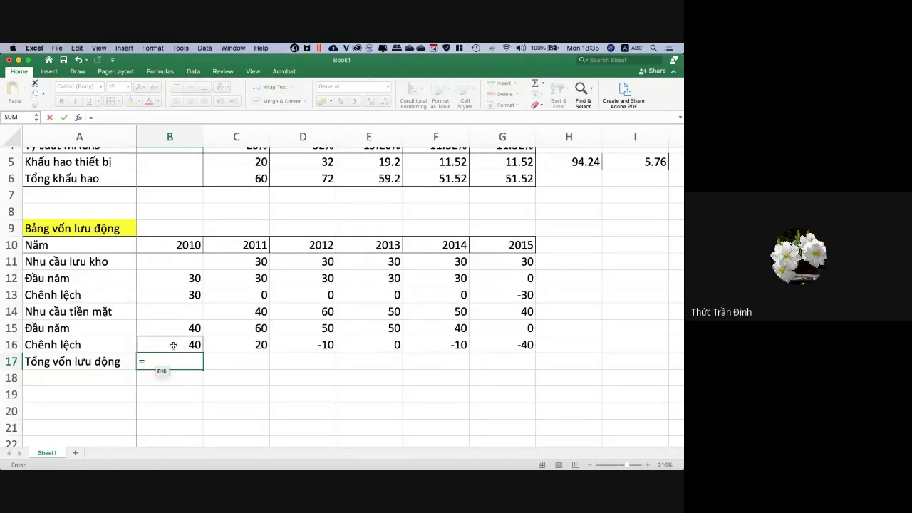
{"action": "left_click", "coordinate": [174, 344]}
{"action": "type", "text": "+"}
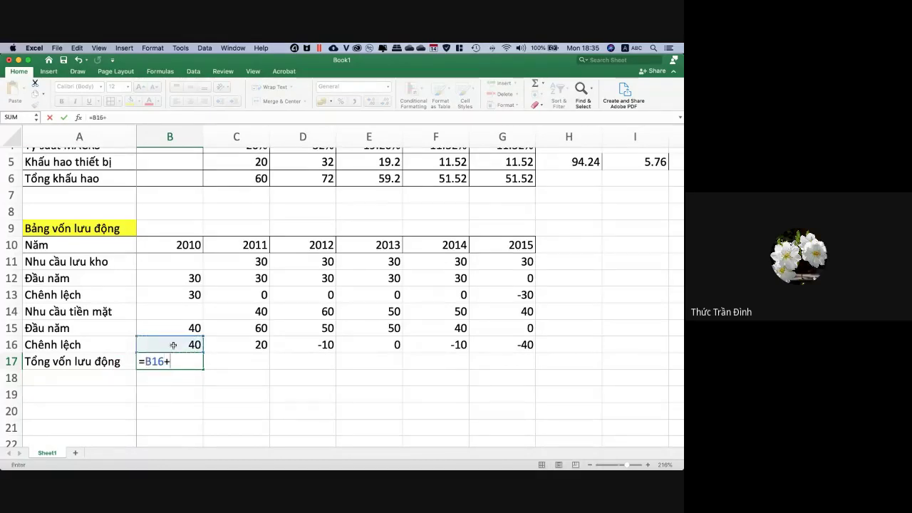
{"action": "left_click", "coordinate": [177, 295]}
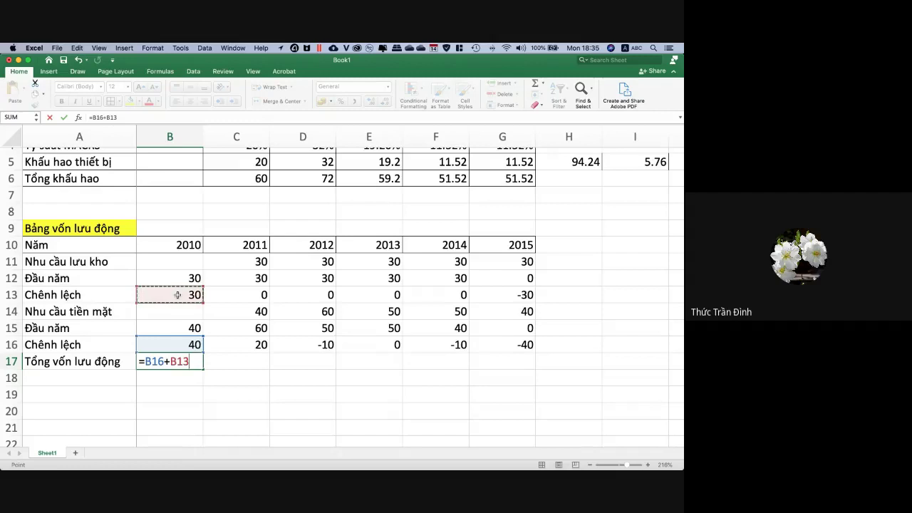
{"action": "key", "text": "Return"}
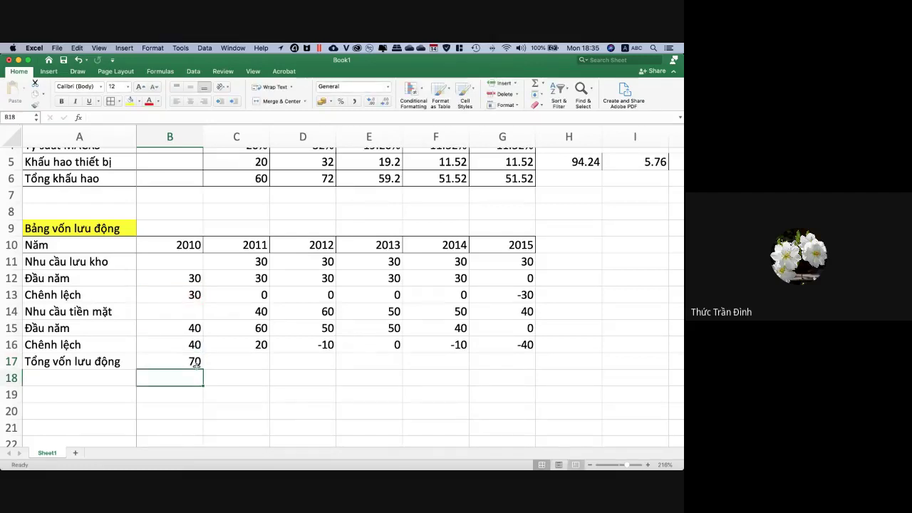
Fill the total formula from B17 across to 2015 in G17.
{"action": "left_click", "coordinate": [194, 363]}
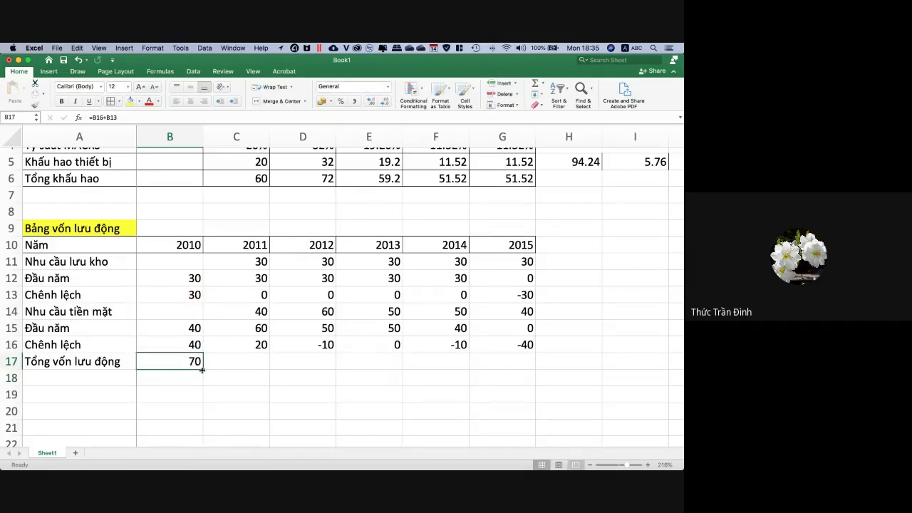
{"action": "left_click_drag", "start_coordinate": [203, 373], "coordinate": [526, 354]}
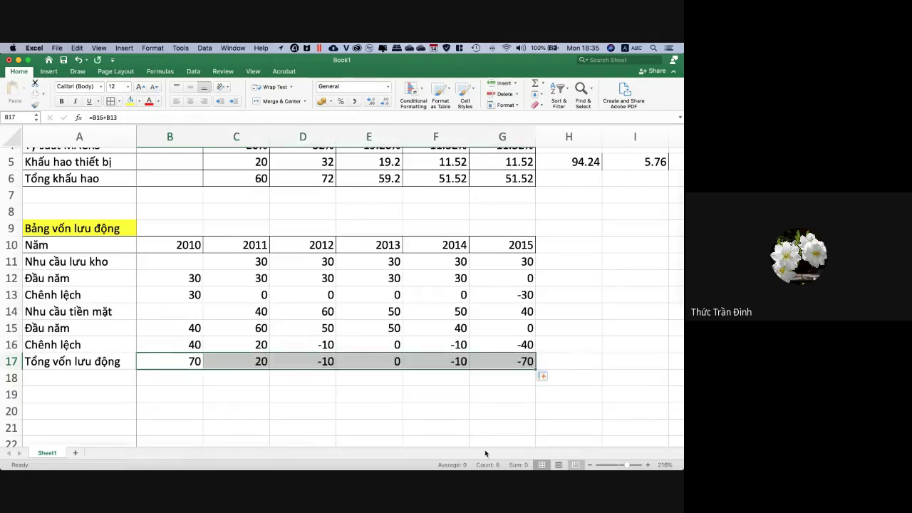
{"action": "left_click", "coordinate": [285, 413]}
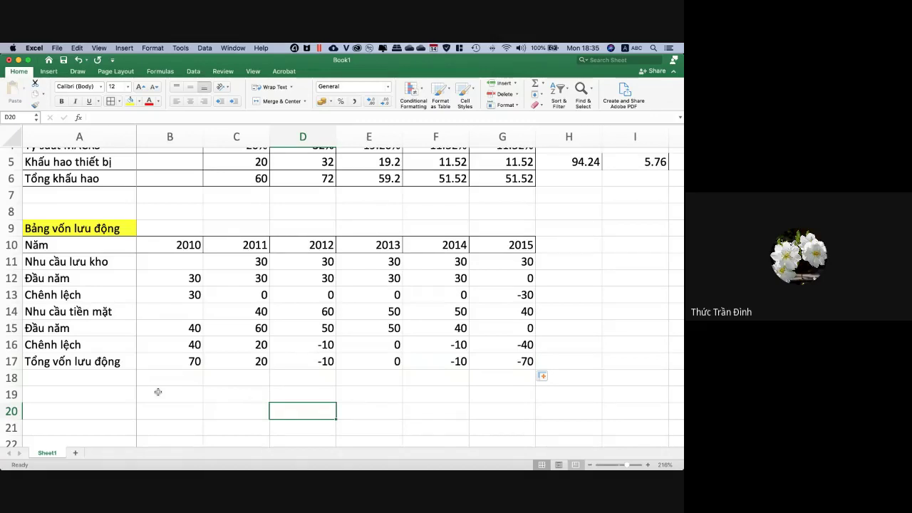
Change the label in A17 to "Tổng chênh lệch".
{"action": "left_click", "coordinate": [63, 362]}
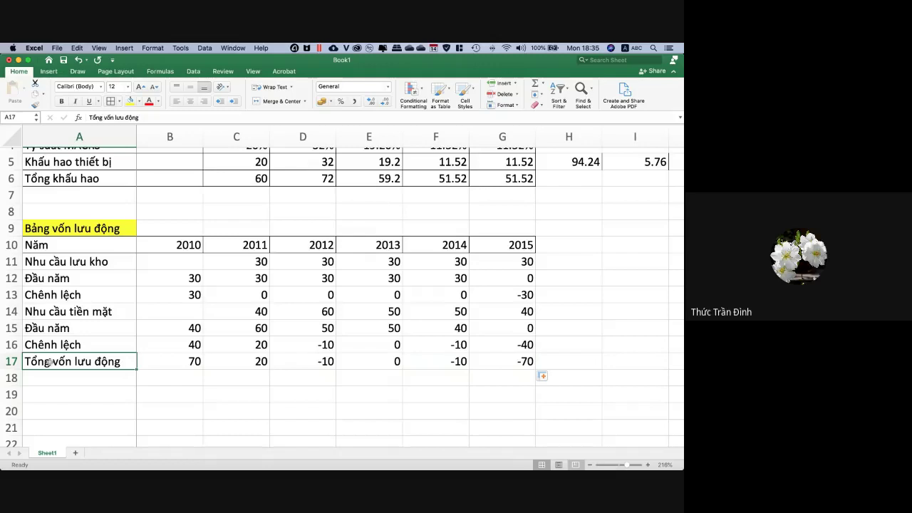
{"action": "type", "text": "Tổng chê"}
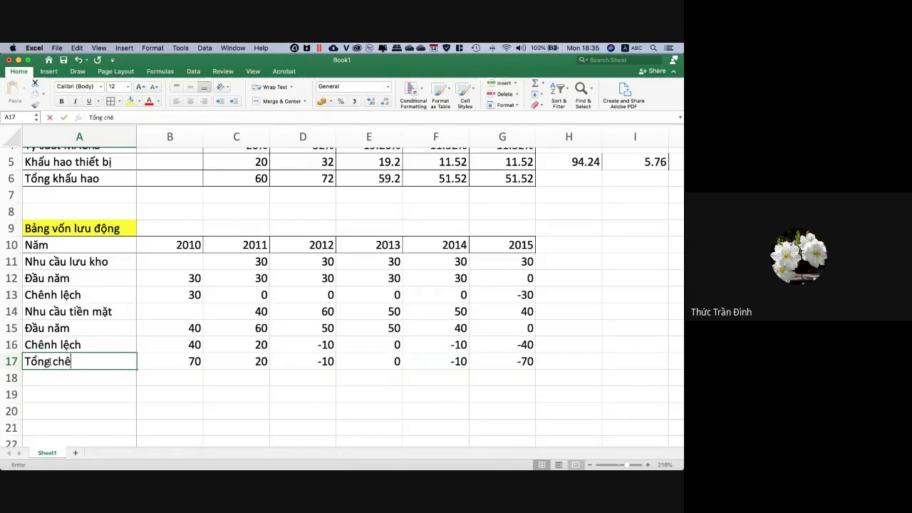
{"action": "type", "text": "nh lệ"}
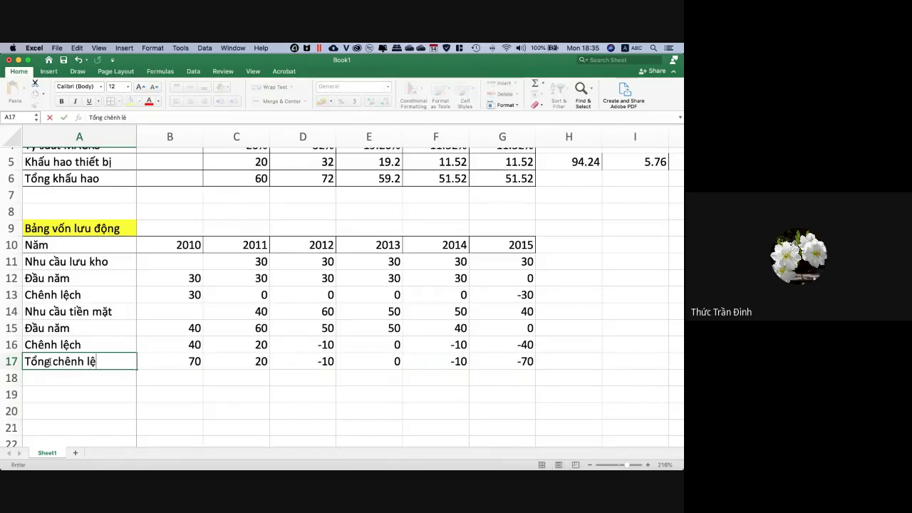
{"action": "type", "text": "ch"}
{"action": "key", "text": "Return"}
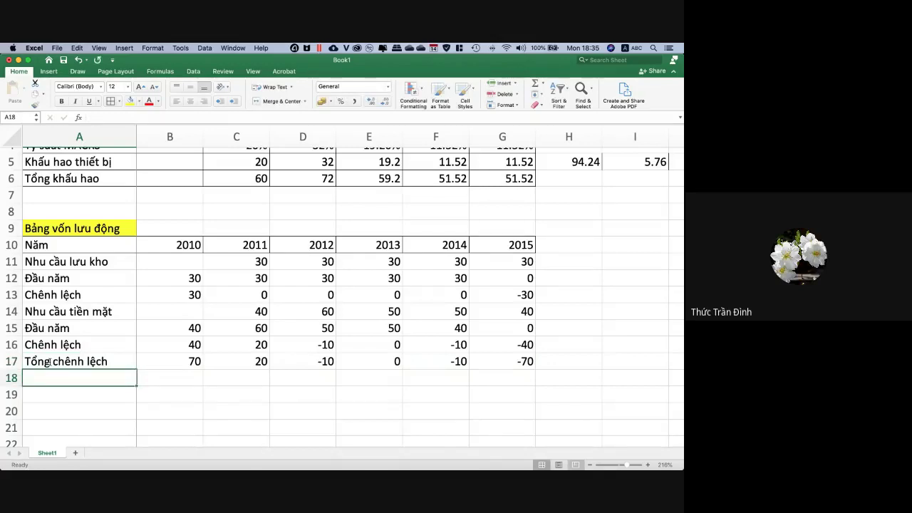
Label A18 "Ngân lưu VLD" and set the 2010 working capital cash flow in B18 to =-B17.
{"action": "type", "text": "Ngaân lưu V"}
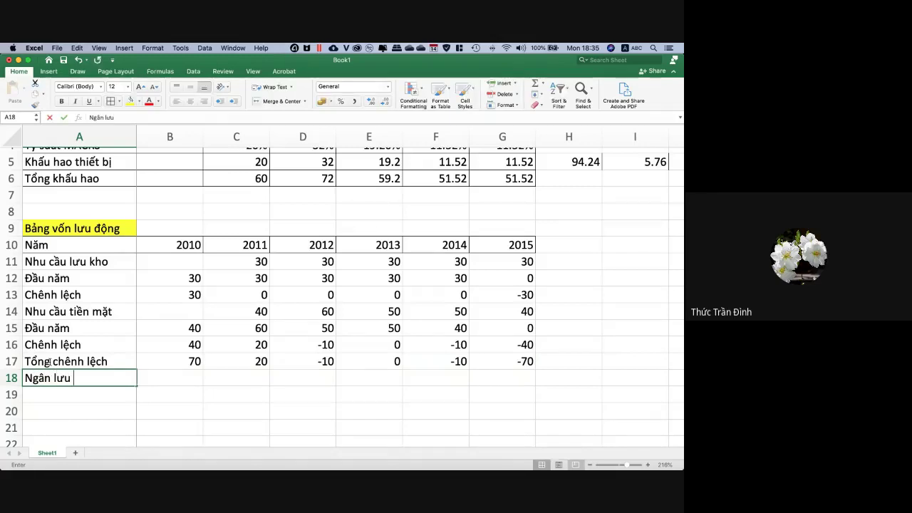
{"action": "type", "text": "LD"}
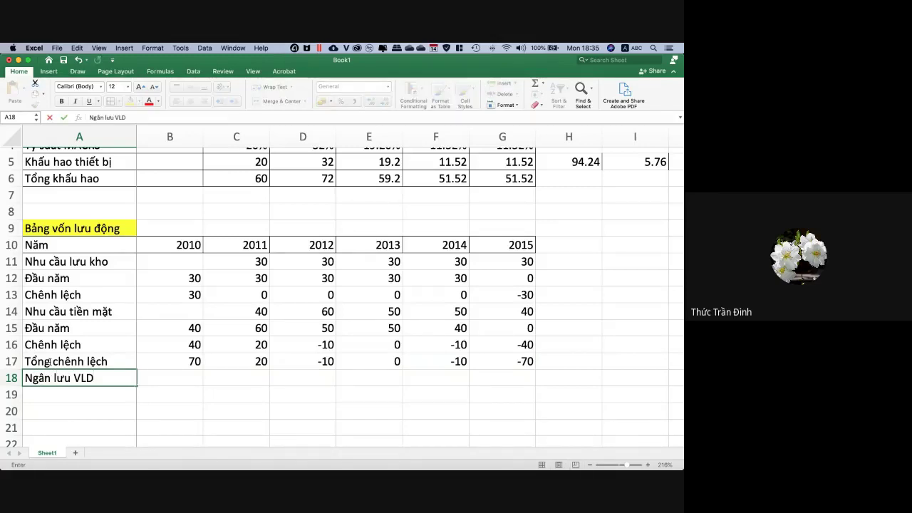
{"action": "key", "text": "Return"}
{"action": "left_click", "coordinate": [162, 378]}
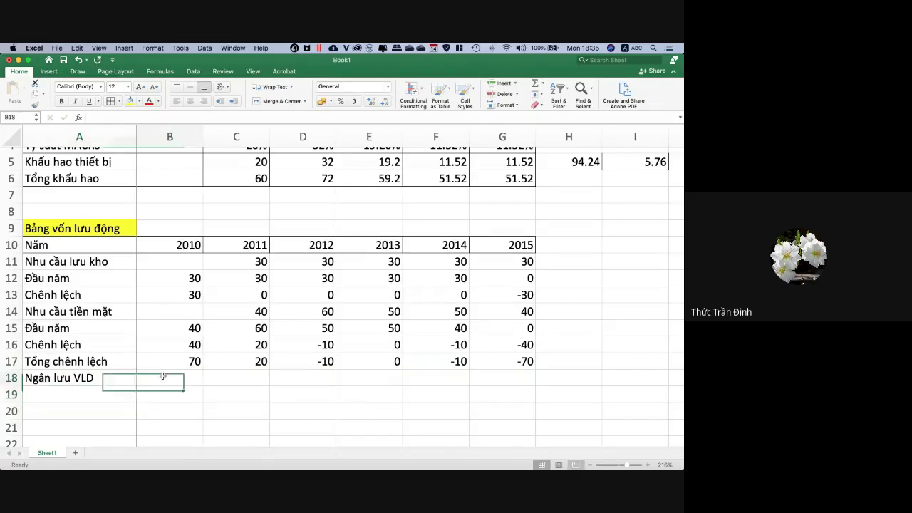
{"action": "type", "text": "="}
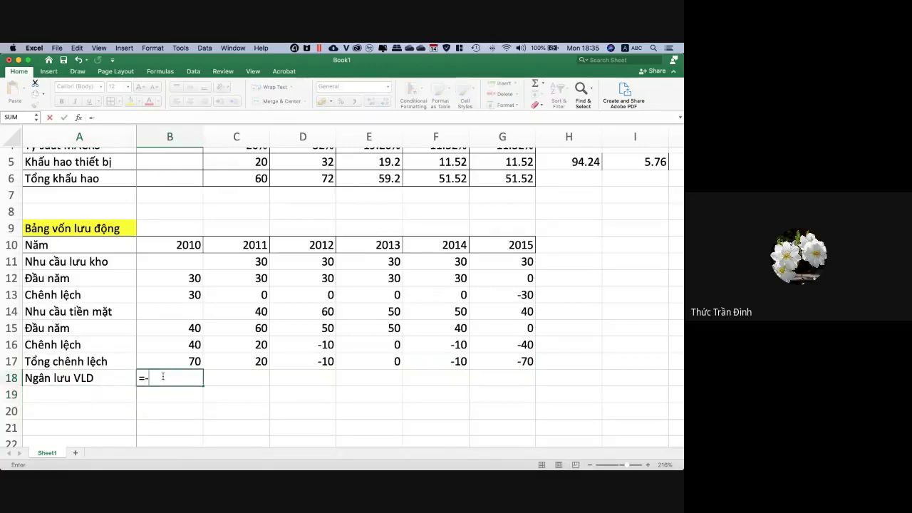
{"action": "type", "text": "-"}
{"action": "left_click", "coordinate": [170, 363]}
{"action": "key", "text": "Return"}
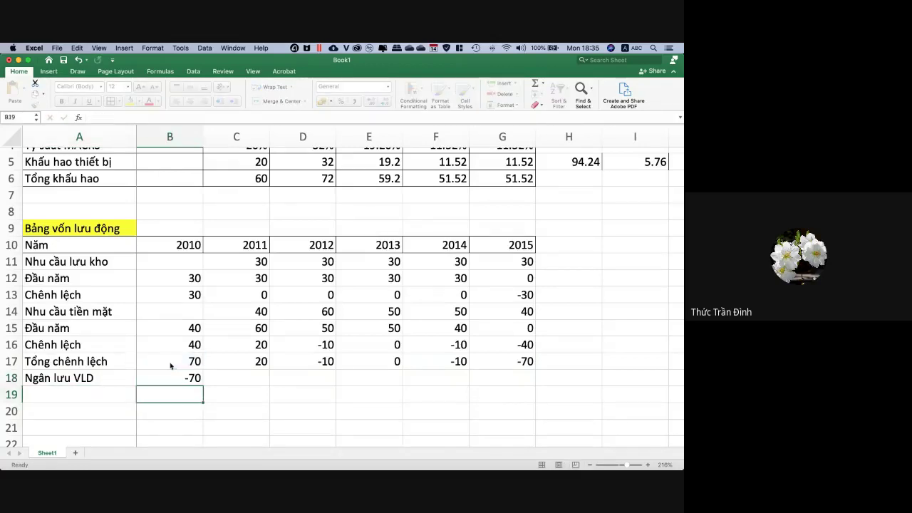
Fill the working capital cash flow formula from B18 across to 2015 in G18.
{"action": "left_click", "coordinate": [176, 377]}
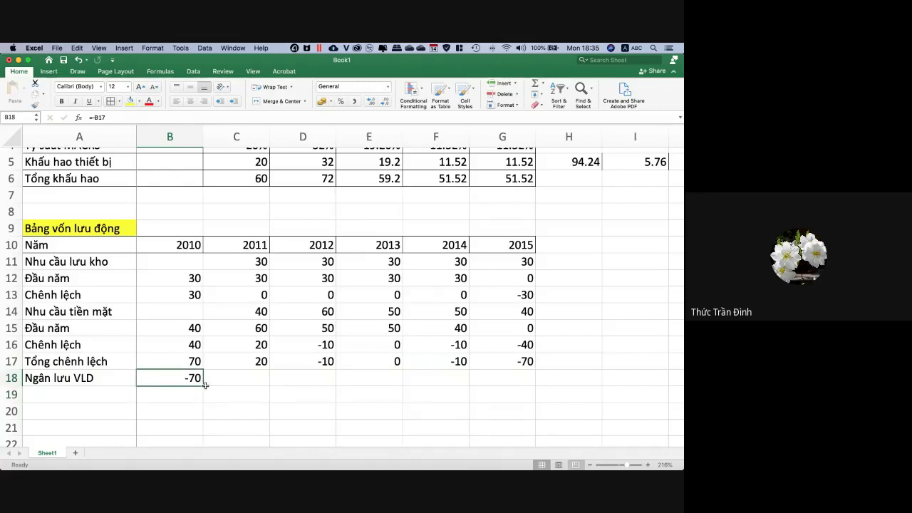
{"action": "left_click_drag", "start_coordinate": [203, 385], "coordinate": [506, 378]}
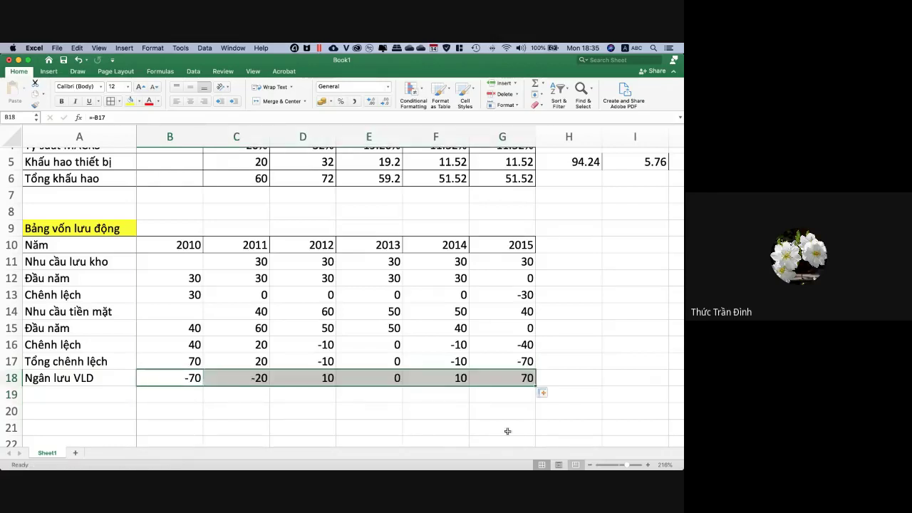
{"action": "left_click", "coordinate": [285, 420]}
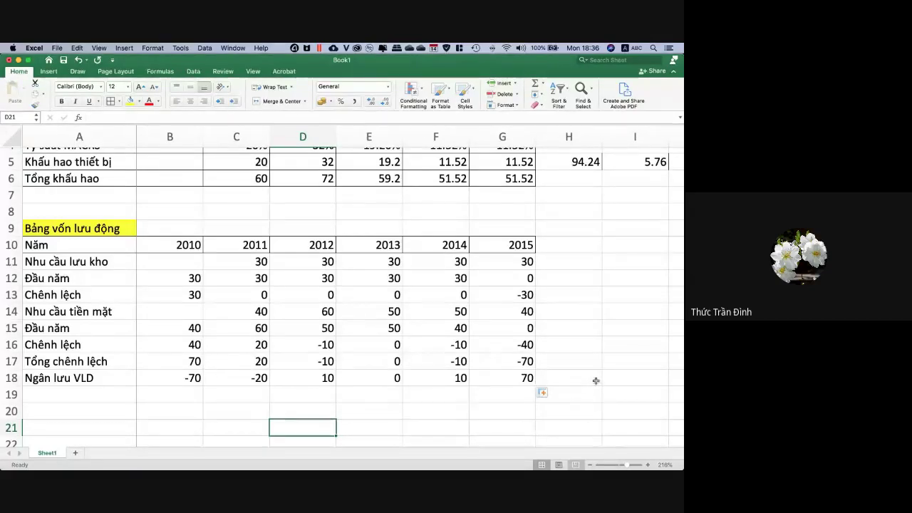
Check the working capital cash flows by summing B18:G18 in H18, and clear that cell.
{"action": "left_click", "coordinate": [596, 381]}
{"action": "type", "text": "="}
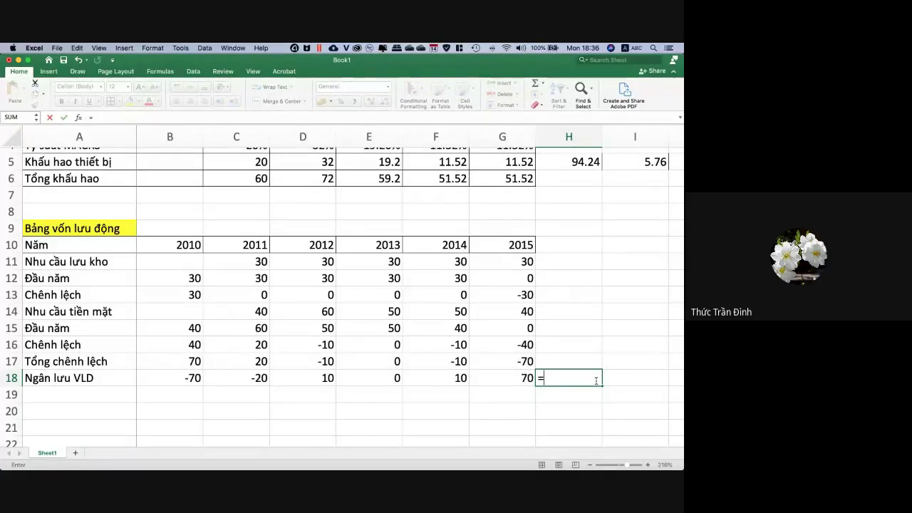
{"action": "type", "text": "sum("}
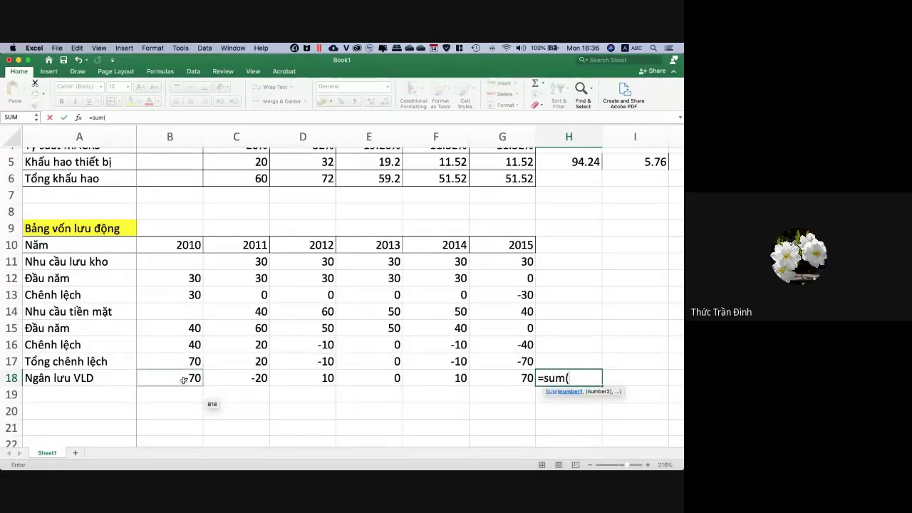
{"action": "left_click_drag", "start_coordinate": [180, 378], "coordinate": [517, 380]}
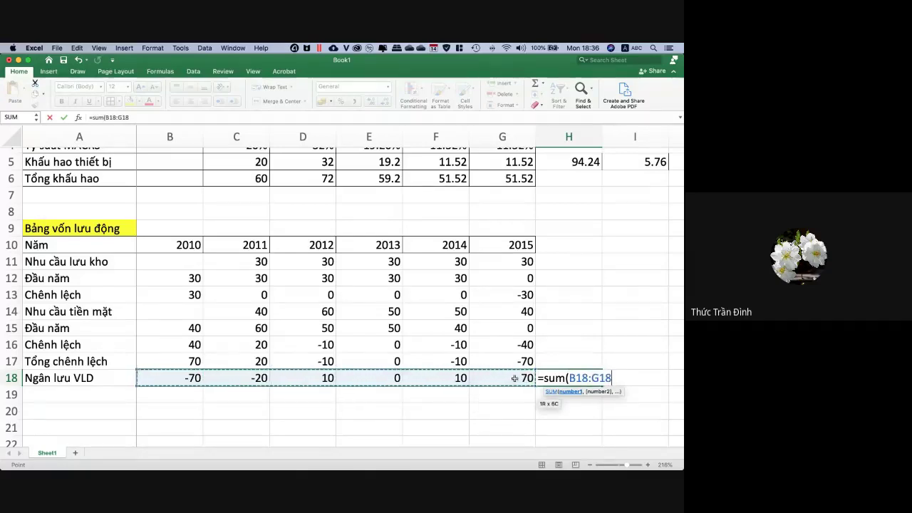
{"action": "key", "text": "Return"}
{"action": "left_click", "coordinate": [570, 376]}
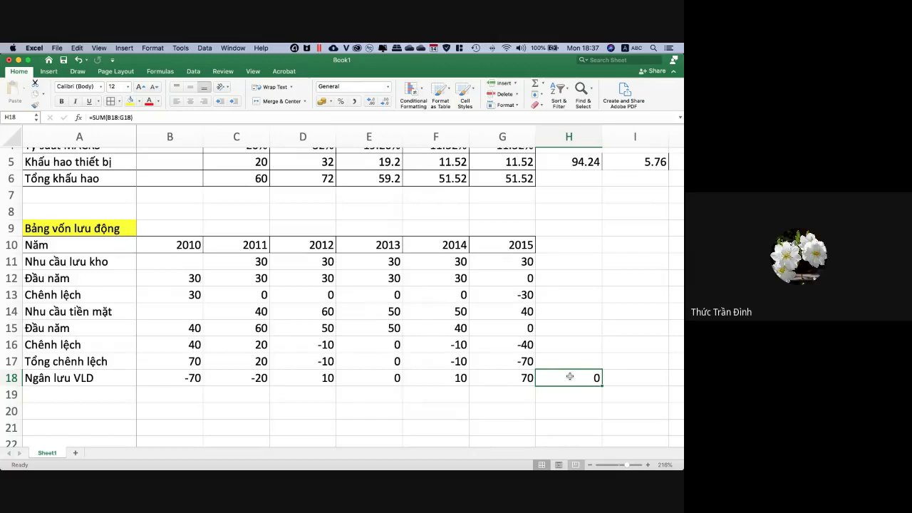
{"action": "key", "text": "Delete"}
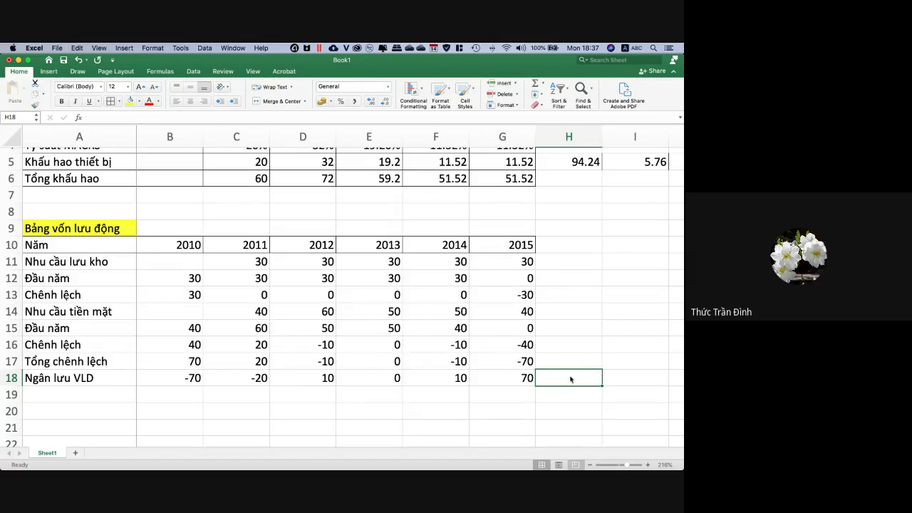
Apply borders to all cells of the working capital table, A10:G18.
{"action": "left_click", "coordinate": [533, 393]}
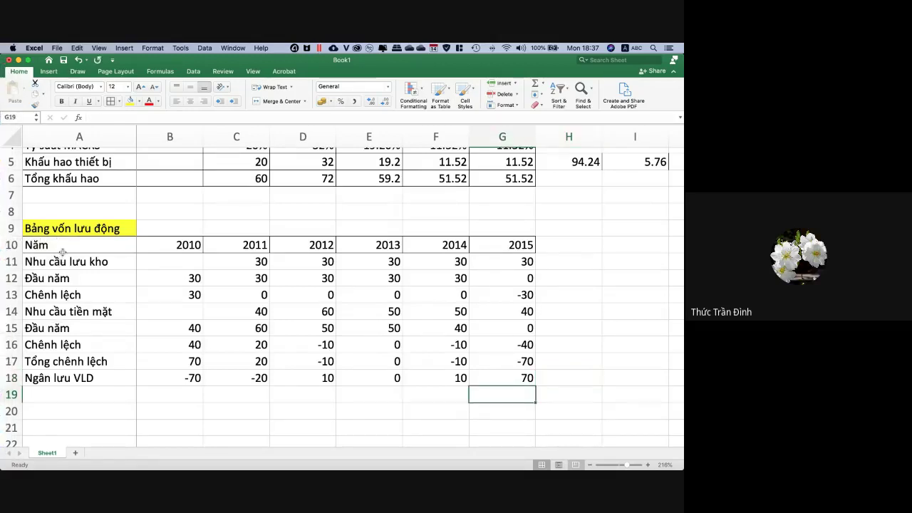
{"action": "left_click_drag", "start_coordinate": [64, 252], "coordinate": [488, 371]}
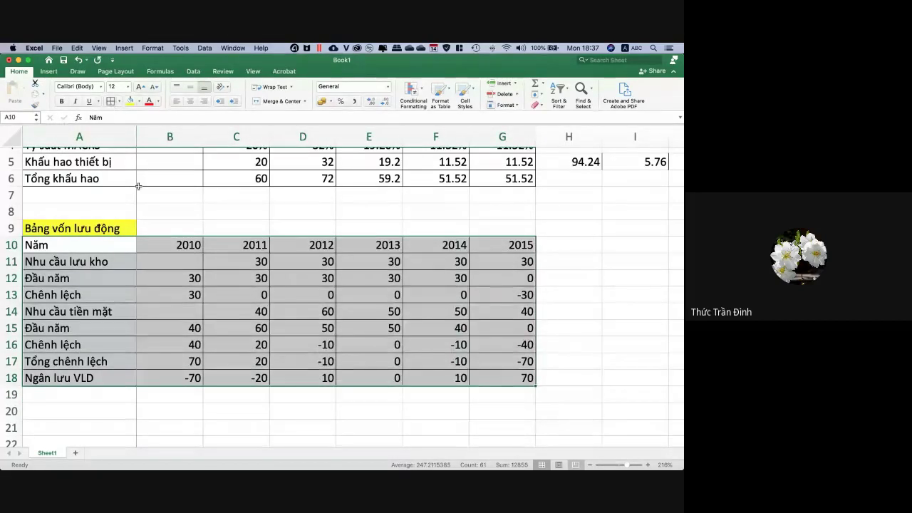
{"action": "left_click", "coordinate": [191, 332]}
Highlight the entire "Ngân lưu VLD" row 18 with yellow fill.
{"action": "left_click", "coordinate": [14, 378]}
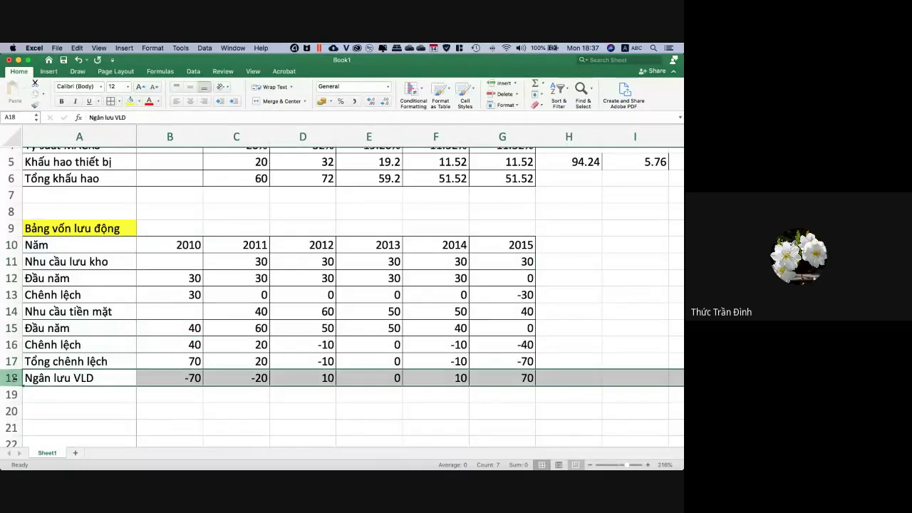
{"action": "left_click", "coordinate": [131, 101]}
{"action": "scroll", "coordinate": [214, 248], "scroll_direction": "up", "scroll_amount": 3}
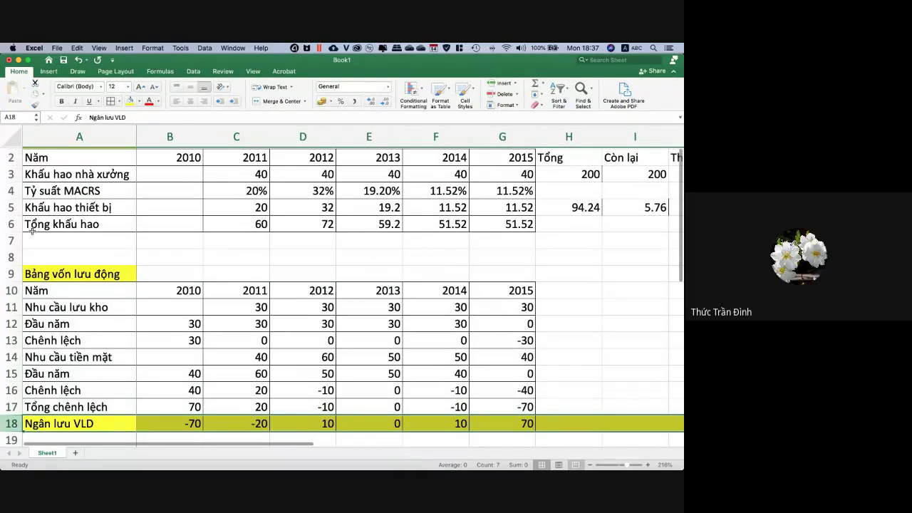
{"action": "scroll", "coordinate": [214, 271], "scroll_direction": "down", "scroll_amount": 5}
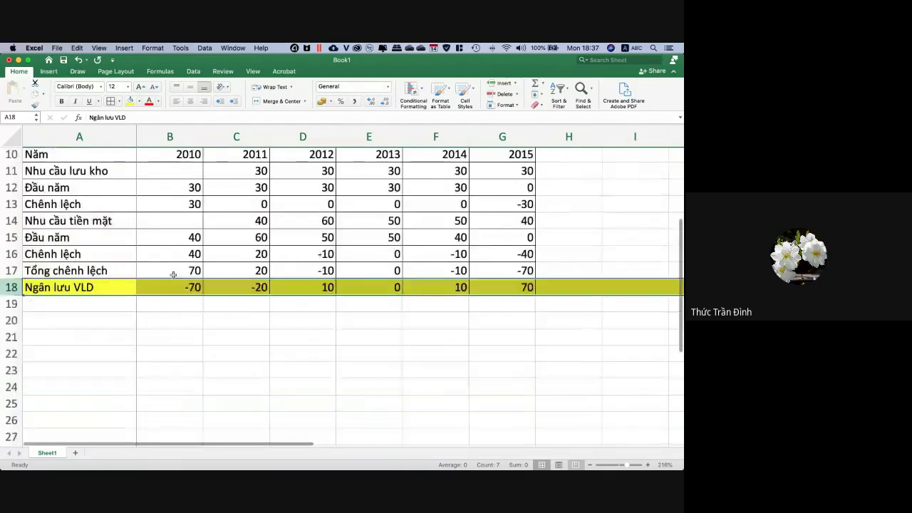
{"action": "left_click", "coordinate": [101, 319]}
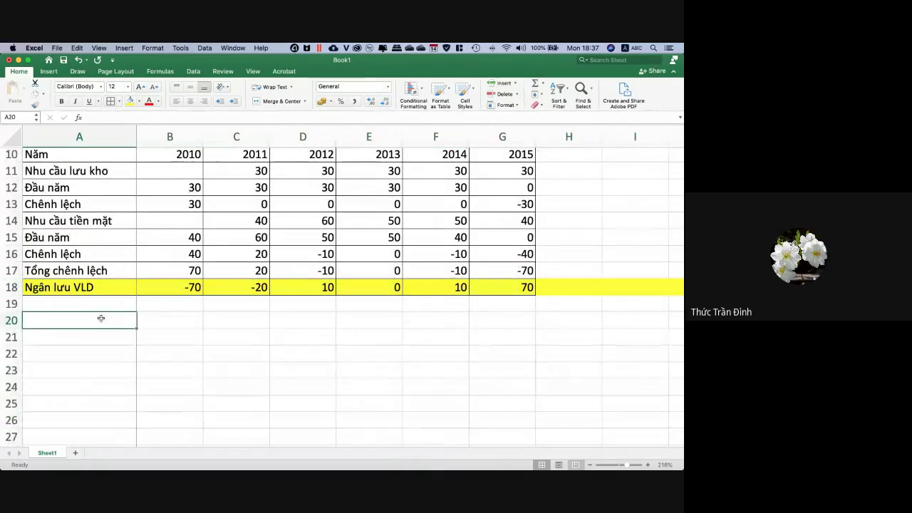
Switch to Giao trinh QTDA.pdf in Acrobat and look up the new store's yearly revenue and cost table.
{"action": "key", "text": "super+Tab"}
{"action": "scroll", "coordinate": [330, 300], "scroll_direction": "down", "scroll_amount": 5}
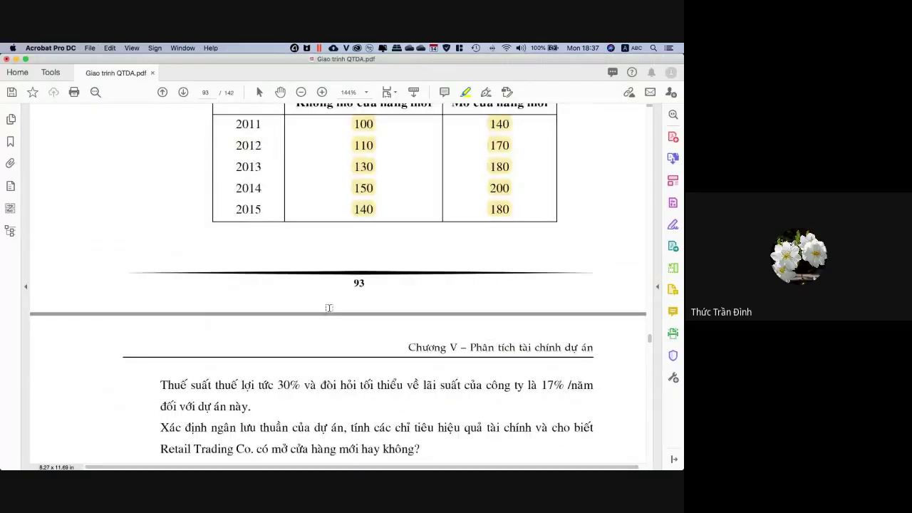
{"action": "scroll", "coordinate": [329, 308], "scroll_direction": "up", "scroll_amount": 3}
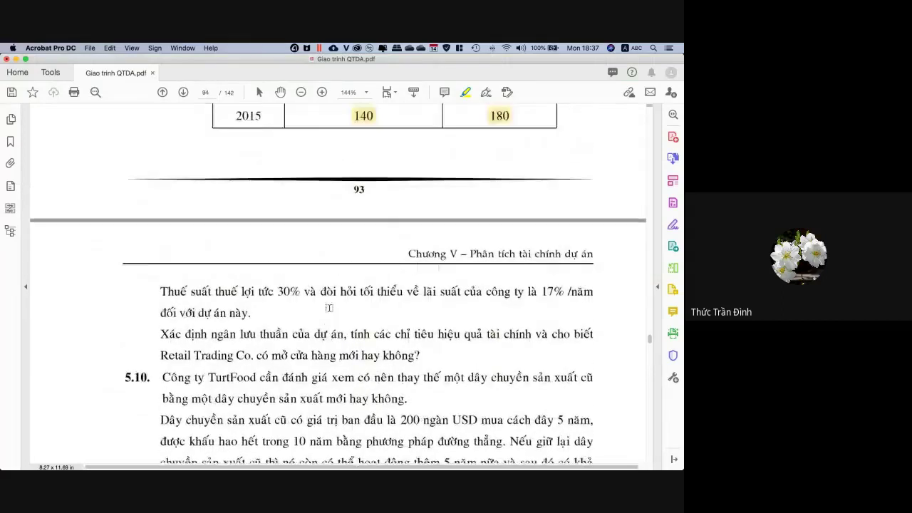
{"action": "scroll", "coordinate": [329, 307], "scroll_direction": "up", "scroll_amount": 8}
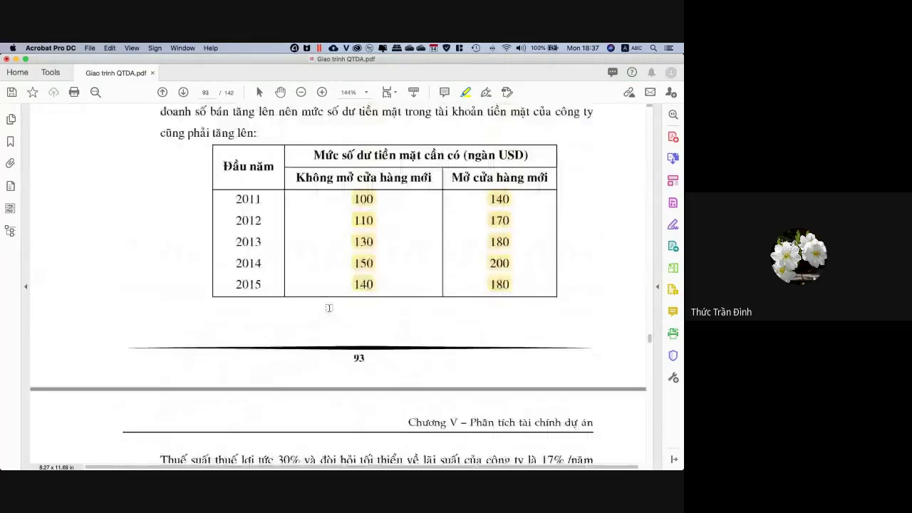
{"action": "scroll", "coordinate": [329, 308], "scroll_direction": "up", "scroll_amount": 1}
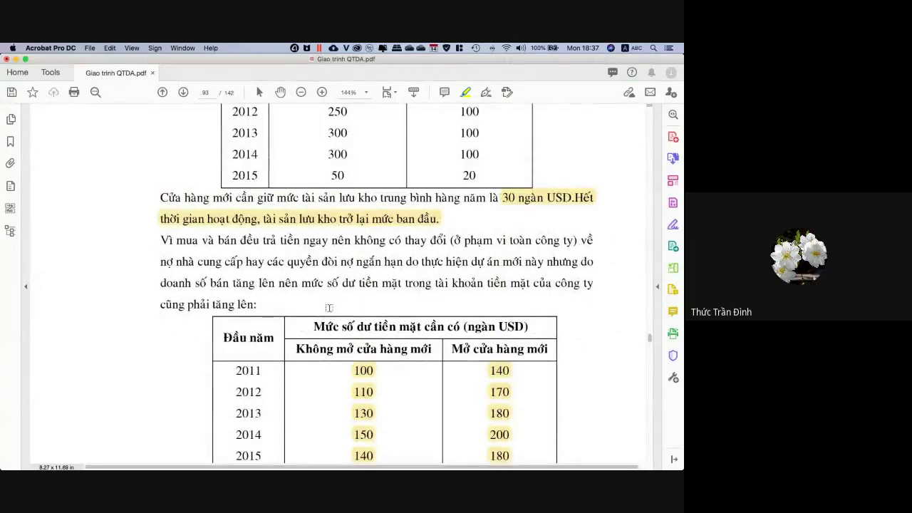
{"action": "scroll", "coordinate": [329, 308], "scroll_direction": "up", "scroll_amount": 7}
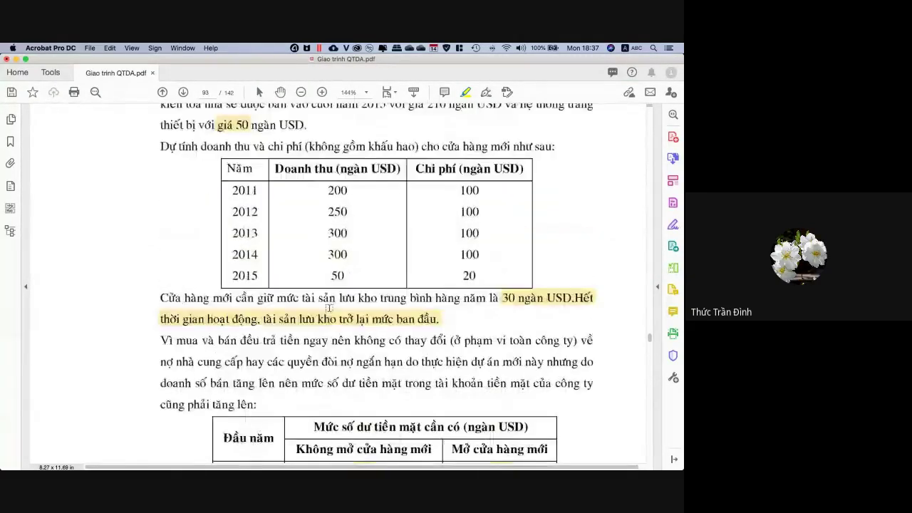
Switch back to the Excel workbook, title a new table "Bảng ngân lưu ICF" in A20, and fill that cell yellow.
{"action": "scroll", "coordinate": [330, 308], "scroll_direction": "down", "scroll_amount": 3}
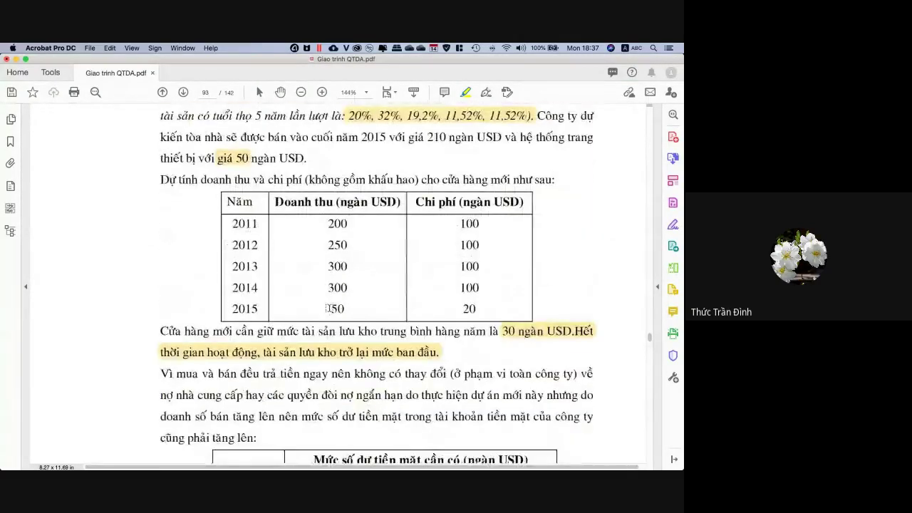
{"action": "key", "text": "super+Tab"}
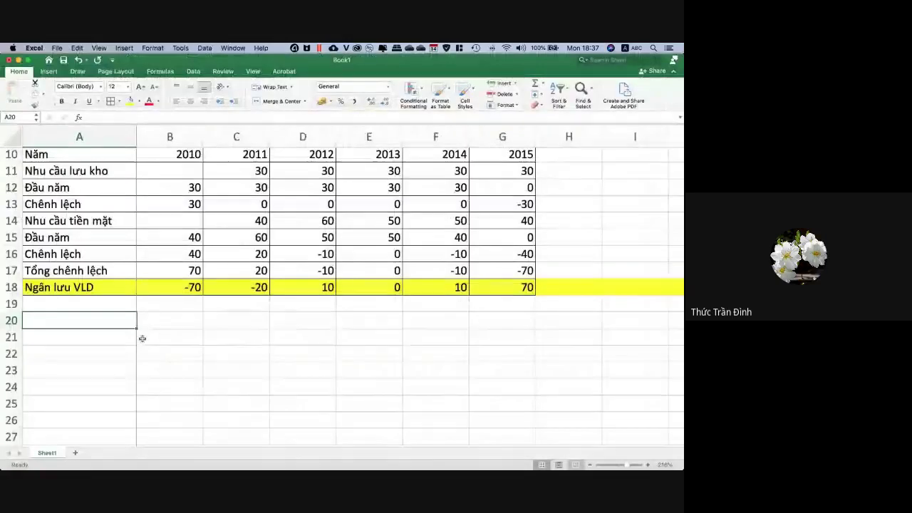
{"action": "type", "text": "Bảng"}
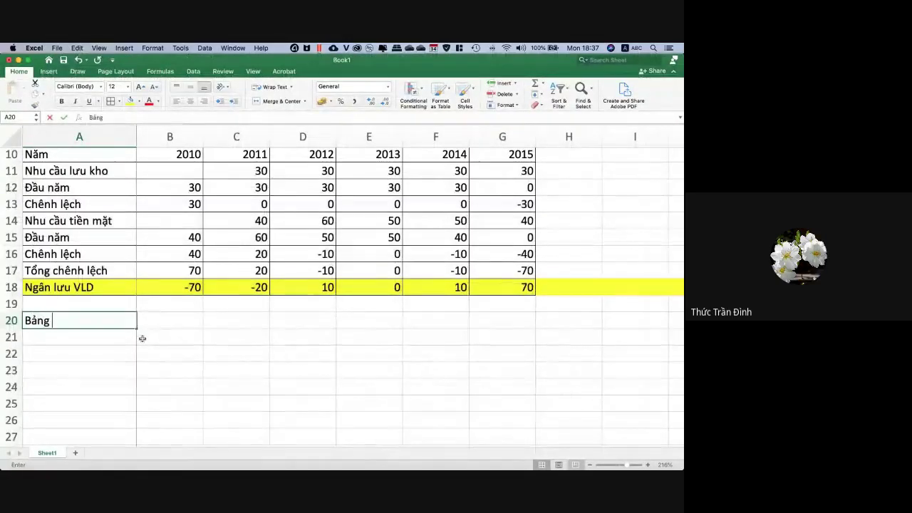
{"action": "type", "text": " ngâ"}
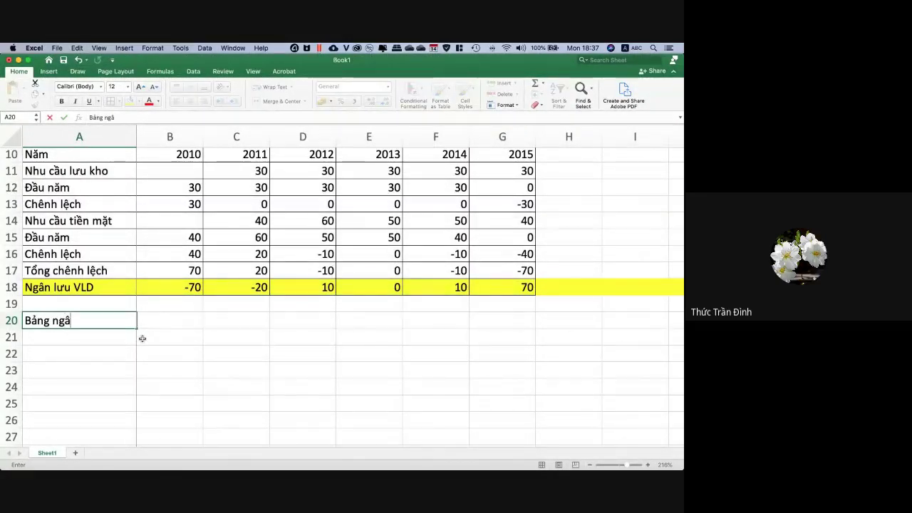
{"action": "type", "text": "n lưu IC"}
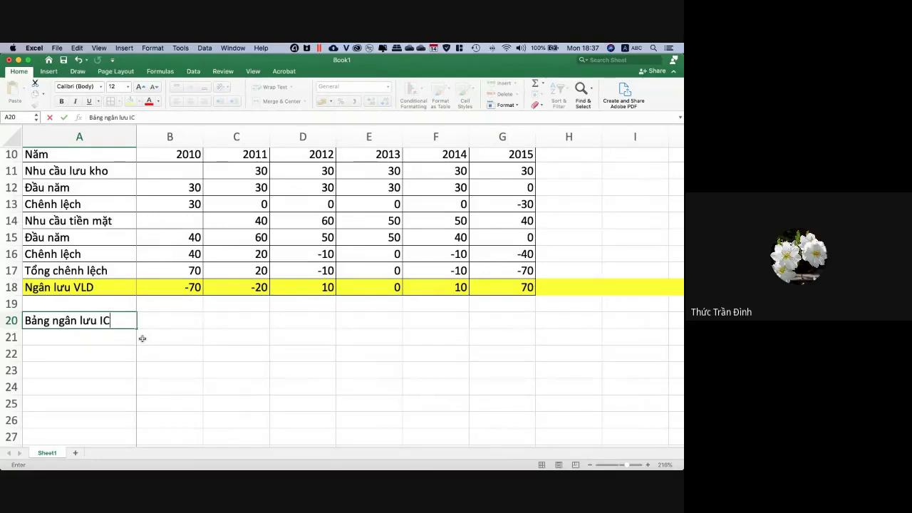
{"action": "type", "text": "F"}
{"action": "key", "text": "Return"}
{"action": "left_click", "coordinate": [125, 323]}
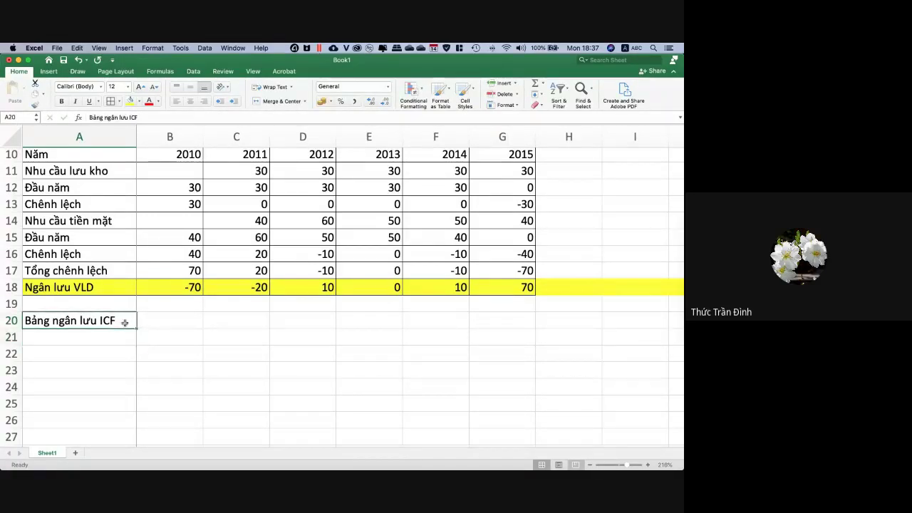
{"action": "left_click", "coordinate": [130, 100]}
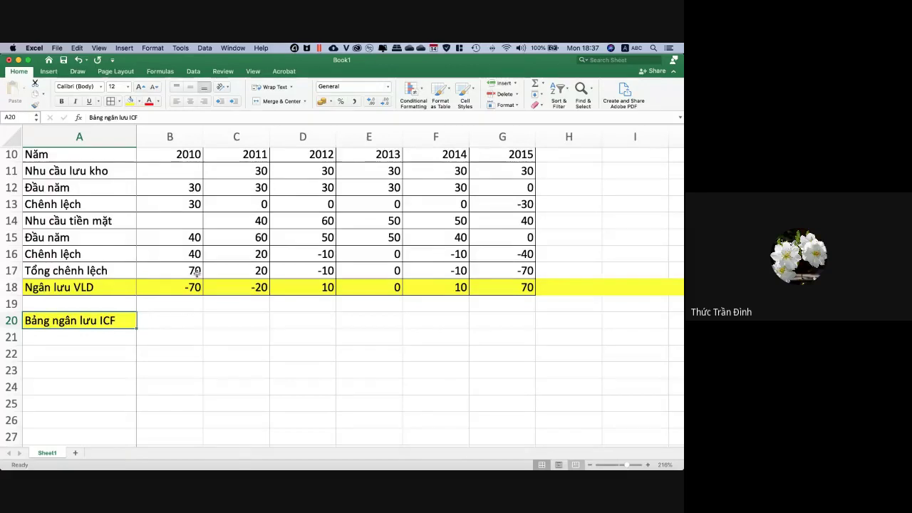
Copy the year header row A10:G10 of the working capital table to A21 under the new title.
{"action": "scroll", "coordinate": [196, 273], "scroll_direction": "up", "scroll_amount": 2}
{"action": "left_click_drag", "start_coordinate": [122, 188], "coordinate": [520, 188]}
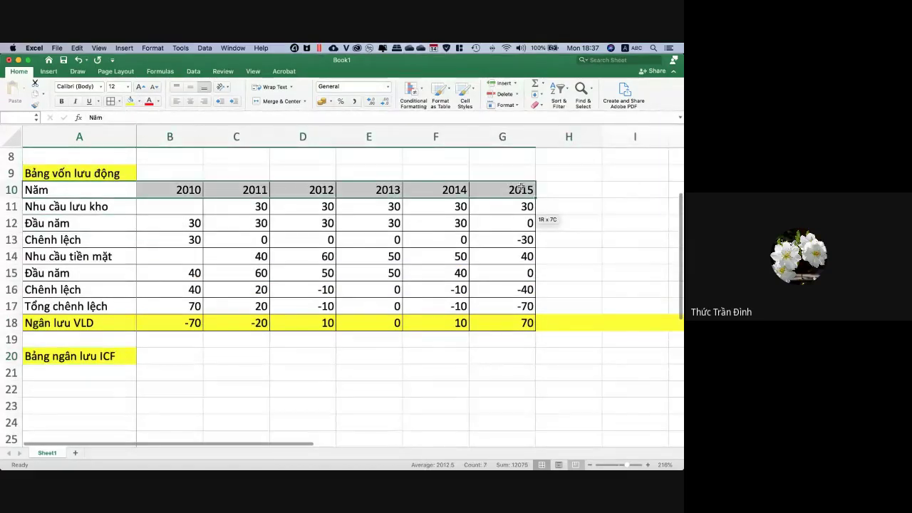
{"action": "left_click", "coordinate": [121, 376]}
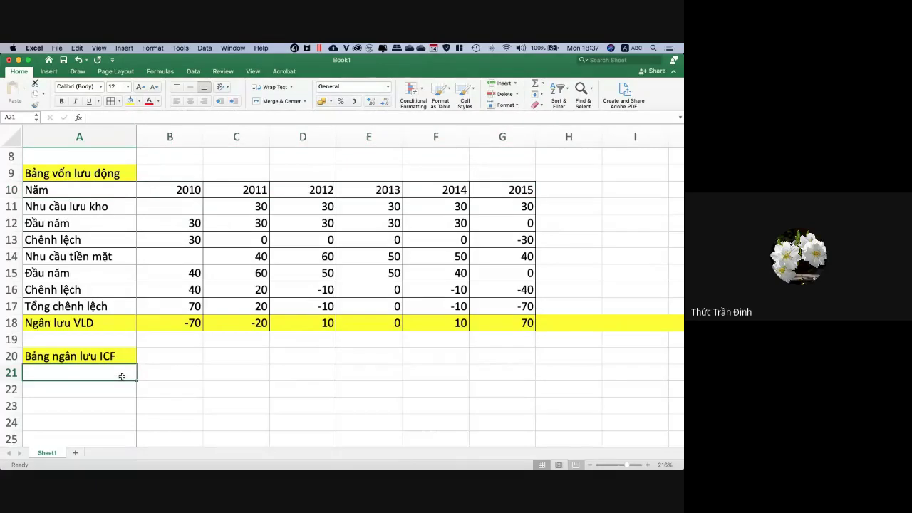
{"action": "left_click_drag", "start_coordinate": [97, 193], "coordinate": [491, 197]}
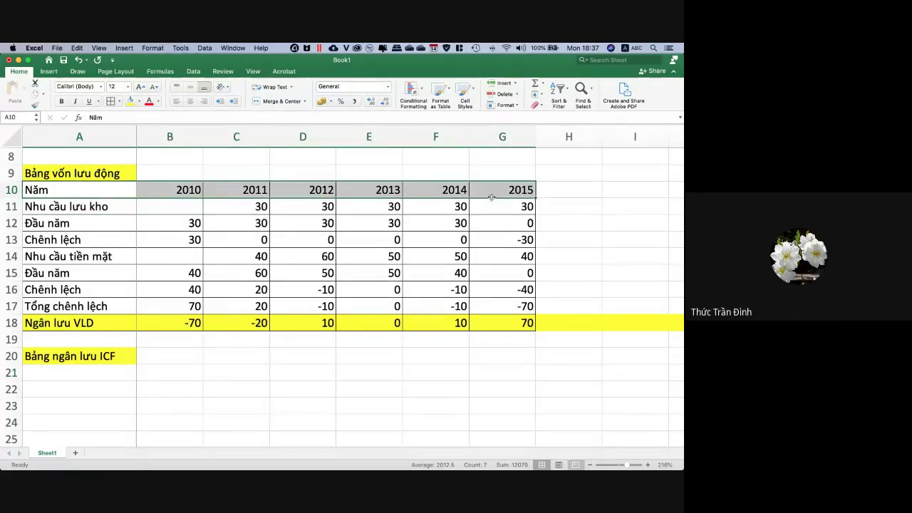
{"action": "key", "text": "super+c"}
{"action": "left_click", "coordinate": [90, 372]}
{"action": "key", "text": "super+v"}
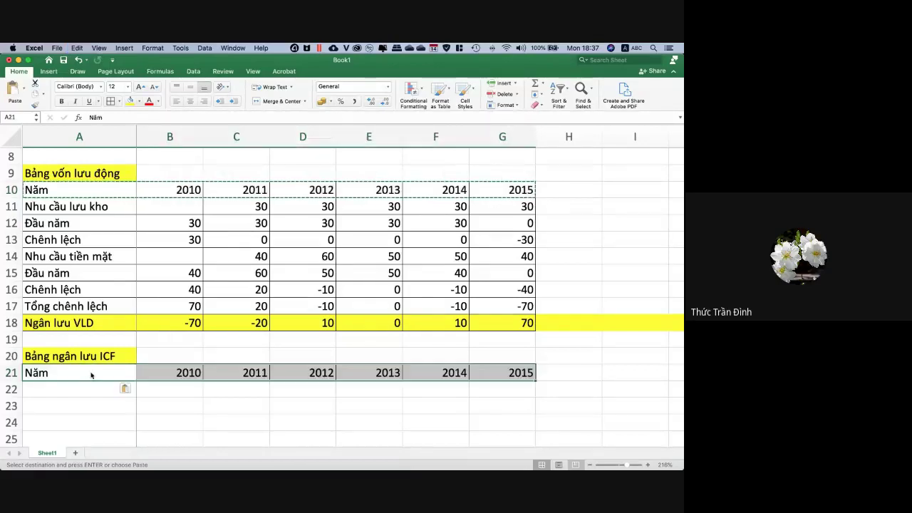
Enter the investment row labels "Đầu tư nhà xưởng" in A22 and "Đầu tư thiết bị" in A23.
{"action": "scroll", "coordinate": [211, 377], "scroll_direction": "down", "scroll_amount": 4}
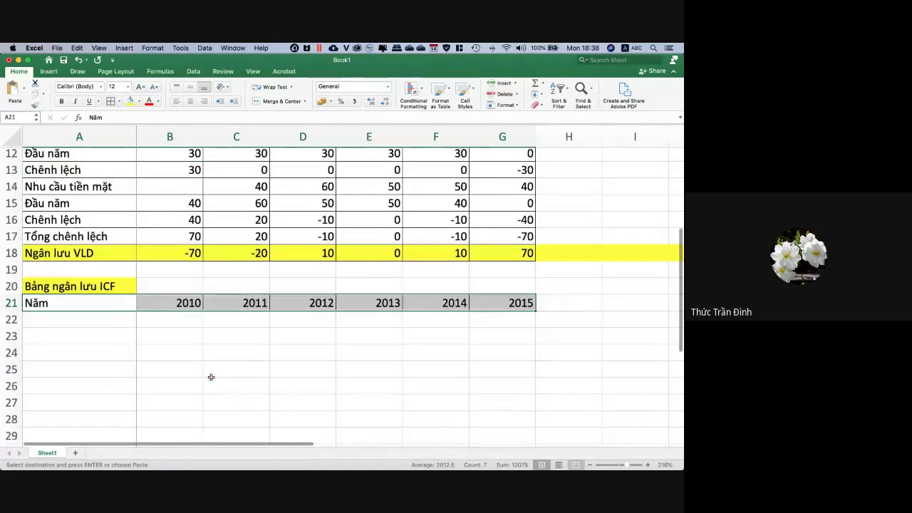
{"action": "left_click", "coordinate": [106, 321]}
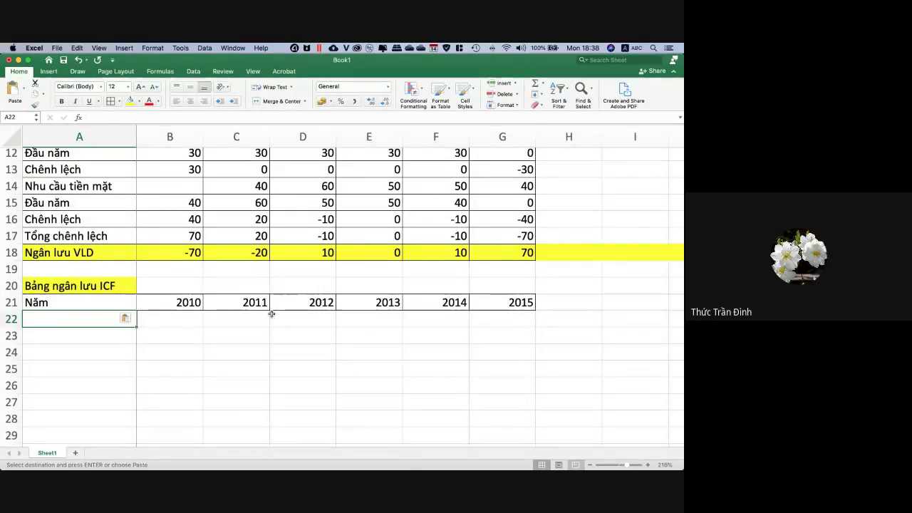
{"action": "type", "text": "Đầu "}
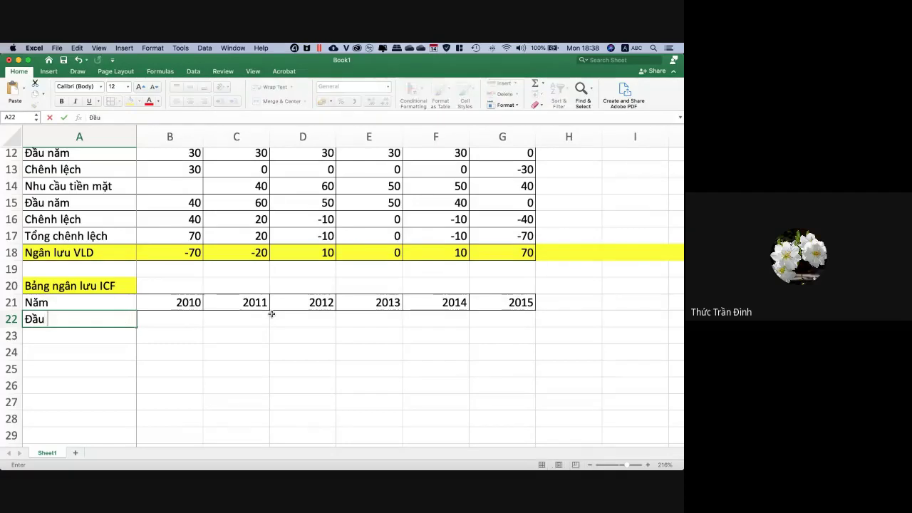
{"action": "type", "text": "tư nh"}
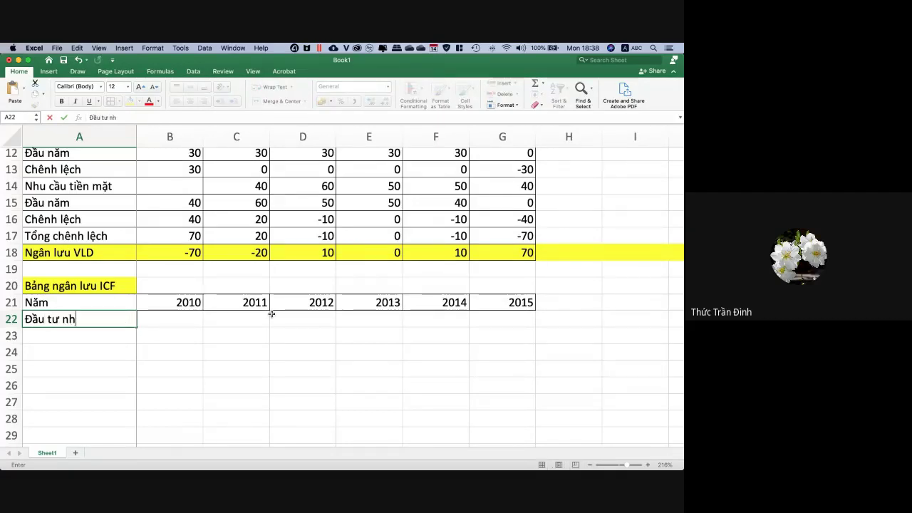
{"action": "type", "text": "à xưởng"}
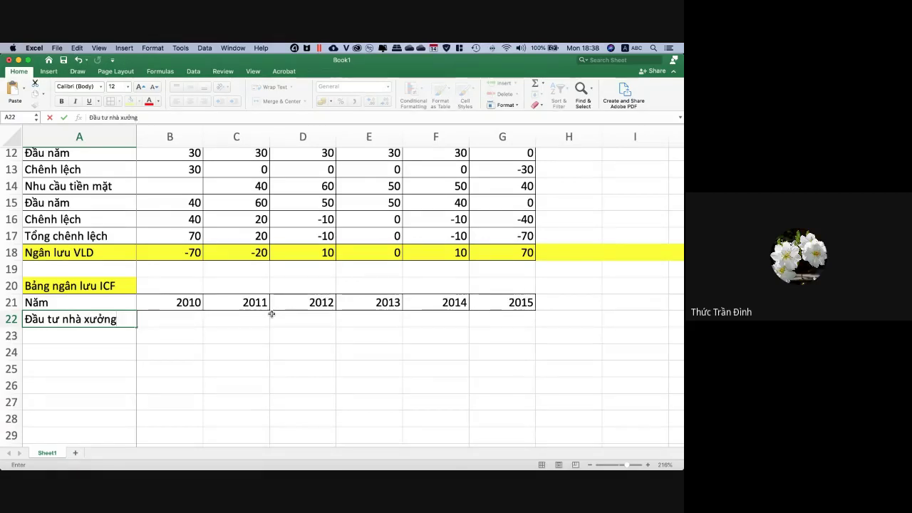
{"action": "key", "text": "Return"}
{"action": "type", "text": "Đ"}
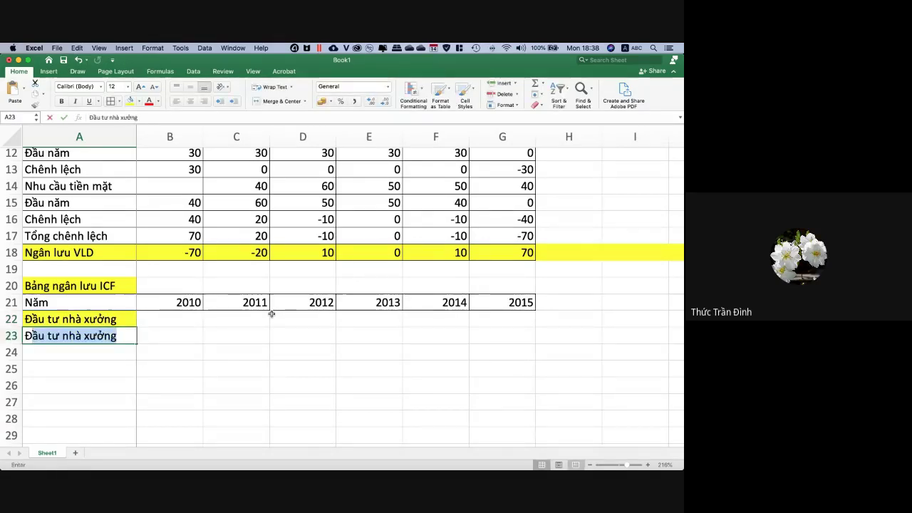
{"action": "type", "text": "ầu "}
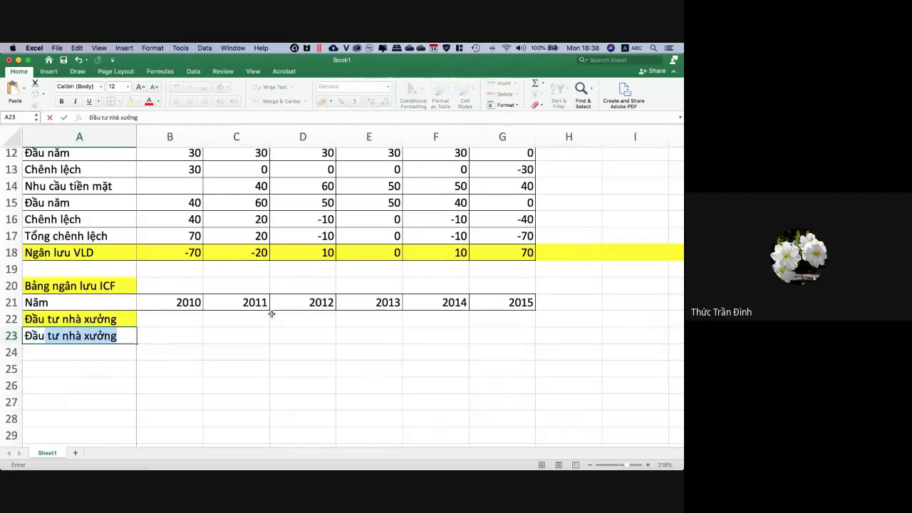
{"action": "type", "text": "tư thiết "}
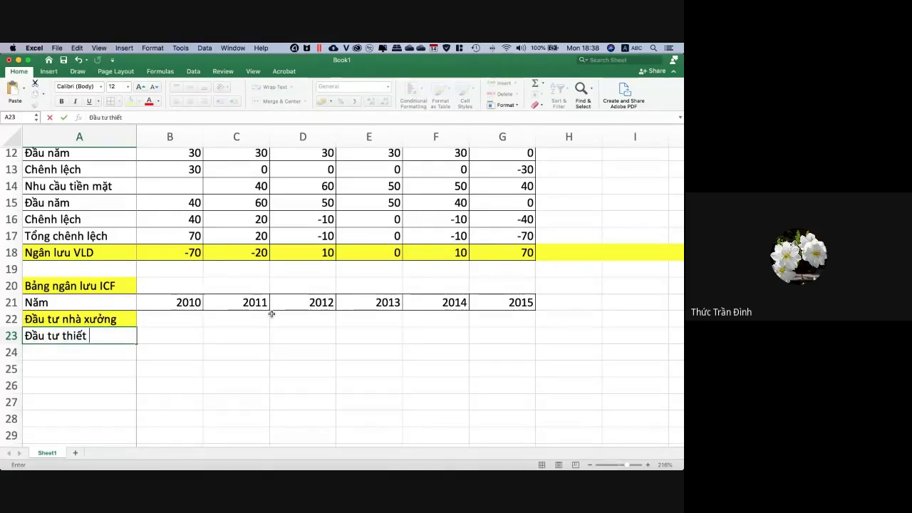
{"action": "type", "text": "bị"}
{"action": "key", "text": "Return"}
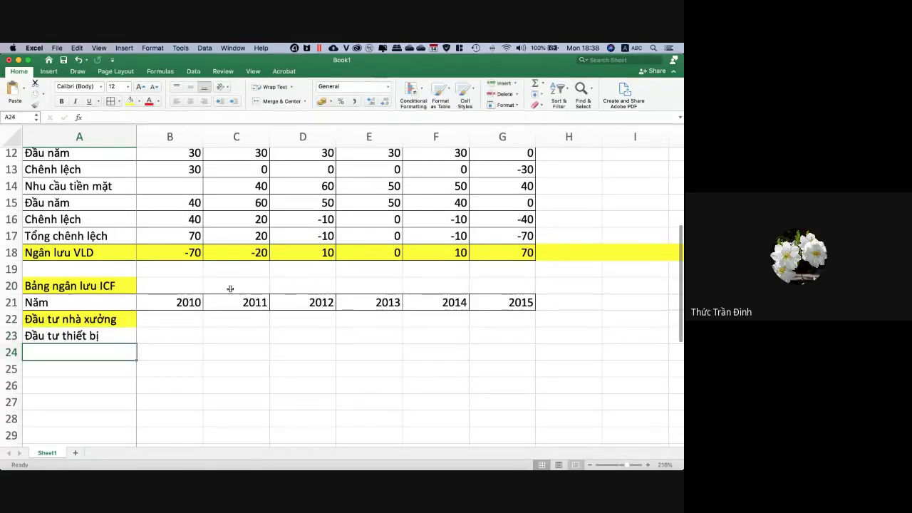
Remove the yellow fill from the "Đầu tư nhà xưởng" label in A22.
{"action": "left_click", "coordinate": [126, 318]}
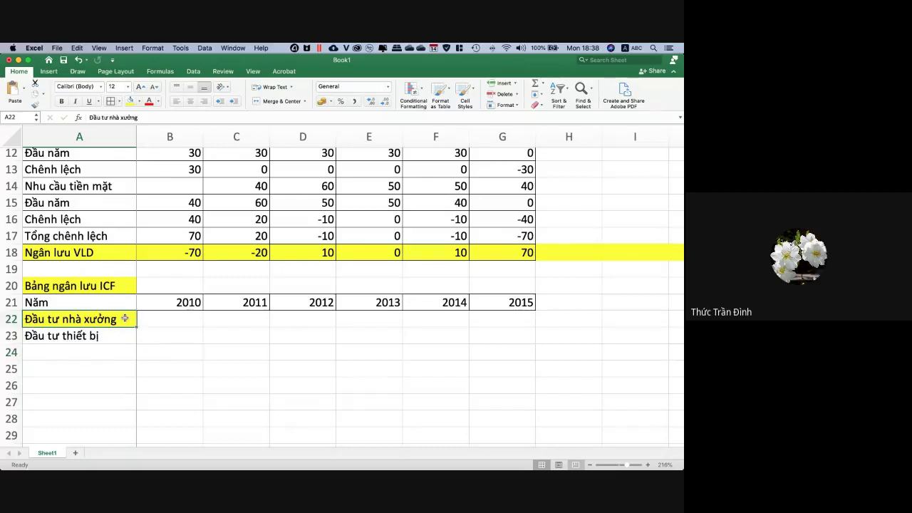
{"action": "left_click", "coordinate": [140, 102]}
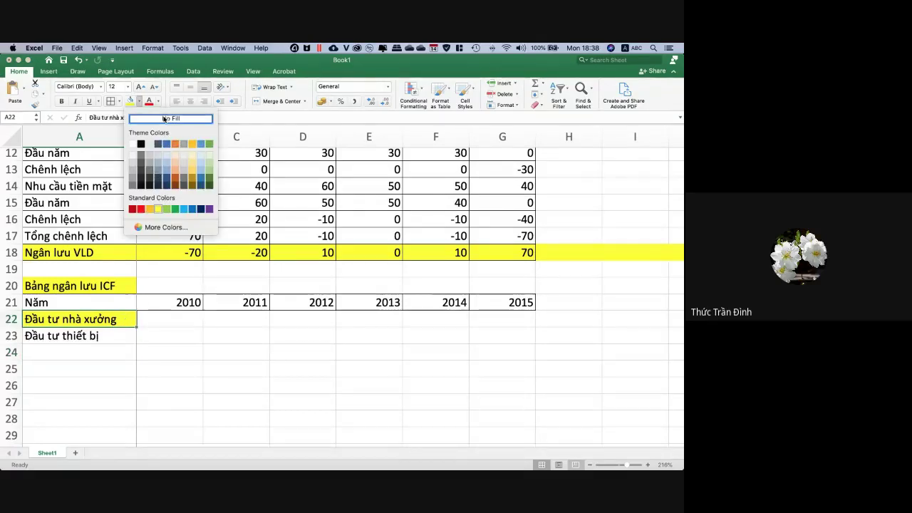
{"action": "left_click", "coordinate": [164, 119]}
Look up the store and equipment costs in Giao trinh QTDA.pdf and enter the 2010 investments in Excel: -400 in B22 and -100 in B23.
{"action": "left_click", "coordinate": [192, 321]}
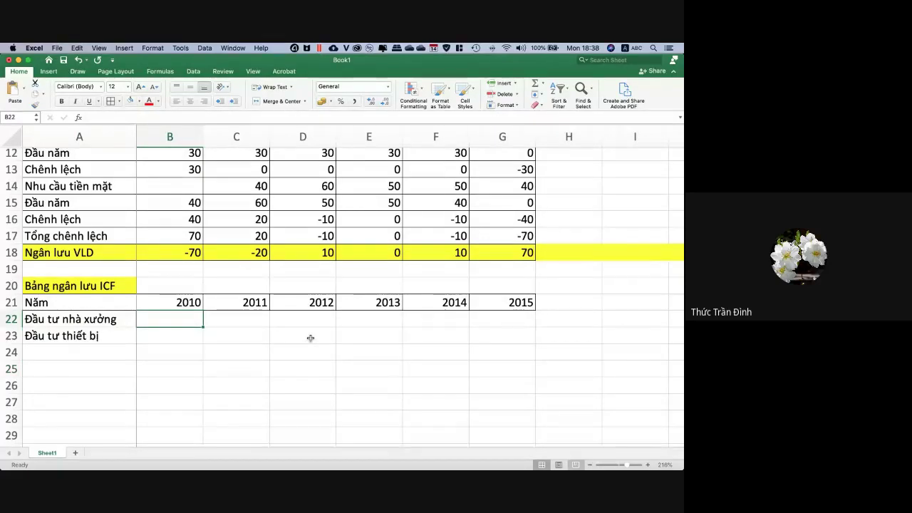
{"action": "key", "text": "super+Tab"}
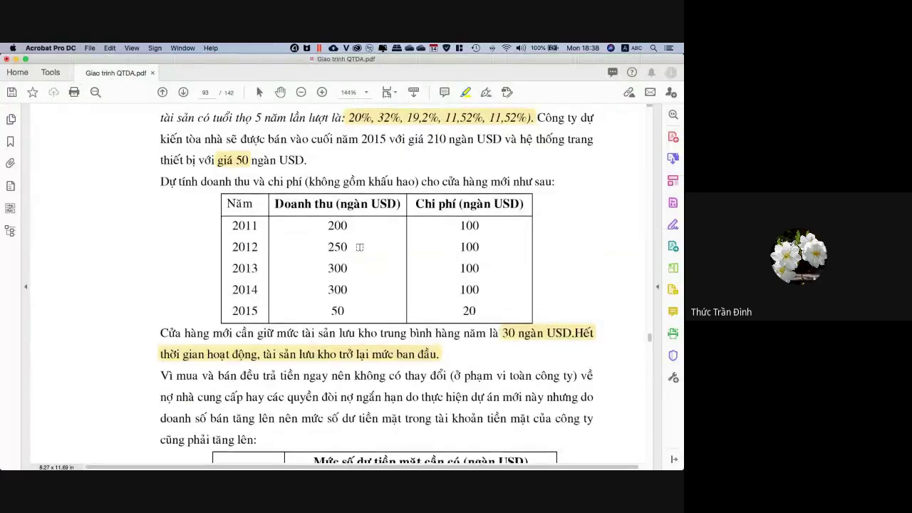
{"action": "scroll", "coordinate": [359, 247], "scroll_direction": "up", "scroll_amount": 10}
{"action": "scroll", "coordinate": [360, 247], "scroll_direction": "down", "scroll_amount": 4}
{"action": "scroll", "coordinate": [360, 246], "scroll_direction": "down", "scroll_amount": 2}
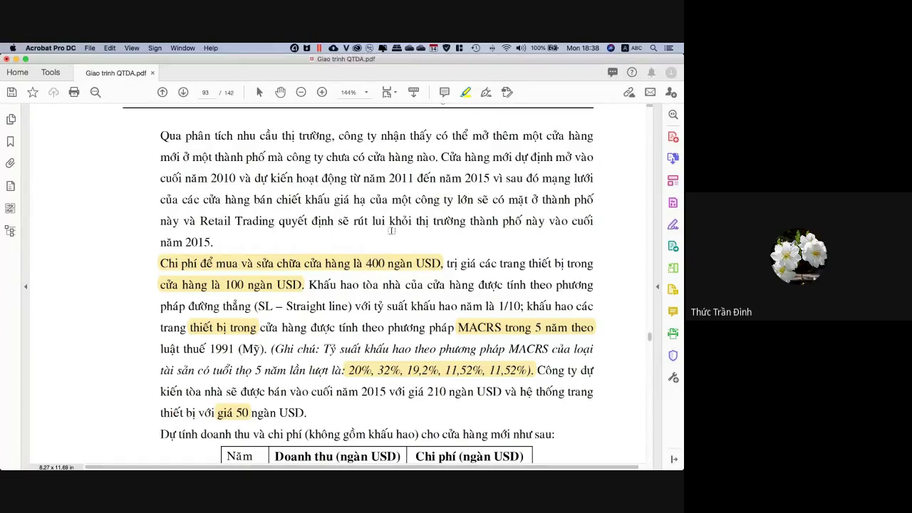
{"action": "key", "text": "super+Tab"}
{"action": "left_click", "coordinate": [178, 326]}
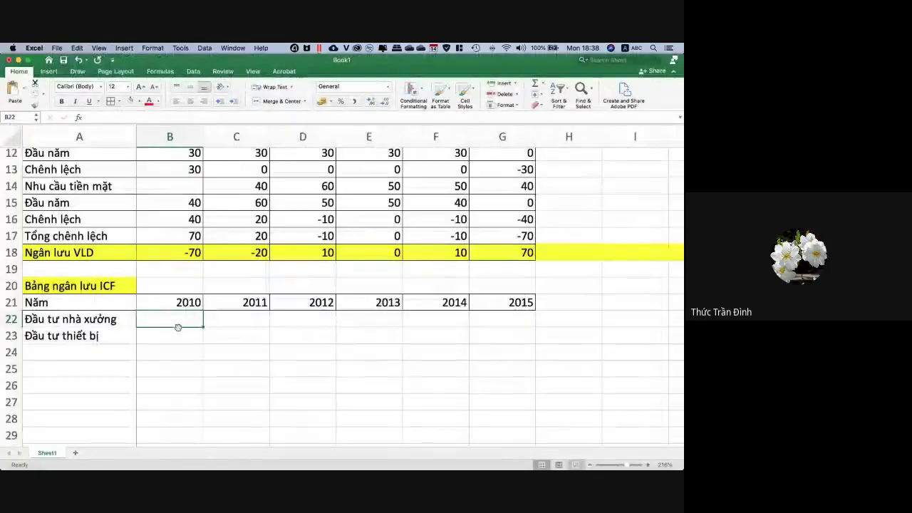
{"action": "type", "text": "-400"}
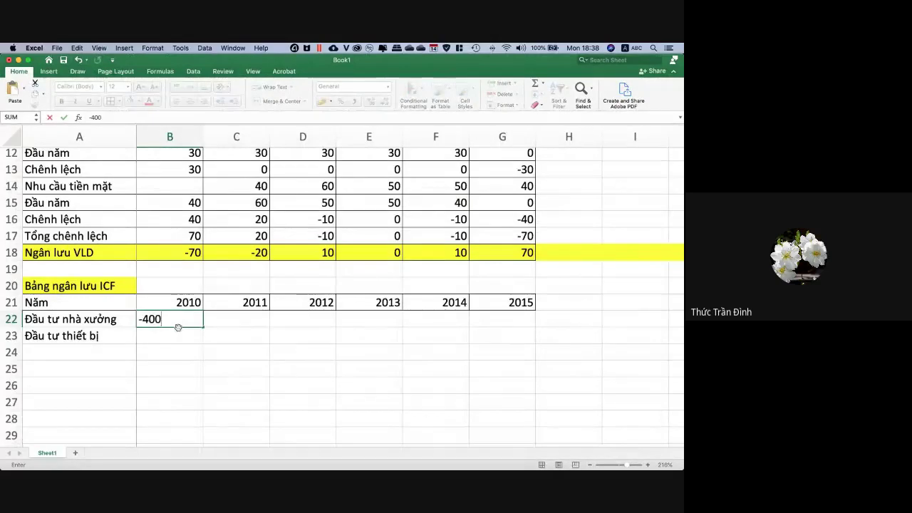
{"action": "key", "text": "Return"}
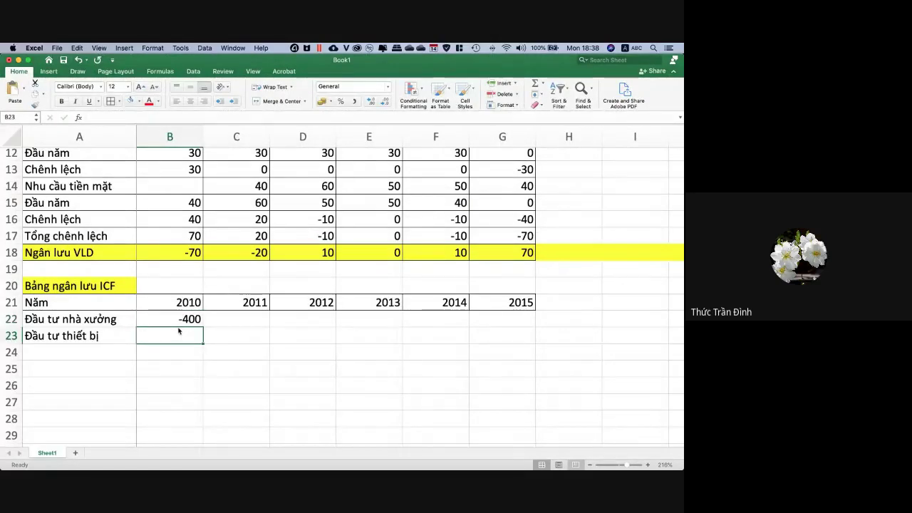
{"action": "type", "text": "-1"}
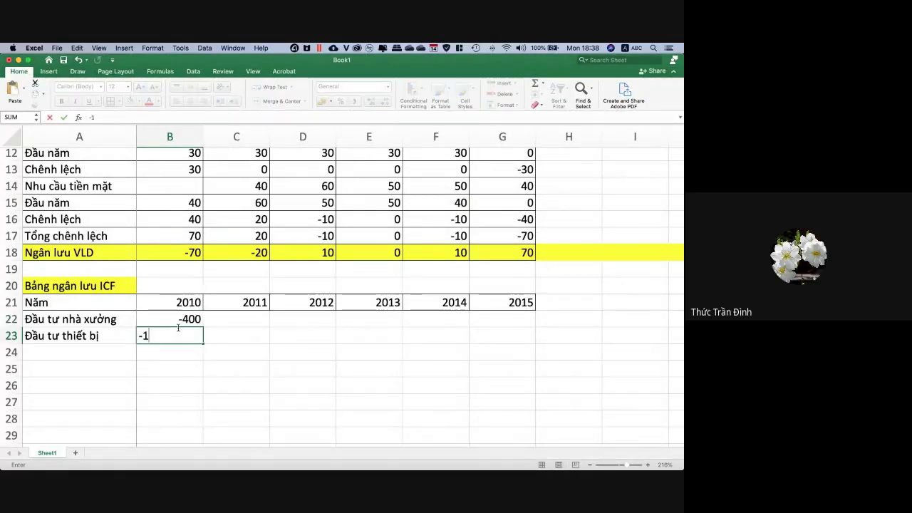
{"action": "type", "text": "00"}
{"action": "key", "text": "Return"}
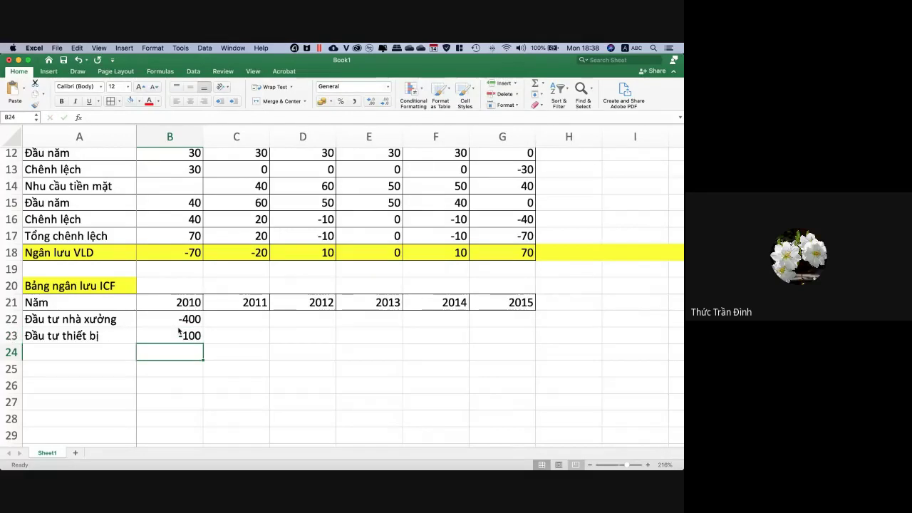
Enter the liquidation row labels "Thanh lý nhà xưởng" in A24 and "Thanh lý thiết bị" in A25.
{"action": "left_click", "coordinate": [106, 350]}
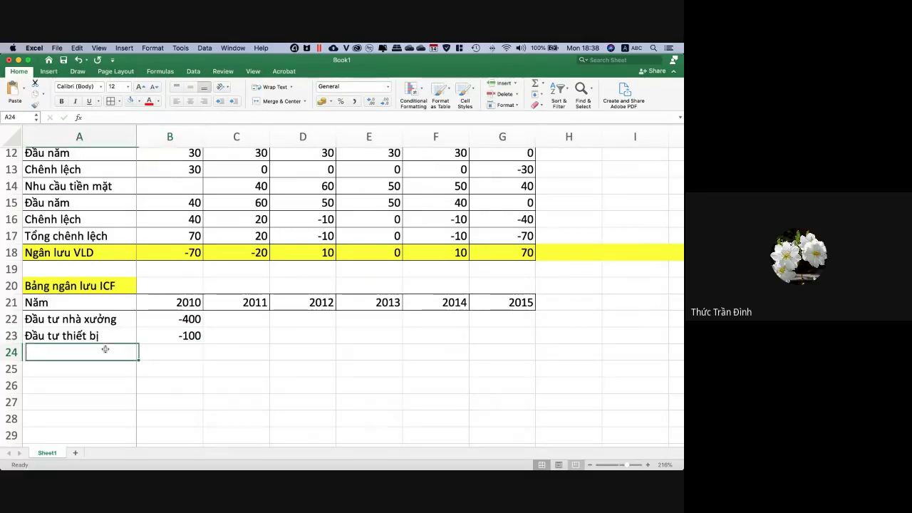
{"action": "type", "text": "Thanh lý "}
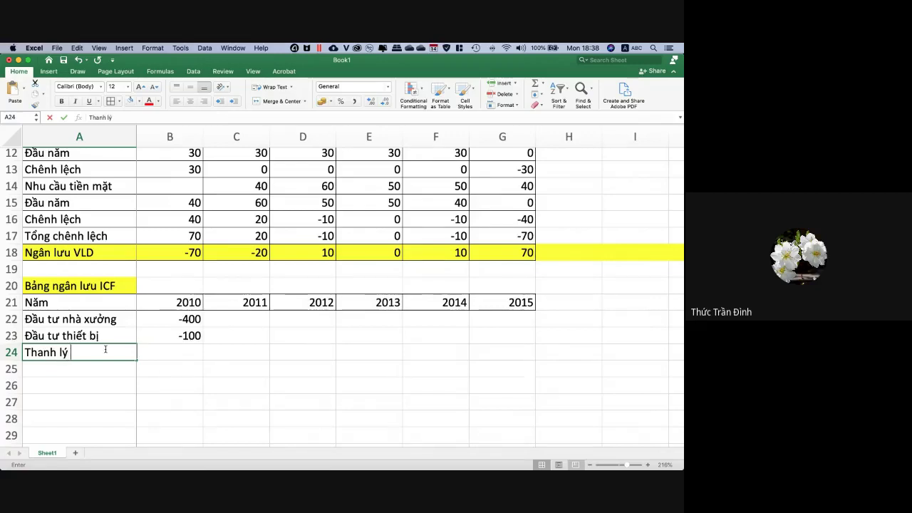
{"action": "type", "text": "nha' "}
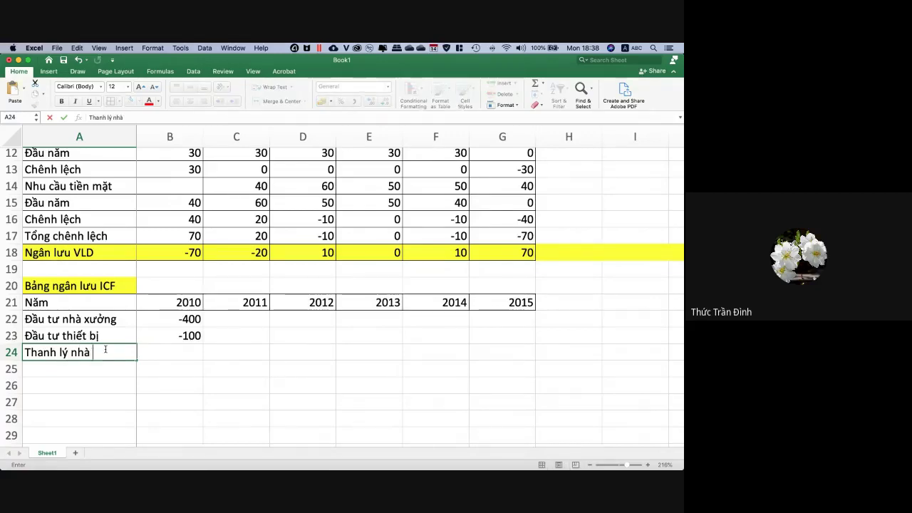
{"action": "type", "text": "xưởng"}
{"action": "key", "text": "Return"}
{"action": "type", "text": "Thanh "}
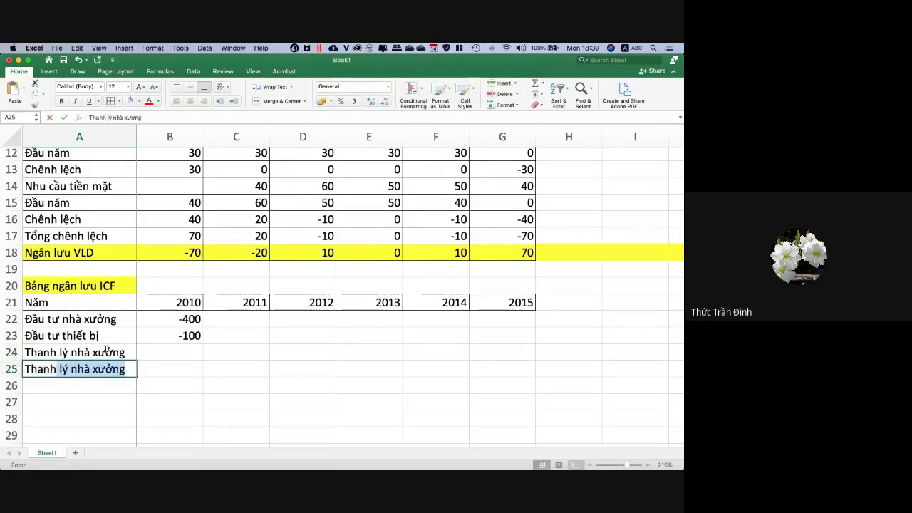
{"action": "type", "text": "lý thiết b"}
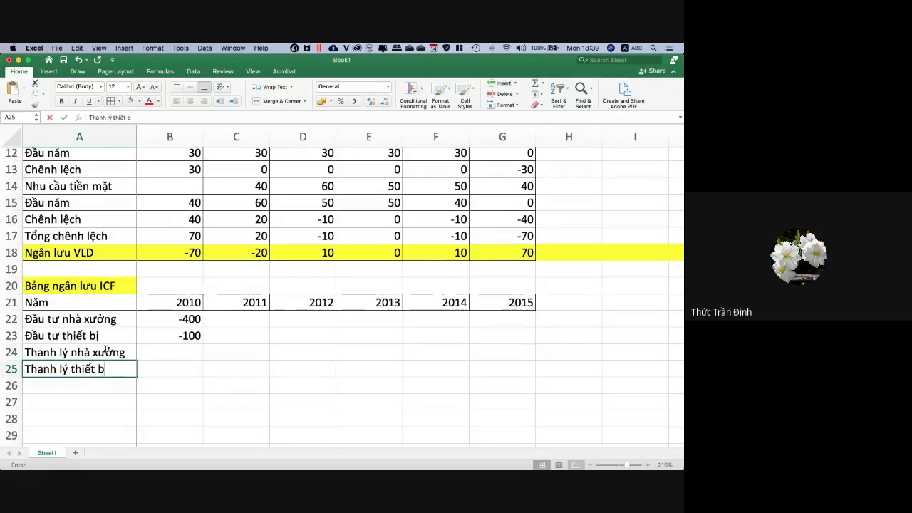
{"action": "type", "text": "ị"}
{"action": "key", "text": "Tab"}
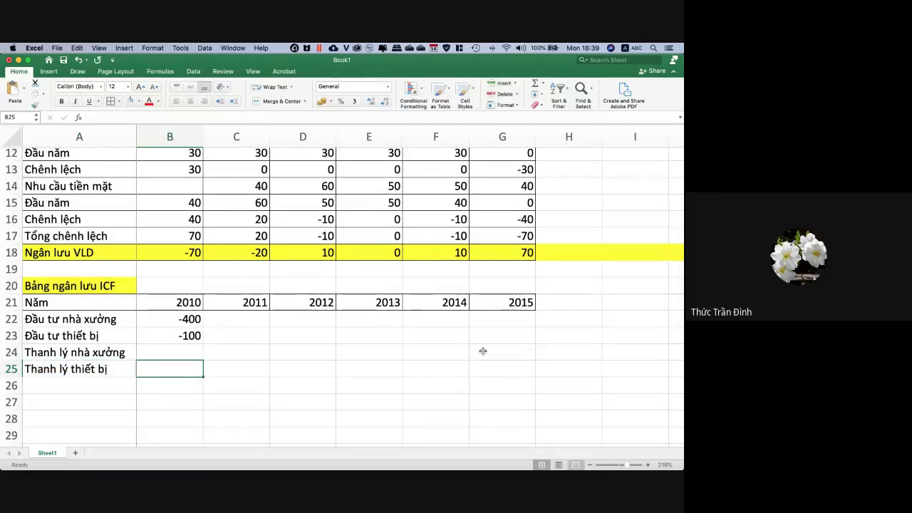
Look up the liquidation values in the depreciation table and enter them for 2015: 210 in G24 and 50 in G25.
{"action": "left_click", "coordinate": [482, 352]}
{"action": "scroll", "coordinate": [578, 228], "scroll_direction": "up", "scroll_amount": 10}
{"action": "scroll", "coordinate": [577, 228], "scroll_direction": "right", "scroll_amount": 1}
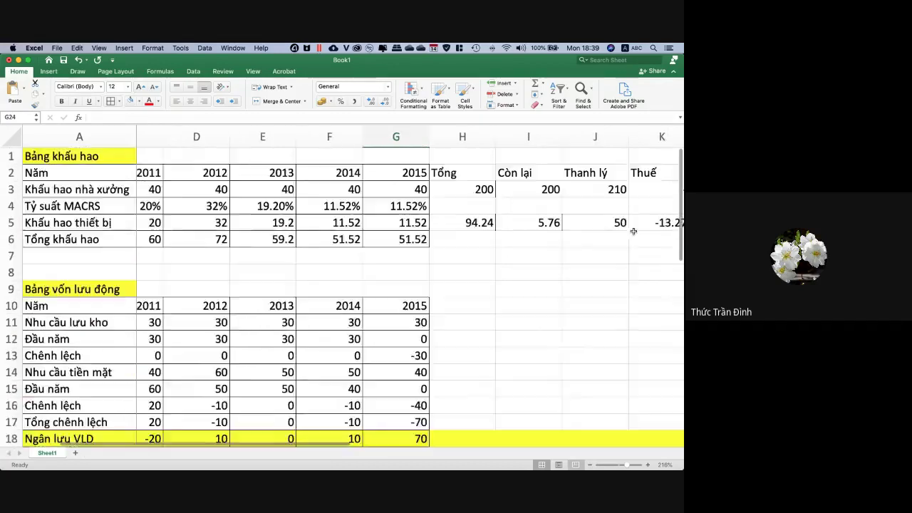
{"action": "scroll", "coordinate": [633, 231], "scroll_direction": "right", "scroll_amount": 2}
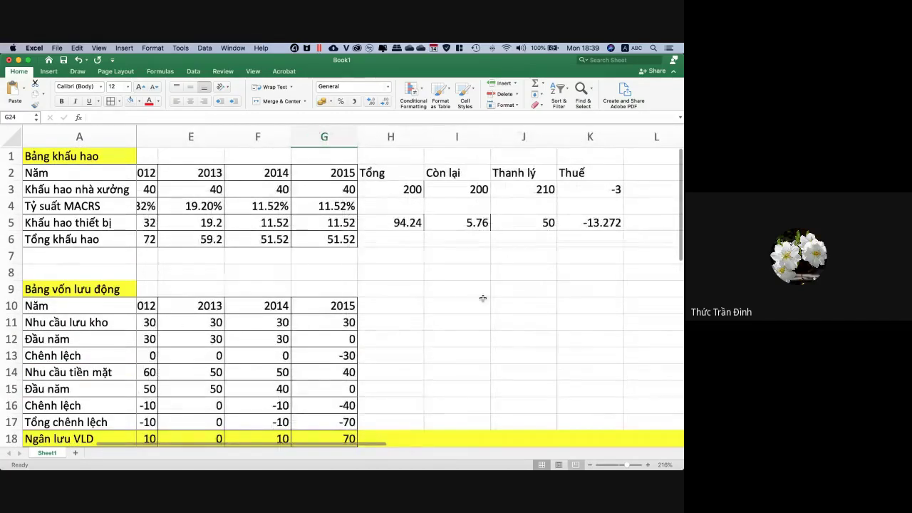
{"action": "scroll", "coordinate": [482, 298], "scroll_direction": "down", "scroll_amount": 10}
{"action": "scroll", "coordinate": [482, 298], "scroll_direction": "left", "scroll_amount": 1}
{"action": "scroll", "coordinate": [482, 298], "scroll_direction": "left", "scroll_amount": 1}
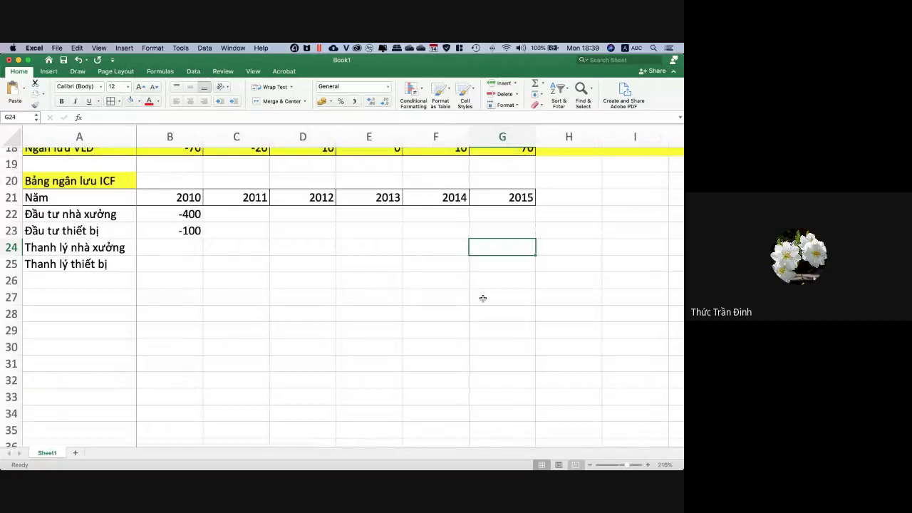
{"action": "type", "text": "210"}
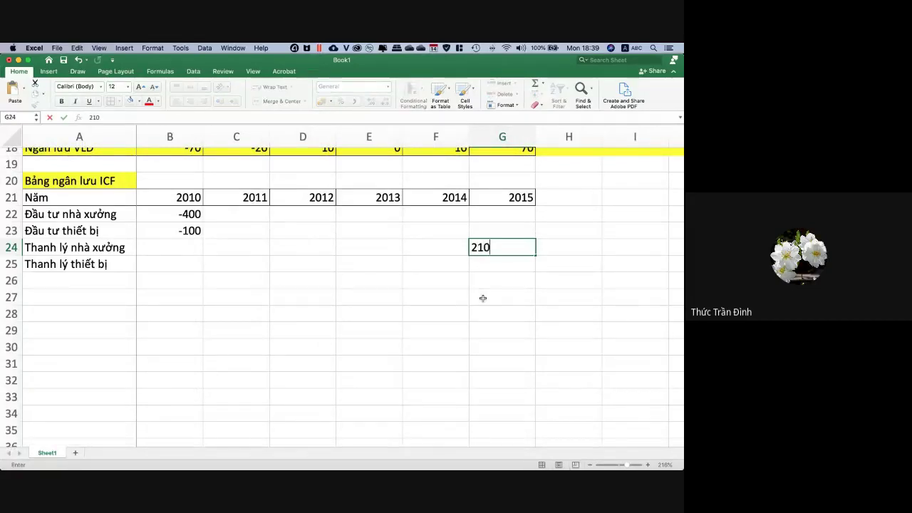
{"action": "key", "text": "Return"}
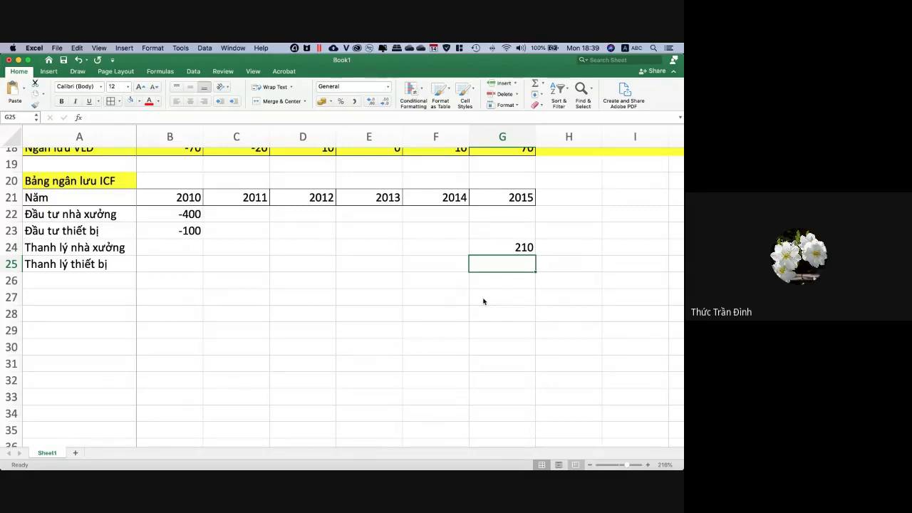
{"action": "type", "text": "50"}
{"action": "key", "text": "Return"}
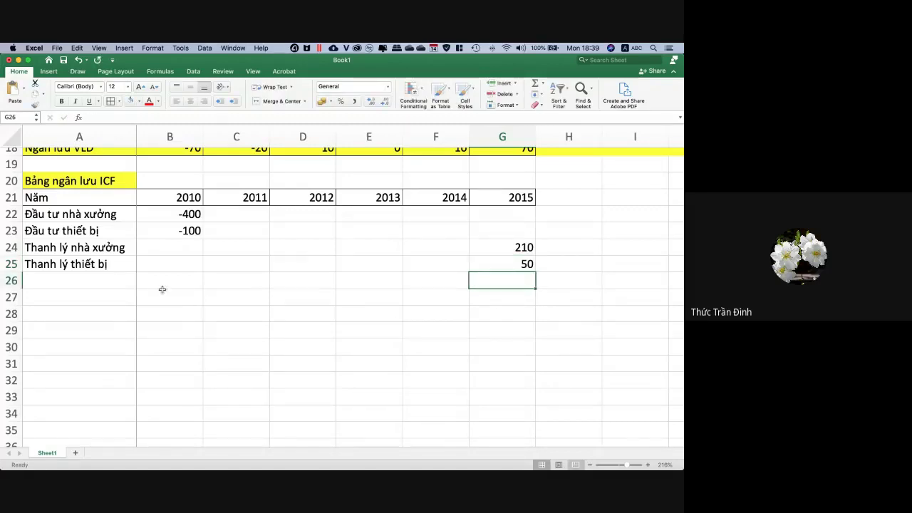
Enter the liquidation tax row labels "Thuế TL nhà xưởng" in A26 and "Thuế TL thiết bị" in A27.
{"action": "left_click", "coordinate": [118, 285]}
{"action": "type", "text": "Thuế"}
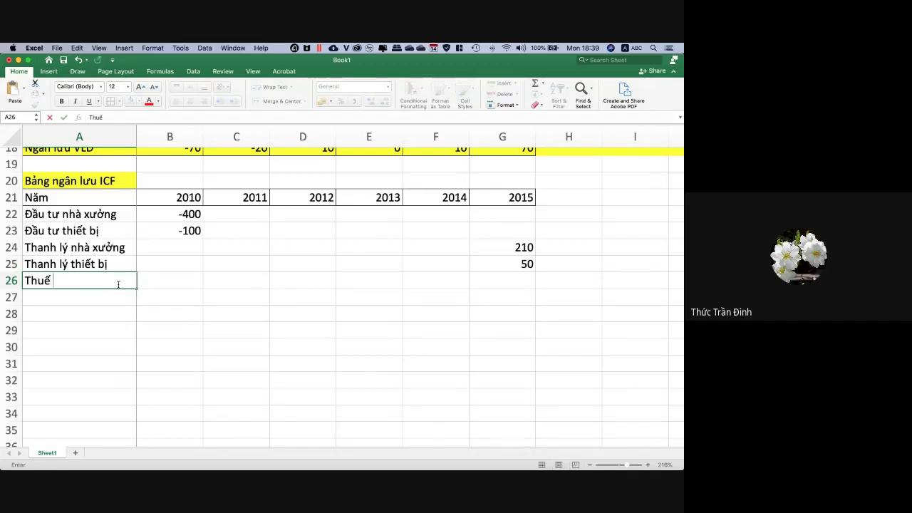
{"action": "type", "text": " TL nhà xưởng"}
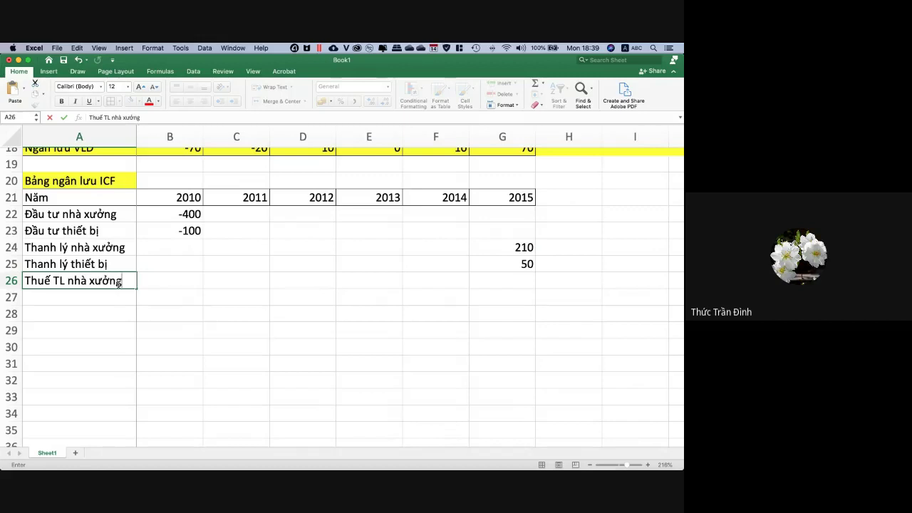
{"action": "key", "text": "Return"}
{"action": "type", "text": "Thuế "}
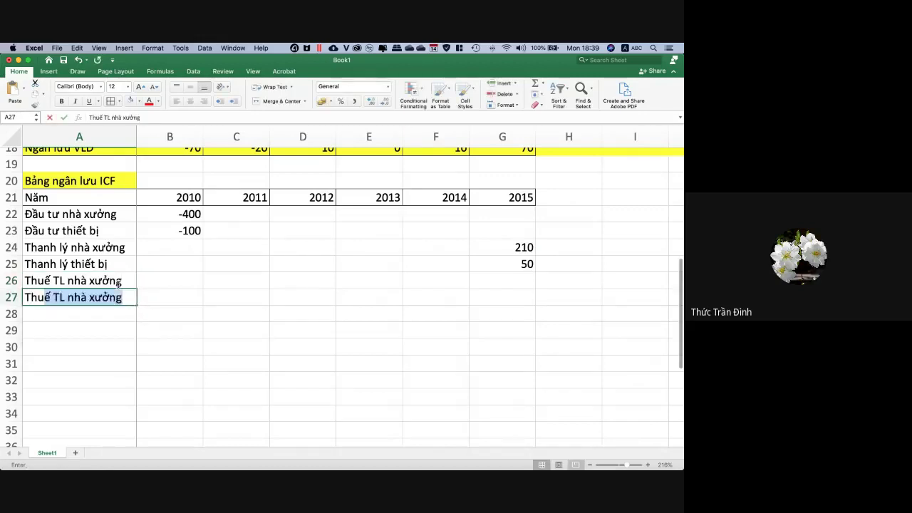
{"action": "type", "text": "TL "}
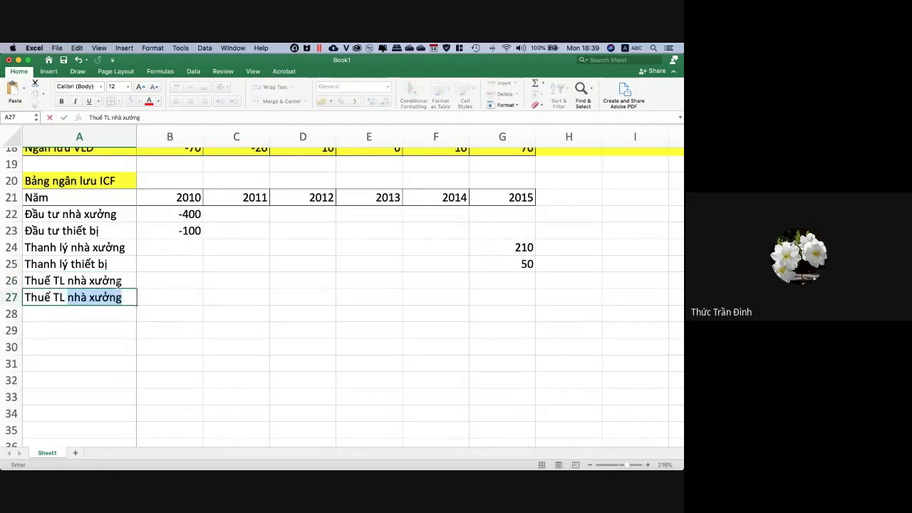
{"action": "type", "text": "thiê'"}
{"action": "type", "text": "t bị"}
{"action": "key", "text": "Tab"}
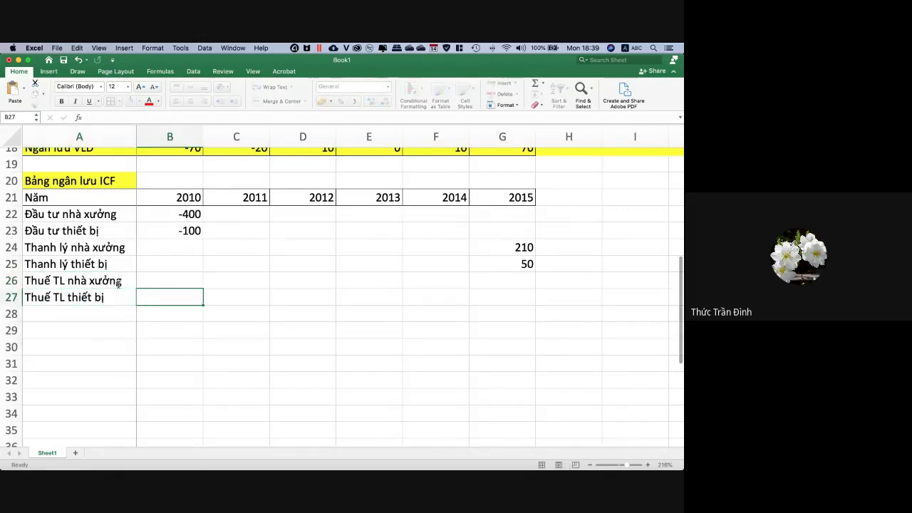
Link the 2015 building liquidation tax in G26 to the "Thuế" value in K3 of the depreciation table.
{"action": "left_click", "coordinate": [497, 275]}
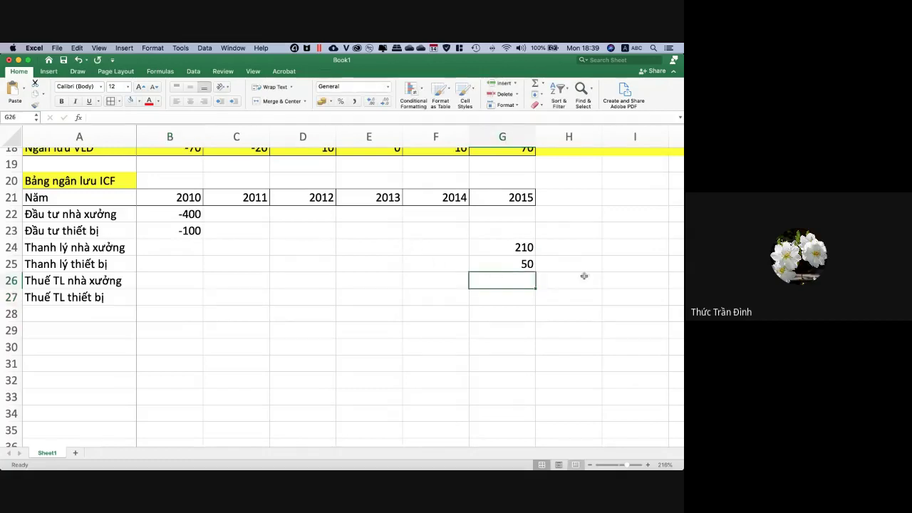
{"action": "type", "text": "="}
{"action": "scroll", "coordinate": [587, 211], "scroll_direction": "up", "scroll_amount": 10}
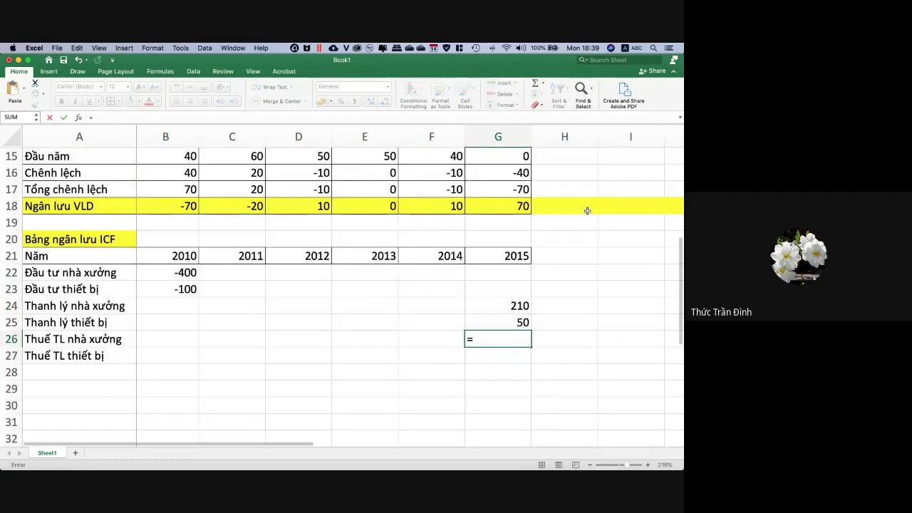
{"action": "scroll", "coordinate": [587, 211], "scroll_direction": "right", "scroll_amount": 3}
{"action": "left_click", "coordinate": [605, 188]}
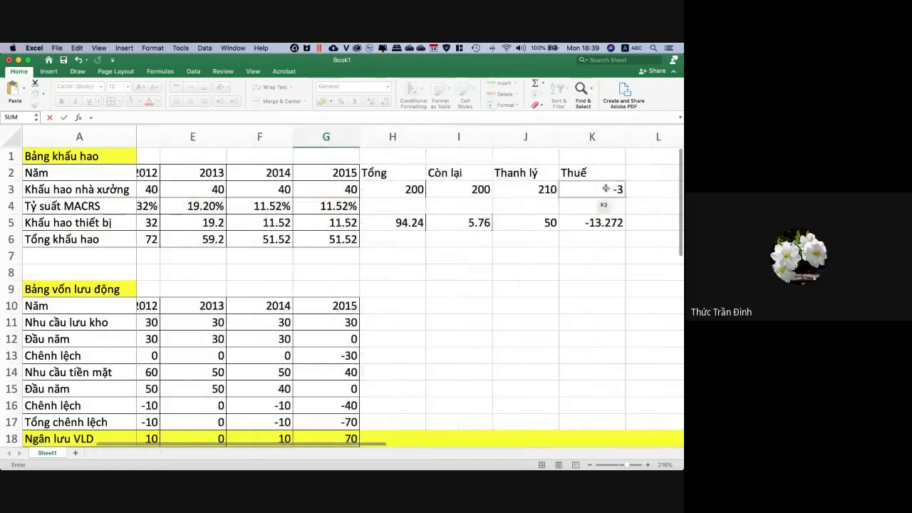
{"action": "key", "text": "Return"}
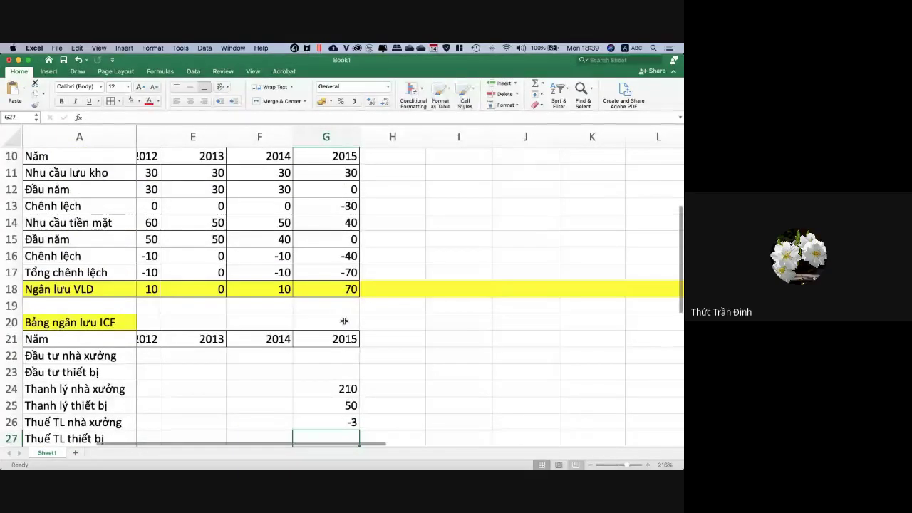
Link the 2015 equipment liquidation tax in G27 to the "Thuế" value in K5 of the depreciation table.
{"action": "scroll", "coordinate": [344, 321], "scroll_direction": "down", "scroll_amount": 5}
{"action": "scroll", "coordinate": [344, 321], "scroll_direction": "left", "scroll_amount": 3}
{"action": "scroll", "coordinate": [344, 322], "scroll_direction": "down", "scroll_amount": 1}
{"action": "scroll", "coordinate": [344, 321], "scroll_direction": "left", "scroll_amount": 1}
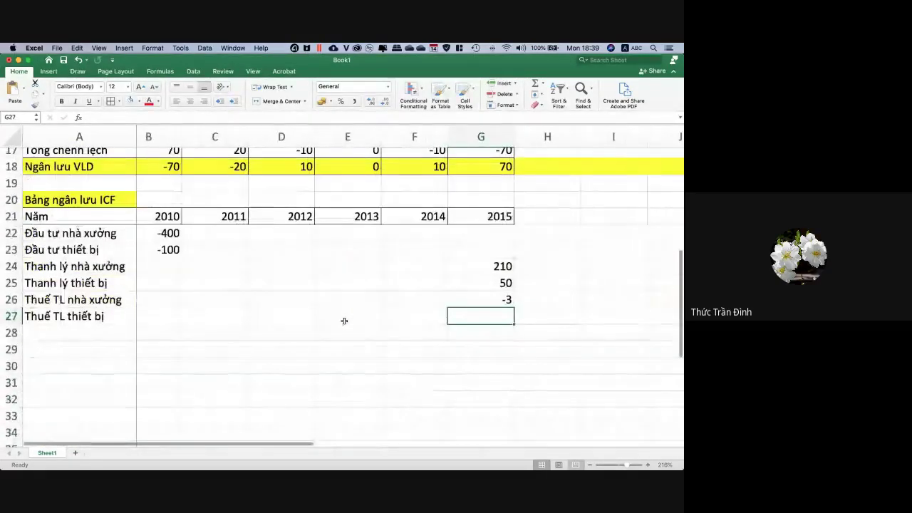
{"action": "type", "text": "="}
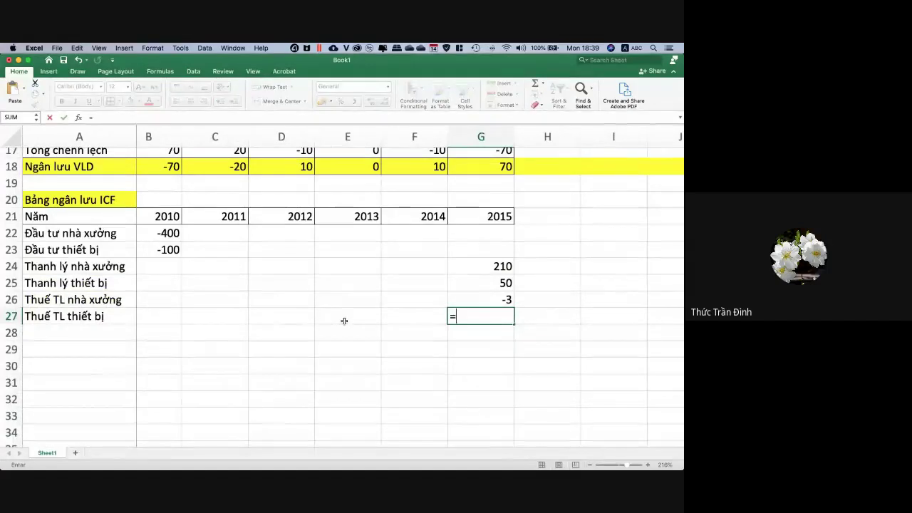
{"action": "scroll", "coordinate": [344, 322], "scroll_direction": "up", "scroll_amount": 10}
{"action": "scroll", "coordinate": [344, 321], "scroll_direction": "right", "scroll_amount": 5}
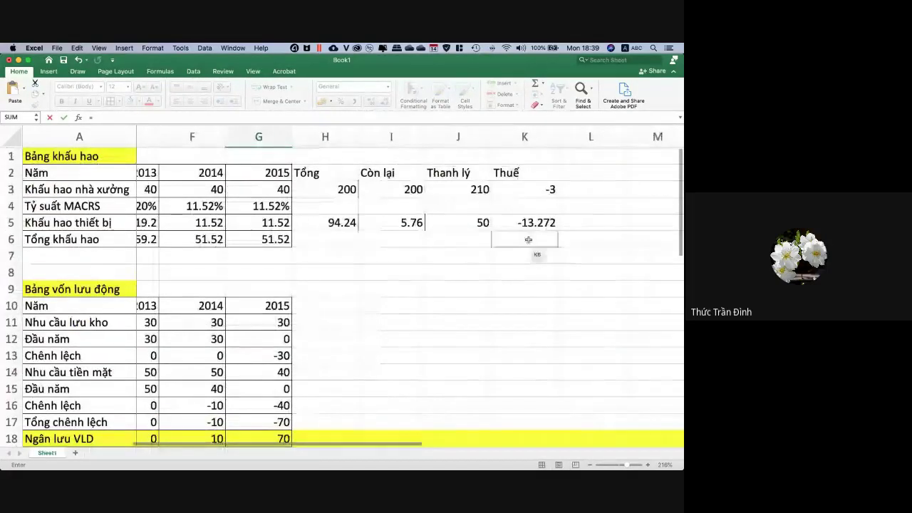
{"action": "left_click", "coordinate": [531, 224]}
{"action": "key", "text": "Return"}
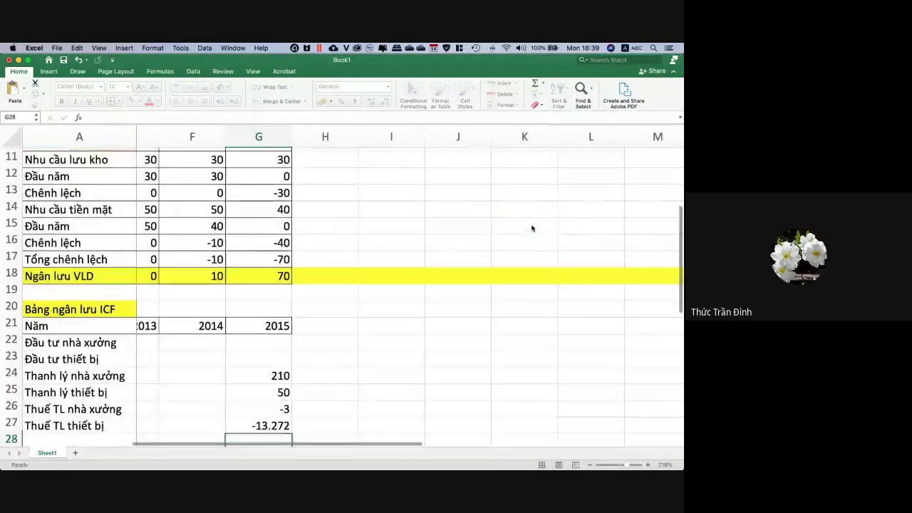
{"action": "scroll", "coordinate": [531, 227], "scroll_direction": "down", "scroll_amount": 5}
{"action": "scroll", "coordinate": [531, 228], "scroll_direction": "left", "scroll_amount": 4}
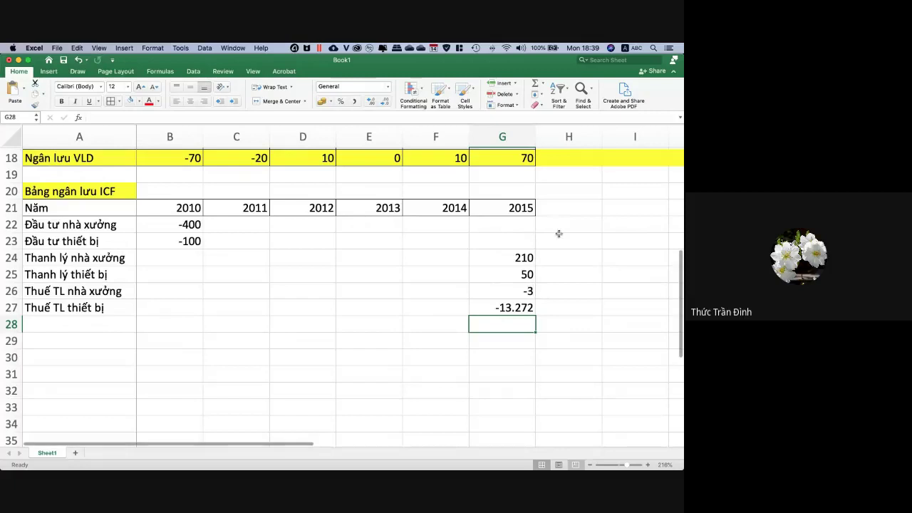
{"action": "left_click", "coordinate": [560, 238]}
{"action": "left_click", "coordinate": [573, 278]}
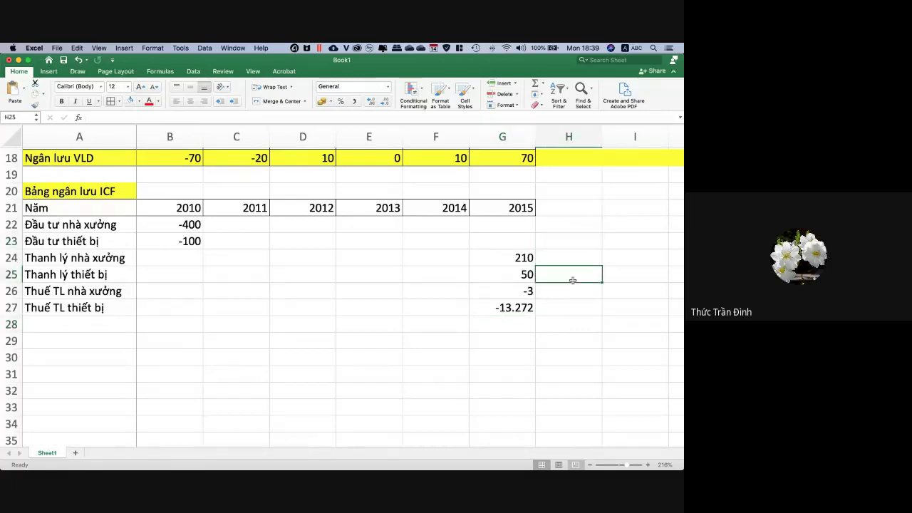
{"action": "left_click", "coordinate": [579, 318]}
{"action": "left_click", "coordinate": [580, 342]}
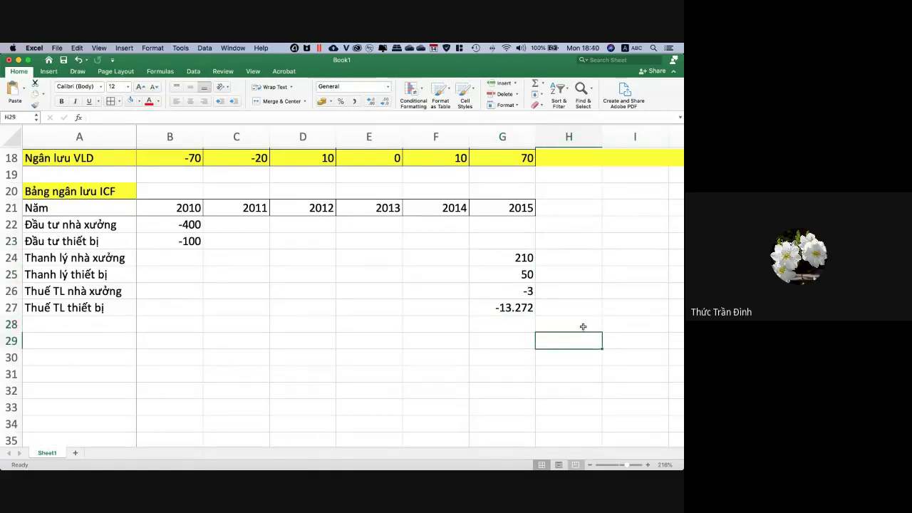
{"action": "left_click", "coordinate": [582, 326]}
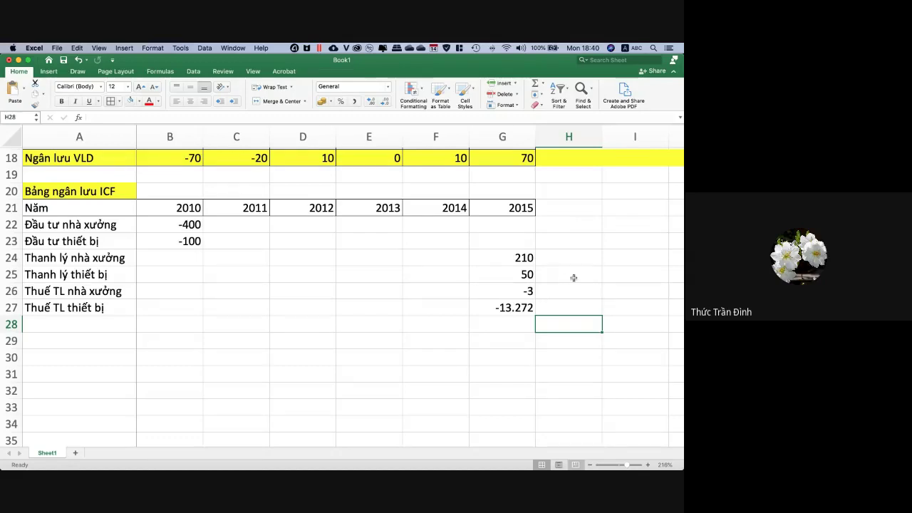
Review the liquidation and tax columns of the depreciation table against the 2015 entries of the ICF table.
{"action": "scroll", "coordinate": [573, 276], "scroll_direction": "right", "scroll_amount": 1}
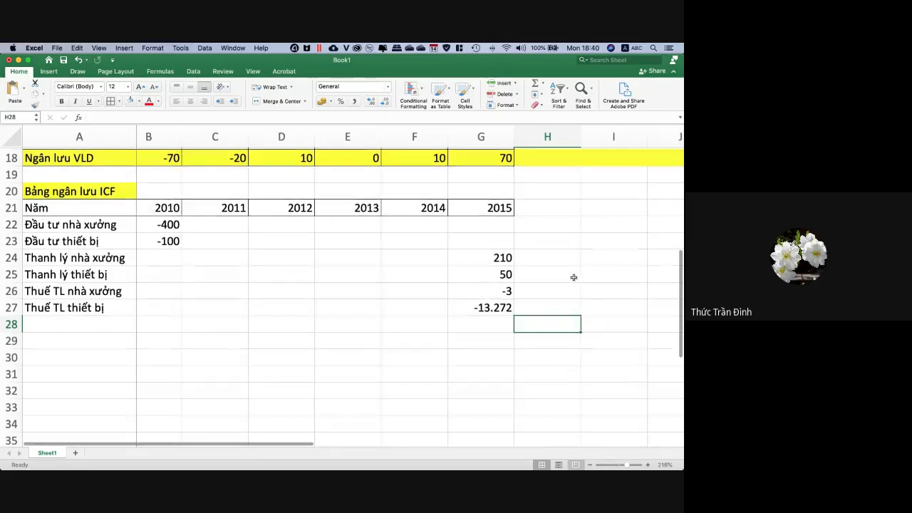
{"action": "scroll", "coordinate": [573, 276], "scroll_direction": "left", "scroll_amount": 1}
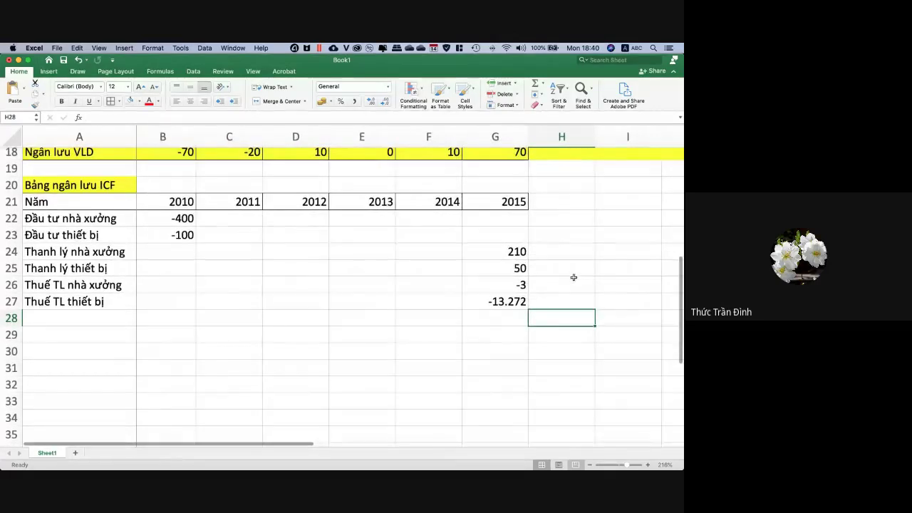
{"action": "scroll", "coordinate": [573, 277], "scroll_direction": "up", "scroll_amount": 6}
{"action": "scroll", "coordinate": [574, 276], "scroll_direction": "right", "scroll_amount": 1}
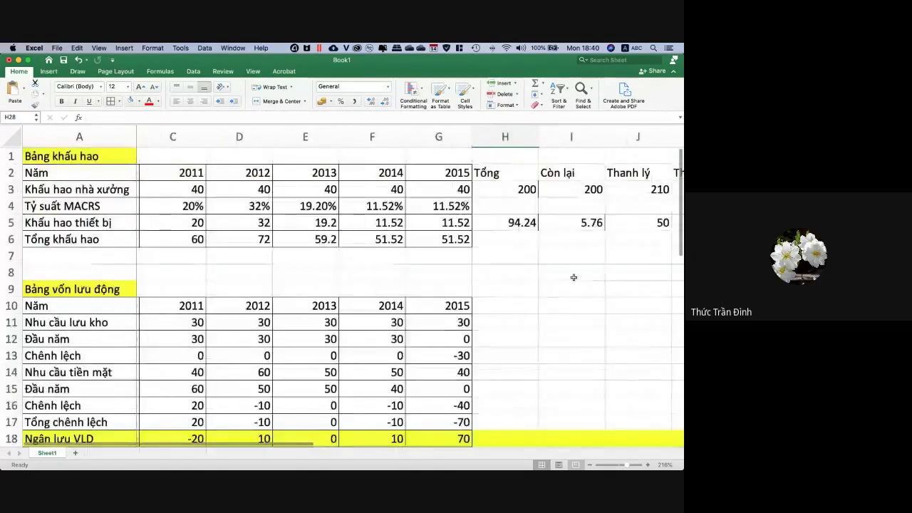
{"action": "scroll", "coordinate": [573, 277], "scroll_direction": "right", "scroll_amount": 3}
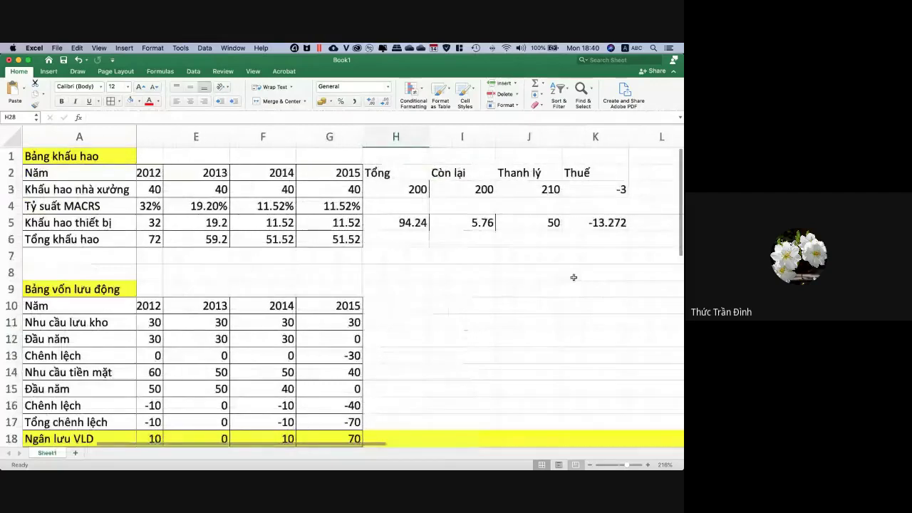
{"action": "scroll", "coordinate": [574, 276], "scroll_direction": "left", "scroll_amount": 3}
{"action": "scroll", "coordinate": [574, 277], "scroll_direction": "down", "scroll_amount": 3}
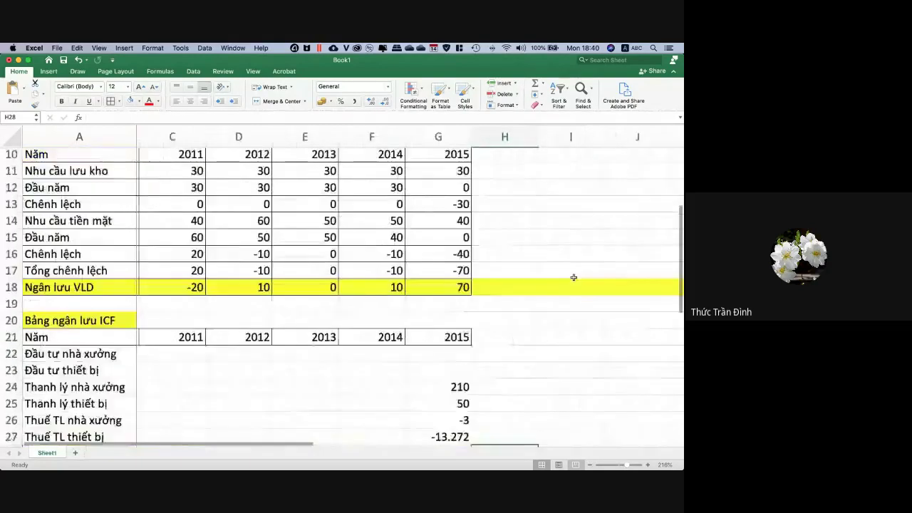
{"action": "scroll", "coordinate": [573, 277], "scroll_direction": "left", "scroll_amount": 1}
{"action": "scroll", "coordinate": [573, 276], "scroll_direction": "down", "scroll_amount": 3}
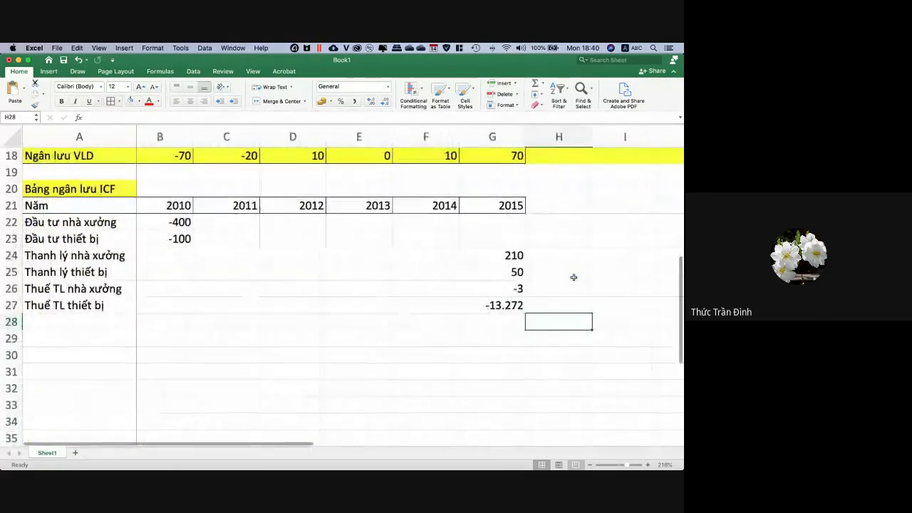
Add cell borders to the investment and liquidation rows A22:G27 of the ICF table.
{"action": "scroll", "coordinate": [574, 276], "scroll_direction": "down", "scroll_amount": 1}
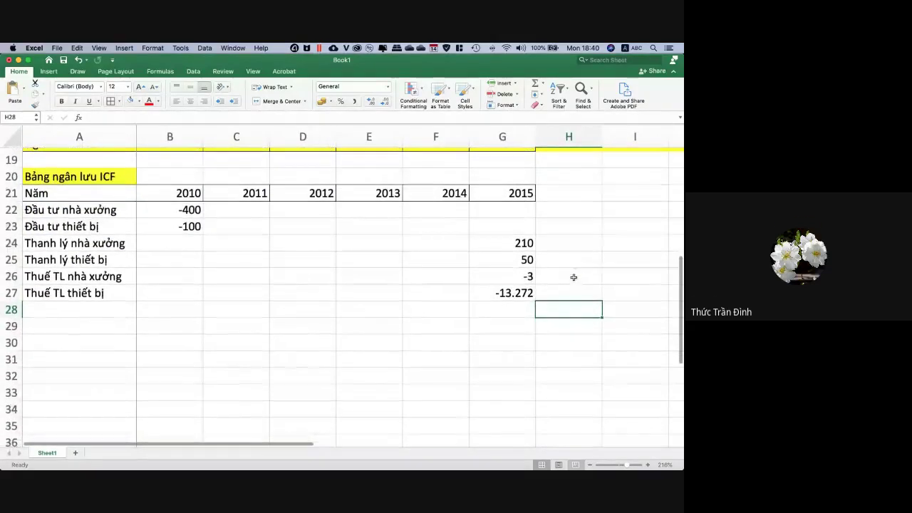
{"action": "scroll", "coordinate": [574, 276], "scroll_direction": "down", "scroll_amount": 1}
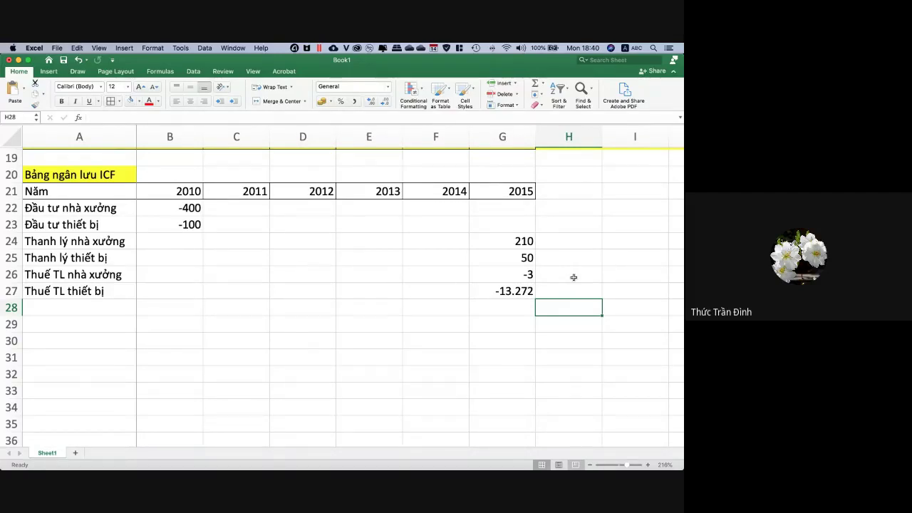
{"action": "left_click", "coordinate": [588, 247]}
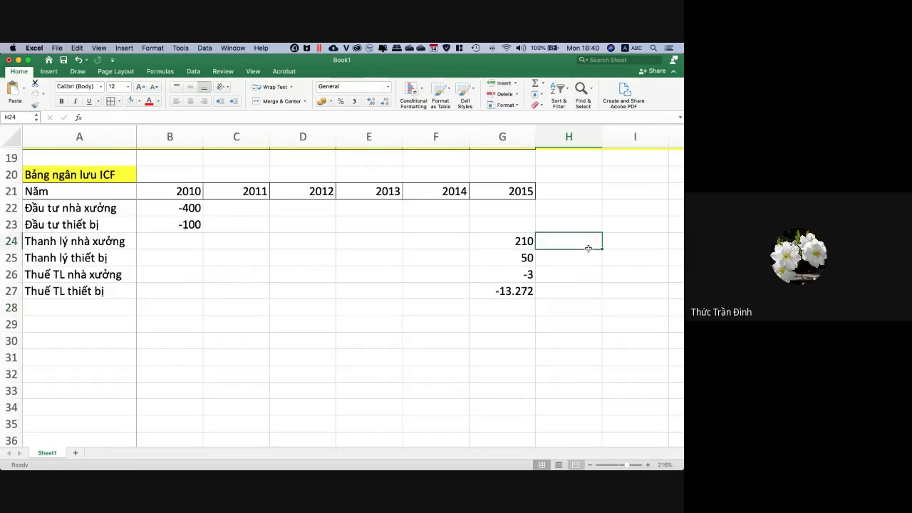
{"action": "left_click", "coordinate": [158, 254]}
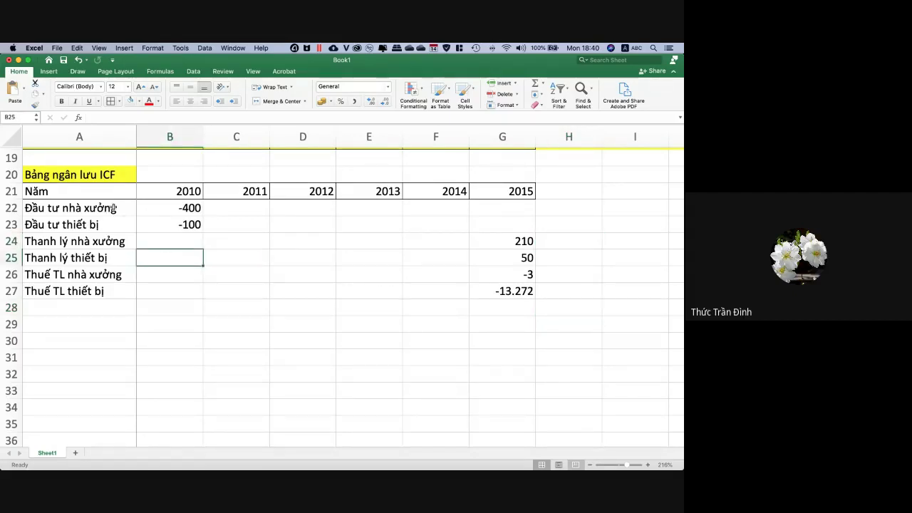
{"action": "left_click_drag", "start_coordinate": [112, 208], "coordinate": [513, 291]}
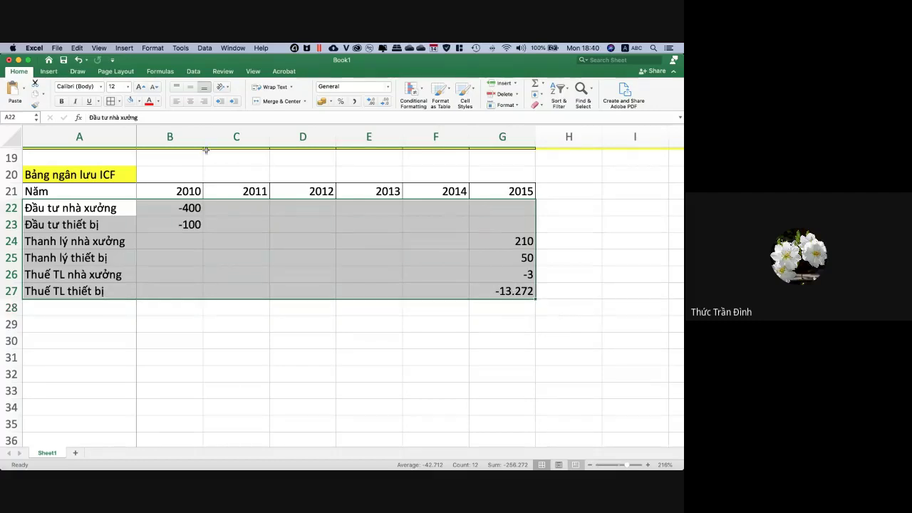
{"action": "left_click", "coordinate": [111, 103]}
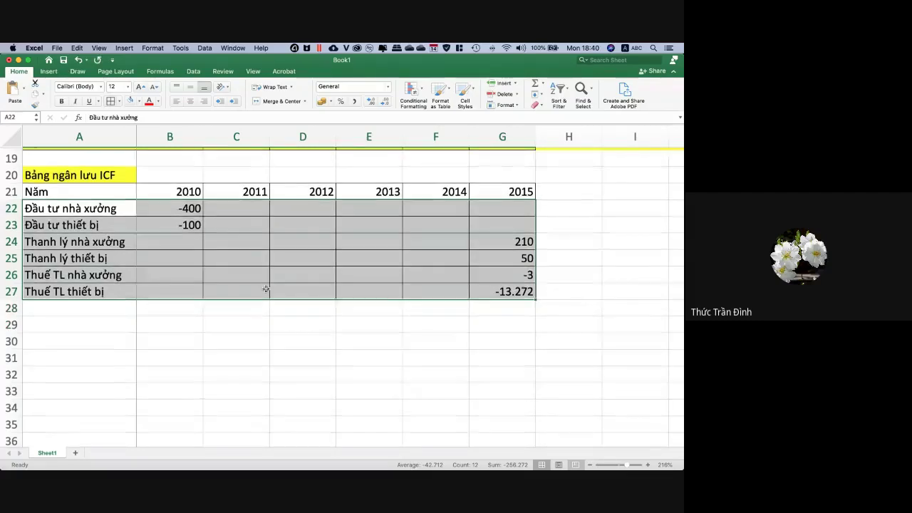
{"action": "scroll", "coordinate": [242, 299], "scroll_direction": "up", "scroll_amount": 1}
{"action": "left_click", "coordinate": [238, 318]}
Enter the working capital investment row label "Đầu tư VLĐ" in A28.
{"action": "left_click", "coordinate": [92, 315]}
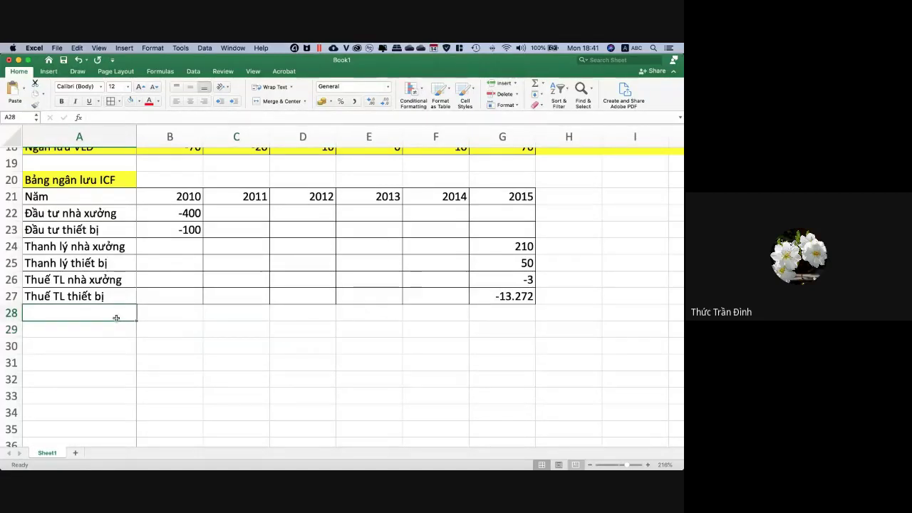
{"action": "type", "text": "Vốn l"}
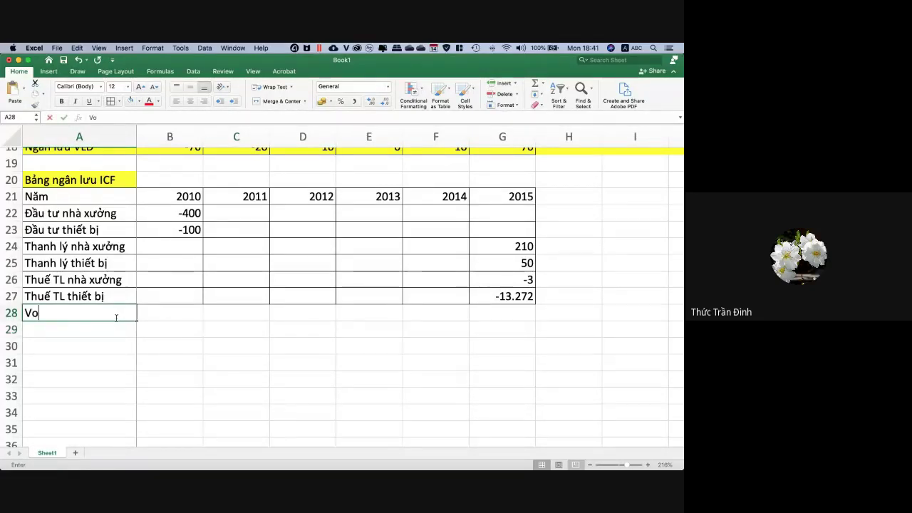
{"action": "key", "text": "BackSpace"}
{"action": "key", "text": "BackSpace"}
{"action": "key", "text": "BackSpace"}
{"action": "key", "text": "BackSpace"}
{"action": "key", "text": "BackSpace"}
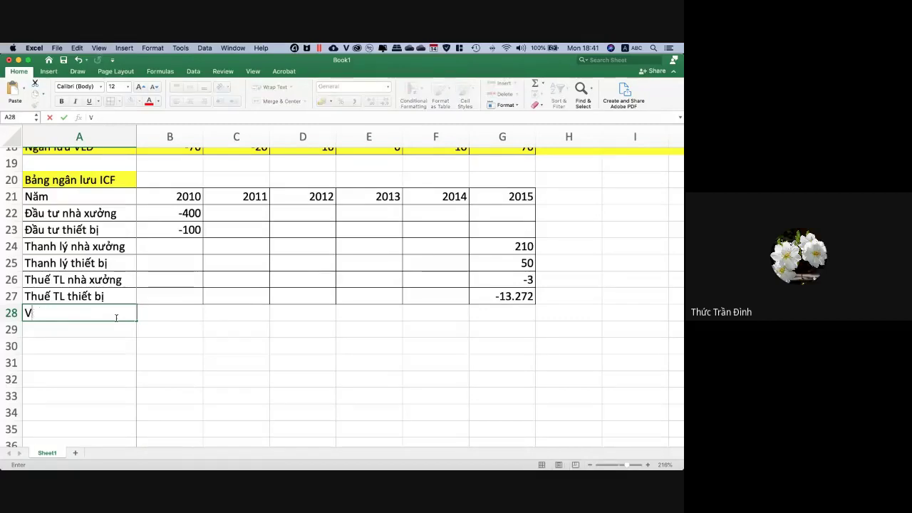
{"action": "type", "text": "Đầu tư VLĐ"}
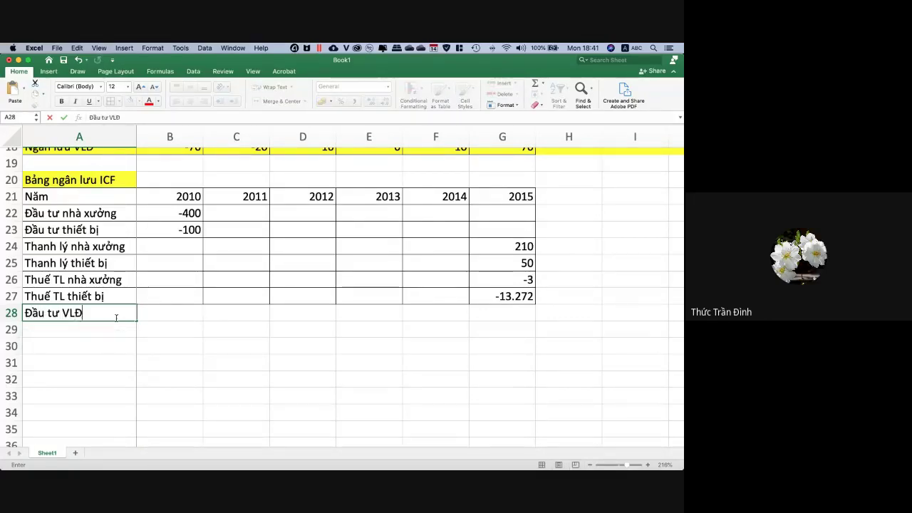
{"action": "key", "text": "Tab"}
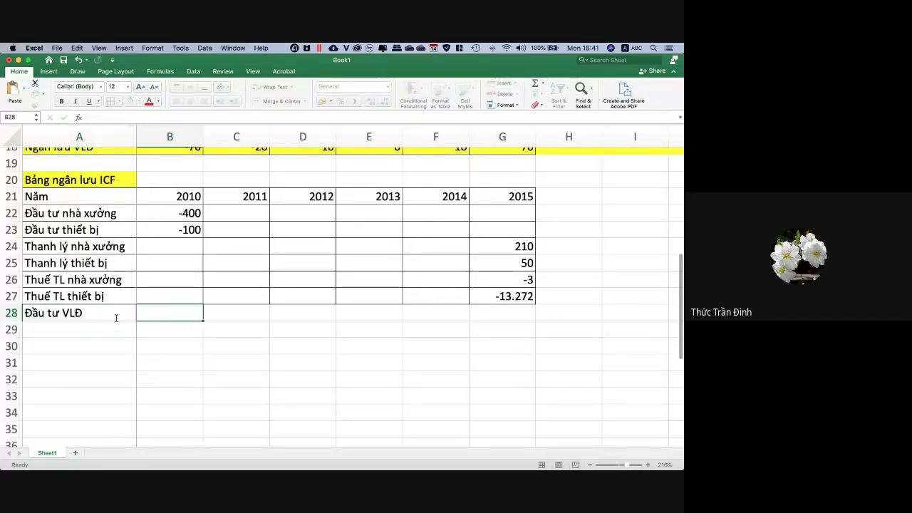
Link B28 to the 2010 "Ngân lưu VLD" value in B18 and fill the formula across to 2015 in G28.
{"action": "type", "text": "="}
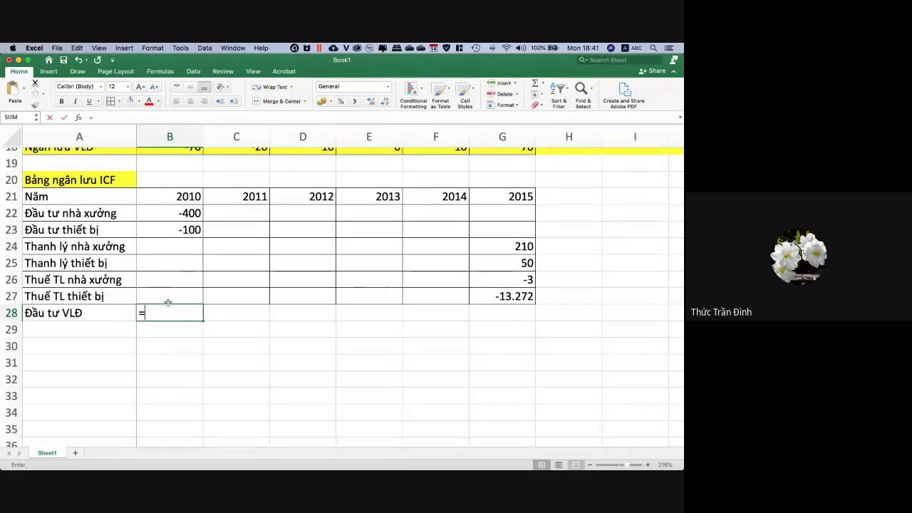
{"action": "scroll", "coordinate": [168, 302], "scroll_direction": "up", "scroll_amount": 3}
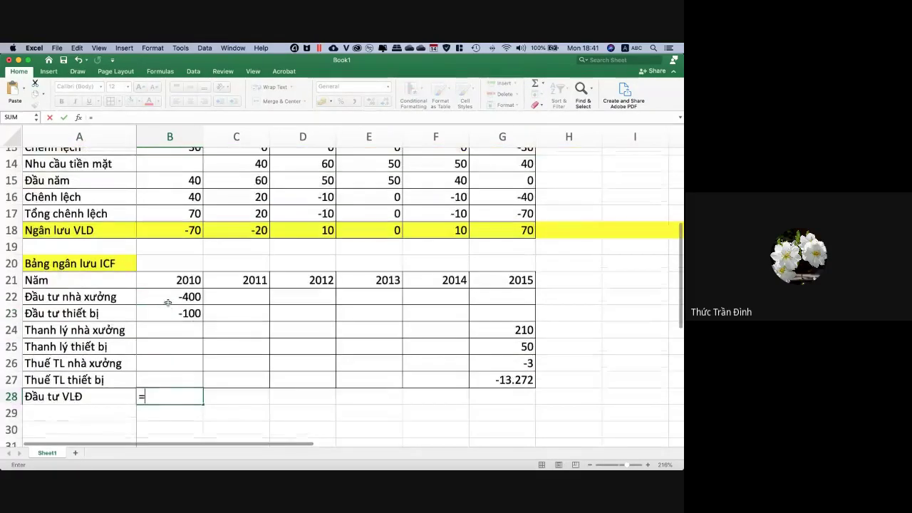
{"action": "left_click", "coordinate": [185, 230]}
{"action": "key", "text": "Return"}
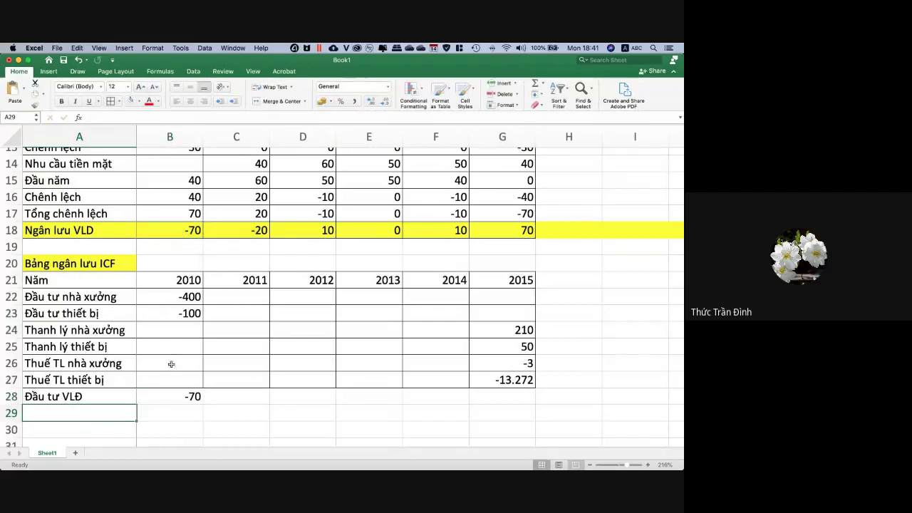
{"action": "left_click", "coordinate": [184, 396]}
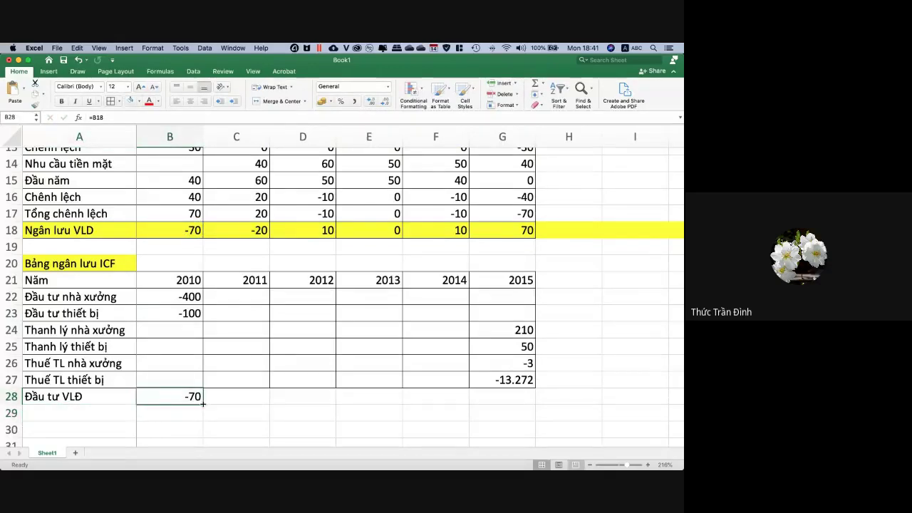
{"action": "left_click_drag", "start_coordinate": [203, 403], "coordinate": [480, 394]}
{"action": "scroll", "coordinate": [622, 356], "scroll_direction": "down", "scroll_amount": 5}
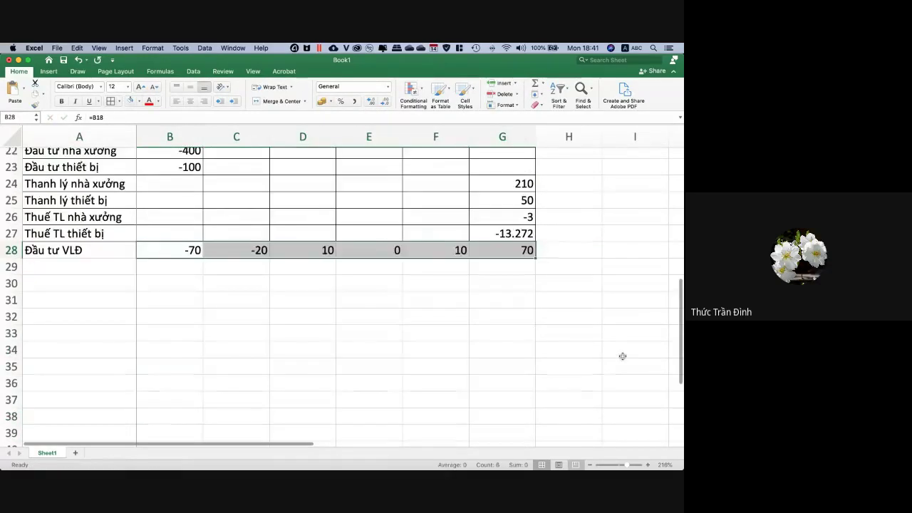
{"action": "left_click", "coordinate": [98, 349]}
{"action": "left_click", "coordinate": [97, 264]}
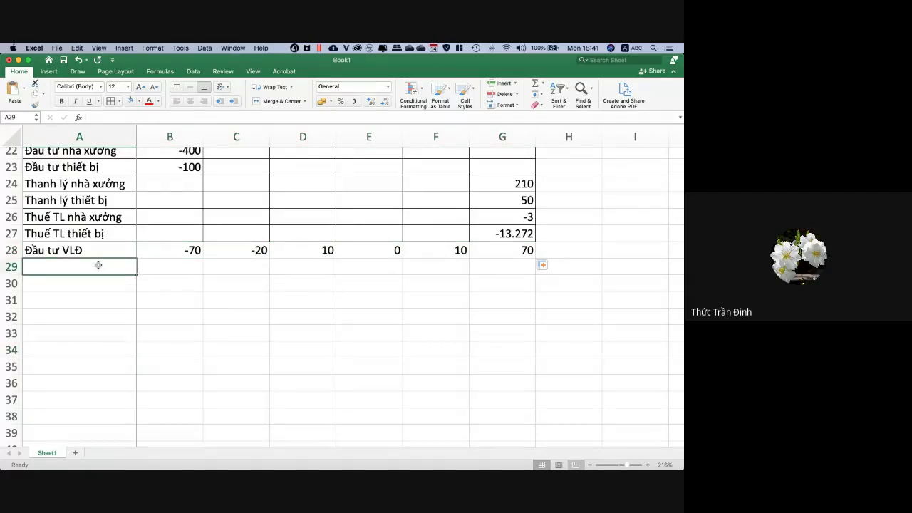
Label cell A29 below the "Đầu tư VLĐ" row as "Ngân lưu ICF".
{"action": "type", "text": "Ngân lư"}
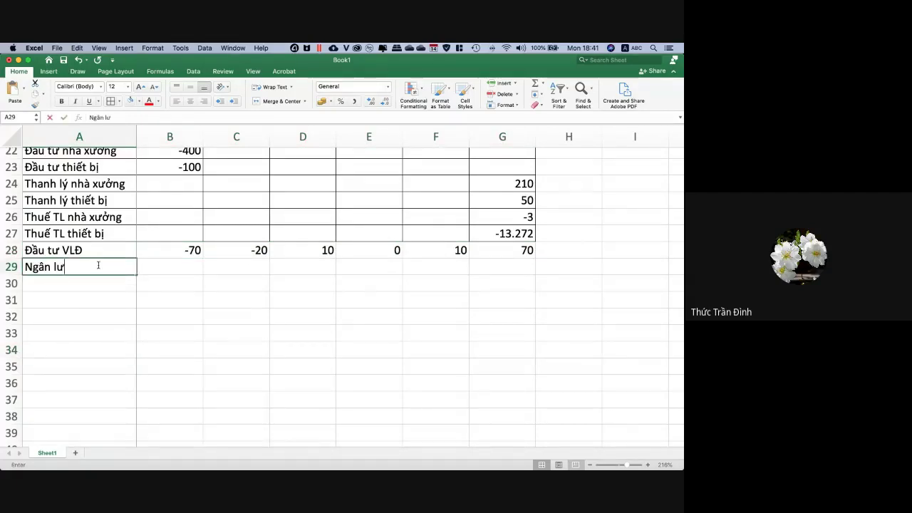
{"action": "type", "text": "u lCF"}
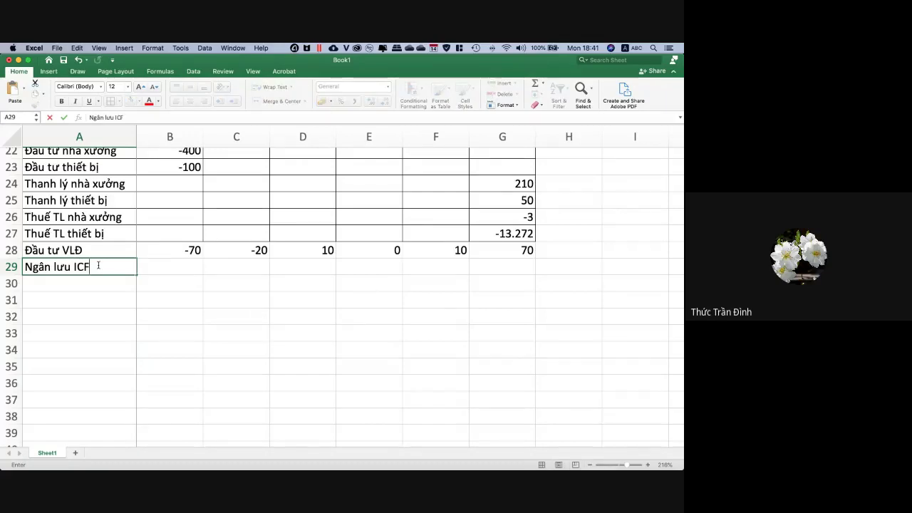
{"action": "left_click", "coordinate": [166, 305]}
Enter a SUM formula in B29 totalling the 2010 ICF items in B22:B28.
{"action": "left_click", "coordinate": [184, 267]}
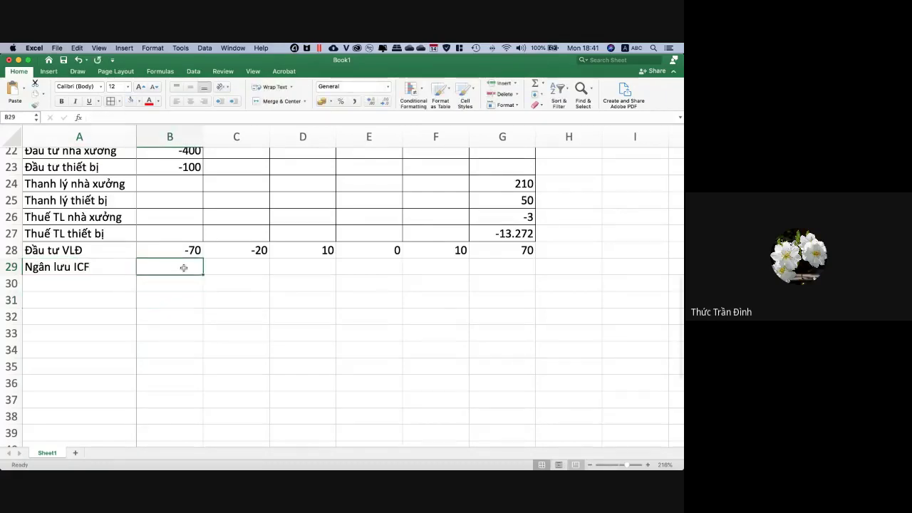
{"action": "type", "text": "=sum("}
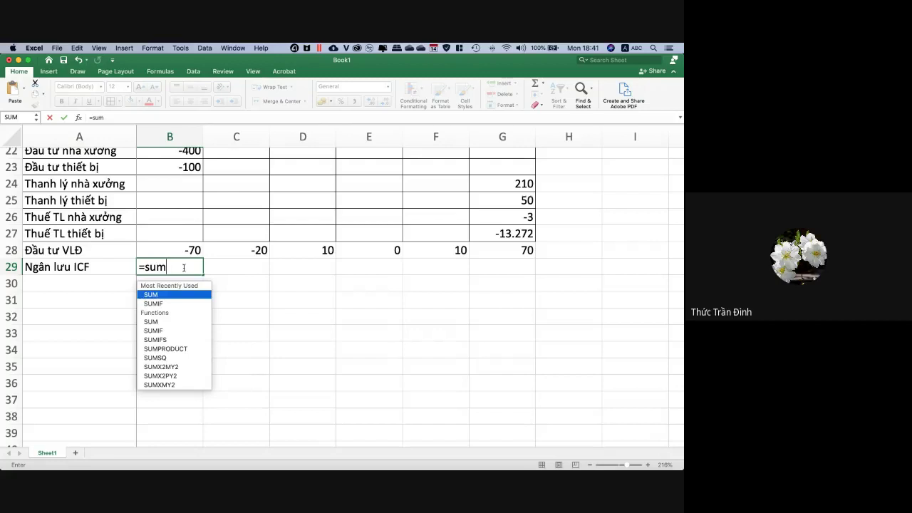
{"action": "left_click", "coordinate": [182, 249]}
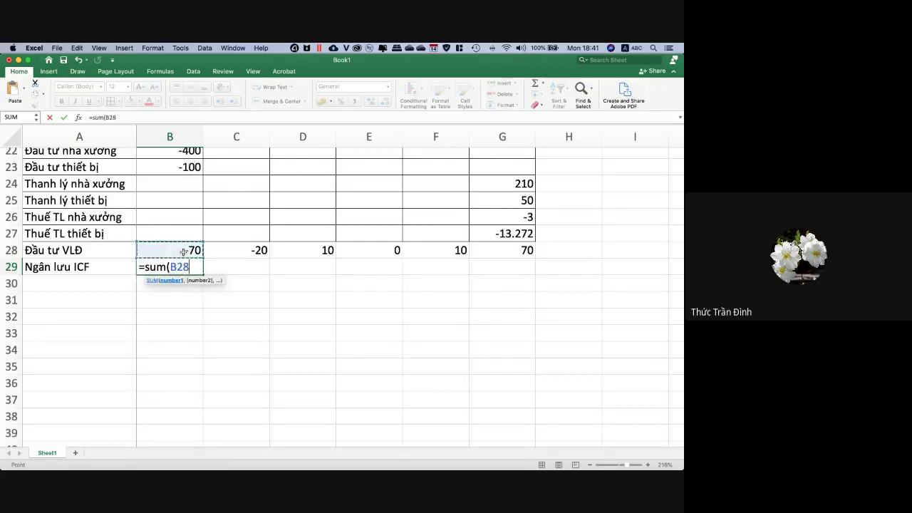
{"action": "scroll", "coordinate": [253, 226], "scroll_direction": "up", "scroll_amount": 3}
{"action": "scroll", "coordinate": [253, 226], "scroll_direction": "up", "scroll_amount": 5}
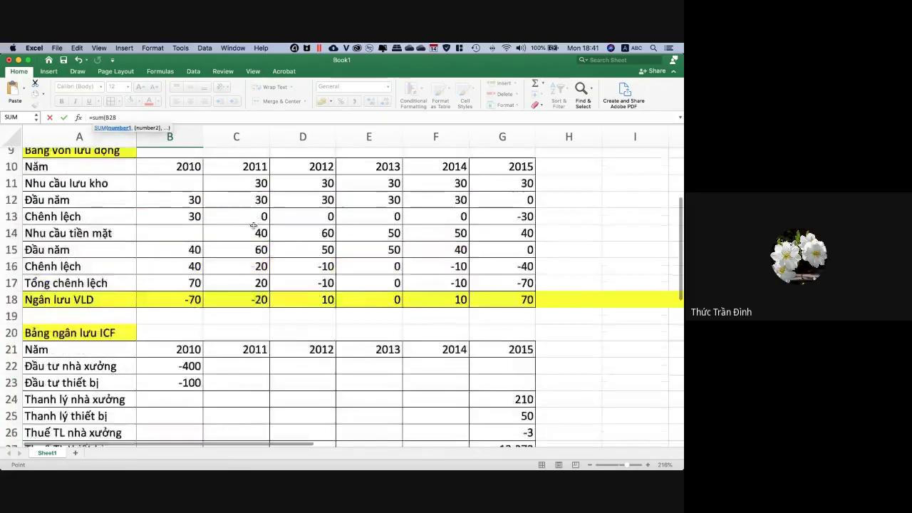
{"action": "scroll", "coordinate": [253, 226], "scroll_direction": "down", "scroll_amount": 4}
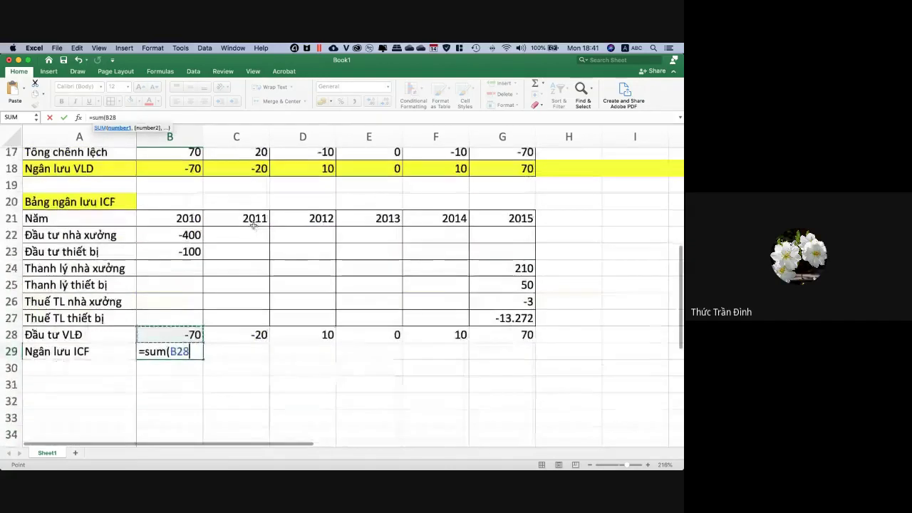
{"action": "left_click", "coordinate": [178, 238], "text": "shift"}
{"action": "key", "text": "Return"}
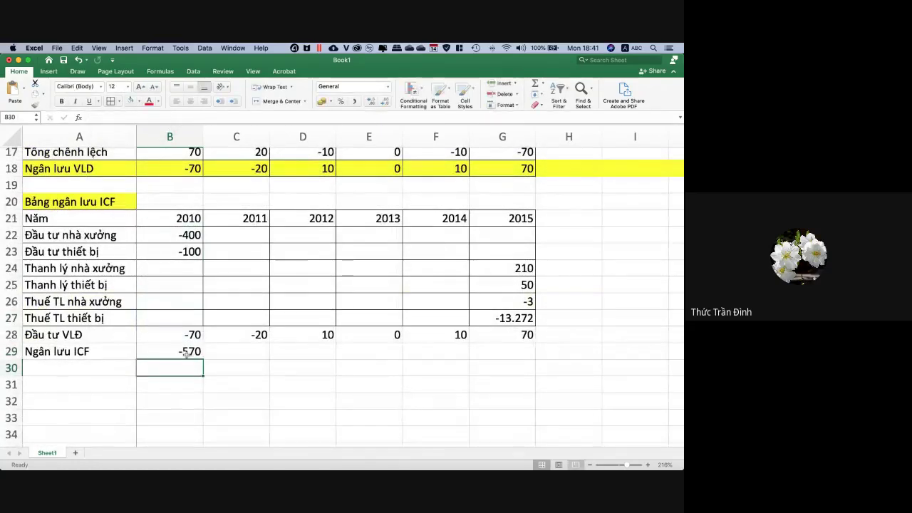
Fill the B29 total formula across the Ngân lưu ICF row to G29 for 2011 through 2015.
{"action": "left_click", "coordinate": [188, 354]}
{"action": "left_click_drag", "start_coordinate": [201, 359], "coordinate": [530, 349]}
{"action": "left_click", "coordinate": [623, 333]}
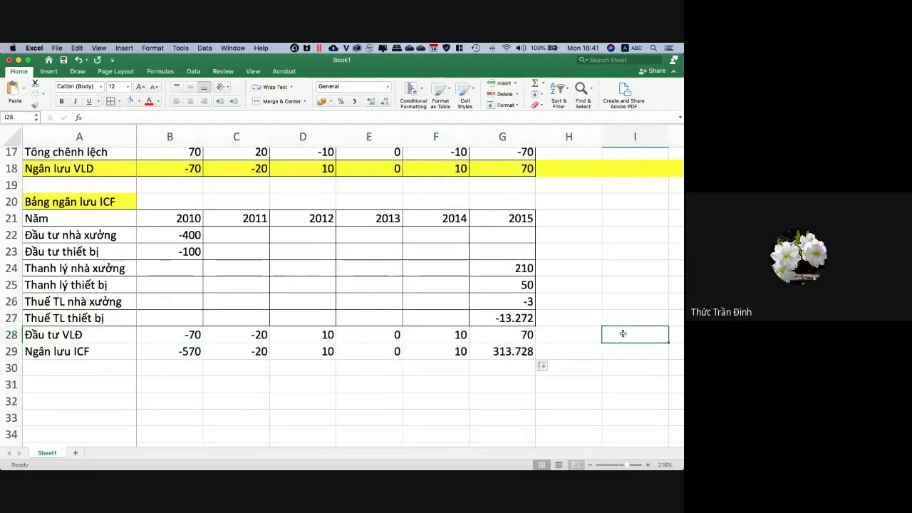
Apply cell borders to the whole ICF table A21:G29 and fill row 29 with yellow.
{"action": "left_click_drag", "start_coordinate": [43, 217], "coordinate": [532, 356]}
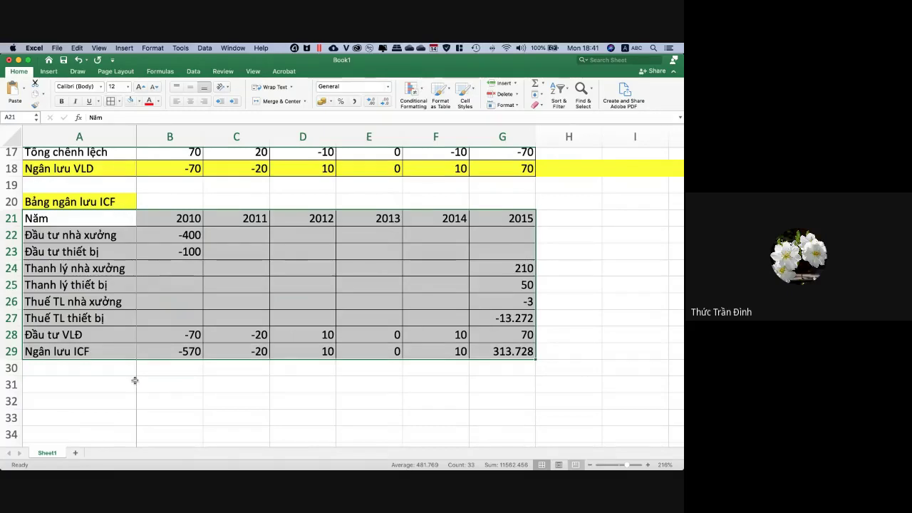
{"action": "left_click", "coordinate": [107, 378]}
{"action": "left_click", "coordinate": [12, 352]}
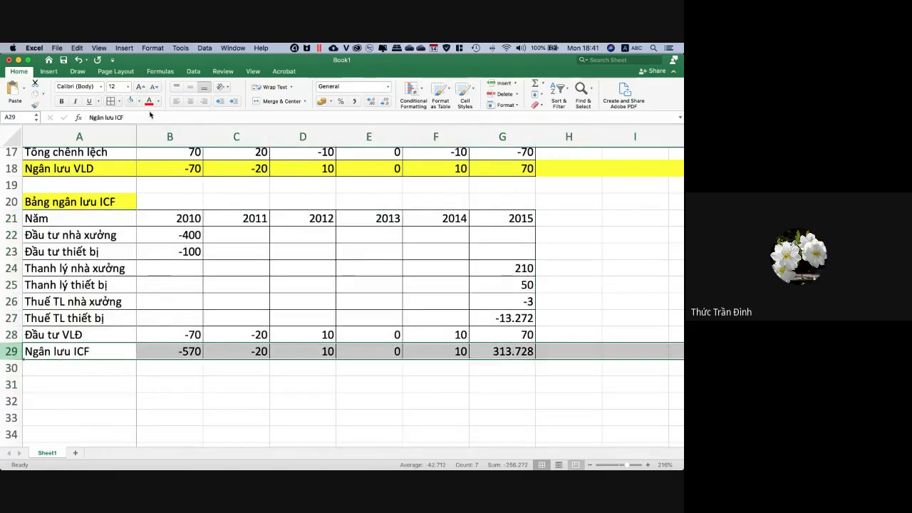
{"action": "left_click", "coordinate": [139, 101]}
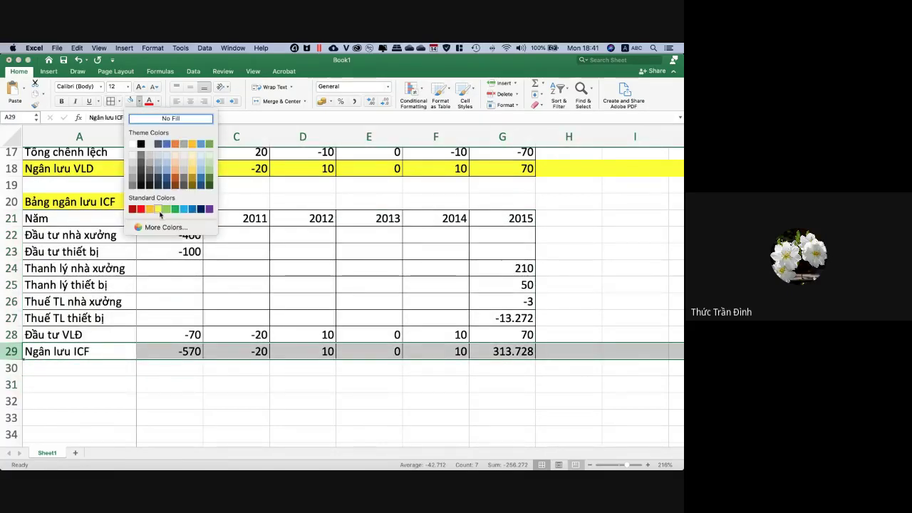
{"action": "left_click", "coordinate": [159, 210]}
{"action": "left_click", "coordinate": [328, 391]}
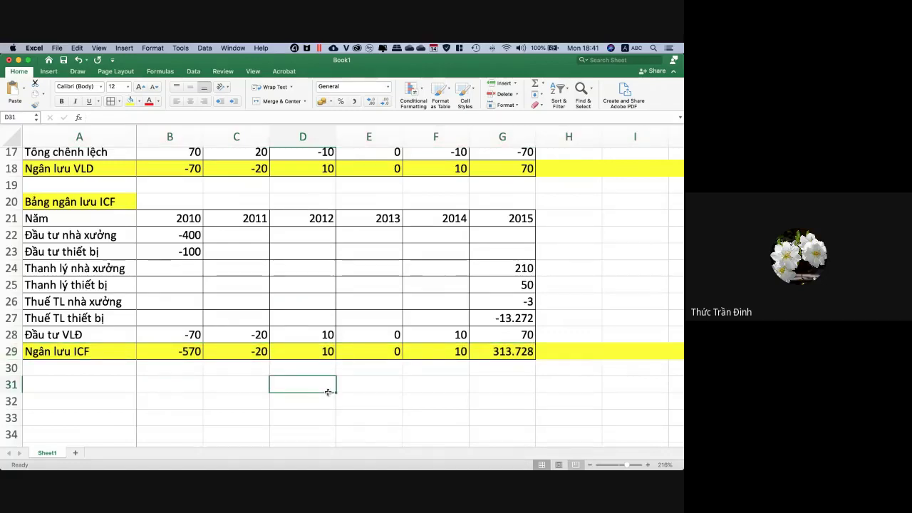
Enter the table title "Bảng OCF" in cell A31 below the ICF table.
{"action": "scroll", "coordinate": [327, 391], "scroll_direction": "down", "scroll_amount": 5}
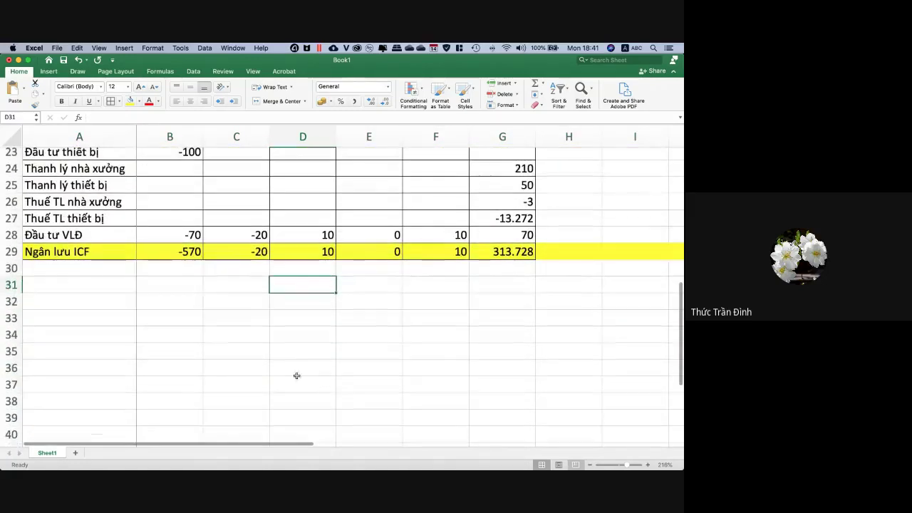
{"action": "left_click", "coordinate": [123, 289]}
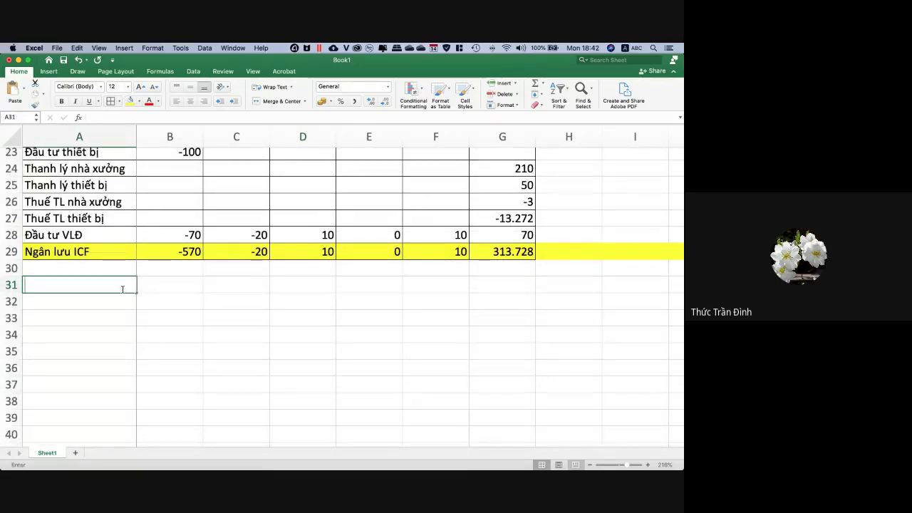
{"action": "type", "text": "Bảng OCF"}
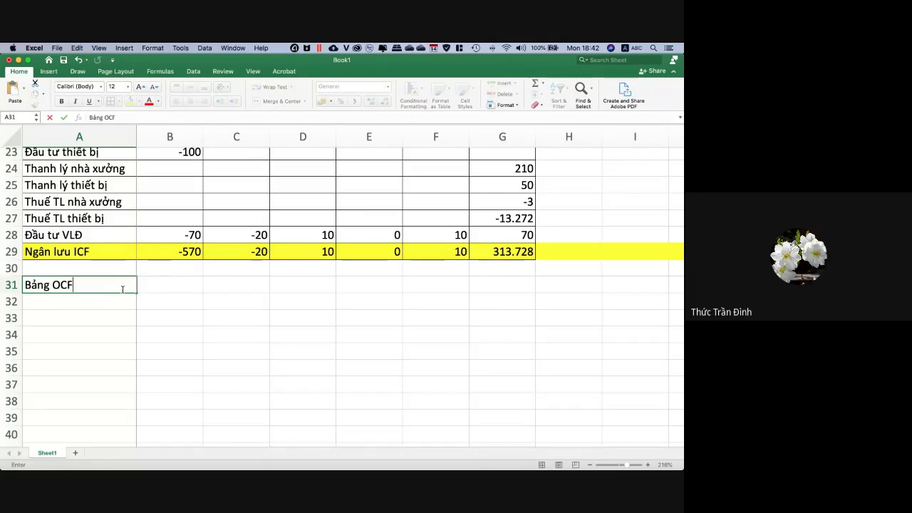
{"action": "key", "text": "Return"}
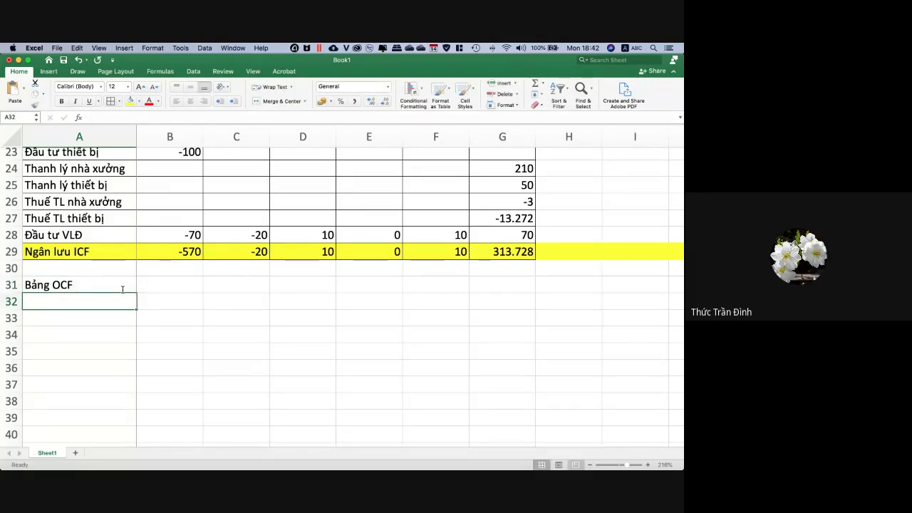
Copy the year header row 21 of the ICF table into row 32 under the Bảng OCF title.
{"action": "left_click", "coordinate": [213, 283]}
{"action": "scroll", "coordinate": [213, 300], "scroll_direction": "up", "scroll_amount": 5}
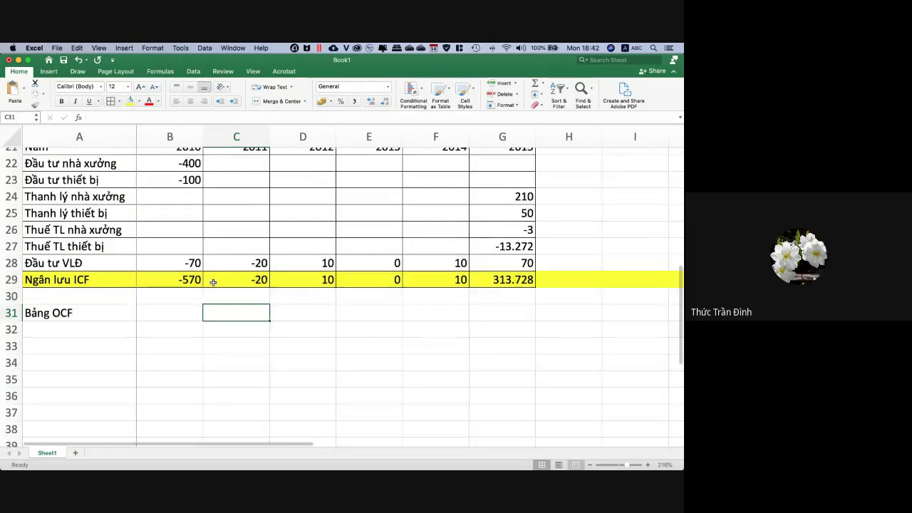
{"action": "left_click", "coordinate": [13, 205]}
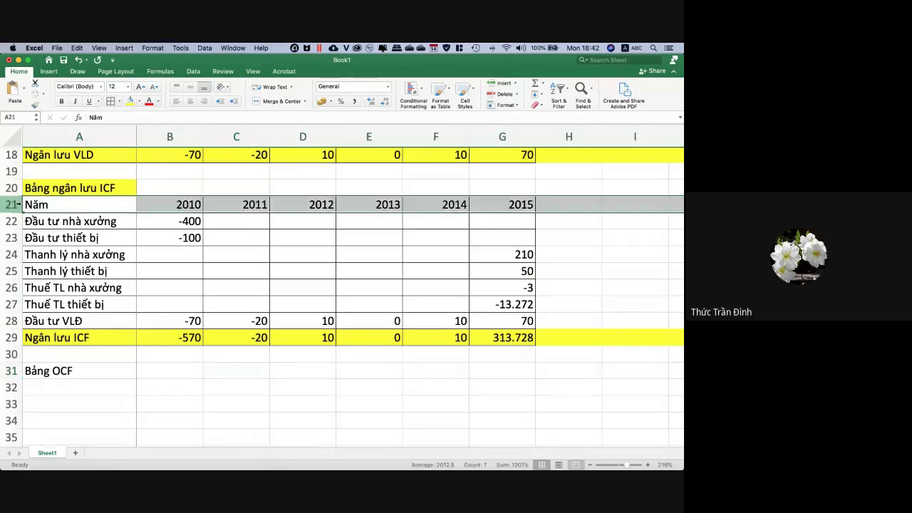
{"action": "key", "text": "super+c"}
{"action": "left_click", "coordinate": [79, 386]}
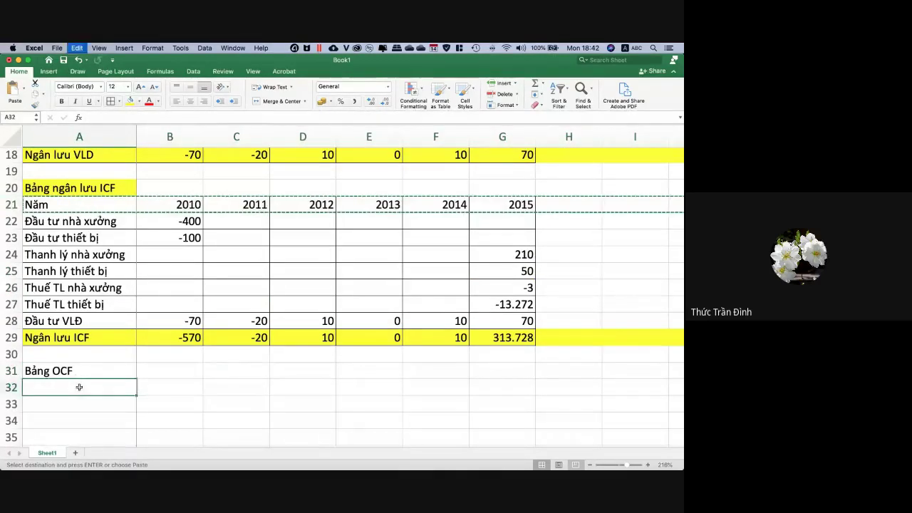
{"action": "key", "text": "super+v"}
Enter the row label "Doanh thu" in A33 below the OCF table's year header.
{"action": "scroll", "coordinate": [179, 383], "scroll_direction": "down", "scroll_amount": 4}
{"action": "left_click", "coordinate": [118, 332]}
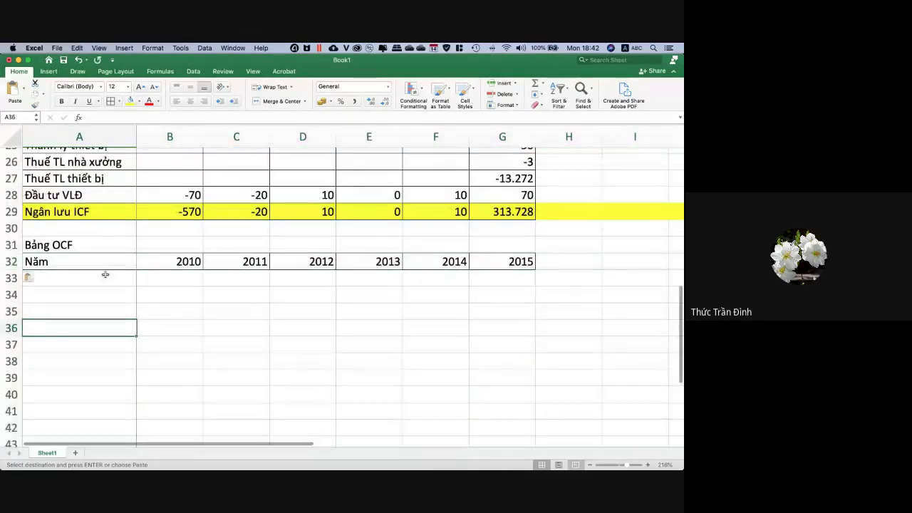
{"action": "left_click", "coordinate": [107, 276]}
{"action": "type", "text": "D"}
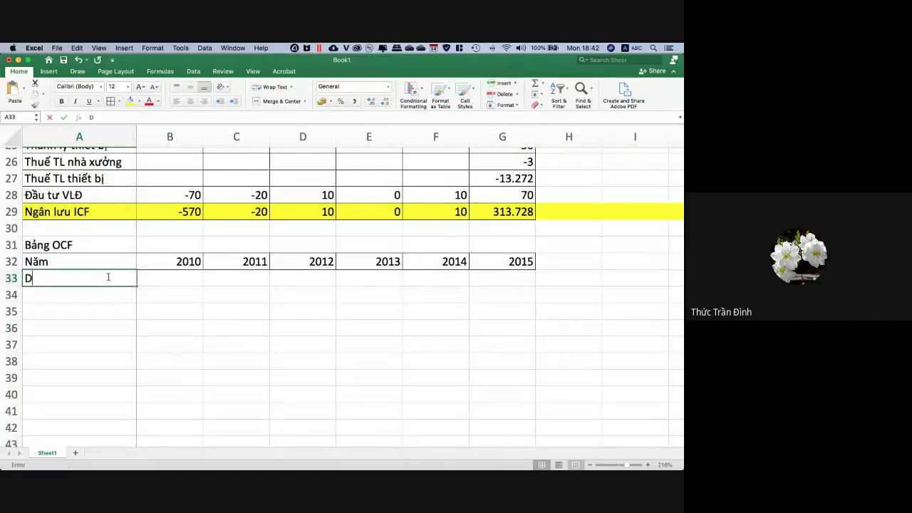
{"action": "type", "text": "oanh thu"}
{"action": "key", "text": "Return"}
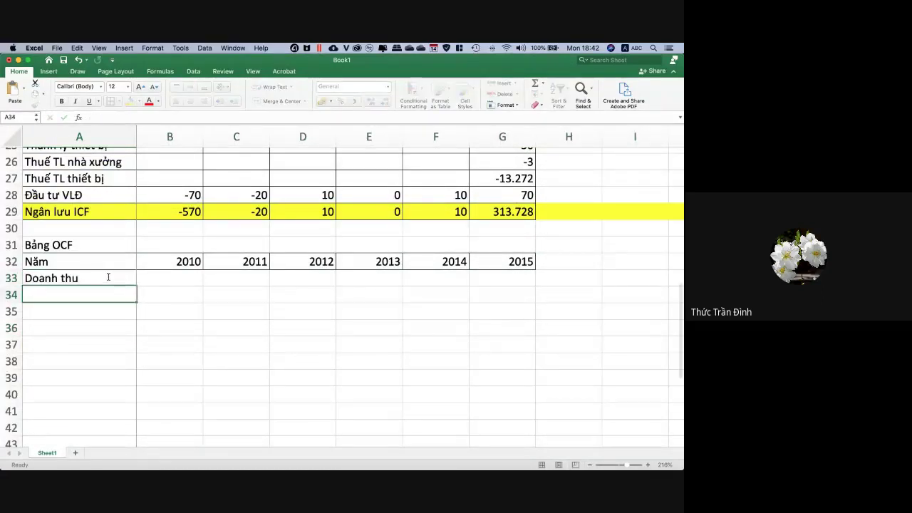
Switch to Acrobat, highlight the 2011–2015 Doanh thu figures in Giao trinh QTDA.pdf, and return to Excel.
{"action": "key", "text": "super+Tab"}
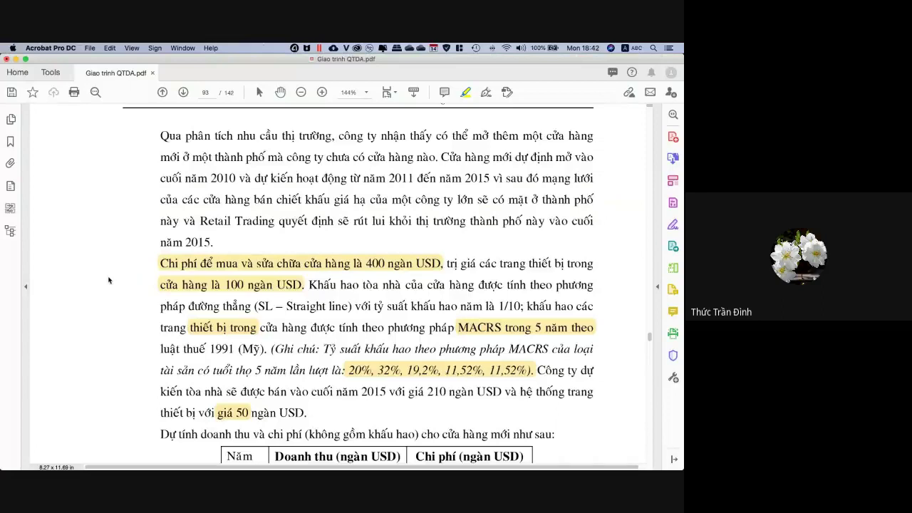
{"action": "scroll", "coordinate": [293, 285], "scroll_direction": "down", "scroll_amount": 15}
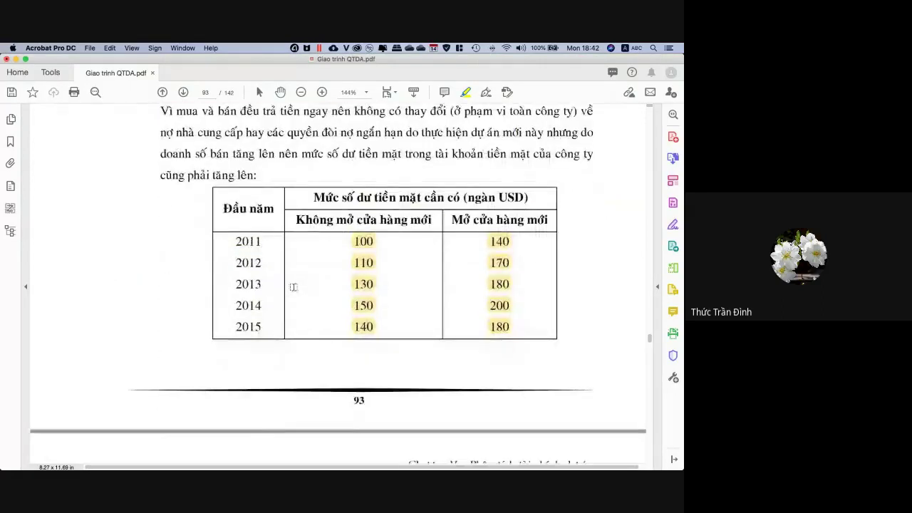
{"action": "scroll", "coordinate": [293, 286], "scroll_direction": "up", "scroll_amount": 10}
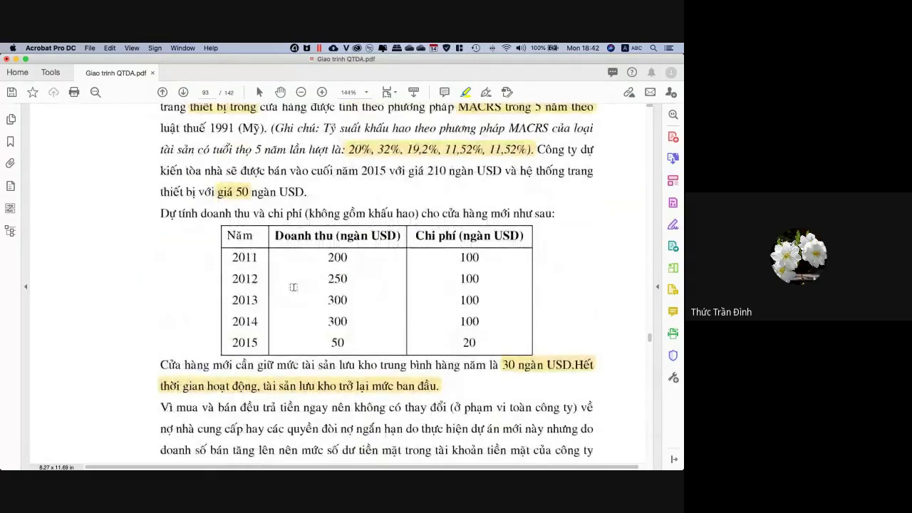
{"action": "scroll", "coordinate": [293, 287], "scroll_direction": "up", "scroll_amount": 1}
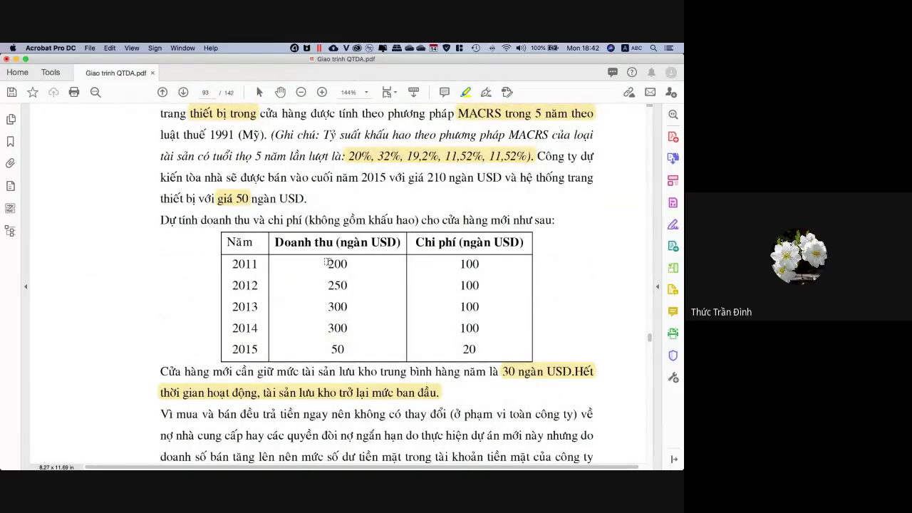
{"action": "left_click_drag", "start_coordinate": [326, 262], "coordinate": [343, 343]}
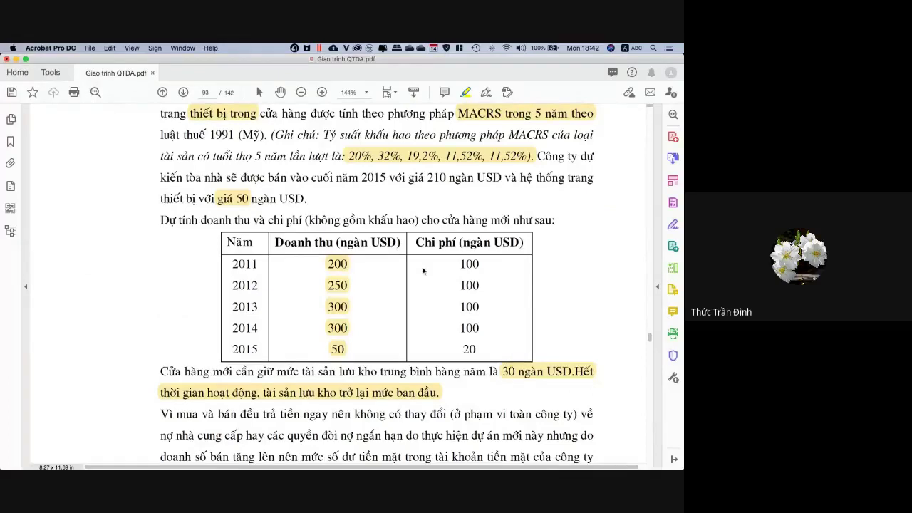
{"action": "key", "text": "super+Tab"}
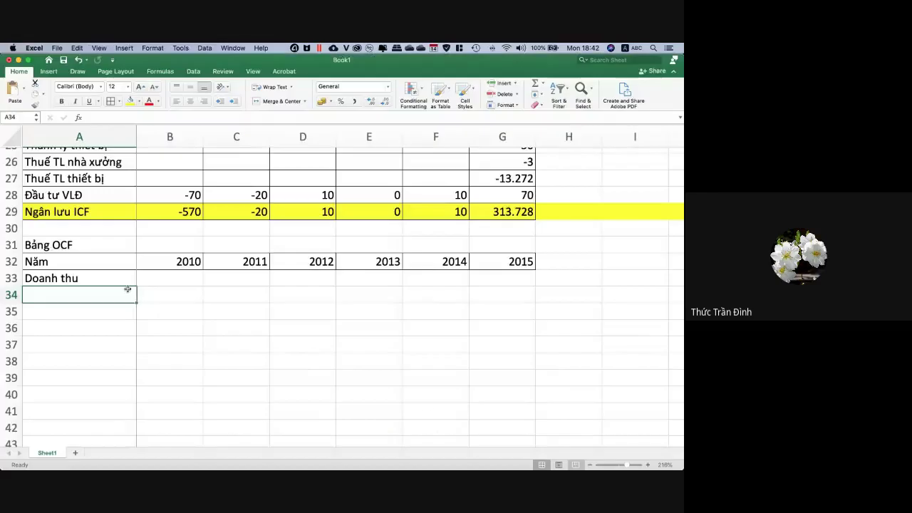
Try to paste the clipboard contents into the Doanh thu row starting at C33.
{"action": "left_click", "coordinate": [237, 278]}
{"action": "right_click", "coordinate": [238, 278]}
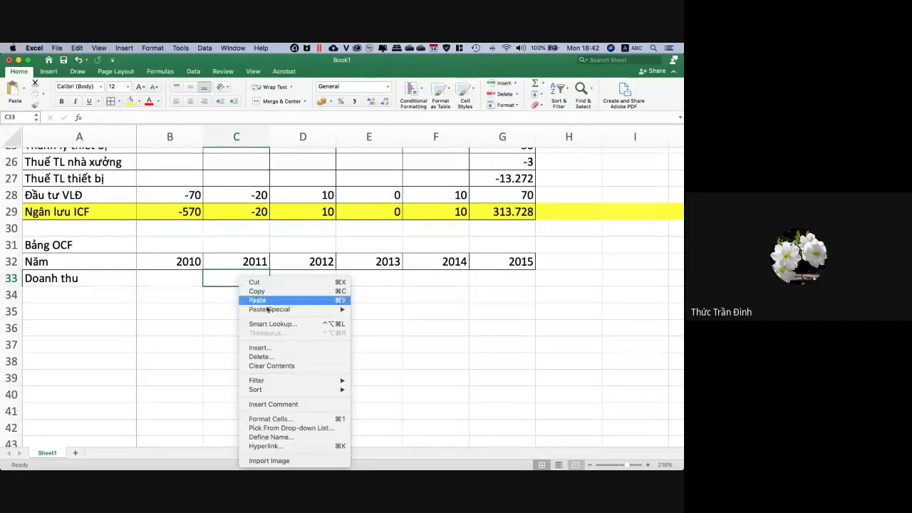
{"action": "mouse_move", "coordinate": [270, 310]}
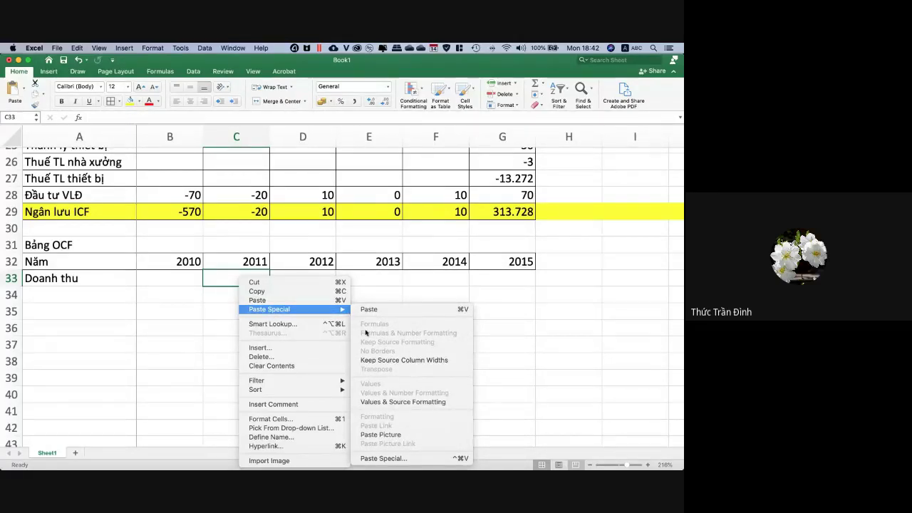
{"action": "left_click", "coordinate": [390, 459]}
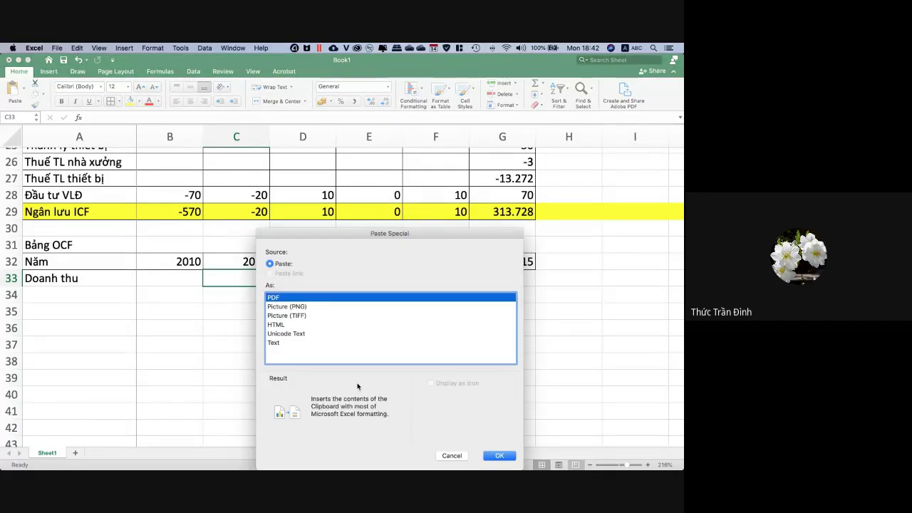
{"action": "left_click", "coordinate": [459, 458]}
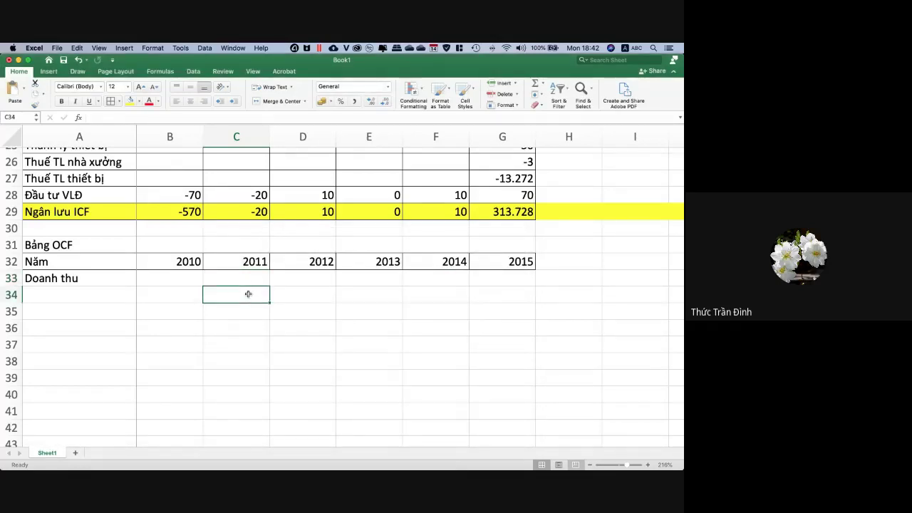
{"action": "key", "text": "super+v"}
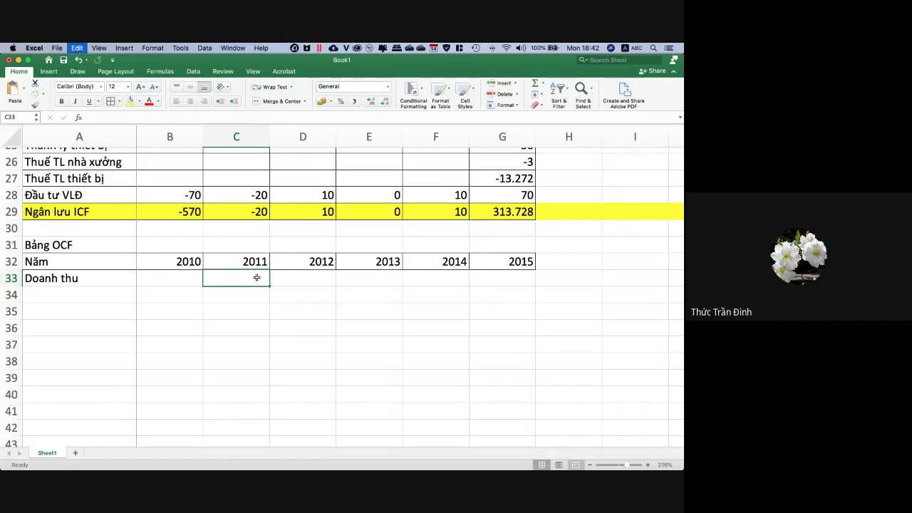
{"action": "key", "text": "super+z"}
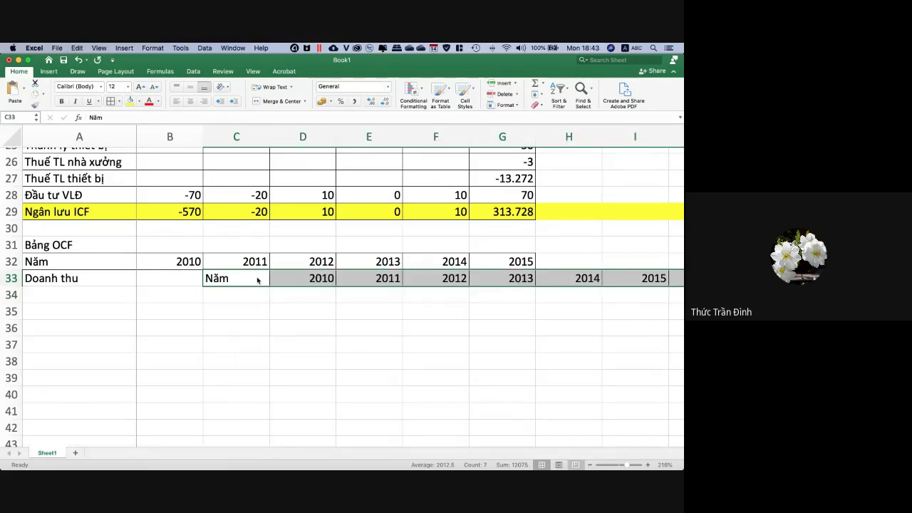
Switch to Acrobat and remove the highlight from the 2011–2015 Doanh thu figures.
{"action": "left_click", "coordinate": [270, 291]}
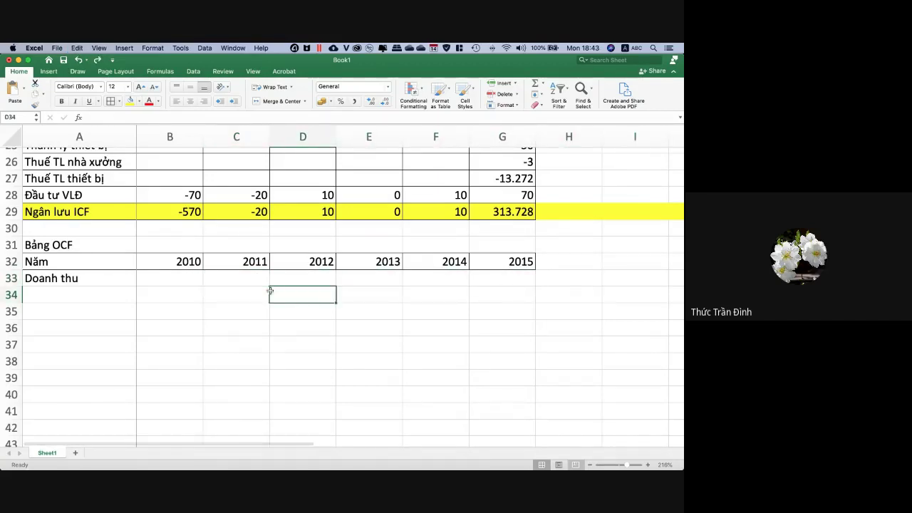
{"action": "key", "text": "super+Tab"}
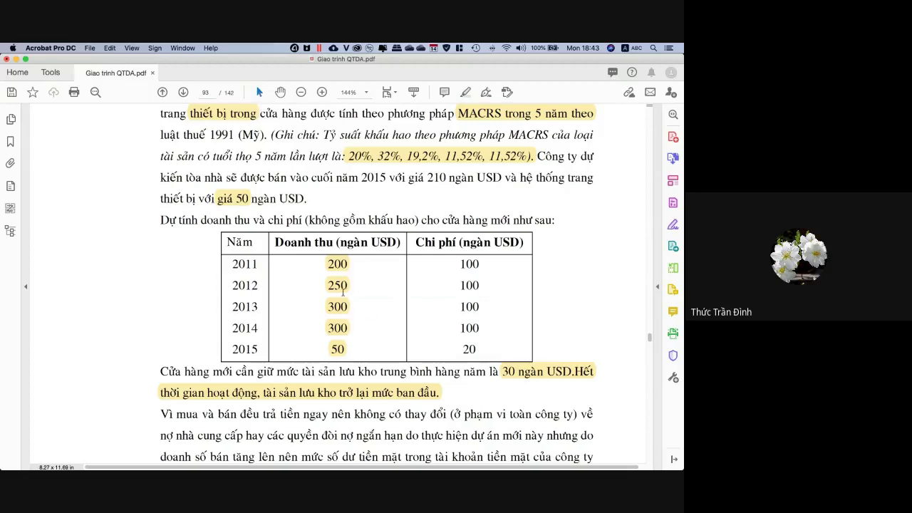
{"action": "left_click", "coordinate": [324, 264]}
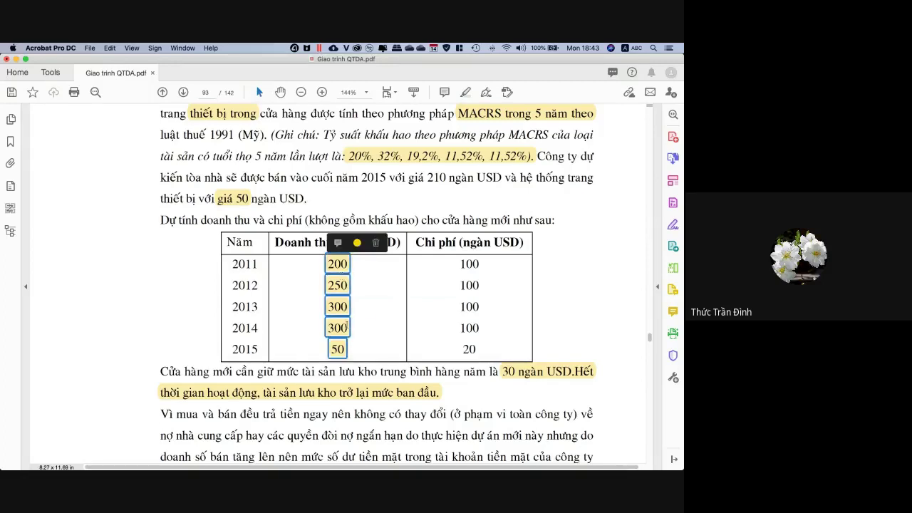
{"action": "left_click", "coordinate": [377, 243]}
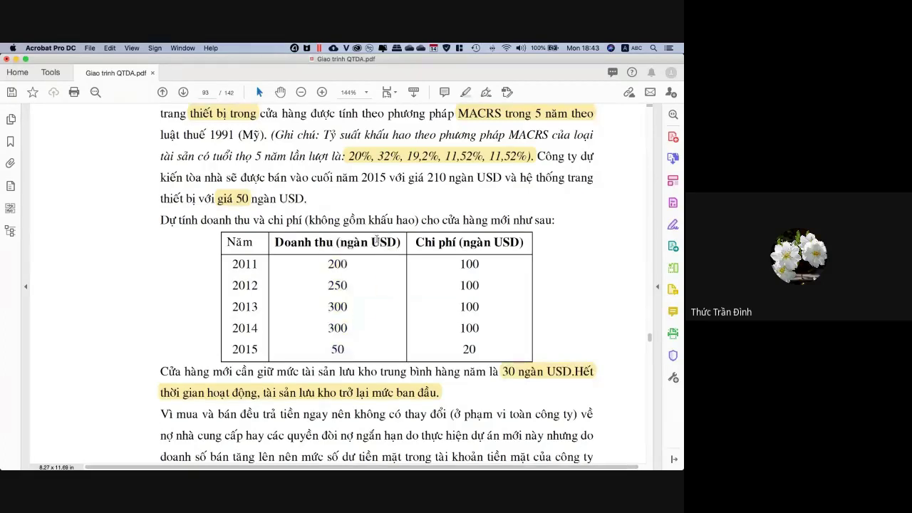
Copy the 2011–2015 Doanh thu figures from the PDF table and paste them into Excel in column C starting at C34.
{"action": "left_click_drag", "start_coordinate": [325, 264], "coordinate": [351, 350]}
{"action": "key", "text": "super+c"}
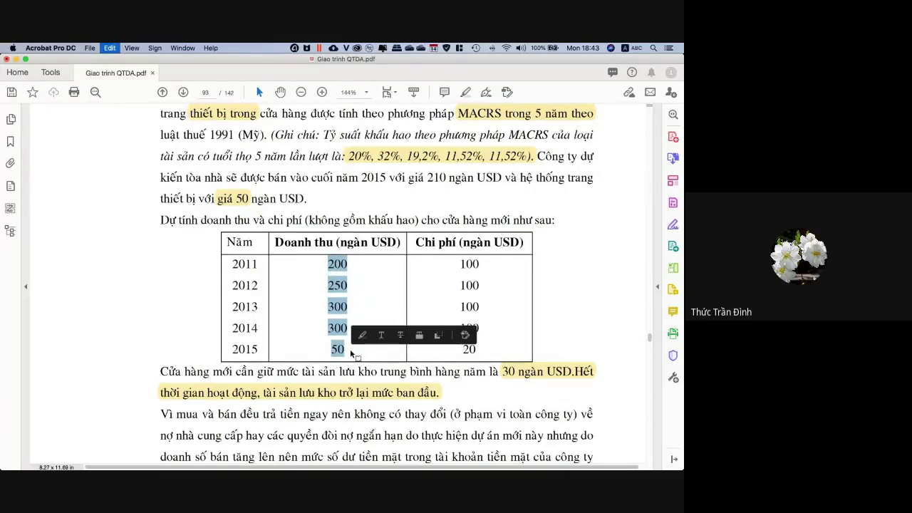
{"action": "key", "text": "super+Tab"}
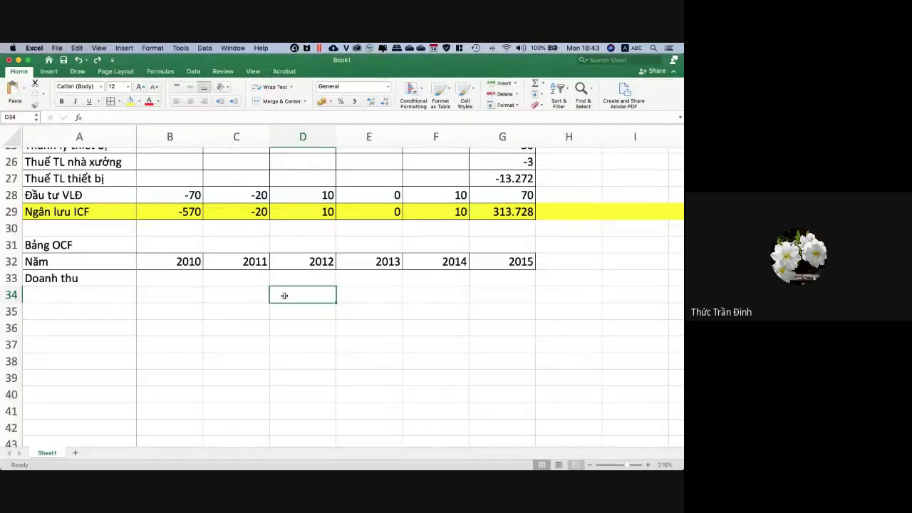
{"action": "left_click", "coordinate": [261, 295]}
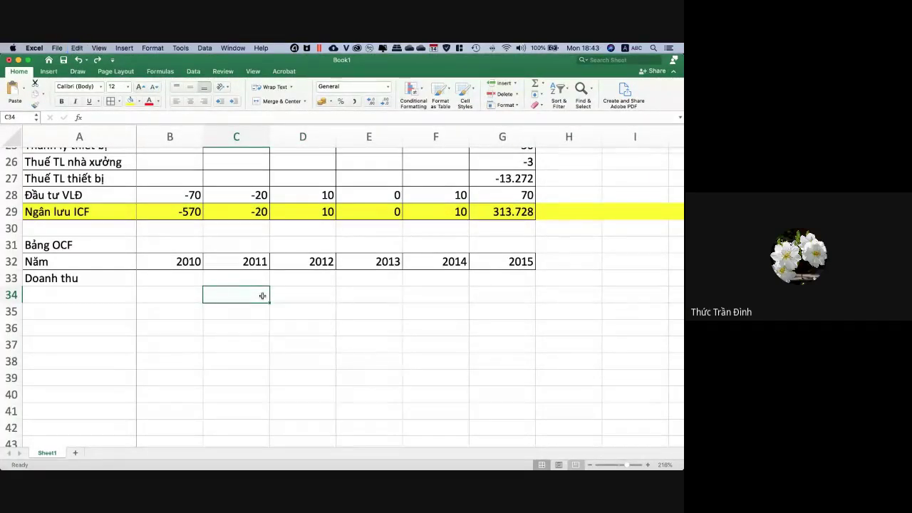
{"action": "key", "text": "super+v"}
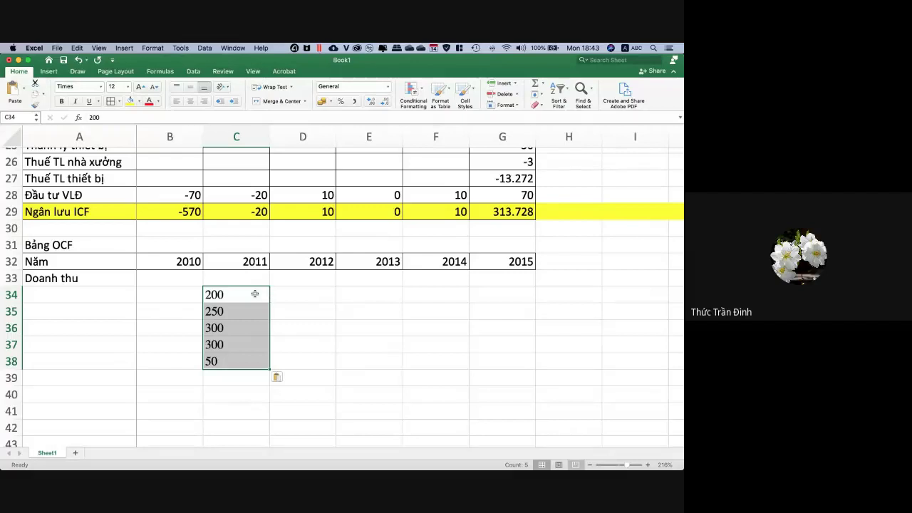
Copy the pasted revenue figures in C34:C38 and paste them transposed into the Doanh thu row starting at C33.
{"action": "key", "text": "super+c"}
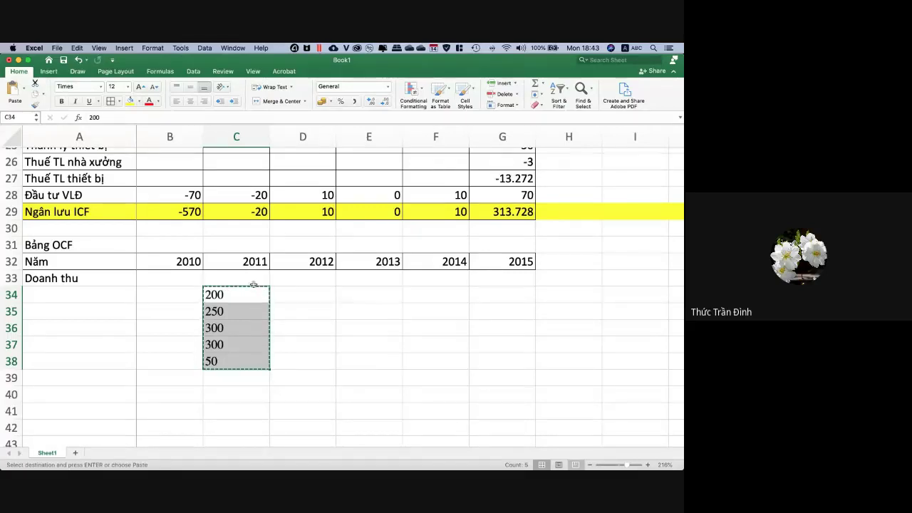
{"action": "right_click", "coordinate": [253, 279]}
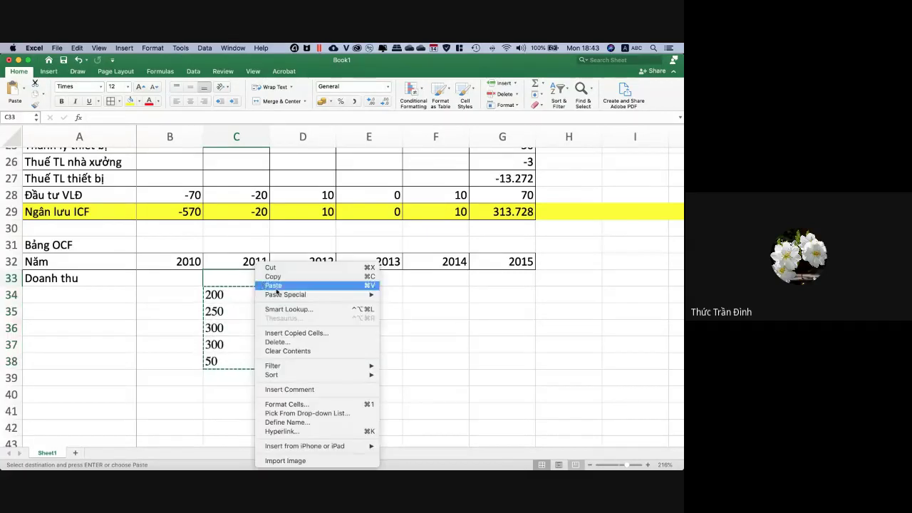
{"action": "mouse_move", "coordinate": [280, 295]}
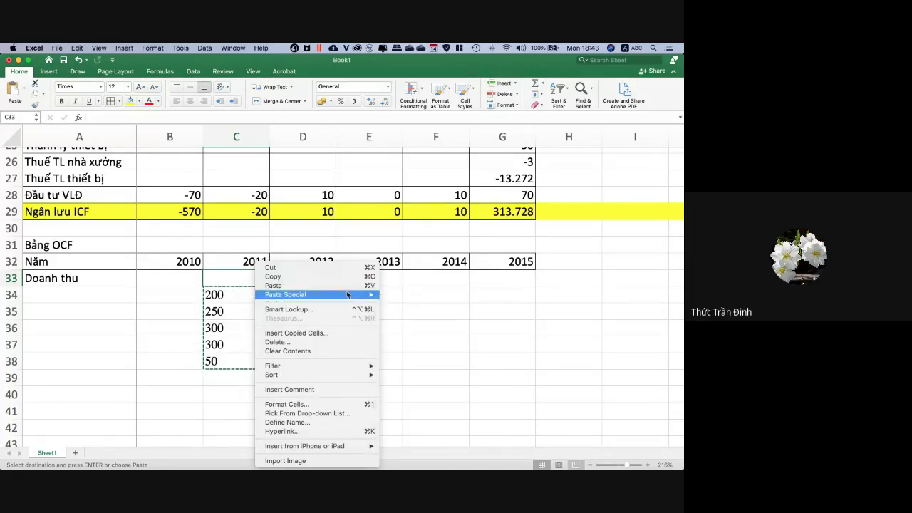
{"action": "mouse_move", "coordinate": [347, 295]}
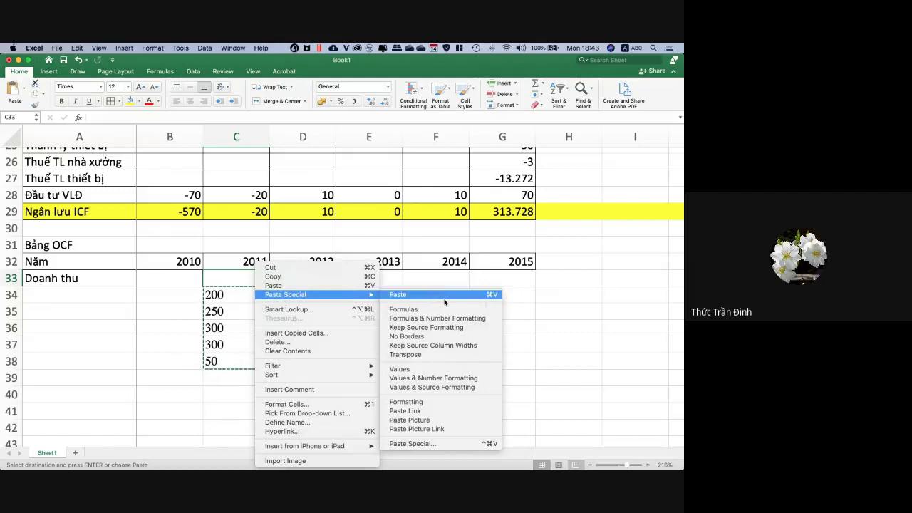
{"action": "left_click", "coordinate": [441, 444]}
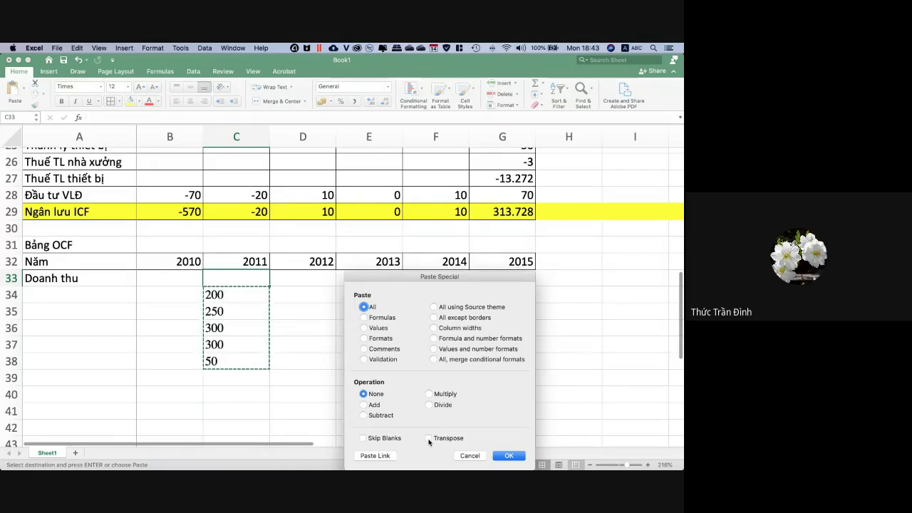
{"action": "left_click", "coordinate": [429, 440]}
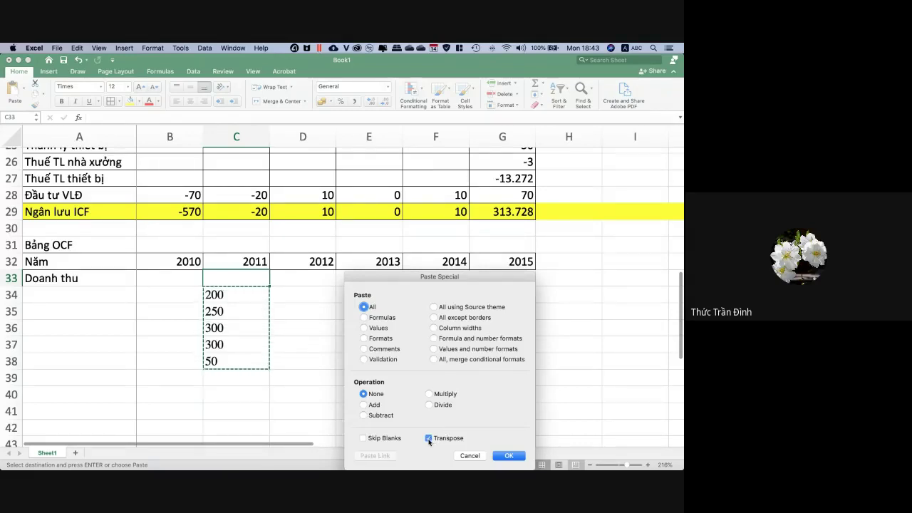
{"action": "left_click", "coordinate": [509, 455]}
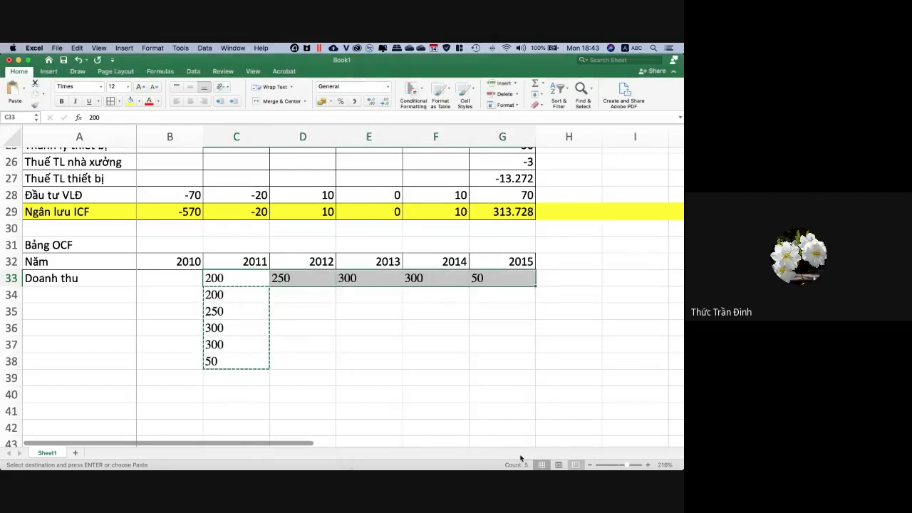
Clear the vertical revenue figures from C34:C38.
{"action": "left_click", "coordinate": [331, 328]}
{"action": "left_click_drag", "start_coordinate": [256, 292], "coordinate": [252, 350]}
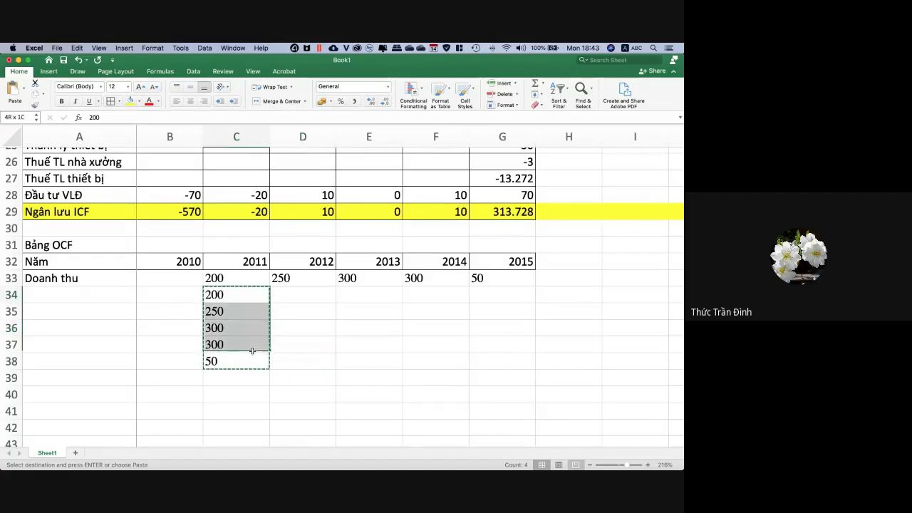
{"action": "key", "text": "Delete"}
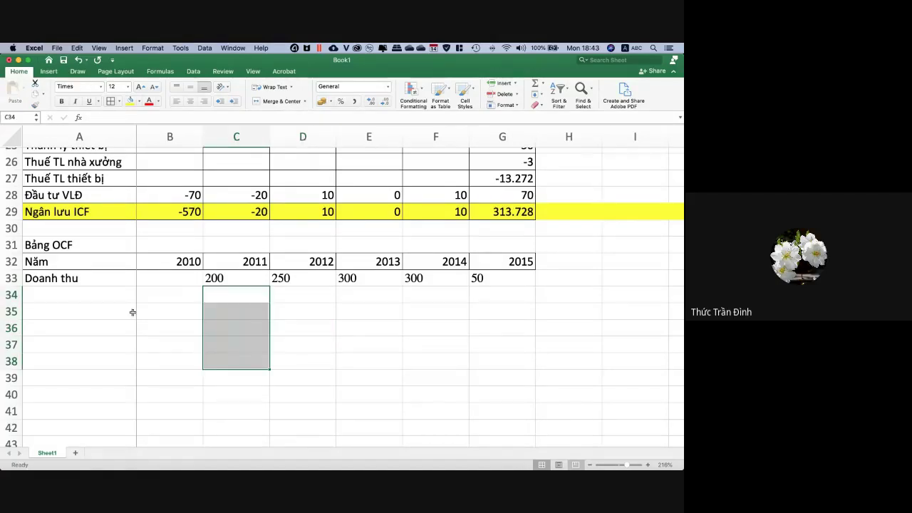
Enter the row label "Chi phí" in A34, copy the 2011–2015 Chi phí figures from the PDF in Acrobat, and return to Excel.
{"action": "left_click", "coordinate": [112, 297]}
{"action": "type", "text": "Chi phí"}
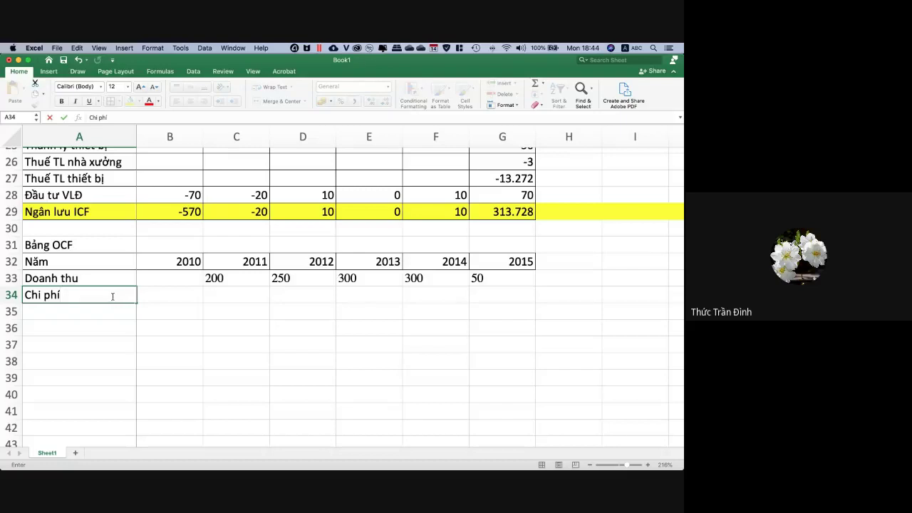
{"action": "key", "text": "super+Tab"}
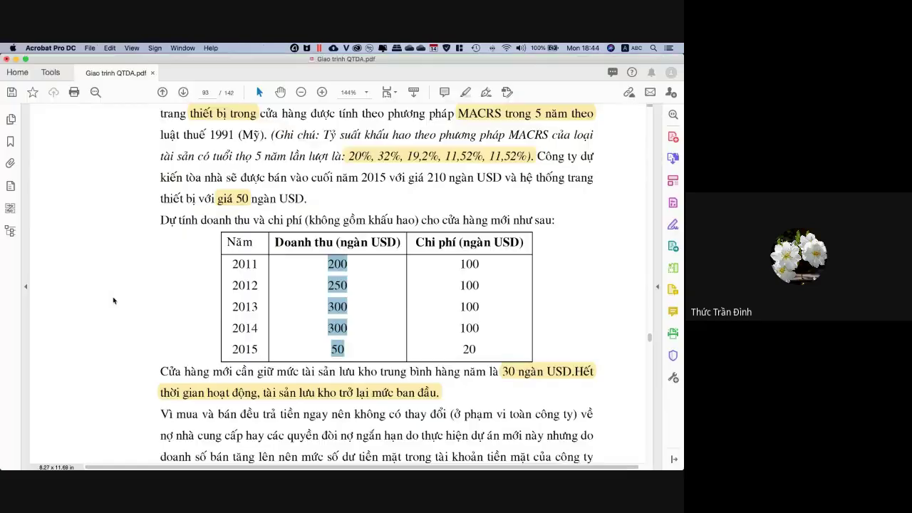
{"action": "left_click_drag", "start_coordinate": [483, 309], "coordinate": [478, 347]}
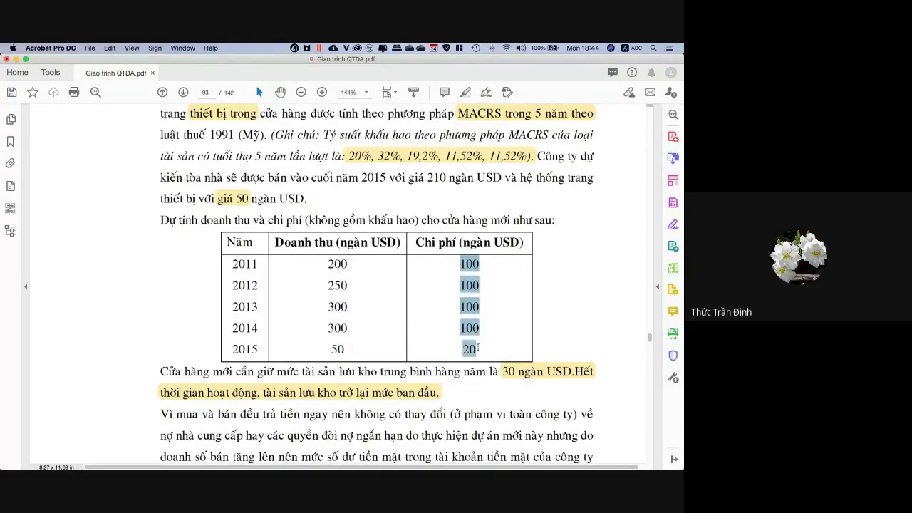
{"action": "key", "text": "super+c"}
{"action": "key", "text": "super+Tab"}
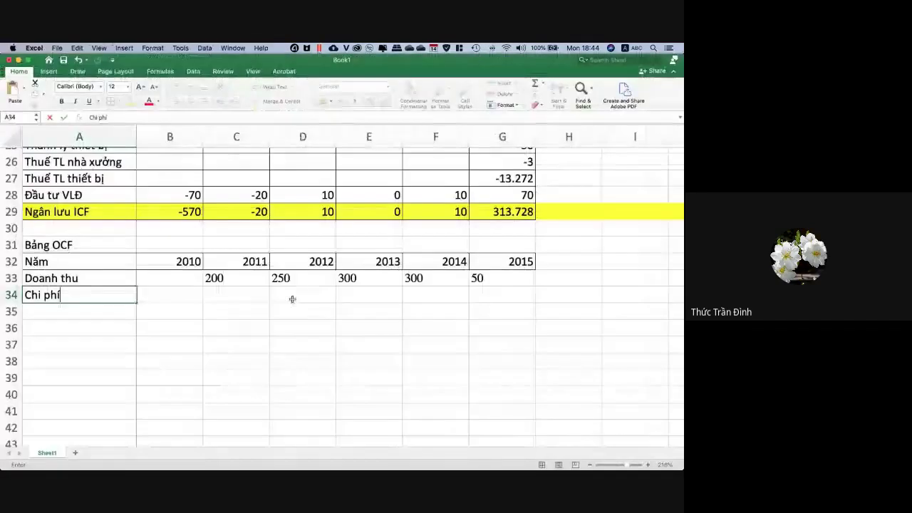
{"action": "left_click", "coordinate": [242, 296]}
{"action": "right_click", "coordinate": [242, 296]}
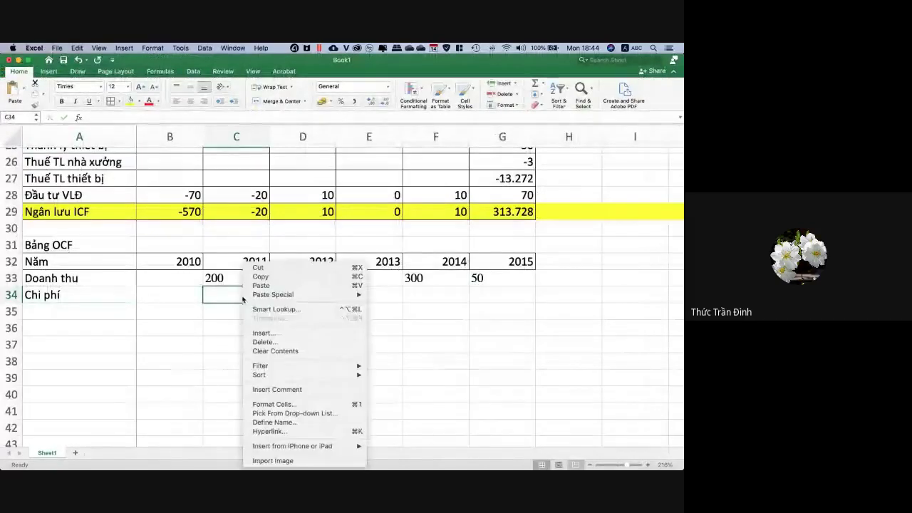
{"action": "mouse_move", "coordinate": [257, 298]}
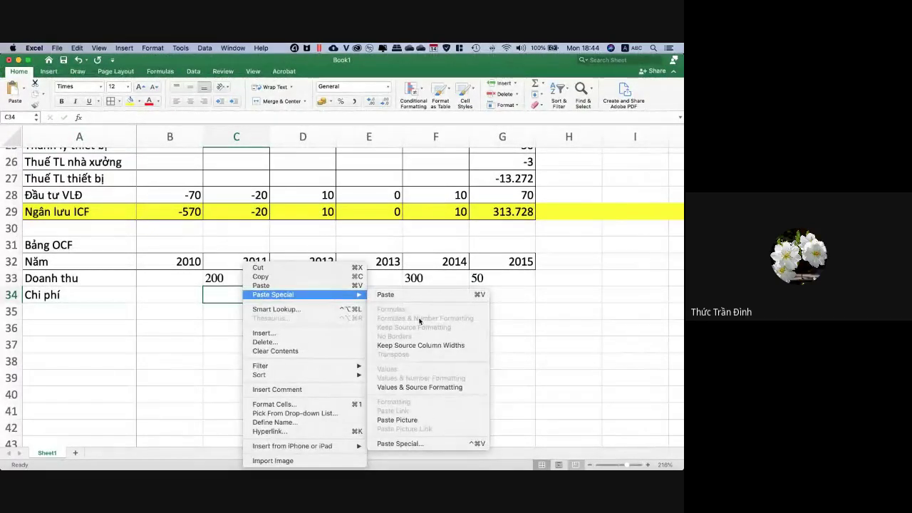
{"action": "left_click", "coordinate": [425, 446]}
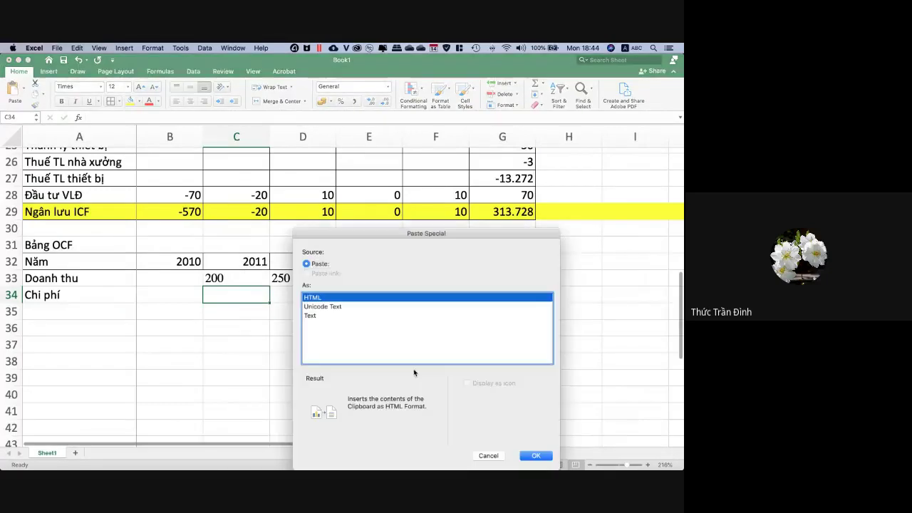
{"action": "left_click", "coordinate": [488, 455]}
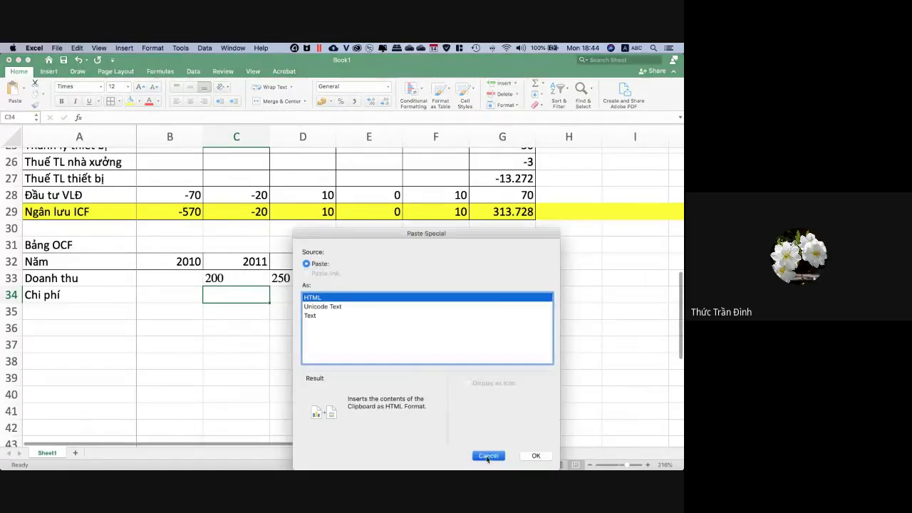
Paste the cost figures in column C from C35 and copy them transposed into the Chi phí row starting at C34.
{"action": "left_click", "coordinate": [247, 311]}
{"action": "key", "text": "cmd+v"}
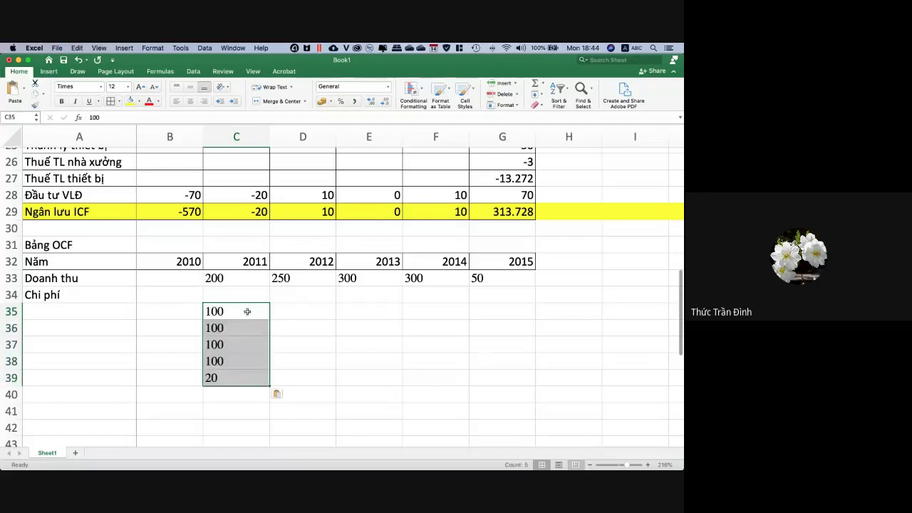
{"action": "left_click", "coordinate": [243, 295]}
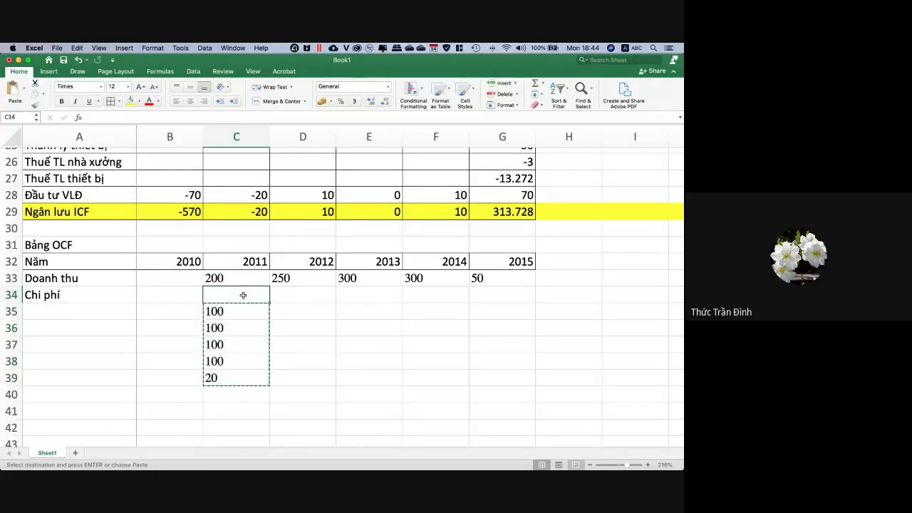
{"action": "right_click", "coordinate": [243, 295]}
{"action": "mouse_move", "coordinate": [306, 294]}
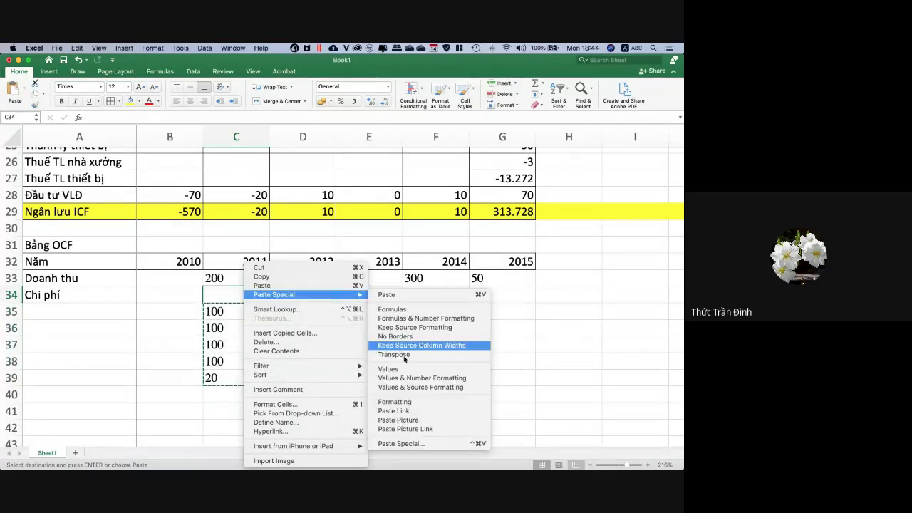
{"action": "left_click", "coordinate": [401, 443]}
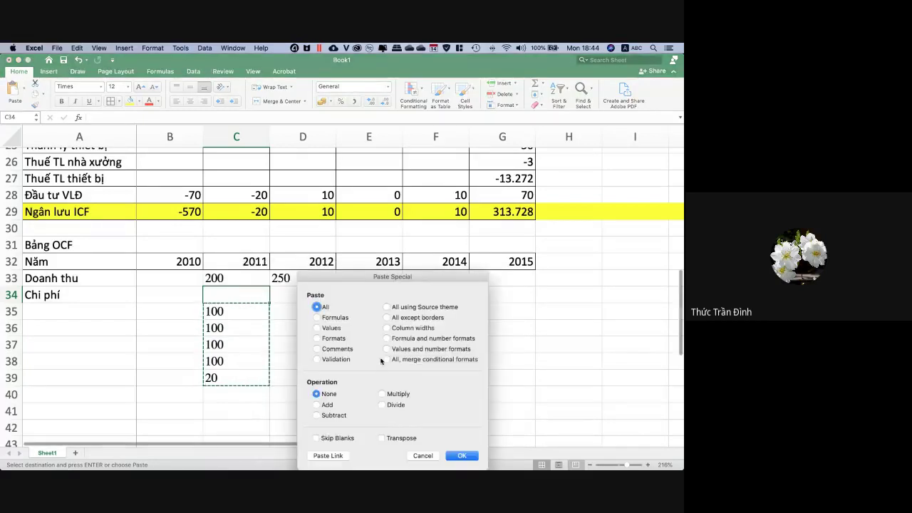
{"action": "left_click", "coordinate": [384, 438]}
{"action": "left_click", "coordinate": [462, 455]}
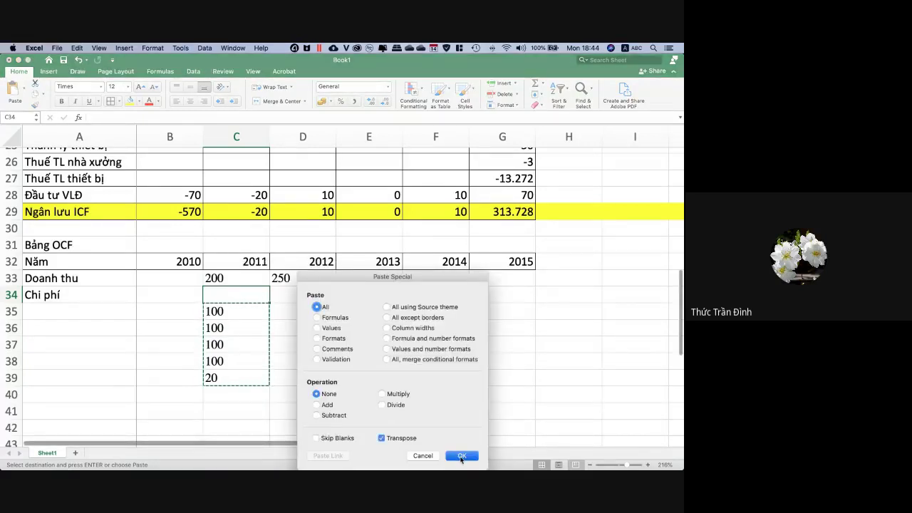
Clear the vertical cost figures from C35:C39.
{"action": "left_click", "coordinate": [307, 340]}
{"action": "left_click_drag", "start_coordinate": [240, 311], "coordinate": [244, 378]}
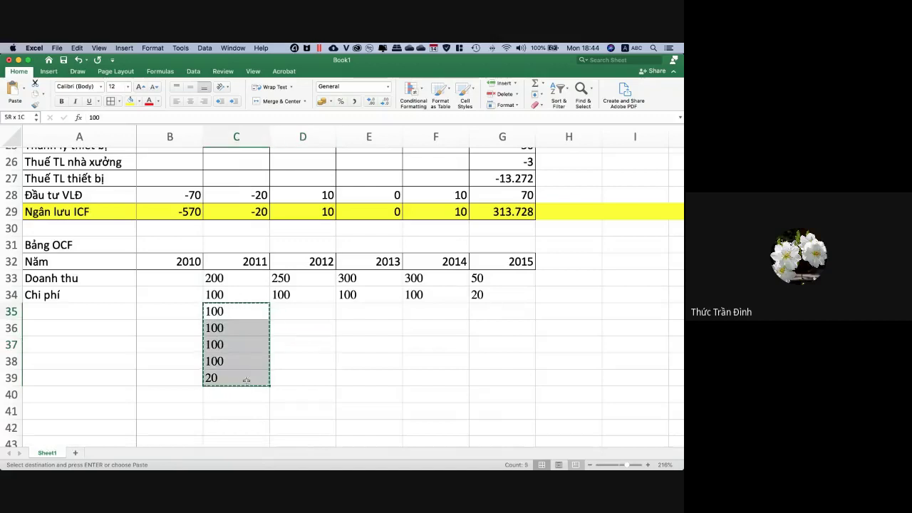
{"action": "key", "text": "Delete"}
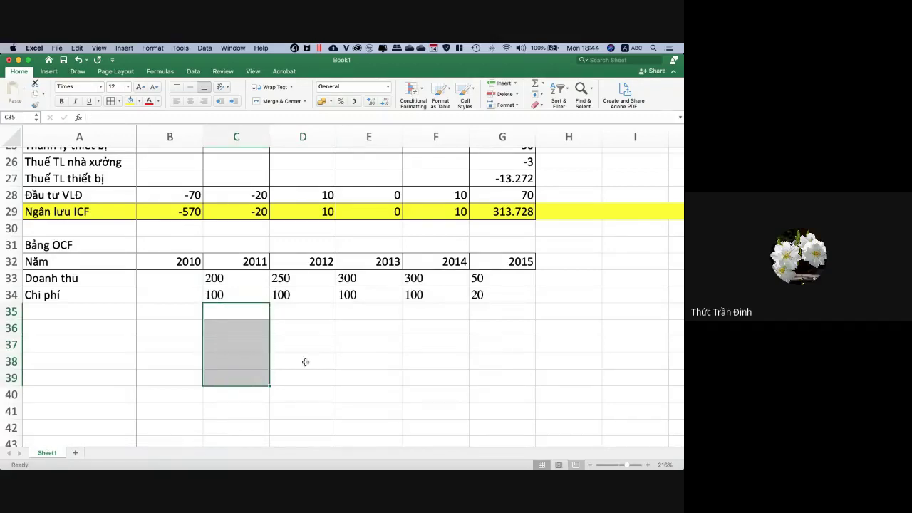
{"action": "left_click", "coordinate": [304, 362]}
Check the revenue and cost table in the Acrobat PDF, return to Excel, and enter the row label "Khấu hao" in A35.
{"action": "key", "text": "super+Tab"}
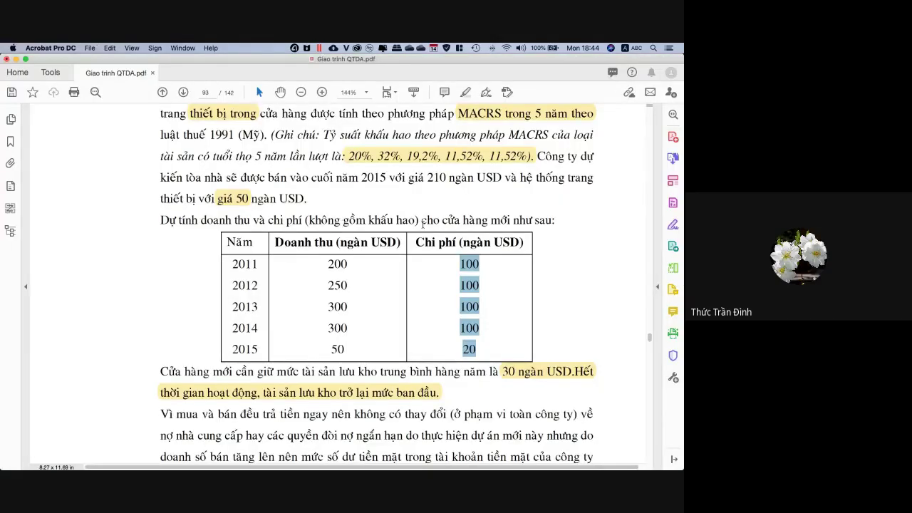
{"action": "key", "text": "super+Tab"}
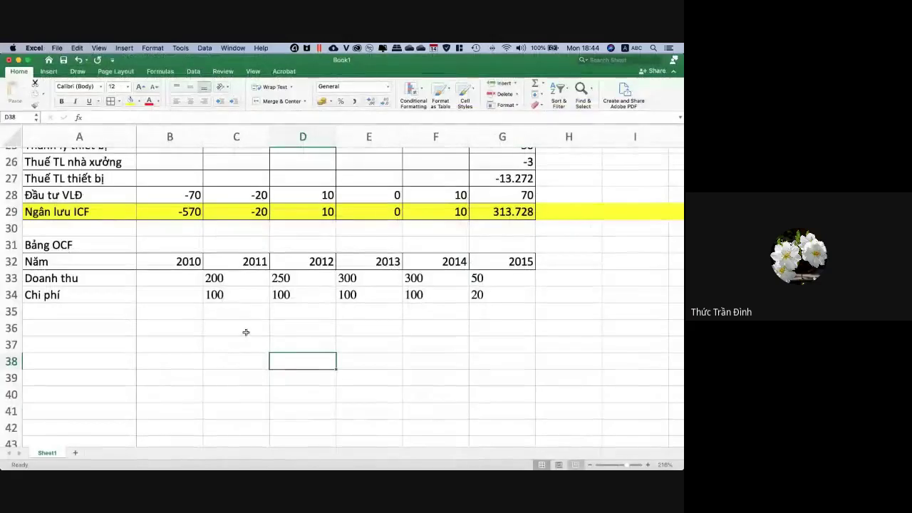
{"action": "left_click", "coordinate": [80, 311]}
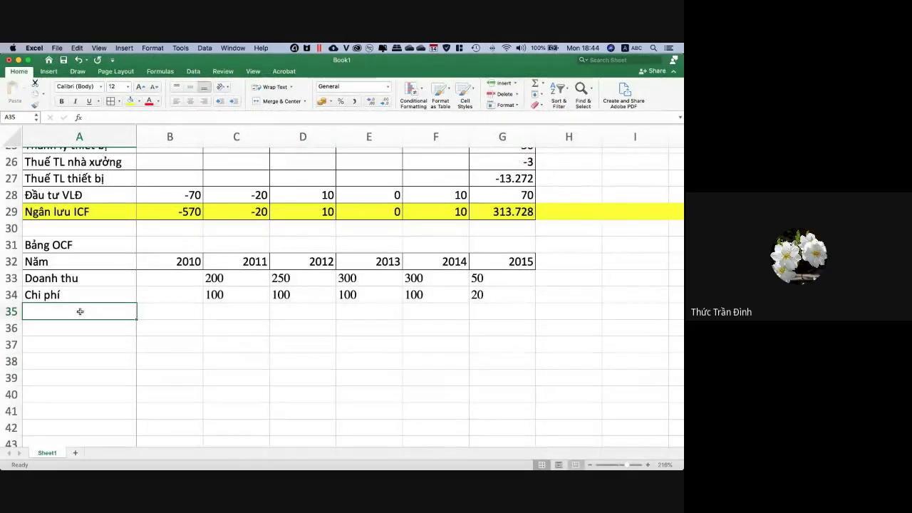
{"action": "type", "text": "Khấu hao"}
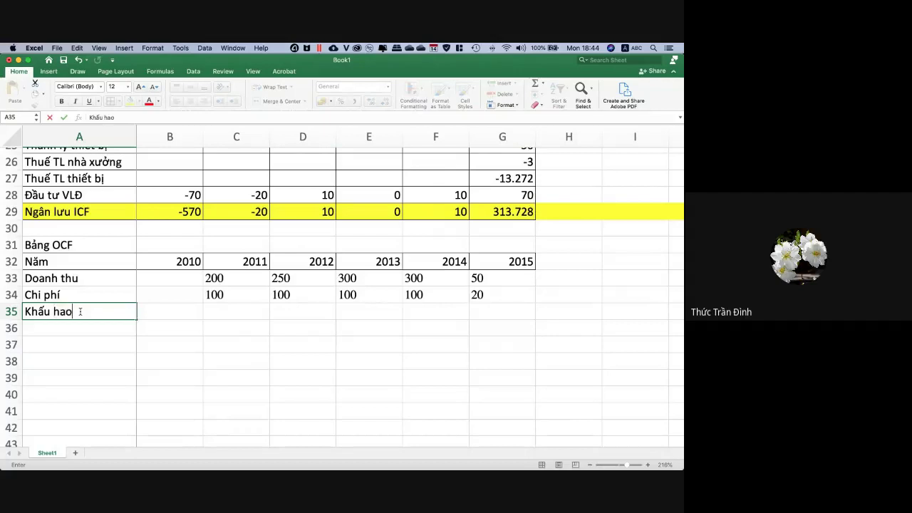
{"action": "key", "text": "Return"}
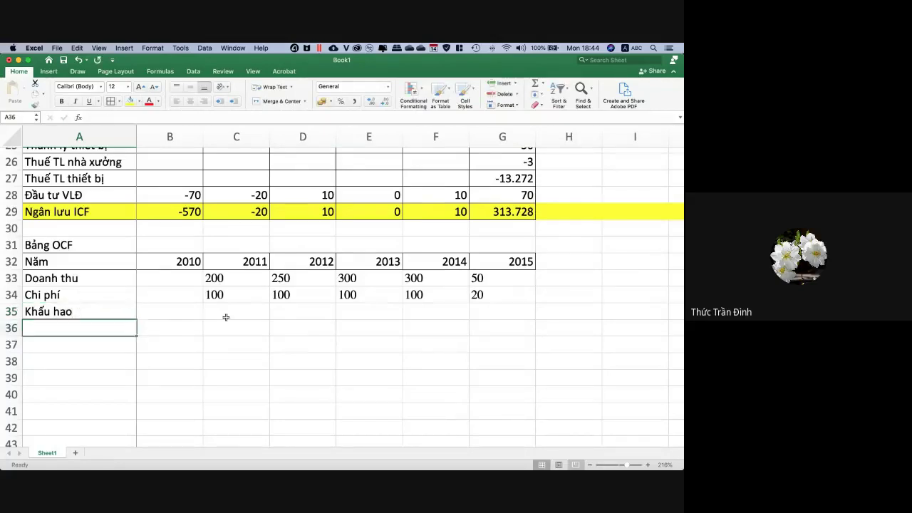
Link C35 to the 2011 Tổng khấu hao value in C6 and fill the formula across to G35.
{"action": "left_click", "coordinate": [240, 313]}
{"action": "type", "text": "="}
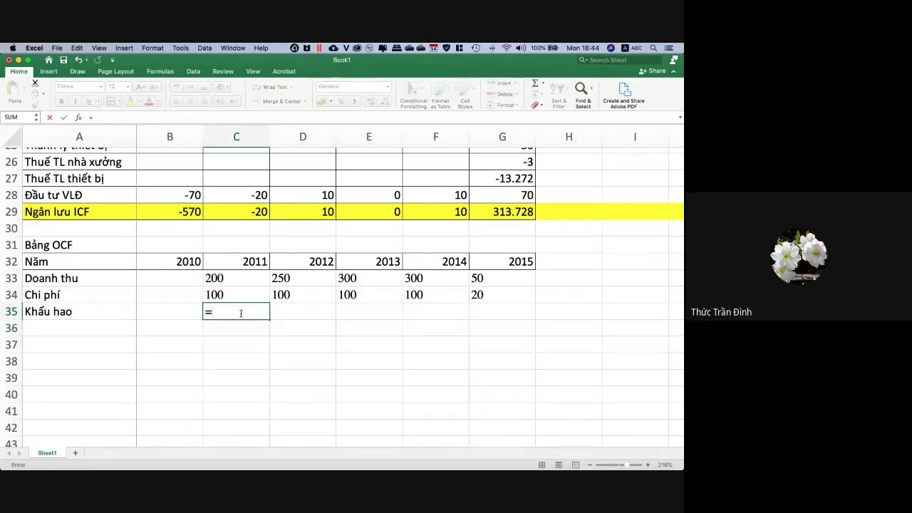
{"action": "scroll", "coordinate": [354, 320], "scroll_direction": "up", "scroll_amount": 10}
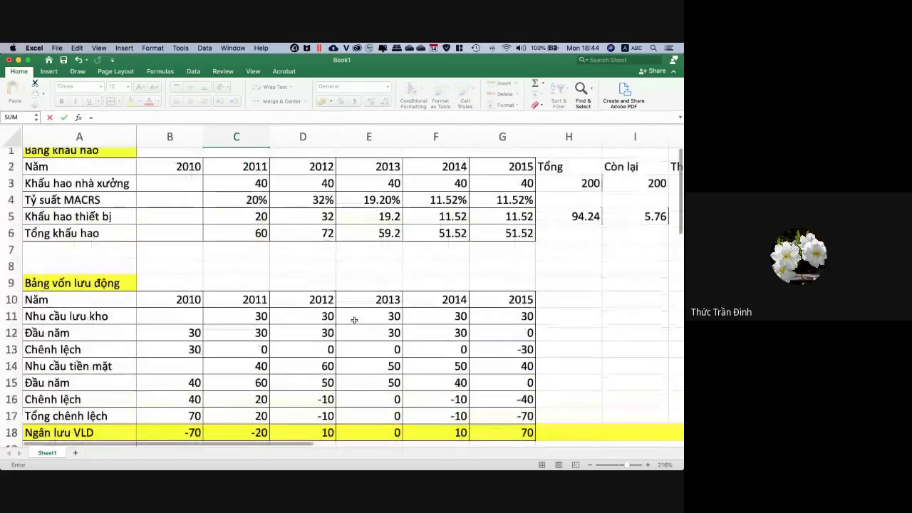
{"action": "left_click", "coordinate": [262, 233]}
{"action": "key", "text": "Return"}
{"action": "scroll", "coordinate": [262, 233], "scroll_direction": "down", "scroll_amount": 3}
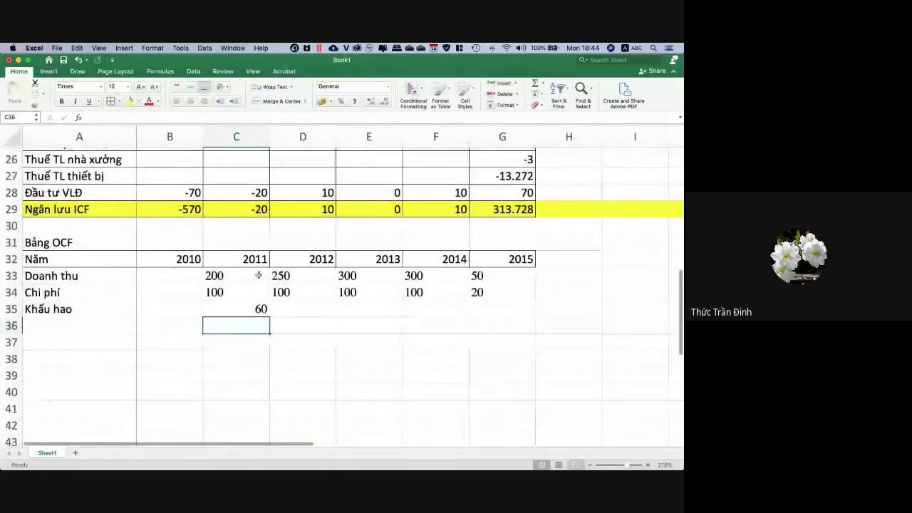
{"action": "left_click", "coordinate": [258, 308]}
{"action": "left_click_drag", "start_coordinate": [269, 317], "coordinate": [527, 315]}
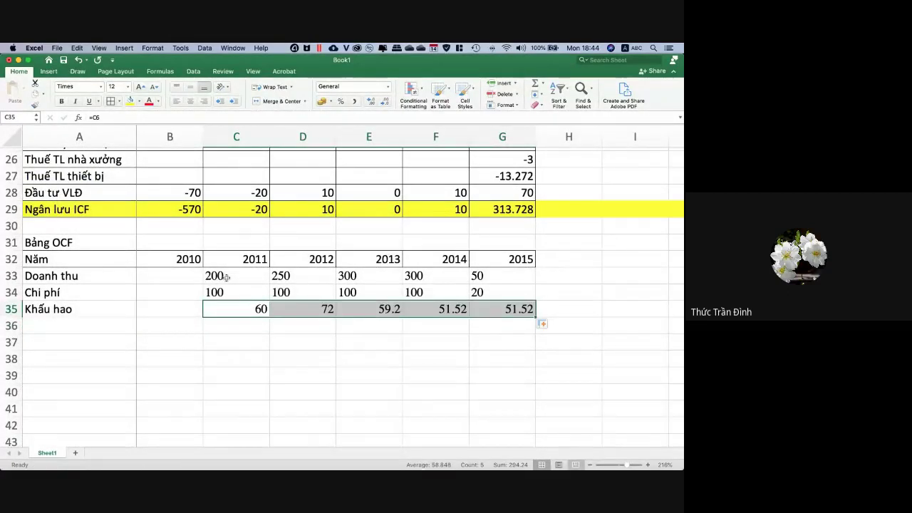
Center the OCF table's year headers and figures horizontally and vertically in B32:G35, including the empty cells down to C39:G39.
{"action": "left_click_drag", "start_coordinate": [204, 277], "coordinate": [492, 377]}
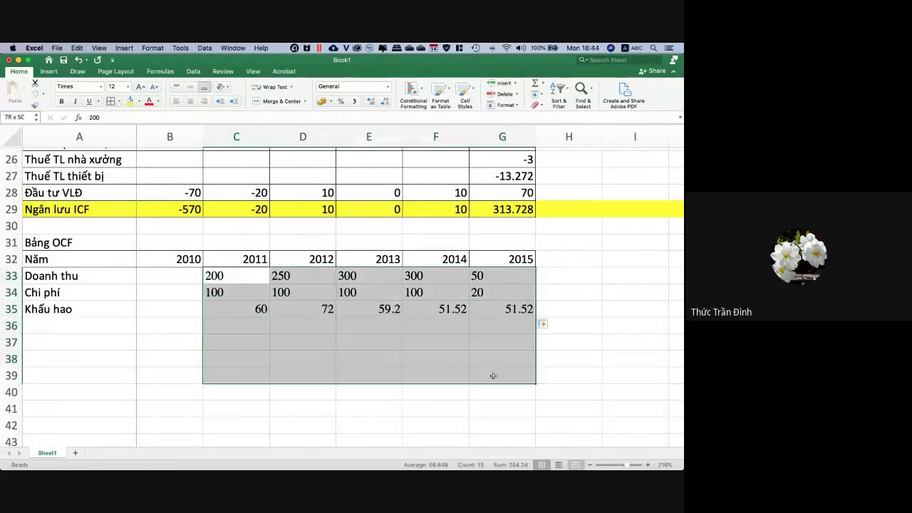
{"action": "left_click", "coordinate": [191, 100]}
{"action": "left_click", "coordinate": [193, 91]}
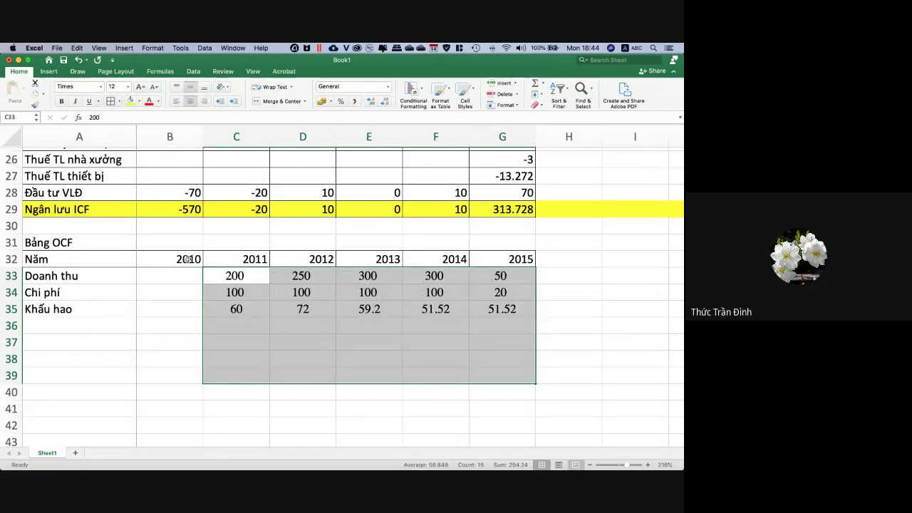
{"action": "left_click_drag", "start_coordinate": [187, 261], "coordinate": [504, 311]}
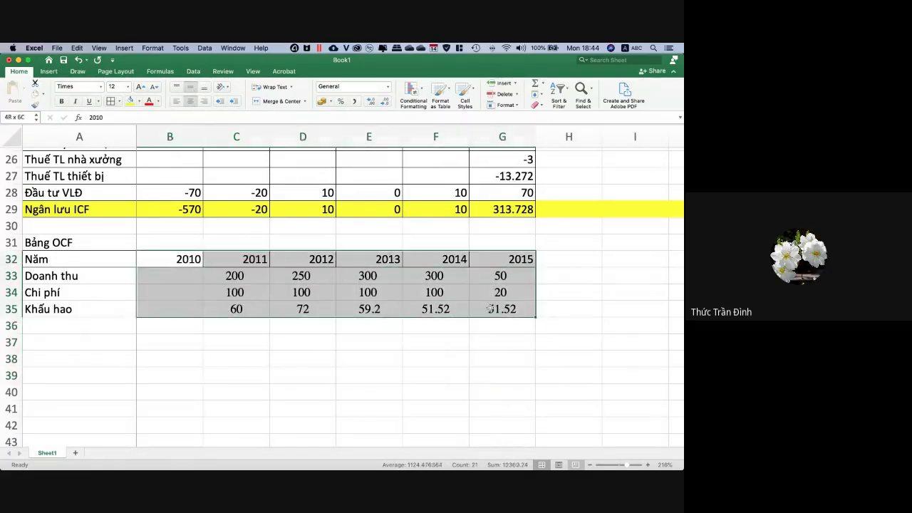
{"action": "left_click", "coordinate": [190, 101]}
{"action": "left_click", "coordinate": [191, 90]}
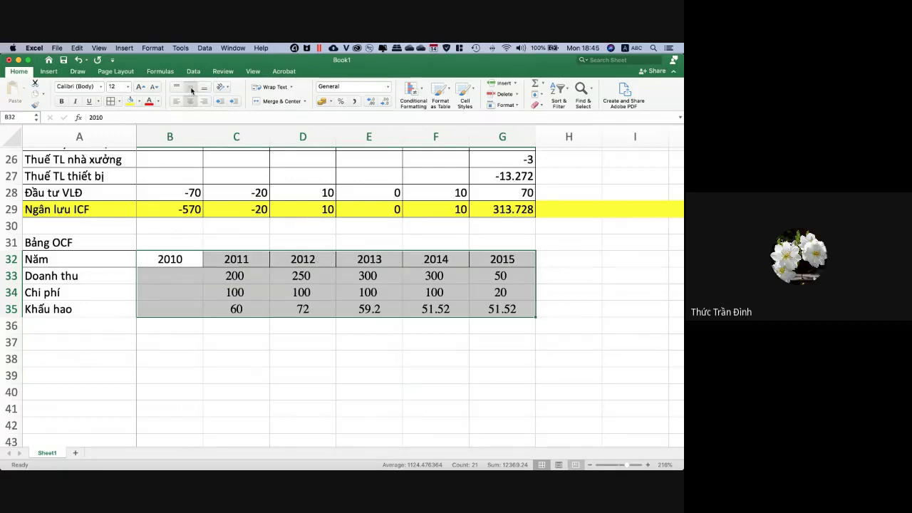
{"action": "left_click", "coordinate": [255, 371]}
Enter the row label "Lời trước thuế" in A36.
{"action": "left_click", "coordinate": [99, 325]}
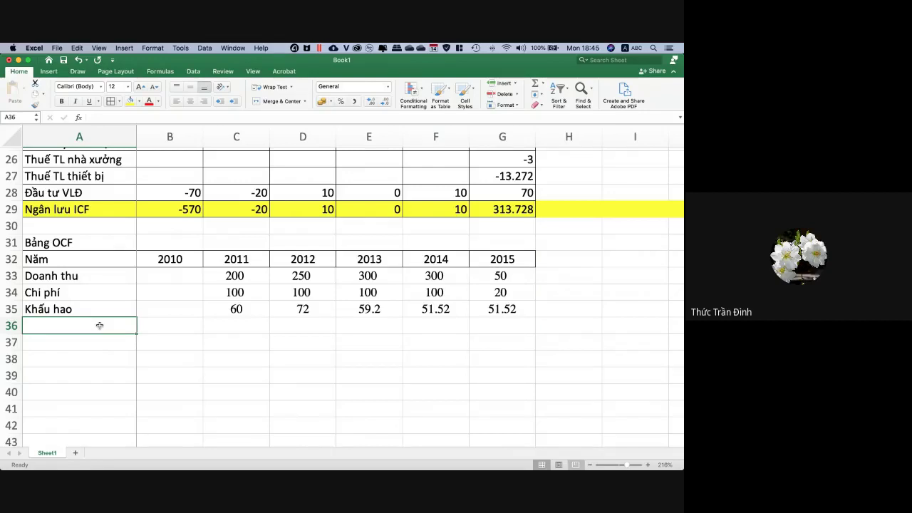
{"action": "type", "text": "Lời trước thuế"}
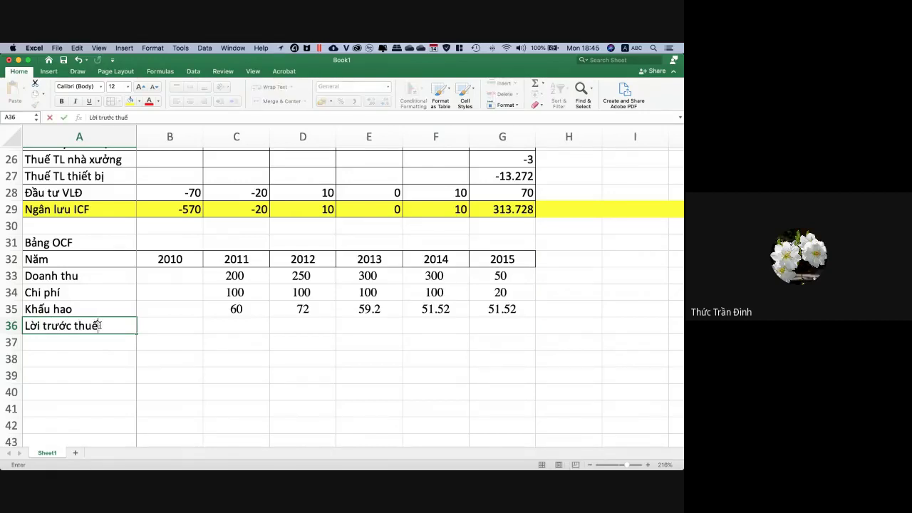
{"action": "key", "text": "Return"}
Calculate the 2011 pre-tax profit in C36 with the formula =C33-C34-C35.
{"action": "left_click", "coordinate": [255, 328]}
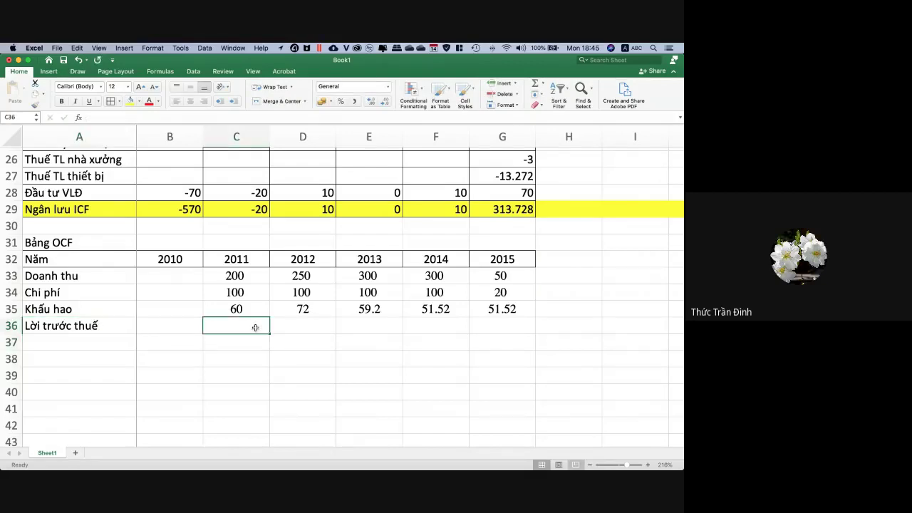
{"action": "type", "text": "="}
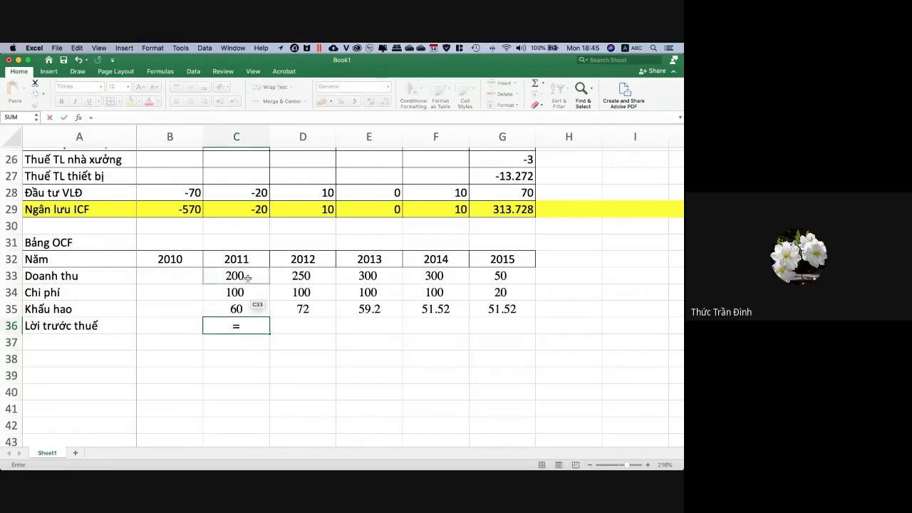
{"action": "left_click", "coordinate": [247, 277]}
{"action": "type", "text": "-"}
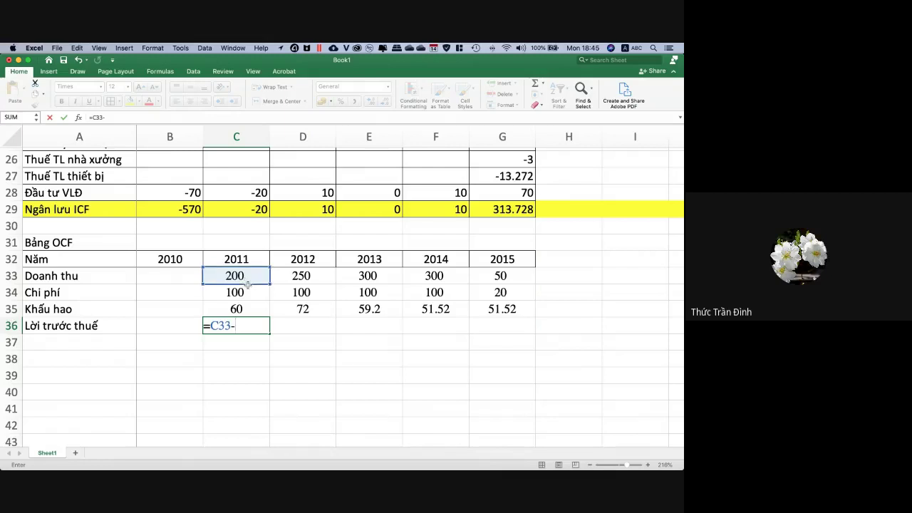
{"action": "left_click", "coordinate": [247, 292]}
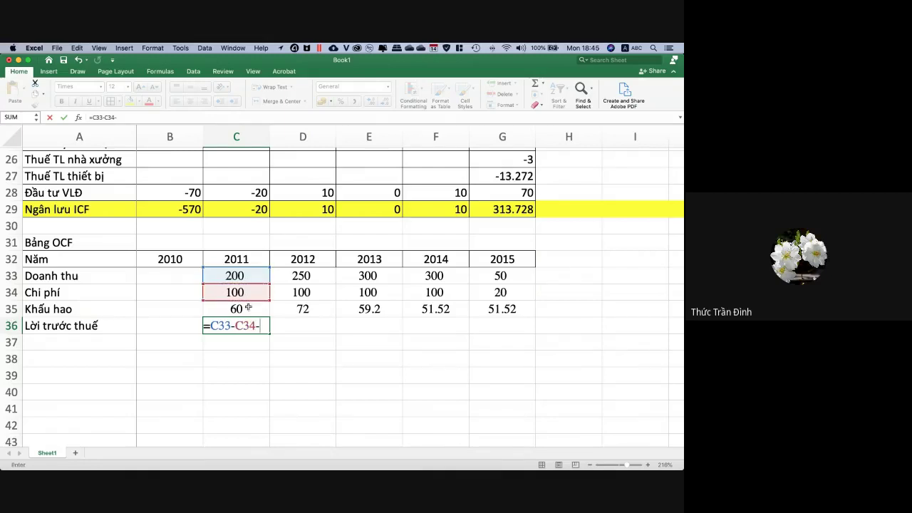
{"action": "type", "text": "-"}
{"action": "left_click", "coordinate": [248, 308]}
{"action": "key", "text": "Return"}
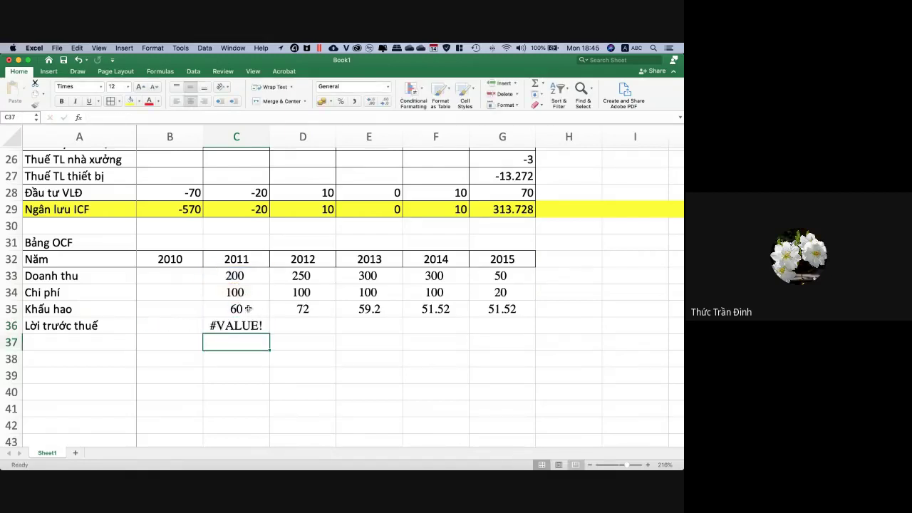
Re-enter the pre-tax profit formula =C33-C34-C35 in C36.
{"action": "left_click", "coordinate": [248, 326]}
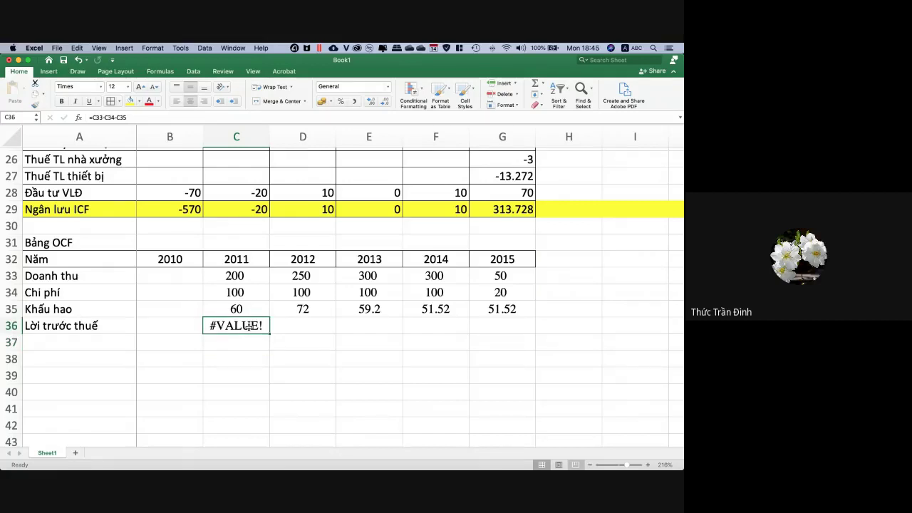
{"action": "type", "text": "="}
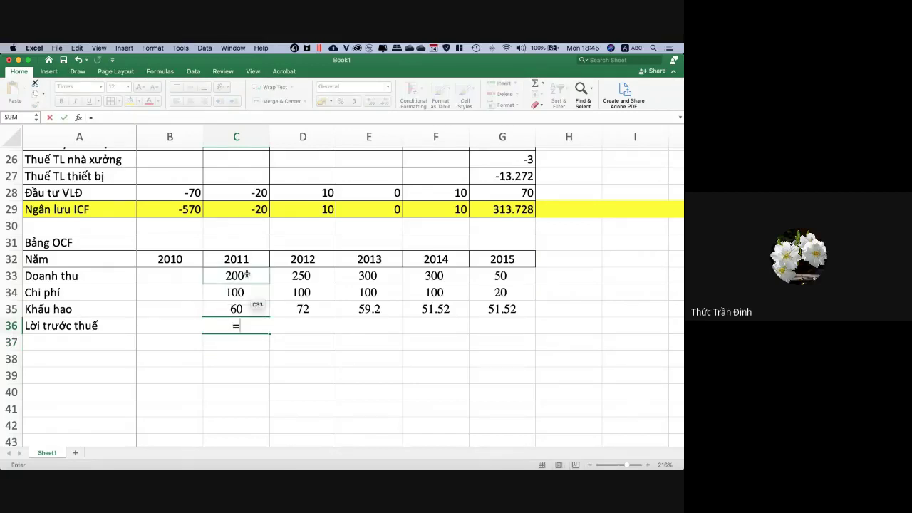
{"action": "left_click", "coordinate": [246, 275]}
{"action": "type", "text": "-"}
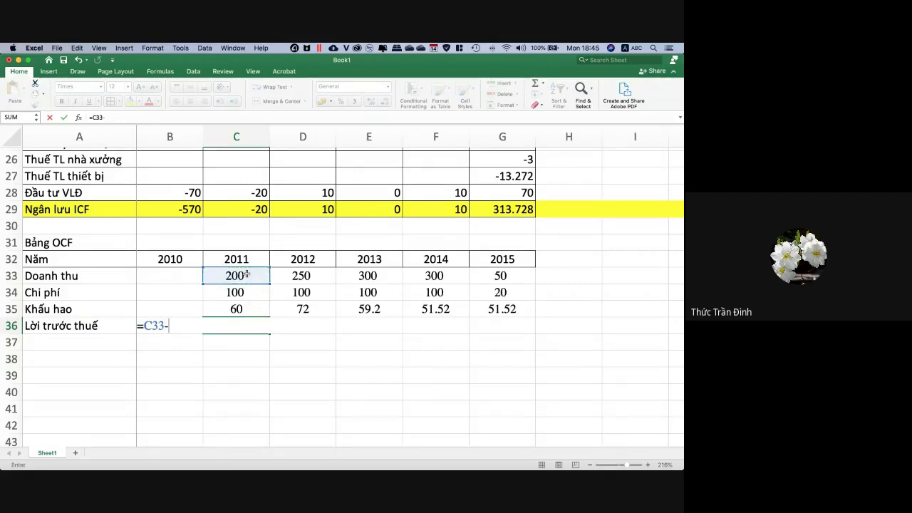
{"action": "left_click", "coordinate": [245, 292]}
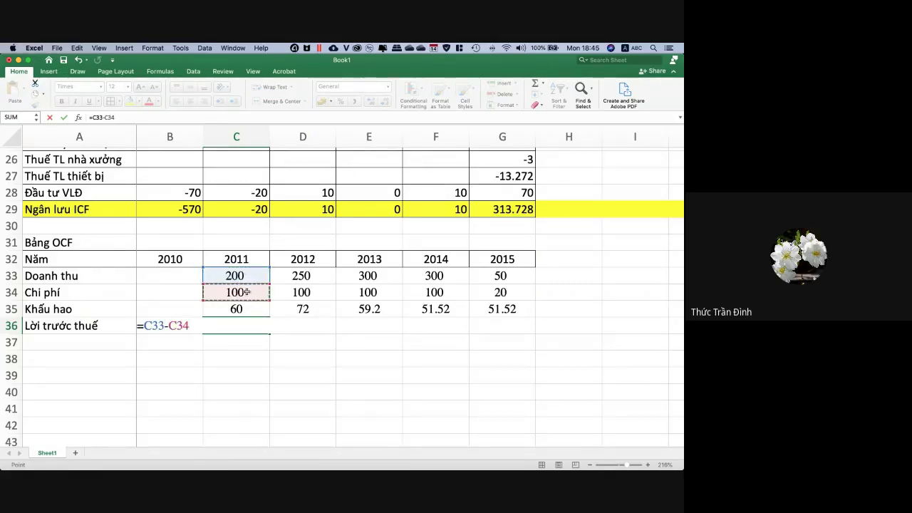
{"action": "left_click", "coordinate": [246, 307]}
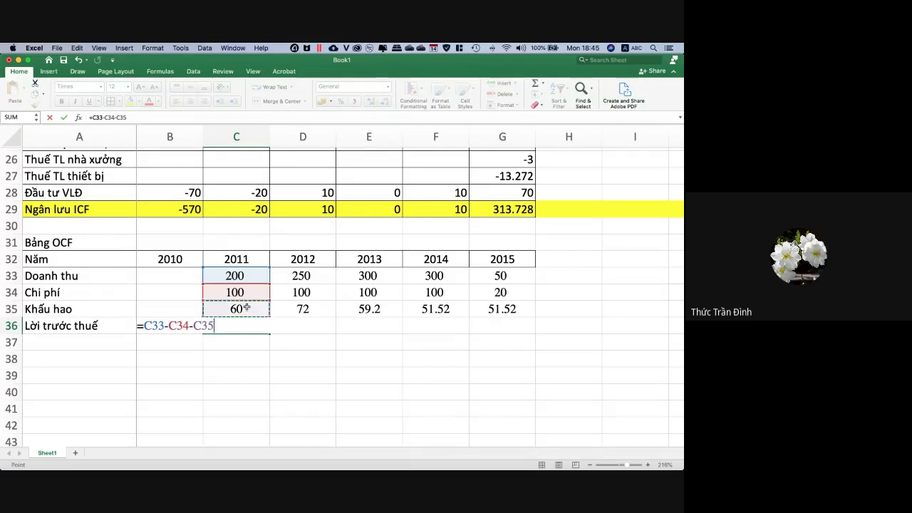
{"action": "key", "text": "Return"}
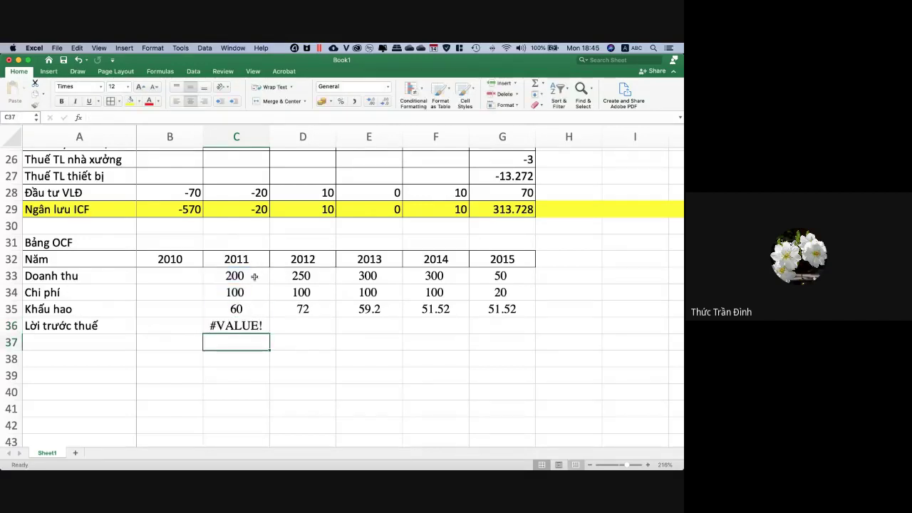
Apply the Number format with two decimal places to the revenue, cost and depreciation figures in C33:G35.
{"action": "left_click", "coordinate": [254, 276]}
{"action": "left_click", "coordinate": [498, 309], "text": "shift"}
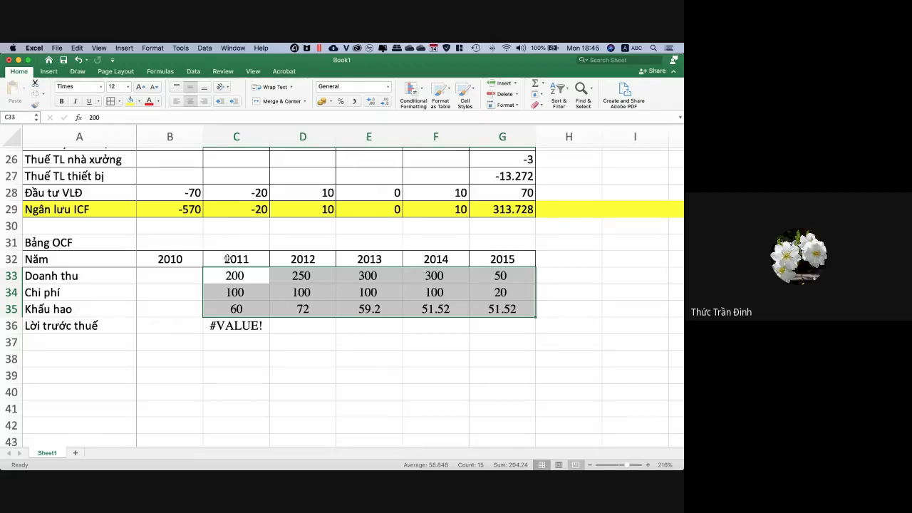
{"action": "left_click", "coordinate": [370, 86]}
{"action": "left_click", "coordinate": [389, 88]}
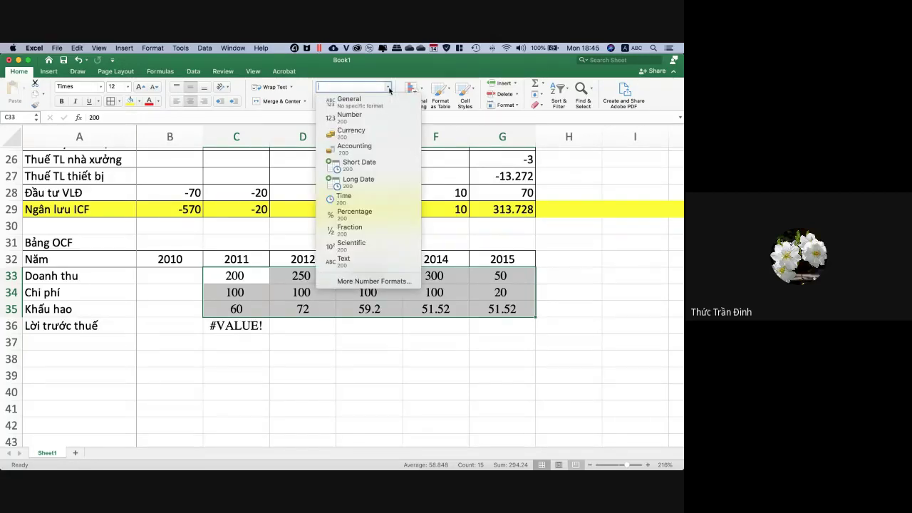
{"action": "left_click", "coordinate": [366, 116]}
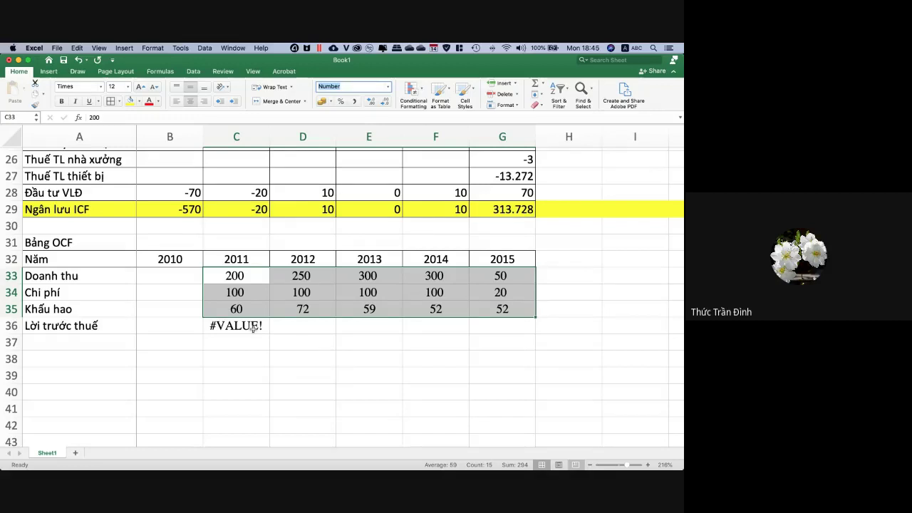
{"action": "left_click", "coordinate": [372, 104]}
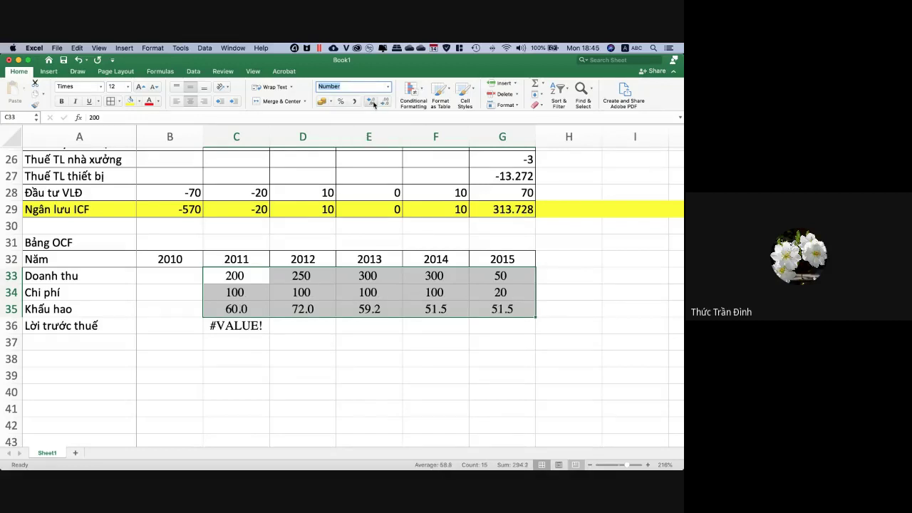
{"action": "left_click", "coordinate": [373, 103]}
Reopen the pre-tax profit formula in C36 to check its references and recalculate it.
{"action": "left_click", "coordinate": [262, 330]}
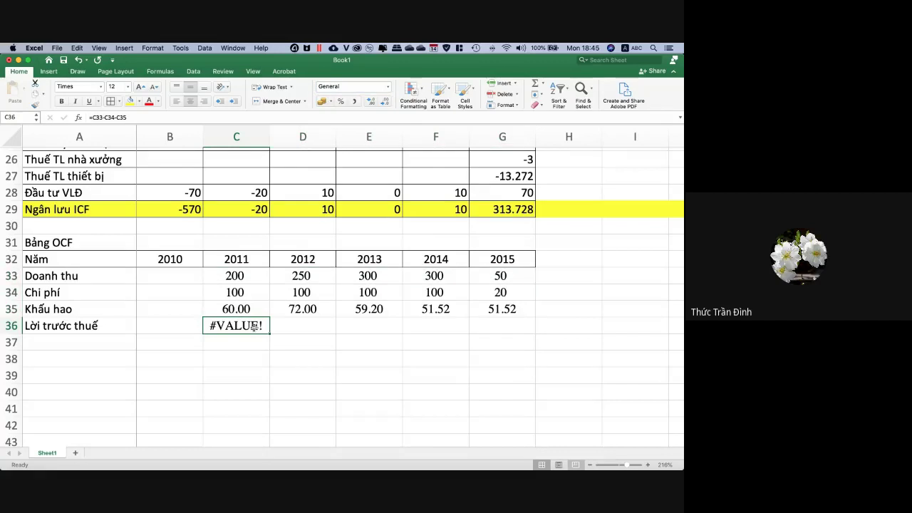
{"action": "double_click", "coordinate": [254, 326]}
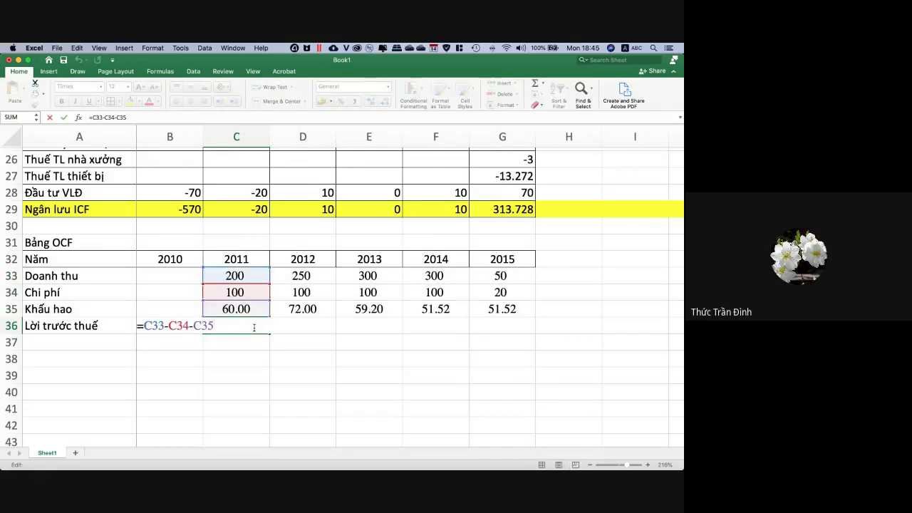
{"action": "key", "text": "Return"}
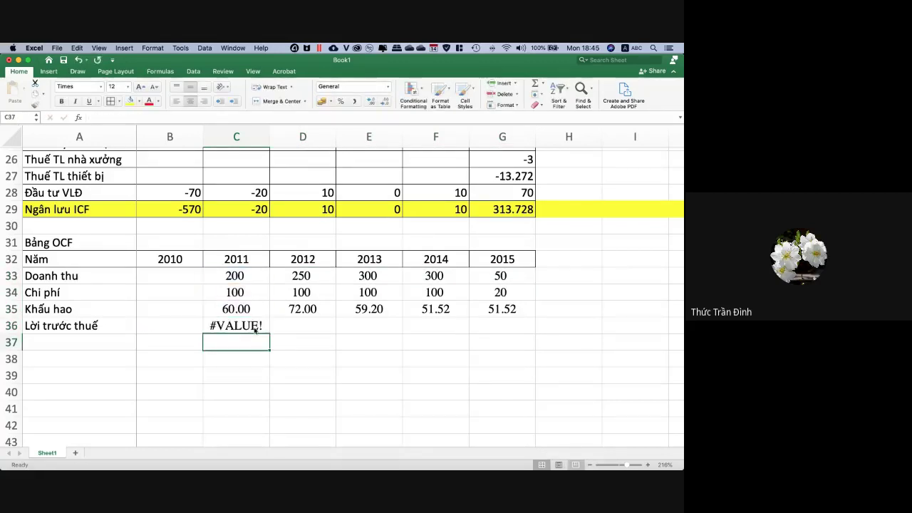
{"action": "left_click", "coordinate": [254, 329]}
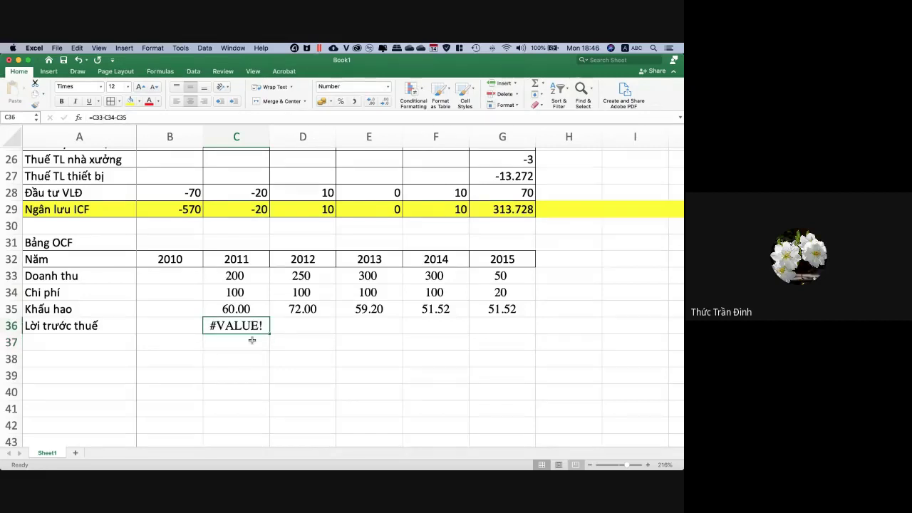
{"action": "left_click", "coordinate": [249, 343]}
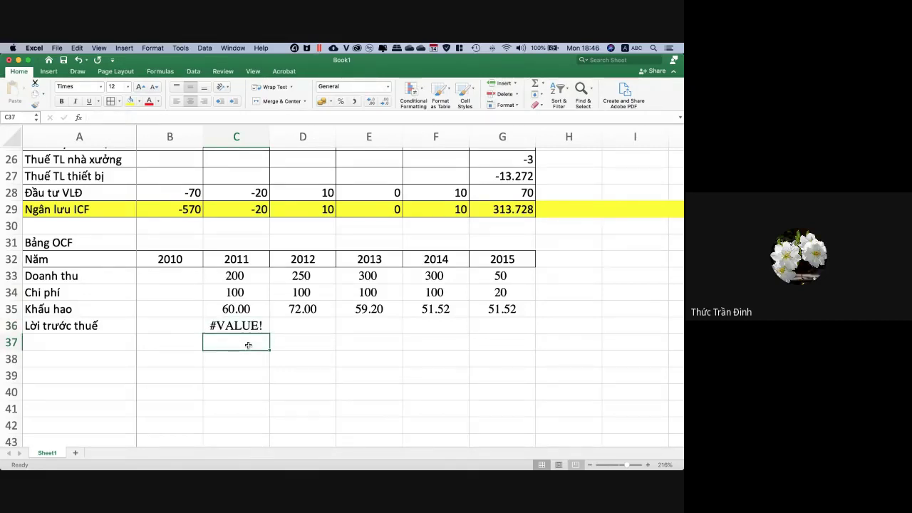
Try calculating the 2011 pre-tax profit in C37 with the alternative formula =C33-SUM(C34:C35).
{"action": "type", "text": "="}
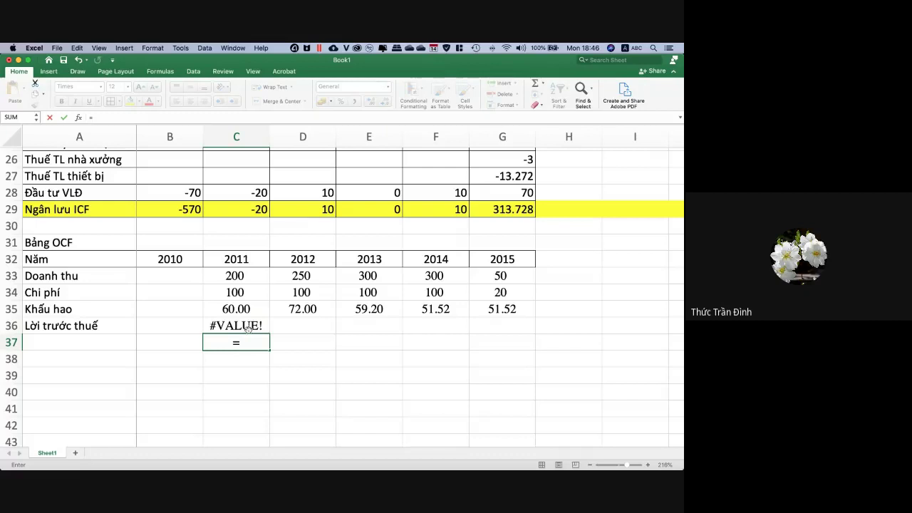
{"action": "left_click", "coordinate": [247, 275]}
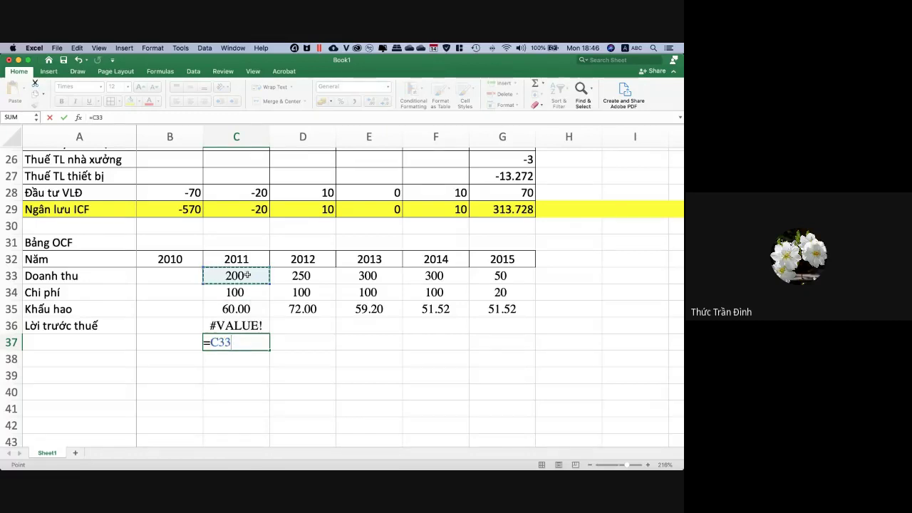
{"action": "type", "text": "-"}
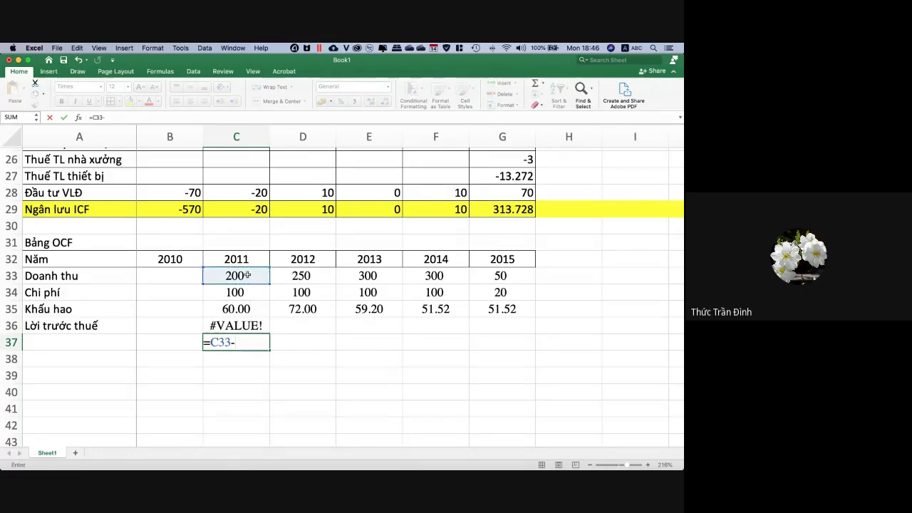
{"action": "type", "text": "sum("}
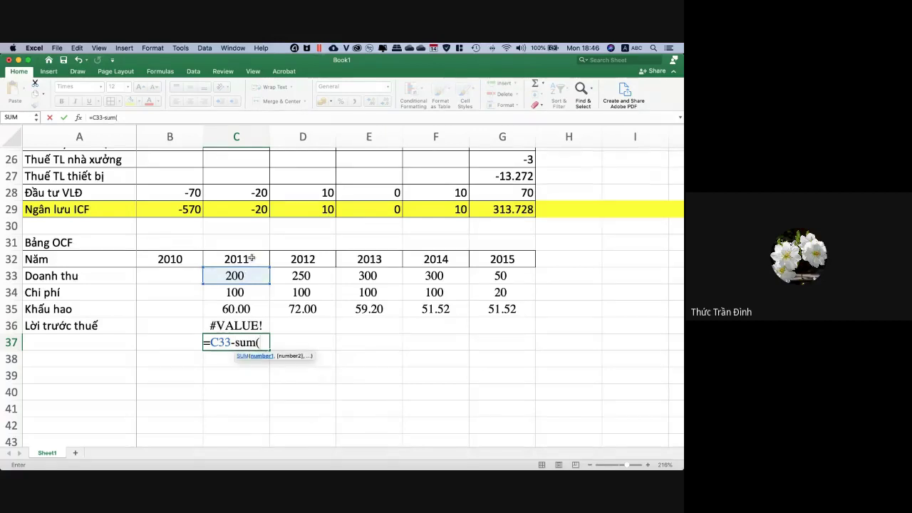
{"action": "left_click", "coordinate": [243, 291]}
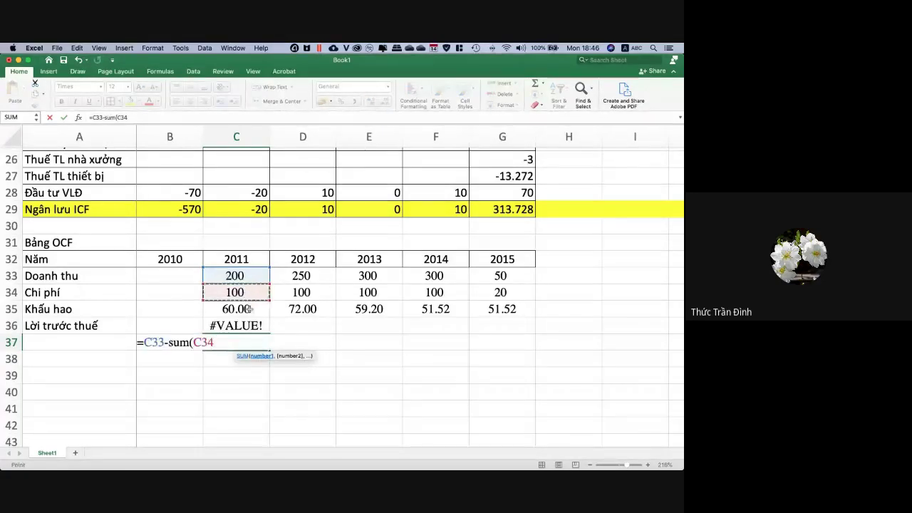
{"action": "left_click_drag", "start_coordinate": [244, 293], "coordinate": [247, 308]}
{"action": "type", "text": ")"}
{"action": "key", "text": "Return"}
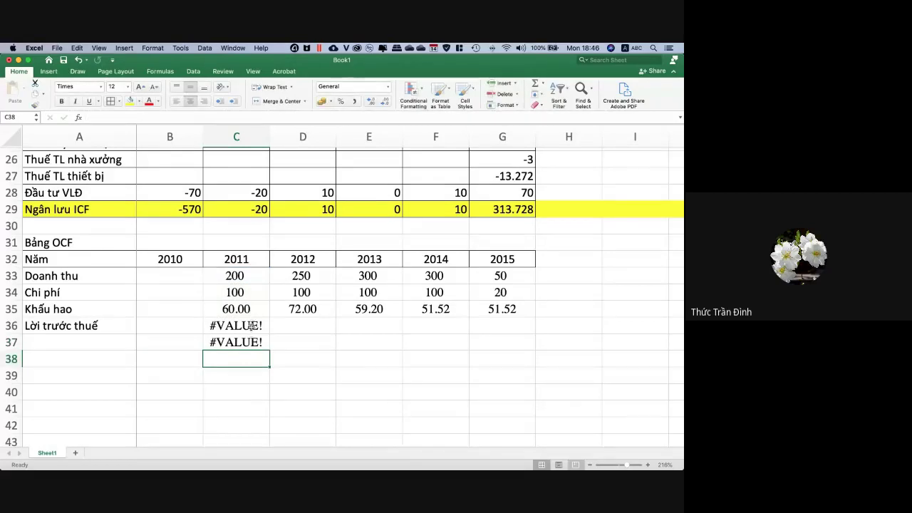
Clear both pre-tax profit formulas from C36:C37.
{"action": "left_click", "coordinate": [252, 326]}
{"action": "left_click", "coordinate": [285, 343]}
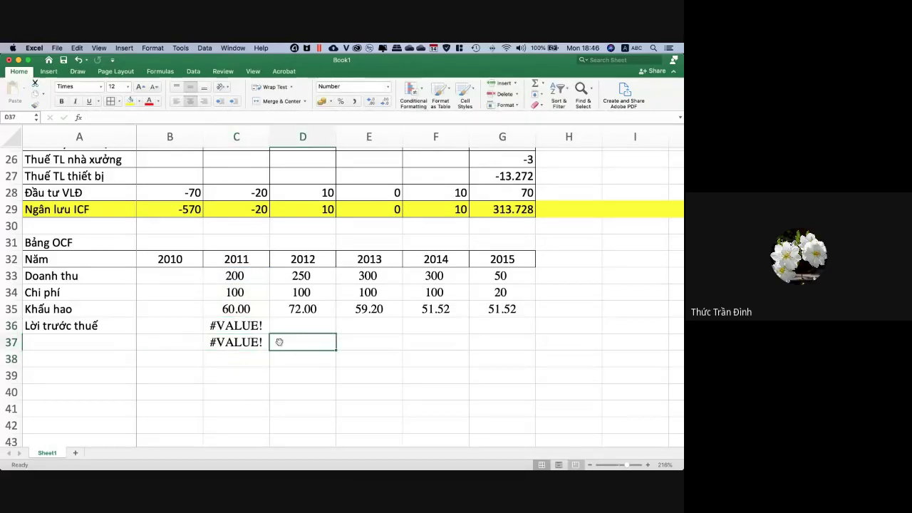
{"action": "left_click_drag", "start_coordinate": [241, 321], "coordinate": [243, 342]}
{"action": "key", "text": "Delete"}
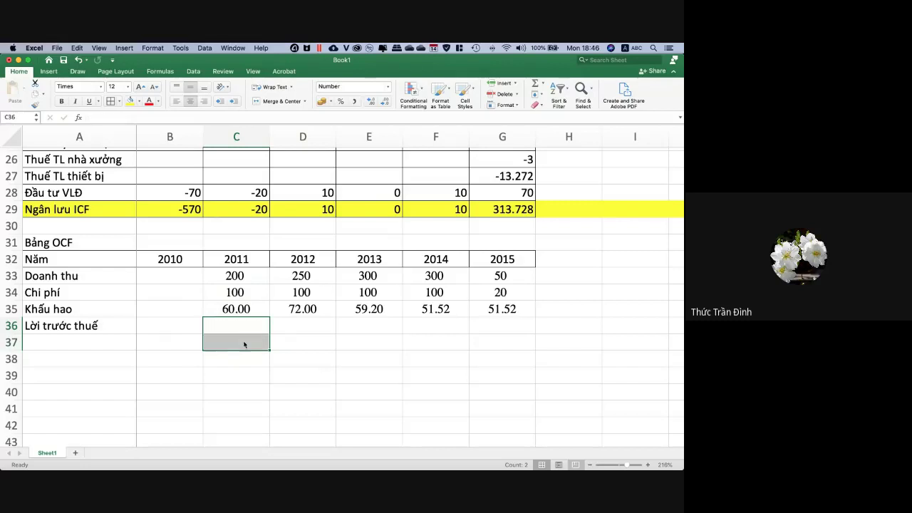
{"action": "left_click", "coordinate": [320, 359]}
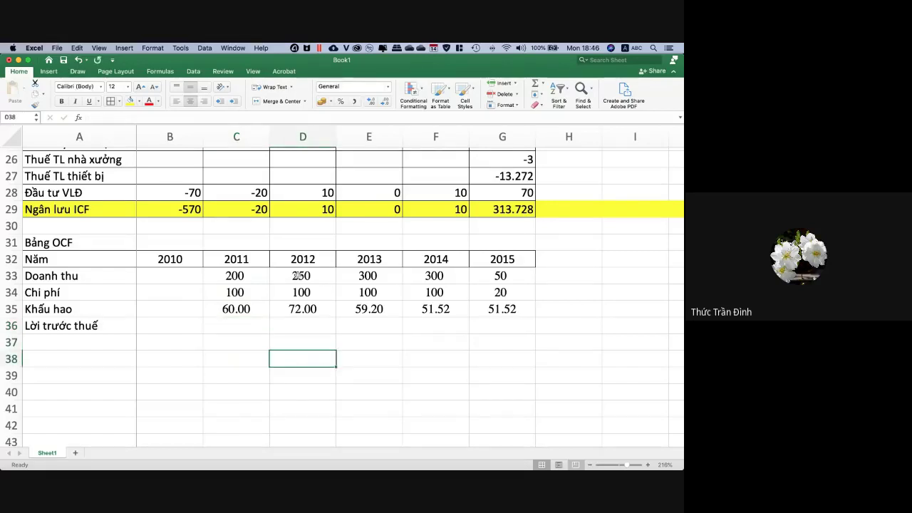
Check the 2011 revenue cell, and test a simpler subtraction in C37 with the formula =C33-C34.
{"action": "left_click", "coordinate": [256, 279]}
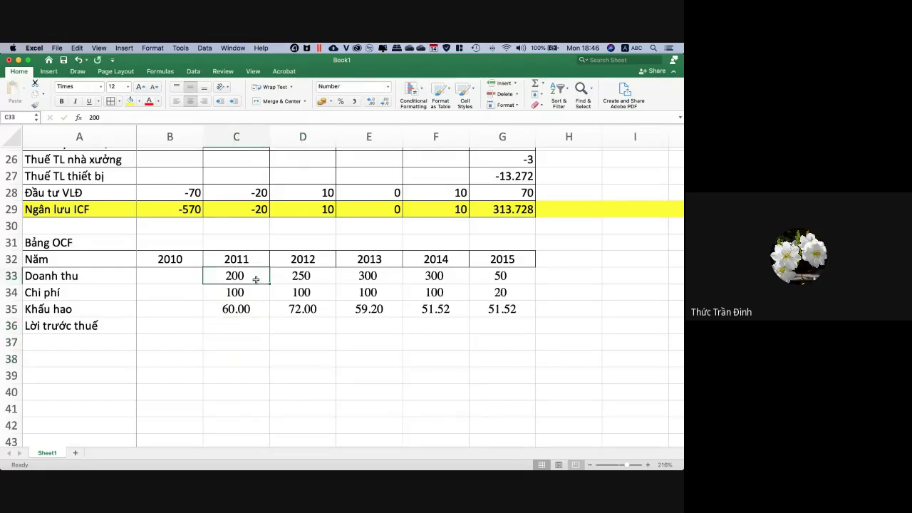
{"action": "left_click", "coordinate": [252, 343]}
{"action": "type", "text": "="}
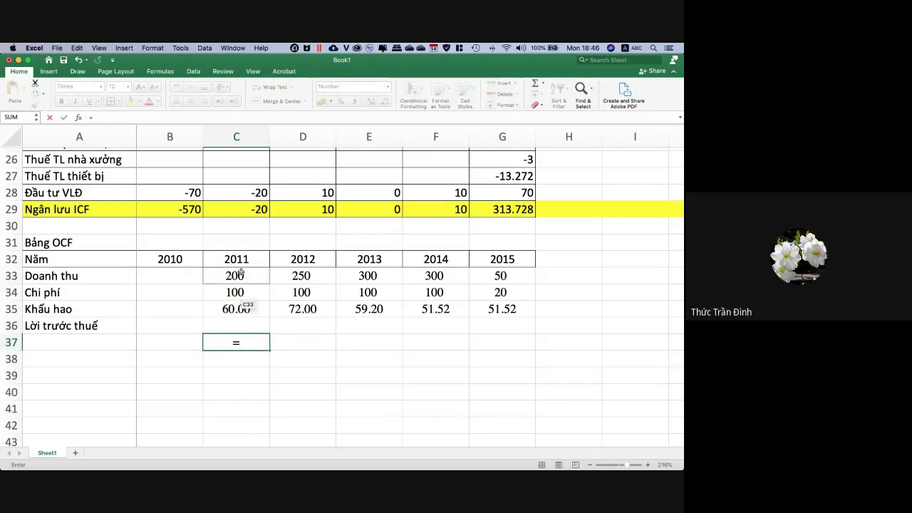
{"action": "left_click", "coordinate": [241, 274]}
{"action": "type", "text": "-"}
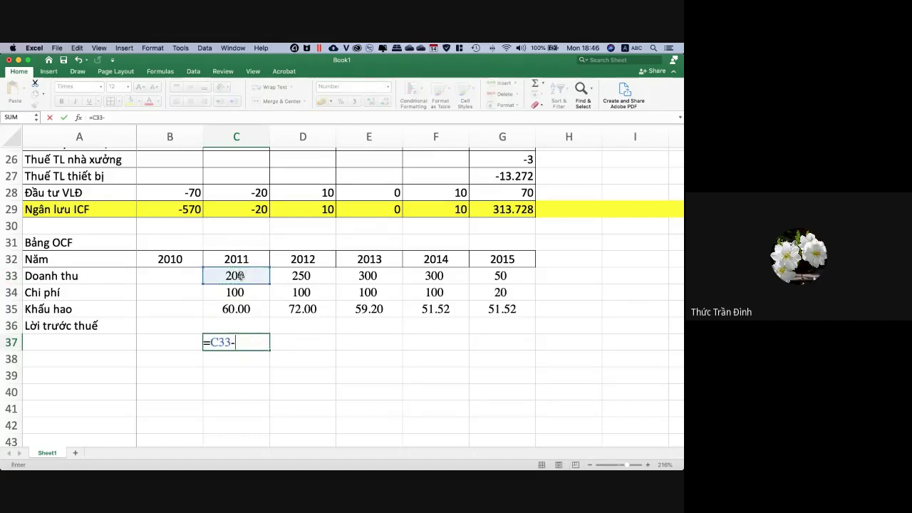
{"action": "left_click", "coordinate": [244, 292]}
{"action": "key", "text": "Return"}
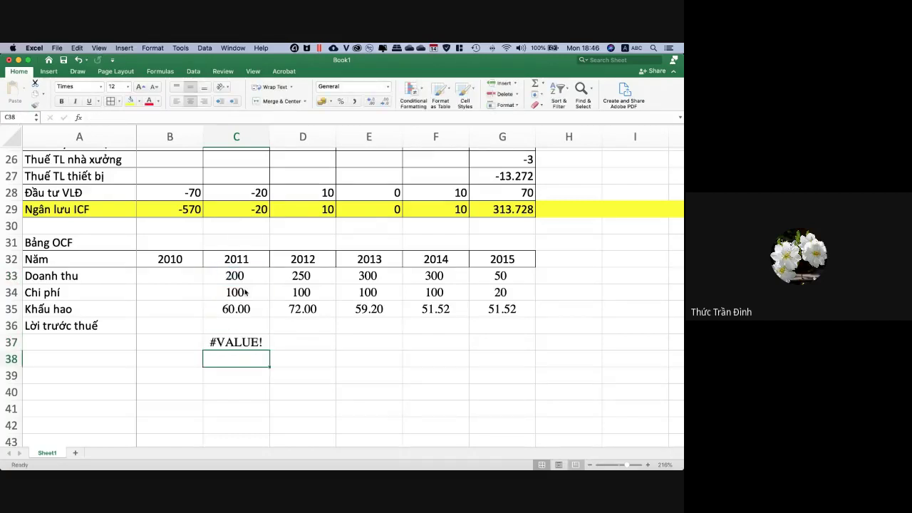
Apply the Currency format with two decimal places and the đ symbol to the test formula in C37.
{"action": "left_click", "coordinate": [254, 343]}
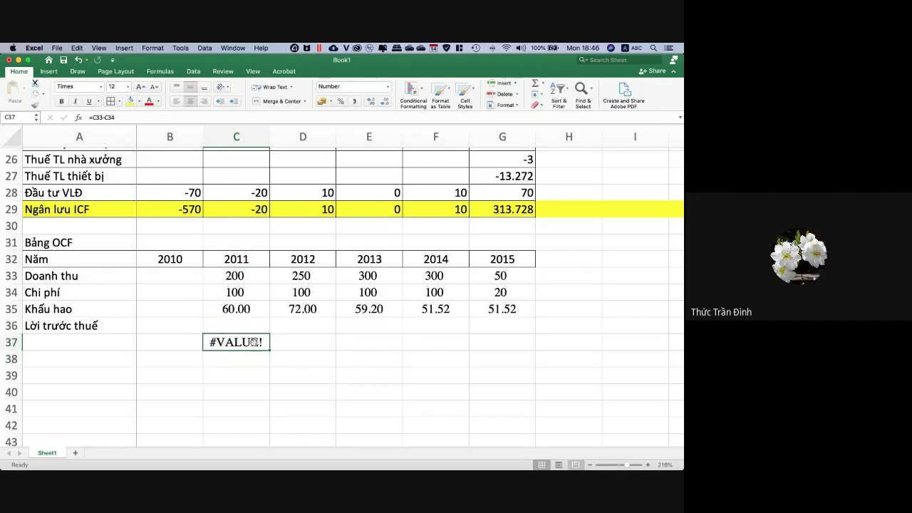
{"action": "right_click", "coordinate": [253, 344]}
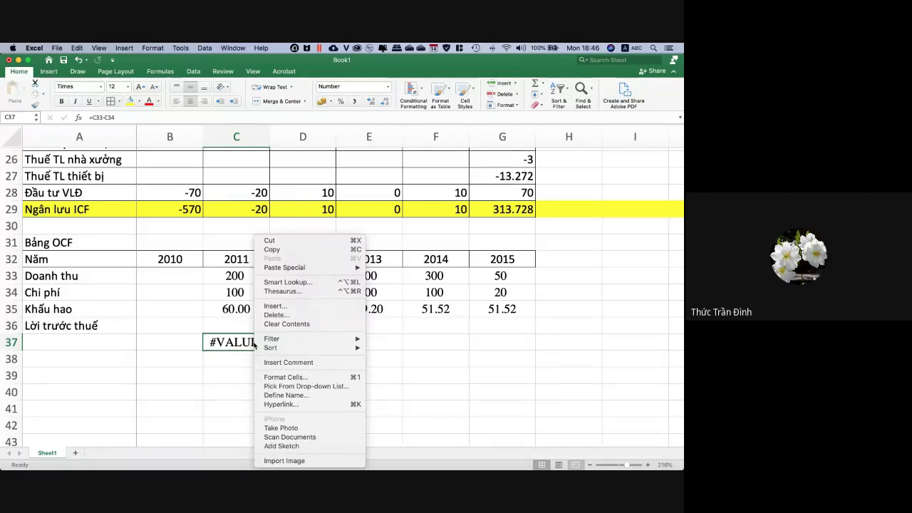
{"action": "left_click", "coordinate": [285, 378]}
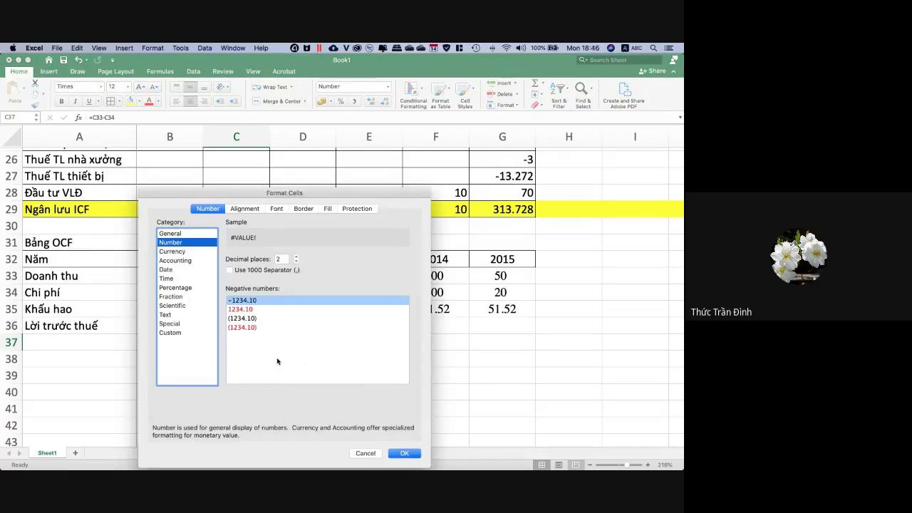
{"action": "left_click", "coordinate": [183, 251]}
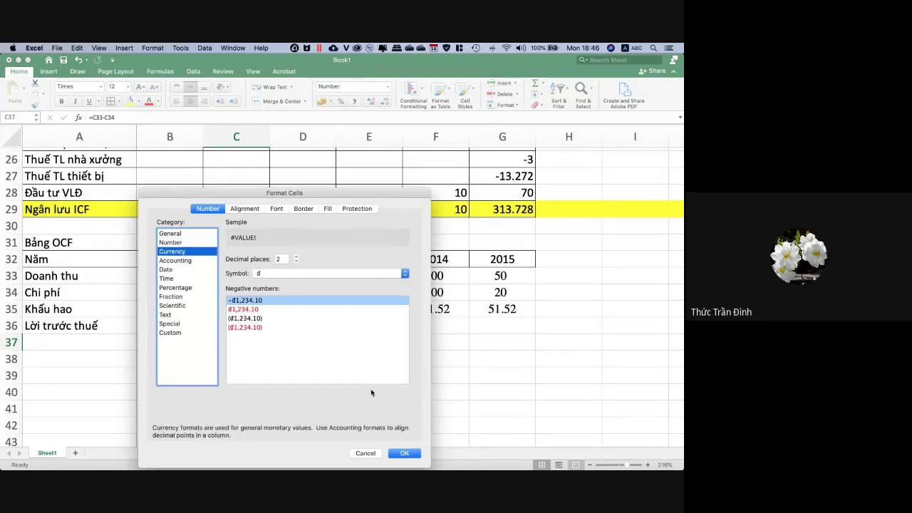
{"action": "left_click", "coordinate": [404, 453]}
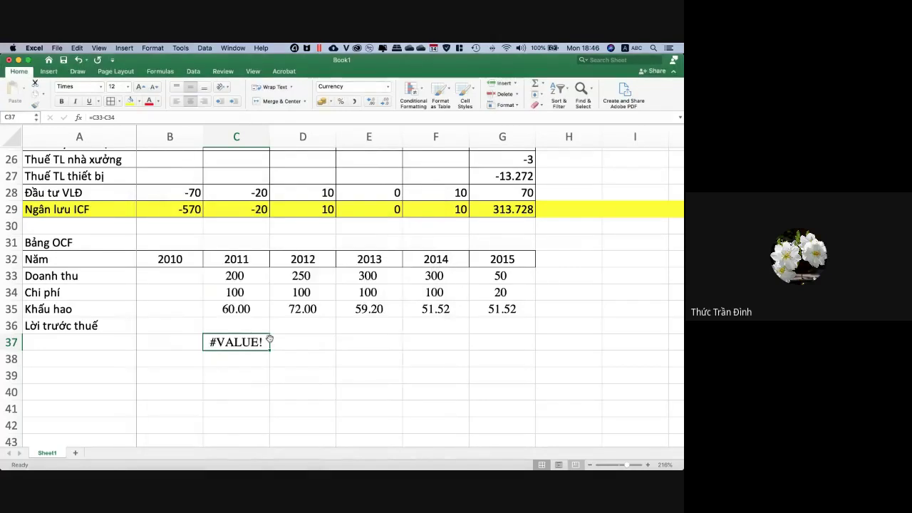
{"action": "left_click", "coordinate": [305, 357]}
Copy the revenue, cost and depreciation figures in C33:G35 and paste them back over themselves as values only.
{"action": "left_click_drag", "start_coordinate": [256, 278], "coordinate": [475, 307]}
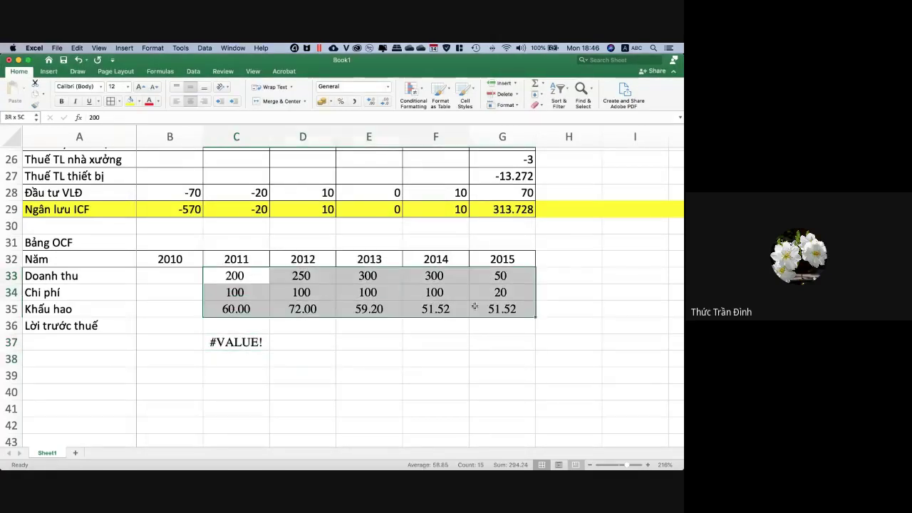
{"action": "key", "text": "super+c"}
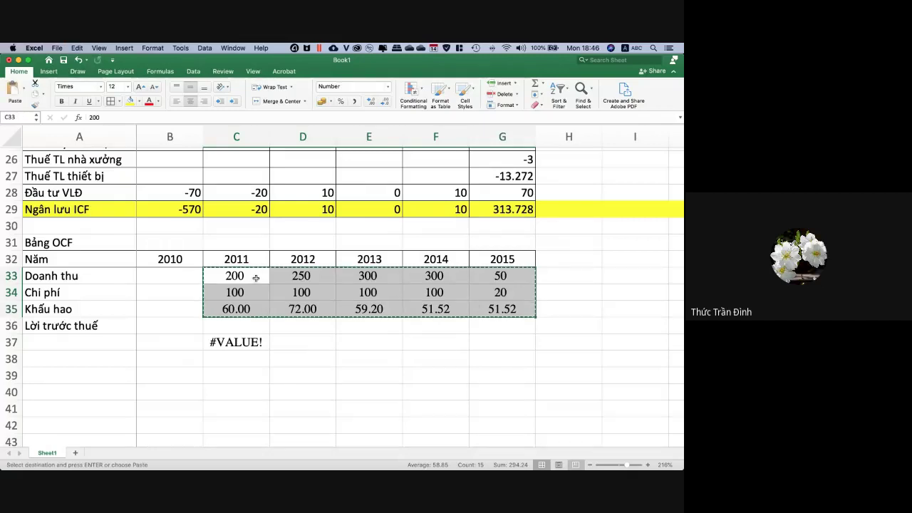
{"action": "right_click", "coordinate": [255, 277]}
{"action": "mouse_move", "coordinate": [283, 281]}
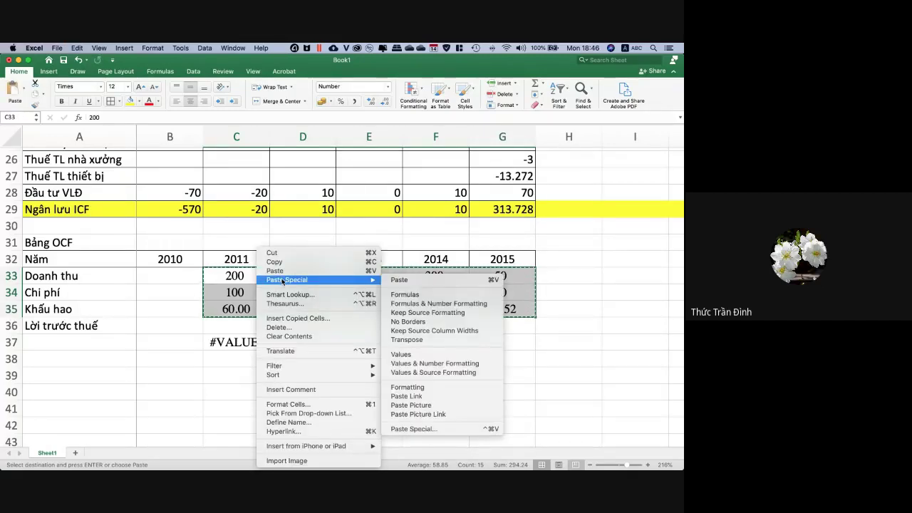
{"action": "left_click", "coordinate": [425, 353]}
{"action": "left_click", "coordinate": [318, 348]}
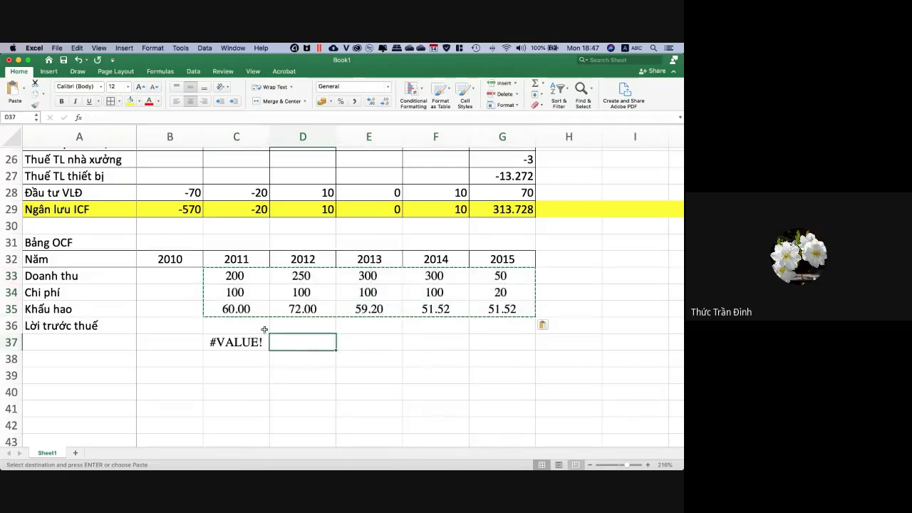
Enter the 2011 pre-tax profit formula =C33-C34-C35 again in C36.
{"action": "left_click", "coordinate": [255, 329]}
{"action": "type", "text": "="}
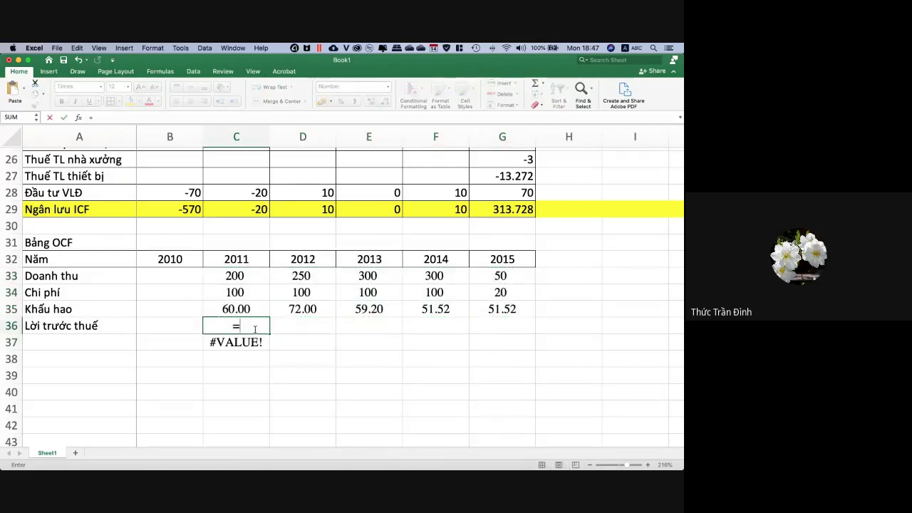
{"action": "left_click", "coordinate": [257, 277]}
{"action": "type", "text": "-"}
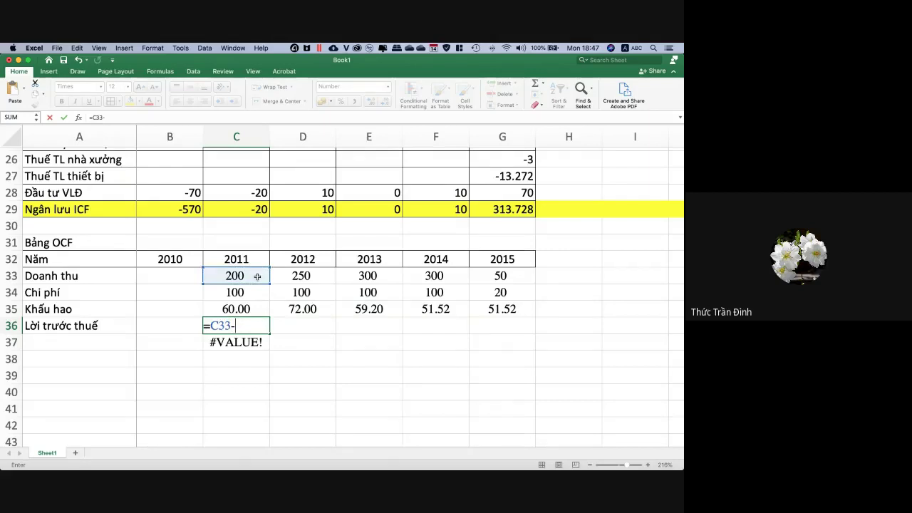
{"action": "left_click", "coordinate": [260, 294]}
{"action": "type", "text": "-"}
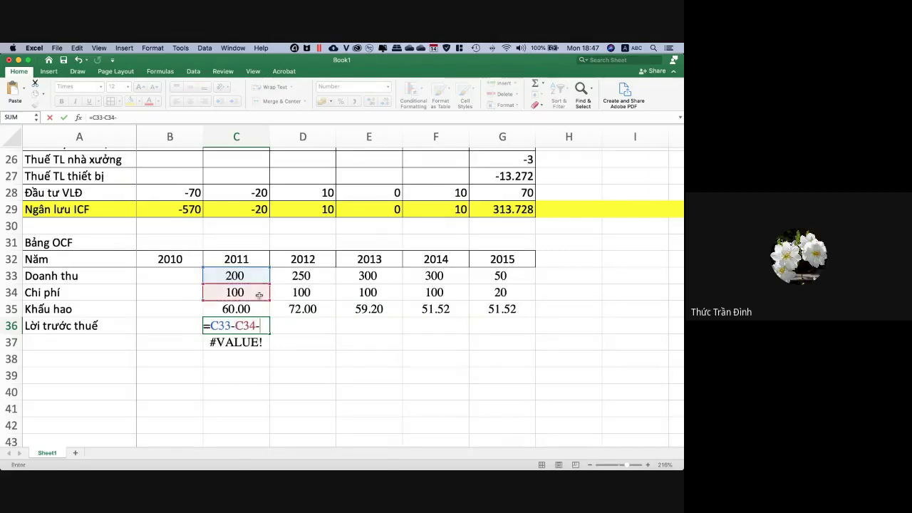
{"action": "left_click", "coordinate": [260, 308]}
{"action": "key", "text": "Return"}
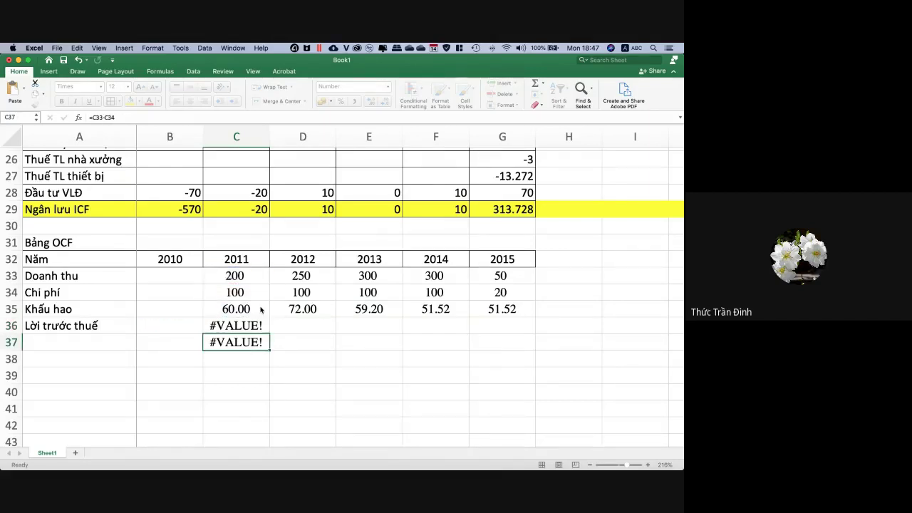
Delete the pre-tax profit formula in C36 and the test formula in C37.
{"action": "left_click", "coordinate": [247, 328]}
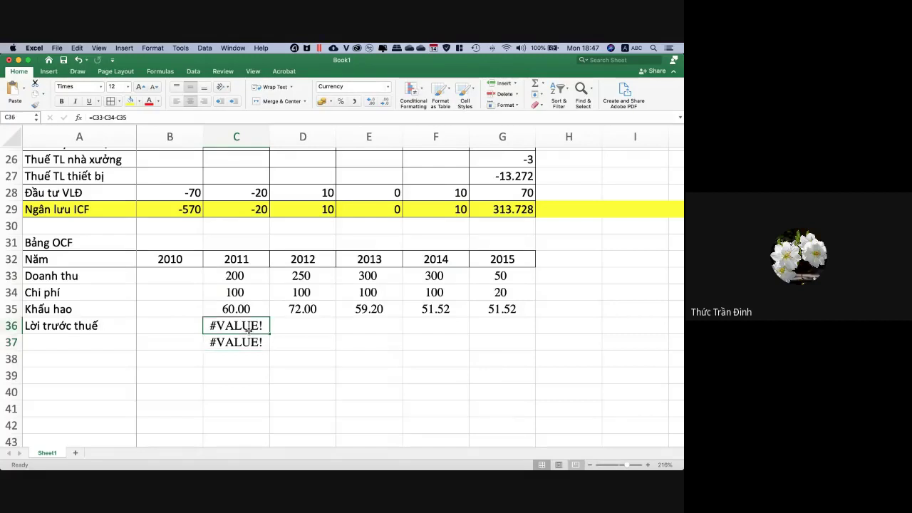
{"action": "key", "text": "Delete"}
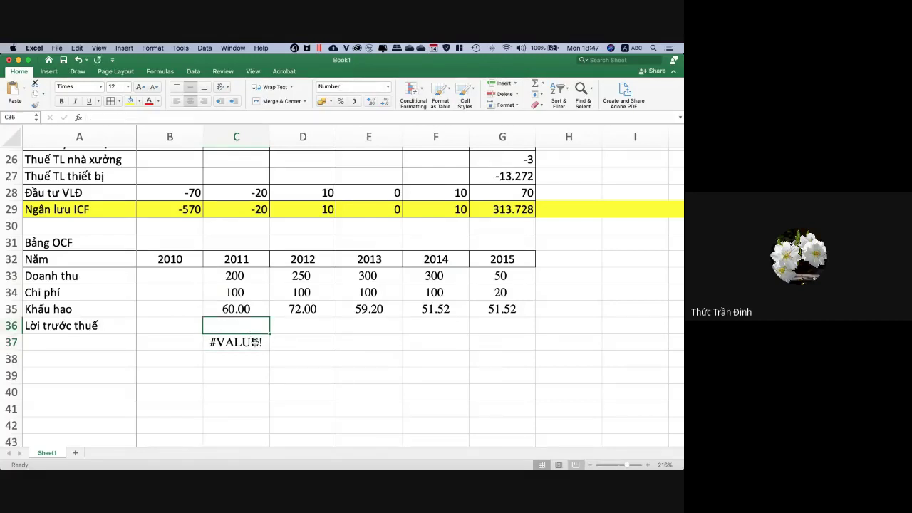
{"action": "left_click", "coordinate": [256, 345]}
{"action": "key", "text": "Delete"}
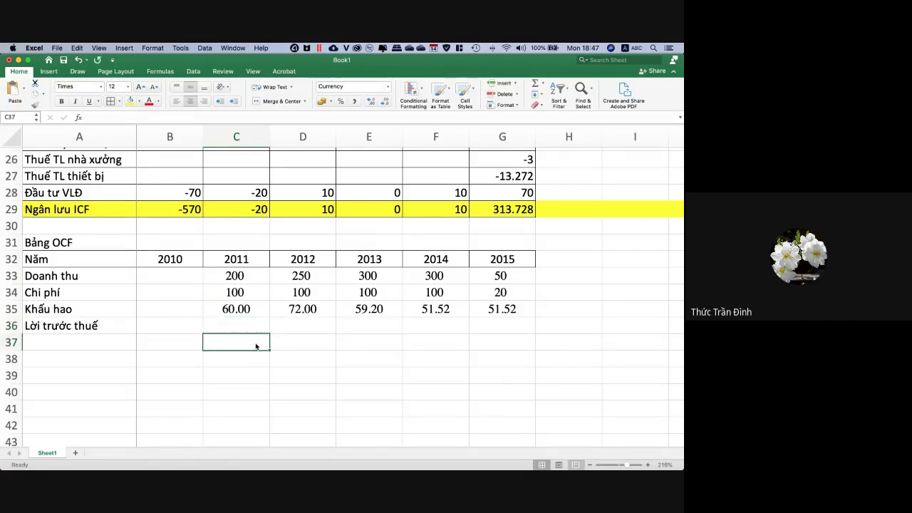
{"action": "left_click", "coordinate": [303, 343]}
Copy the OCF figures in C33:G35 and paste them into a new worksheet starting at H16.
{"action": "left_click_drag", "start_coordinate": [241, 276], "coordinate": [510, 309]}
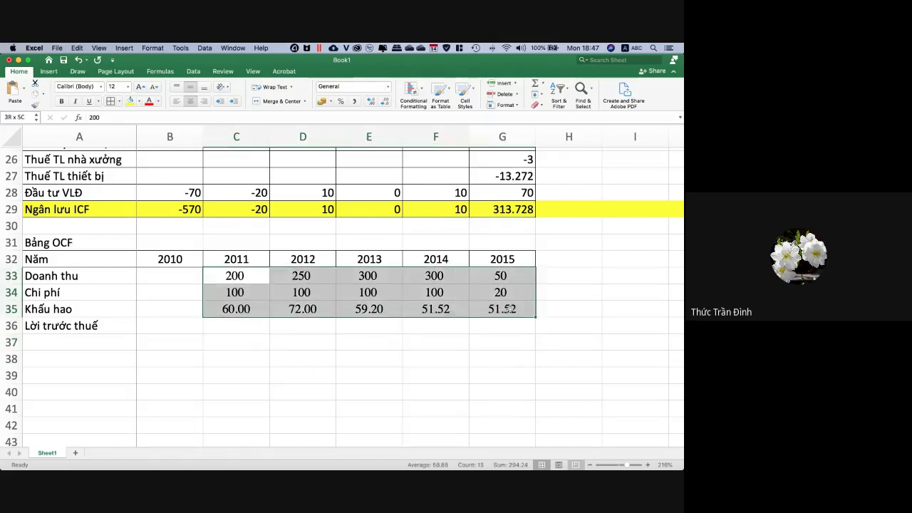
{"action": "key", "text": "super+c"}
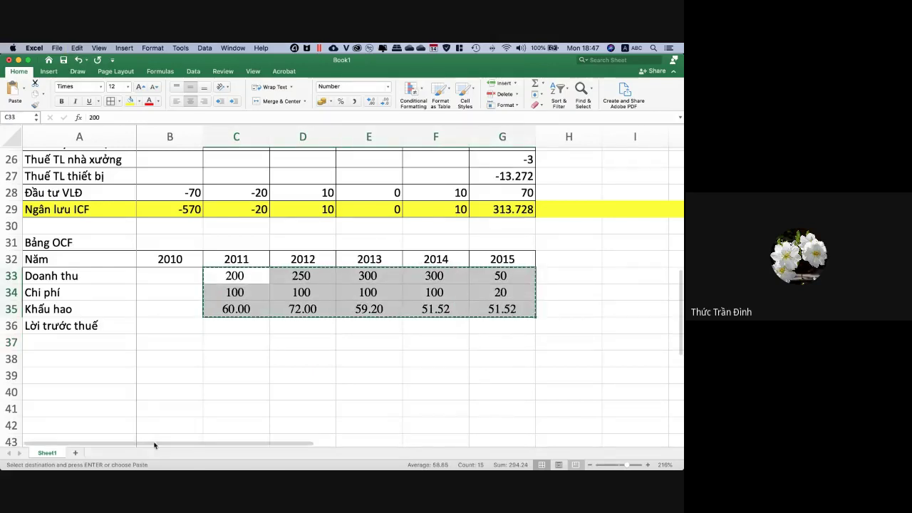
{"action": "left_click", "coordinate": [75, 453]}
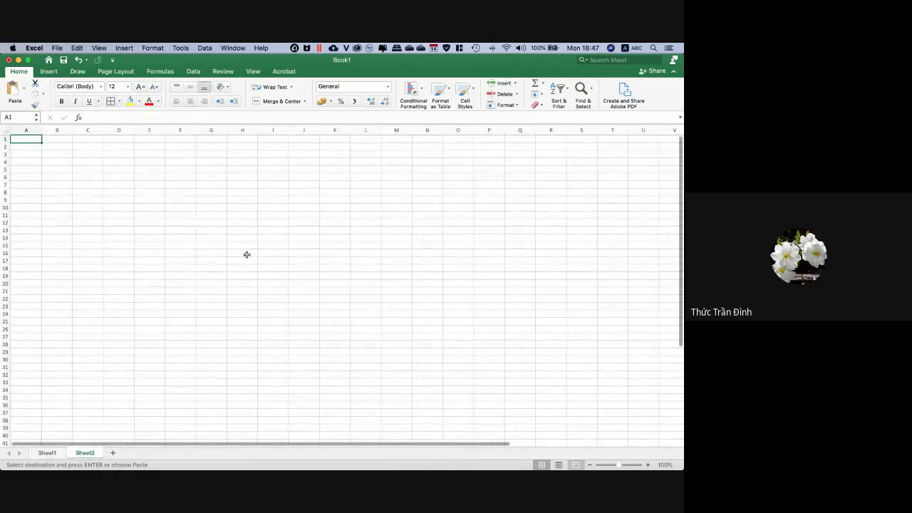
{"action": "left_click", "coordinate": [242, 253]}
{"action": "key", "text": "super+v"}
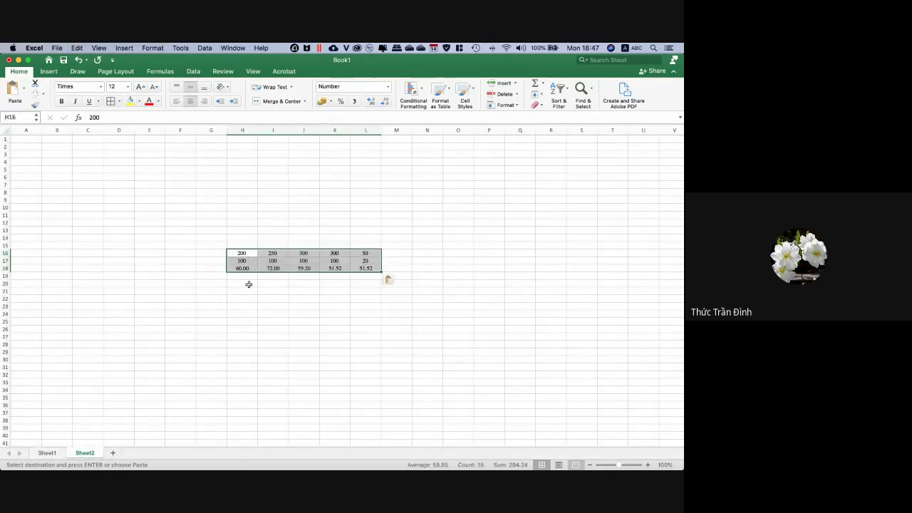
Enter the test formula =H16-H17-H18 in H20 below the pasted figures and check its first input cell.
{"action": "left_click", "coordinate": [249, 283]}
{"action": "type", "text": "="}
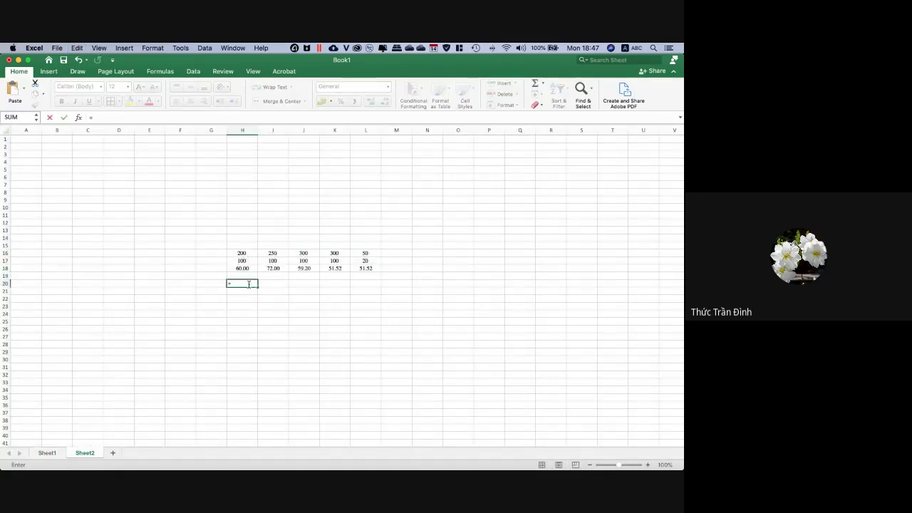
{"action": "left_click", "coordinate": [244, 253]}
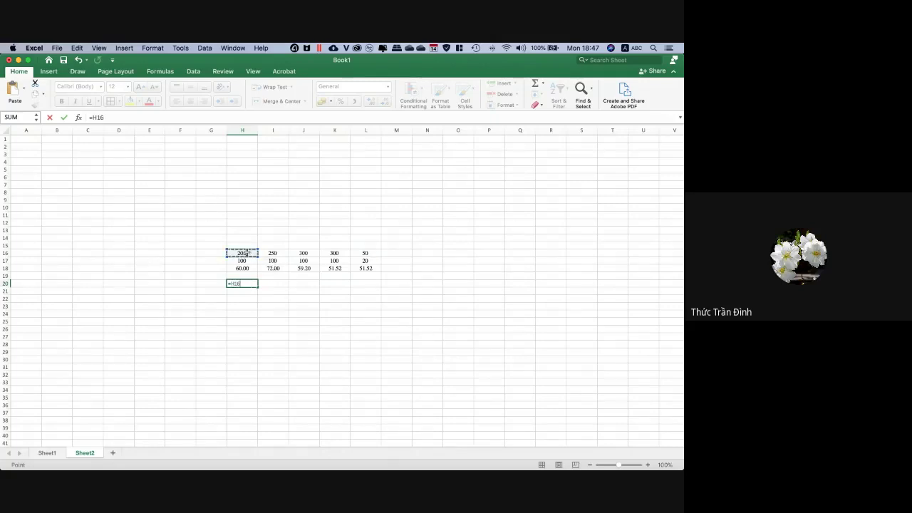
{"action": "type", "text": "-"}
{"action": "left_click", "coordinate": [246, 261]}
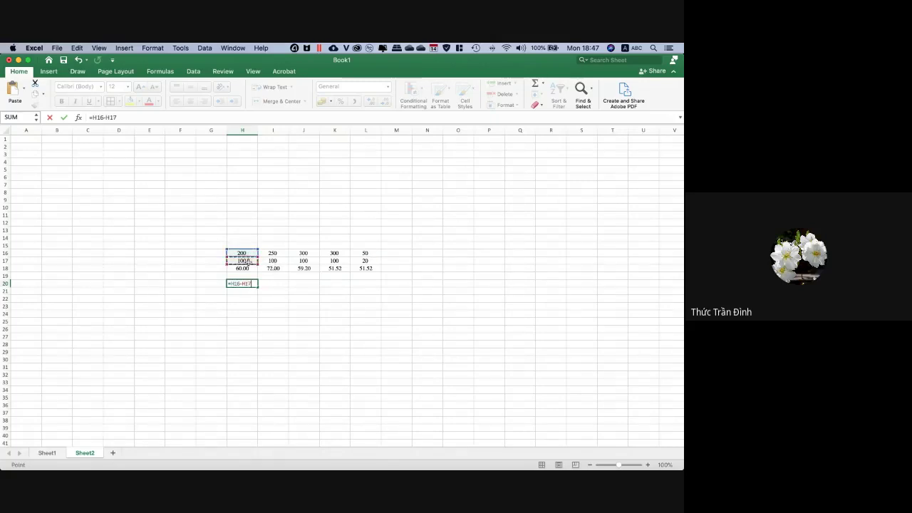
{"action": "type", "text": "-"}
{"action": "left_click", "coordinate": [249, 268]}
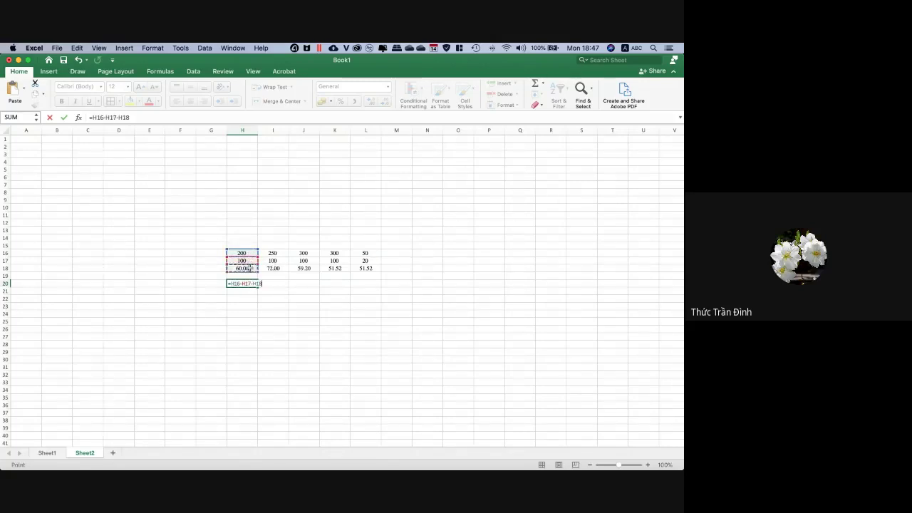
{"action": "key", "text": "Return"}
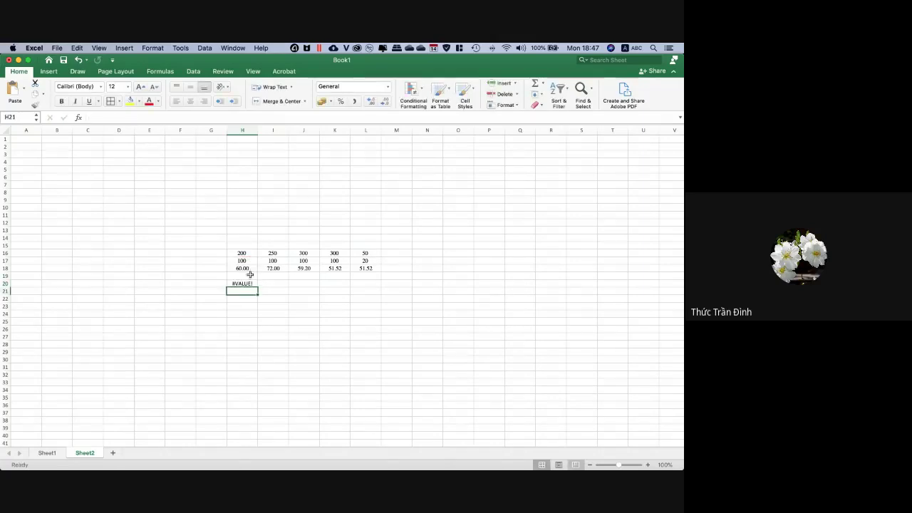
{"action": "left_click", "coordinate": [251, 283]}
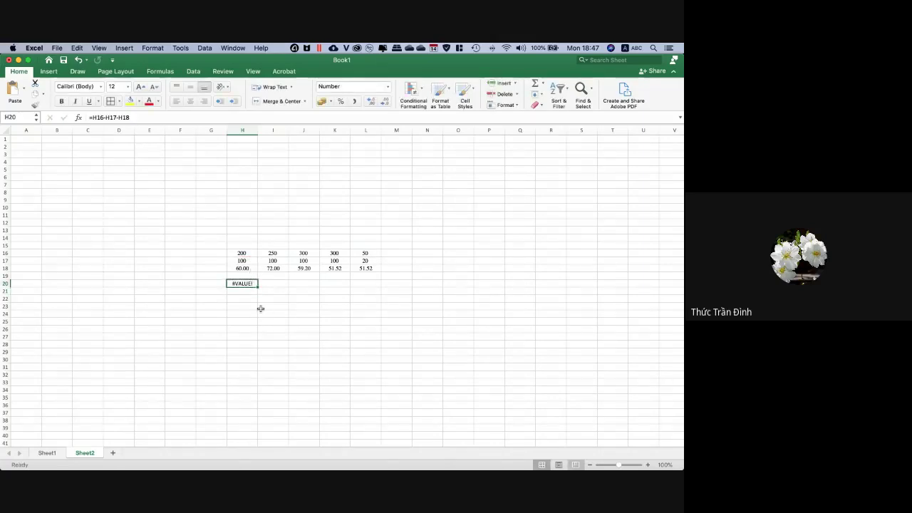
{"action": "left_click", "coordinate": [250, 252]}
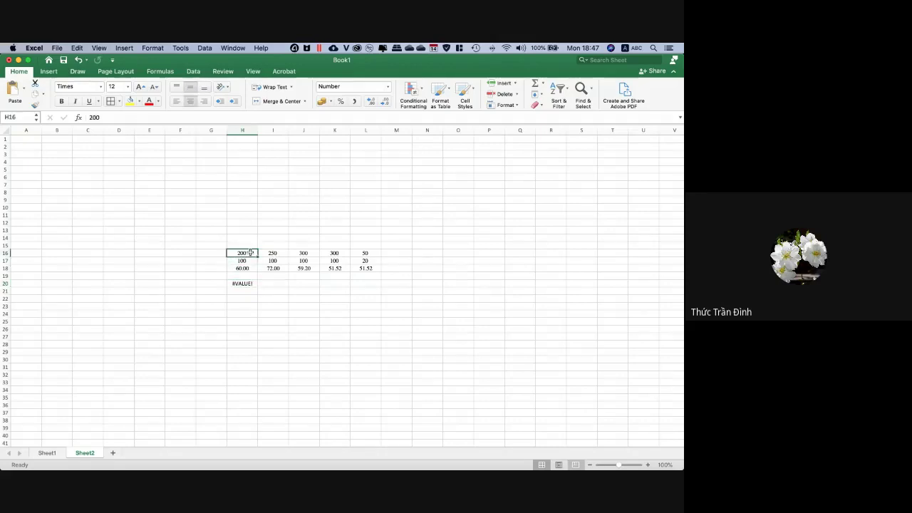
Add another new worksheet and paste the copied OCF figures there as plain text starting at G15.
{"action": "left_click", "coordinate": [111, 453]}
{"action": "left_click", "coordinate": [179, 222]}
{"action": "left_click", "coordinate": [200, 246]}
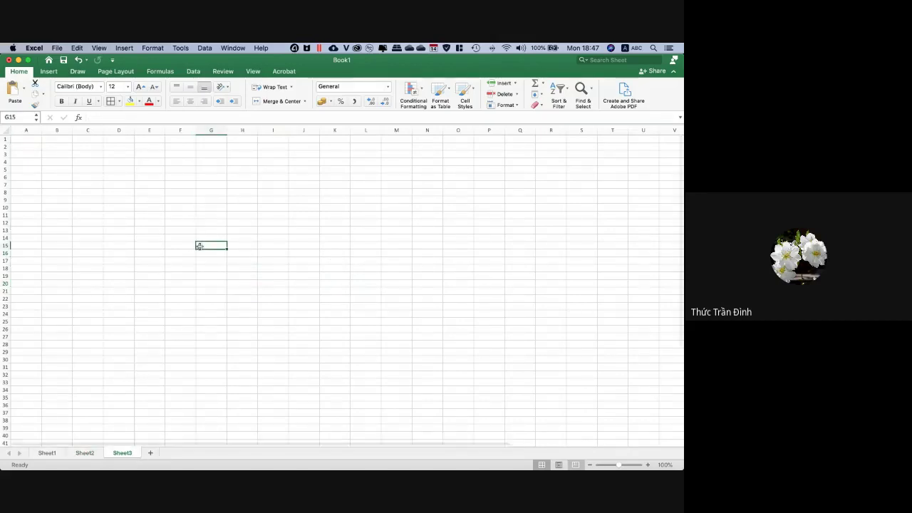
{"action": "right_click", "coordinate": [199, 246]}
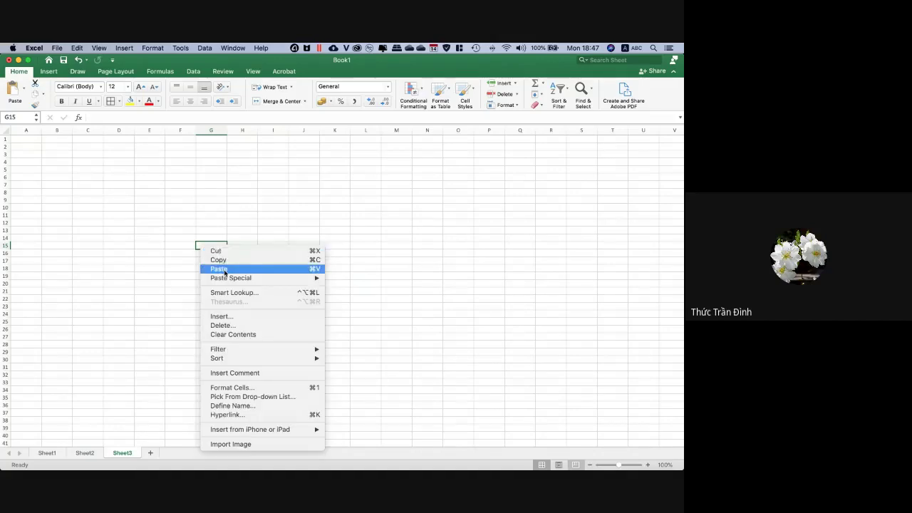
{"action": "mouse_move", "coordinate": [264, 278]}
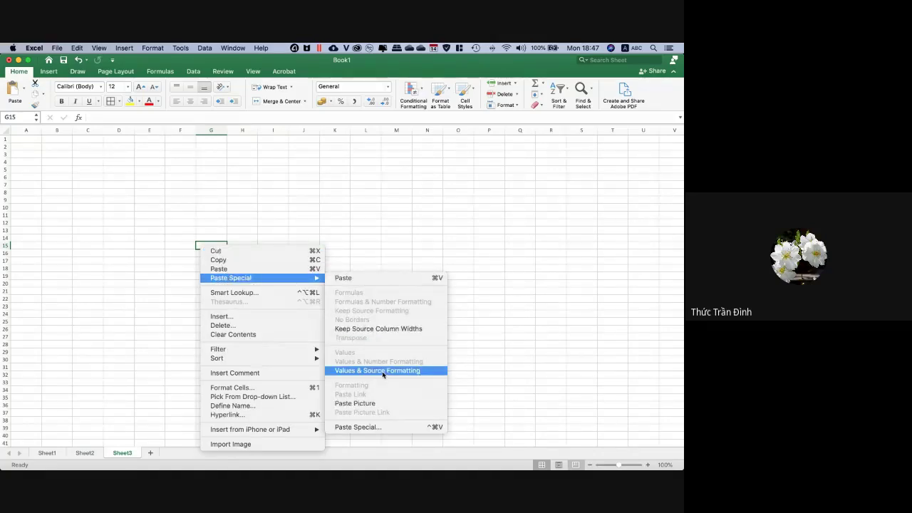
{"action": "left_click", "coordinate": [376, 426]}
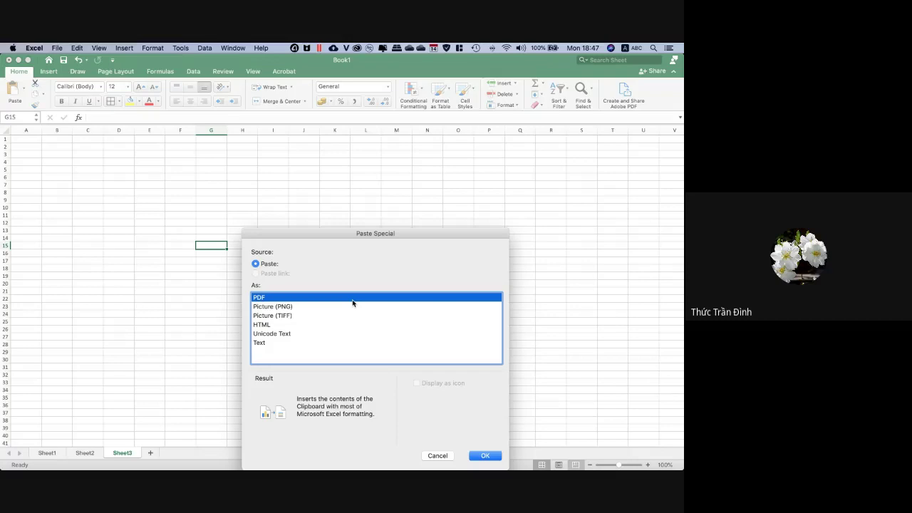
{"action": "left_click", "coordinate": [260, 344]}
{"action": "key", "text": "Return"}
{"action": "left_click", "coordinate": [270, 324]}
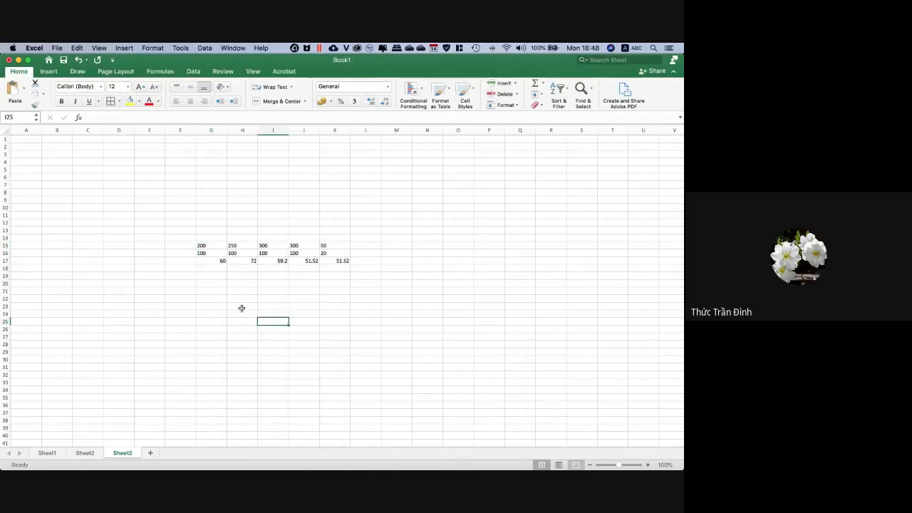
Enter the test formula =G15+G16 in G19 below the text-pasted figures.
{"action": "left_click", "coordinate": [214, 281]}
{"action": "left_click", "coordinate": [214, 278]}
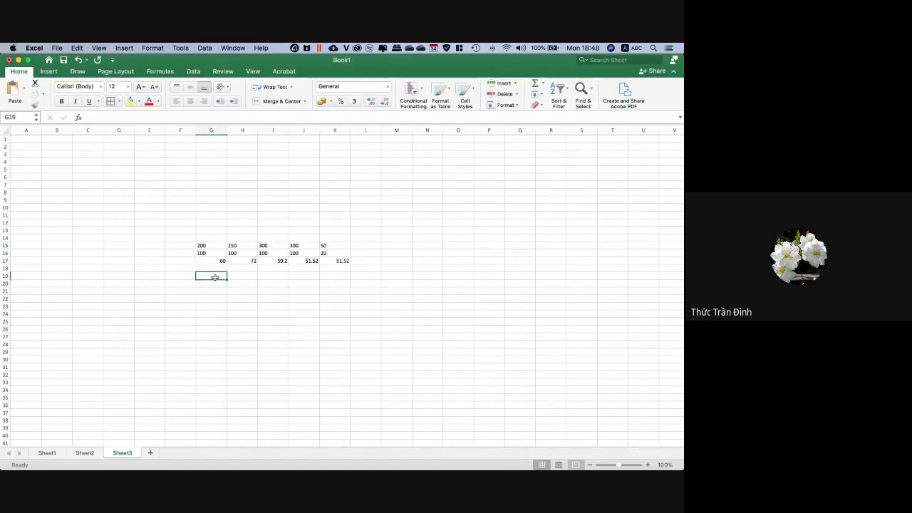
{"action": "type", "text": "="}
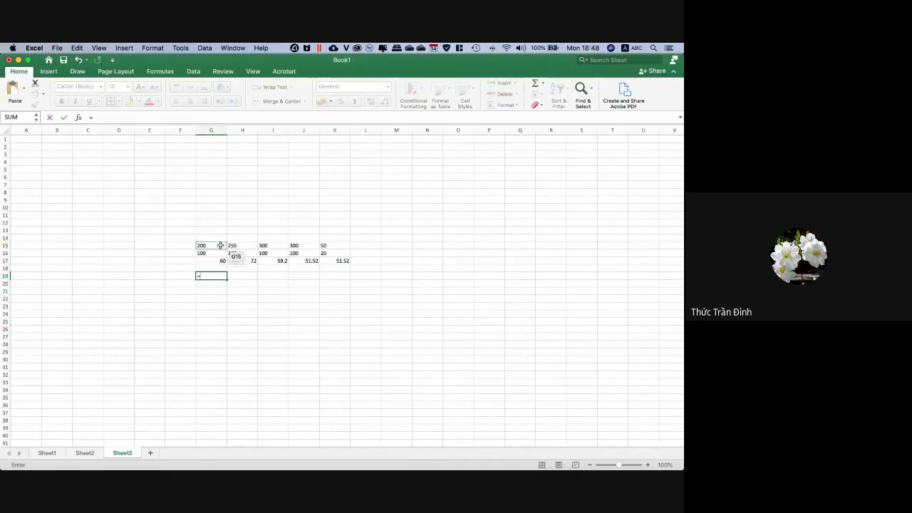
{"action": "left_click", "coordinate": [219, 245]}
{"action": "type", "text": "+"}
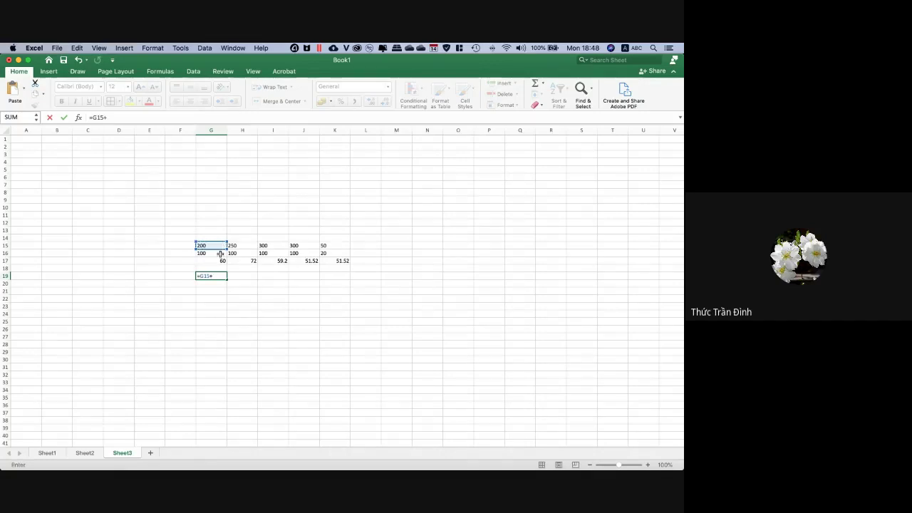
{"action": "left_click", "coordinate": [220, 254]}
{"action": "key", "text": "Return"}
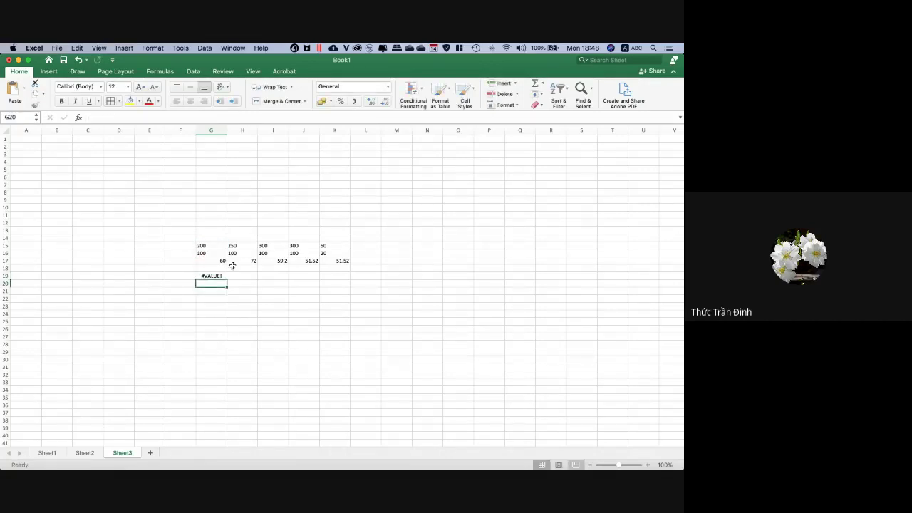
{"action": "left_click_drag", "start_coordinate": [211, 247], "coordinate": [347, 262]}
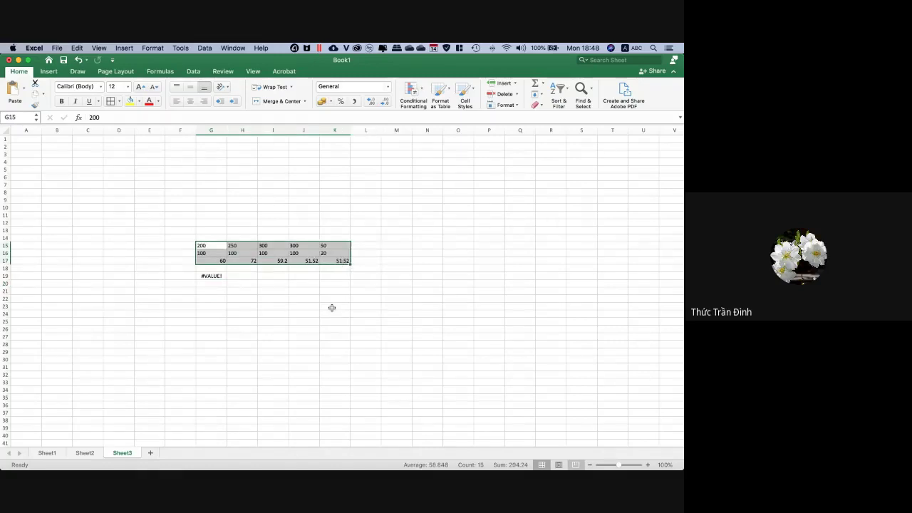
{"action": "key", "text": "super+Tab"}
{"action": "key", "text": "super+Tab"}
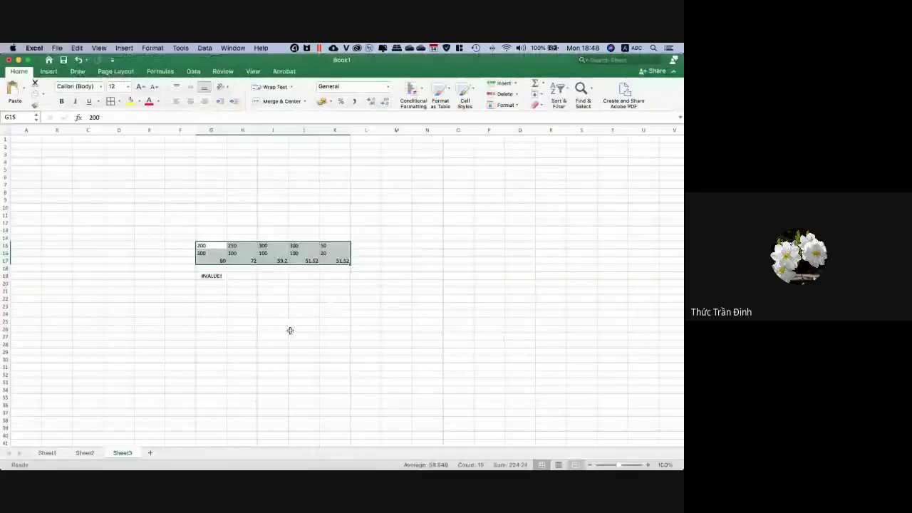
On Sheet1, re-enter the 2011 revenue in C33 as =200 and the 2011 cost in C34 as =100.
{"action": "left_click", "coordinate": [57, 453]}
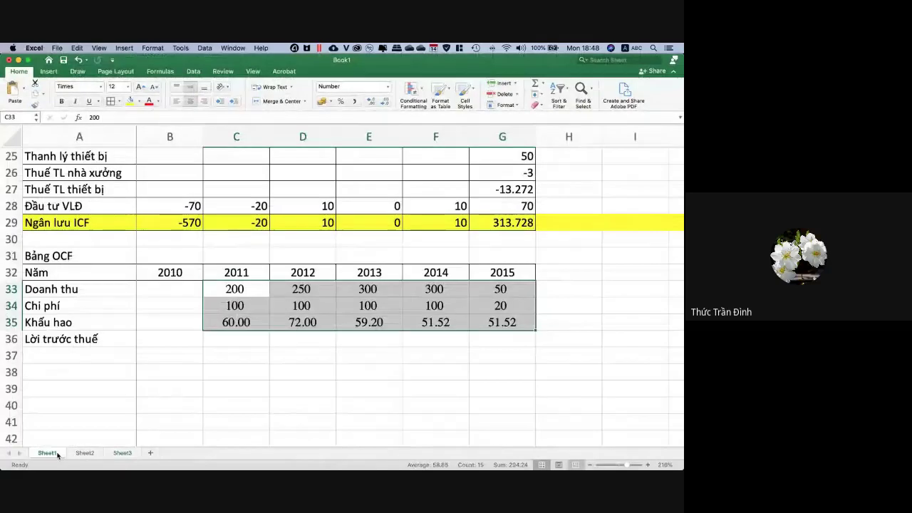
{"action": "left_click", "coordinate": [262, 373]}
{"action": "left_click", "coordinate": [258, 288]}
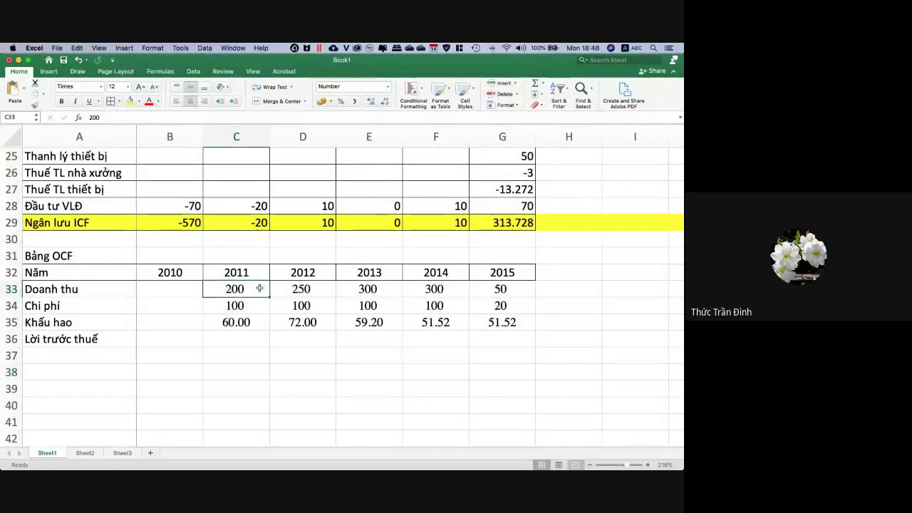
{"action": "type", "text": "="}
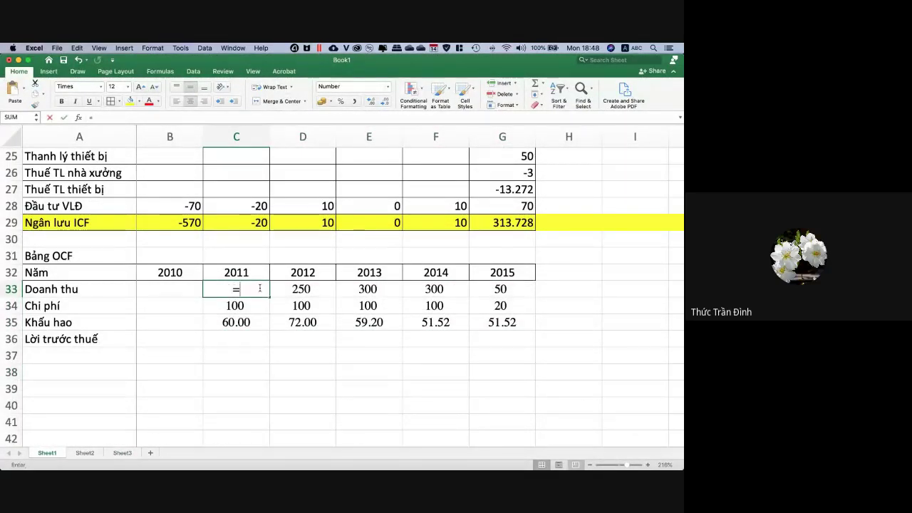
{"action": "type", "text": "200"}
{"action": "key", "text": "Return"}
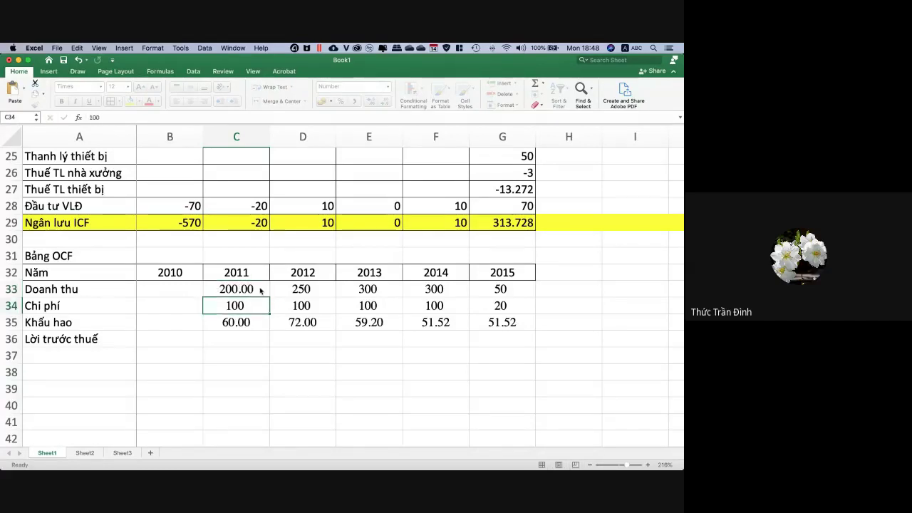
{"action": "type", "text": "=1"}
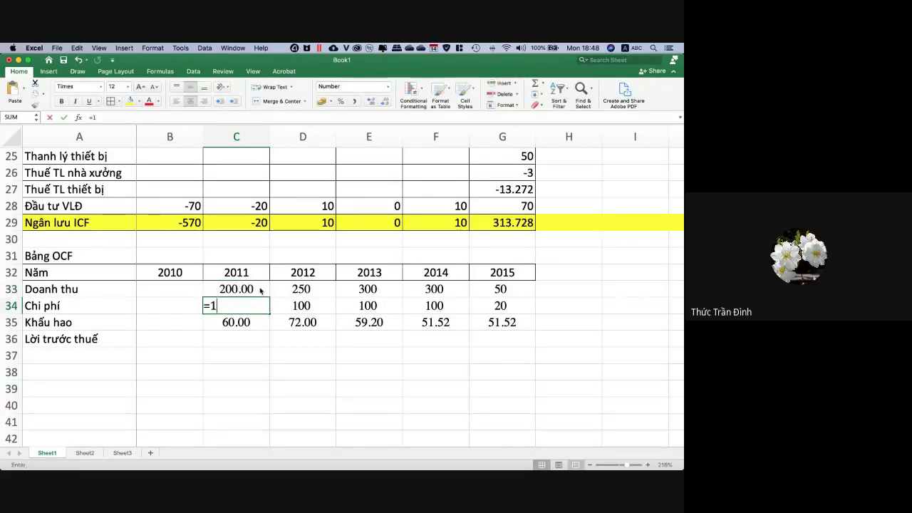
{"action": "type", "text": "00"}
{"action": "key", "text": "Return"}
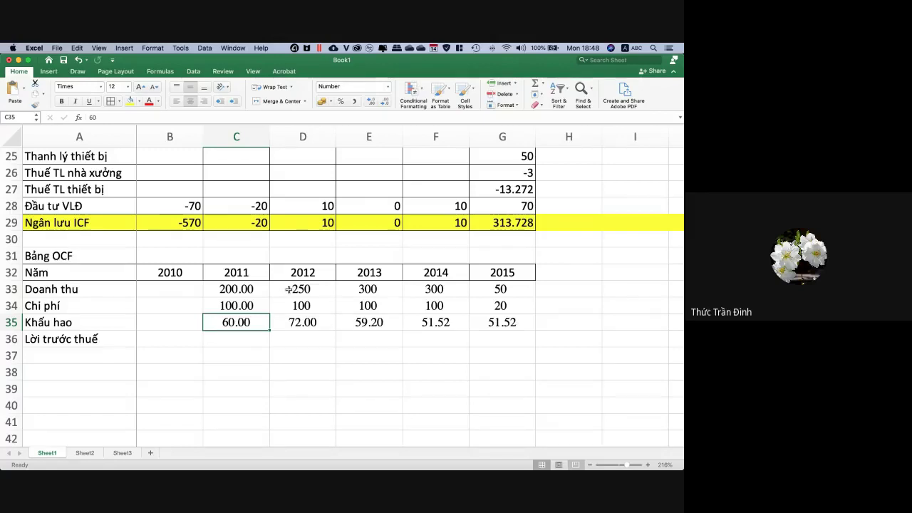
Re-enter the 2012 revenue in D33 as =250 and the 2012 cost in D34 as =100.
{"action": "left_click", "coordinate": [289, 289]}
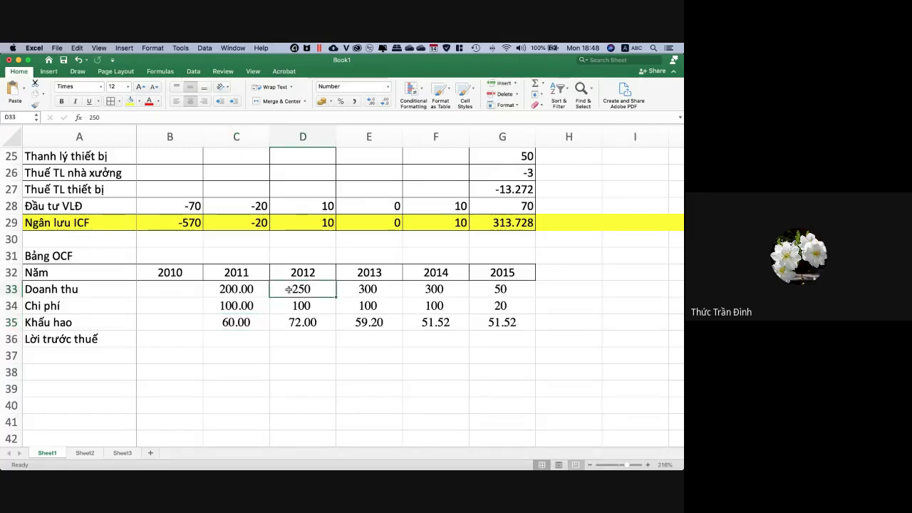
{"action": "type", "text": "=250"}
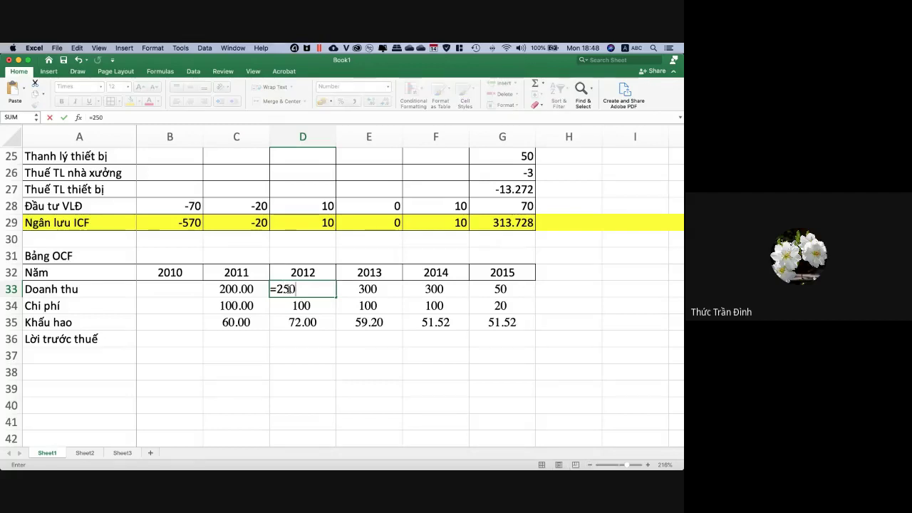
{"action": "key", "text": "Return"}
{"action": "type", "text": "=100"}
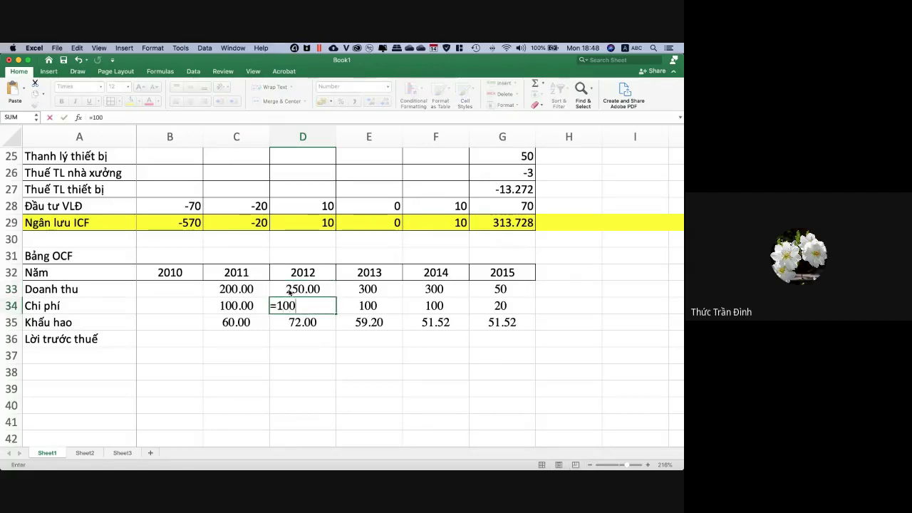
{"action": "key", "text": "Return"}
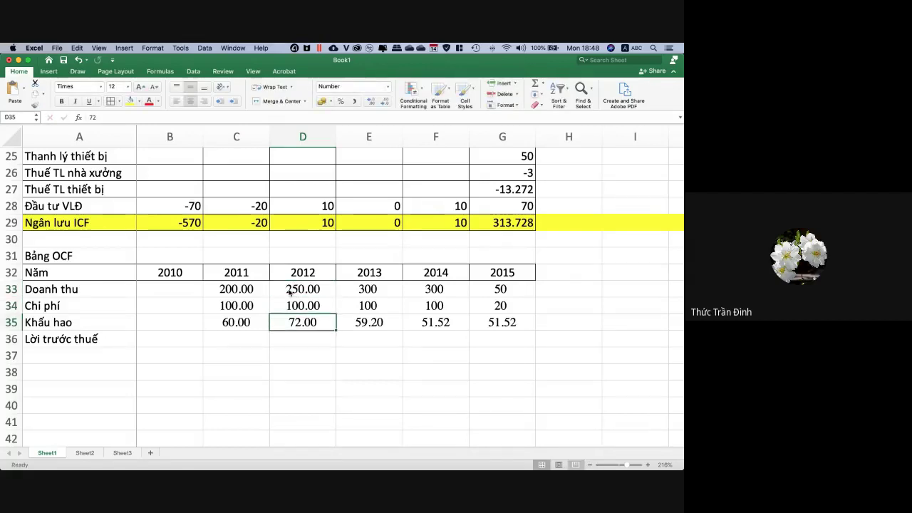
Enter the 2011 pre-tax profit formula =C33-C34-C35 in C36.
{"action": "left_click", "coordinate": [239, 338]}
{"action": "type", "text": "="}
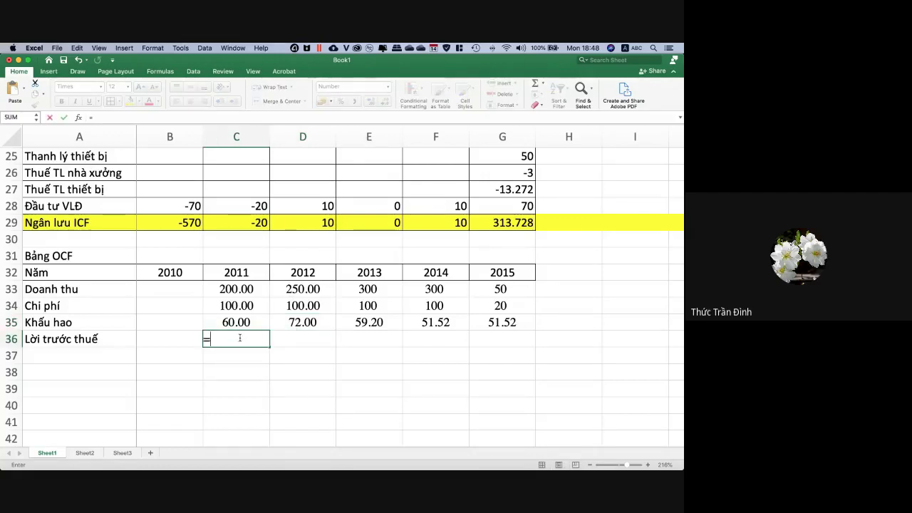
{"action": "left_click", "coordinate": [240, 289]}
{"action": "type", "text": "-"}
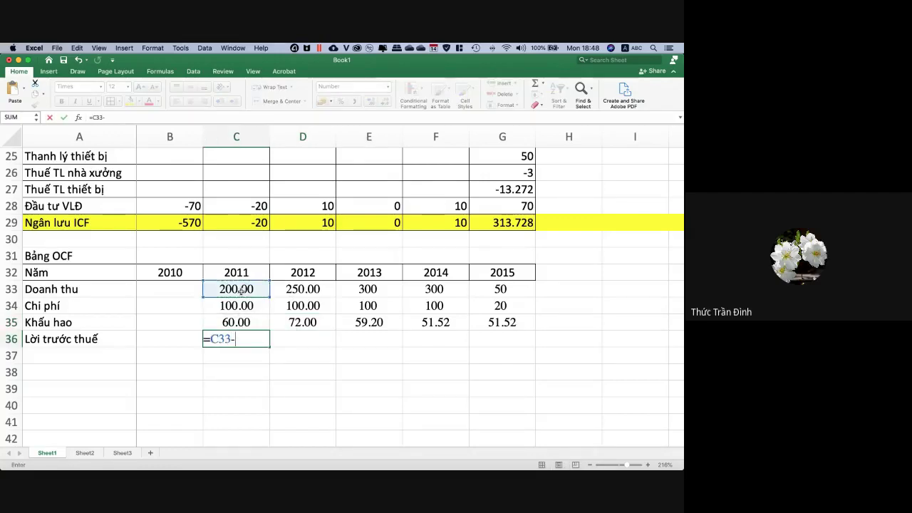
{"action": "left_click", "coordinate": [245, 306]}
{"action": "type", "text": "-"}
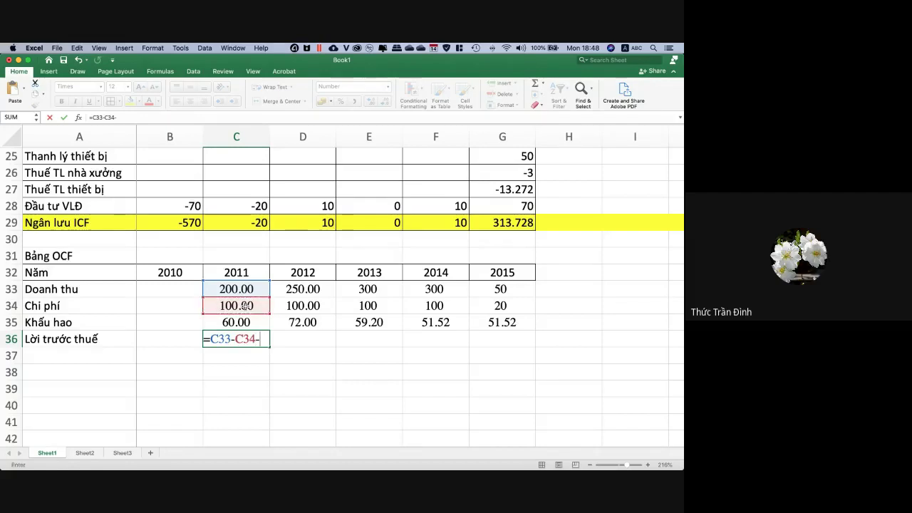
{"action": "left_click", "coordinate": [246, 322]}
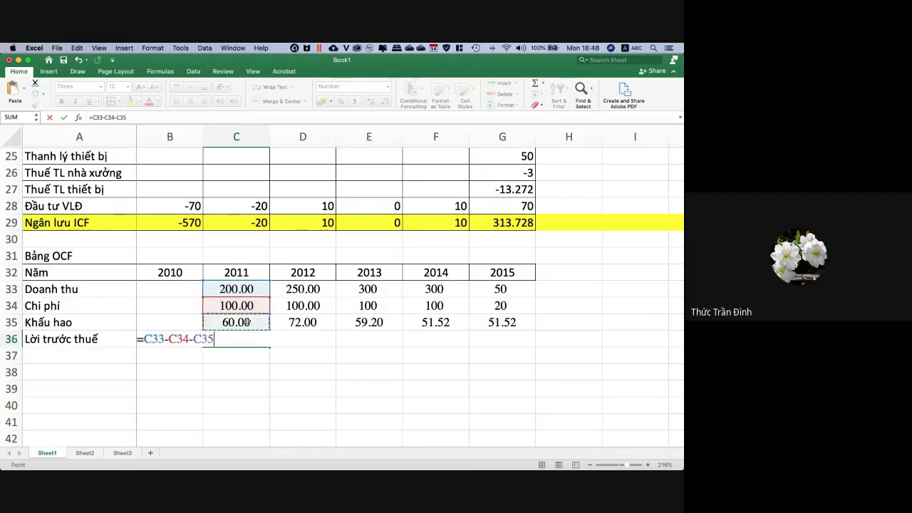
{"action": "key", "text": "Return"}
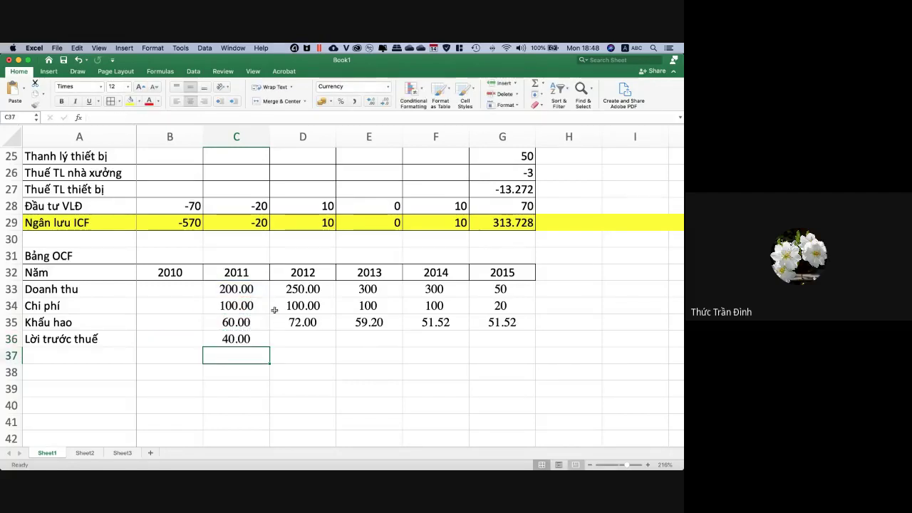
Re-enter the 2013 revenue in E33 as =300 and the 2013 cost in E34 as =100.
{"action": "left_click", "coordinate": [366, 288]}
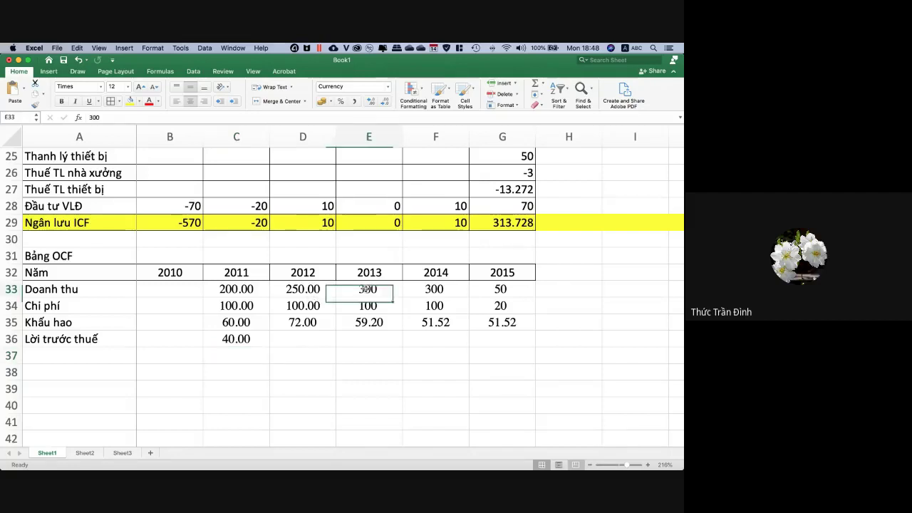
{"action": "double_click", "coordinate": [367, 288]}
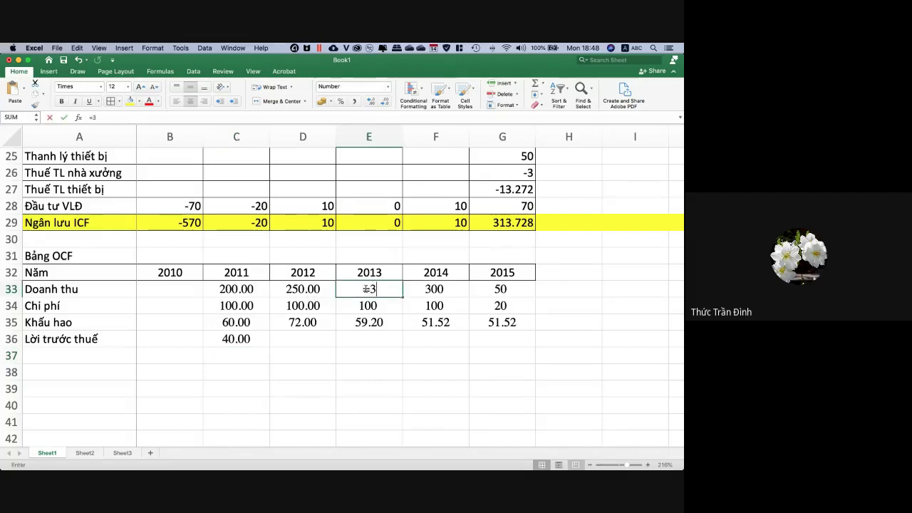
{"action": "key", "text": "Return"}
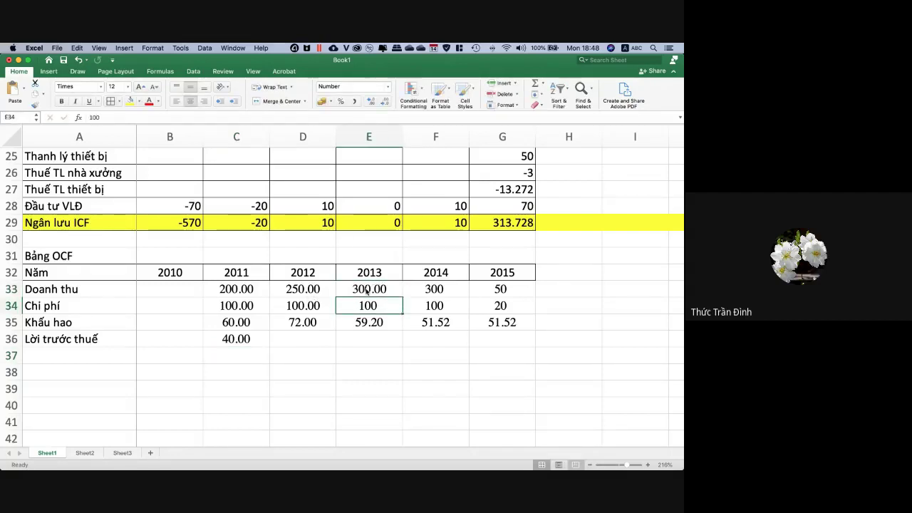
{"action": "type", "text": "="}
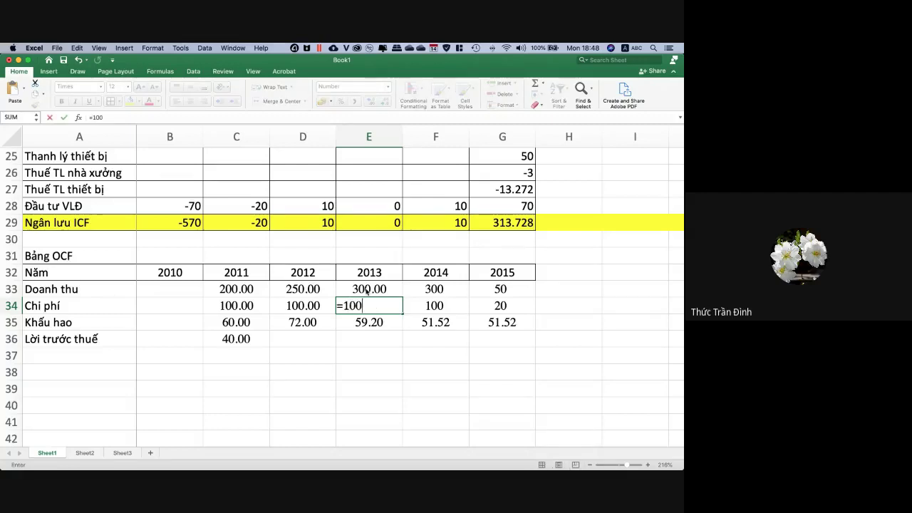
{"action": "type", "text": "100"}
{"action": "key", "text": "Return"}
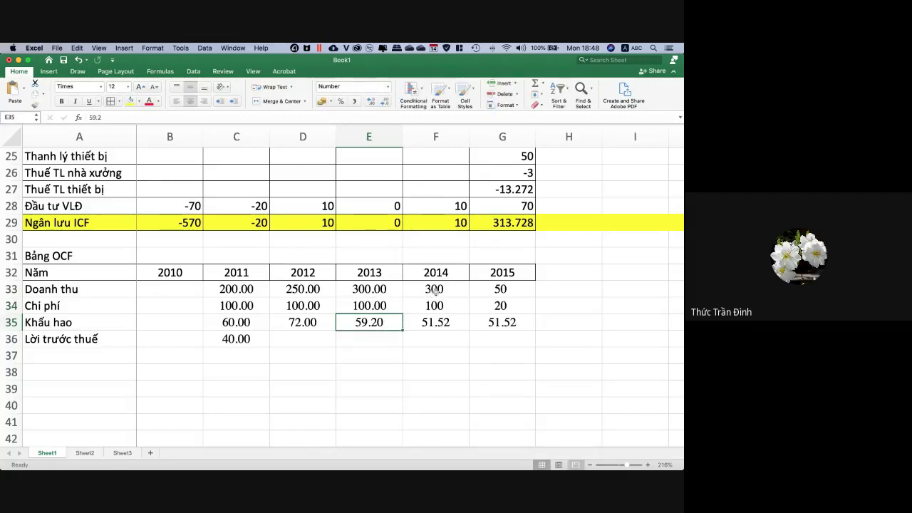
Re-enter the 2014 revenue in F33 as =300 and the 2014 cost in F34 as =100.
{"action": "left_click", "coordinate": [435, 289]}
{"action": "type", "text": "=30"}
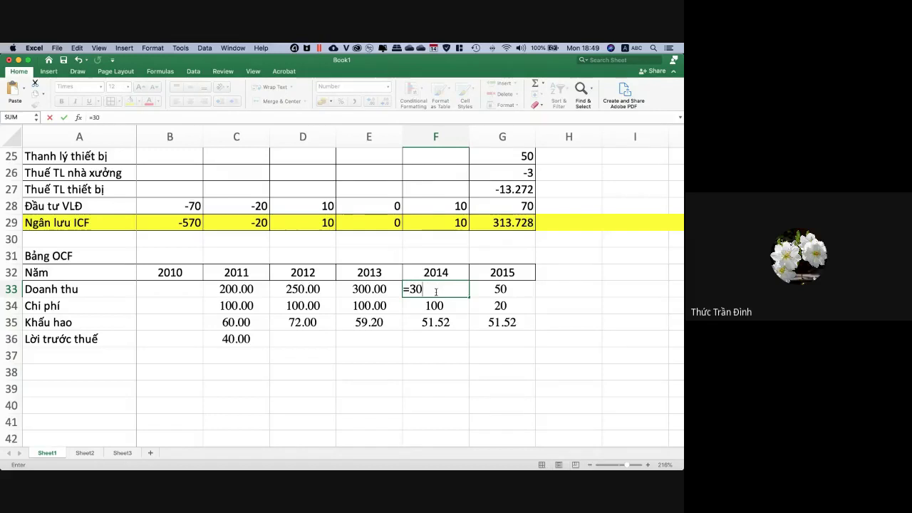
{"action": "type", "text": "0"}
{"action": "key", "text": "Return"}
{"action": "type", "text": "-"}
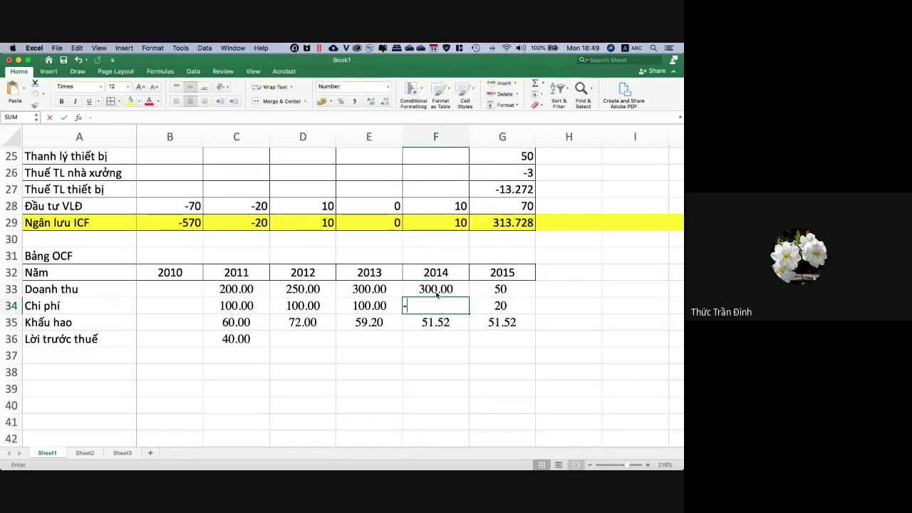
{"action": "key", "text": "BackSpace"}
{"action": "type", "text": "=100"}
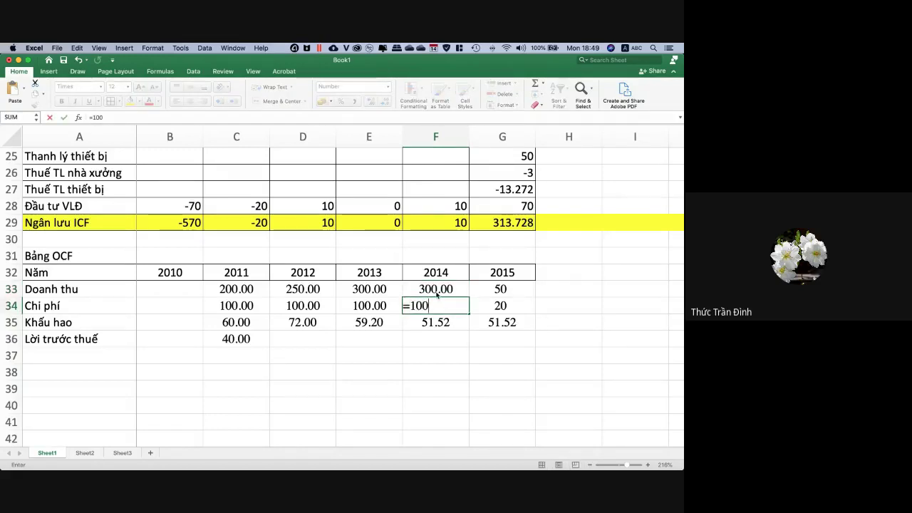
{"action": "key", "text": "Return"}
Re-enter the 2015 revenue in G33 as =50 and the 2015 cost in G34 as =20.
{"action": "left_click", "coordinate": [478, 292]}
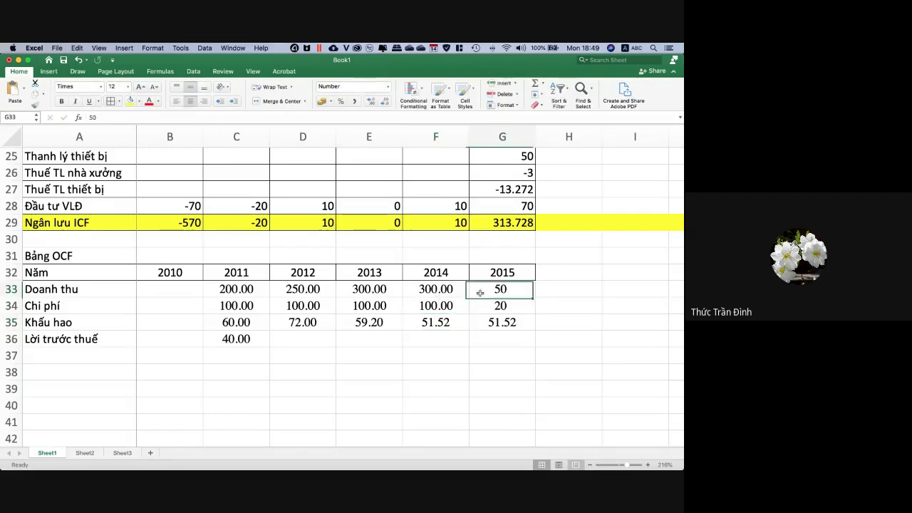
{"action": "type", "text": "=50"}
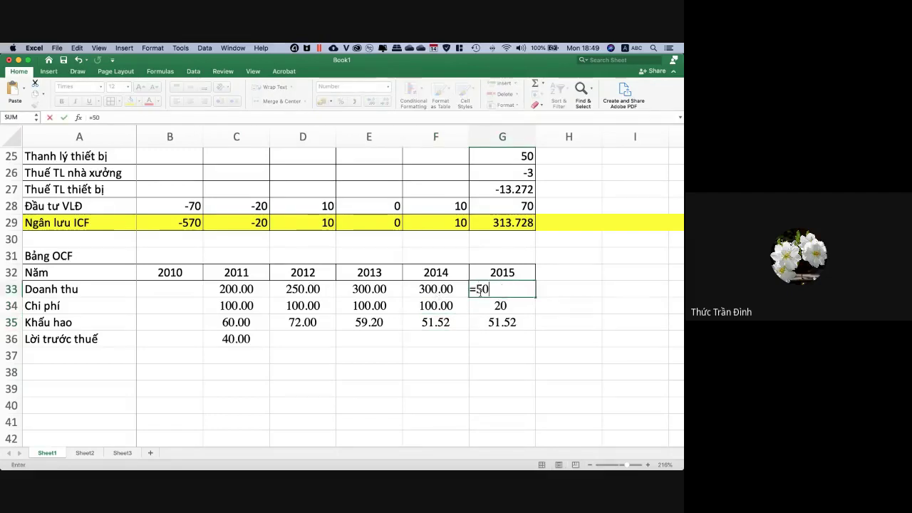
{"action": "key", "text": "Return"}
{"action": "type", "text": "="}
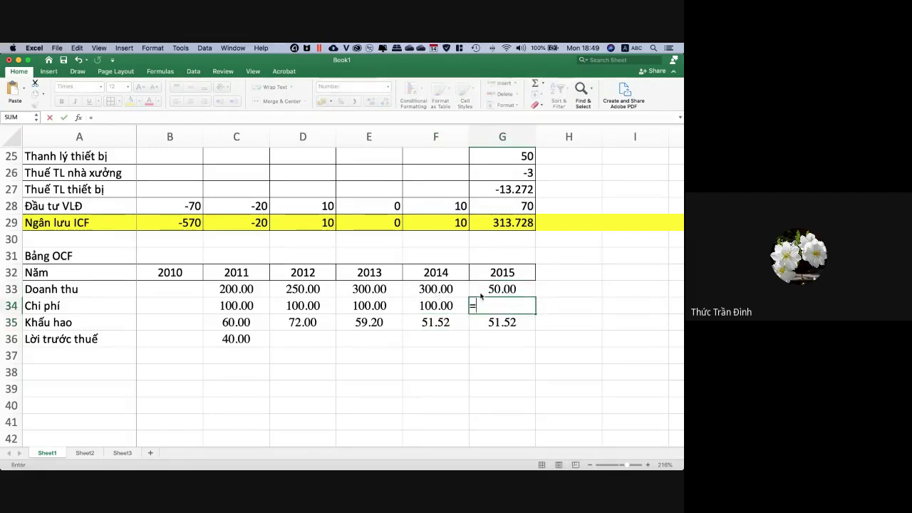
{"action": "key", "text": "Return"}
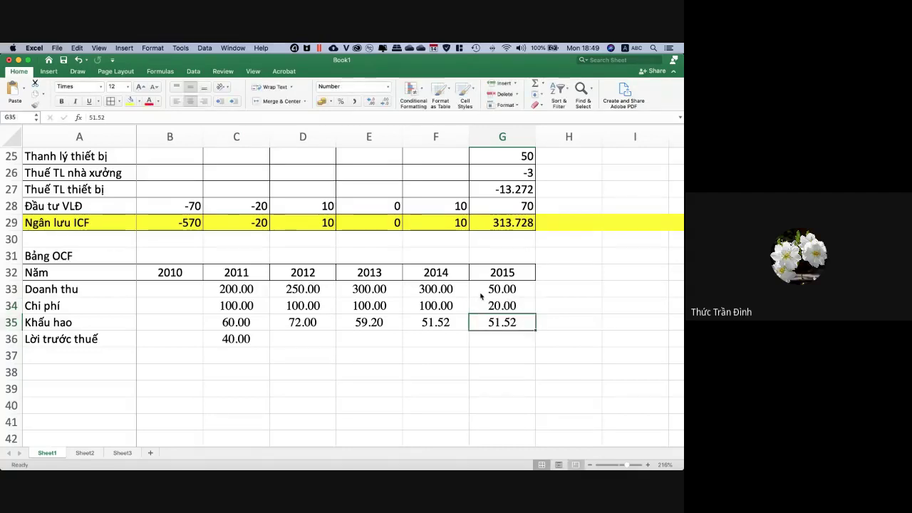
Fill the pre-tax profit formula from C36 across to G36 for 2012 through 2015.
{"action": "left_click", "coordinate": [253, 340]}
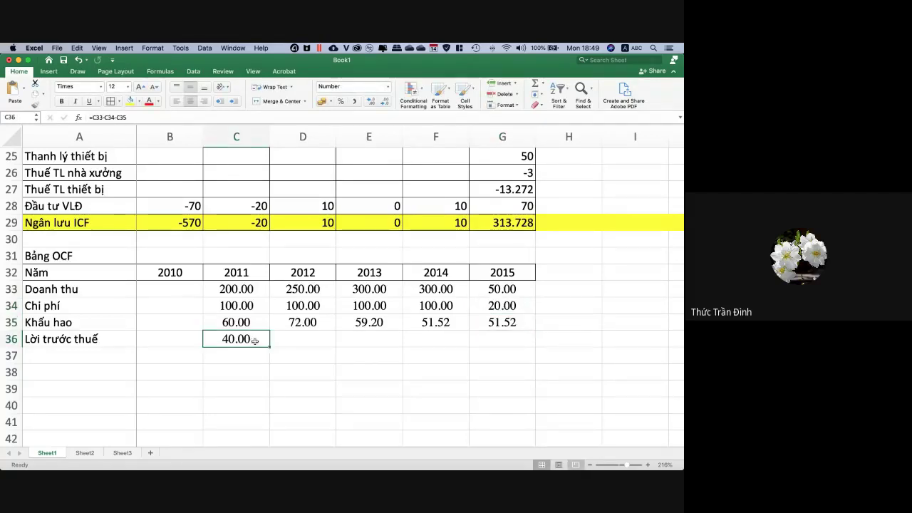
{"action": "left_click_drag", "start_coordinate": [269, 346], "coordinate": [500, 346]}
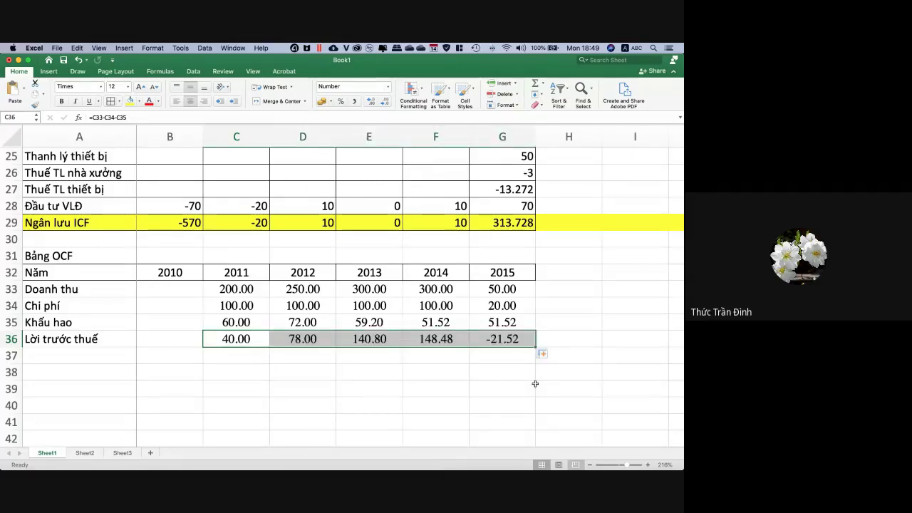
{"action": "left_click", "coordinate": [418, 384]}
Add the row label "Thuế" in A37 below the pre-tax profit row.
{"action": "left_click", "coordinate": [89, 353]}
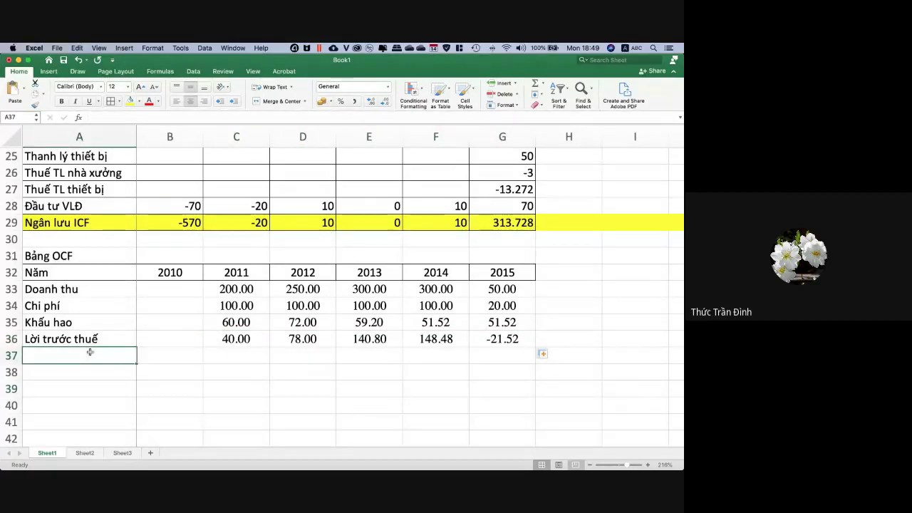
{"action": "type", "text": "Thuế"}
{"action": "key", "text": "Return"}
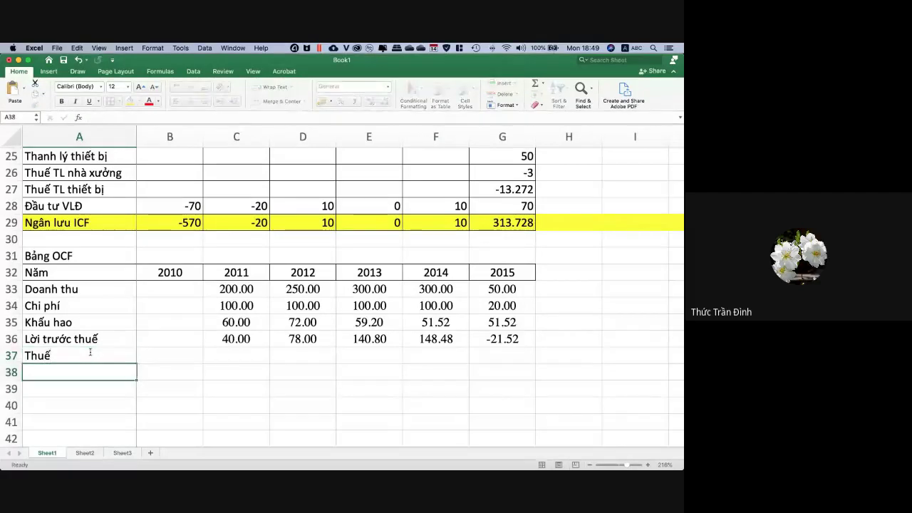
Enter the 2011 tax formula =C36*30% in C37 and fill it across to G37.
{"action": "left_click", "coordinate": [230, 354]}
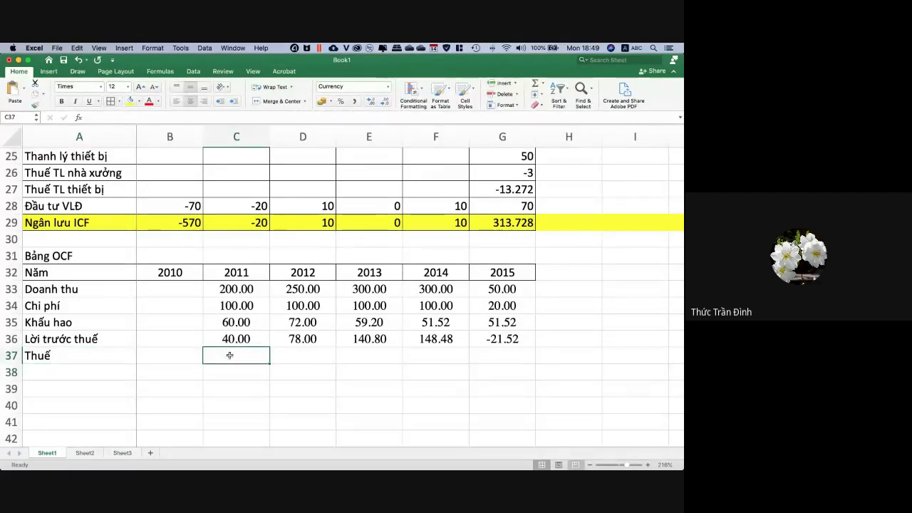
{"action": "type", "text": "="}
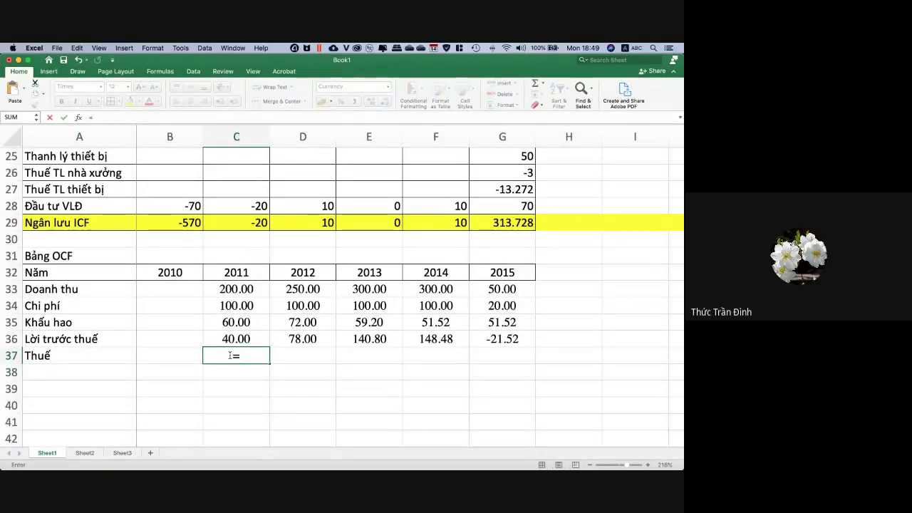
{"action": "left_click", "coordinate": [228, 339]}
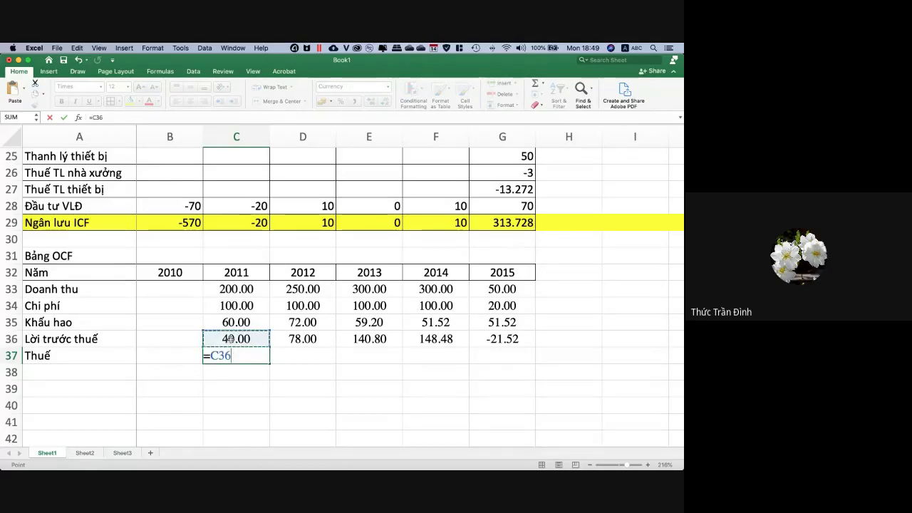
{"action": "type", "text": "*30"}
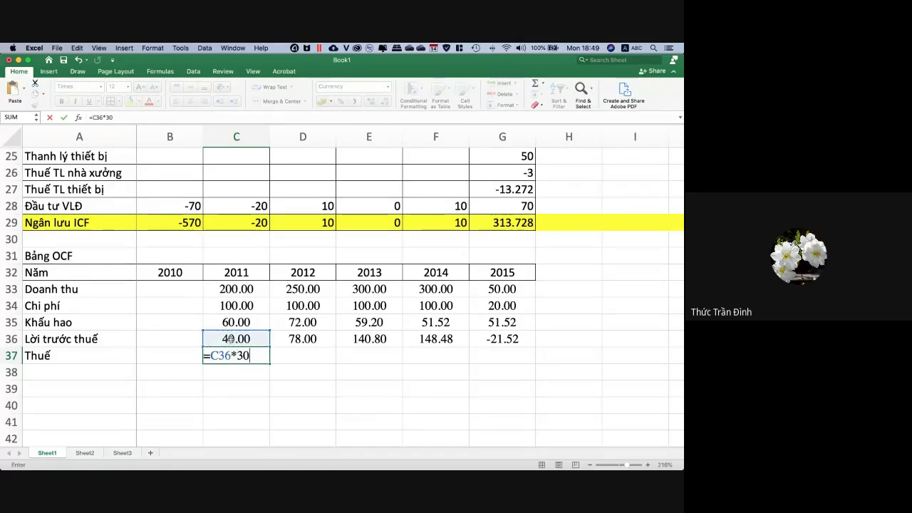
{"action": "type", "text": "%"}
{"action": "key", "text": "Return"}
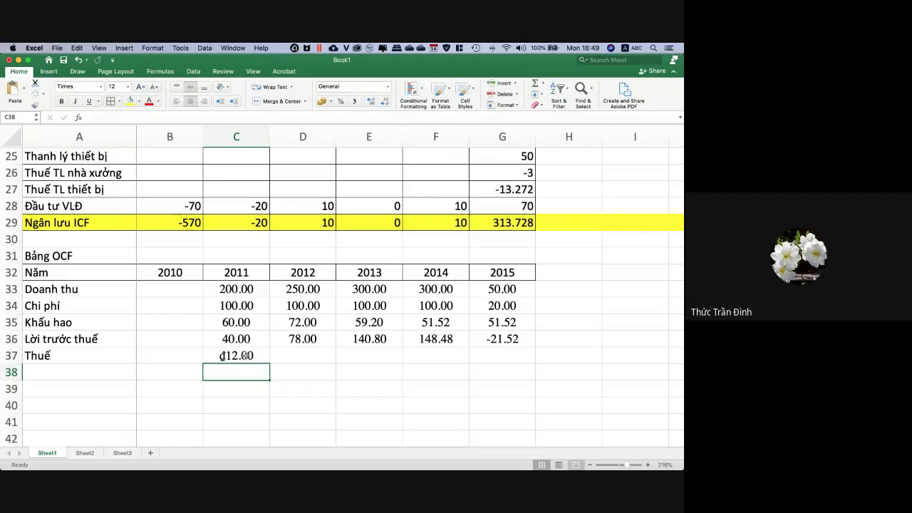
{"action": "left_click", "coordinate": [246, 356]}
{"action": "left_click_drag", "start_coordinate": [269, 362], "coordinate": [520, 358]}
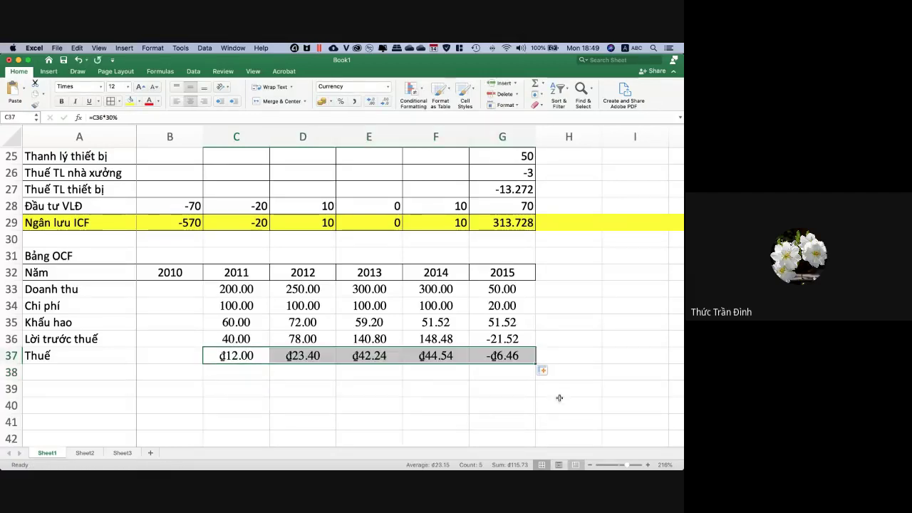
{"action": "left_click", "coordinate": [503, 403]}
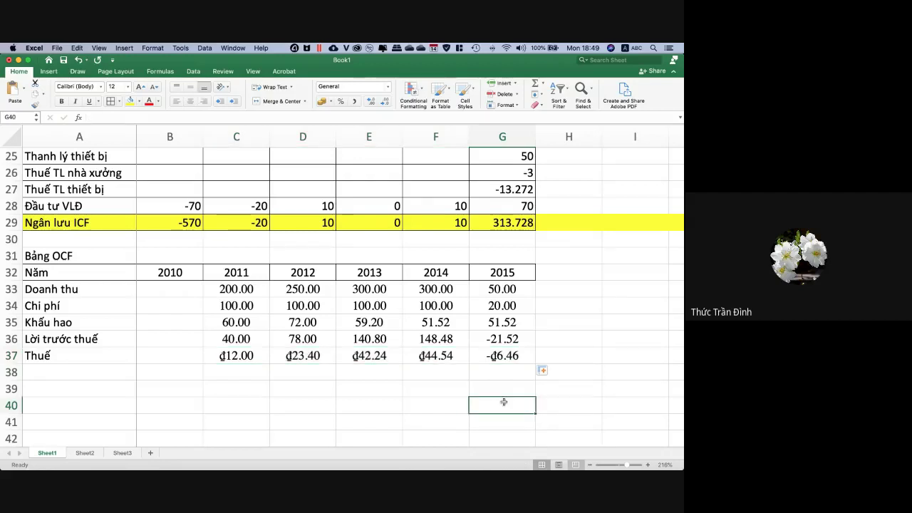
Replace the 2015 tax formula in G37 with 0.
{"action": "left_click", "coordinate": [504, 371]}
{"action": "left_click", "coordinate": [510, 355]}
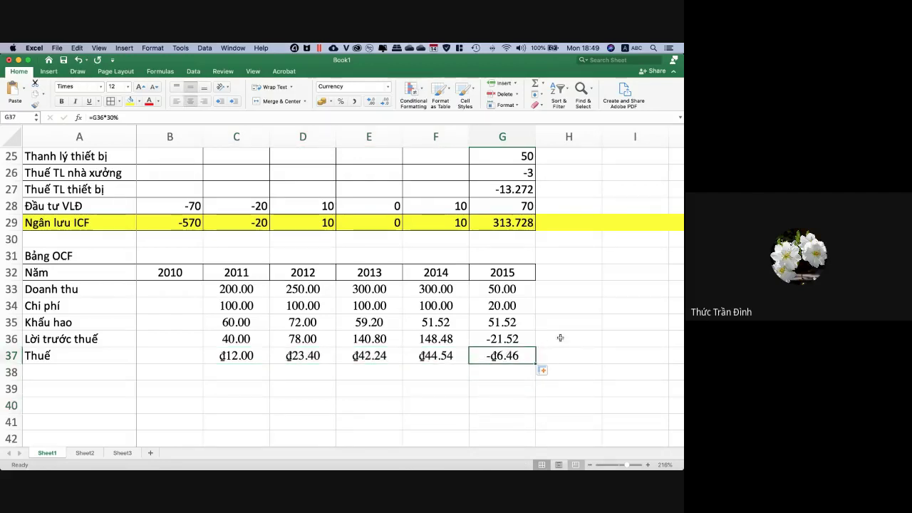
{"action": "type", "text": "0"}
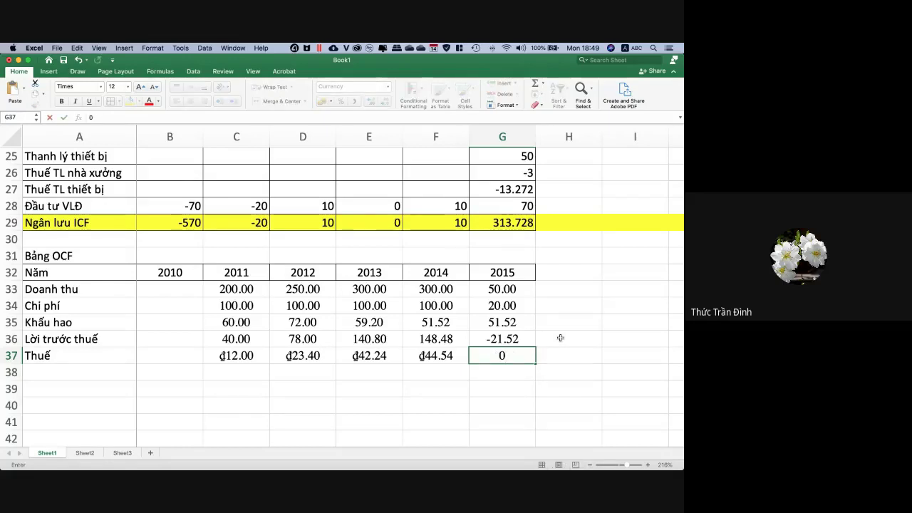
{"action": "key", "text": "ctrl+Return"}
{"action": "left_click", "coordinate": [542, 388]}
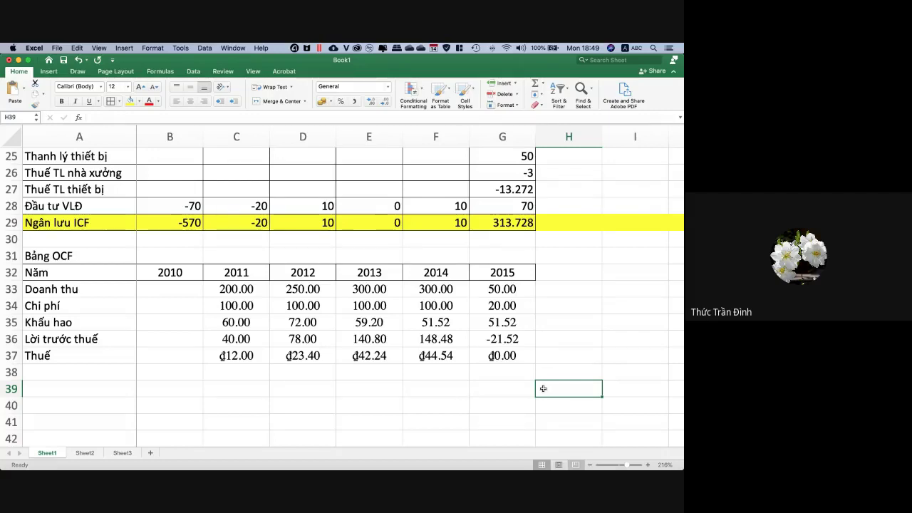
{"action": "left_click", "coordinate": [452, 394]}
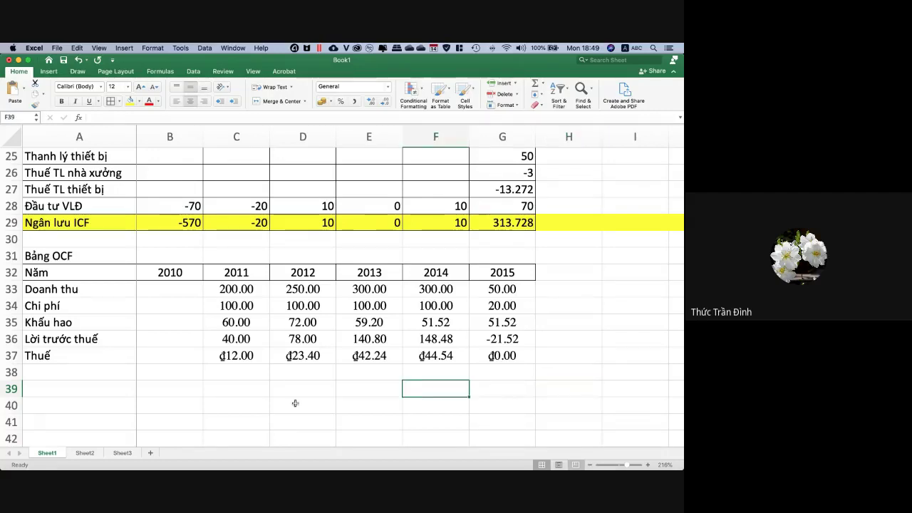
Add the row label "Lời sau thuế" in A38 below the tax row.
{"action": "scroll", "coordinate": [295, 403], "scroll_direction": "down", "scroll_amount": 2}
{"action": "left_click", "coordinate": [88, 345]}
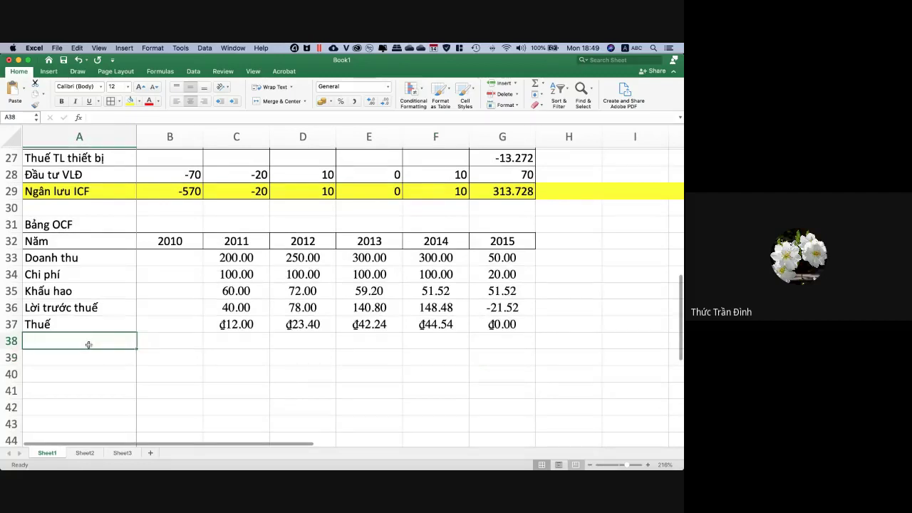
{"action": "type", "text": "Lơi sau thuế"}
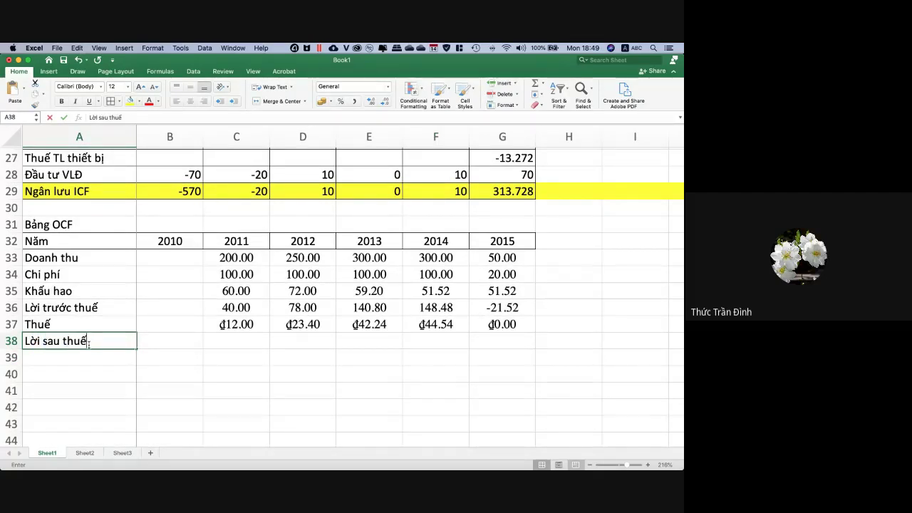
{"action": "key", "text": "Tab"}
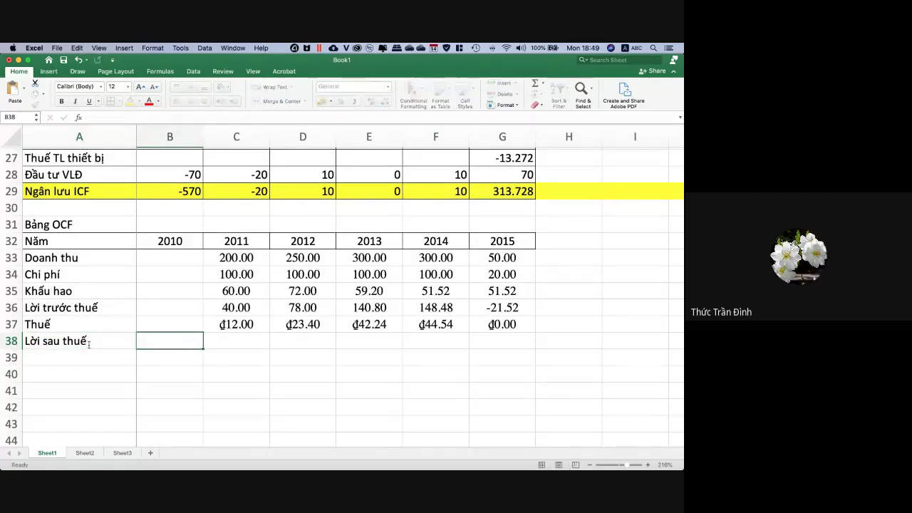
Enter the 2011 after-tax profit formula =C36-C37 in C38 and fill it across to G38.
{"action": "left_click", "coordinate": [249, 341]}
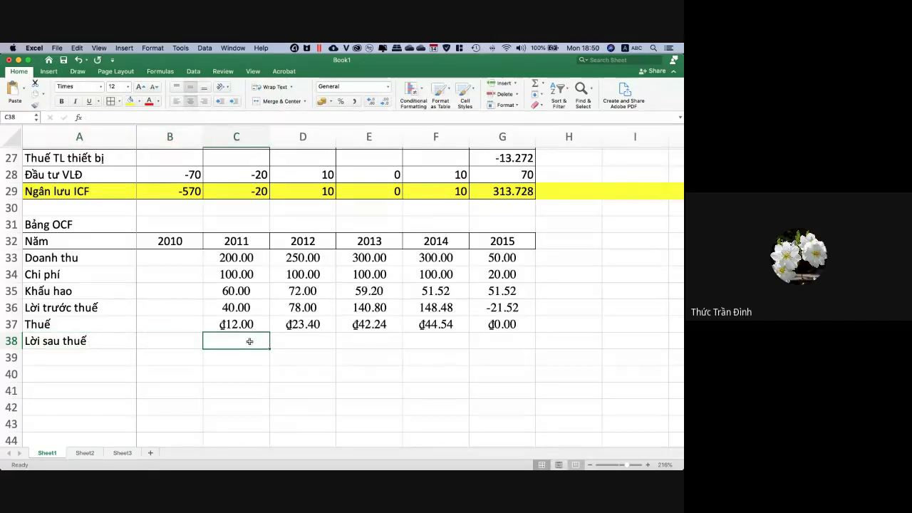
{"action": "type", "text": "="}
{"action": "left_click", "coordinate": [246, 307]}
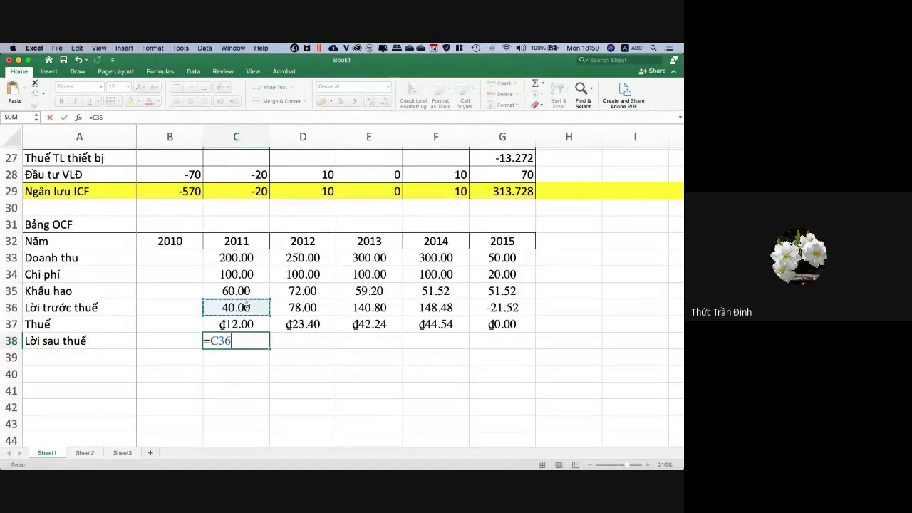
{"action": "type", "text": "-"}
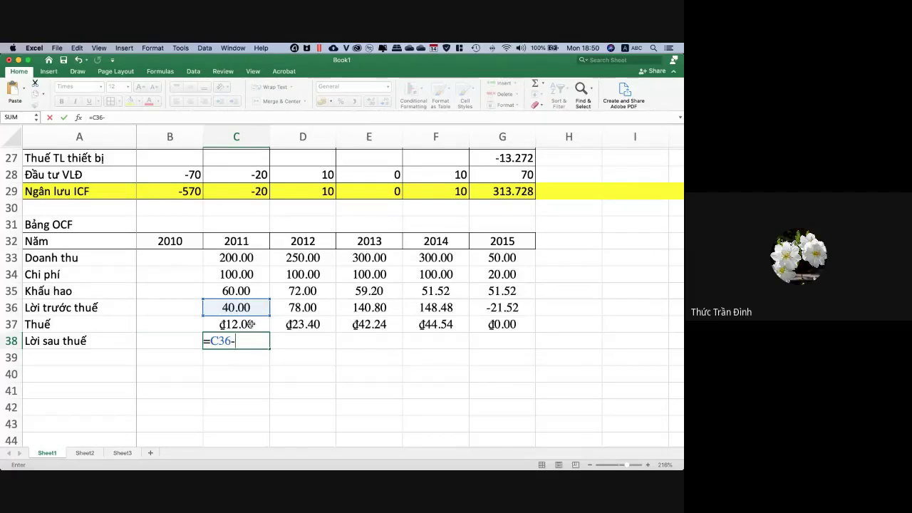
{"action": "left_click", "coordinate": [250, 324]}
{"action": "key", "text": "Return"}
{"action": "left_click", "coordinate": [260, 342]}
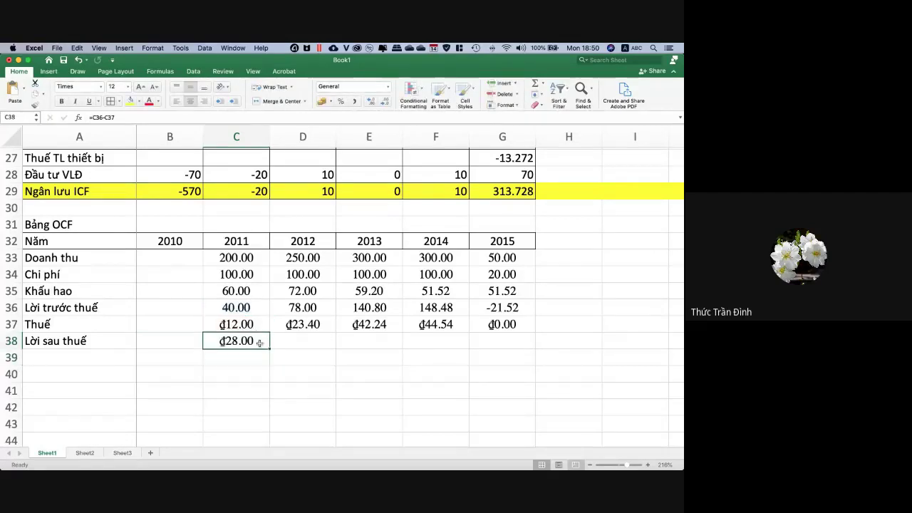
{"action": "left_click_drag", "start_coordinate": [271, 348], "coordinate": [519, 369]}
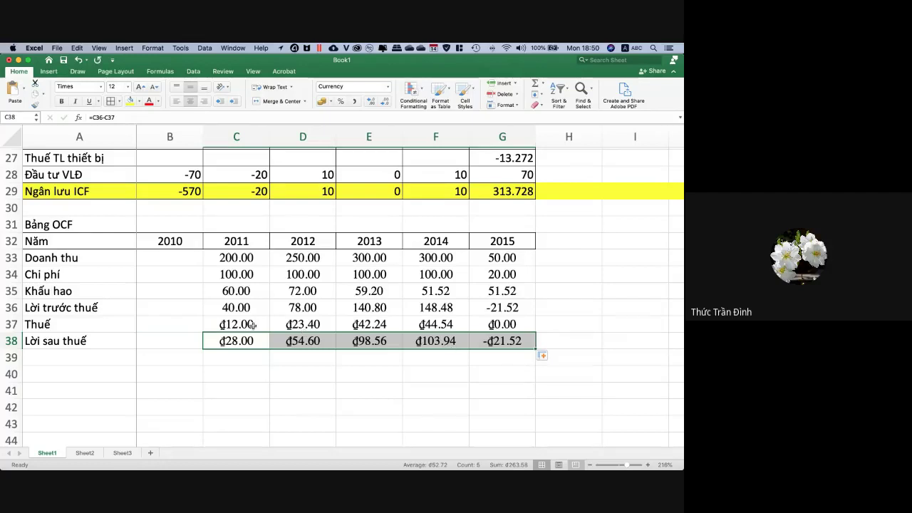
{"action": "left_click_drag", "start_coordinate": [243, 342], "coordinate": [244, 324]}
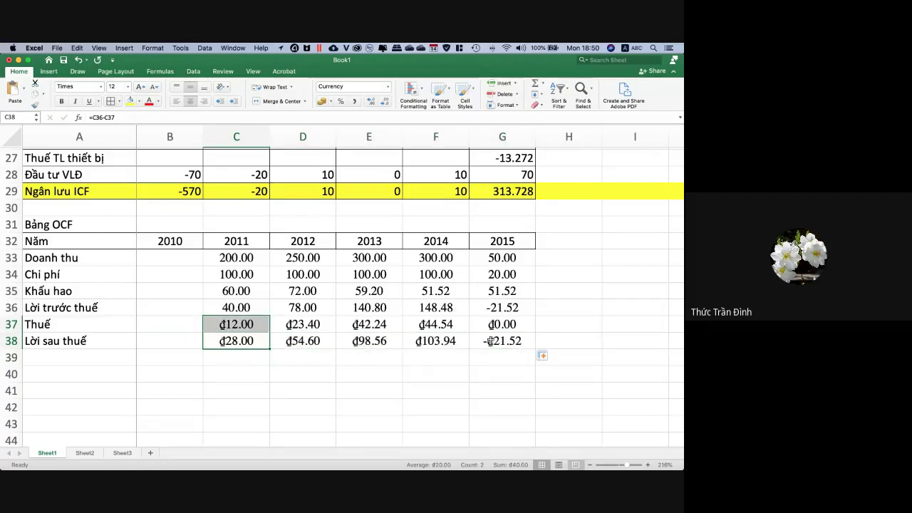
{"action": "left_click", "coordinate": [487, 326]}
{"action": "left_click", "coordinate": [263, 322]}
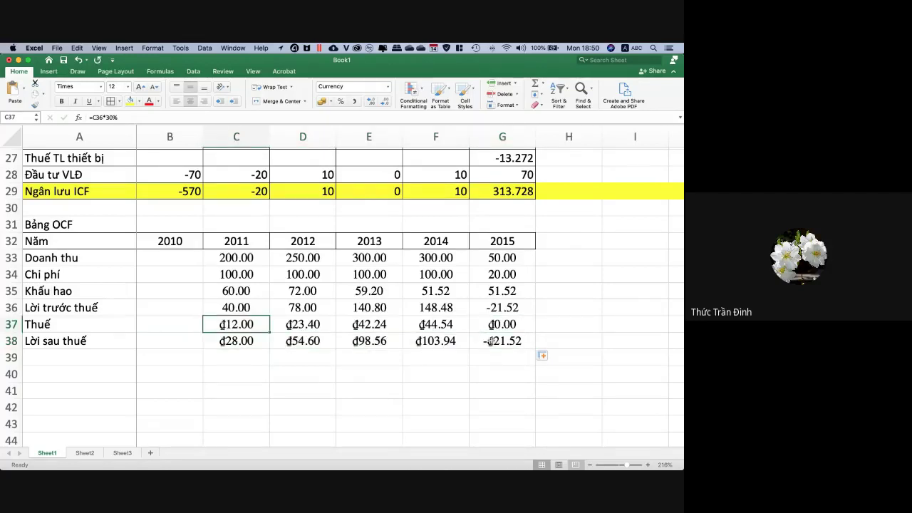
Add the row label "Dòng OCF" in A39 below the after-tax profit row.
{"action": "left_click", "coordinate": [58, 360]}
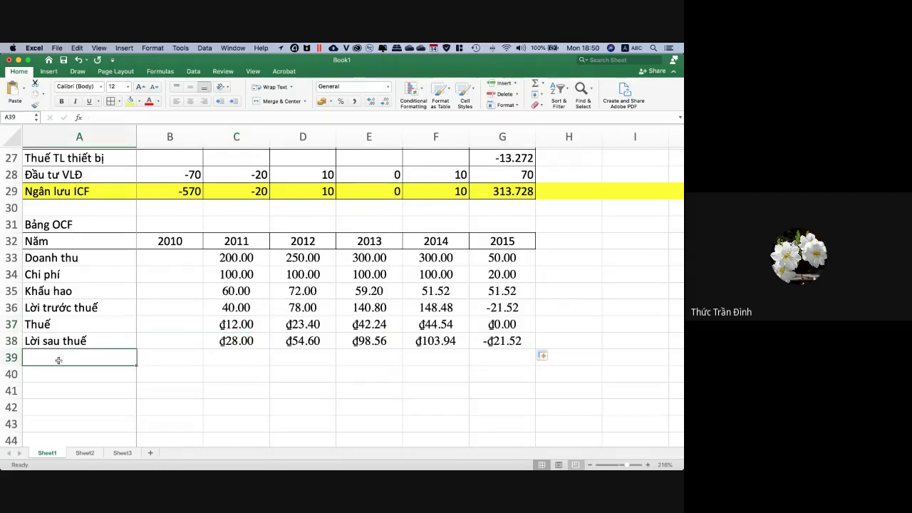
{"action": "type", "text": "Dòn"}
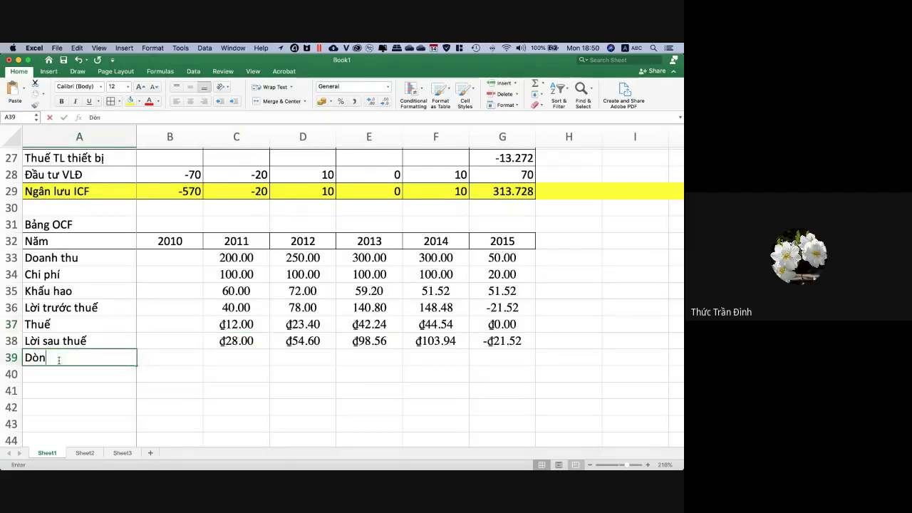
{"action": "type", "text": "g OCF"}
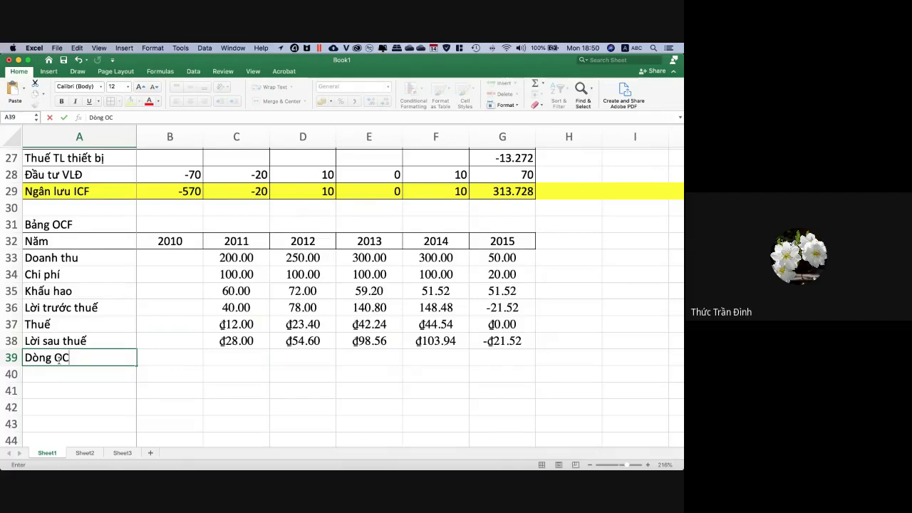
Enter the 2011 operating cash flow formula =C38+C35 in C39 and fill it across to G39.
{"action": "left_click", "coordinate": [228, 359]}
{"action": "type", "text": "="}
{"action": "left_click", "coordinate": [236, 340]}
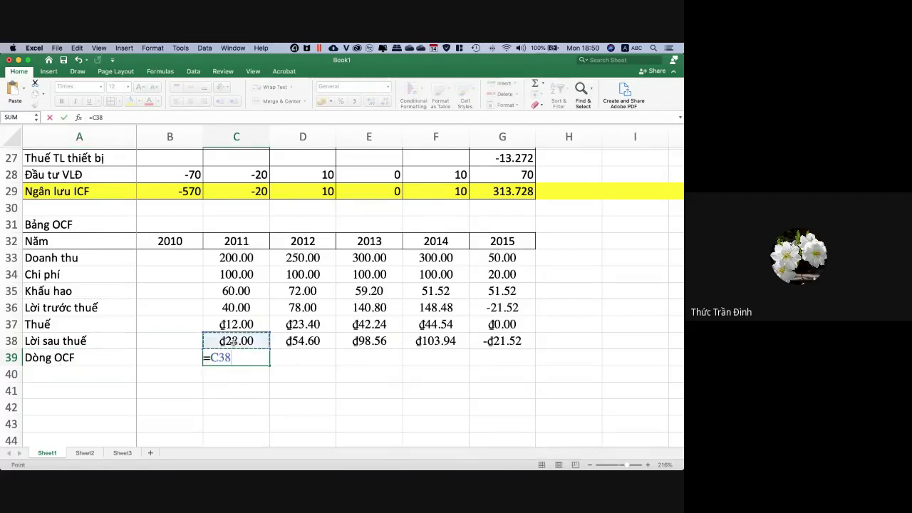
{"action": "type", "text": "+"}
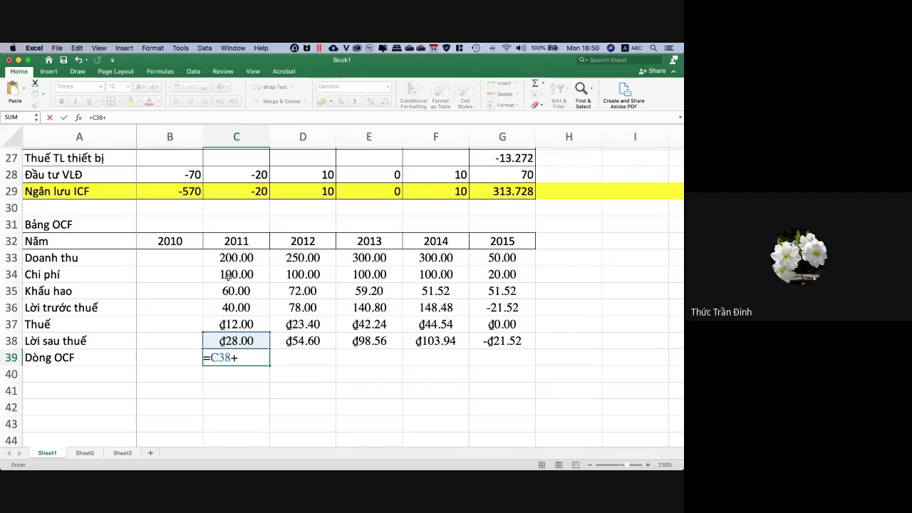
{"action": "left_click", "coordinate": [236, 291]}
{"action": "key", "text": "Return"}
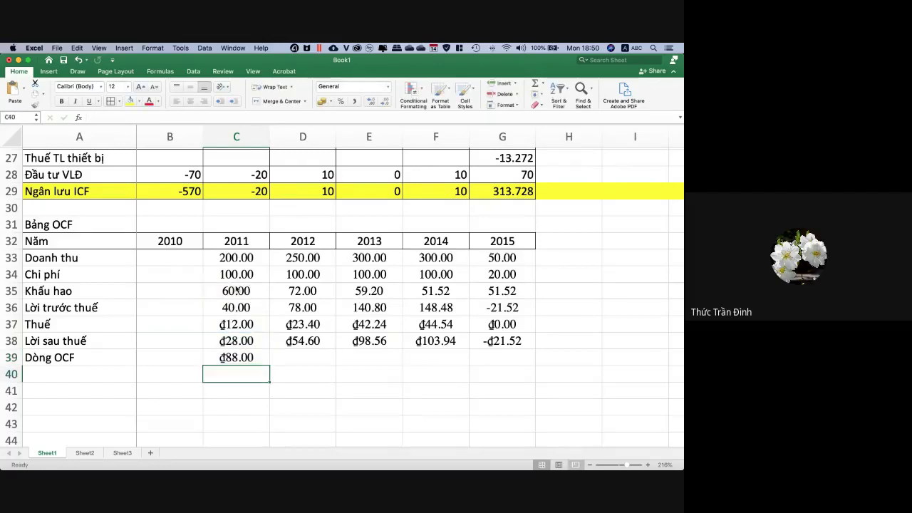
{"action": "left_click", "coordinate": [255, 355]}
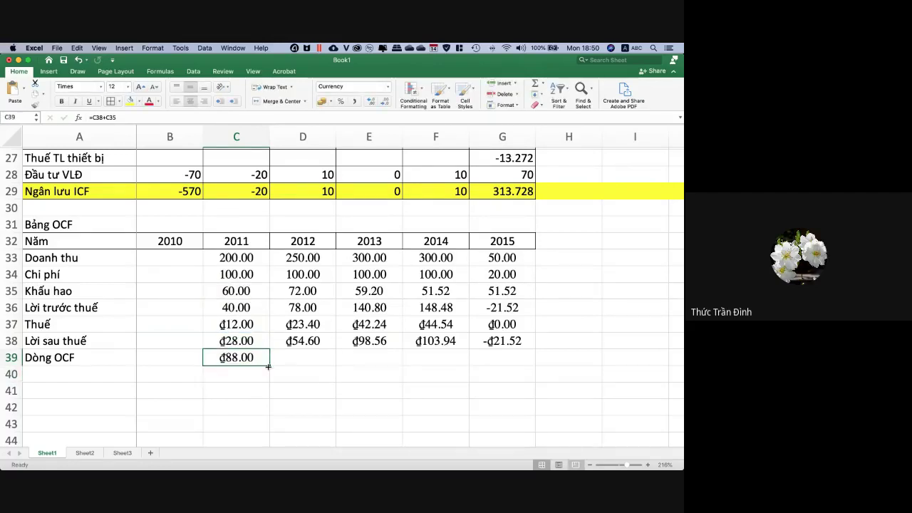
{"action": "left_click_drag", "start_coordinate": [268, 367], "coordinate": [519, 360]}
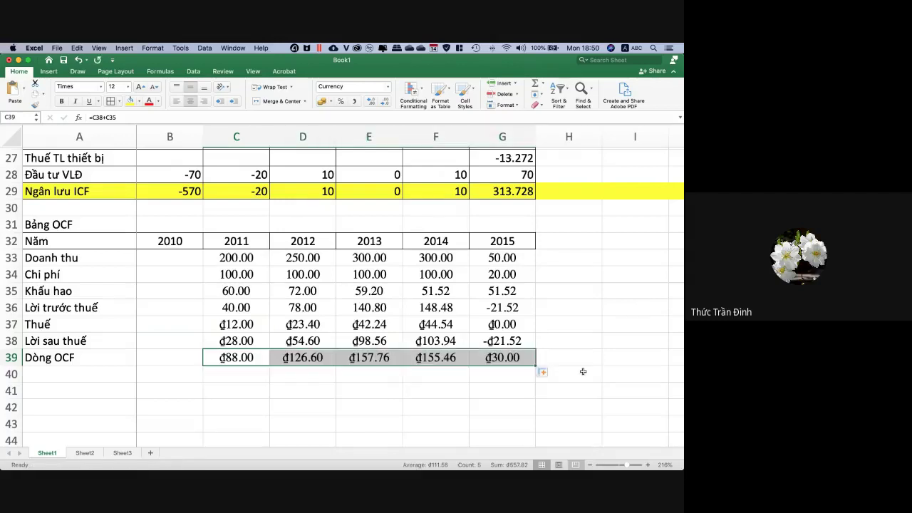
{"action": "left_click", "coordinate": [623, 338]}
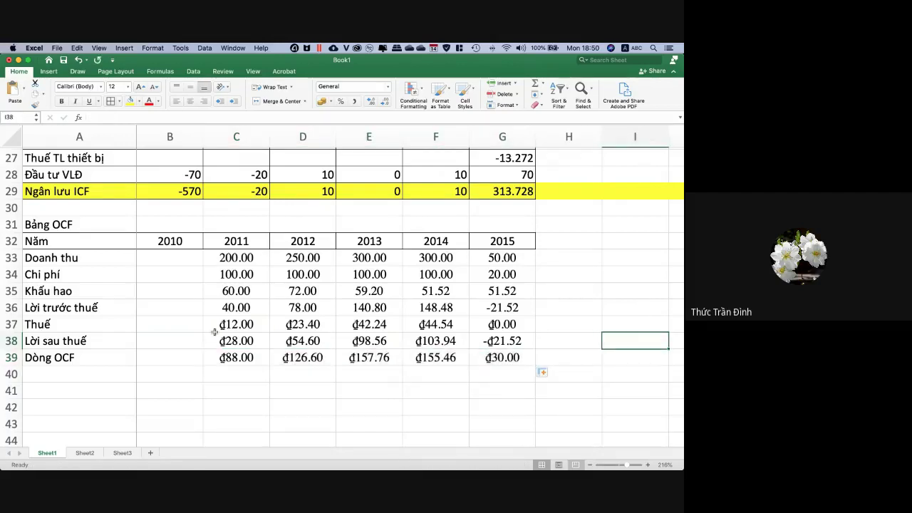
Change the tax, after-tax profit and OCF values in C37:G39 from currency to plain numbers with two decimals.
{"action": "left_click", "coordinate": [249, 317]}
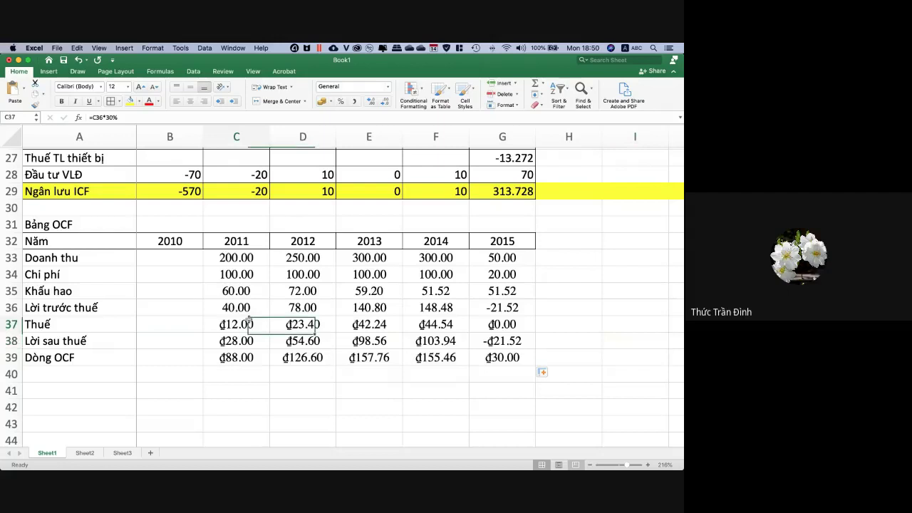
{"action": "left_click", "coordinate": [506, 359], "text": "shift"}
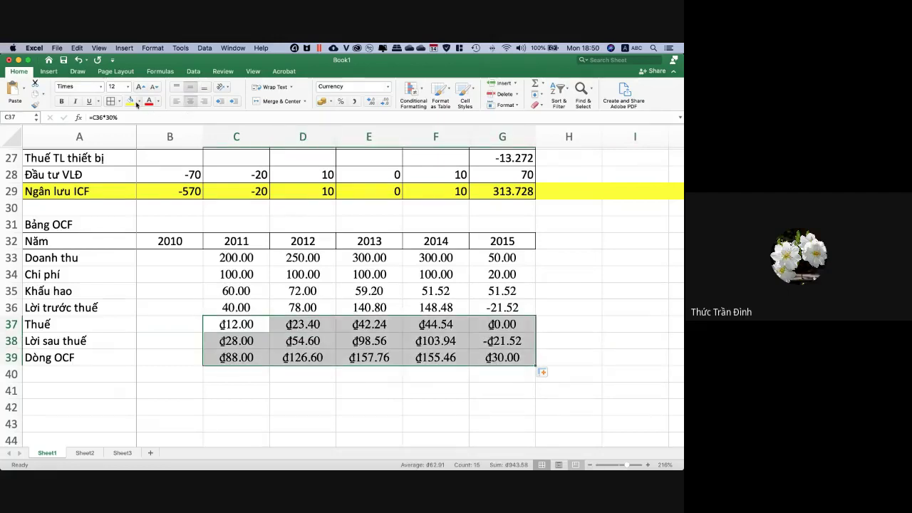
{"action": "left_click", "coordinate": [390, 86]}
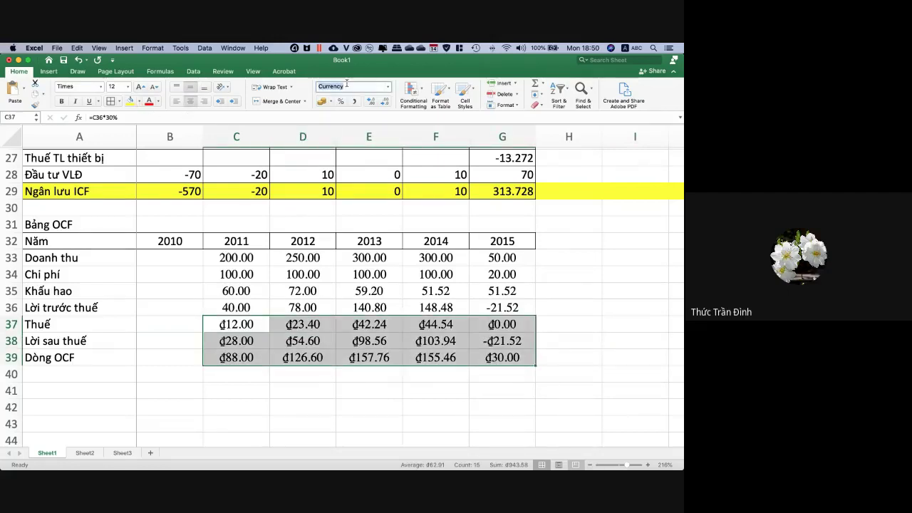
{"action": "left_click", "coordinate": [391, 87]}
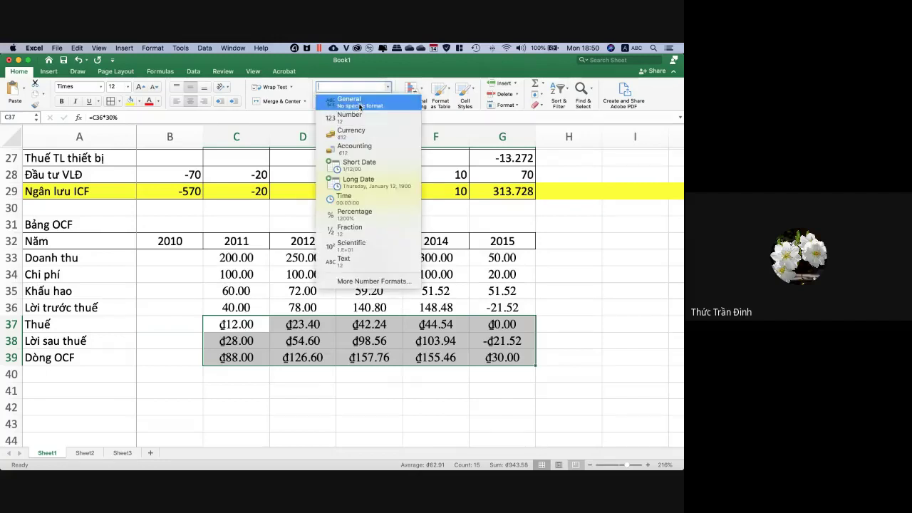
{"action": "left_click", "coordinate": [360, 100]}
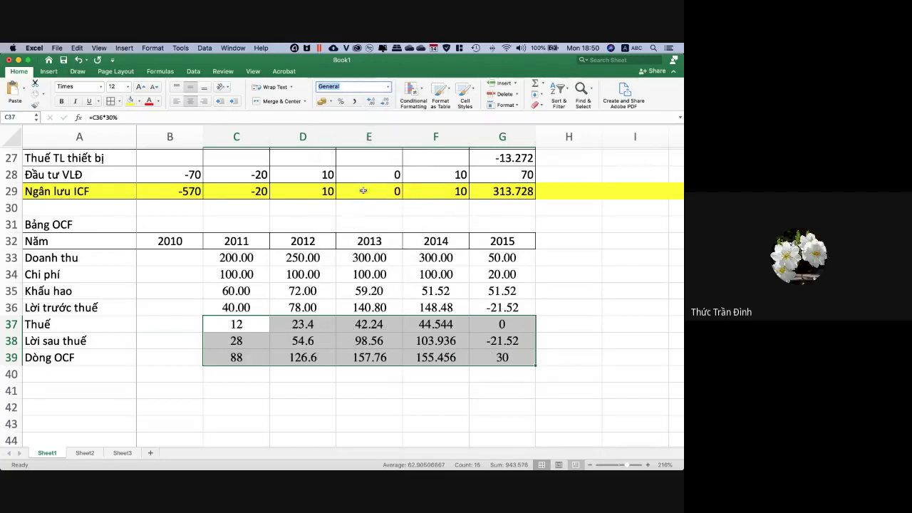
{"action": "left_click", "coordinate": [386, 104]}
{"action": "left_click", "coordinate": [386, 104]}
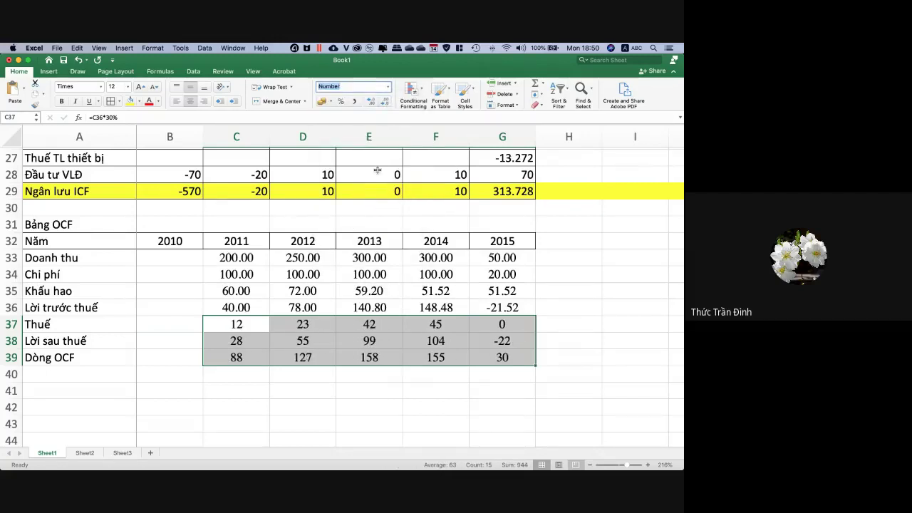
{"action": "left_click", "coordinate": [372, 103]}
{"action": "left_click", "coordinate": [372, 103]}
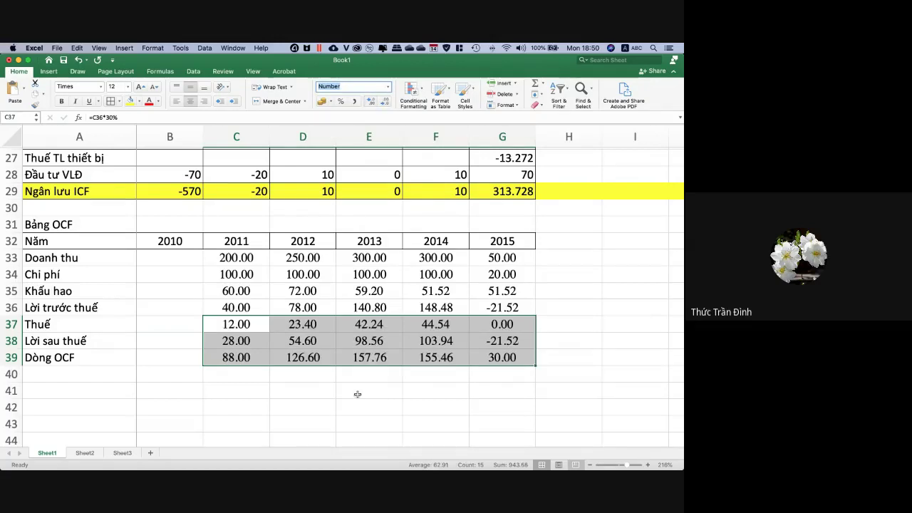
{"action": "left_click", "coordinate": [357, 397]}
{"action": "left_click", "coordinate": [204, 395]}
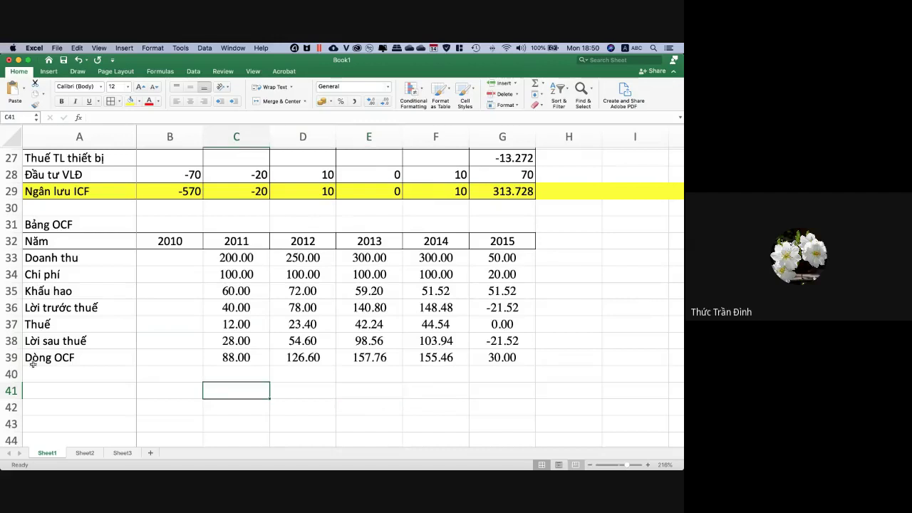
Highlight the whole "Dòng OCF" row 39 with a yellow fill.
{"action": "left_click", "coordinate": [8, 357]}
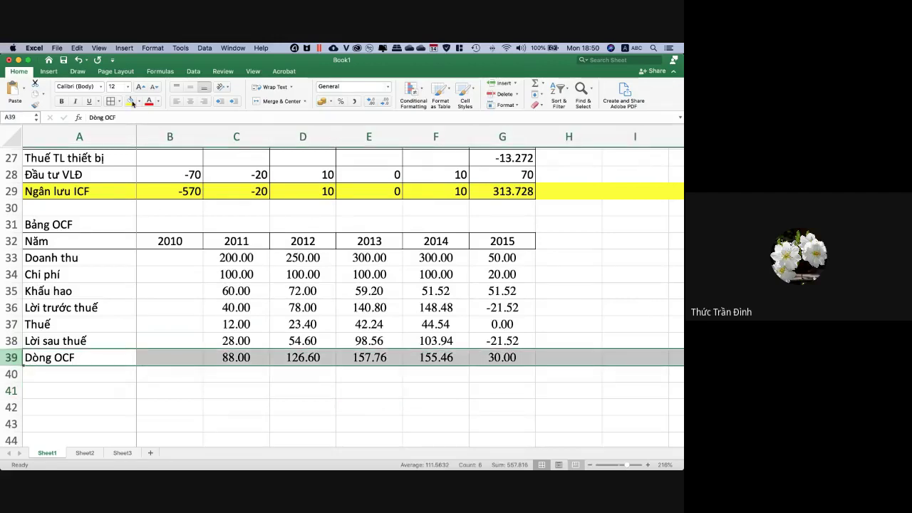
{"action": "left_click", "coordinate": [131, 101]}
{"action": "left_click_drag", "start_coordinate": [211, 279], "coordinate": [235, 260]}
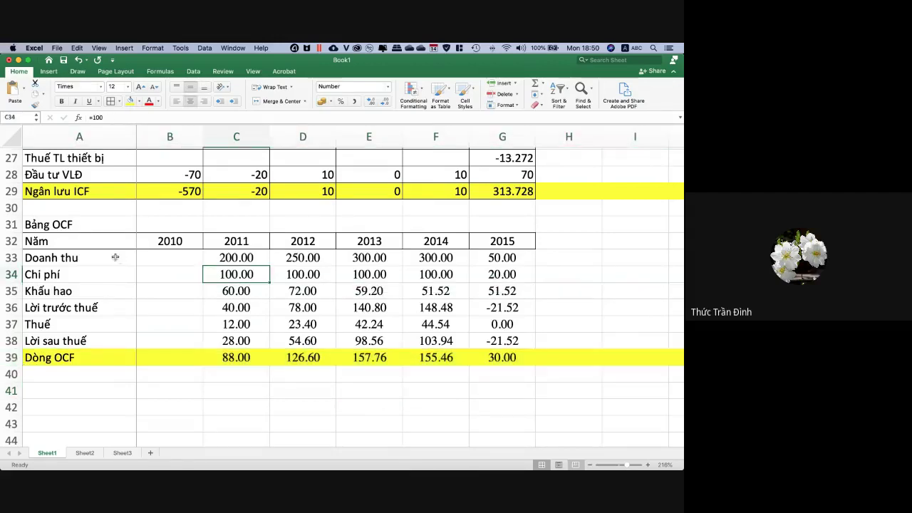
Apply borders around all cells of the OCF table body, A33:G38.
{"action": "left_click", "coordinate": [78, 258]}
{"action": "left_click", "coordinate": [510, 340], "text": "shift"}
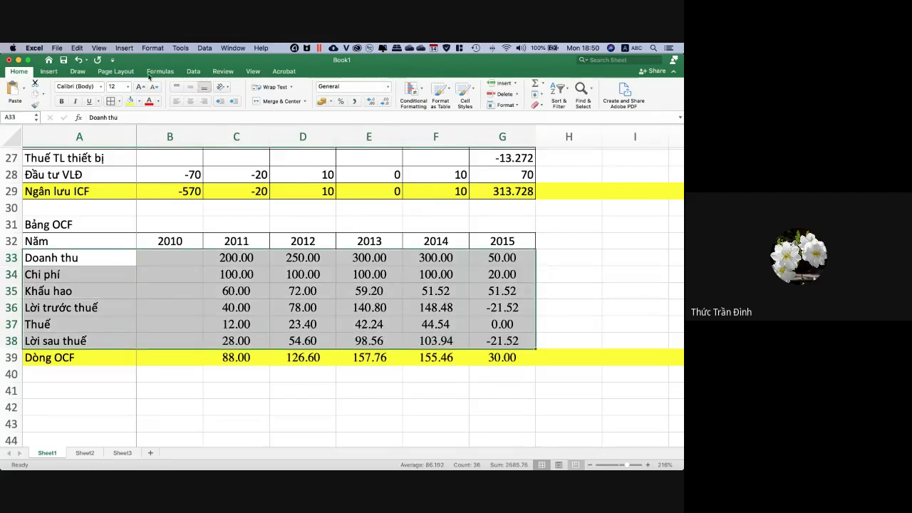
{"action": "left_click", "coordinate": [111, 102]}
{"action": "left_click", "coordinate": [141, 380]}
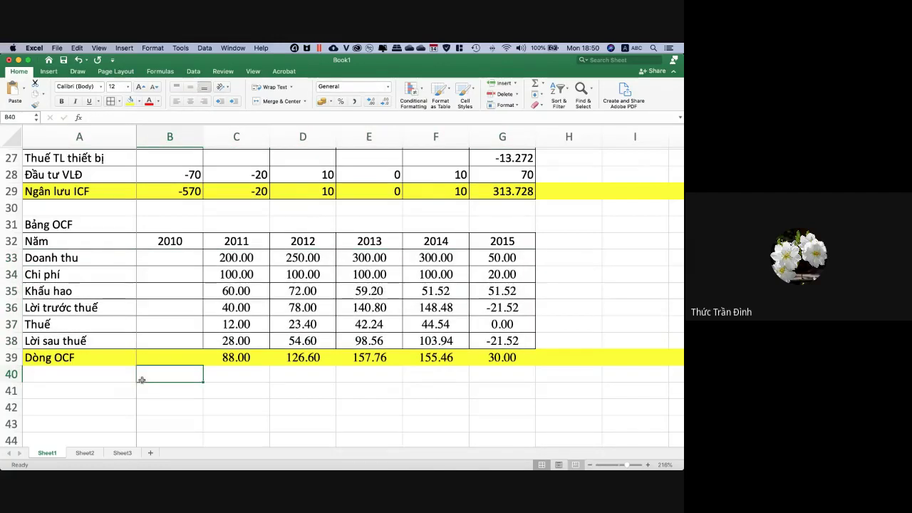
Add the row label "Dòng tiền NCF" in A41, leaving an empty row below the OCF table.
{"action": "left_click", "coordinate": [104, 389]}
{"action": "type", "text": "Dò"}
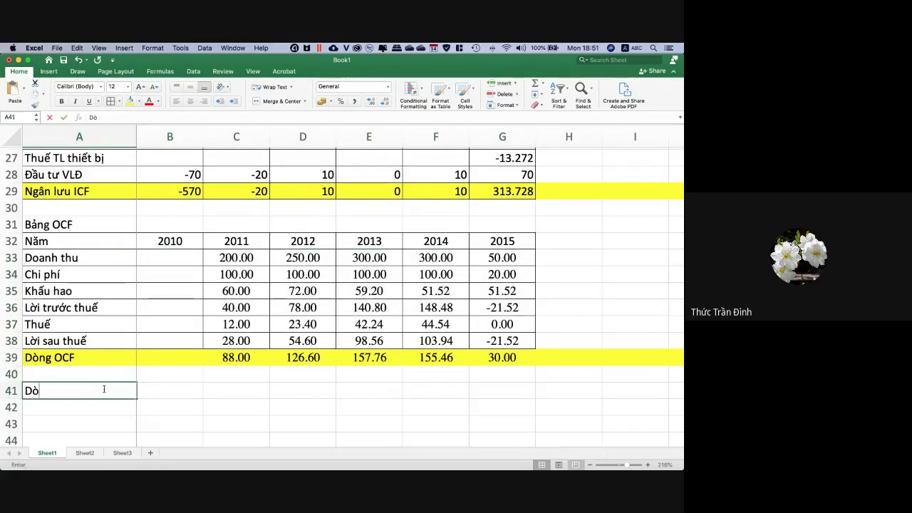
{"action": "type", "text": "ng tiền "}
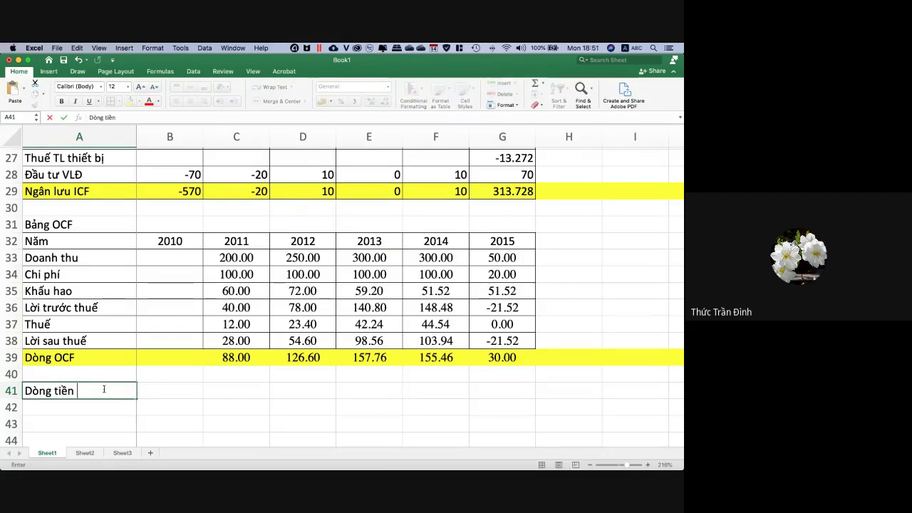
{"action": "type", "text": "NCF"}
Enter the 2010 net cash flow formula =B39+B29 in B41 and fill it across to G41.
{"action": "left_click", "coordinate": [187, 387]}
{"action": "type", "text": "="}
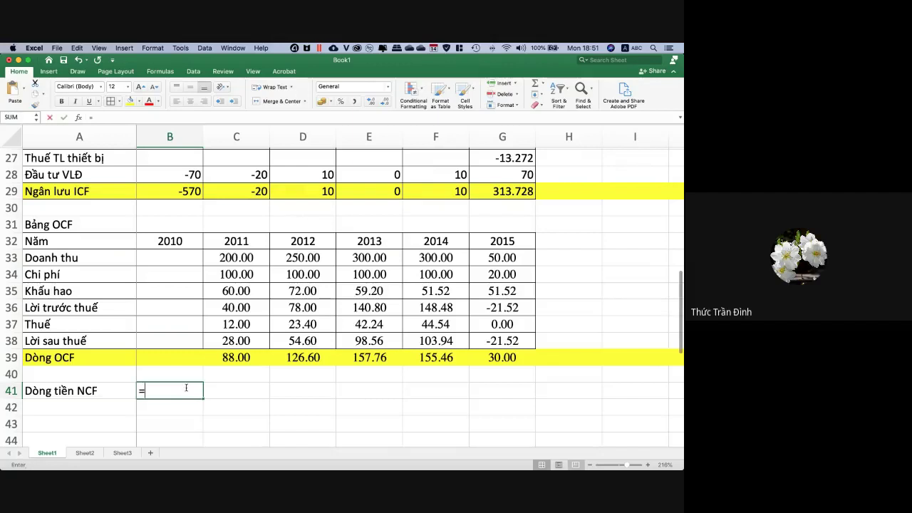
{"action": "left_click", "coordinate": [185, 359]}
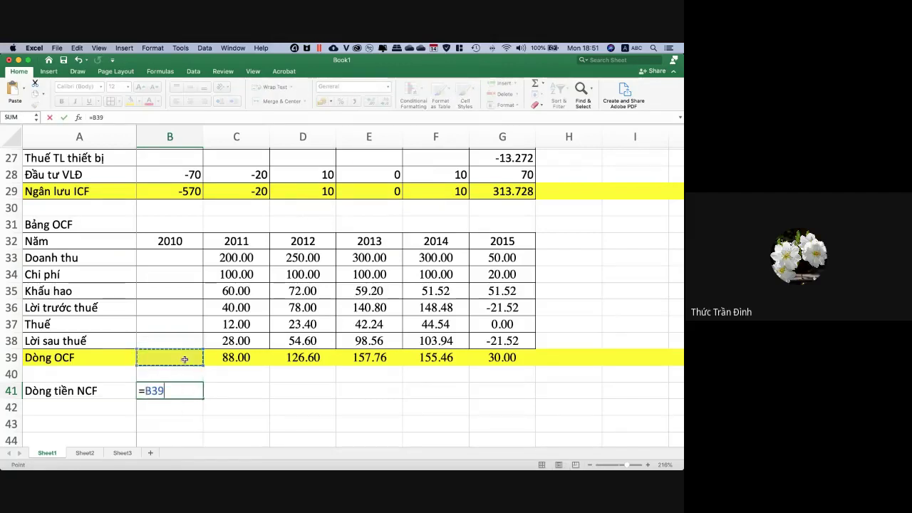
{"action": "type", "text": "+"}
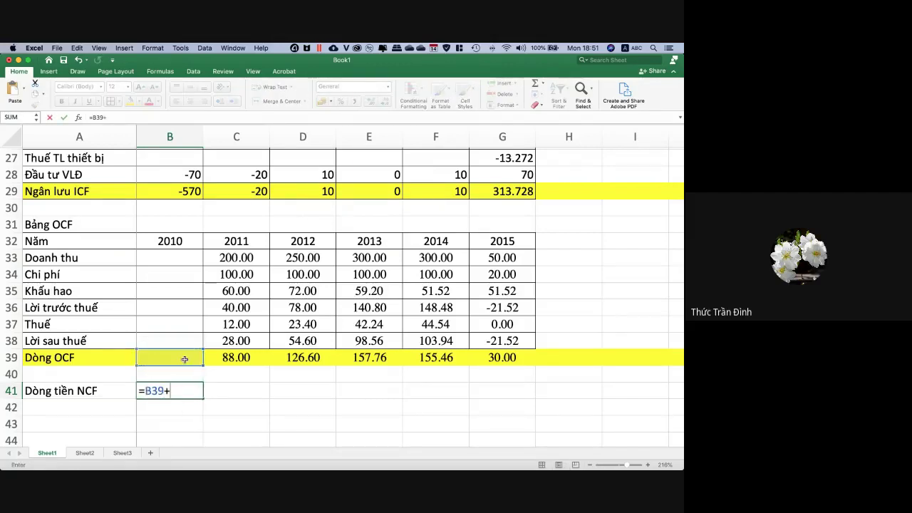
{"action": "left_click", "coordinate": [182, 190]}
{"action": "key", "text": "Return"}
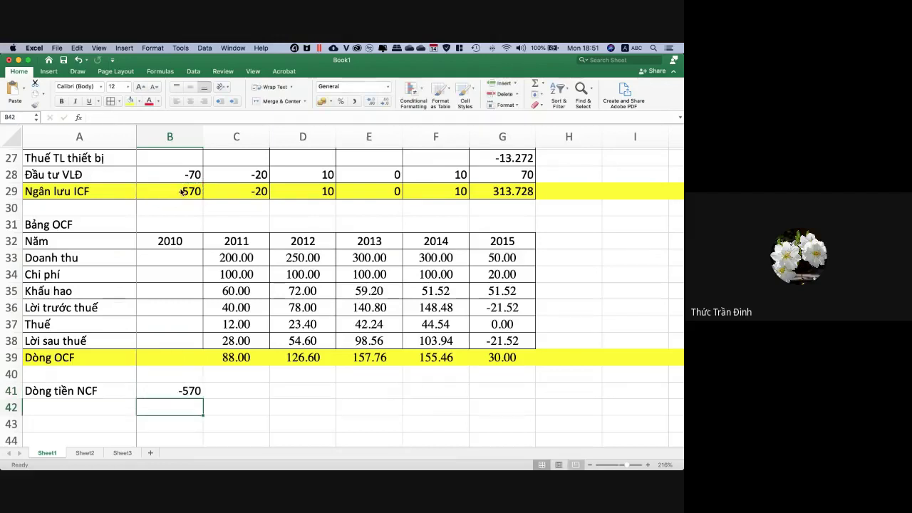
{"action": "left_click", "coordinate": [193, 392]}
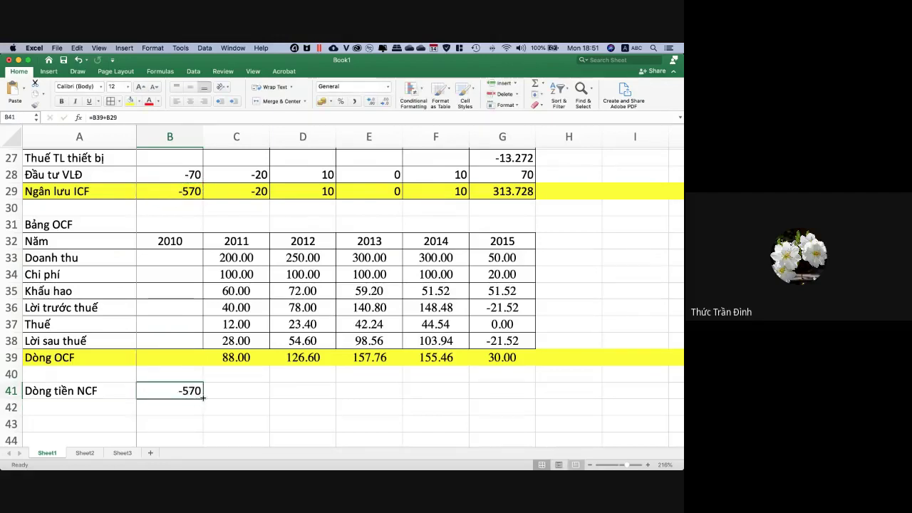
{"action": "left_click_drag", "start_coordinate": [203, 398], "coordinate": [523, 388]}
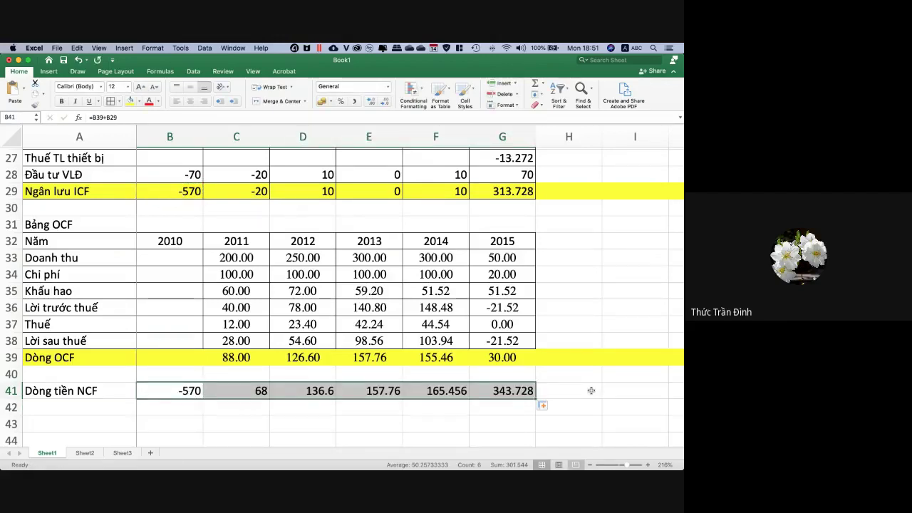
{"action": "left_click", "coordinate": [591, 391]}
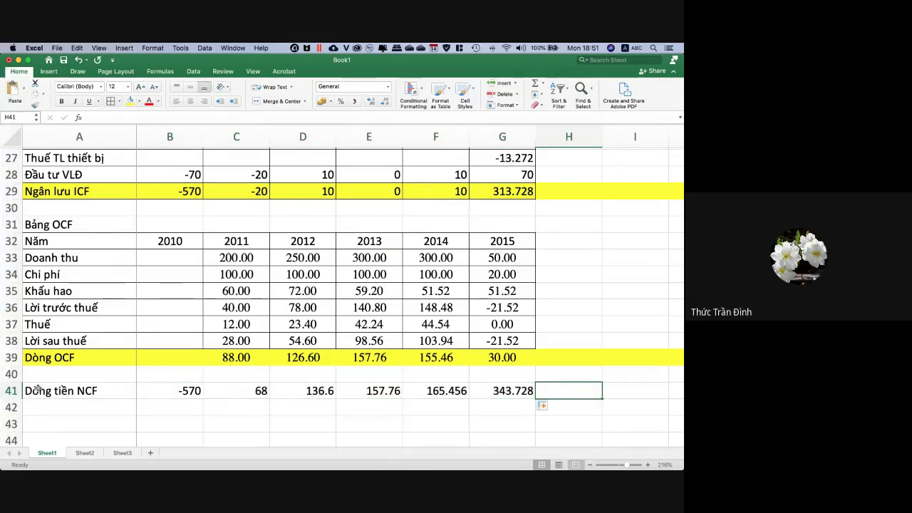
Highlight the whole "Dòng tiền NCF" row 41 with a light green theme fill.
{"action": "left_click", "coordinate": [12, 391]}
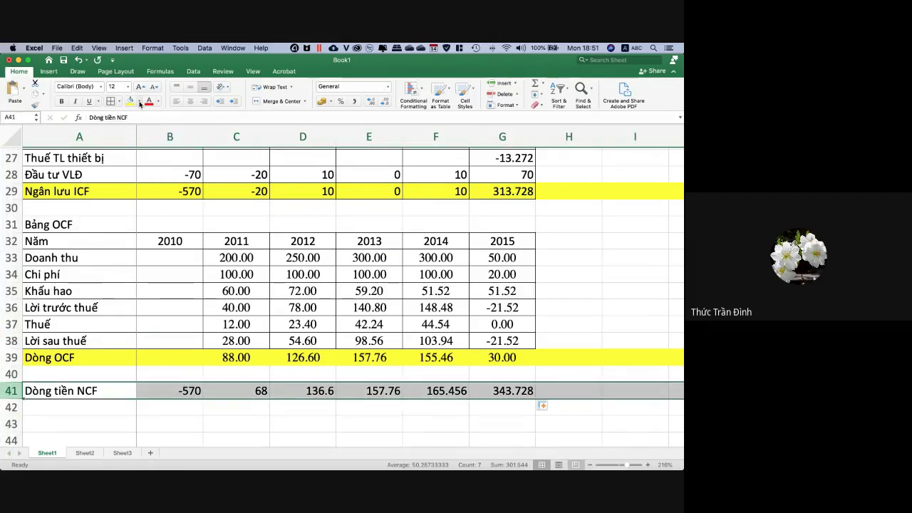
{"action": "left_click", "coordinate": [139, 102]}
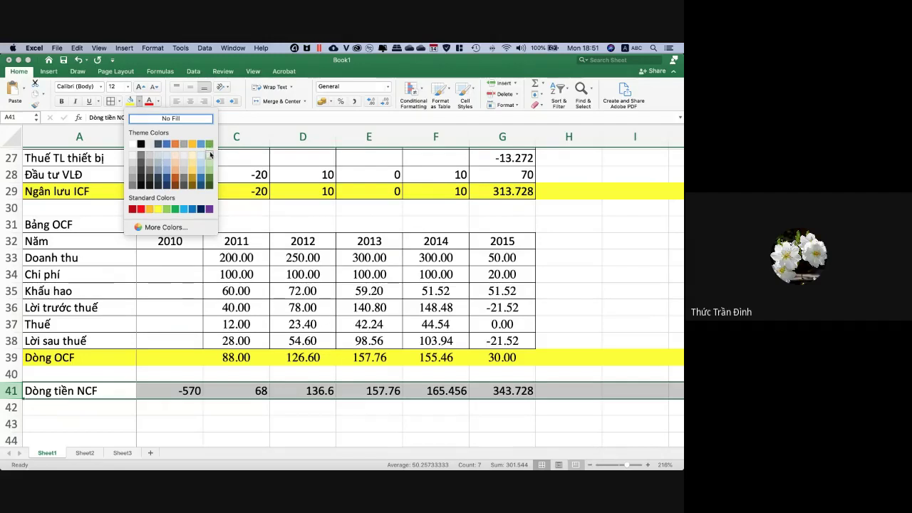
{"action": "left_click", "coordinate": [209, 164]}
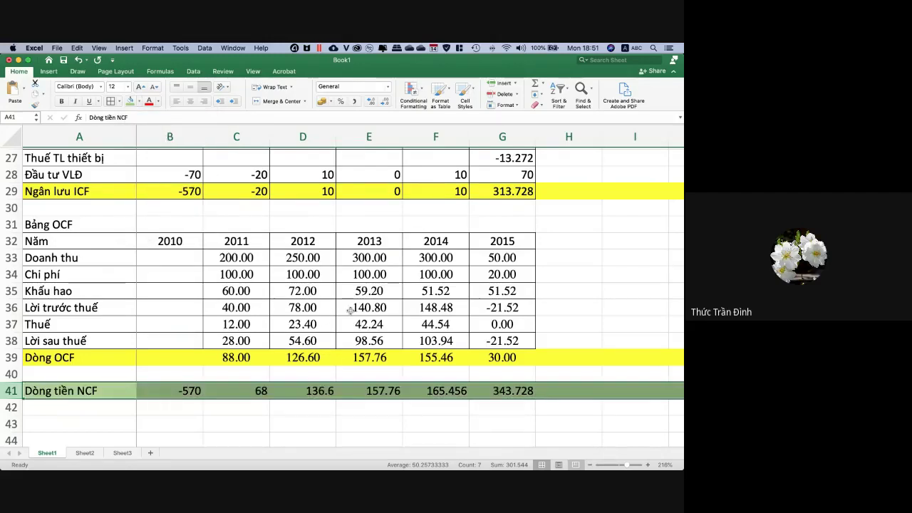
Switch to the textbook PDF in Acrobat and look up the company's minimum required rate of return on page 94.
{"action": "left_click", "coordinate": [349, 310]}
{"action": "scroll", "coordinate": [350, 310], "scroll_direction": "down", "scroll_amount": 3}
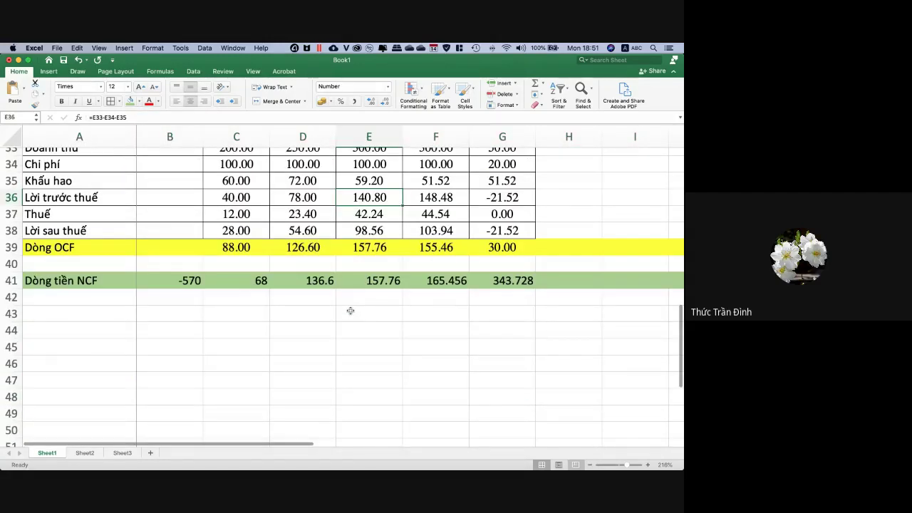
{"action": "key", "text": "super+Tab"}
{"action": "scroll", "coordinate": [453, 307], "scroll_direction": "down", "scroll_amount": 10}
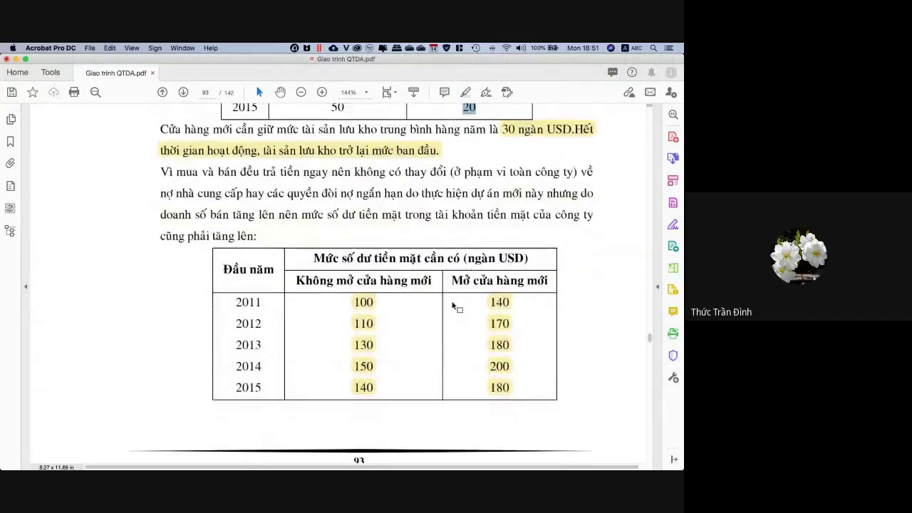
{"action": "scroll", "coordinate": [453, 306], "scroll_direction": "down", "scroll_amount": 5}
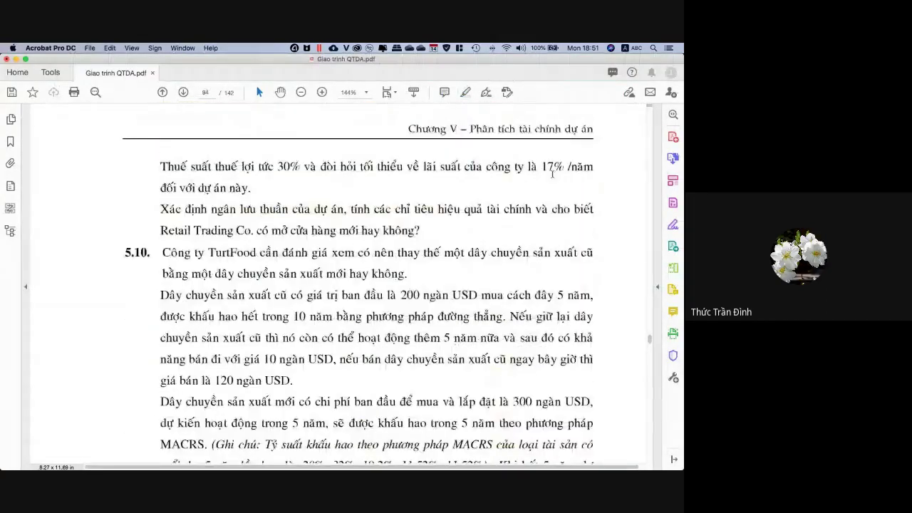
{"action": "left_click_drag", "start_coordinate": [538, 163], "coordinate": [594, 459]}
{"action": "left_click", "coordinate": [628, 182]}
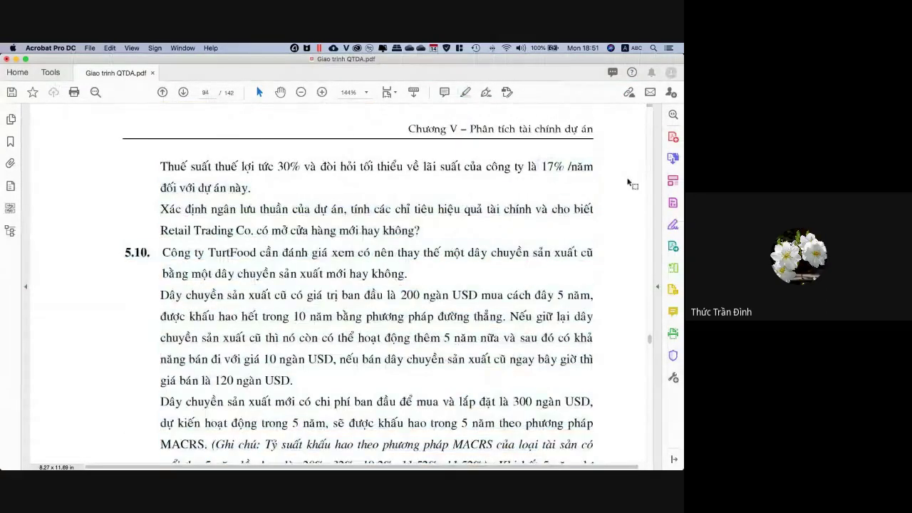
{"action": "left_click_drag", "start_coordinate": [543, 166], "coordinate": [594, 169]}
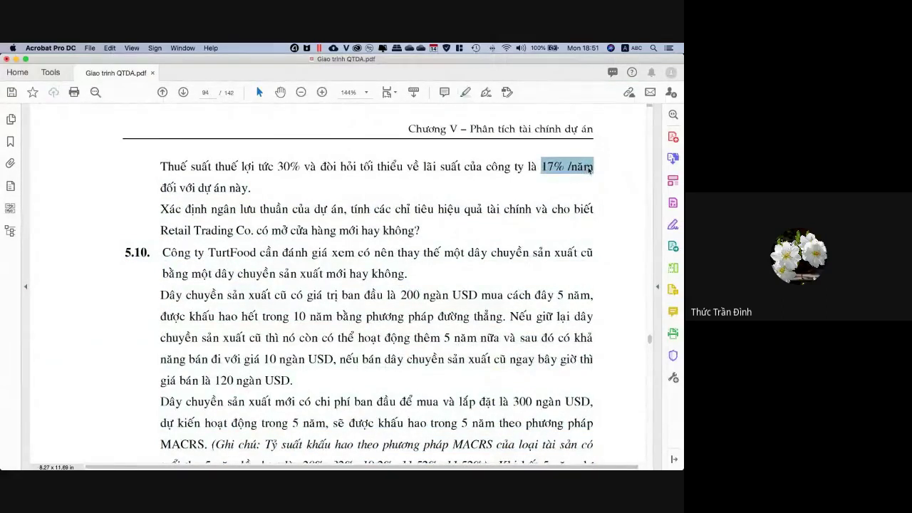
Switch back to Excel and add the label "NPV =" in A43, leaving an empty row below the net cash flow.
{"action": "key", "text": "super+Tab"}
{"action": "left_click", "coordinate": [140, 300]}
{"action": "left_click", "coordinate": [86, 313]}
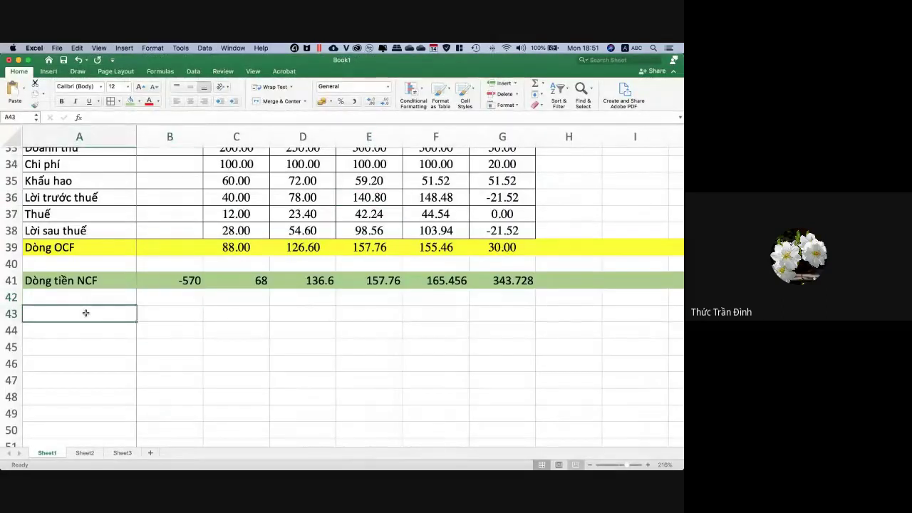
{"action": "type", "text": "NP"}
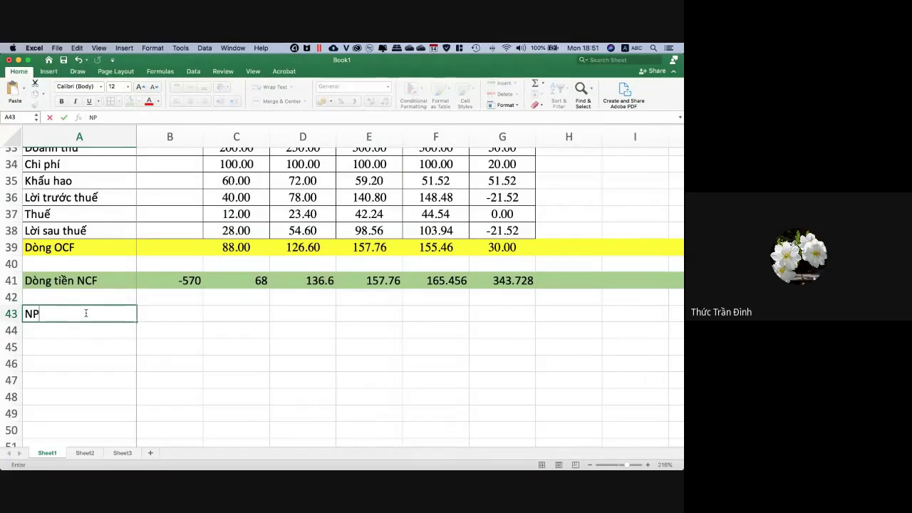
{"action": "type", "text": "V ="}
Enter the net present value formula =B41+NPV(17%,C41:G41) in B43.
{"action": "left_click", "coordinate": [170, 308]}
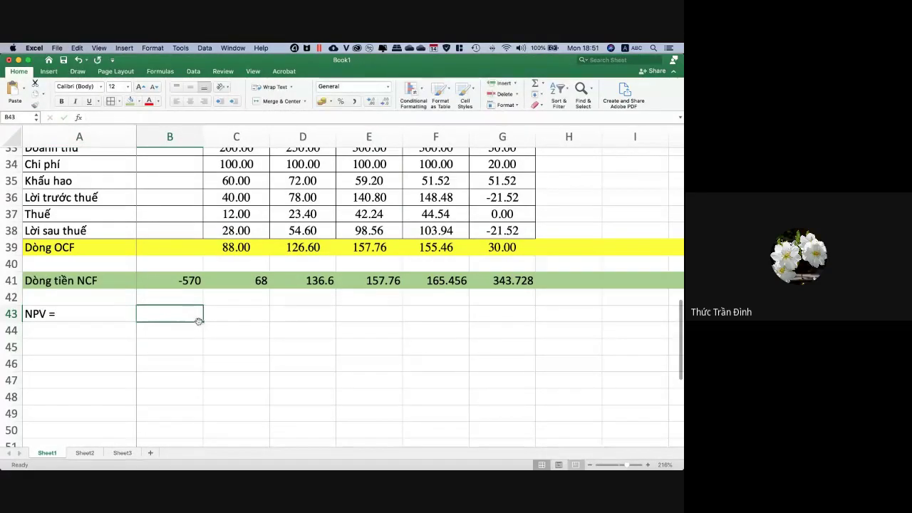
{"action": "type", "text": "="}
{"action": "left_click", "coordinate": [187, 281]}
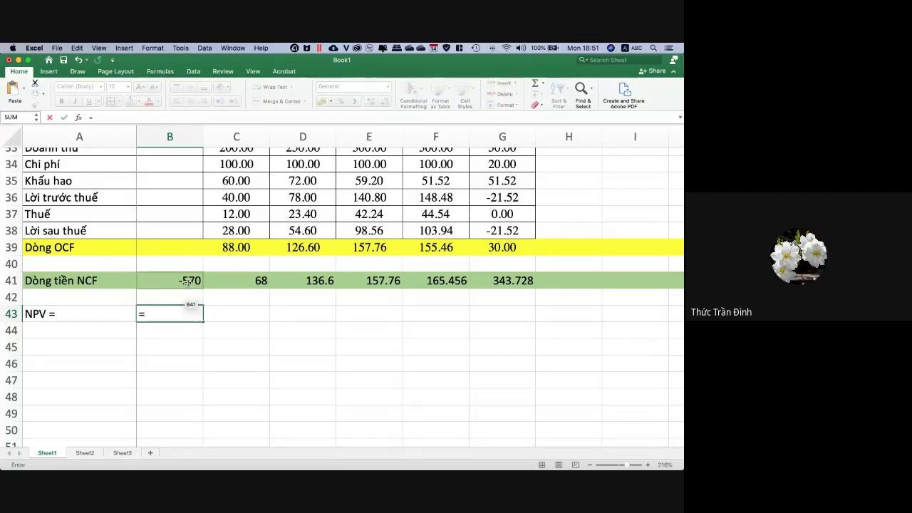
{"action": "type", "text": "+"}
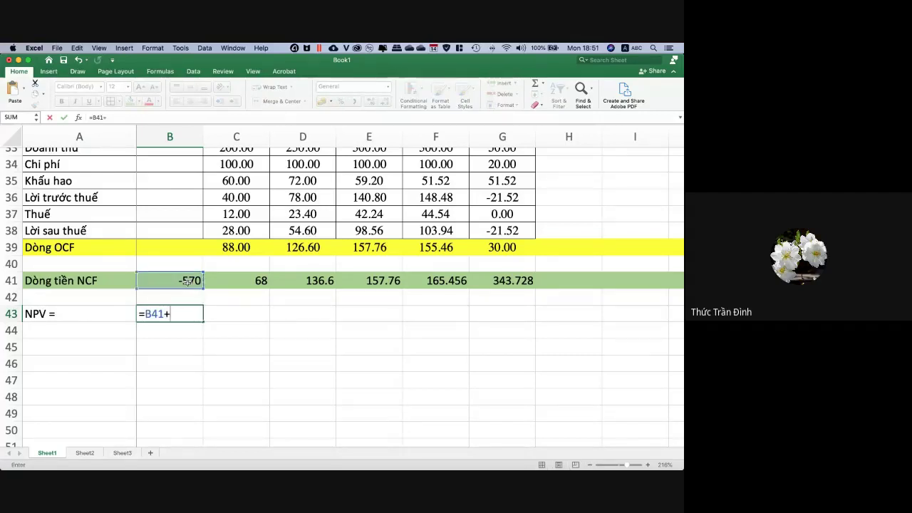
{"action": "type", "text": "np"}
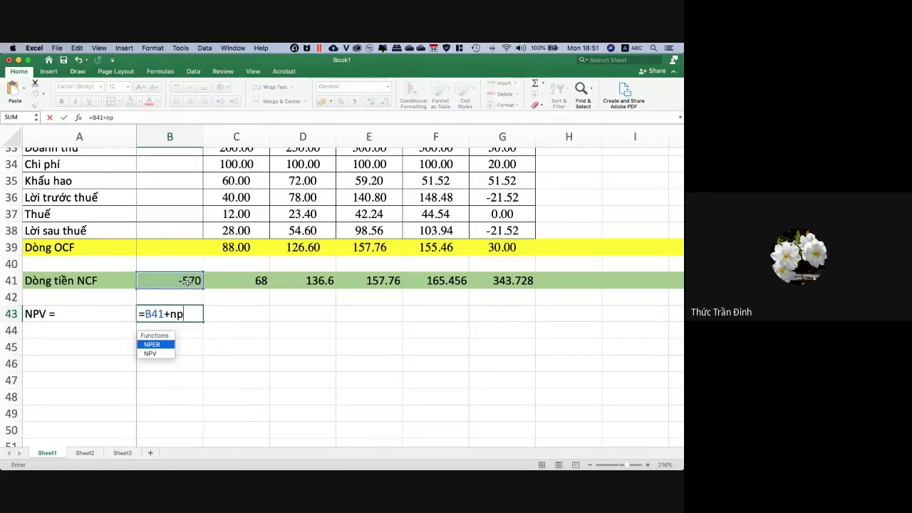
{"action": "double_click", "coordinate": [164, 353]}
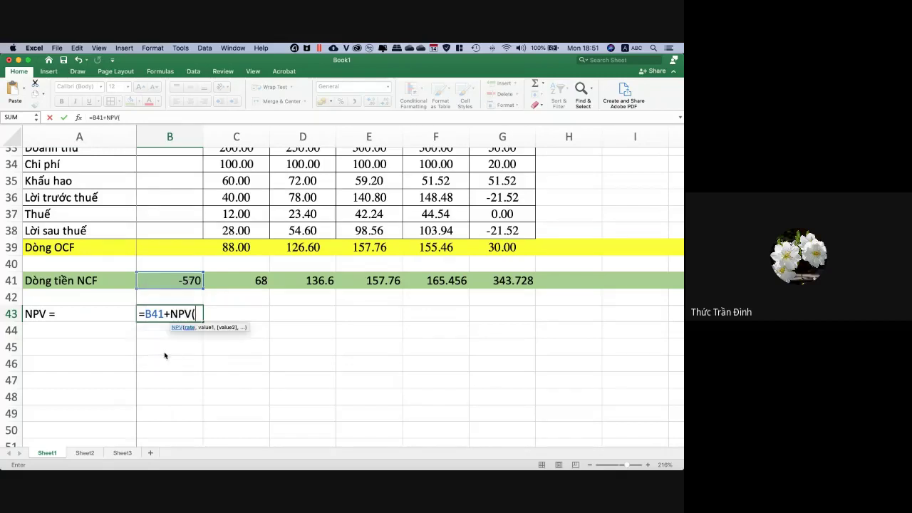
{"action": "type", "text": "17%,"}
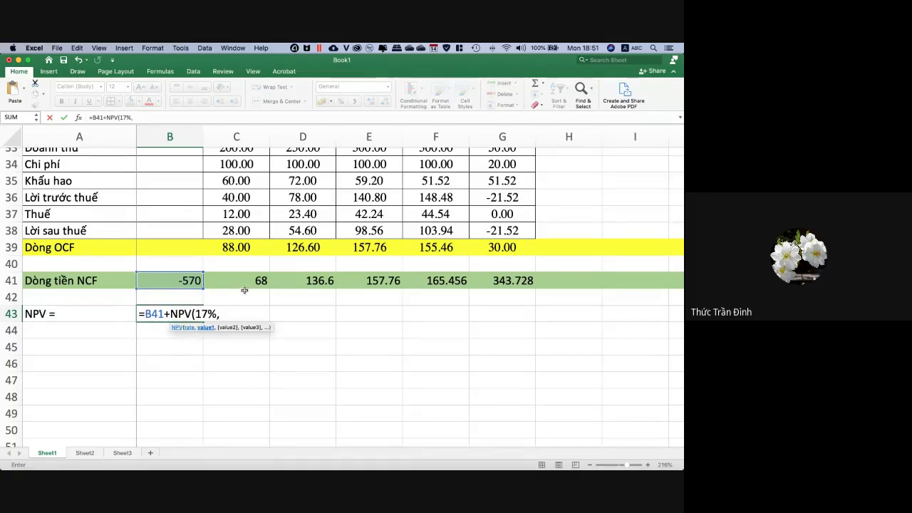
{"action": "left_click_drag", "start_coordinate": [214, 283], "coordinate": [514, 281]}
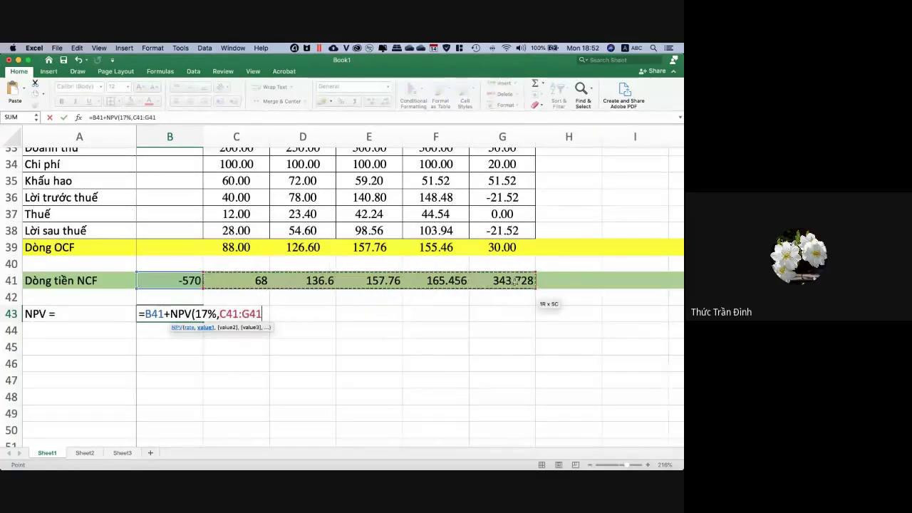
{"action": "type", "text": ")"}
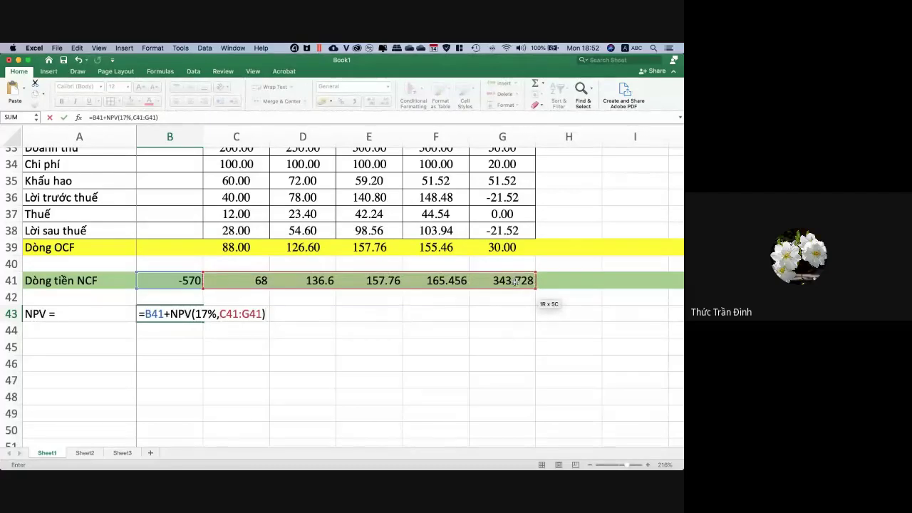
{"action": "key", "text": "Return"}
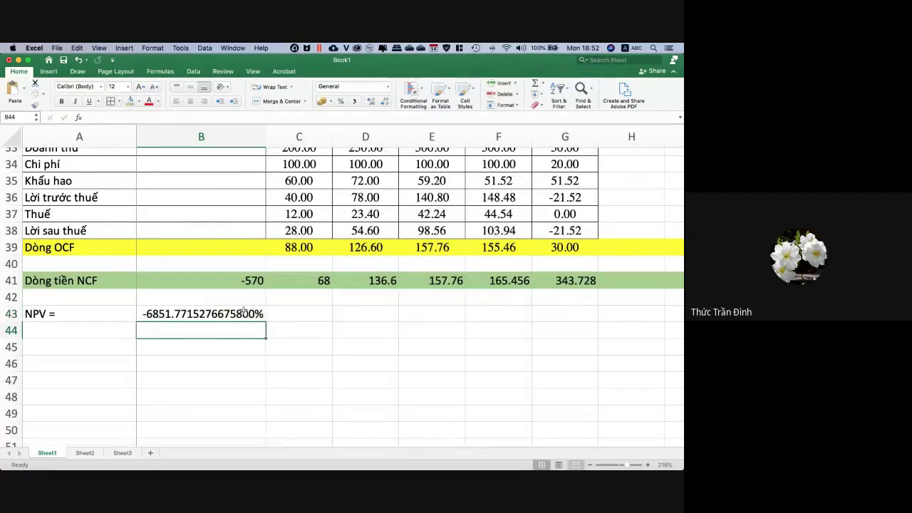
Format the NPV result in B43 as Number with two decimal places.
{"action": "left_click", "coordinate": [244, 313]}
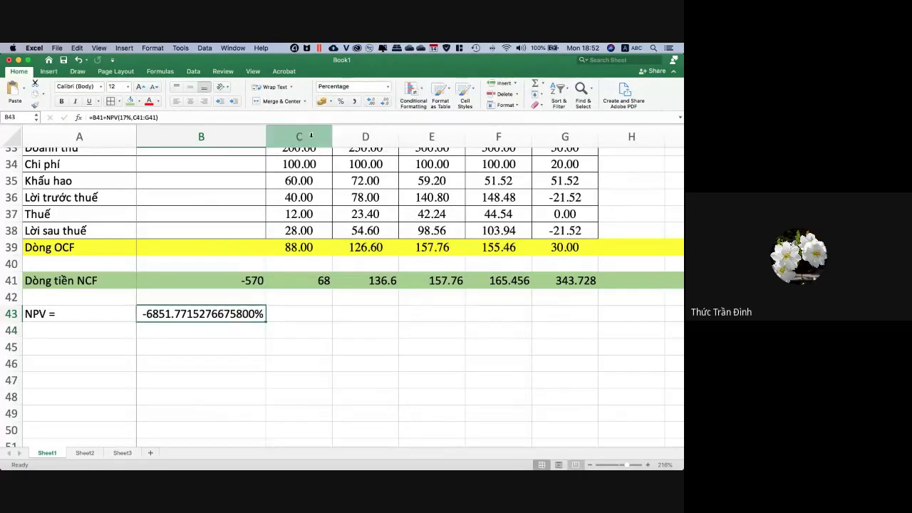
{"action": "left_click", "coordinate": [353, 87]}
{"action": "left_click", "coordinate": [387, 87]}
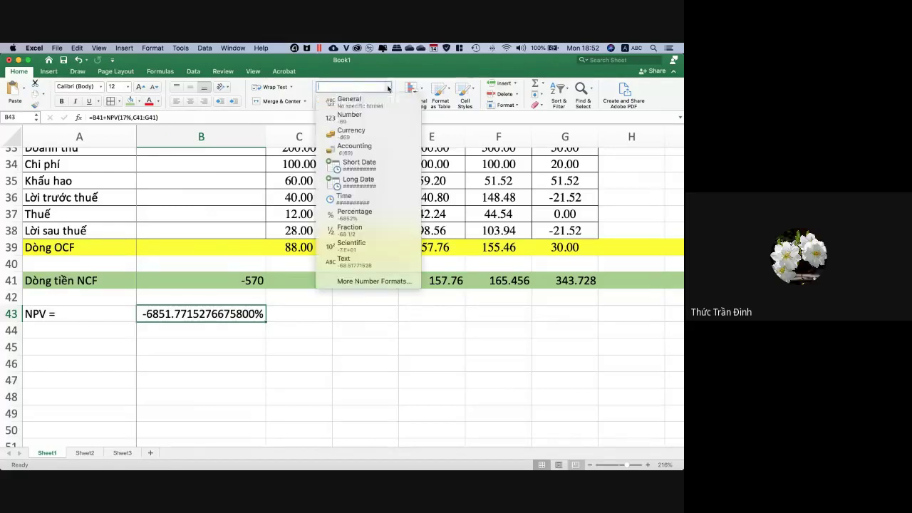
{"action": "left_click", "coordinate": [364, 117]}
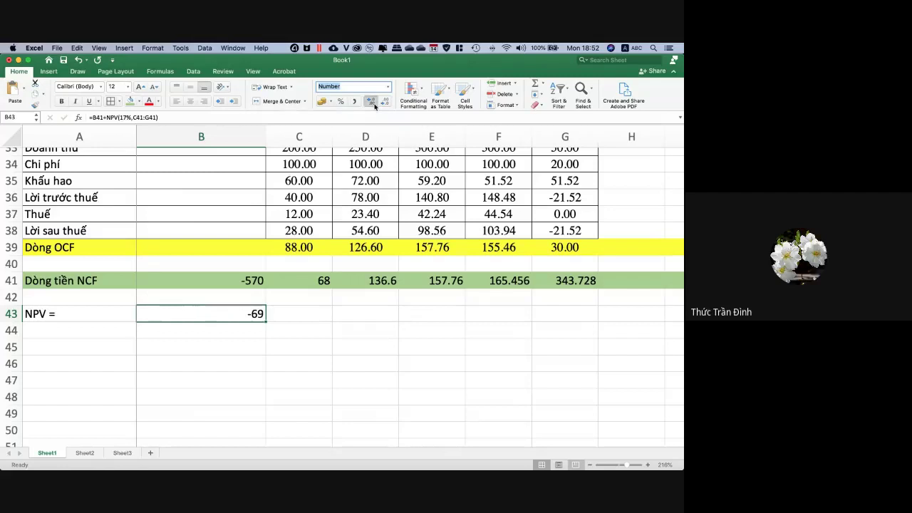
{"action": "left_click", "coordinate": [370, 101]}
{"action": "left_click", "coordinate": [370, 101]}
{"action": "left_click", "coordinate": [295, 382]}
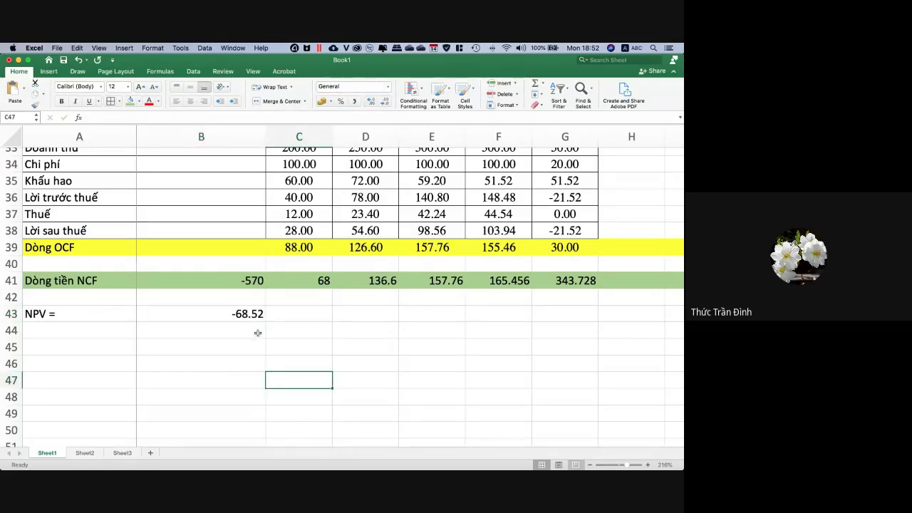
Enter the note "(<0: không khả thi về tài chính: không nên làm)" in C43 and narrow column B.
{"action": "left_click", "coordinate": [295, 312]}
{"action": "type", "text": "(<0"}
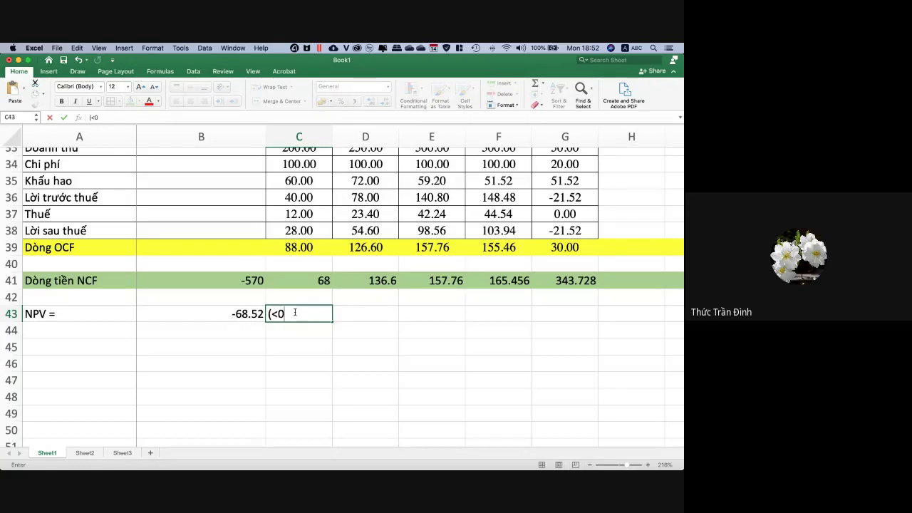
{"action": "type", "text": ": không khả thi v"}
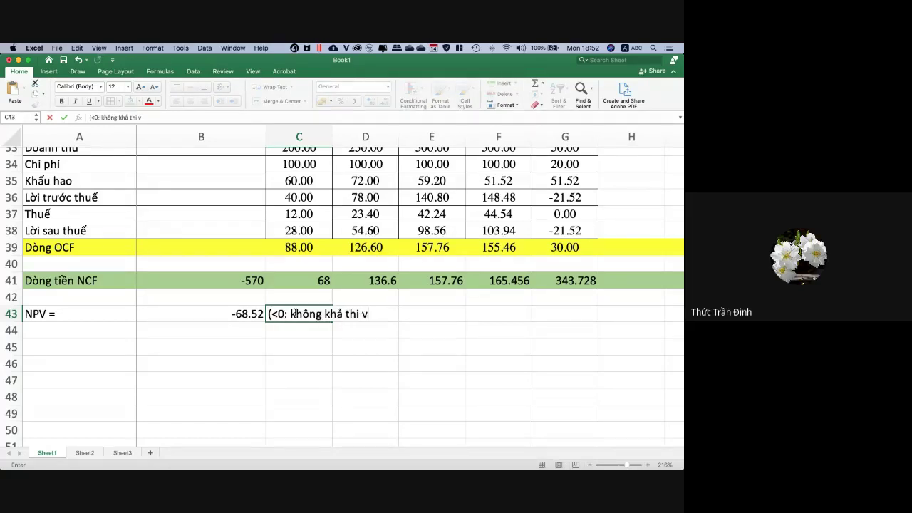
{"action": "type", "text": "ề tài chính"}
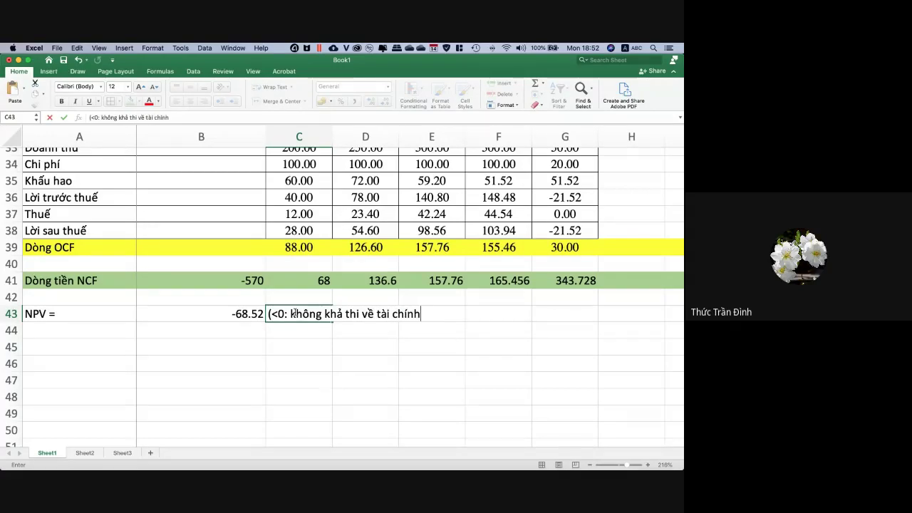
{"action": "type", "text": ": không"}
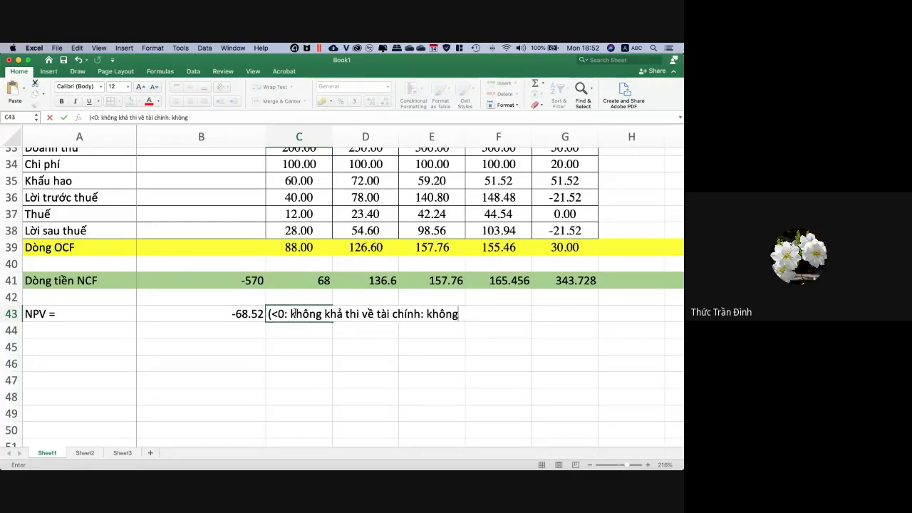
{"action": "type", "text": " nên làm"}
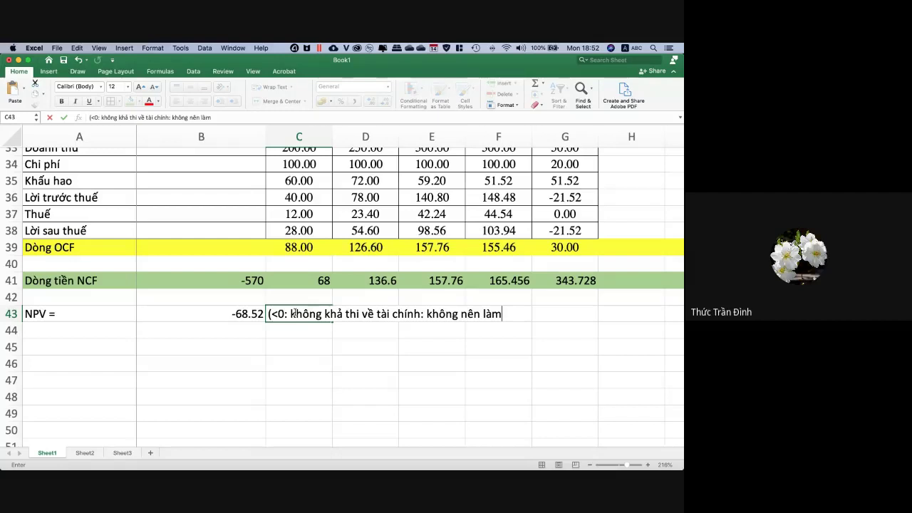
{"action": "type", "text": ")"}
{"action": "key", "text": "Return"}
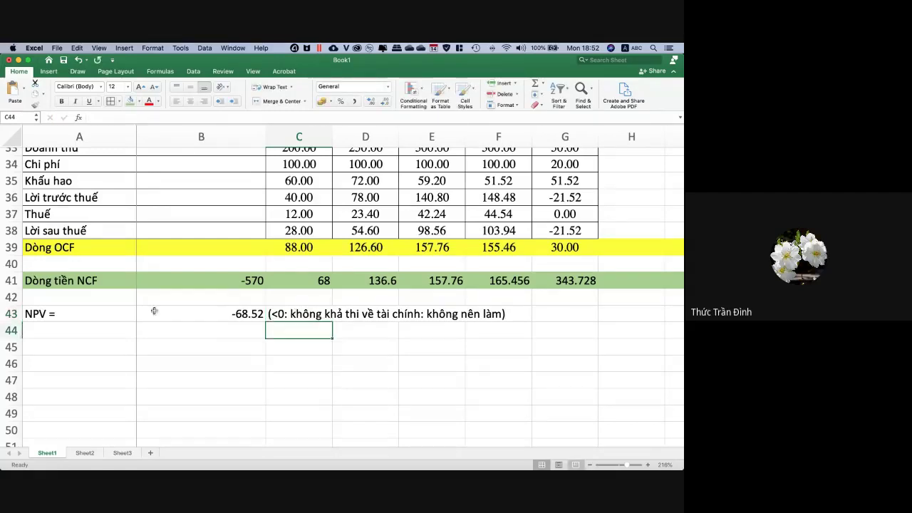
{"action": "left_click_drag", "start_coordinate": [265, 136], "coordinate": [223, 130]}
{"action": "left_click", "coordinate": [280, 383]}
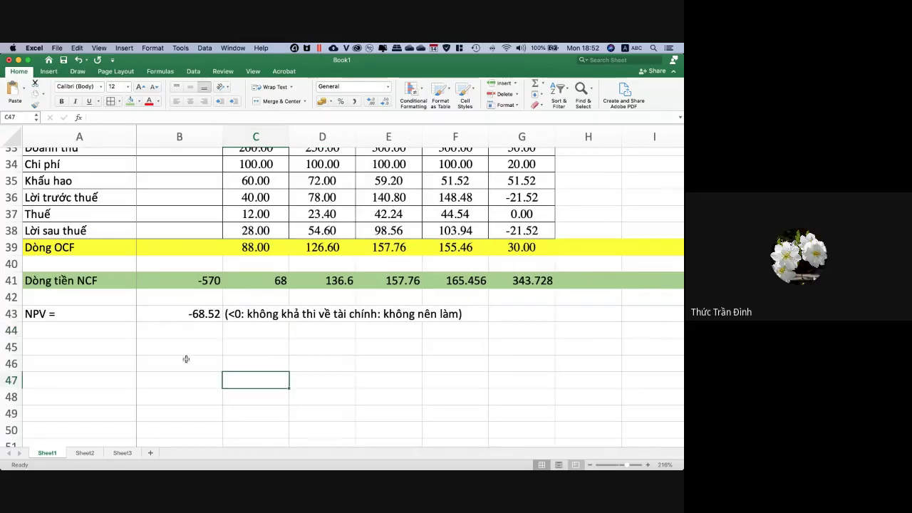
Add the label "MRRR =" in A44 and enter 17% in B44.
{"action": "left_click", "coordinate": [78, 328]}
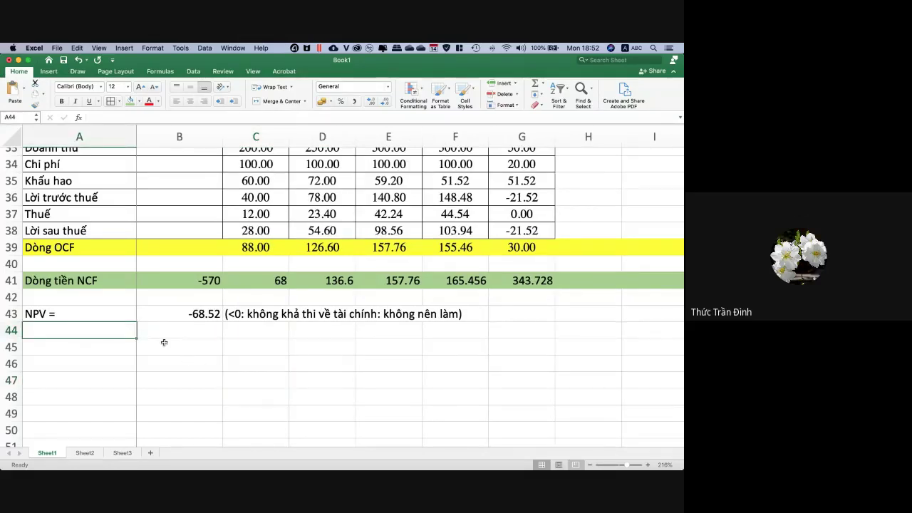
{"action": "type", "text": "MRR"}
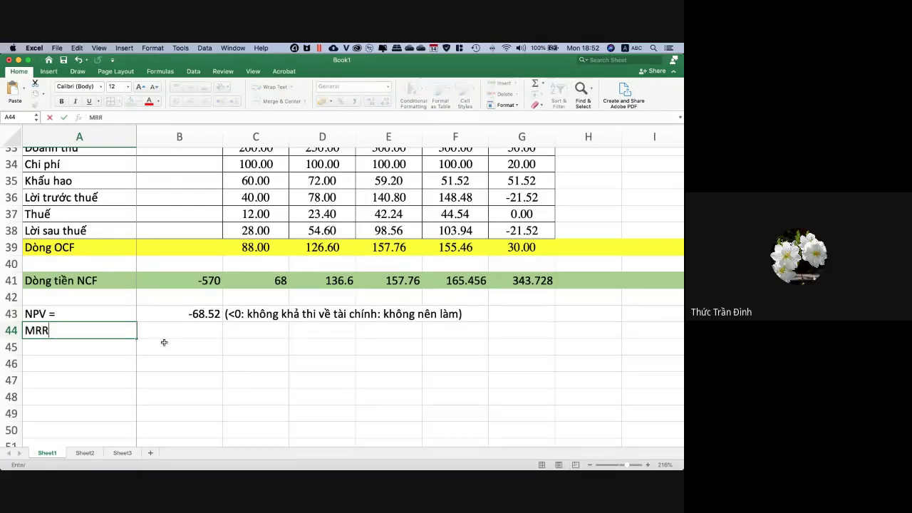
{"action": "type", "text": "R ="}
{"action": "key", "text": "Tab"}
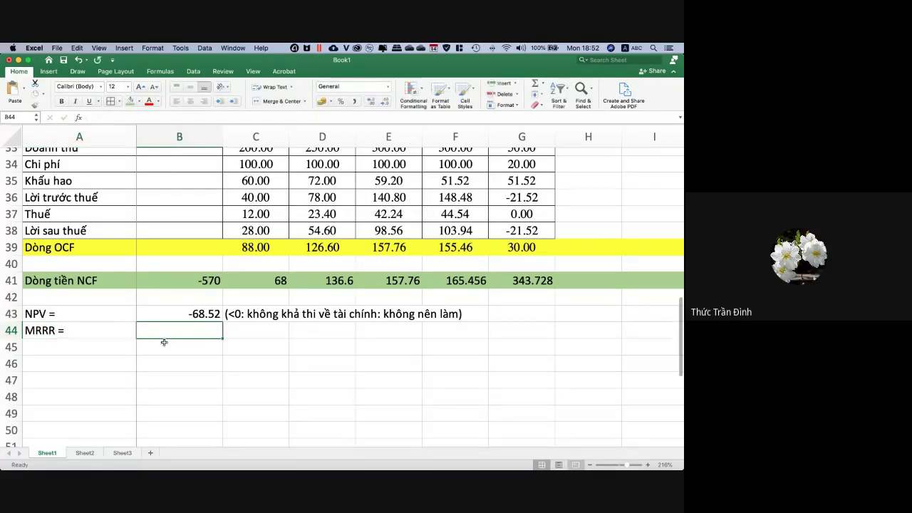
{"action": "type", "text": "17"}
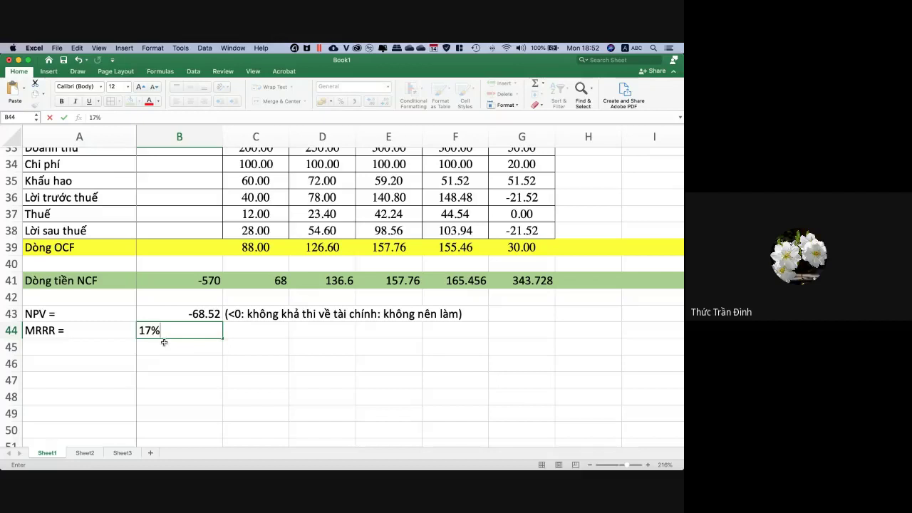
{"action": "type", "text": "%"}
{"action": "key", "text": "Return"}
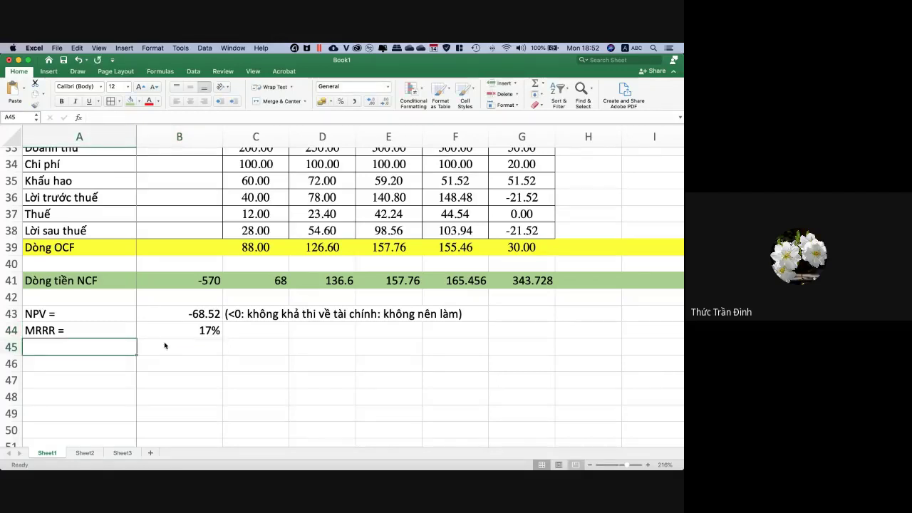
Add the label "IRR=" in A45 and calculate the internal rate of return in B45 with =IRR(B41:G41).
{"action": "type", "text": "IRR="}
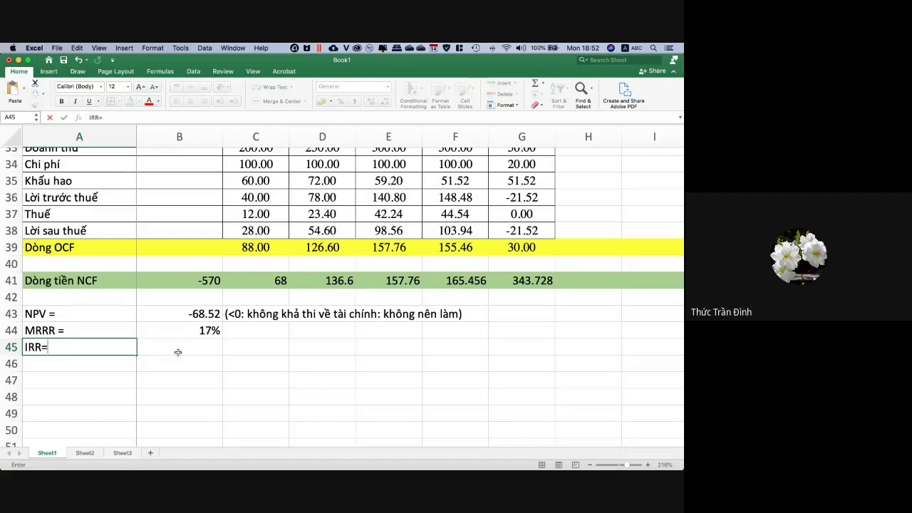
{"action": "left_click", "coordinate": [242, 382]}
{"action": "left_click", "coordinate": [208, 345]}
{"action": "type", "text": "="}
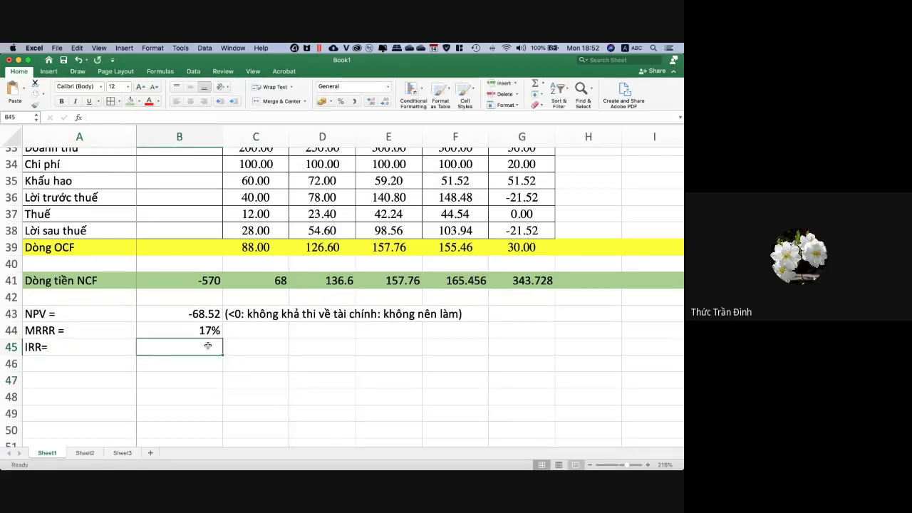
{"action": "type", "text": "ir"}
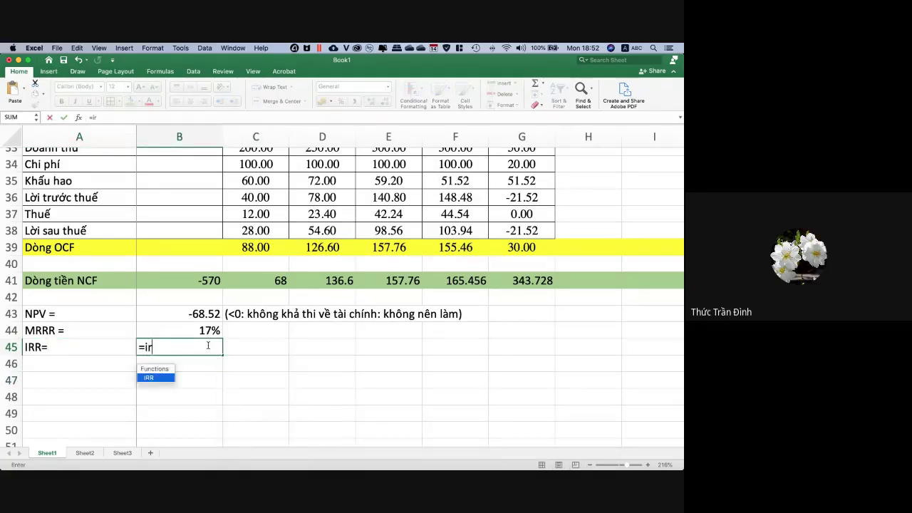
{"action": "type", "text": "r("}
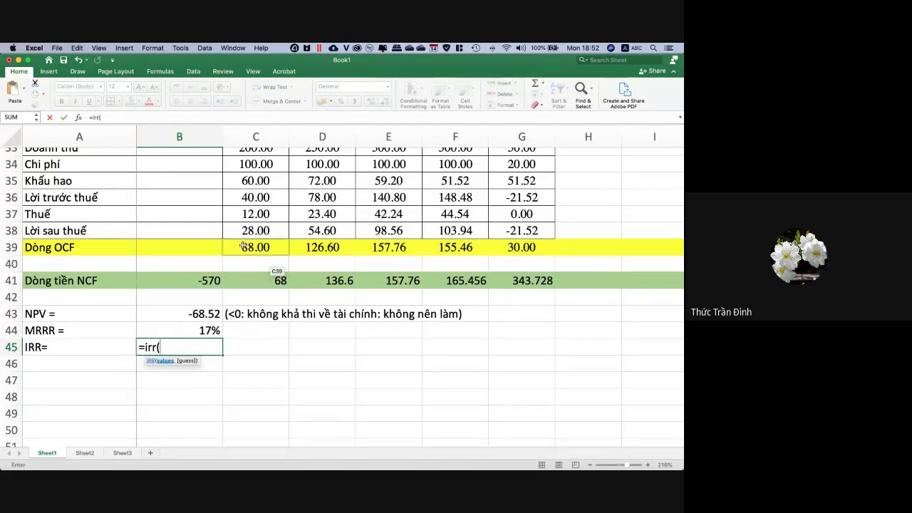
{"action": "left_click_drag", "start_coordinate": [242, 246], "coordinate": [505, 245]}
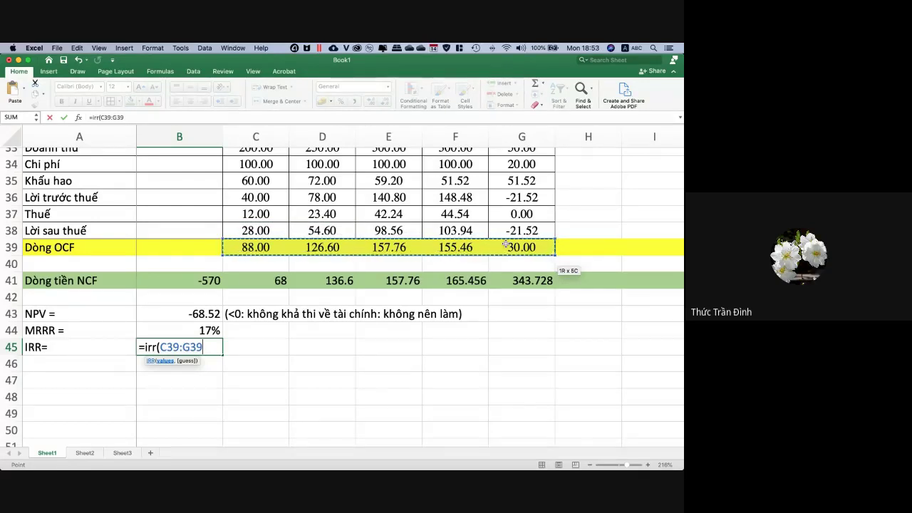
{"action": "left_click_drag", "start_coordinate": [192, 245], "coordinate": [474, 247]}
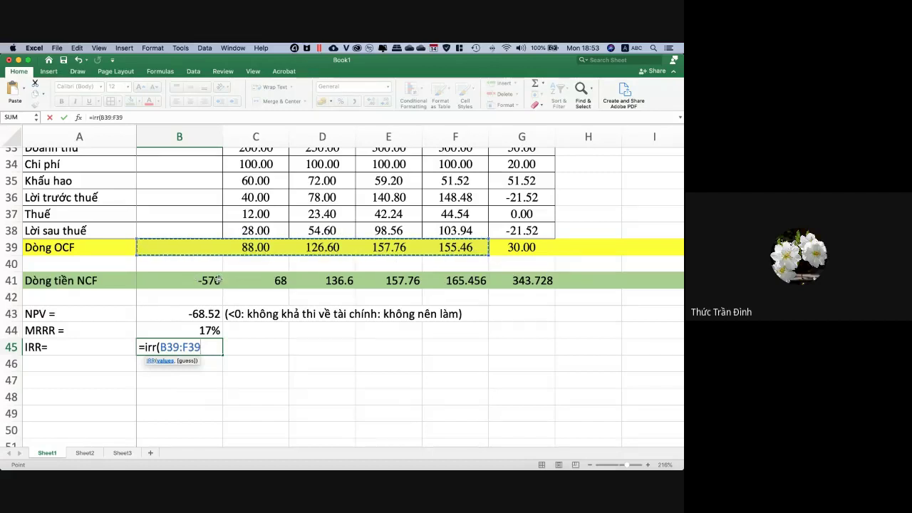
{"action": "left_click_drag", "start_coordinate": [217, 280], "coordinate": [518, 280]}
{"action": "key", "text": "Return"}
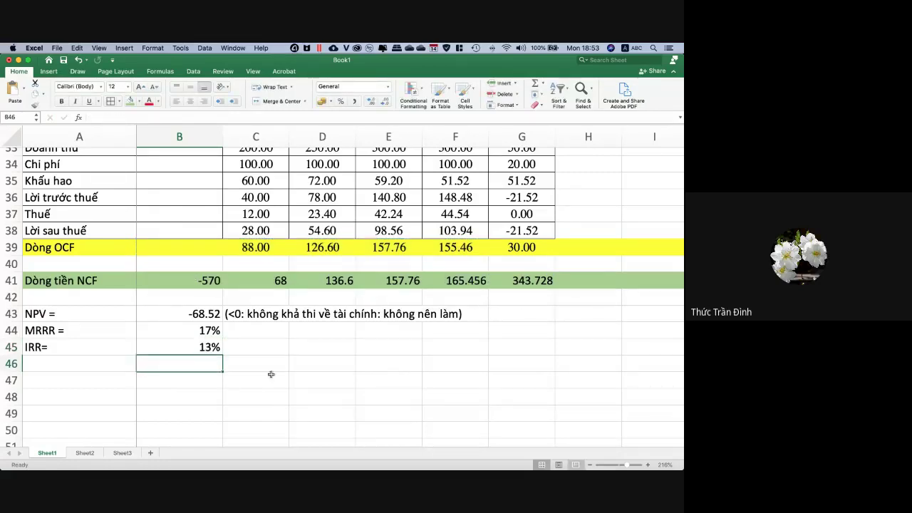
Review the MRRR, IRR and NPV results in cells B43 to B45.
{"action": "left_click", "coordinate": [271, 375]}
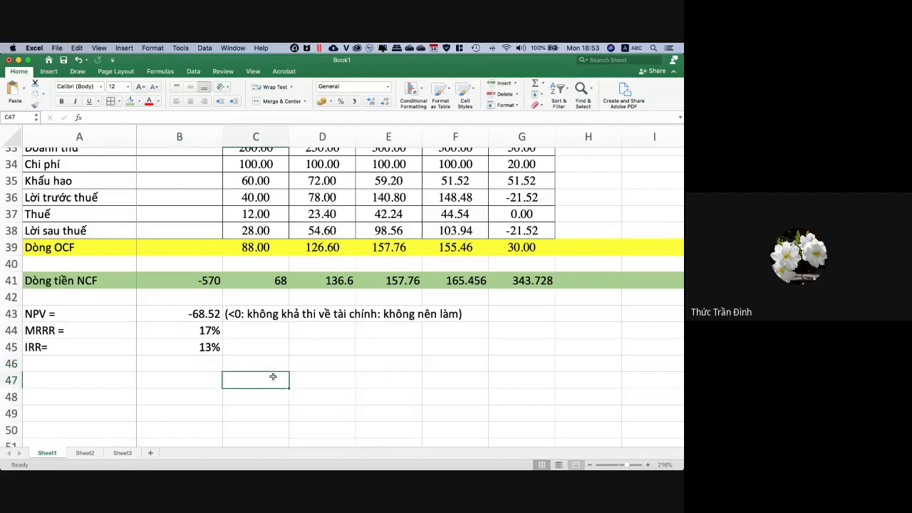
{"action": "left_click", "coordinate": [209, 326]}
{"action": "left_click", "coordinate": [216, 347]}
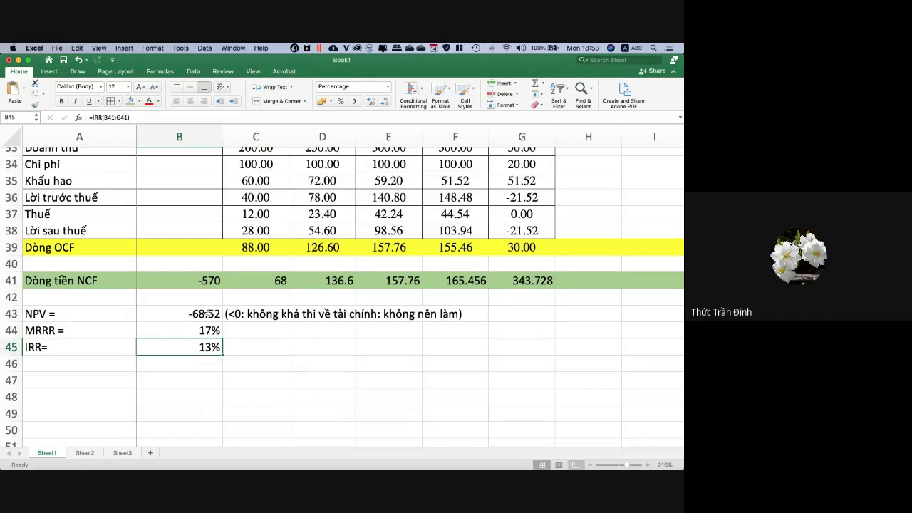
{"action": "left_click", "coordinate": [210, 314]}
Save the workbook to the Desktop as "Bài tập C5" in Excel Workbook (.xlsx) format.
{"action": "left_click", "coordinate": [297, 376]}
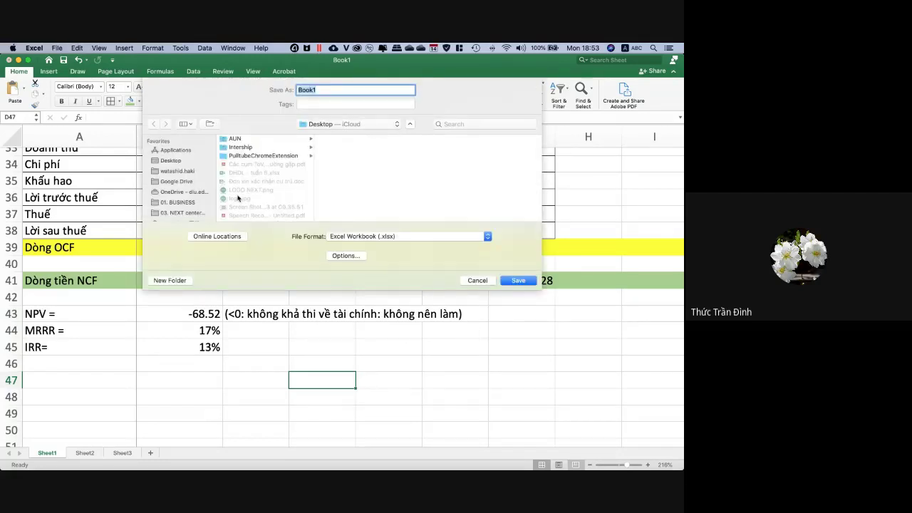
{"action": "left_click", "coordinate": [179, 163]}
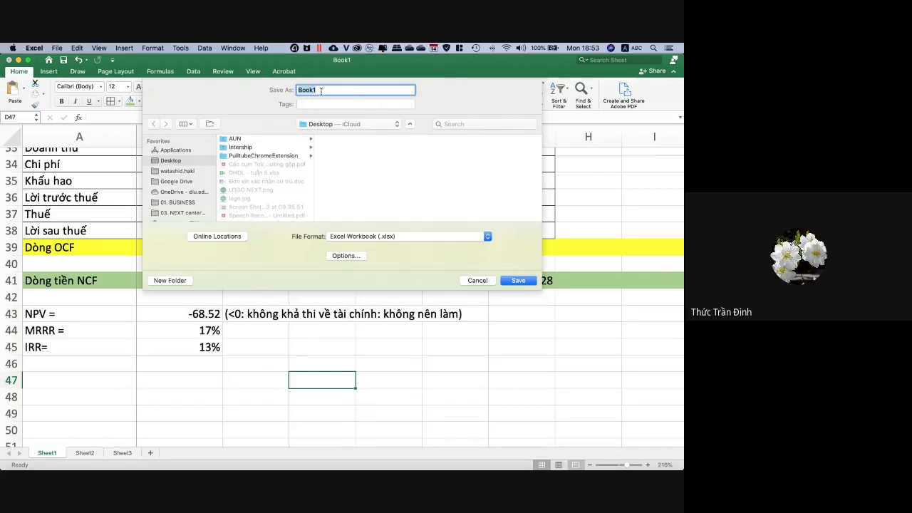
{"action": "type", "text": "Bài tập C5"}
{"action": "left_click", "coordinate": [513, 279]}
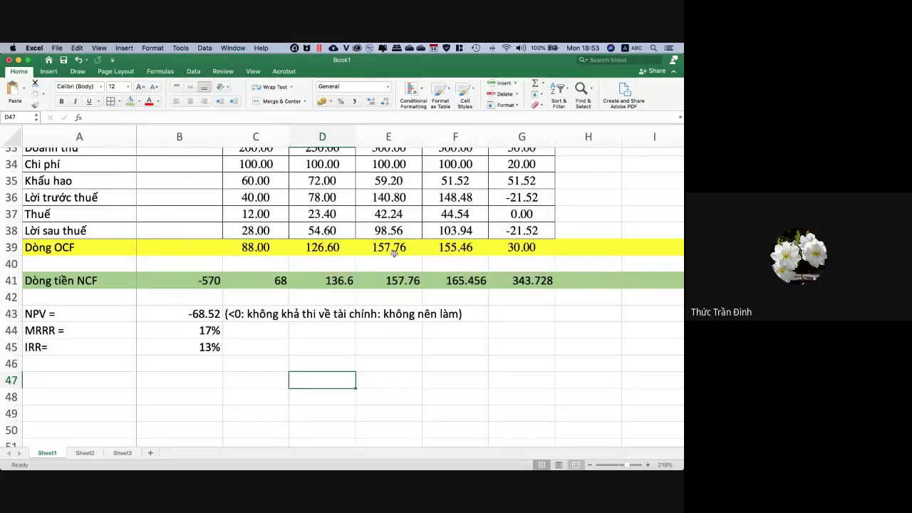
Look over the working capital, ICF, OCF and NCF tables together with the evaluation results on Sheet1.
{"action": "scroll", "coordinate": [393, 253], "scroll_direction": "up", "scroll_amount": 4}
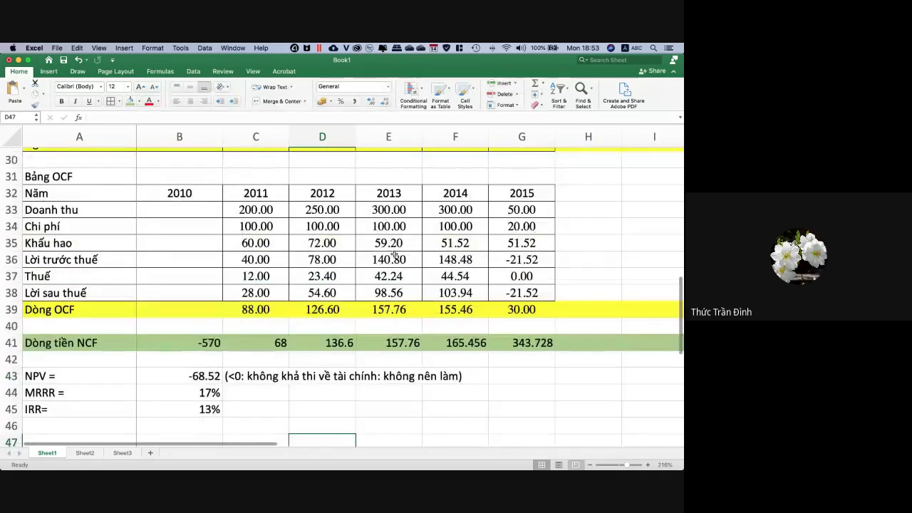
{"action": "scroll", "coordinate": [393, 254], "scroll_direction": "down", "scroll_amount": 10}
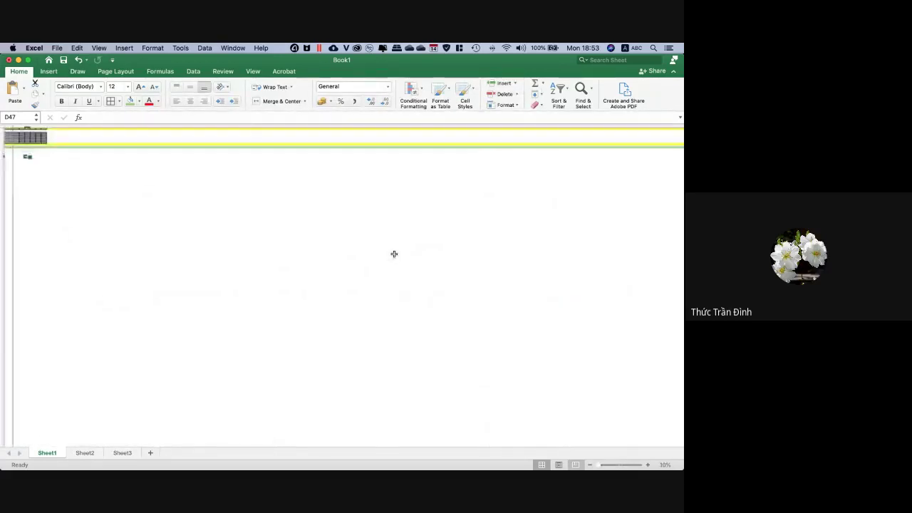
{"action": "scroll", "coordinate": [393, 254], "scroll_direction": "up", "scroll_amount": 3}
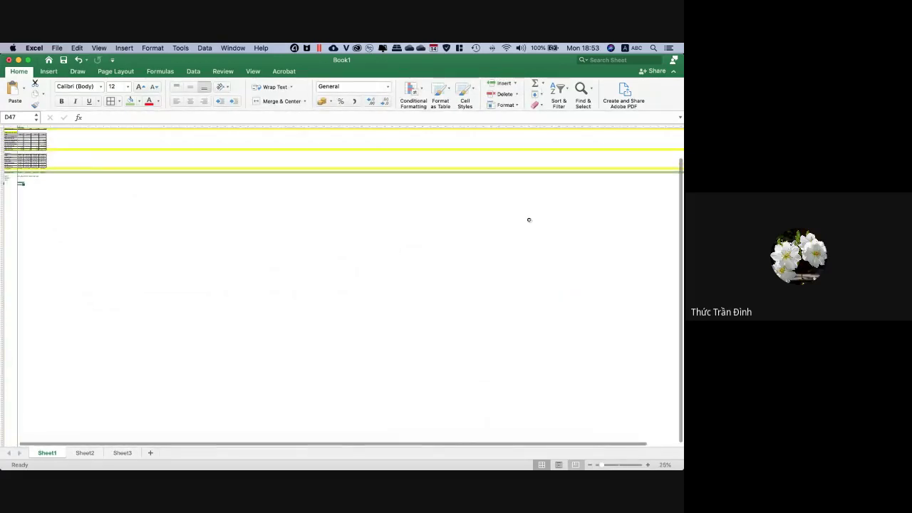
{"action": "scroll", "coordinate": [252, 226], "scroll_direction": "up", "scroll_amount": 2}
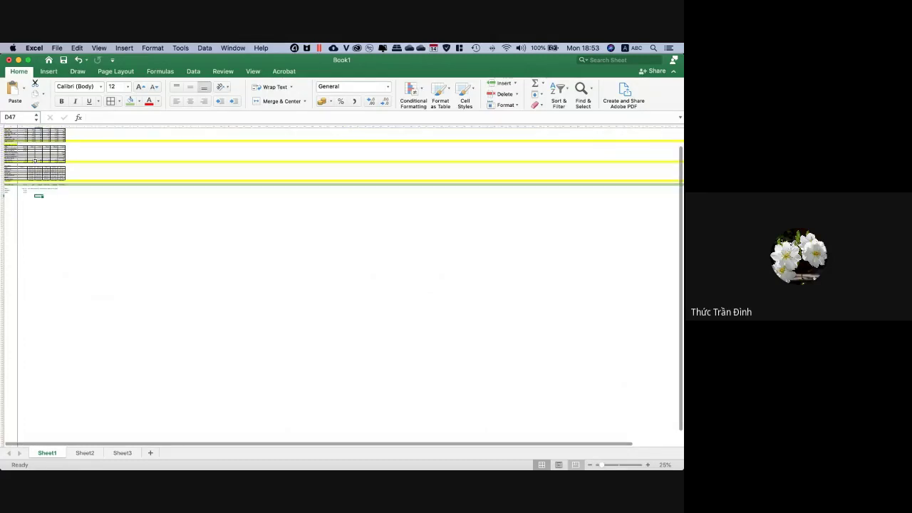
{"action": "scroll", "coordinate": [35, 161], "scroll_direction": "up", "scroll_amount": 3}
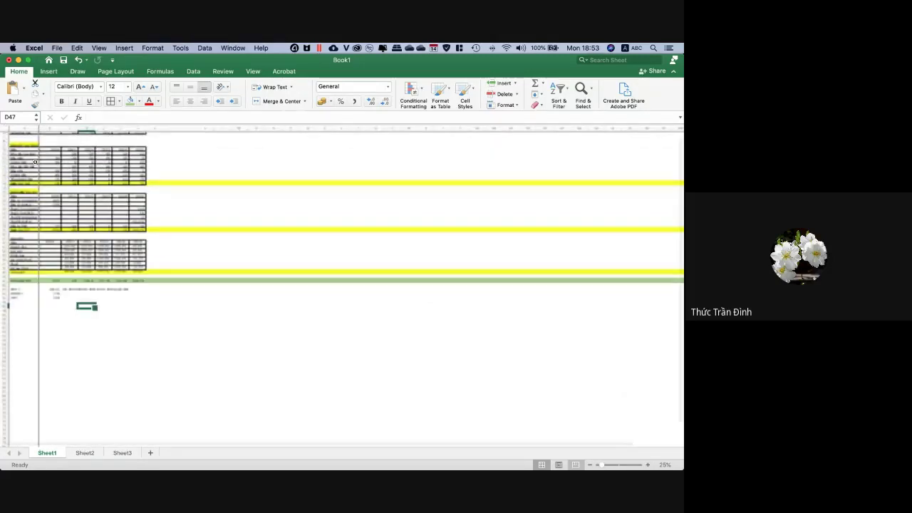
{"action": "scroll", "coordinate": [35, 161], "scroll_direction": "up", "scroll_amount": 5}
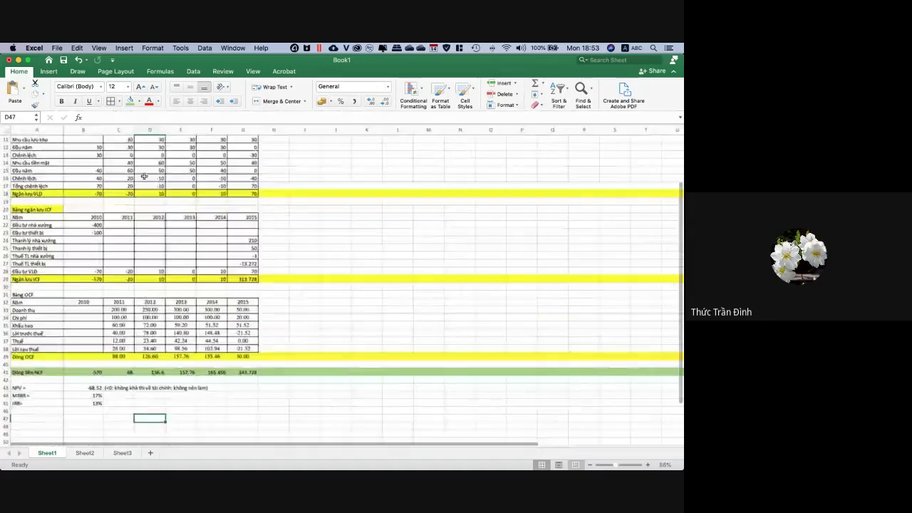
{"action": "scroll", "coordinate": [144, 176], "scroll_direction": "up", "scroll_amount": 3}
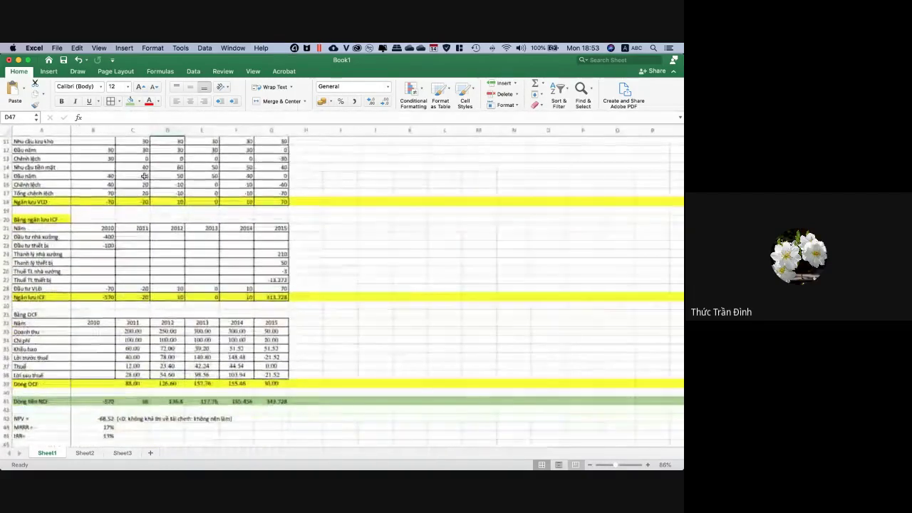
{"action": "scroll", "coordinate": [144, 176], "scroll_direction": "up", "scroll_amount": 3}
{"action": "left_click", "coordinate": [356, 209]}
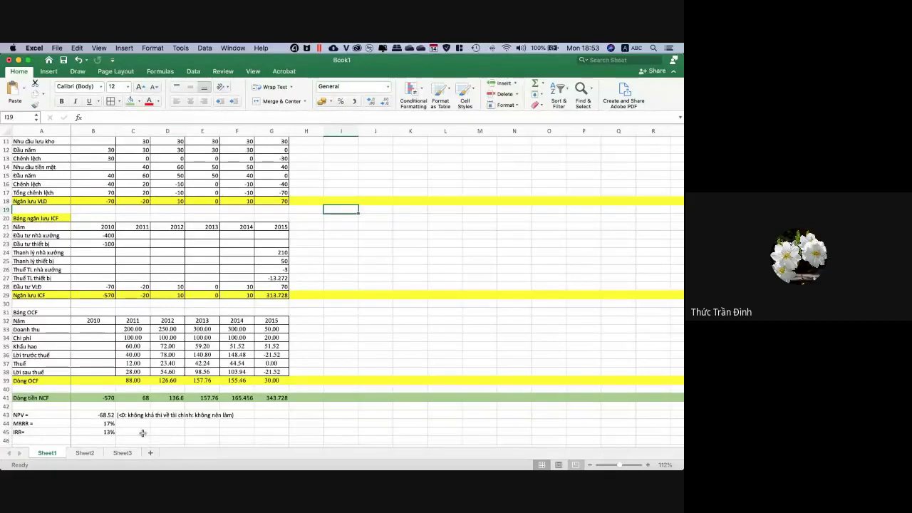
Delete Sheet2 from the workbook.
{"action": "left_click", "coordinate": [84, 453]}
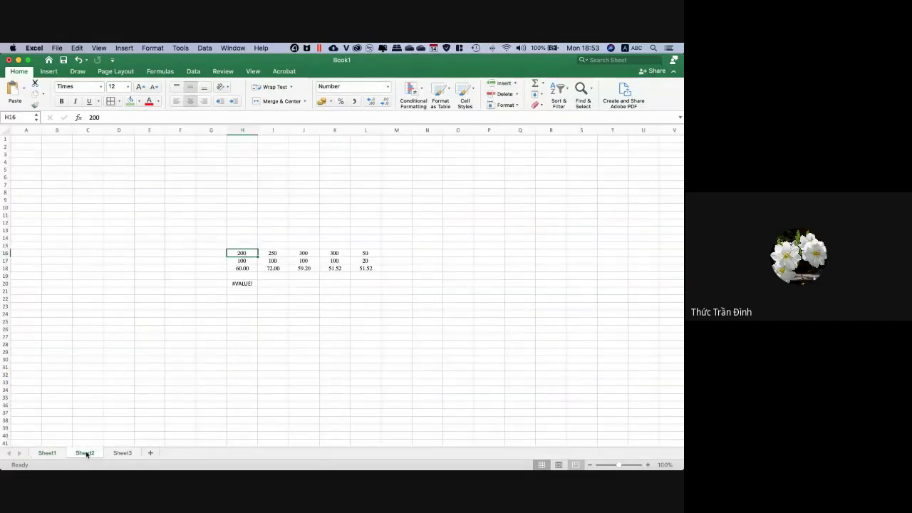
{"action": "right_click", "coordinate": [84, 453]}
{"action": "left_click", "coordinate": [138, 365]}
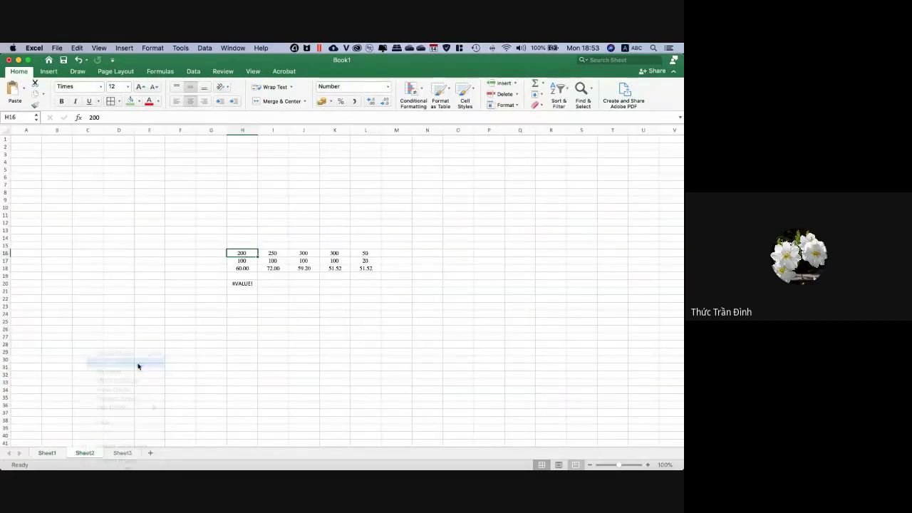
{"action": "left_click", "coordinate": [412, 198]}
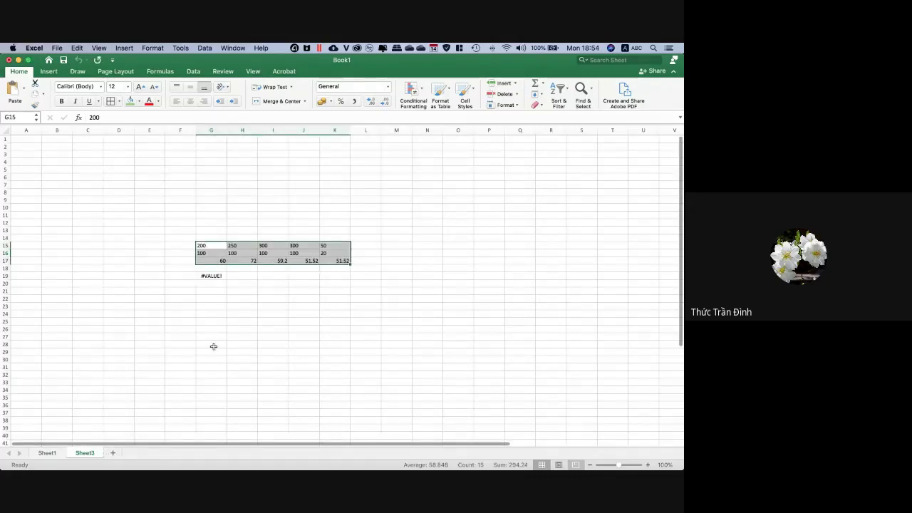
Rename Sheet1, which holds the cash flow tables, as 5.9.
{"action": "right_click", "coordinate": [47, 453]}
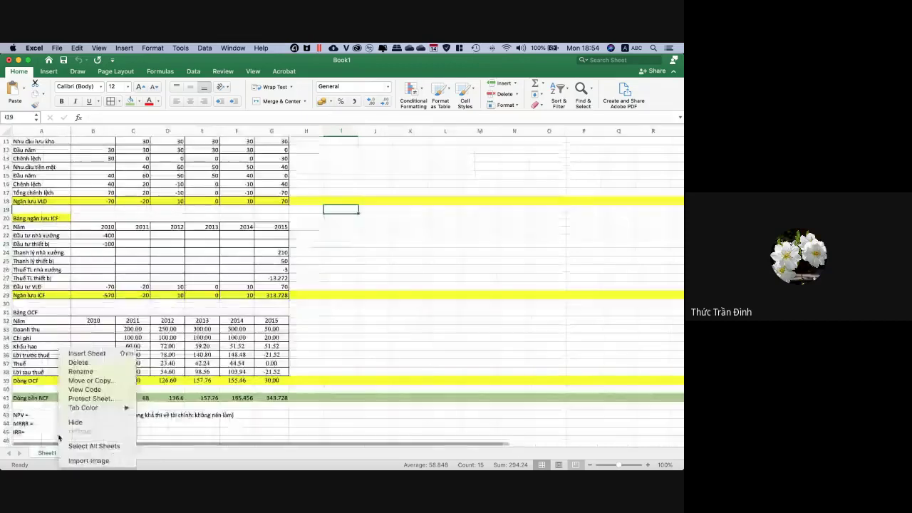
{"action": "key", "text": "Escape"}
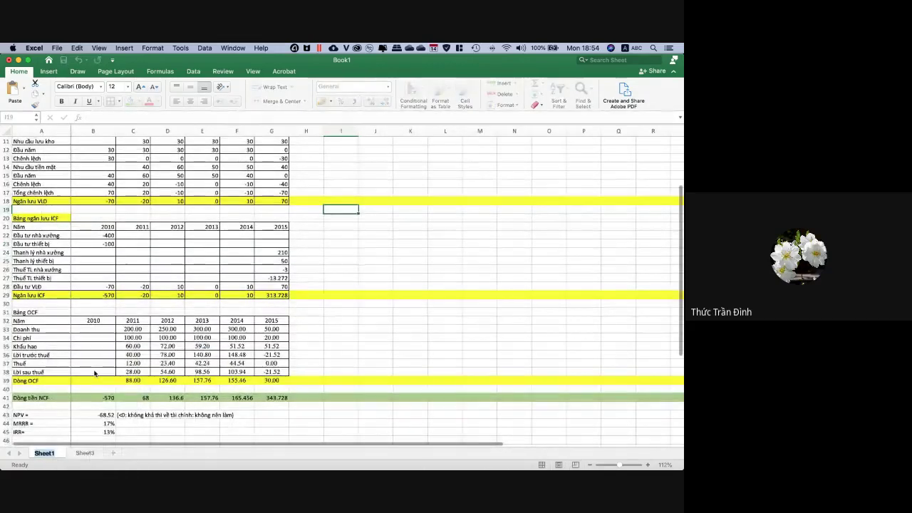
{"action": "type", "text": "5.9"}
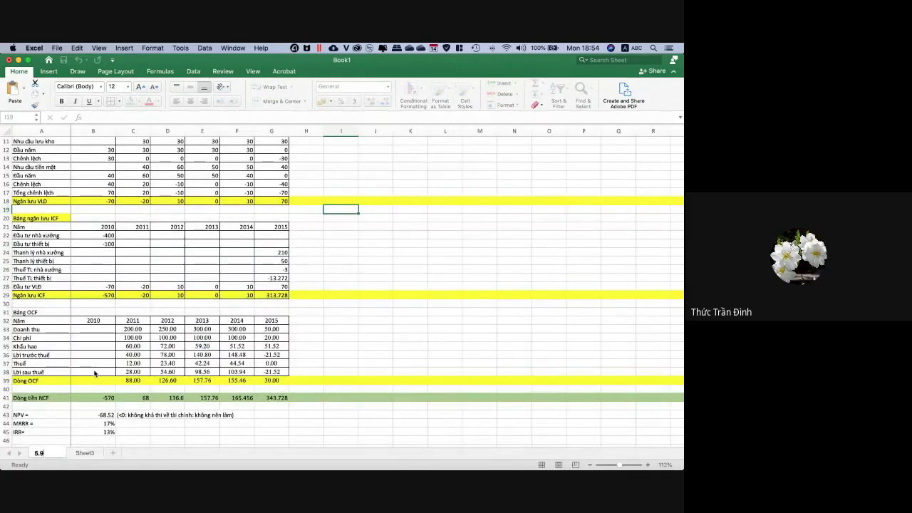
{"action": "key", "text": "Return"}
{"action": "left_click", "coordinate": [377, 303]}
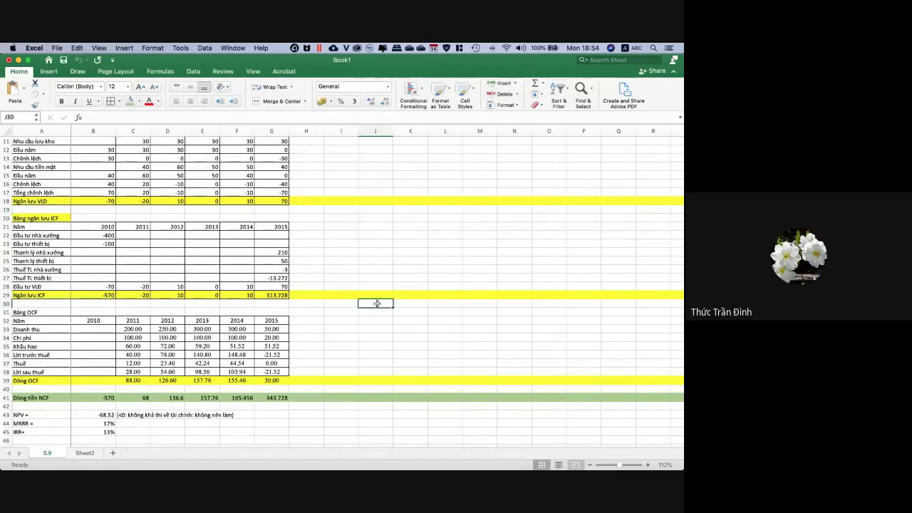
Switch to the textbook PDF in Acrobat and look through the Chapter V exercises, from 5.10 and 5.11 back to 5.7.
{"action": "key", "text": "super+Tab"}
{"action": "scroll", "coordinate": [335, 285], "scroll_direction": "down", "scroll_amount": 3}
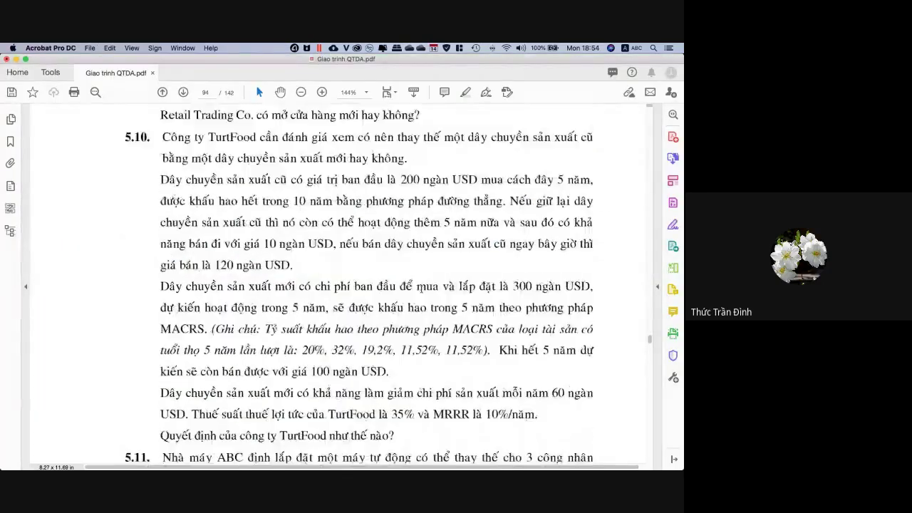
{"action": "scroll", "coordinate": [420, 287], "scroll_direction": "down", "scroll_amount": 1}
{"action": "scroll", "coordinate": [421, 287], "scroll_direction": "up", "scroll_amount": 4}
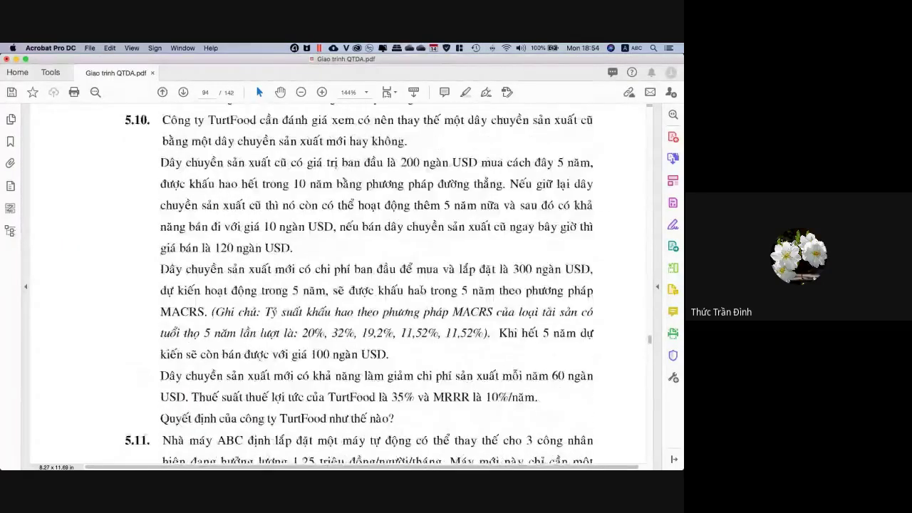
{"action": "scroll", "coordinate": [421, 288], "scroll_direction": "down", "scroll_amount": 3}
{"action": "scroll", "coordinate": [421, 288], "scroll_direction": "down", "scroll_amount": 4}
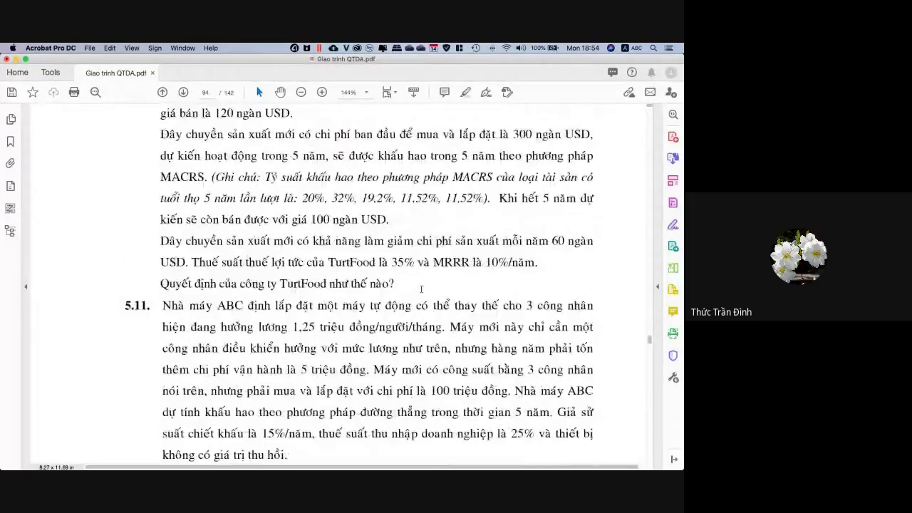
{"action": "scroll", "coordinate": [421, 289], "scroll_direction": "up", "scroll_amount": 1}
{"action": "scroll", "coordinate": [421, 289], "scroll_direction": "down", "scroll_amount": 3}
{"action": "scroll", "coordinate": [421, 289], "scroll_direction": "up", "scroll_amount": 15}
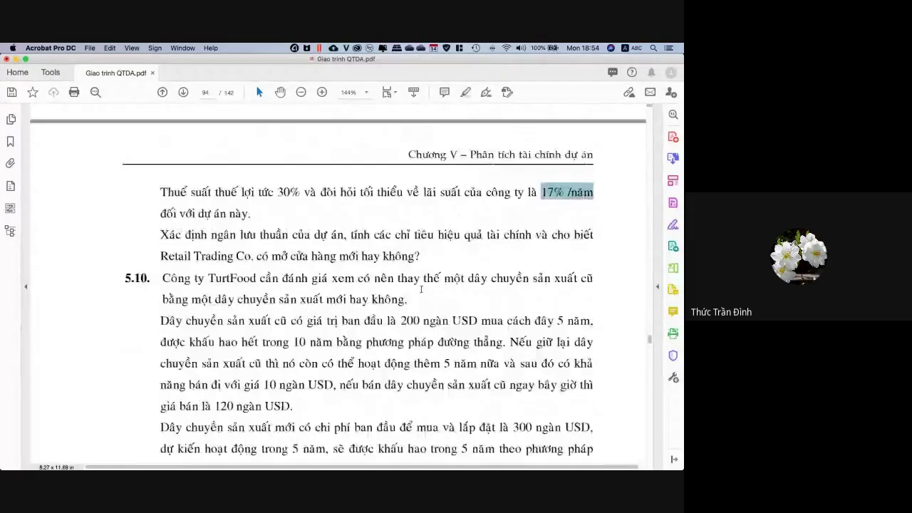
{"action": "scroll", "coordinate": [421, 288], "scroll_direction": "up", "scroll_amount": 18}
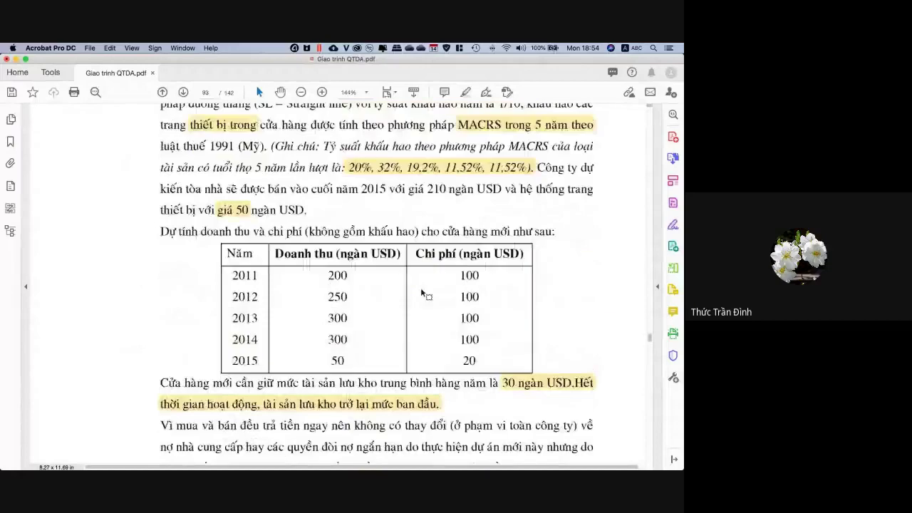
{"action": "scroll", "coordinate": [421, 293], "scroll_direction": "up", "scroll_amount": 15}
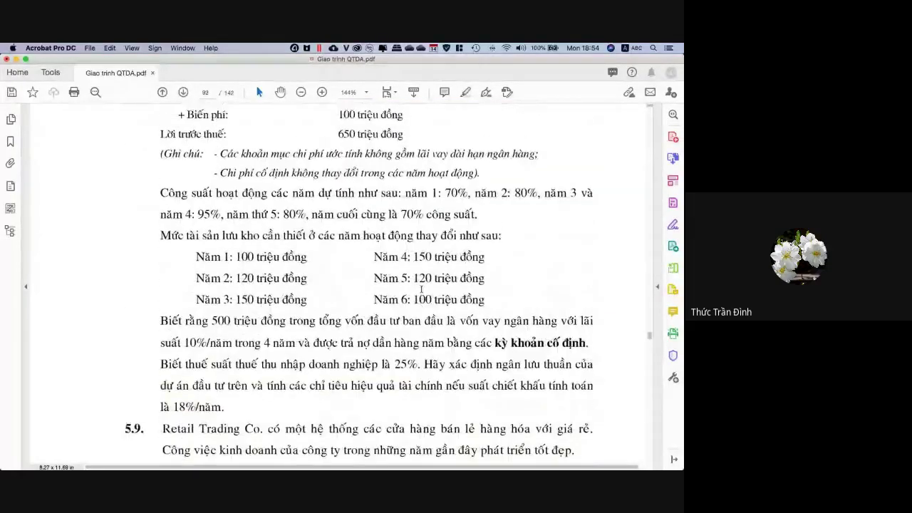
{"action": "scroll", "coordinate": [421, 292], "scroll_direction": "up", "scroll_amount": 12}
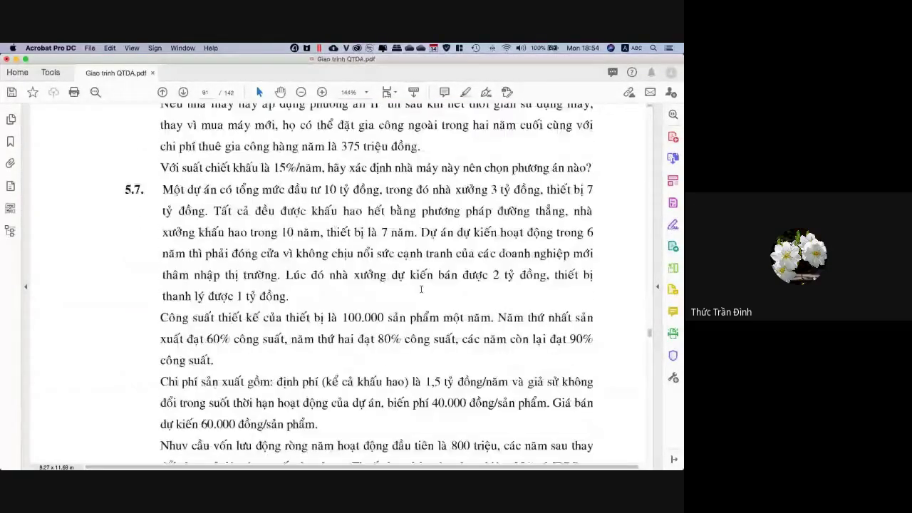
{"action": "scroll", "coordinate": [426, 425], "scroll_direction": "up", "scroll_amount": 10}
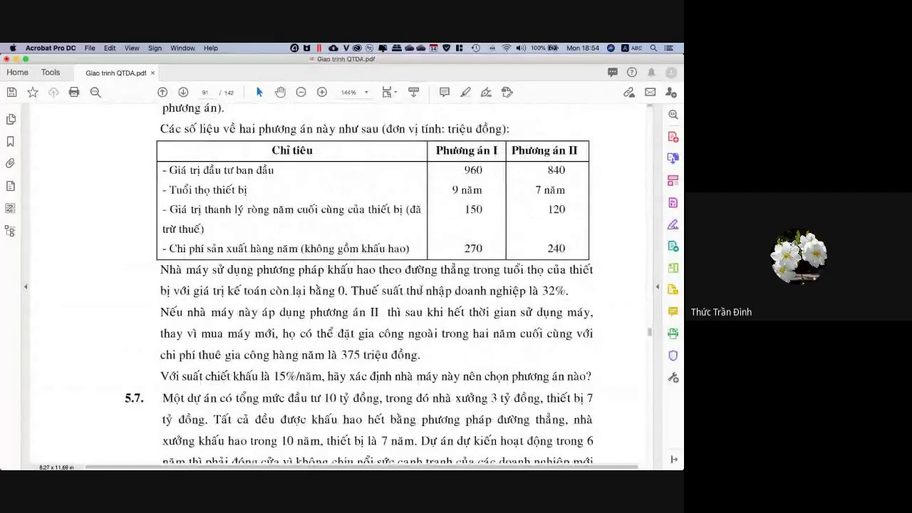
Look through the Chapter V exercises around 5.5, 5.6 and 5.7 on pages 90 and 91 of the textbook.
{"action": "scroll", "coordinate": [421, 288], "scroll_direction": "up", "scroll_amount": 2}
{"action": "scroll", "coordinate": [421, 287], "scroll_direction": "up", "scroll_amount": 10}
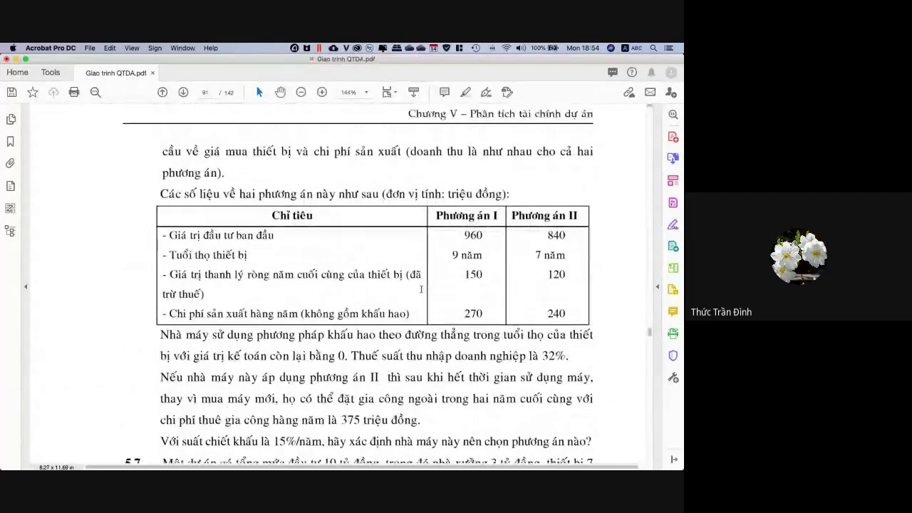
{"action": "scroll", "coordinate": [421, 288], "scroll_direction": "up", "scroll_amount": 6}
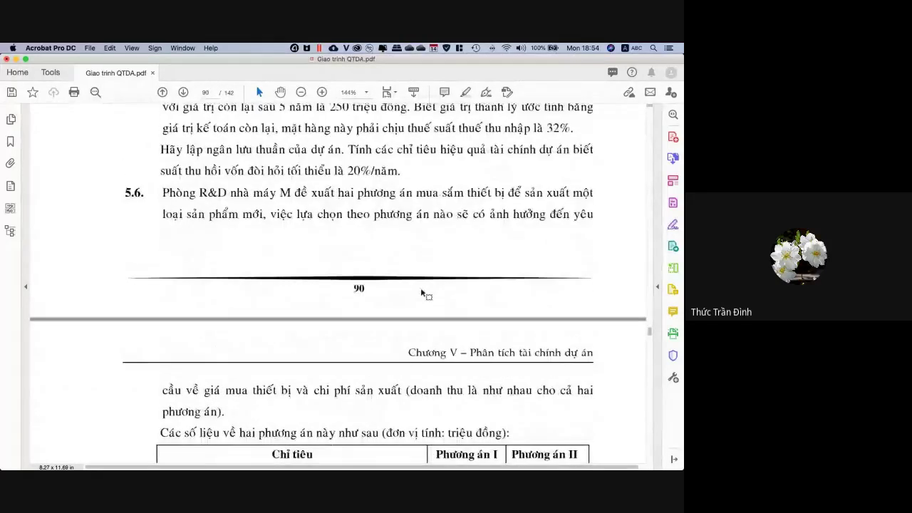
{"action": "scroll", "coordinate": [421, 289], "scroll_direction": "down", "scroll_amount": 8}
{"action": "scroll", "coordinate": [421, 288], "scroll_direction": "down", "scroll_amount": 15}
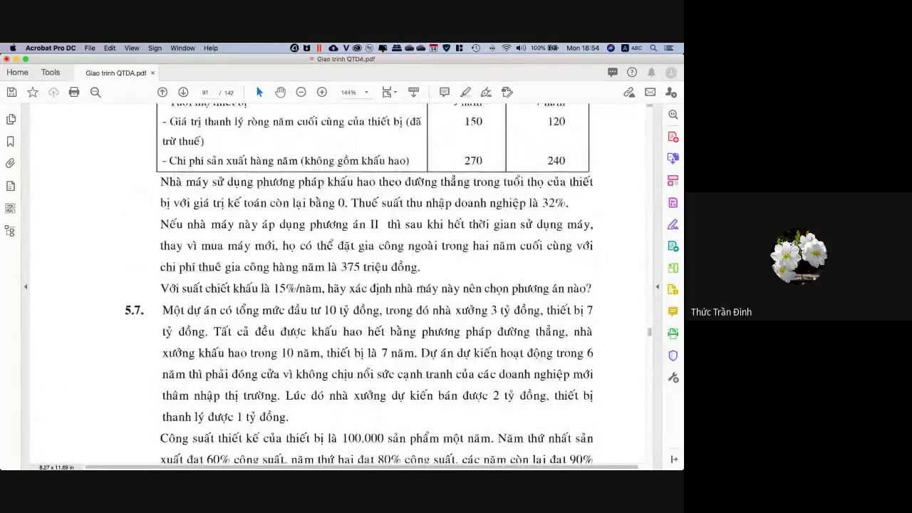
{"action": "scroll", "coordinate": [421, 288], "scroll_direction": "up", "scroll_amount": 2}
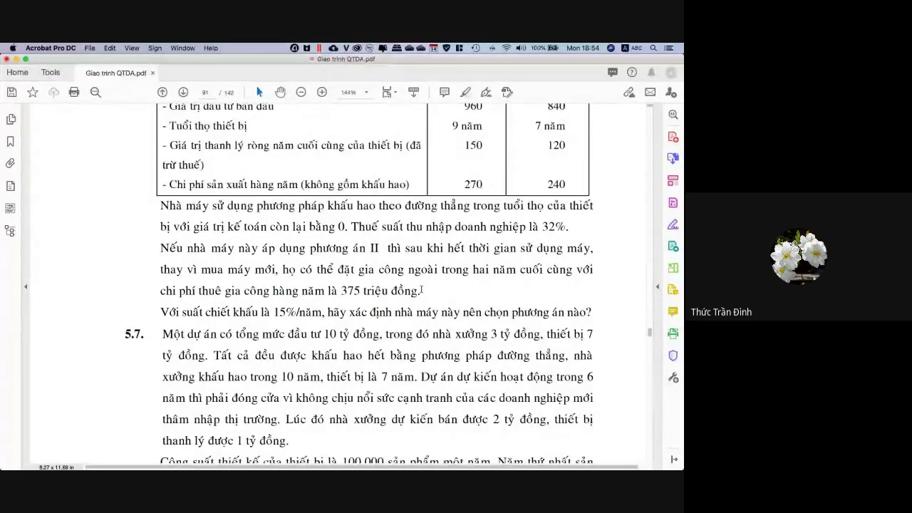
{"action": "scroll", "coordinate": [421, 290], "scroll_direction": "up", "scroll_amount": 15}
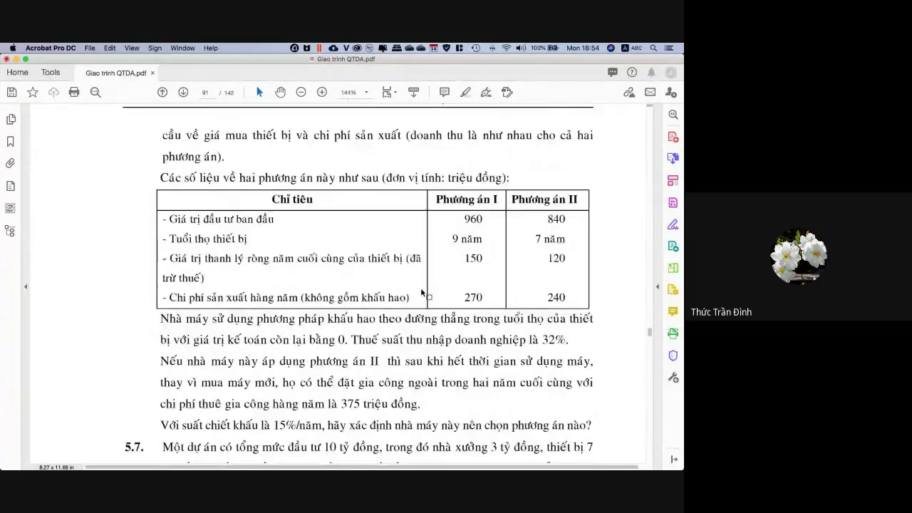
{"action": "scroll", "coordinate": [421, 292], "scroll_direction": "up", "scroll_amount": 8}
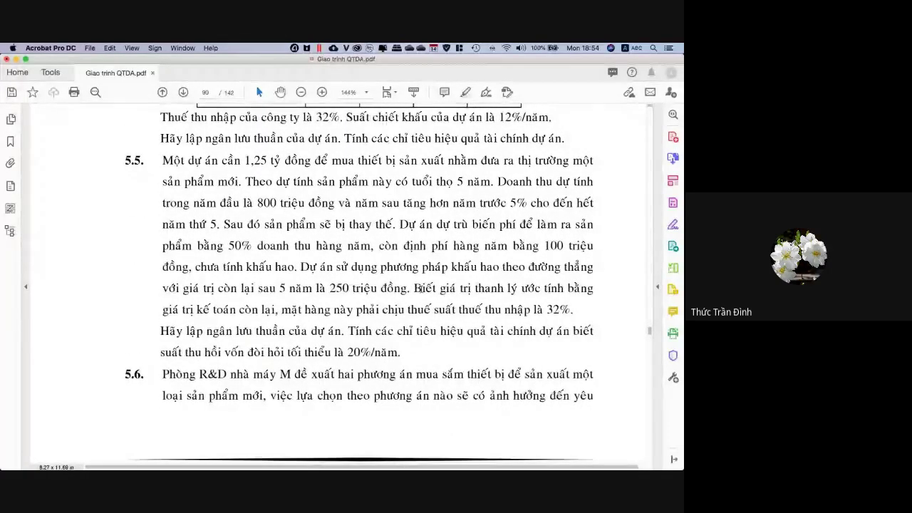
{"action": "scroll", "coordinate": [420, 287], "scroll_direction": "down", "scroll_amount": 10}
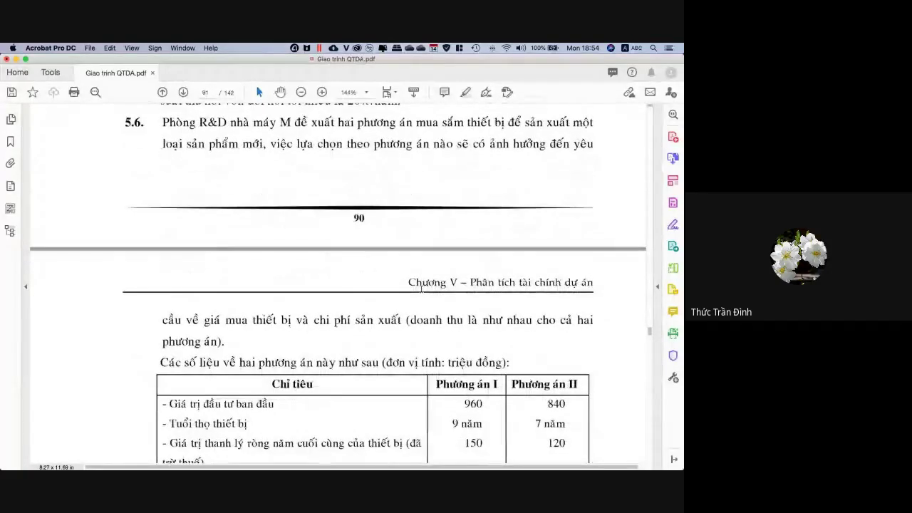
Read exercise 5.6 from its opening lines through the table comparing Phương án I and Phương án II.
{"action": "scroll", "coordinate": [420, 287], "scroll_direction": "down", "scroll_amount": 3}
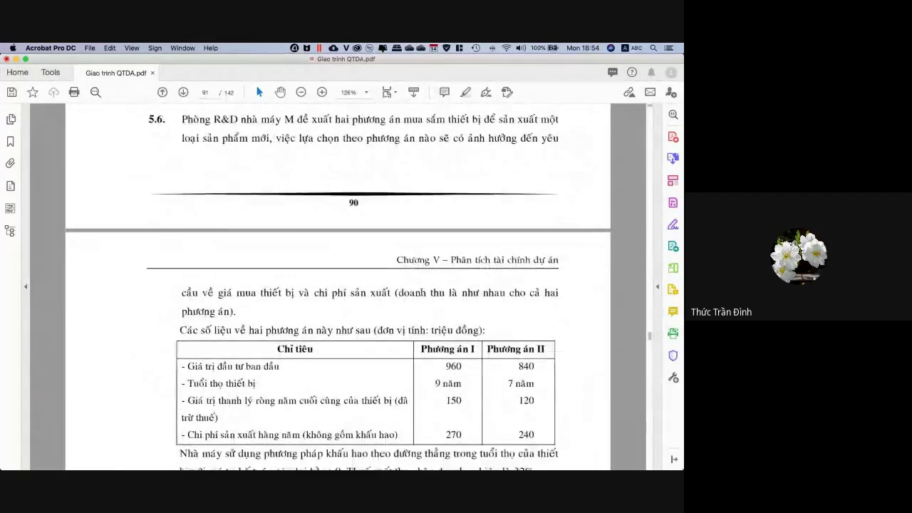
{"action": "scroll", "coordinate": [421, 293], "scroll_direction": "up", "scroll_amount": 1}
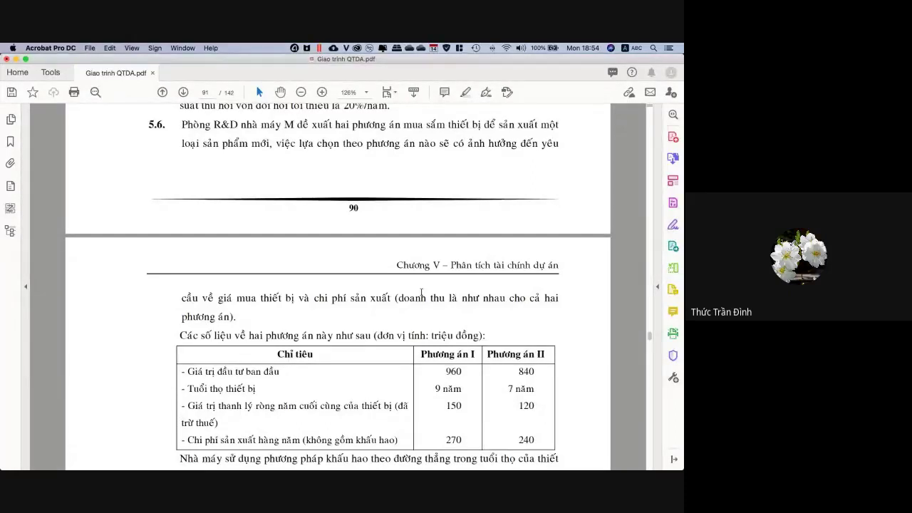
{"action": "scroll", "coordinate": [421, 292], "scroll_direction": "down", "scroll_amount": 1}
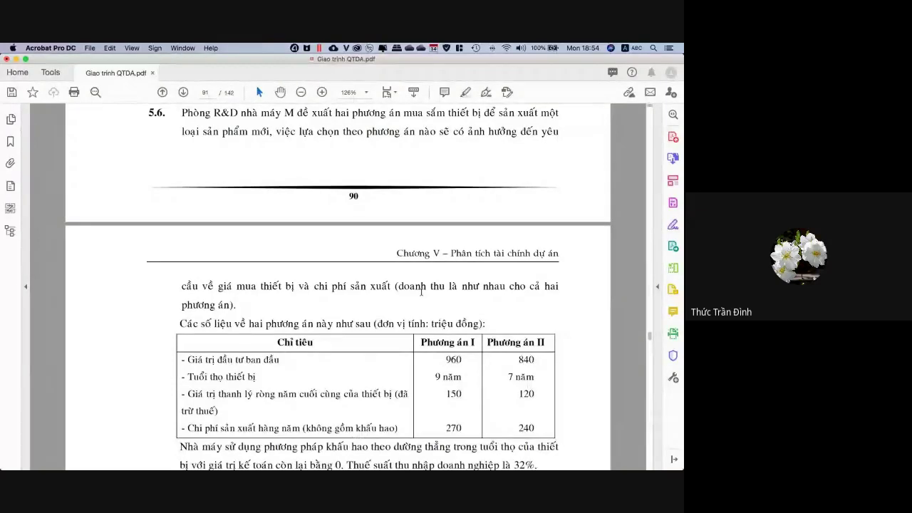
{"action": "scroll", "coordinate": [322, 157], "scroll_direction": "up", "scroll_amount": 4}
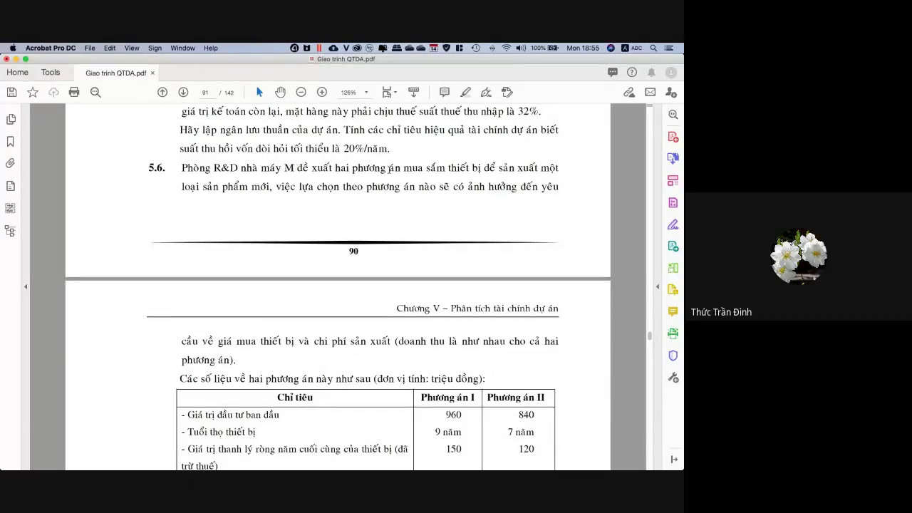
{"action": "scroll", "coordinate": [459, 175], "scroll_direction": "down", "scroll_amount": 1}
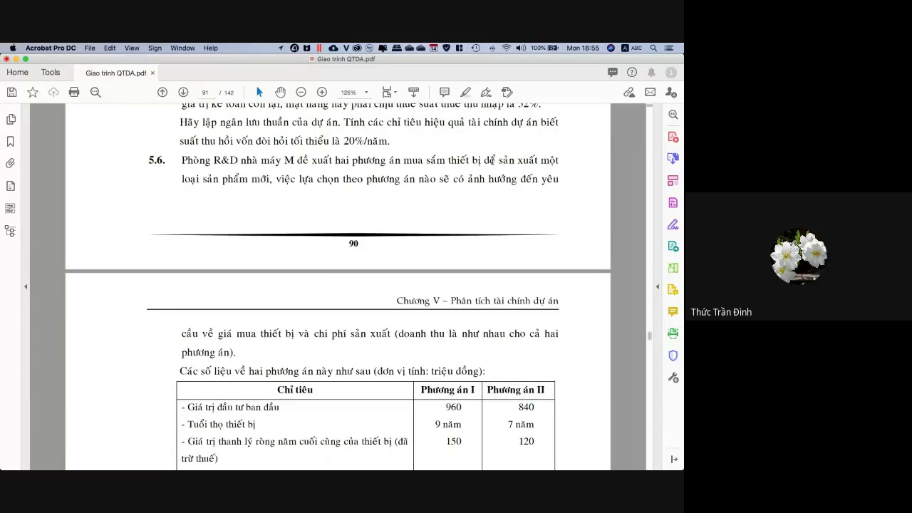
{"action": "scroll", "coordinate": [497, 160], "scroll_direction": "down", "scroll_amount": 3}
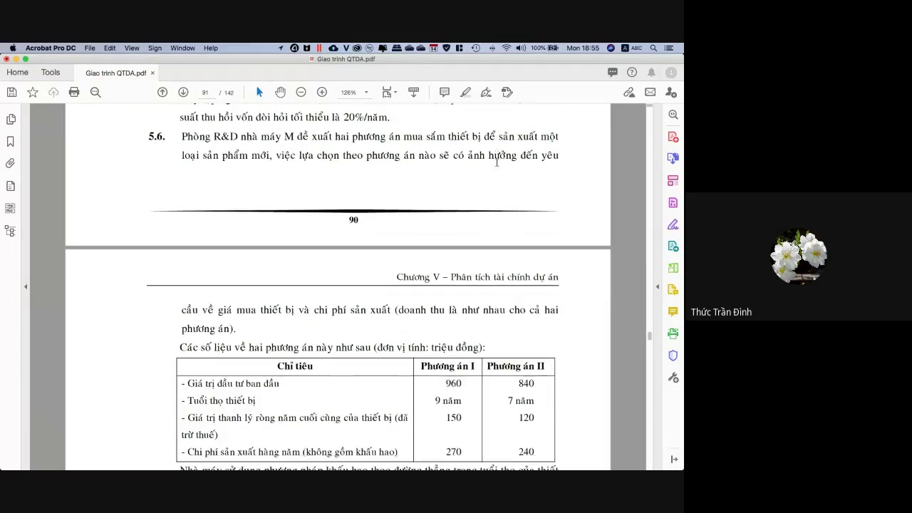
{"action": "scroll", "coordinate": [430, 159], "scroll_direction": "down", "scroll_amount": 5}
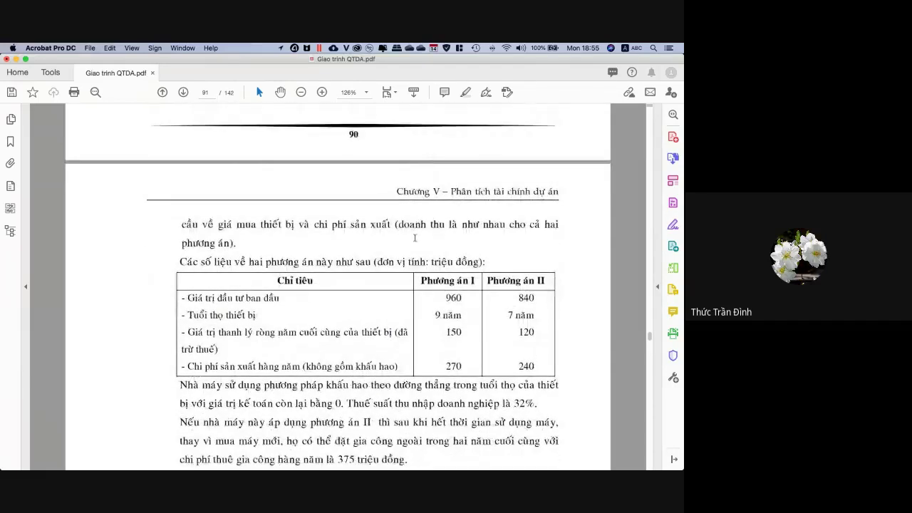
{"action": "scroll", "coordinate": [416, 235], "scroll_direction": "down", "scroll_amount": 1}
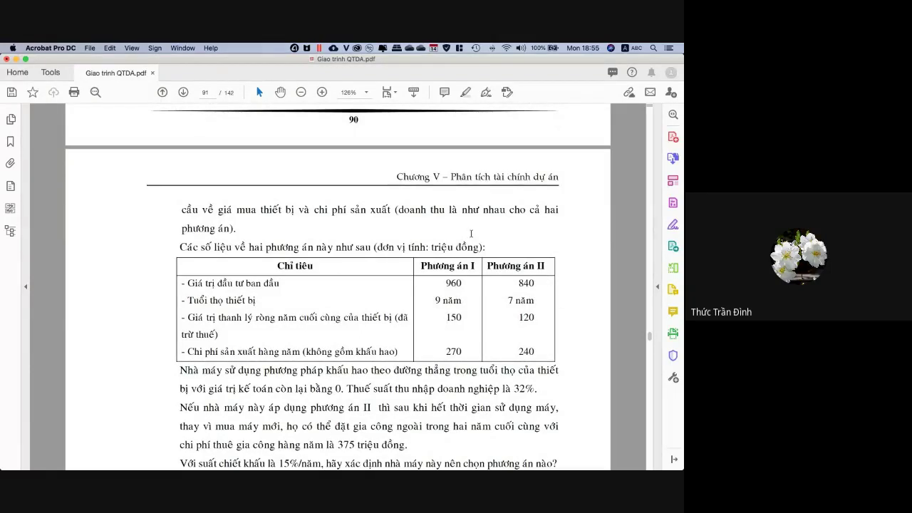
{"action": "scroll", "coordinate": [471, 233], "scroll_direction": "down", "scroll_amount": 3}
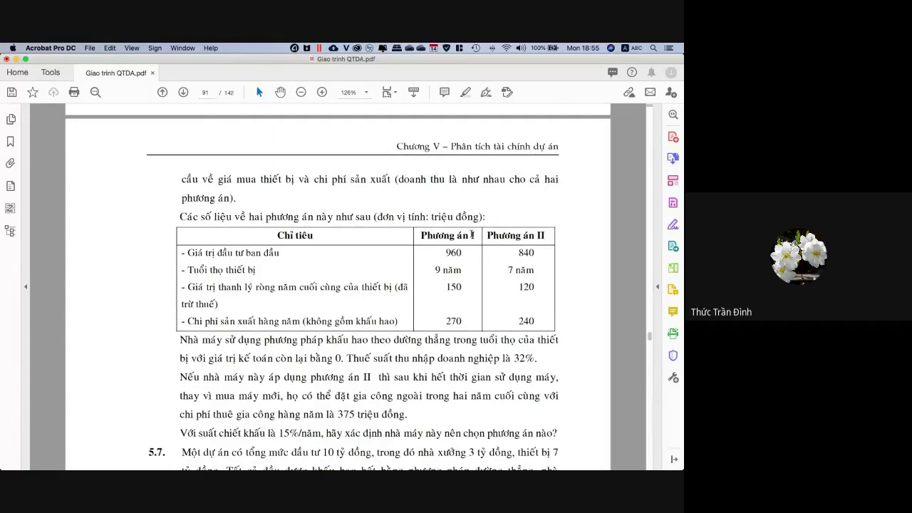
{"action": "scroll", "coordinate": [292, 214], "scroll_direction": "down", "scroll_amount": 1}
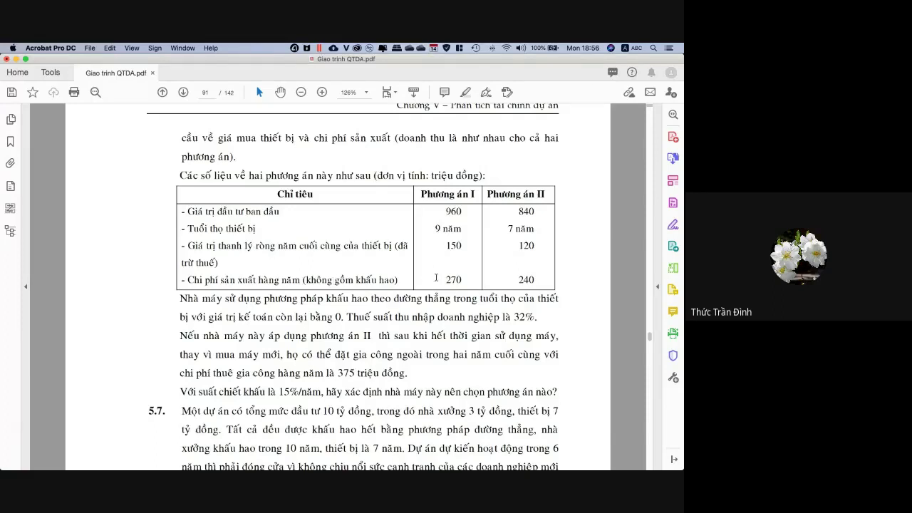
Examine exercise 5.6's annual production costs and its conditions on depreciation, income tax, outsourcing and discount rate.
{"action": "left_click_drag", "start_coordinate": [447, 279], "coordinate": [530, 278]}
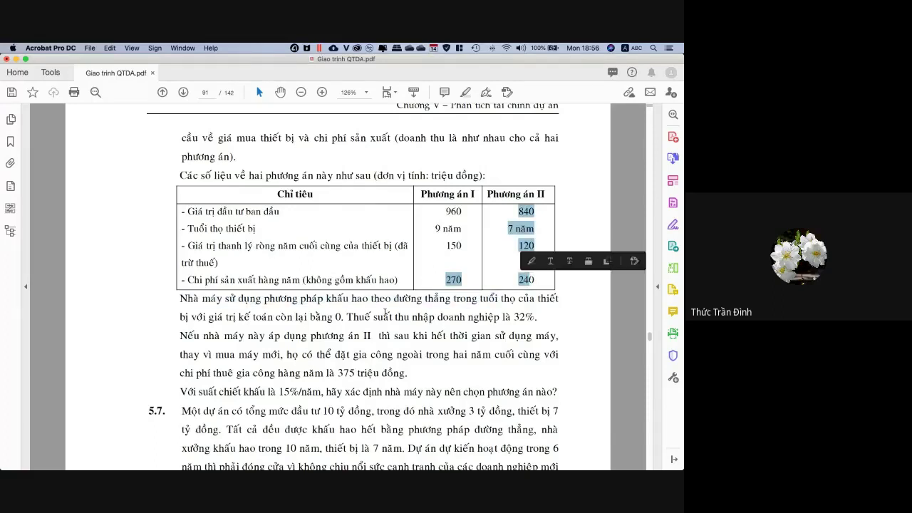
{"action": "left_click", "coordinate": [385, 311]}
{"action": "scroll", "coordinate": [385, 311], "scroll_direction": "down", "scroll_amount": 2}
{"action": "scroll", "coordinate": [385, 312], "scroll_direction": "down", "scroll_amount": 1}
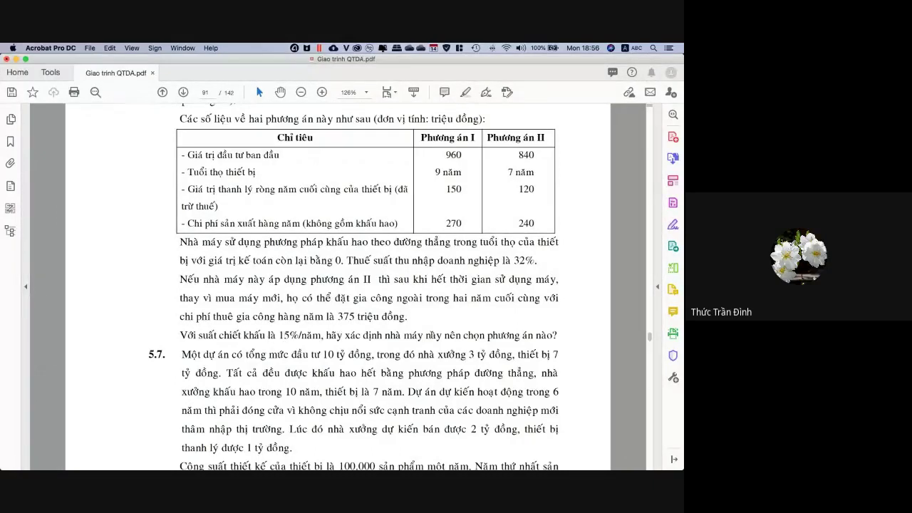
{"action": "scroll", "coordinate": [492, 298], "scroll_direction": "up", "scroll_amount": 1}
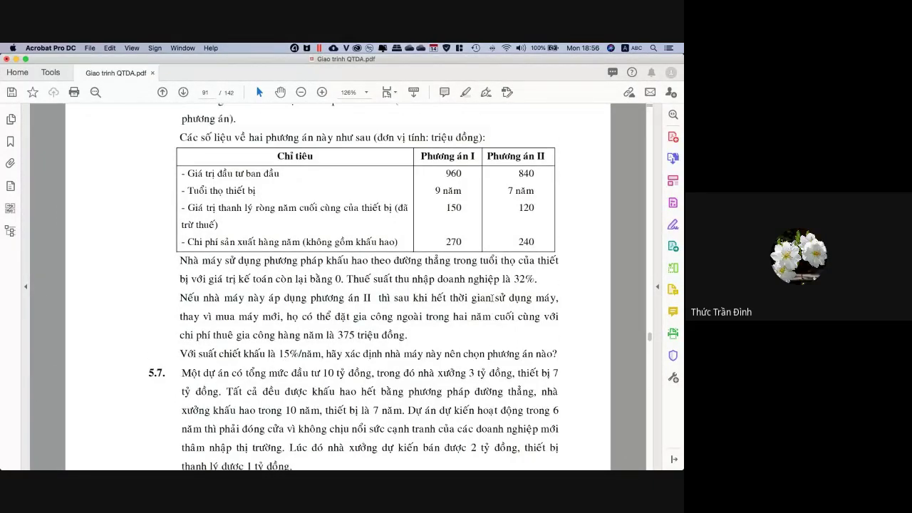
{"action": "scroll", "coordinate": [491, 297], "scroll_direction": "up", "scroll_amount": 2}
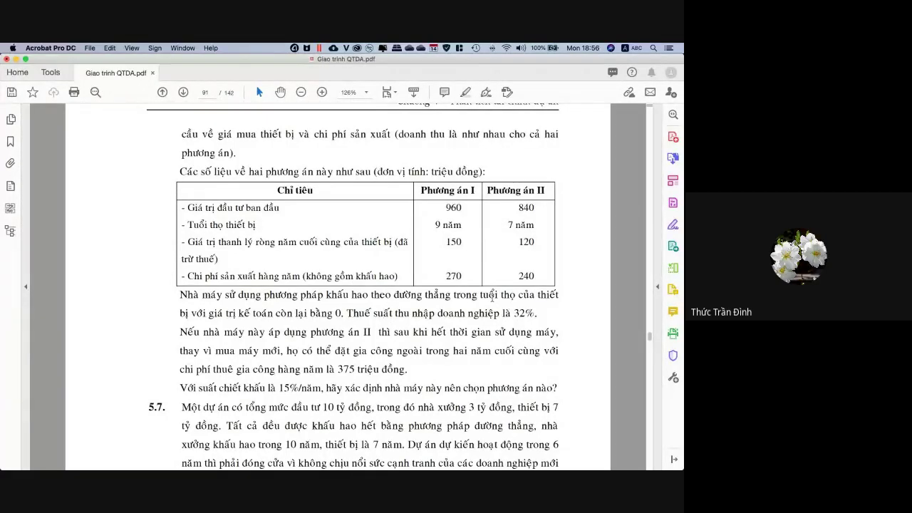
{"action": "scroll", "coordinate": [492, 298], "scroll_direction": "up", "scroll_amount": 1}
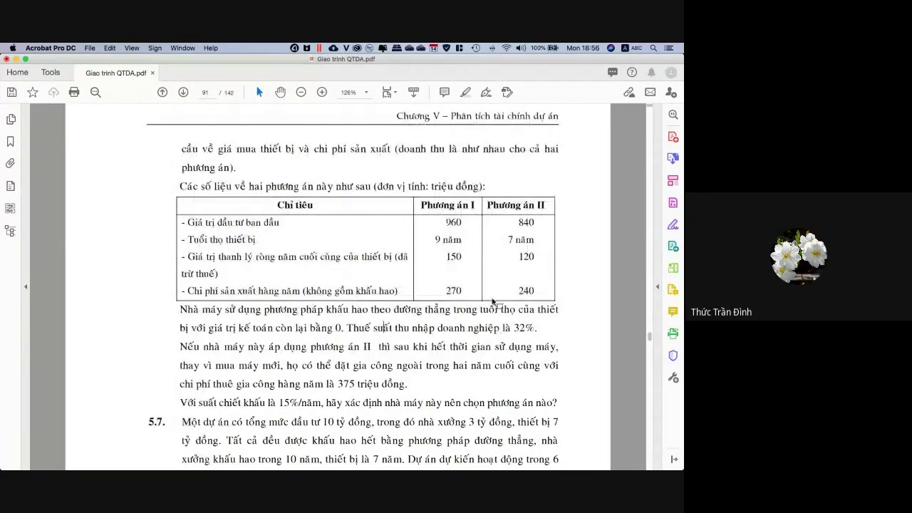
Switch to the Excel workbook and rename Sheet3 as 5.6.
{"action": "key", "text": "super+Tab"}
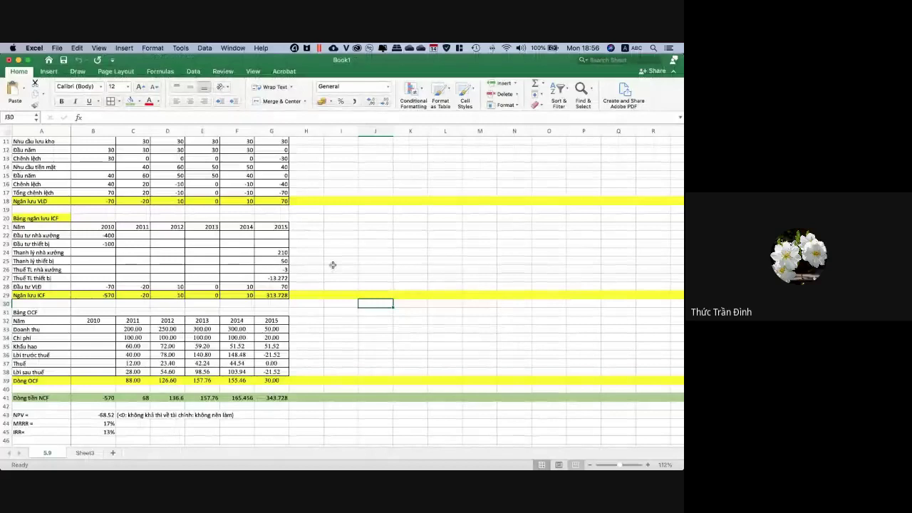
{"action": "left_click", "coordinate": [89, 453]}
{"action": "right_click", "coordinate": [94, 455]}
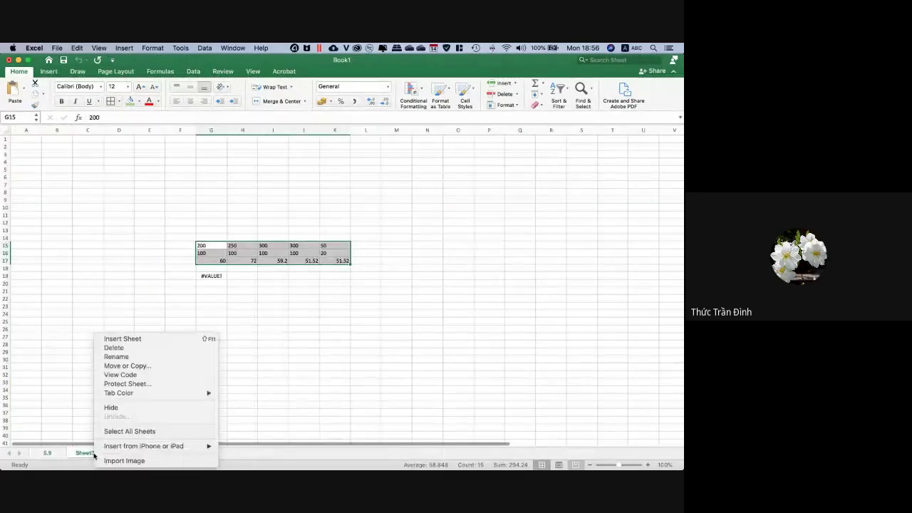
{"action": "left_click", "coordinate": [142, 357]}
{"action": "type", "text": "5."}
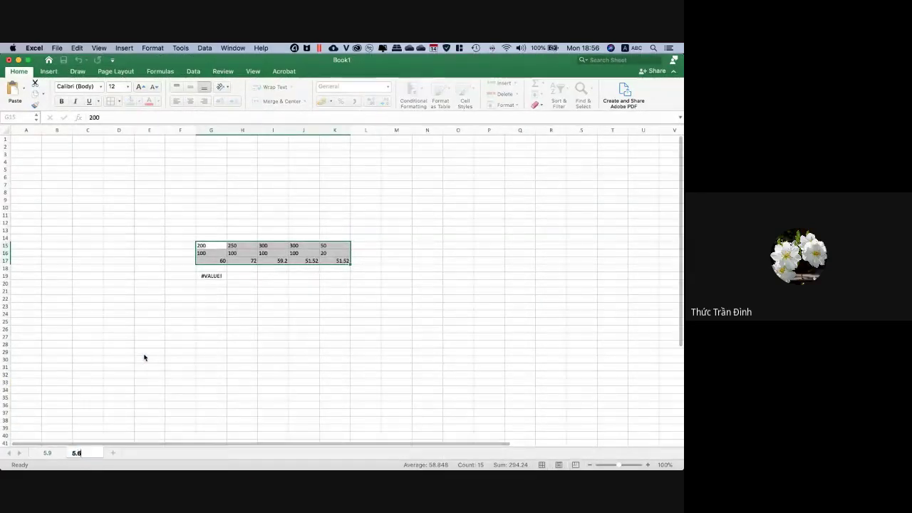
{"action": "type", "text": "6"}
{"action": "key", "text": "Return"}
{"action": "left_click", "coordinate": [274, 321]}
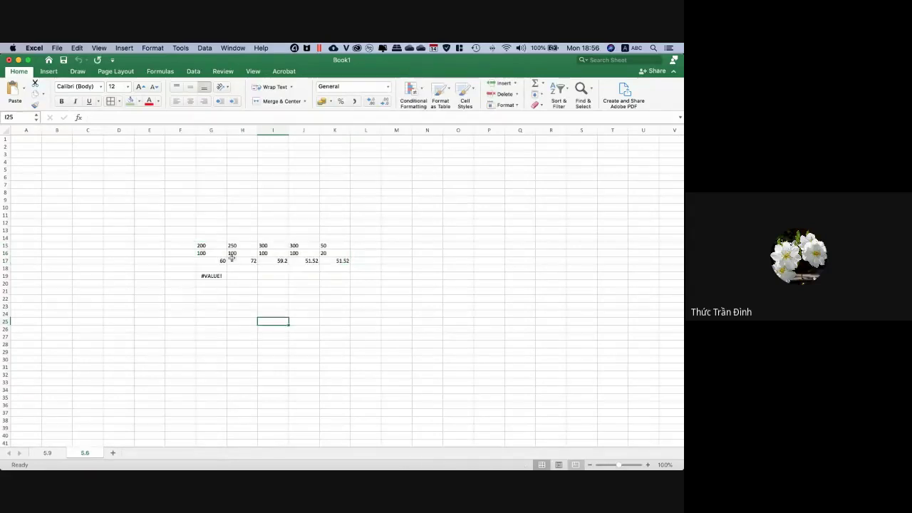
Clear the contents of the leftover figures in G13:L22 on sheet 5.6 and select cell A1.
{"action": "left_click_drag", "start_coordinate": [205, 230], "coordinate": [360, 295]}
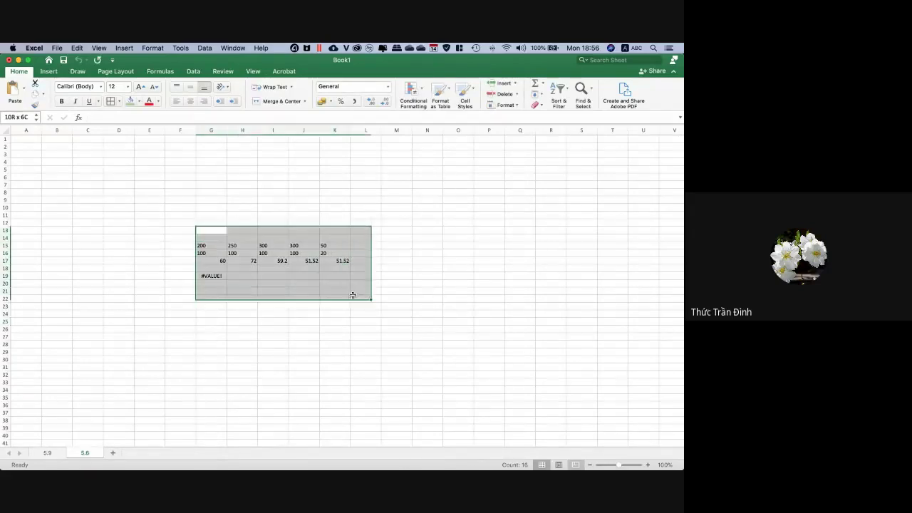
{"action": "right_click", "coordinate": [313, 262]}
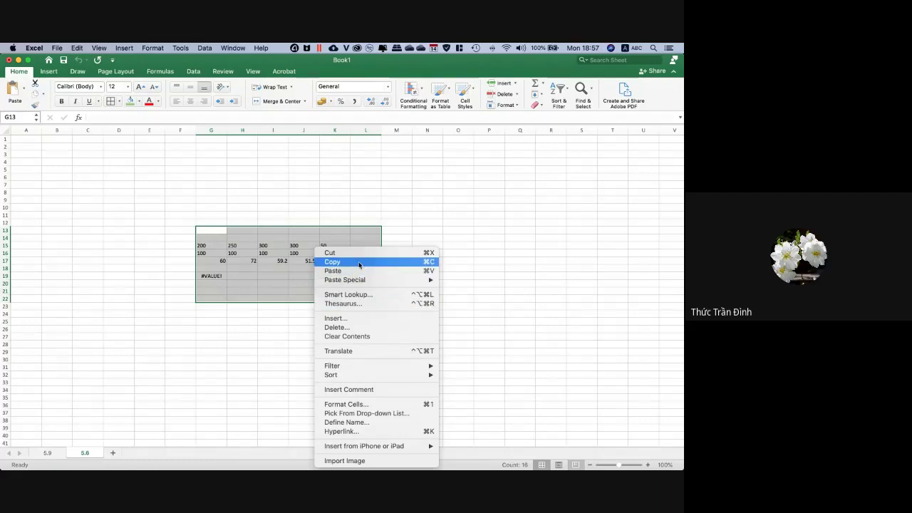
{"action": "left_click", "coordinate": [347, 336]}
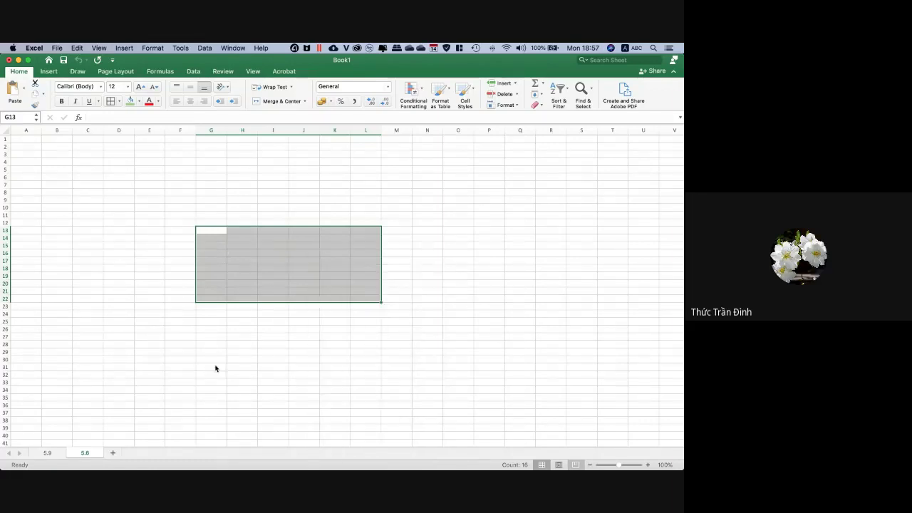
{"action": "left_click", "coordinate": [216, 368]}
{"action": "scroll", "coordinate": [85, 161], "scroll_direction": "up", "scroll_amount": 5}
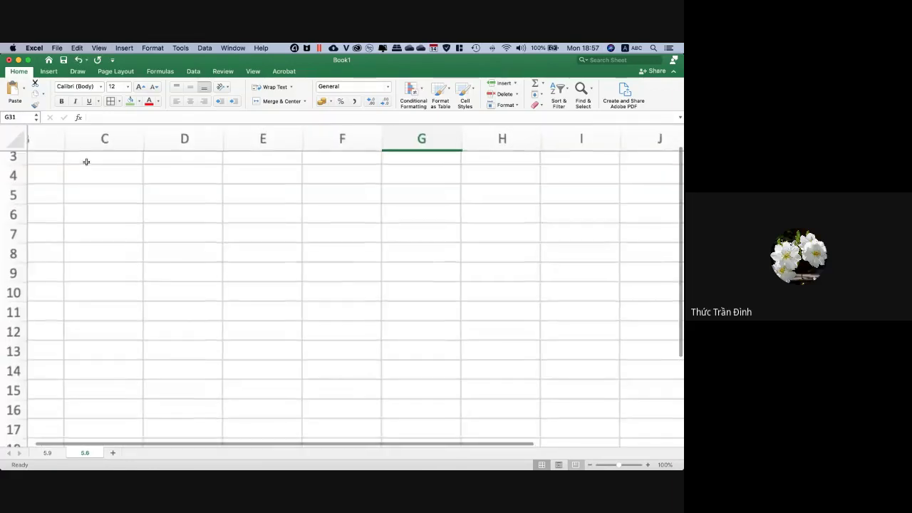
{"action": "scroll", "coordinate": [86, 161], "scroll_direction": "up", "scroll_amount": 2}
{"action": "scroll", "coordinate": [86, 161], "scroll_direction": "left", "scroll_amount": 2}
{"action": "left_click", "coordinate": [86, 161]}
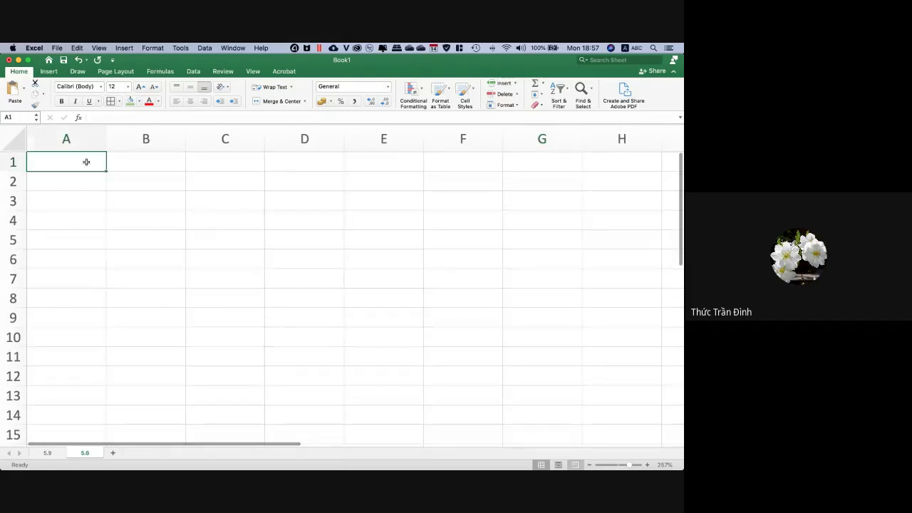
Switch back to the textbook PDF in Acrobat and review exercise 5.6's statement and comparison table.
{"action": "key", "text": "super+Tab"}
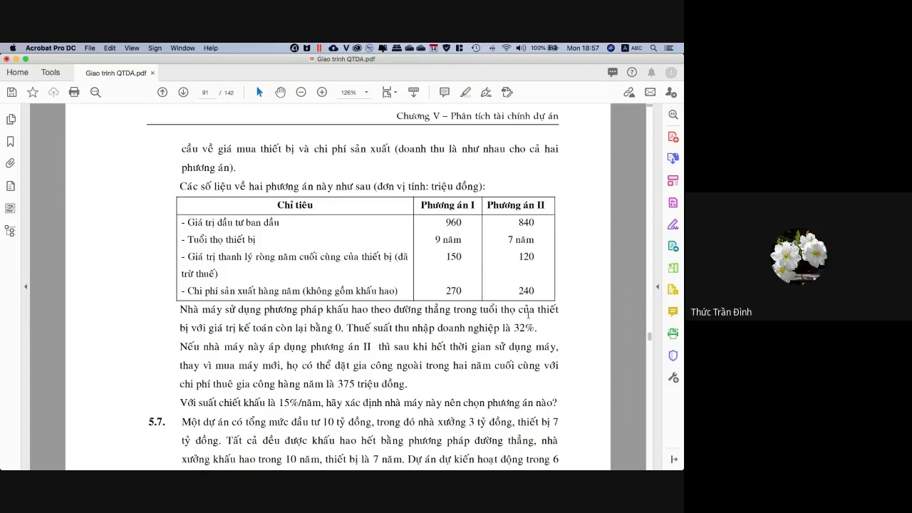
{"action": "scroll", "coordinate": [519, 343], "scroll_direction": "down", "scroll_amount": 1}
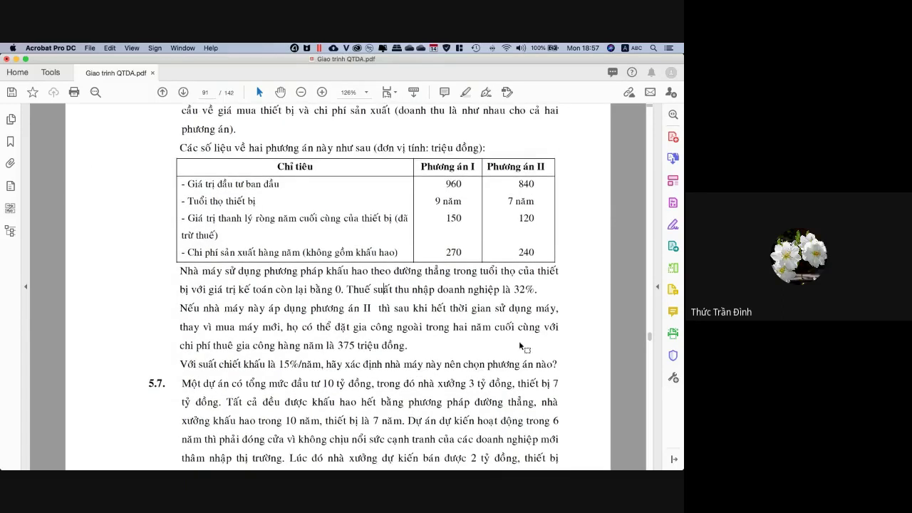
{"action": "scroll", "coordinate": [519, 344], "scroll_direction": "up", "scroll_amount": 2}
{"action": "scroll", "coordinate": [519, 343], "scroll_direction": "up", "scroll_amount": 3}
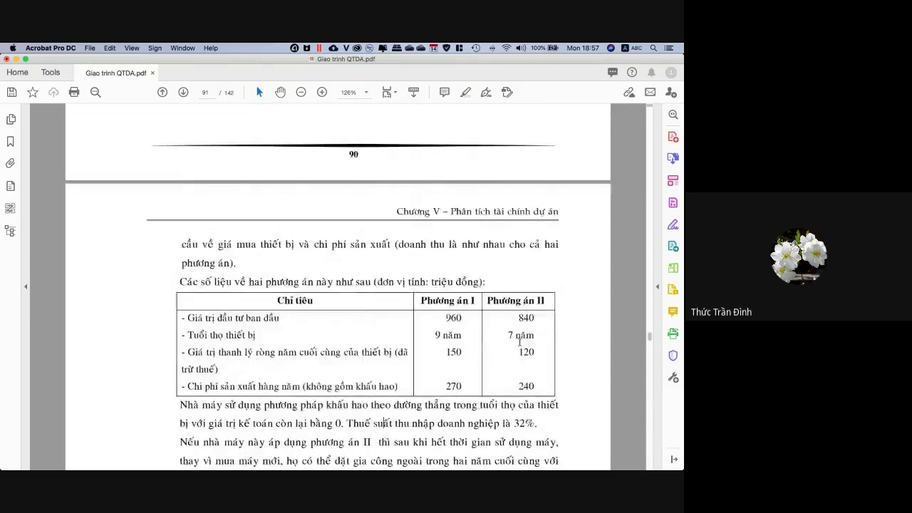
{"action": "scroll", "coordinate": [519, 344], "scroll_direction": "up", "scroll_amount": 3}
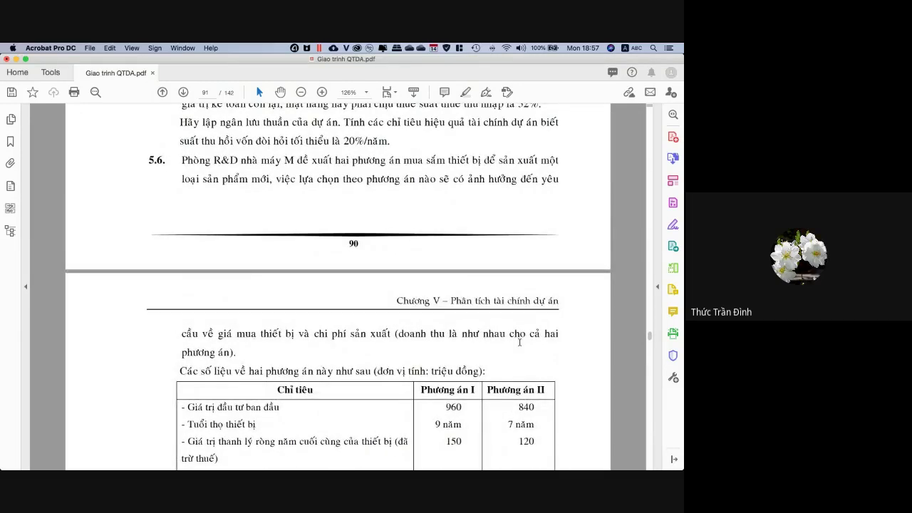
Switch to the Excel workbook and enter the title "Bảng khấu hao" in A1 of sheet 5.6.
{"action": "scroll", "coordinate": [385, 431], "scroll_direction": "down", "scroll_amount": 3}
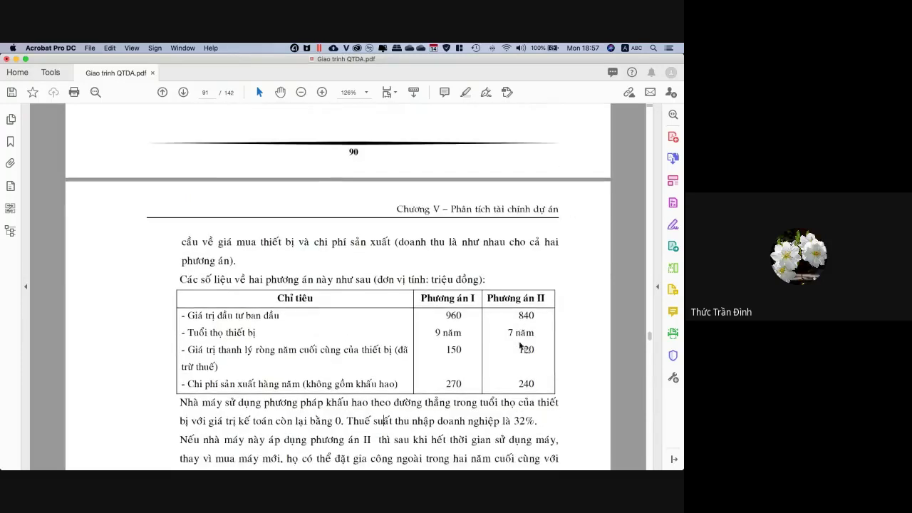
{"action": "key", "text": "super+Tab"}
{"action": "type", "text": "Bả"}
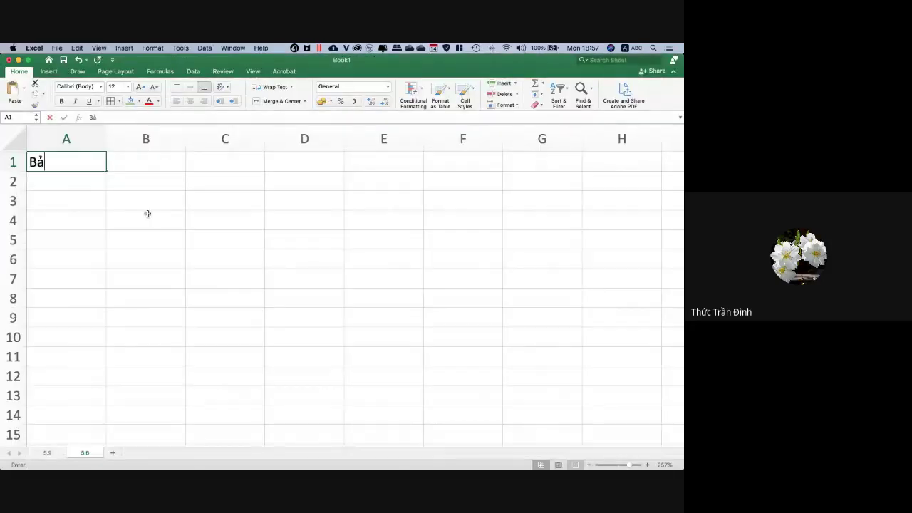
{"action": "type", "text": "ng khấu hao"}
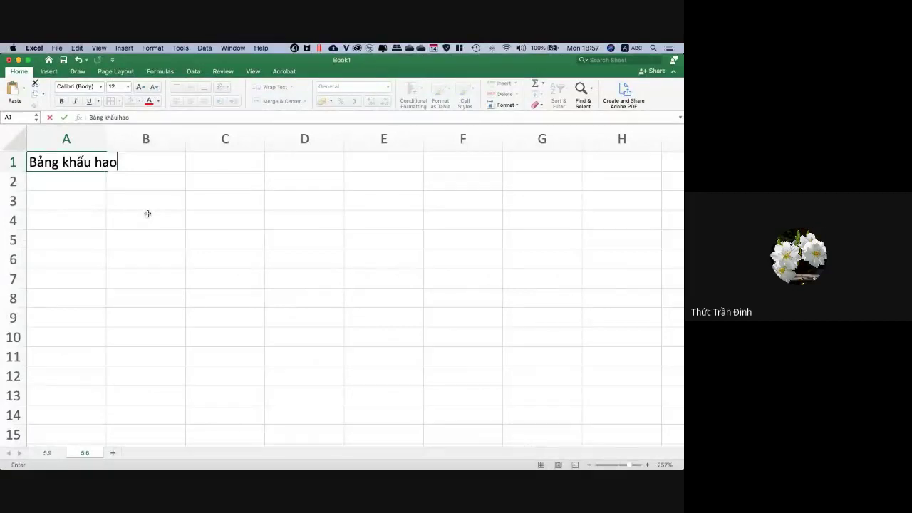
{"action": "key", "text": "Return"}
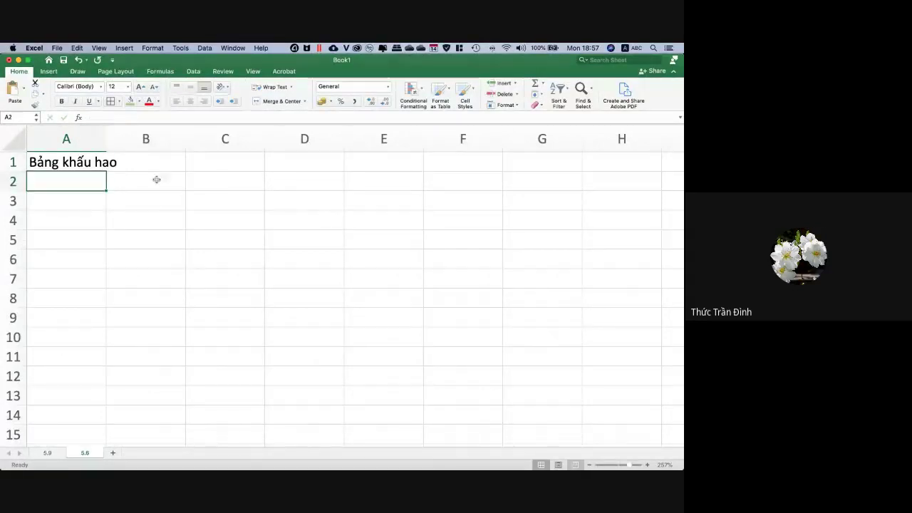
Switch to the textbook PDF in Acrobat and reread exercise 5.6's option table, equipment lives and straight-line depreciation conditions.
{"action": "key", "text": "super+Tab"}
{"action": "scroll", "coordinate": [447, 262], "scroll_direction": "down", "scroll_amount": 1}
{"action": "scroll", "coordinate": [447, 262], "scroll_direction": "up", "scroll_amount": 3}
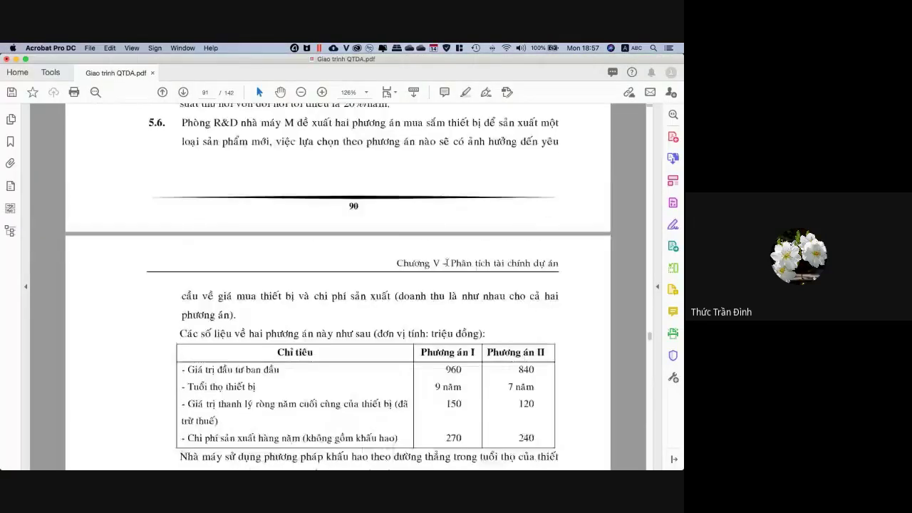
{"action": "scroll", "coordinate": [447, 262], "scroll_direction": "down", "scroll_amount": 5}
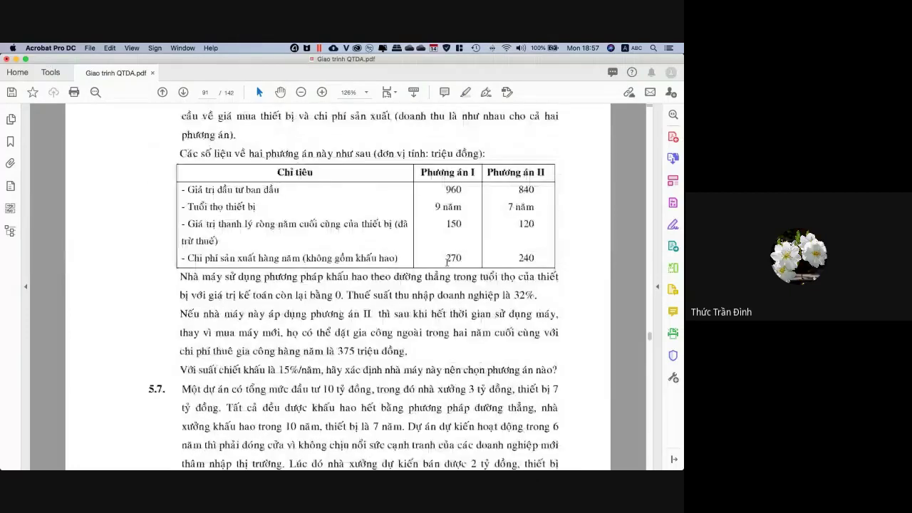
{"action": "scroll", "coordinate": [448, 263], "scroll_direction": "down", "scroll_amount": 1}
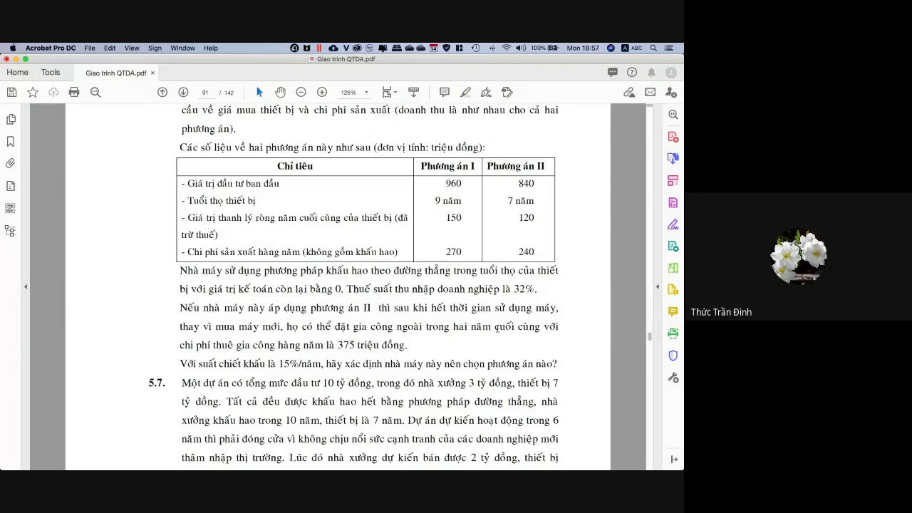
{"action": "scroll", "coordinate": [476, 271], "scroll_direction": "up", "scroll_amount": 5}
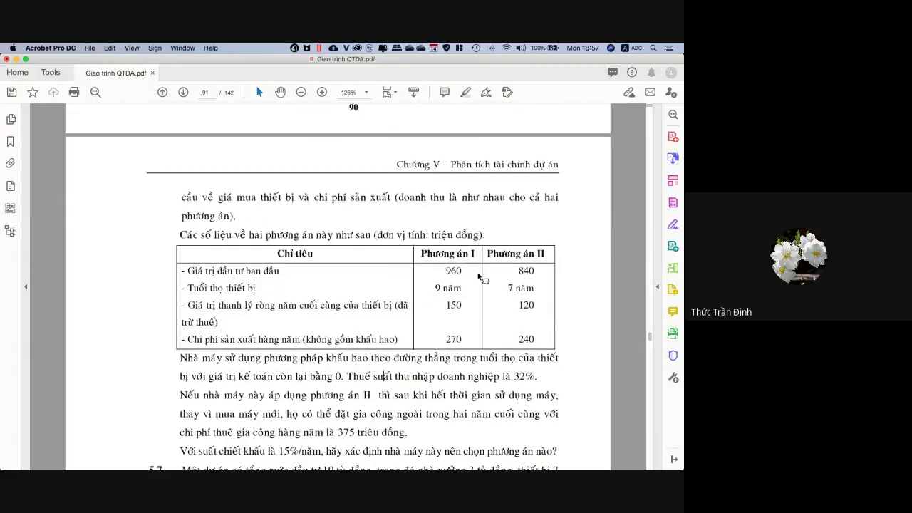
{"action": "scroll", "coordinate": [477, 271], "scroll_direction": "up", "scroll_amount": 2}
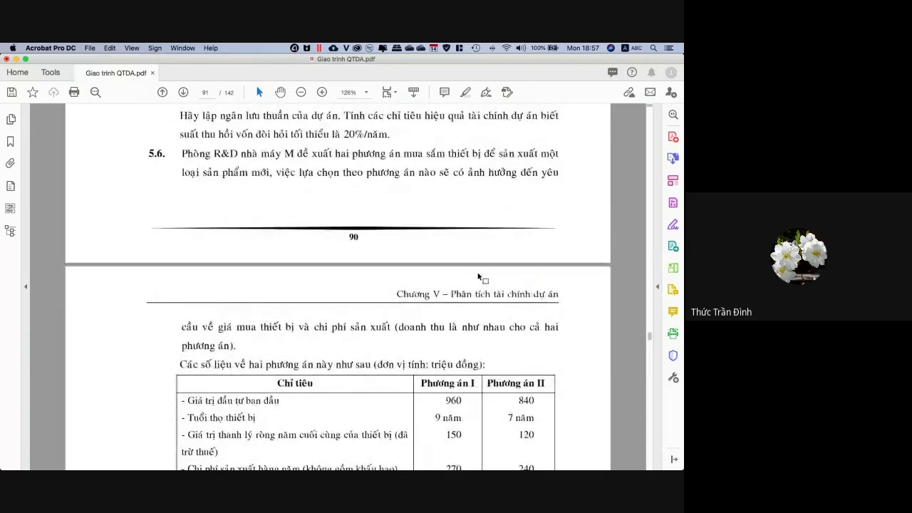
{"action": "scroll", "coordinate": [477, 273], "scroll_direction": "down", "scroll_amount": 1}
{"action": "scroll", "coordinate": [477, 272], "scroll_direction": "down", "scroll_amount": 5}
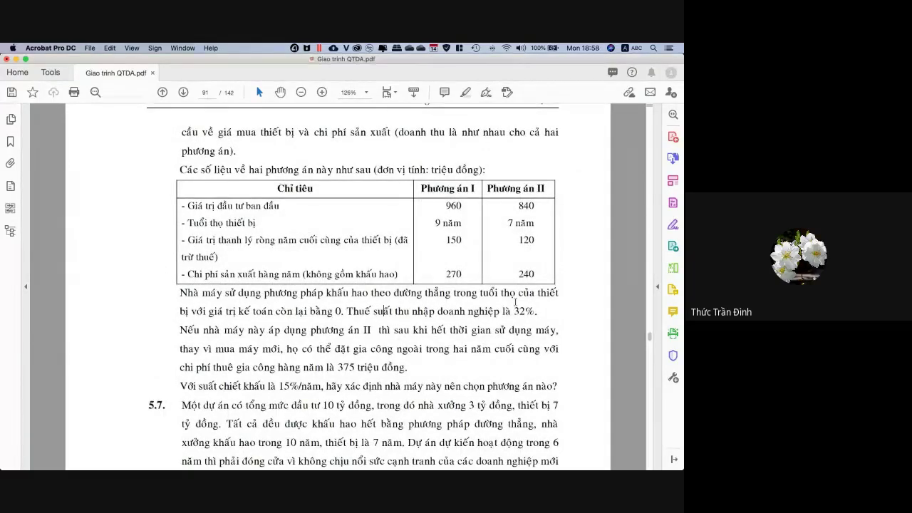
Switch back to Excel and fill the year header in row 2, with "Năm" in A2 and years 0 to 9 across B2:K2.
{"action": "key", "text": "super+Tab"}
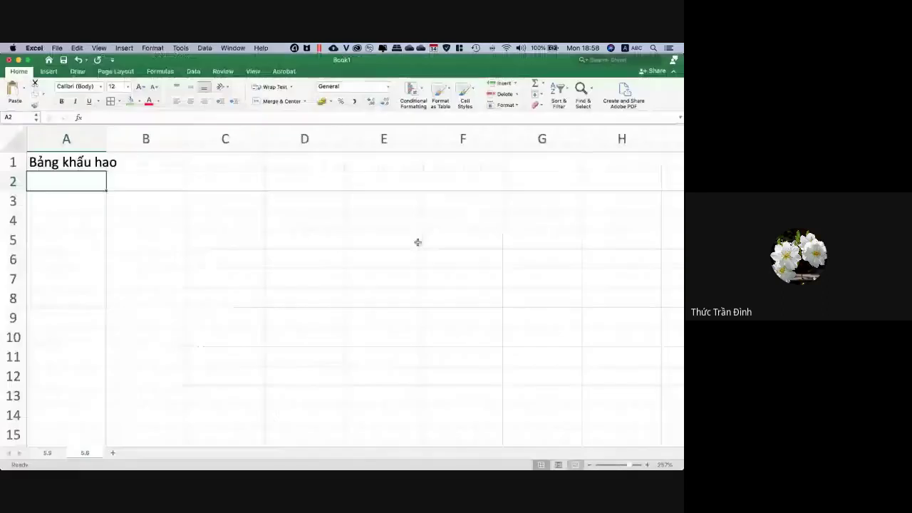
{"action": "type", "text": "Năm"}
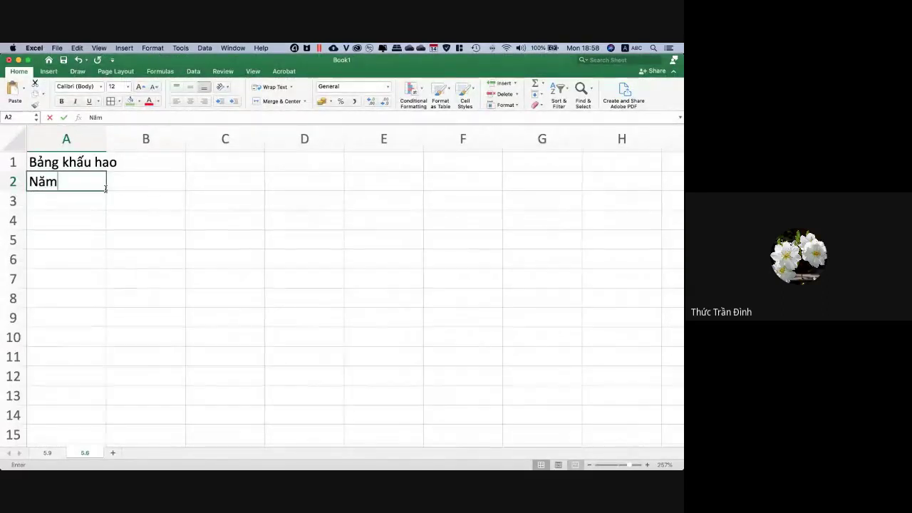
{"action": "key", "text": "Tab"}
{"action": "type", "text": "0"}
{"action": "key", "text": "Tab"}
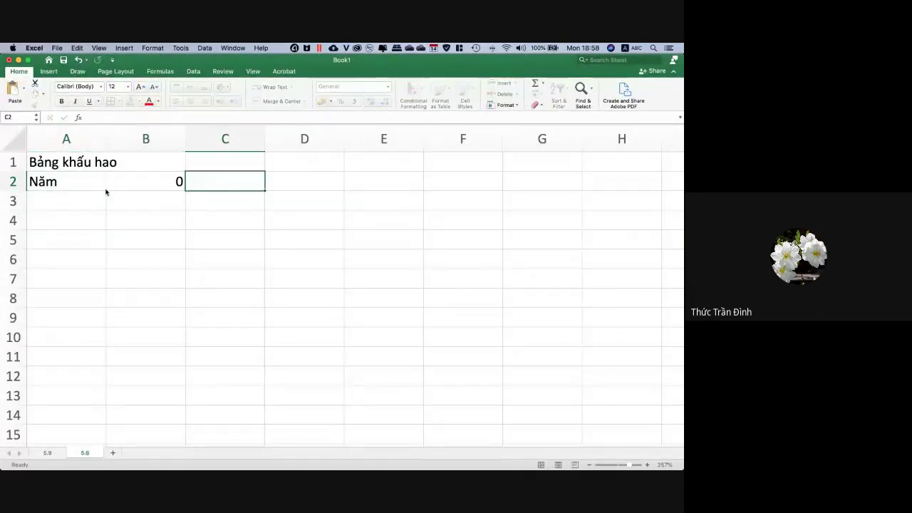
{"action": "type", "text": "1"}
{"action": "key", "text": "Tab"}
{"action": "type", "text": "2"}
{"action": "key", "text": "Tab"}
{"action": "type", "text": "3"}
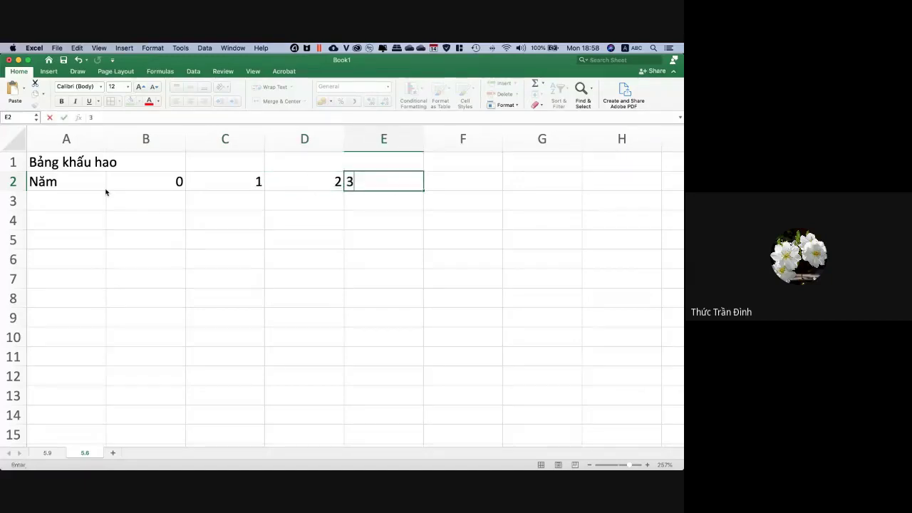
{"action": "key", "text": "Tab"}
{"action": "type", "text": "4"}
{"action": "key", "text": "Tab"}
{"action": "type", "text": "5"}
{"action": "key", "text": "Tab"}
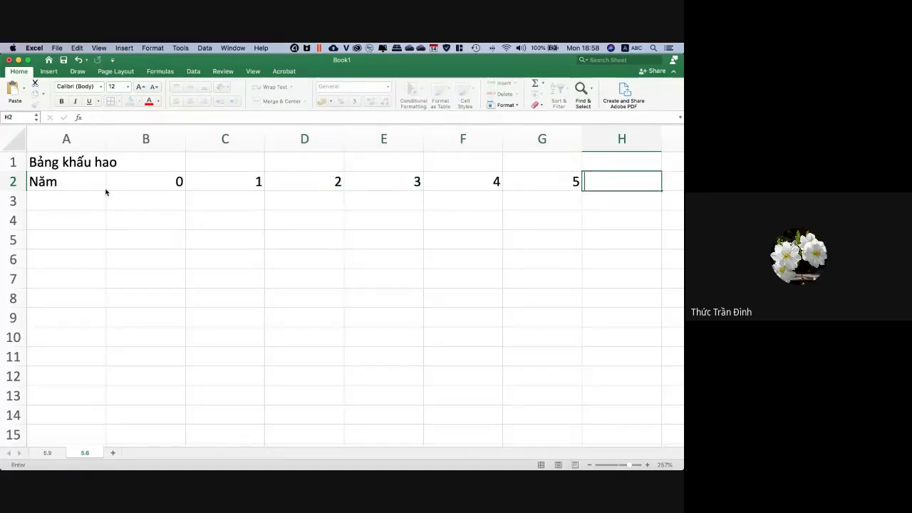
{"action": "type", "text": "6"}
{"action": "key", "text": "Tab"}
{"action": "type", "text": "7\t8"}
{"action": "key", "text": "Tab"}
{"action": "type", "text": "9"}
{"action": "key", "text": "Tab"}
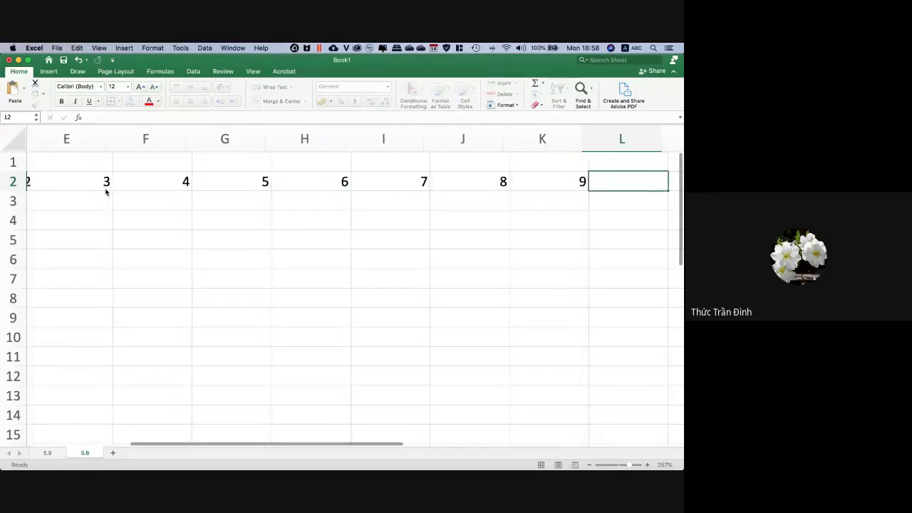
{"action": "scroll", "coordinate": [158, 251], "scroll_direction": "down", "scroll_amount": 5}
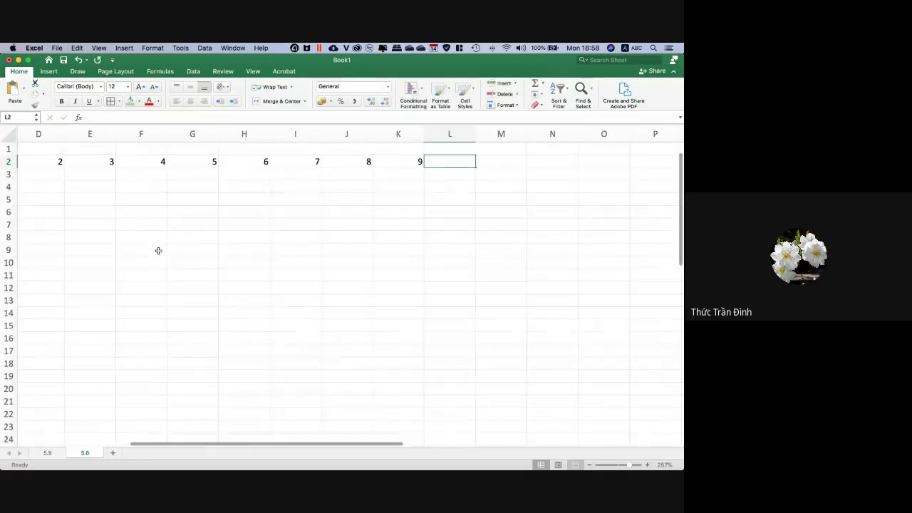
{"action": "scroll", "coordinate": [158, 251], "scroll_direction": "left", "scroll_amount": 3}
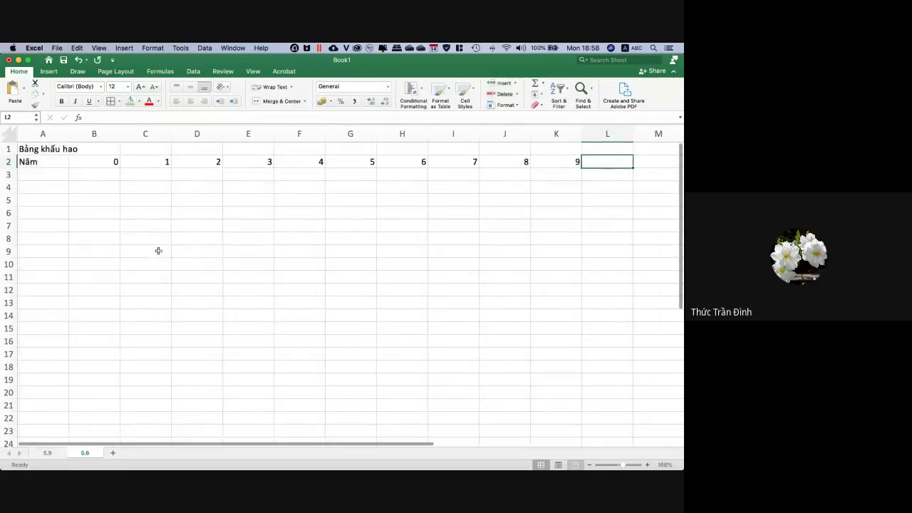
Enter the row label "Khấu hao máy I" in A3.
{"action": "left_click", "coordinate": [158, 251]}
{"action": "left_click", "coordinate": [45, 177]}
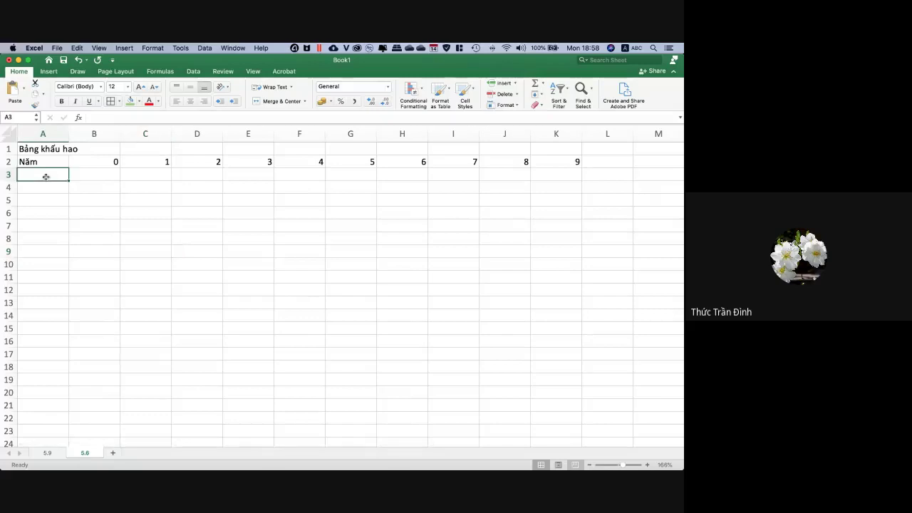
{"action": "type", "text": "Khấu hao"}
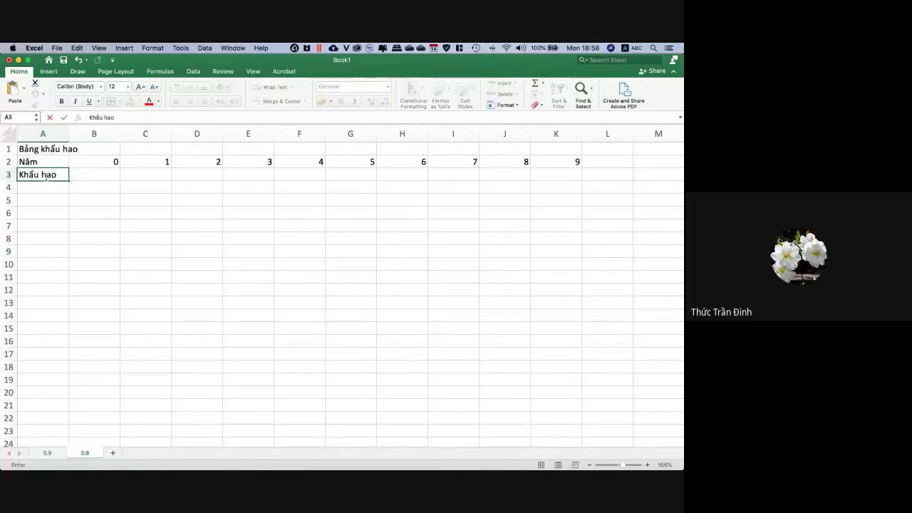
{"action": "key", "text": "super+Tab"}
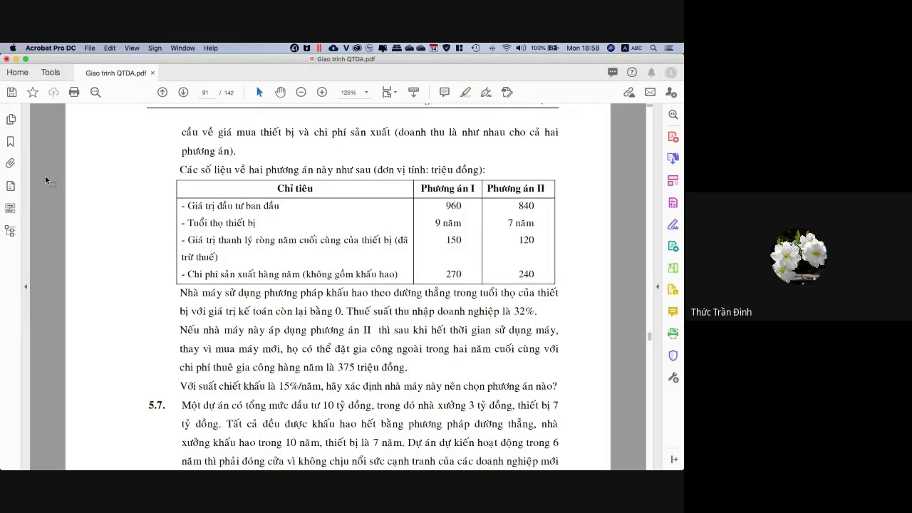
{"action": "key", "text": "super+Tab"}
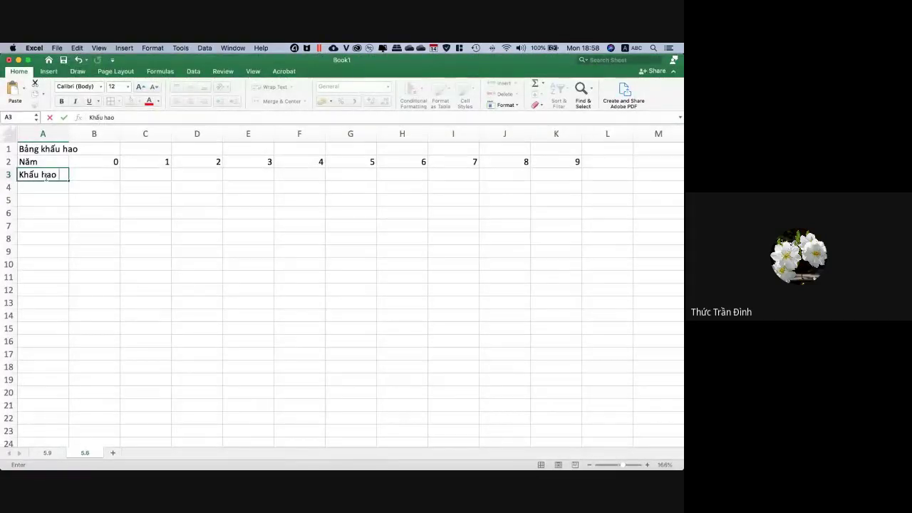
{"action": "type", "text": "PA"}
{"action": "key", "text": "BackSpace"}
{"action": "key", "text": "BackSpace"}
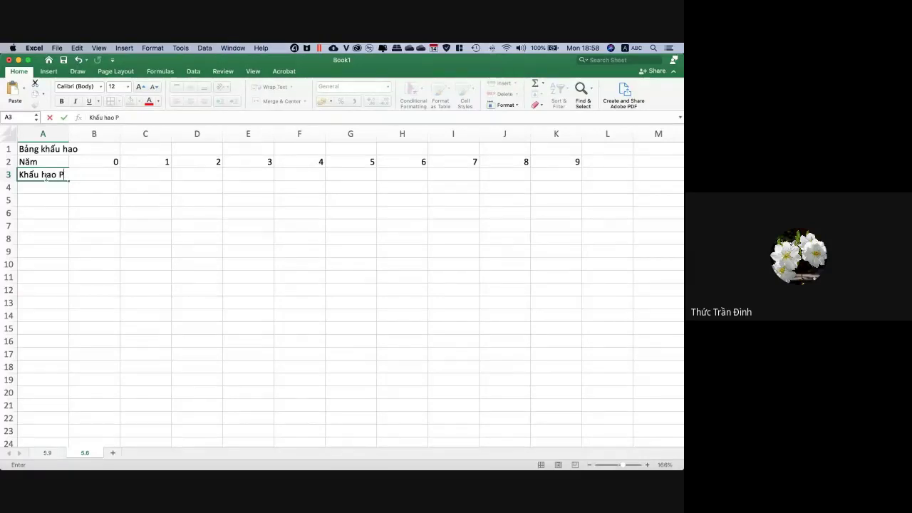
{"action": "type", "text": "máy "}
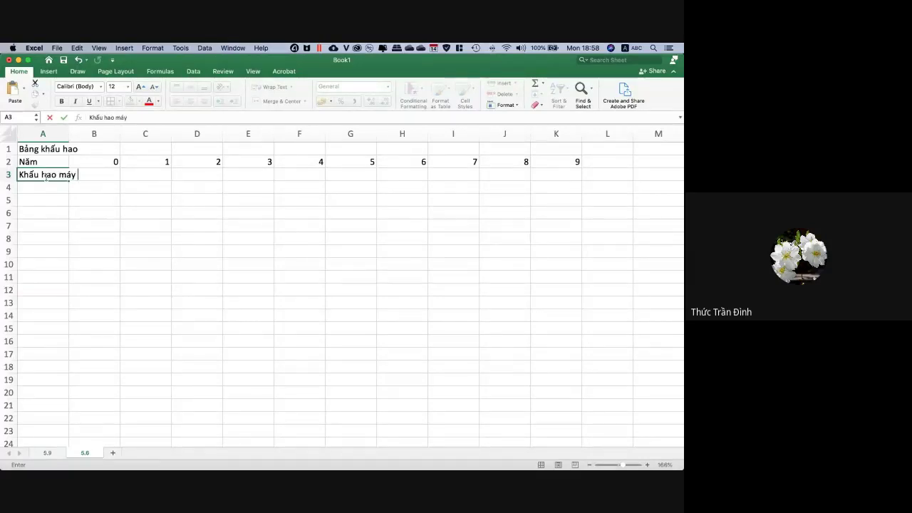
{"action": "type", "text": "I"}
{"action": "key", "text": "Return"}
Enter the row labels "Khấu hao máy II" in A4 and "Delta khấu hao" in A5.
{"action": "type", "text": "Kha"}
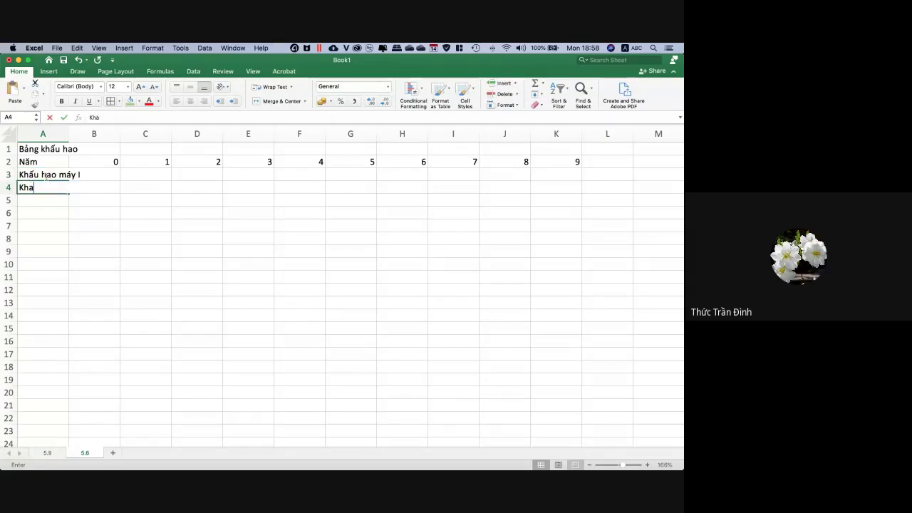
{"action": "type", "text": "ấu "}
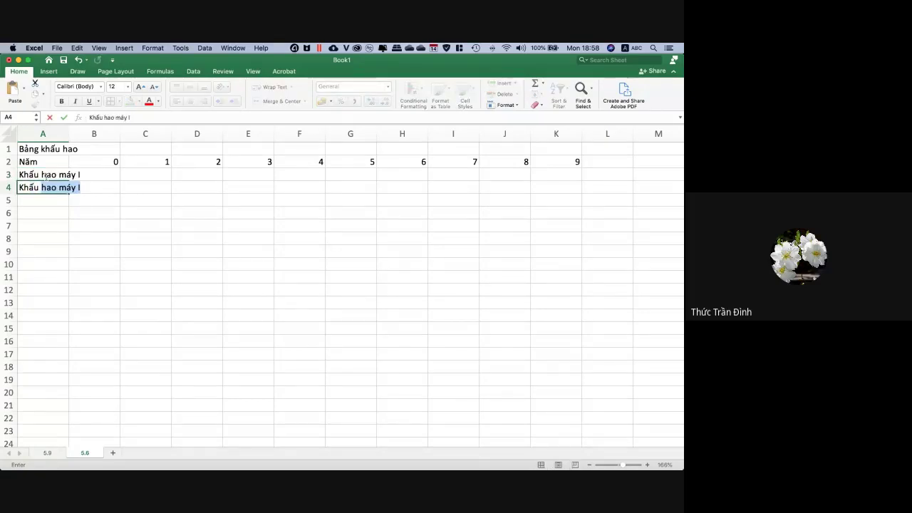
{"action": "type", "text": "hao máy I"}
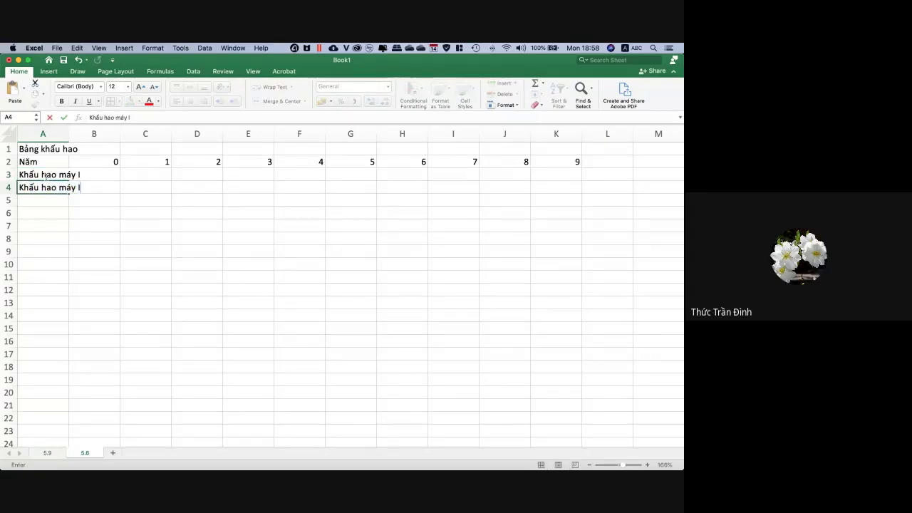
{"action": "type", "text": "I"}
{"action": "key", "text": "Return"}
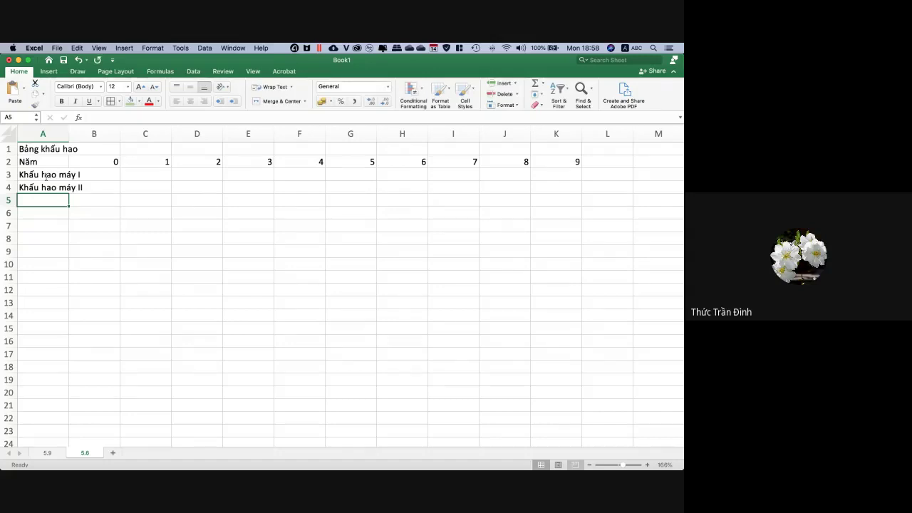
{"action": "type", "text": "De"}
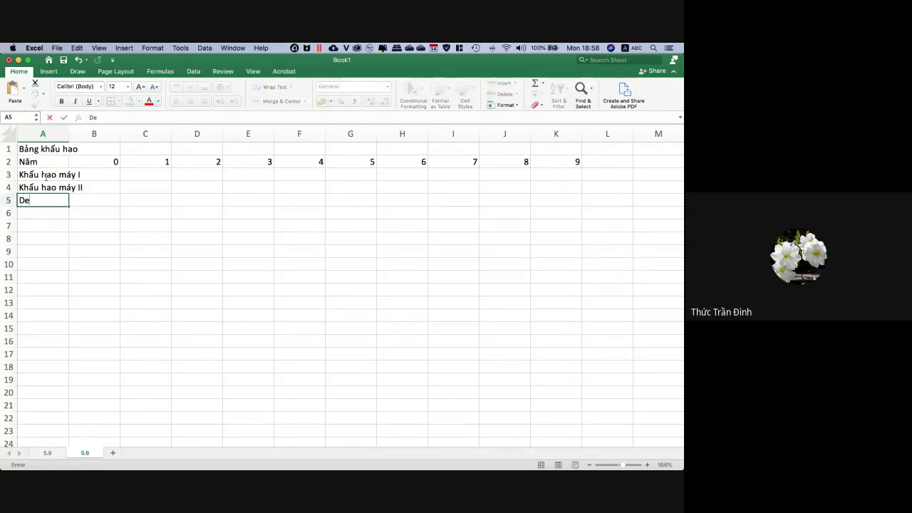
{"action": "type", "text": "lta khấu hao"}
{"action": "key", "text": "Return"}
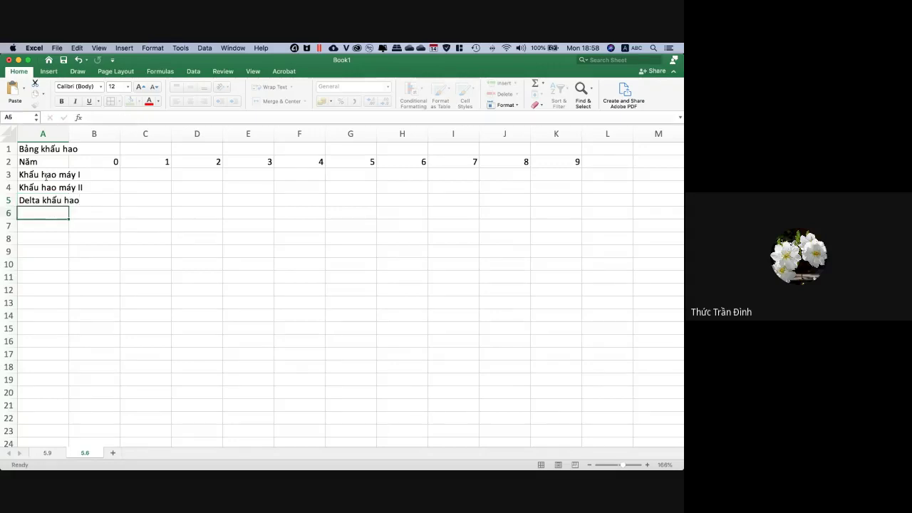
Widen column A to fit its labels and apply all borders to the depreciation table A2:K5.
{"action": "left_click", "coordinate": [44, 135]}
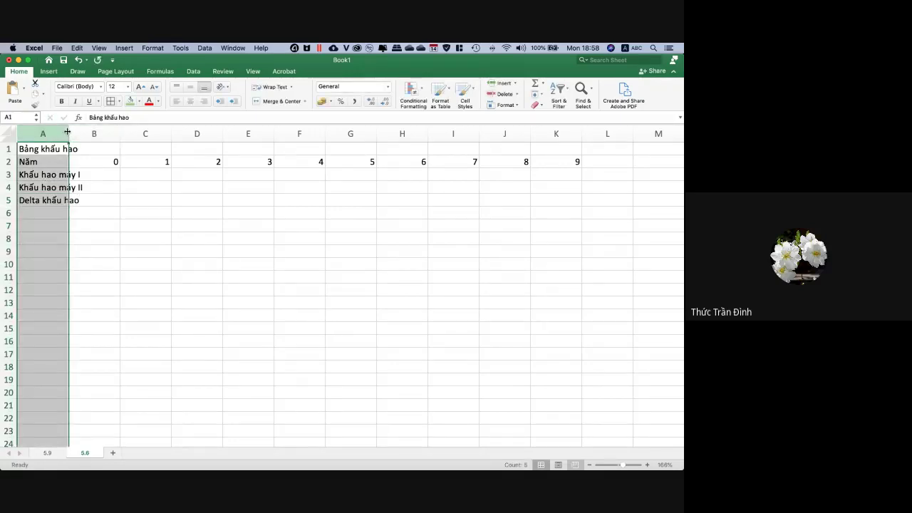
{"action": "left_click_drag", "start_coordinate": [68, 134], "coordinate": [85, 133]}
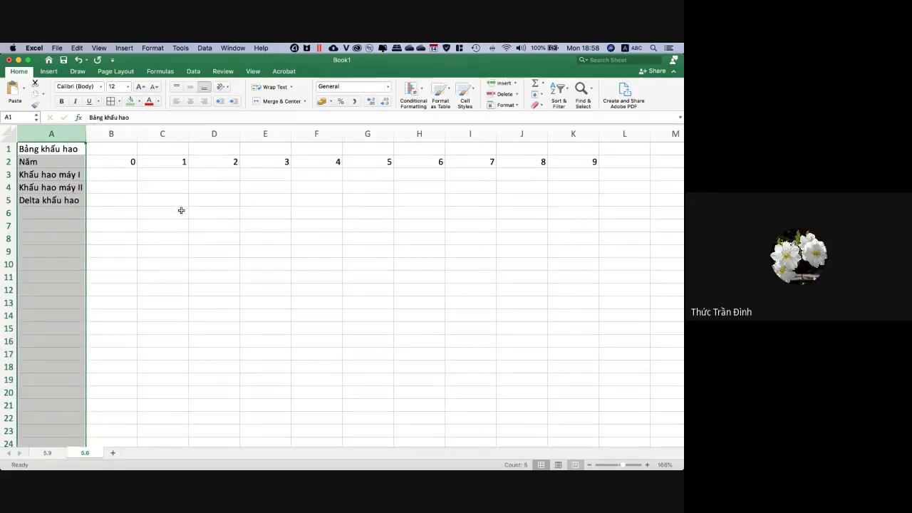
{"action": "left_click", "coordinate": [179, 210]}
{"action": "left_click_drag", "start_coordinate": [62, 162], "coordinate": [585, 198]}
{"action": "left_click", "coordinate": [113, 102]}
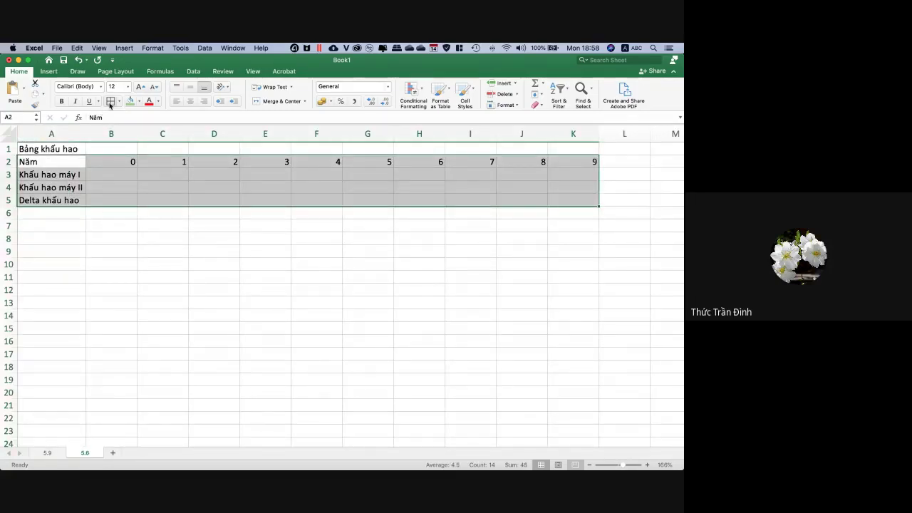
Consult option I's investment and equipment life in the Acrobat exercise text and enter =960/9 in C3 of the Excel sheet as machine I's year 1 depreciation.
{"action": "left_click", "coordinate": [173, 175]}
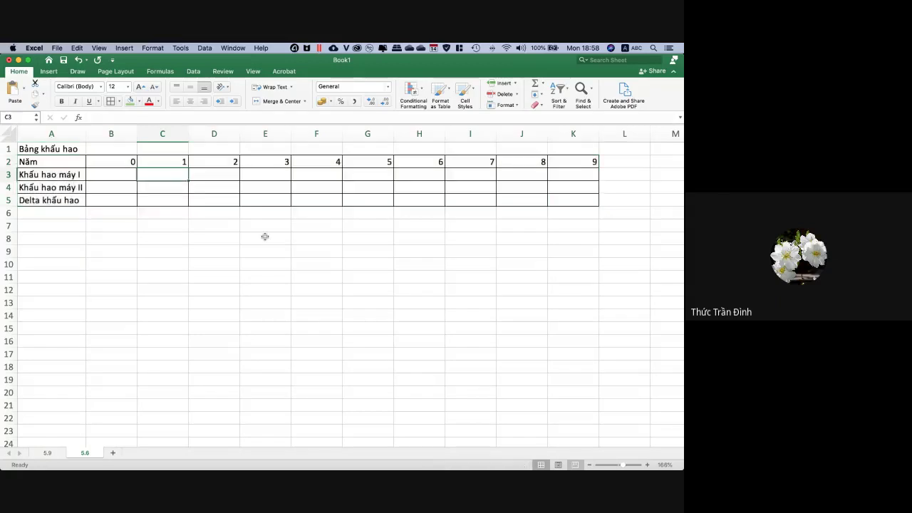
{"action": "key", "text": "super+Tab"}
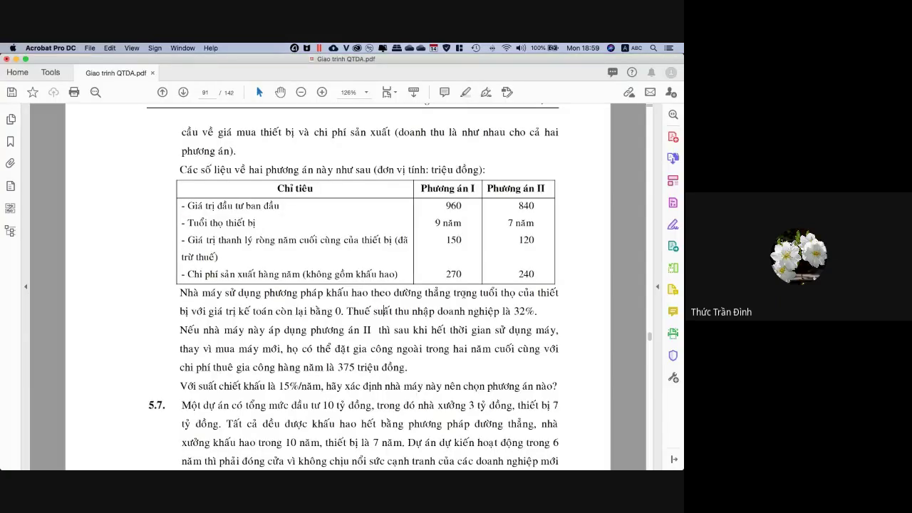
{"action": "scroll", "coordinate": [386, 311], "scroll_direction": "down", "scroll_amount": 1}
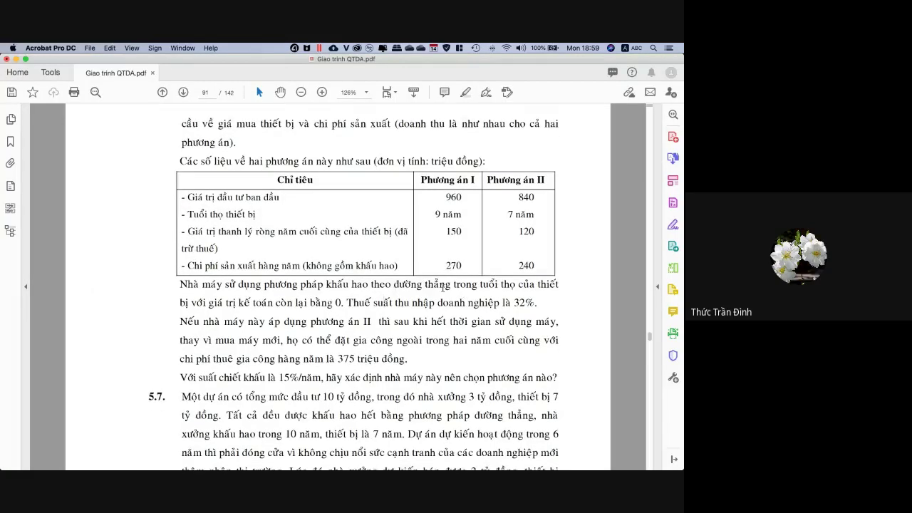
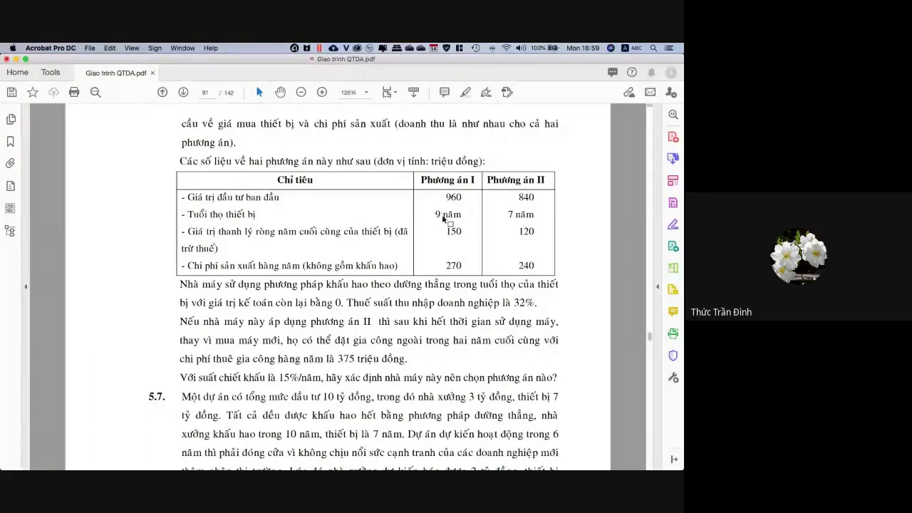
{"action": "key", "text": "super+Tab"}
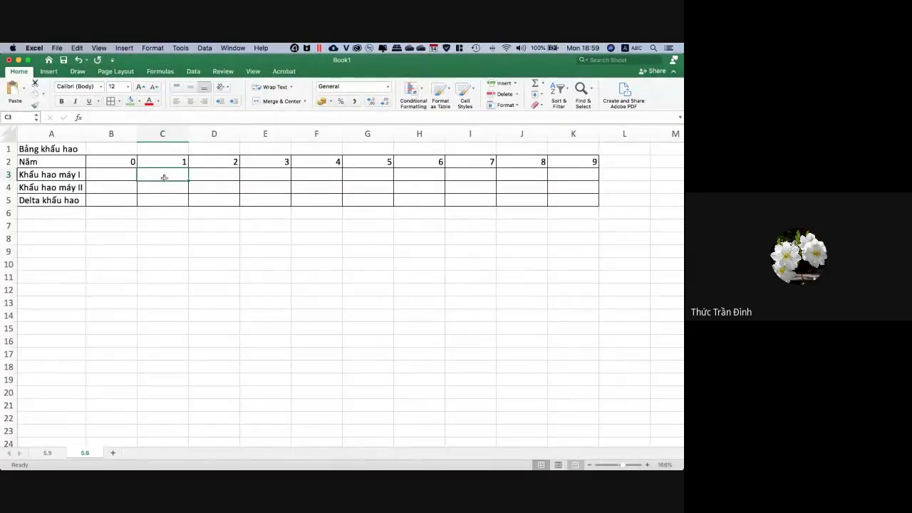
{"action": "type", "text": "="}
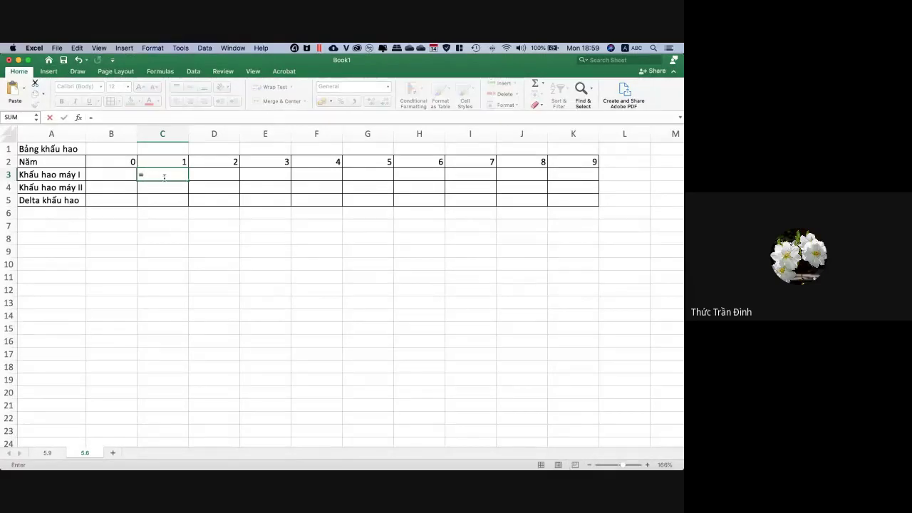
{"action": "type", "text": "960"}
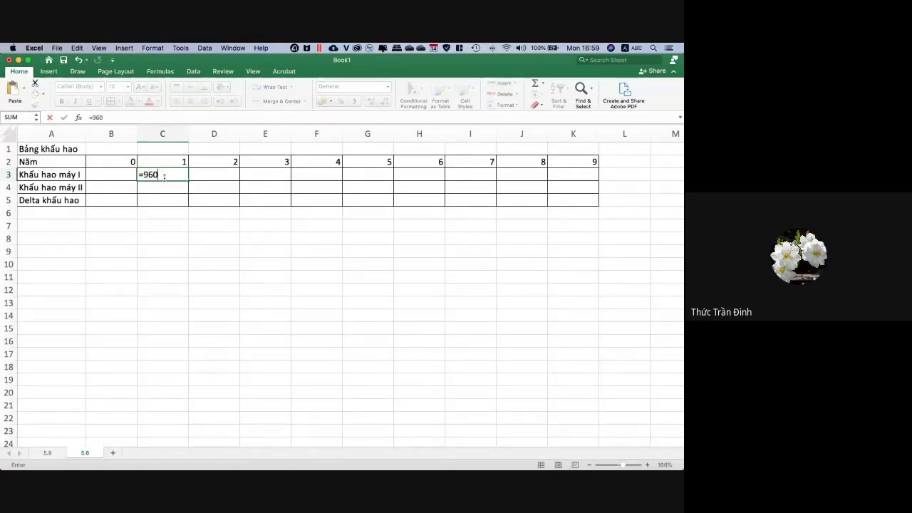
{"action": "type", "text": "/9"}
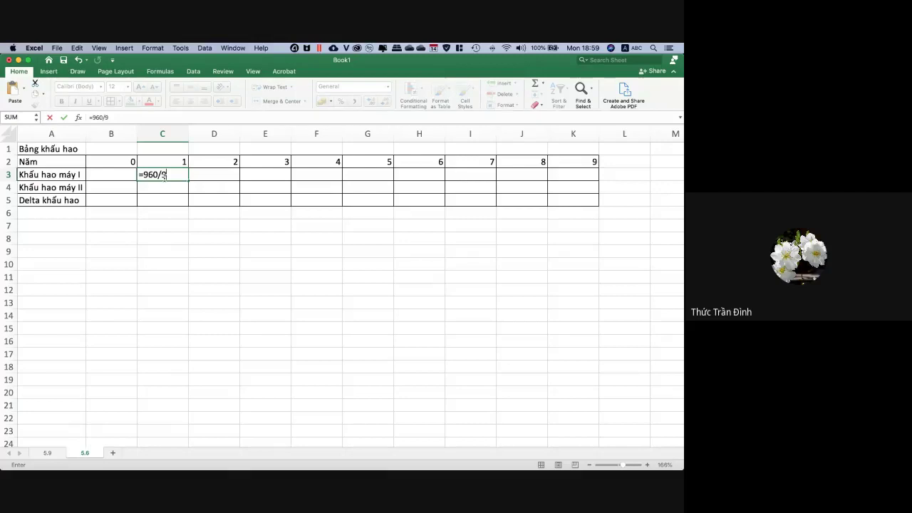
{"action": "key", "text": "Return"}
{"action": "left_click", "coordinate": [173, 175]}
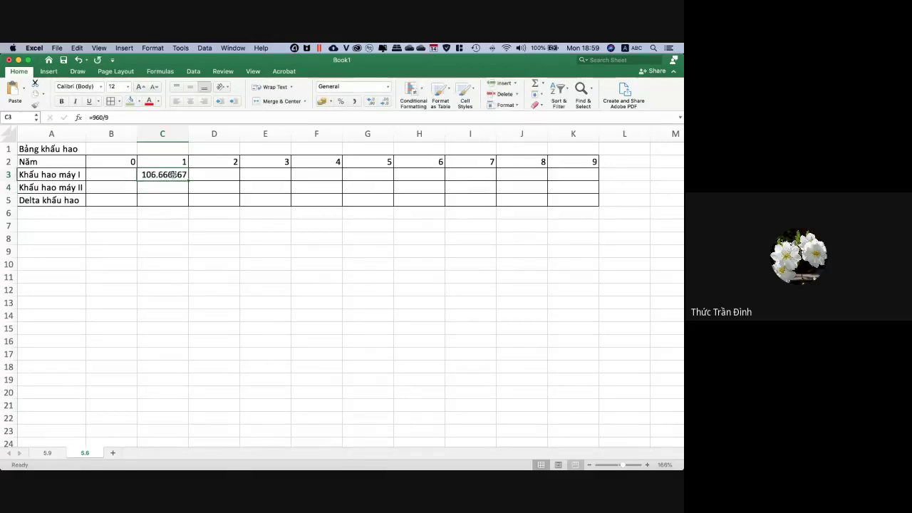
Fill the Khấu hao máy I formula from year 1 across to year 9.
{"action": "left_click_drag", "start_coordinate": [188, 181], "coordinate": [587, 168]}
{"action": "left_click", "coordinate": [614, 236]}
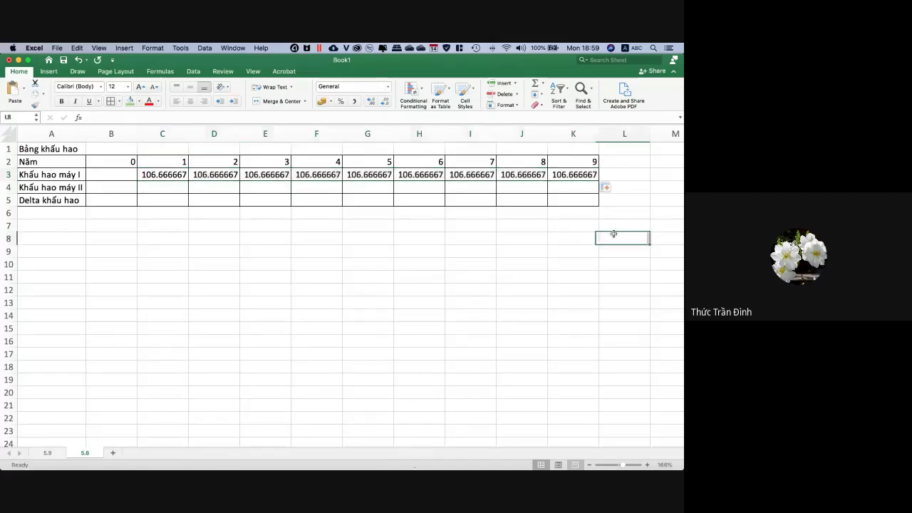
Add a "Tổng khấu hao" heading in L2 and total machine I's depreciation below it with a SUM of C3:K3.
{"action": "left_click", "coordinate": [623, 162]}
{"action": "type", "text": "Tổng"}
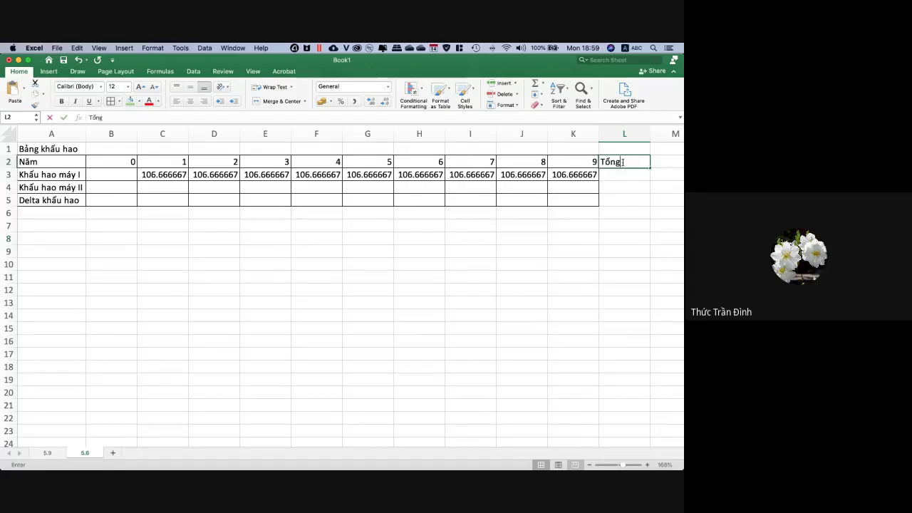
{"action": "type", "text": " khấu hao"}
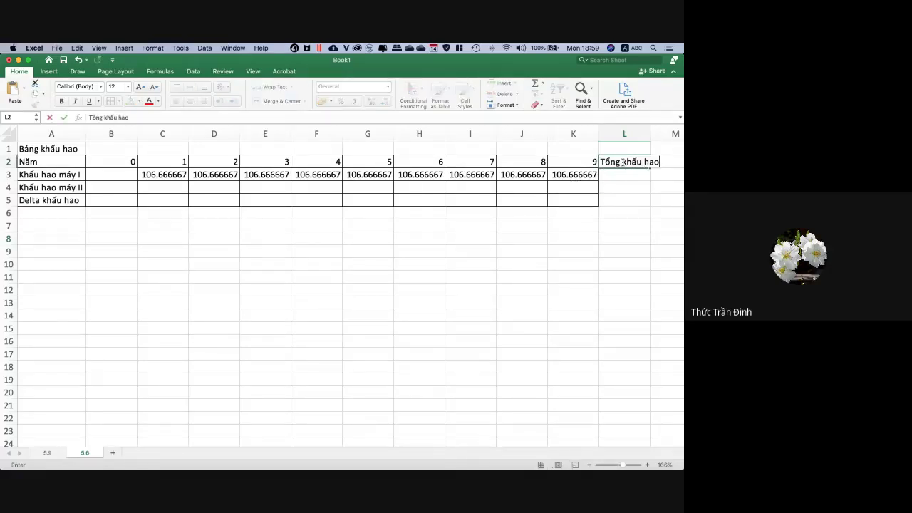
{"action": "key", "text": "Return"}
{"action": "type", "text": "=s"}
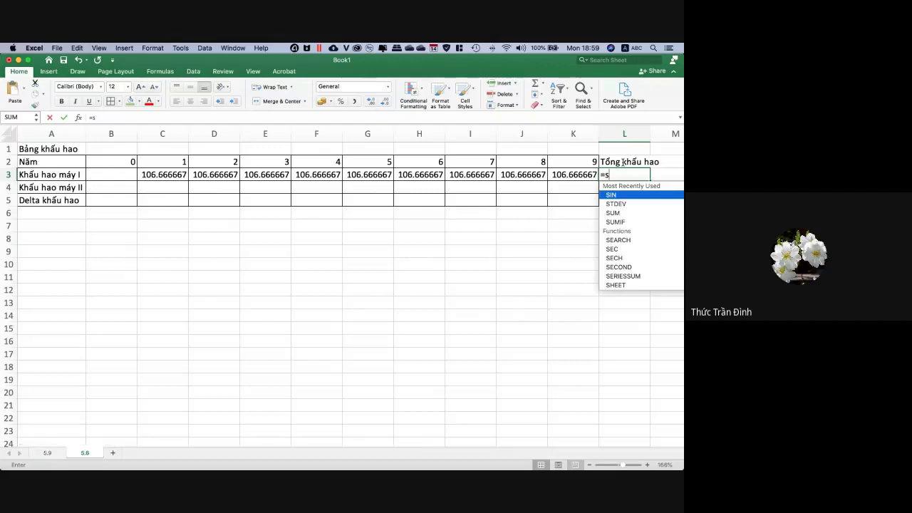
{"action": "type", "text": "um("}
{"action": "left_click_drag", "start_coordinate": [152, 171], "coordinate": [594, 179]}
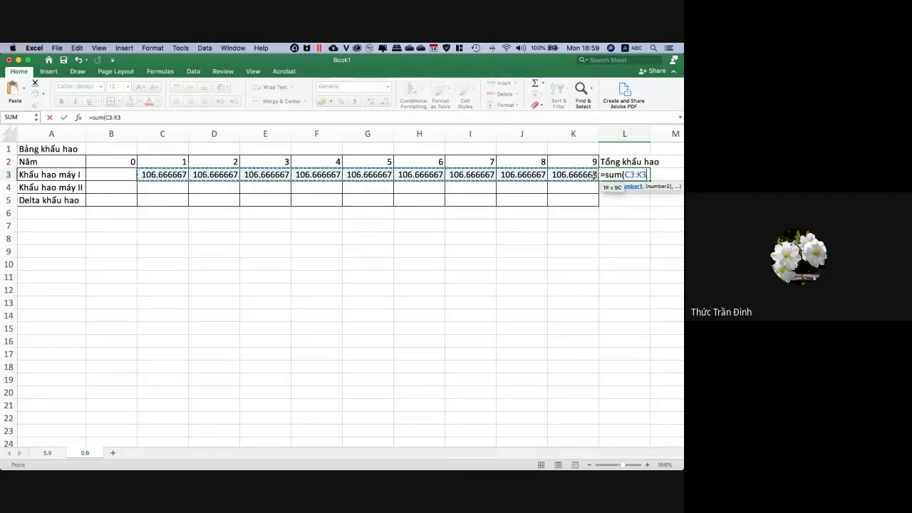
{"action": "key", "text": "Return"}
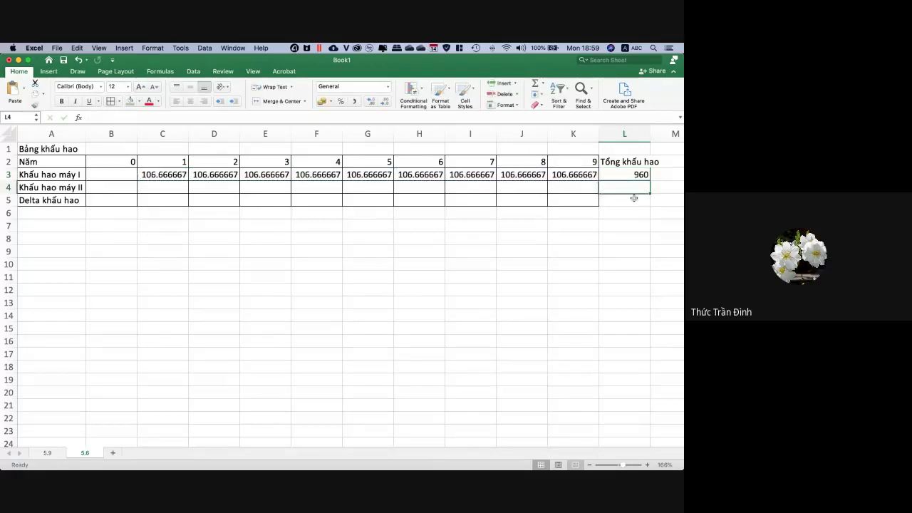
Widen the Tổng khấu hao column and add a "Còn lại" heading in M2 with 0 for machine I.
{"action": "scroll", "coordinate": [632, 207], "scroll_direction": "right", "scroll_amount": 2}
{"action": "left_click_drag", "start_coordinate": [595, 133], "coordinate": [609, 133]}
{"action": "left_click", "coordinate": [628, 162]}
{"action": "type", "text": "C"}
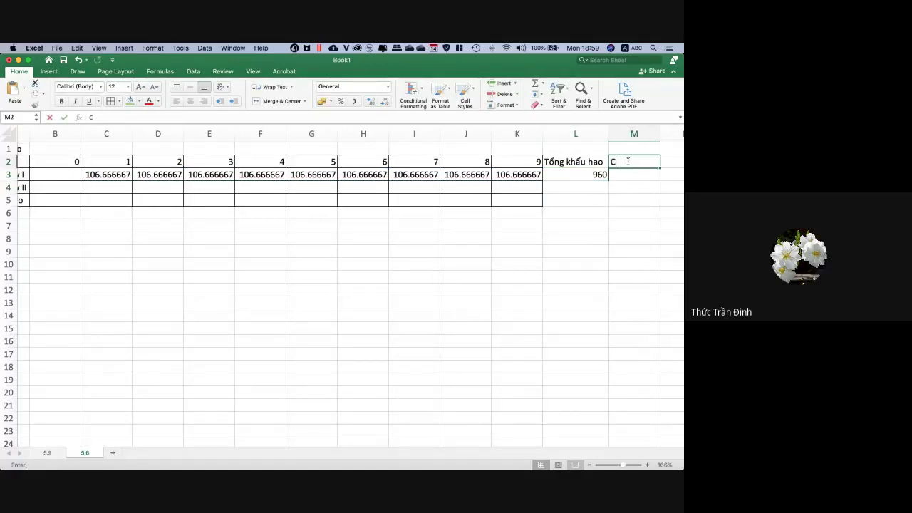
{"action": "type", "text": "òn lại"}
{"action": "key", "text": "Return"}
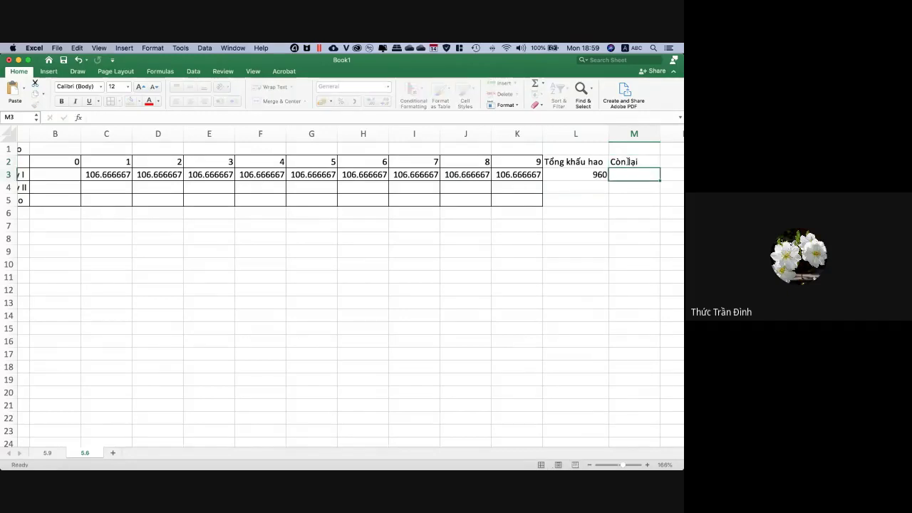
{"action": "type", "text": "0"}
{"action": "key", "text": "Return"}
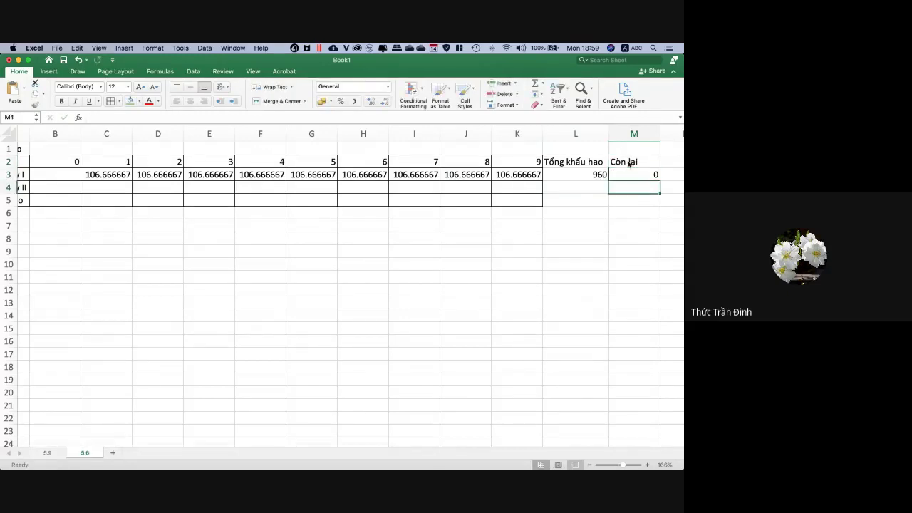
Check the exercise data in the Acrobat PDF, then add a "Thanh lý" heading in N2 of the Excel sheet with 150 for machine I.
{"action": "key", "text": "super+Tab"}
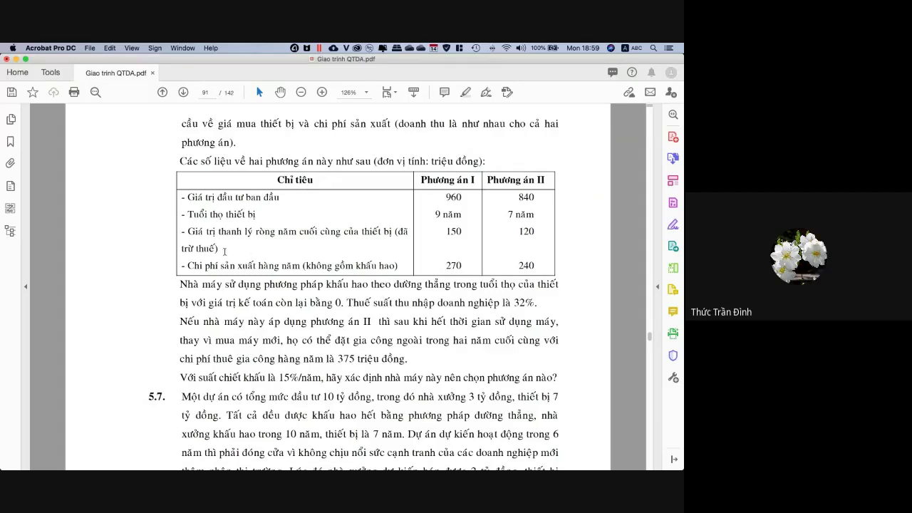
{"action": "key", "text": "super+Tab"}
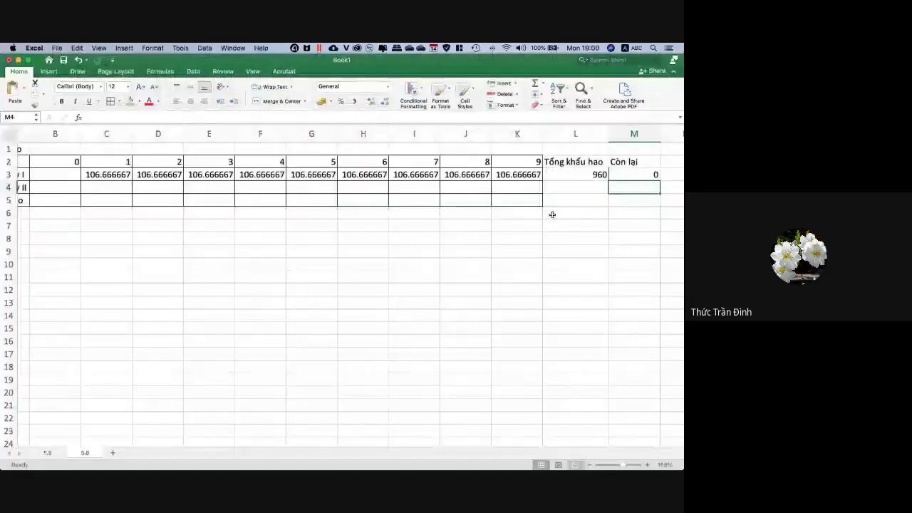
{"action": "scroll", "coordinate": [605, 224], "scroll_direction": "right", "scroll_amount": 1}
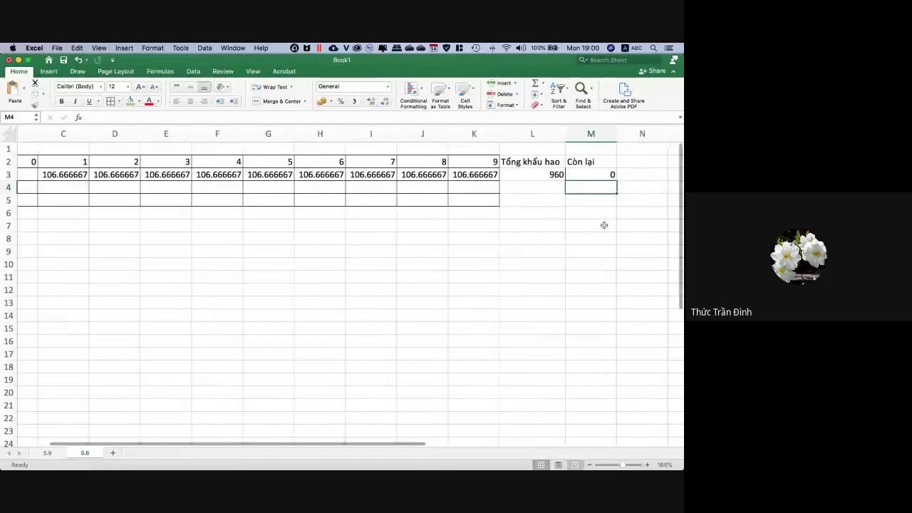
{"action": "left_click", "coordinate": [650, 160]}
{"action": "type", "text": "Thanh l"}
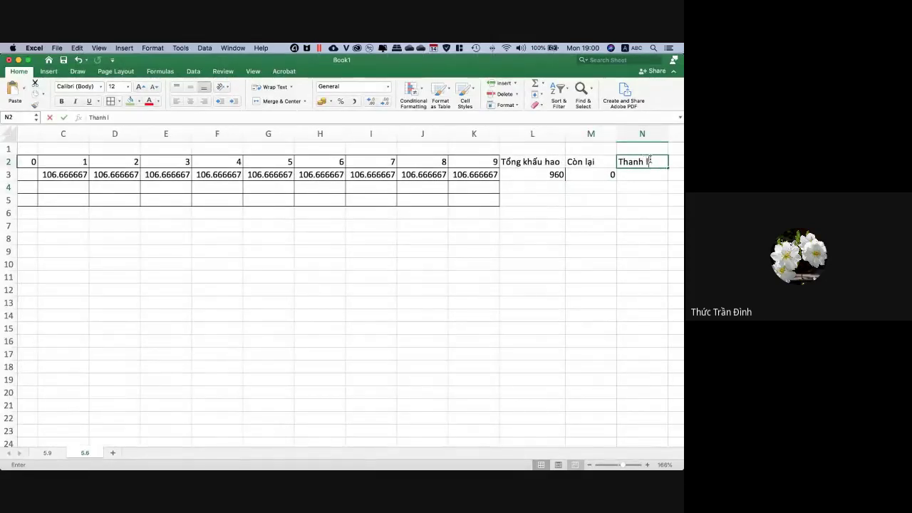
{"action": "type", "text": "ý"}
{"action": "key", "text": "Return"}
{"action": "type", "text": "15"}
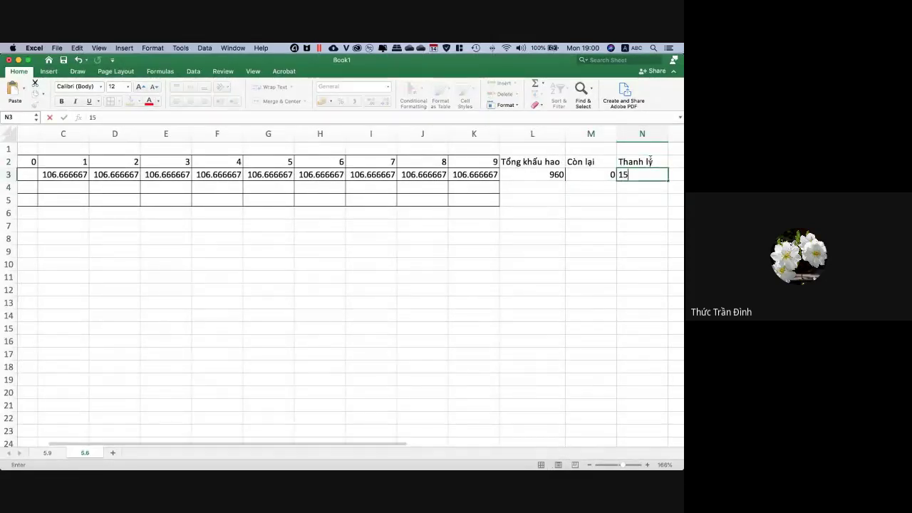
{"action": "type", "text": "0"}
{"action": "key", "text": "Return"}
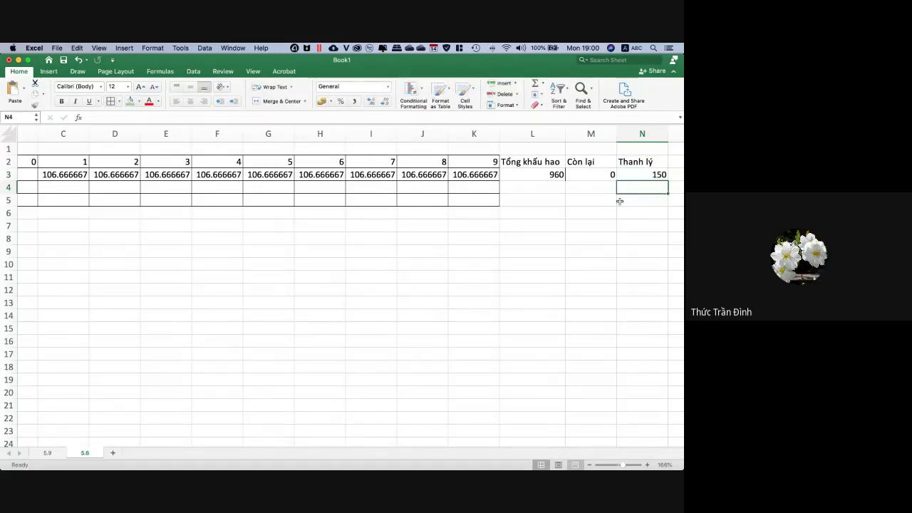
Format the machine I depreciation values in C3:K3 to show two decimal places.
{"action": "key", "text": "super+Tab"}
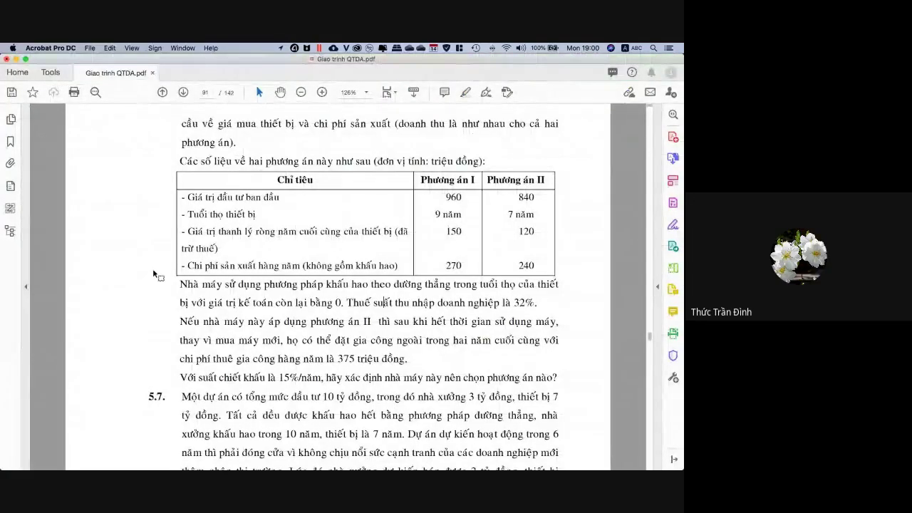
{"action": "key", "text": "super+Tab"}
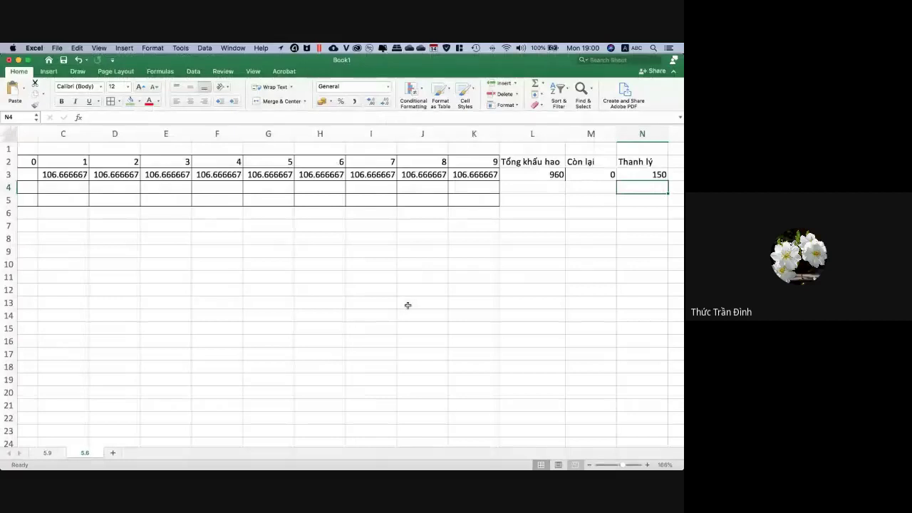
{"action": "scroll", "coordinate": [407, 305], "scroll_direction": "left", "scroll_amount": 3}
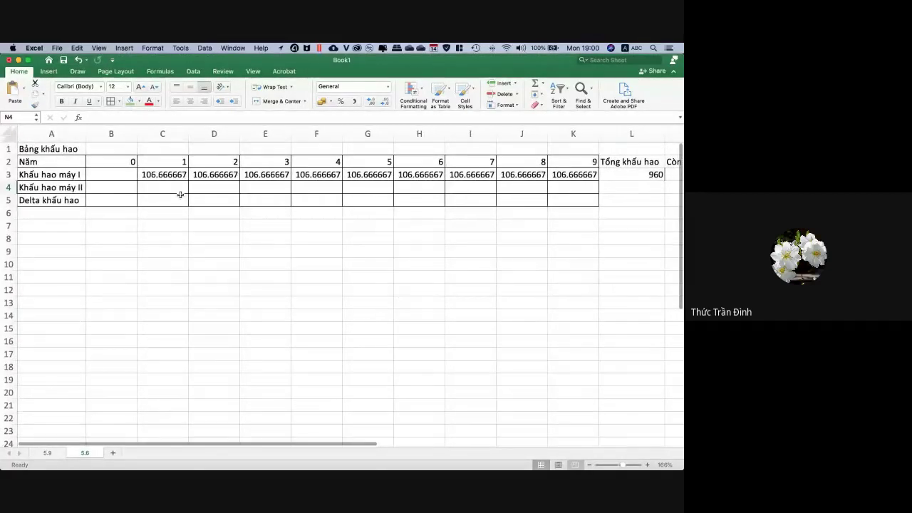
{"action": "left_click", "coordinate": [175, 177]}
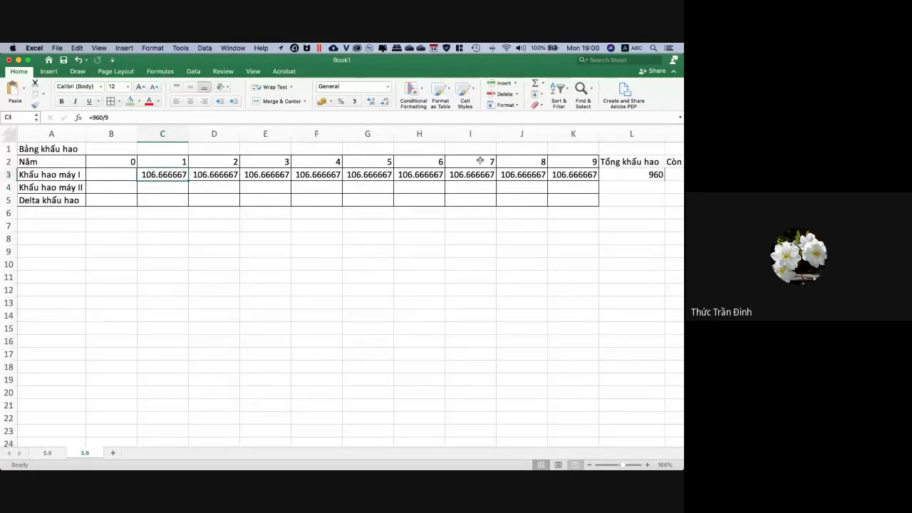
{"action": "left_click", "coordinate": [550, 174], "text": "shift"}
{"action": "left_click", "coordinate": [371, 102]}
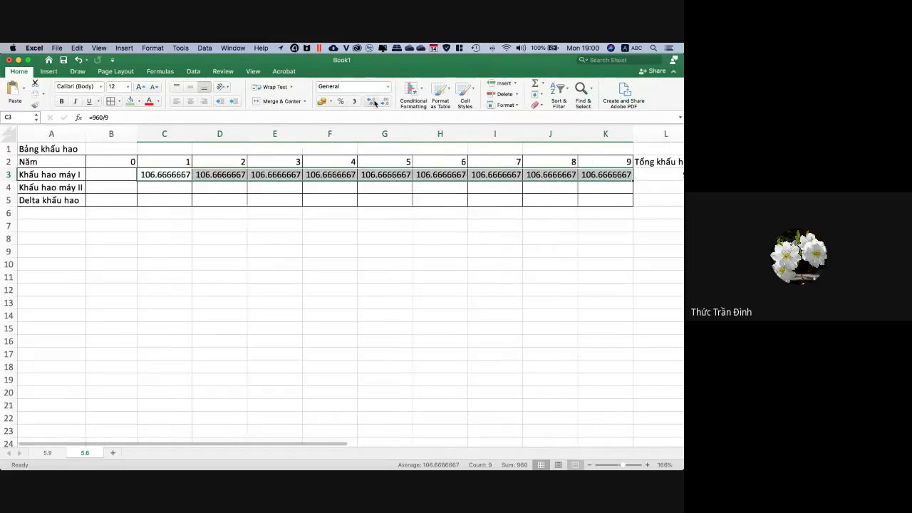
{"action": "left_click", "coordinate": [384, 103]}
{"action": "left_click", "coordinate": [385, 102]}
{"action": "left_click", "coordinate": [385, 102]}
{"action": "left_click", "coordinate": [385, 102]}
{"action": "left_click", "coordinate": [385, 103]}
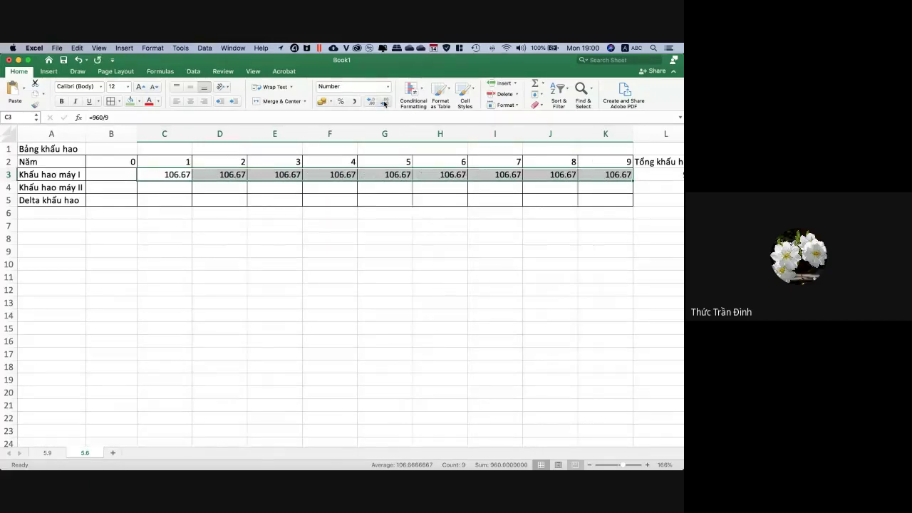
{"action": "left_click", "coordinate": [370, 302]}
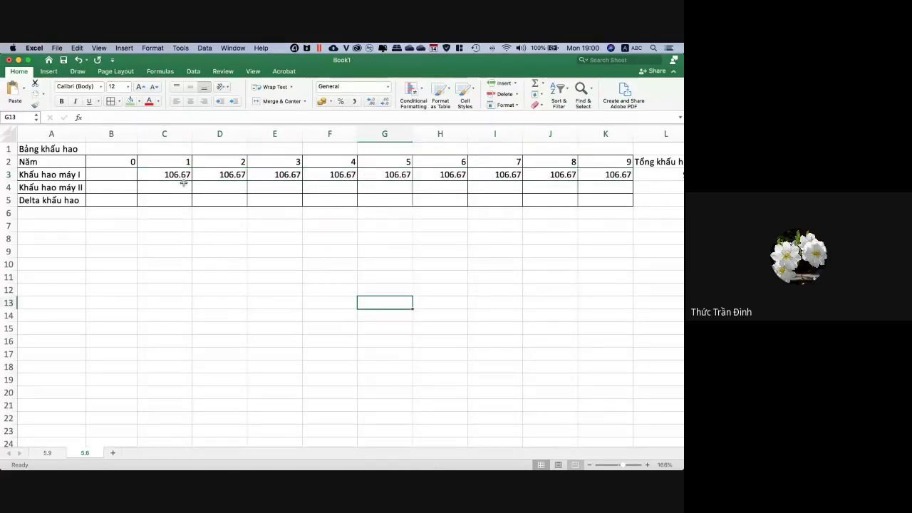
Check machine II's investment value in the Acrobat PDF and enter its year 1 depreciation as =840/7 in C4 of the Excel sheet.
{"action": "key", "text": "super+Tab"}
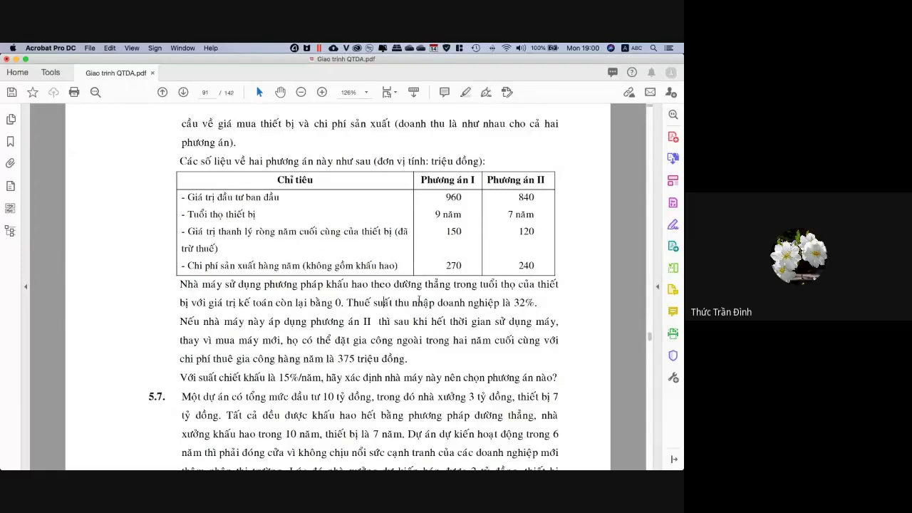
{"action": "key", "text": "super+Tab"}
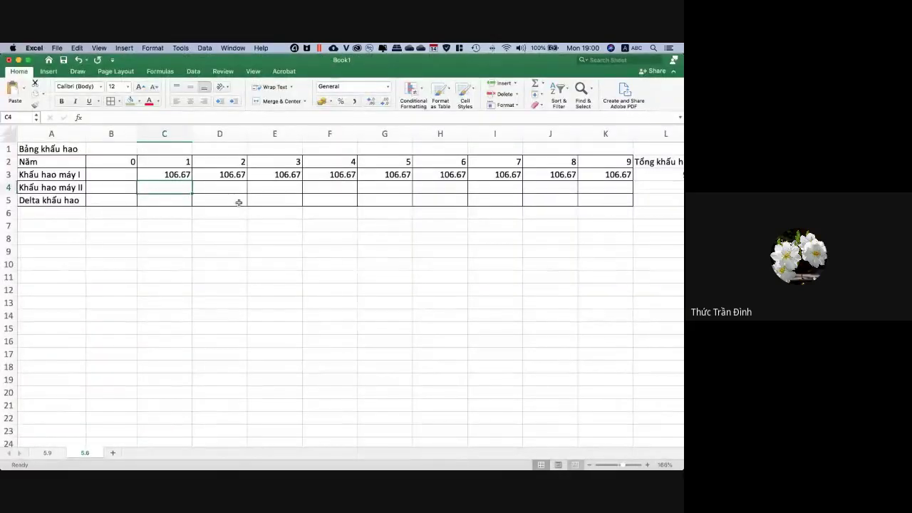
{"action": "type", "text": "="}
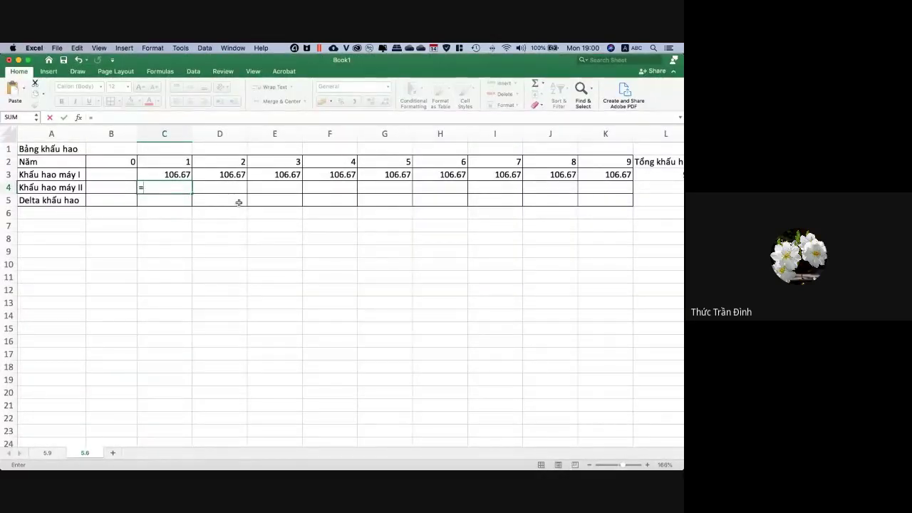
{"action": "type", "text": "860"}
{"action": "key", "text": "super+Tab"}
{"action": "key", "text": "super+Tab"}
{"action": "type", "text": "40/7"}
{"action": "key", "text": "Return"}
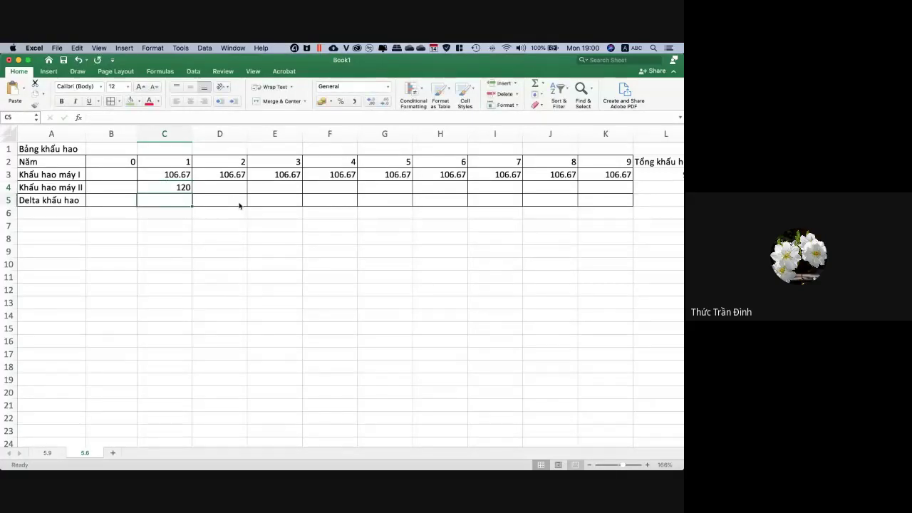
Fill the Khấu hao máy II formula from year 1 across to year 7.
{"action": "left_click", "coordinate": [189, 188]}
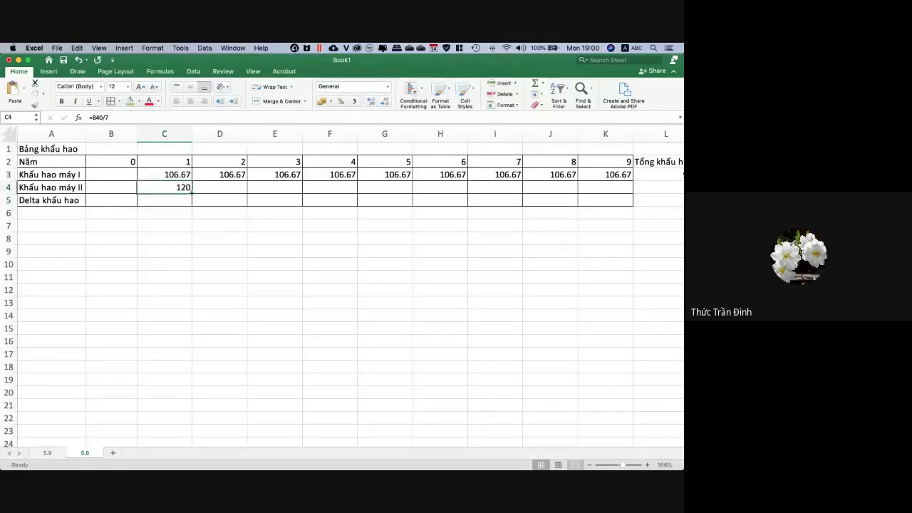
{"action": "left_click_drag", "start_coordinate": [191, 190], "coordinate": [499, 193]}
{"action": "left_click_drag", "start_coordinate": [546, 201], "coordinate": [502, 192]}
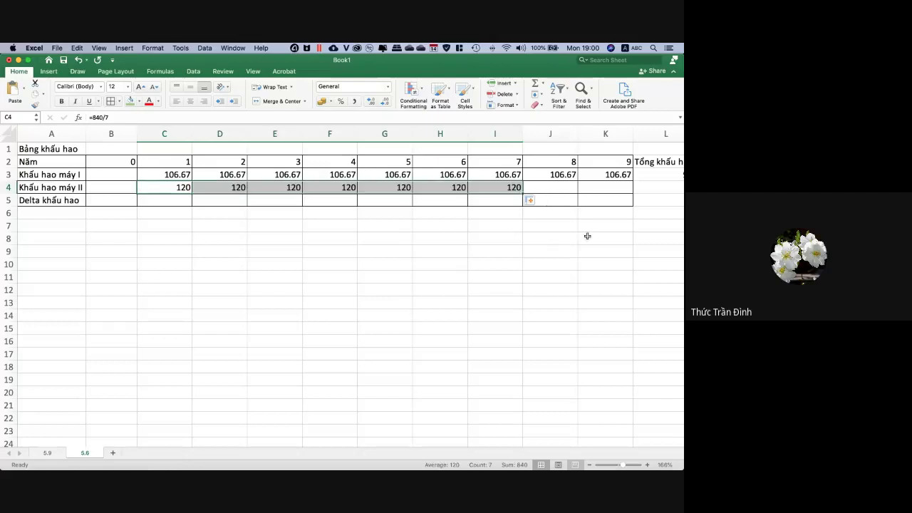
{"action": "left_click", "coordinate": [588, 237]}
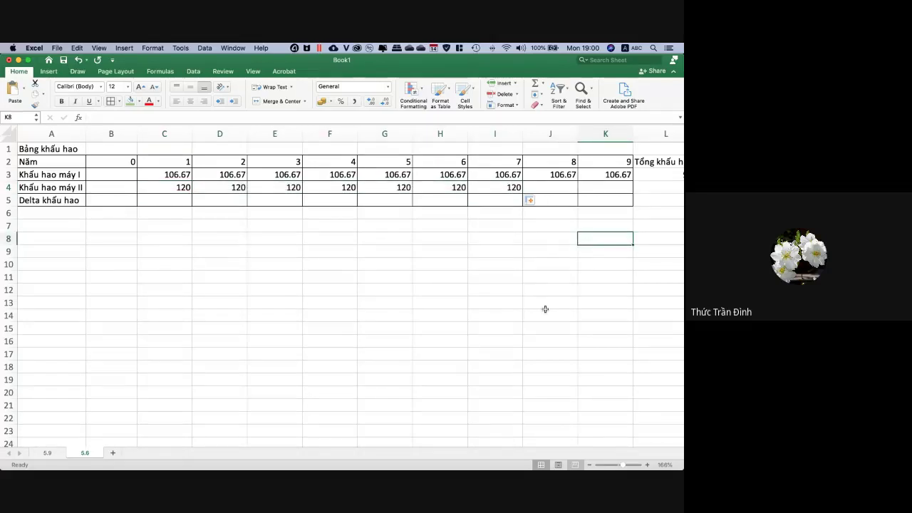
Compare the depreciation table in Excel with the equipment life and salvage data for both options in the Acrobat PDF.
{"action": "scroll", "coordinate": [545, 309], "scroll_direction": "right", "scroll_amount": 2}
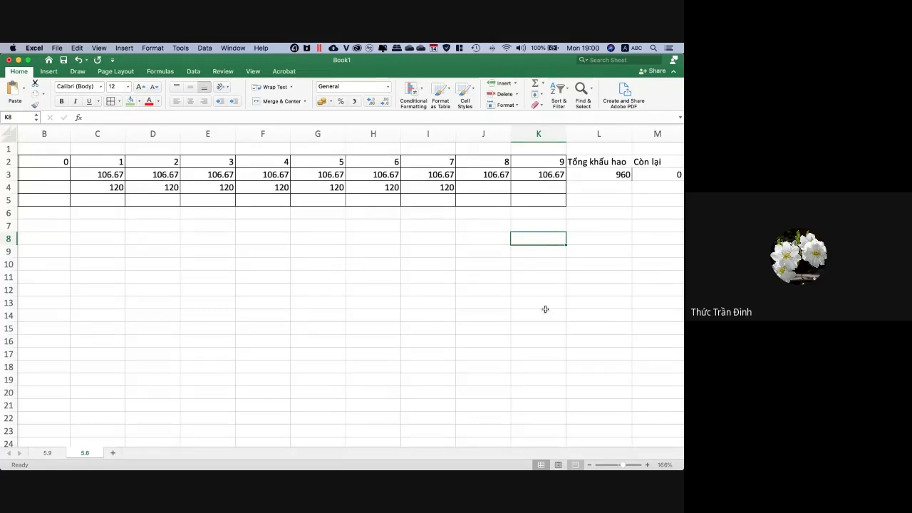
{"action": "scroll", "coordinate": [545, 309], "scroll_direction": "left", "scroll_amount": 1}
{"action": "key", "text": "super+Tab"}
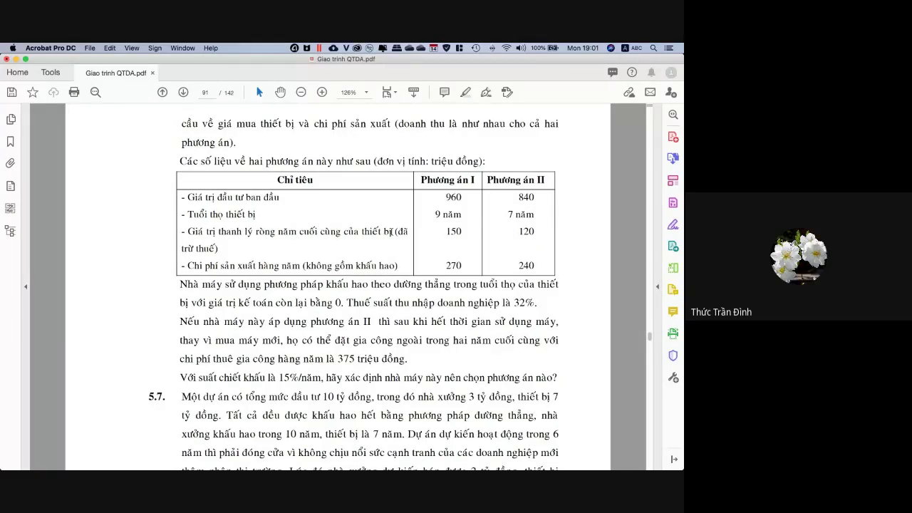
{"action": "key", "text": "super+Tab"}
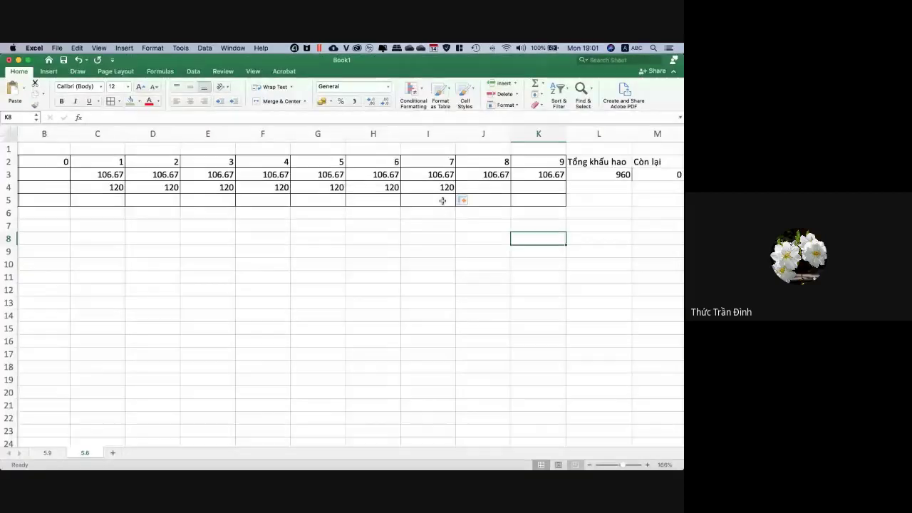
{"action": "scroll", "coordinate": [471, 228], "scroll_direction": "right", "scroll_amount": 3}
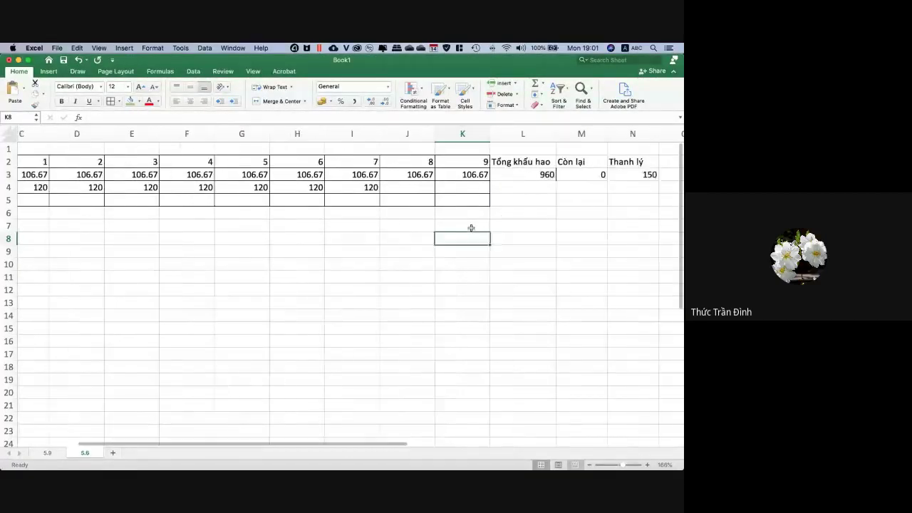
{"action": "scroll", "coordinate": [471, 228], "scroll_direction": "left", "scroll_amount": 2}
{"action": "key", "text": "super+Tab"}
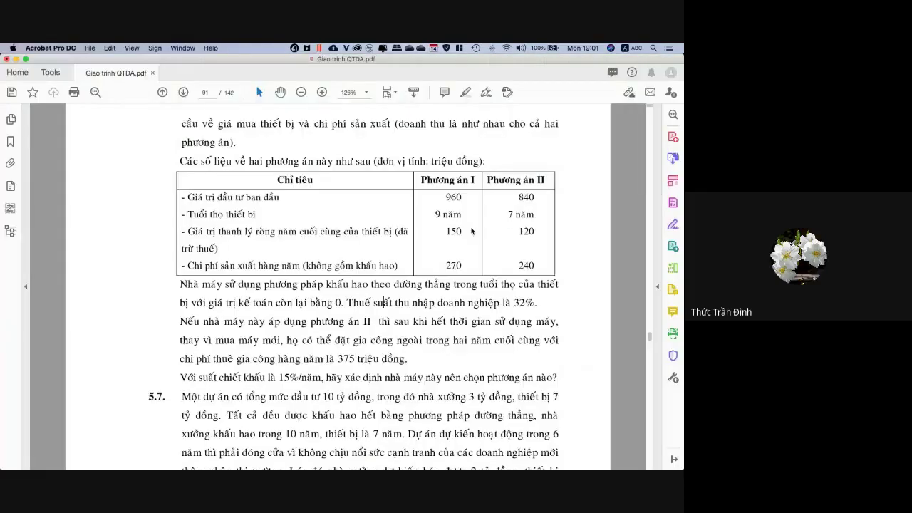
{"action": "key", "text": "super+Tab"}
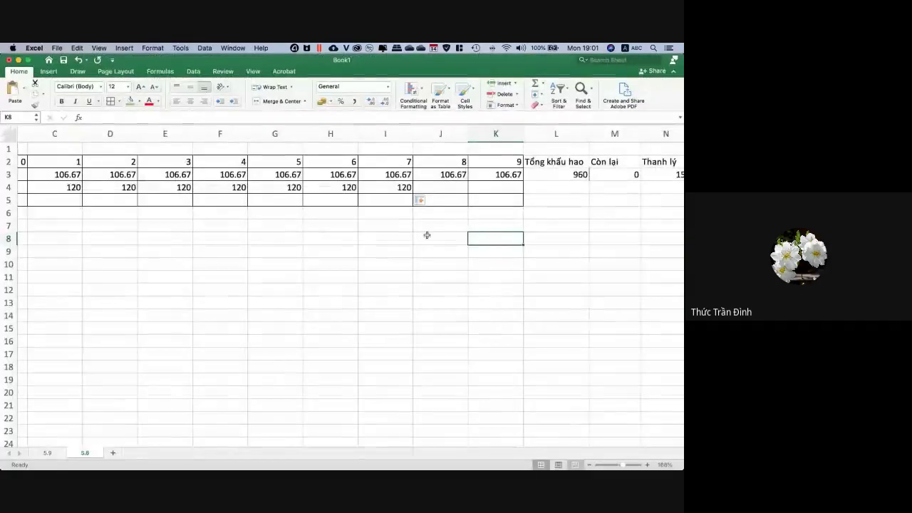
Enter 120 as machine II's salvage value (Thanh lý) in N4, checking the figure in the Acrobat PDF.
{"action": "scroll", "coordinate": [428, 234], "scroll_direction": "left", "scroll_amount": 2}
{"action": "scroll", "coordinate": [427, 235], "scroll_direction": "right", "scroll_amount": 2}
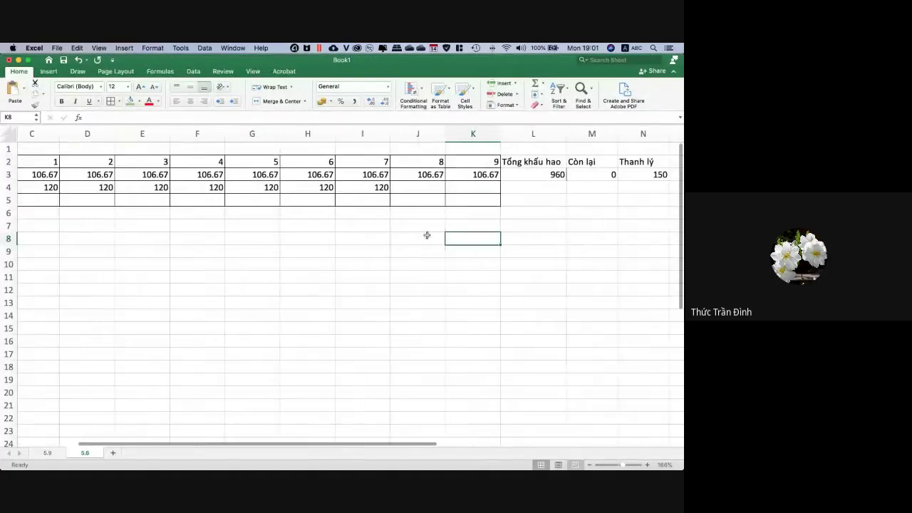
{"action": "left_click", "coordinate": [627, 188]}
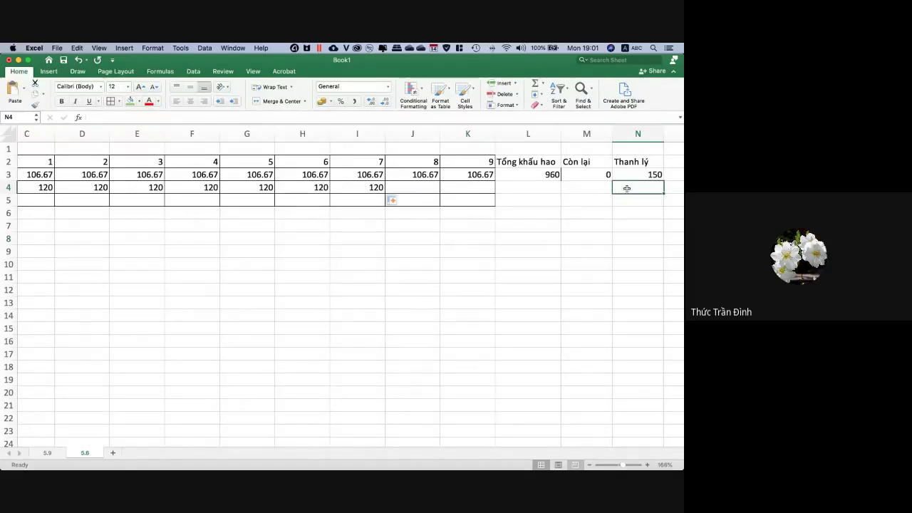
{"action": "key", "text": "super+Tab"}
{"action": "key", "text": "super+Tab"}
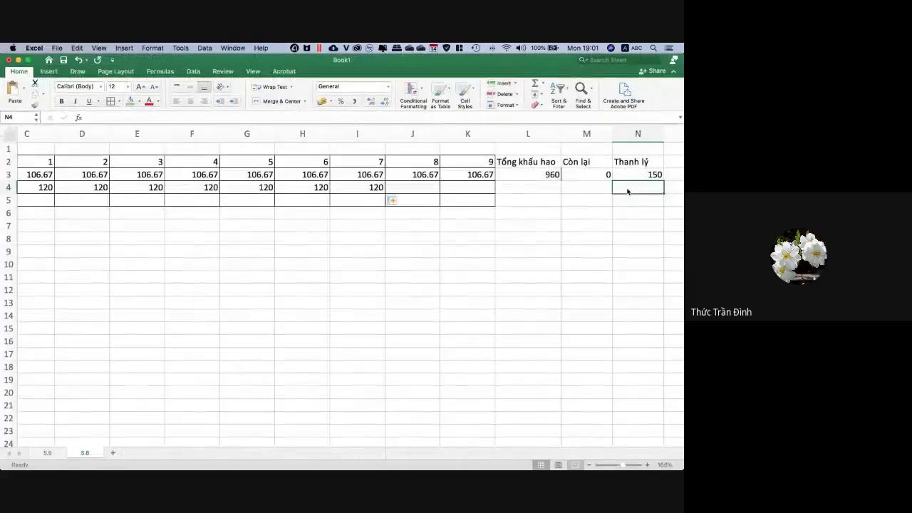
{"action": "type", "text": "120"}
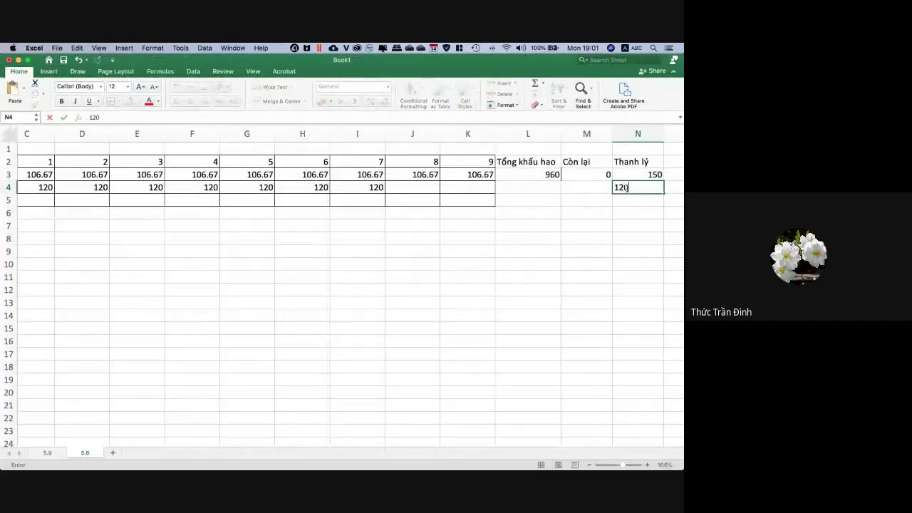
{"action": "key", "text": "Return"}
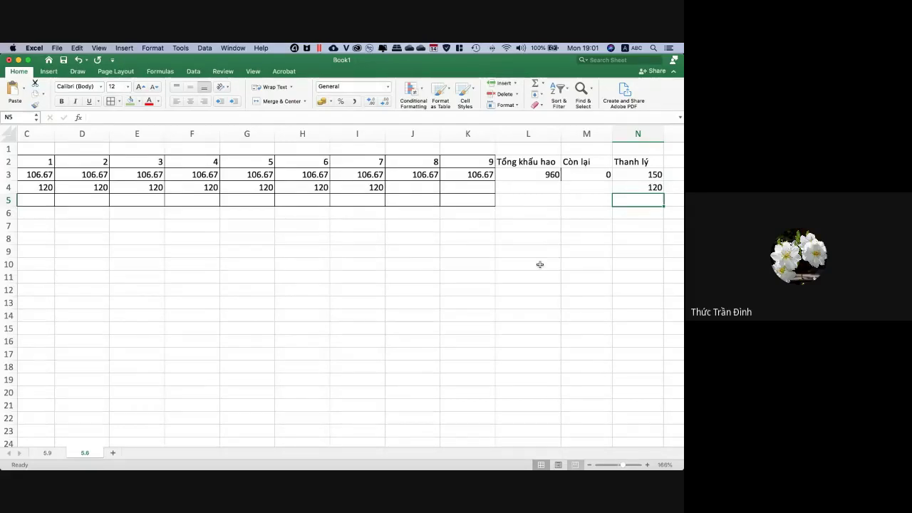
{"action": "scroll", "coordinate": [540, 264], "scroll_direction": "right", "scroll_amount": 2}
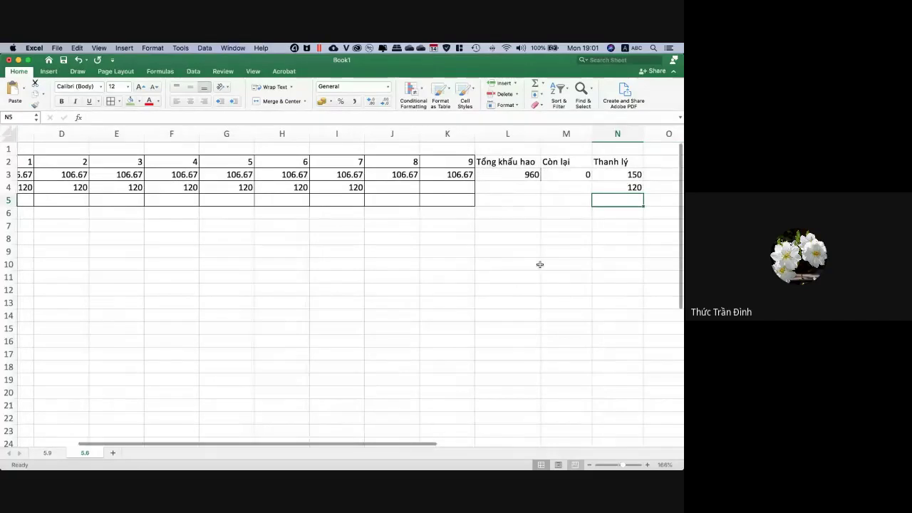
{"action": "left_click", "coordinate": [630, 187]}
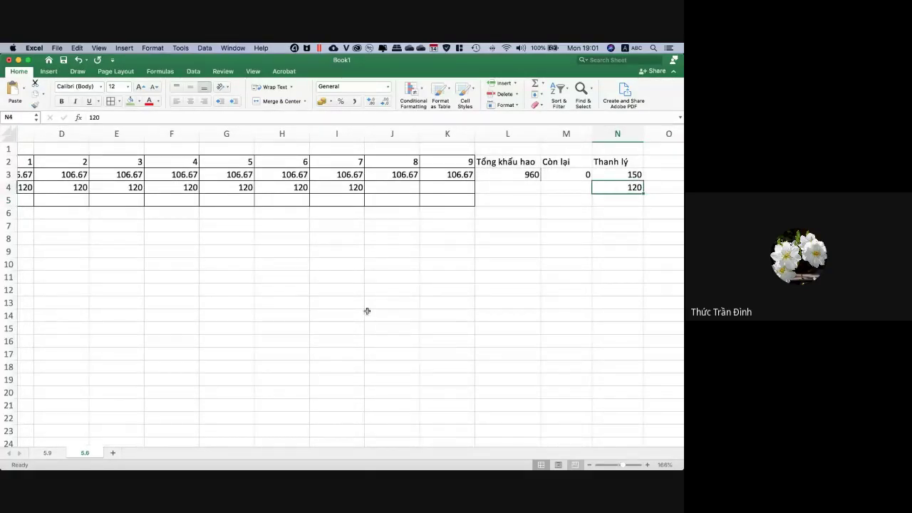
Calculate the year 1 Delta khấu hao in C5 as machine I's depreciation minus machine II's, =C3-C4.
{"action": "scroll", "coordinate": [416, 280], "scroll_direction": "left", "scroll_amount": 5}
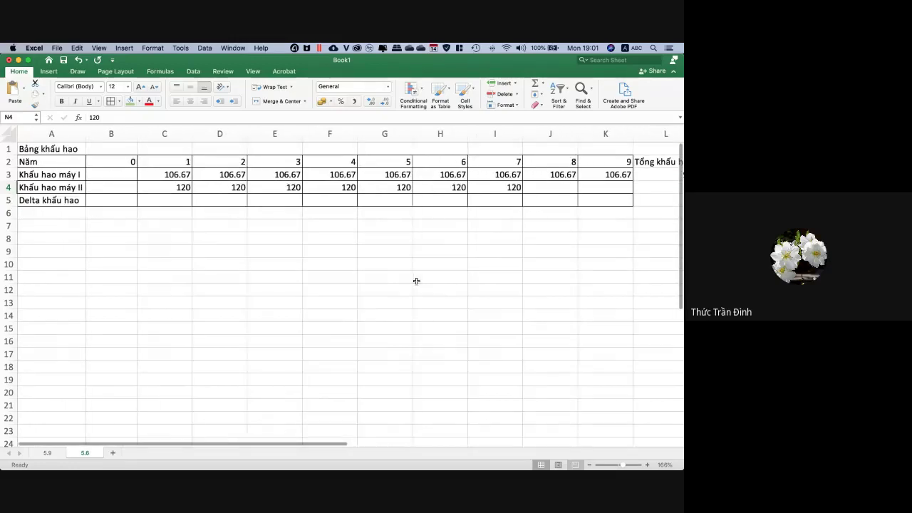
{"action": "left_click", "coordinate": [174, 198]}
{"action": "type", "text": "="}
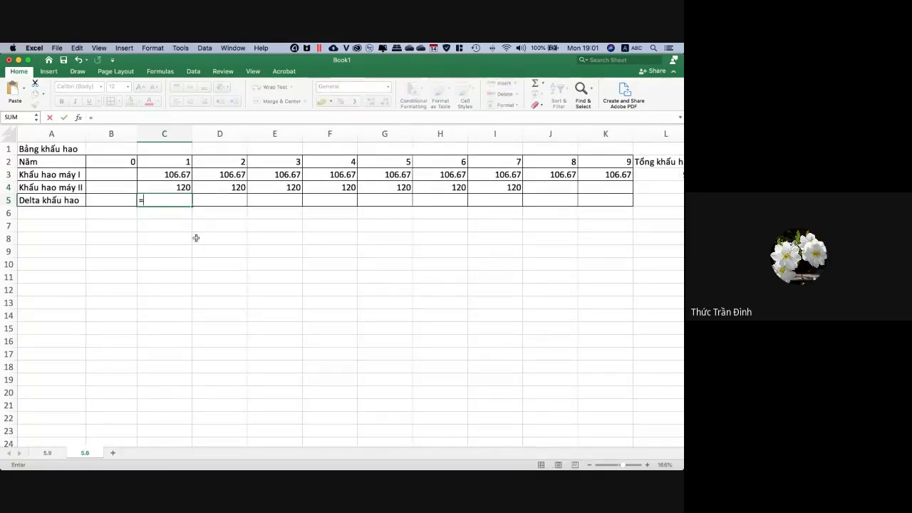
{"action": "left_click", "coordinate": [177, 174]}
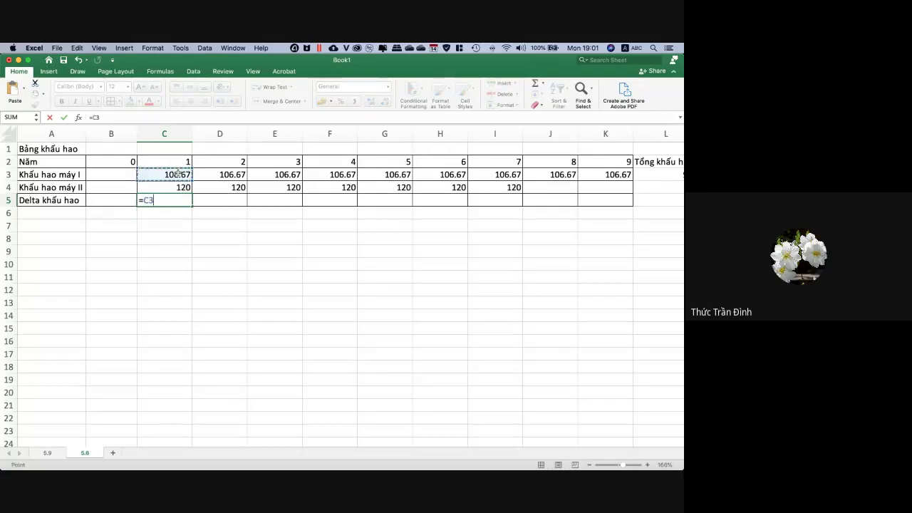
{"action": "type", "text": "-"}
{"action": "left_click", "coordinate": [180, 188]}
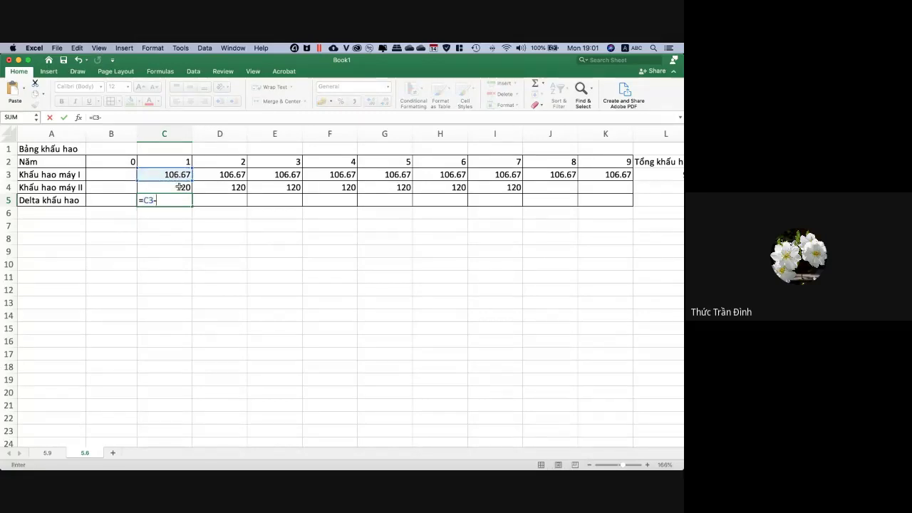
{"action": "key", "text": "Return"}
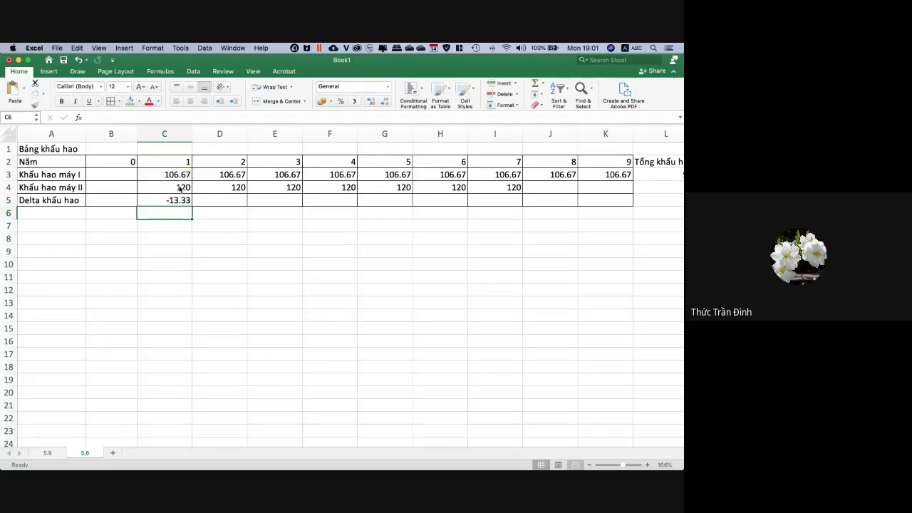
Fill the Delta khấu hao formula from year 1 across to year 9.
{"action": "left_click", "coordinate": [179, 200]}
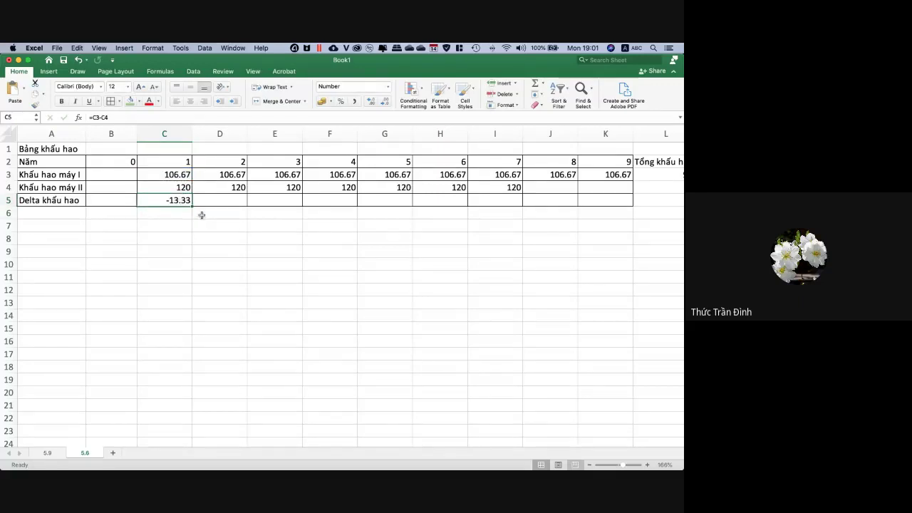
{"action": "left_click_drag", "start_coordinate": [192, 206], "coordinate": [645, 224]}
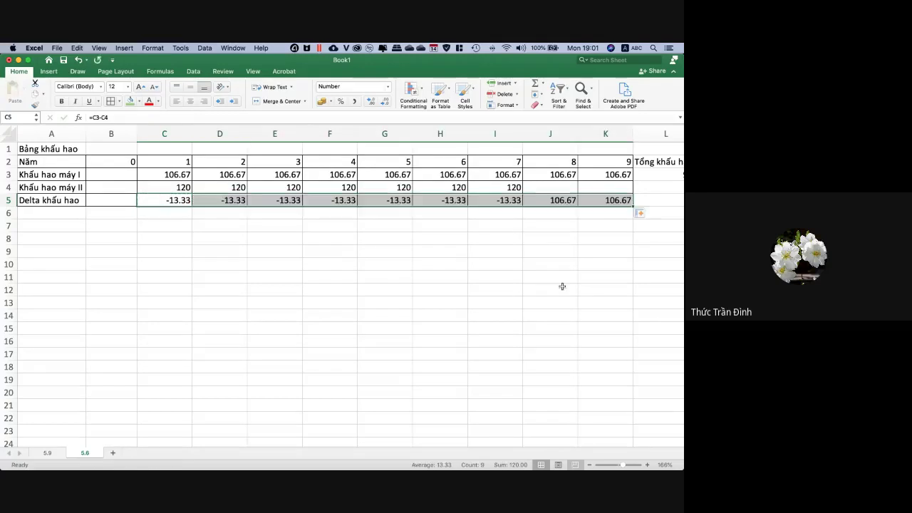
{"action": "left_click", "coordinate": [562, 287]}
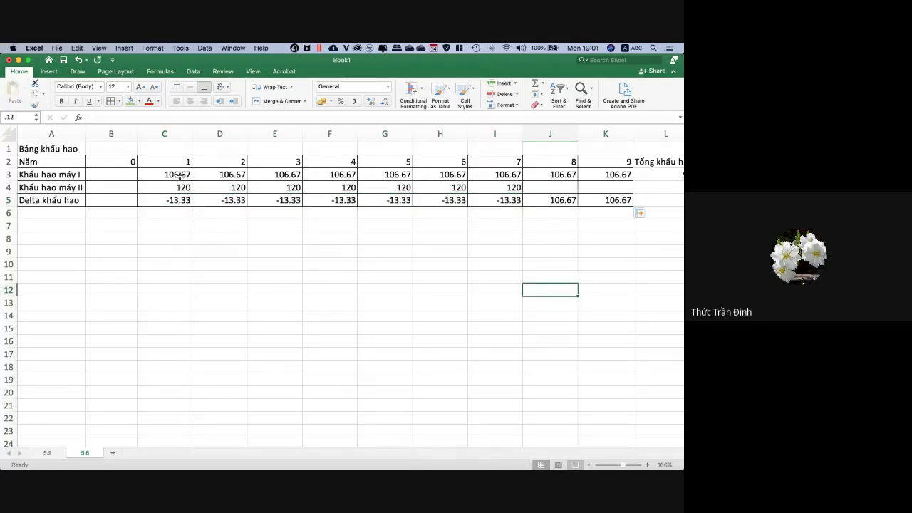
Review the Delta khấu hao row, examining the formulas for years 8 and 9.
{"action": "left_click", "coordinate": [9, 200]}
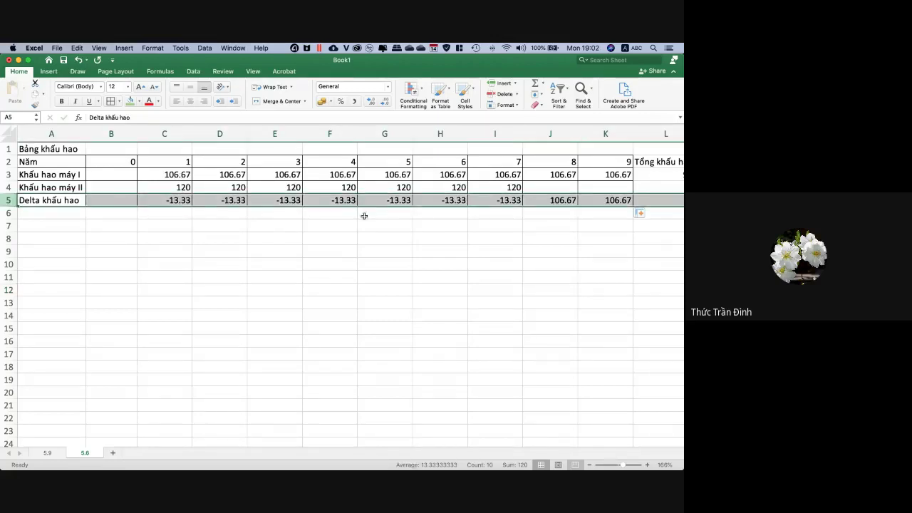
{"action": "left_click", "coordinate": [593, 222]}
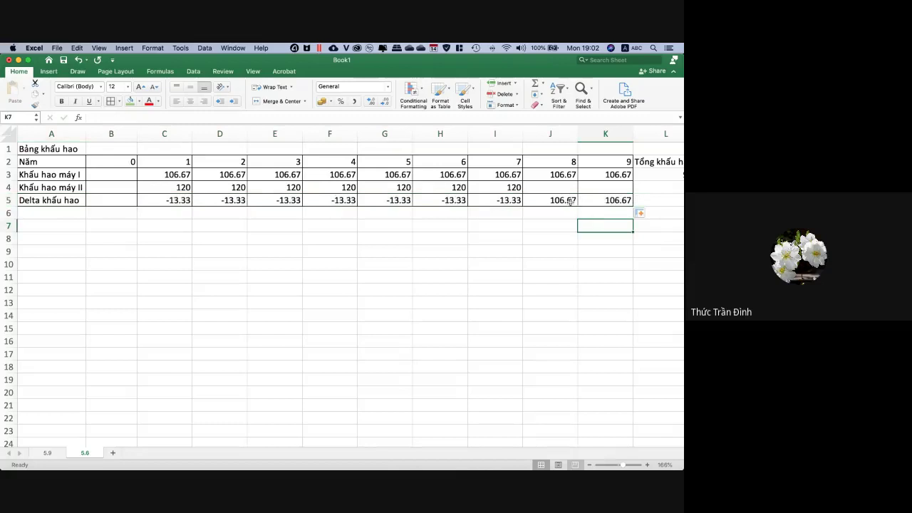
{"action": "left_click", "coordinate": [570, 202]}
{"action": "left_click", "coordinate": [598, 202]}
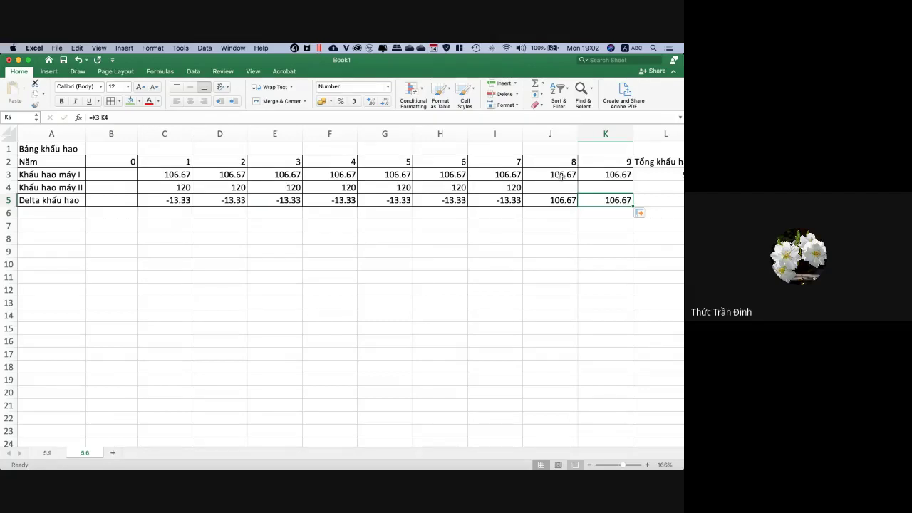
{"action": "left_click", "coordinate": [563, 201]}
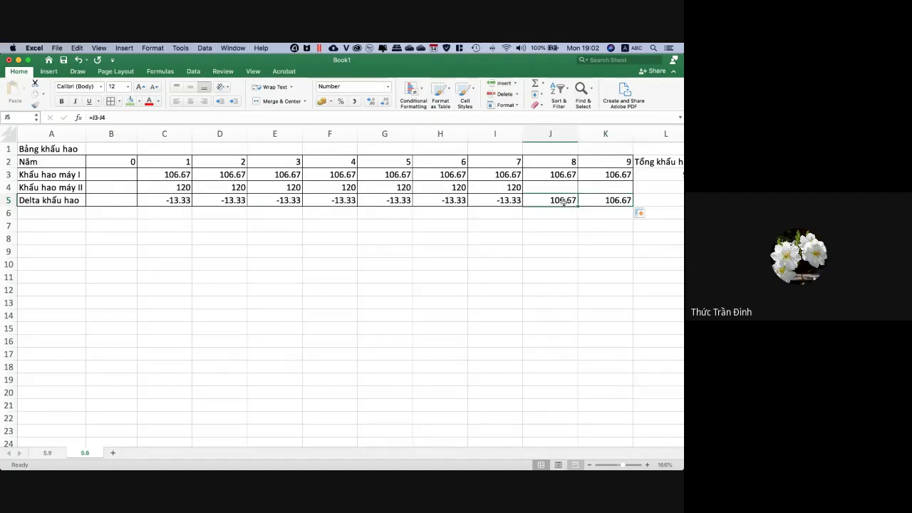
{"action": "left_click", "coordinate": [616, 200]}
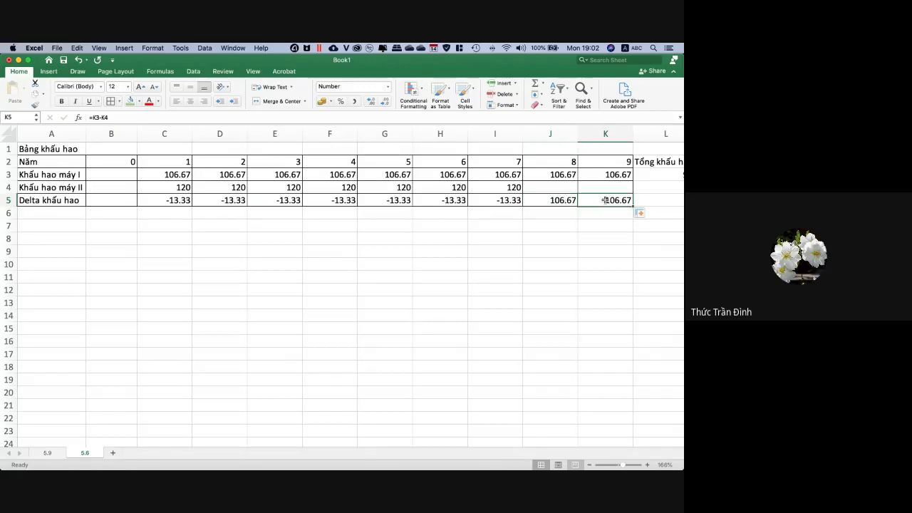
{"action": "left_click", "coordinate": [539, 214]}
Select A7 below the depreciation table and reread exercise 5.6's statement, cost data, tax and outsourcing conditions in the Acrobat PDF.
{"action": "left_click", "coordinate": [43, 230]}
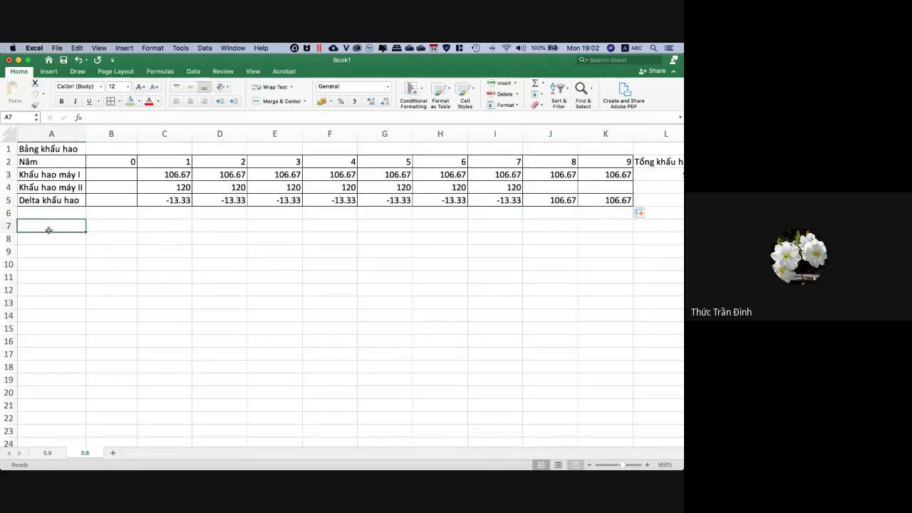
{"action": "key", "text": "super+Tab"}
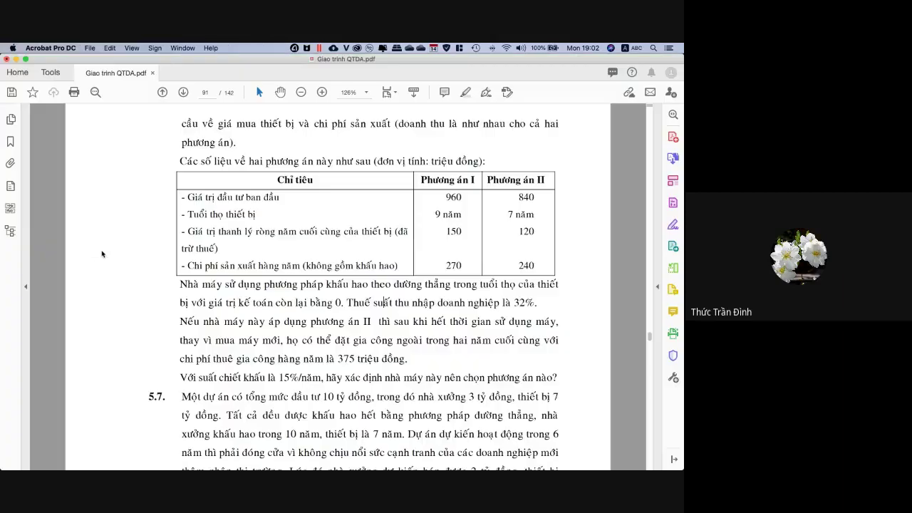
{"action": "scroll", "coordinate": [269, 309], "scroll_direction": "down", "scroll_amount": 1}
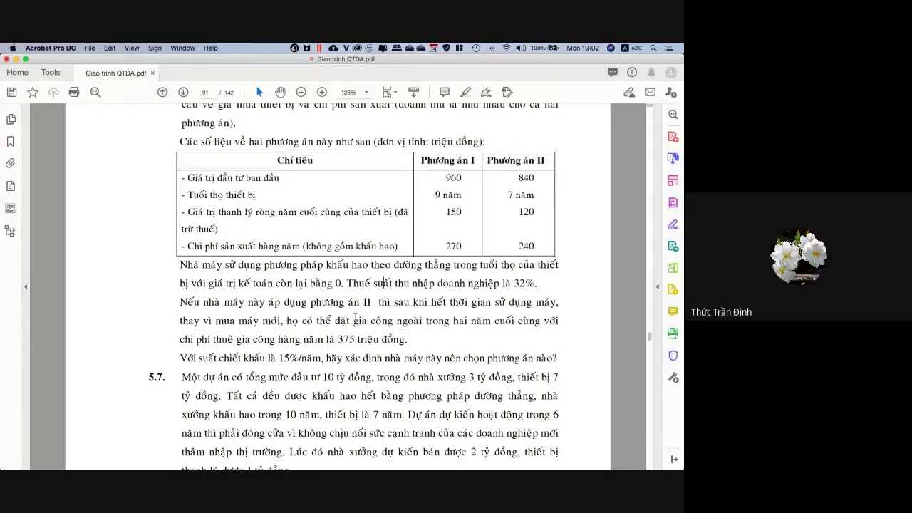
{"action": "scroll", "coordinate": [413, 332], "scroll_direction": "down", "scroll_amount": 1}
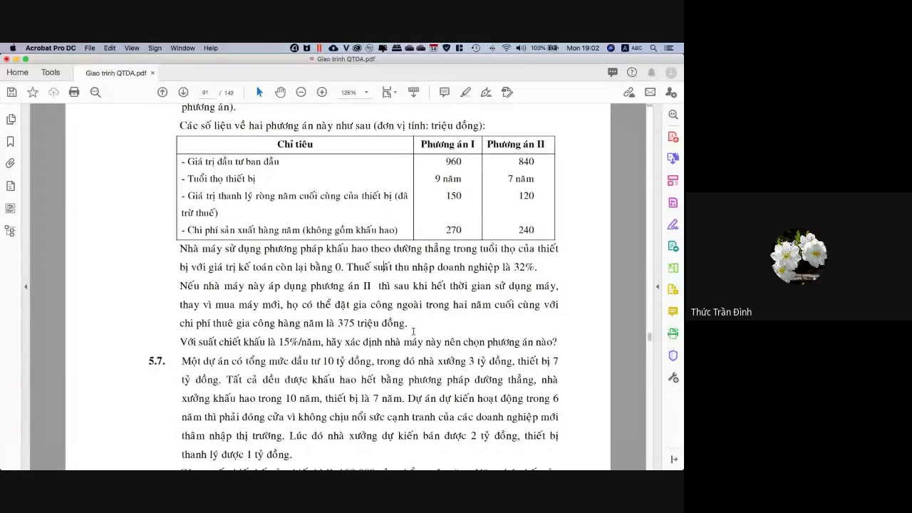
{"action": "scroll", "coordinate": [413, 331], "scroll_direction": "up", "scroll_amount": 1}
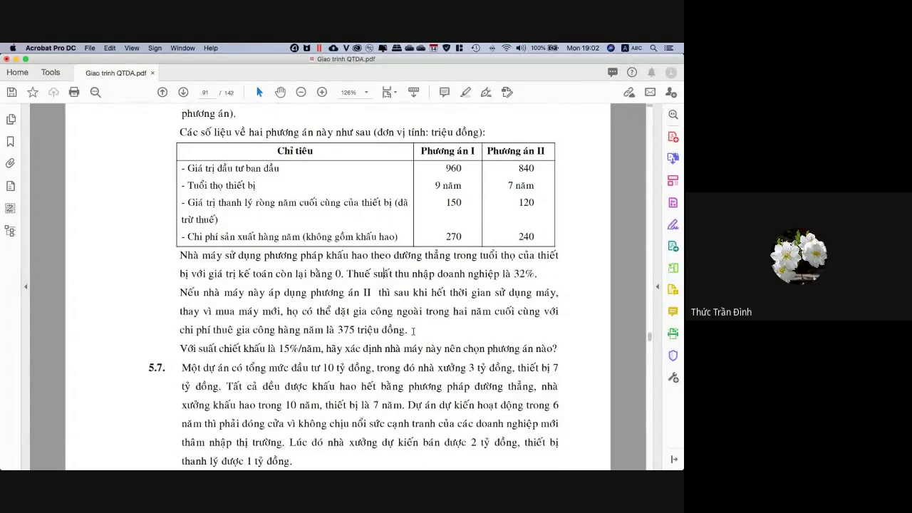
{"action": "scroll", "coordinate": [413, 330], "scroll_direction": "up", "scroll_amount": 2}
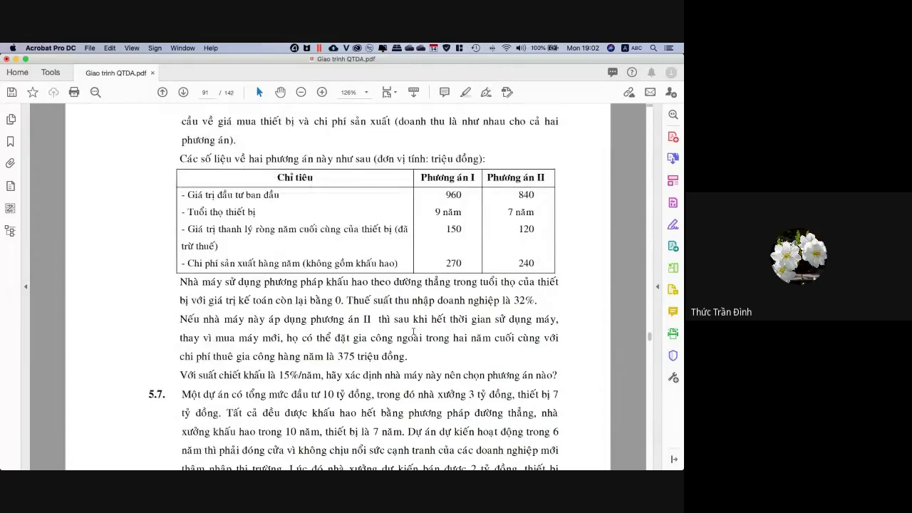
{"action": "scroll", "coordinate": [413, 331], "scroll_direction": "up", "scroll_amount": 5}
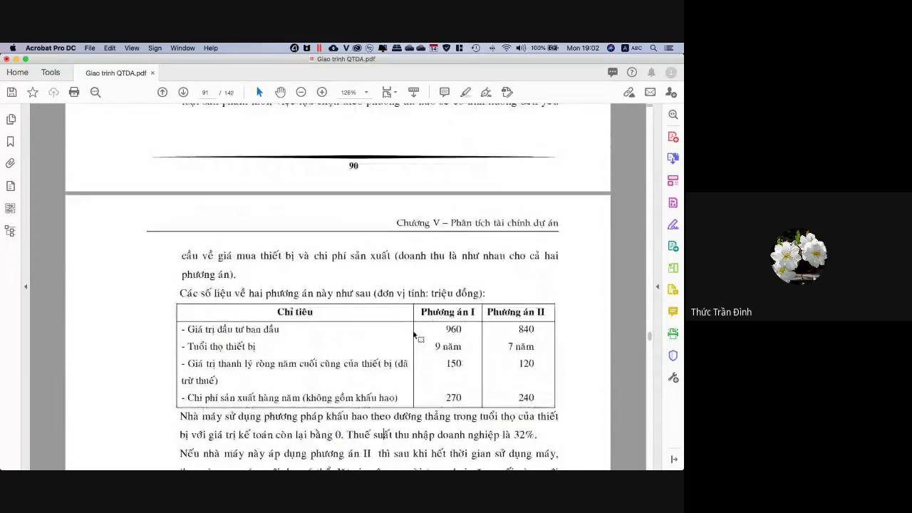
{"action": "scroll", "coordinate": [413, 334], "scroll_direction": "up", "scroll_amount": 4}
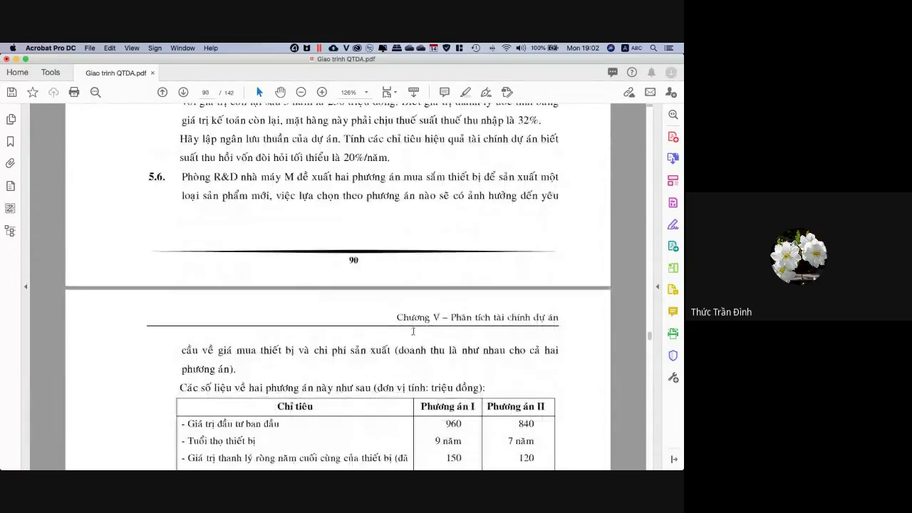
{"action": "scroll", "coordinate": [413, 330], "scroll_direction": "down", "scroll_amount": 1}
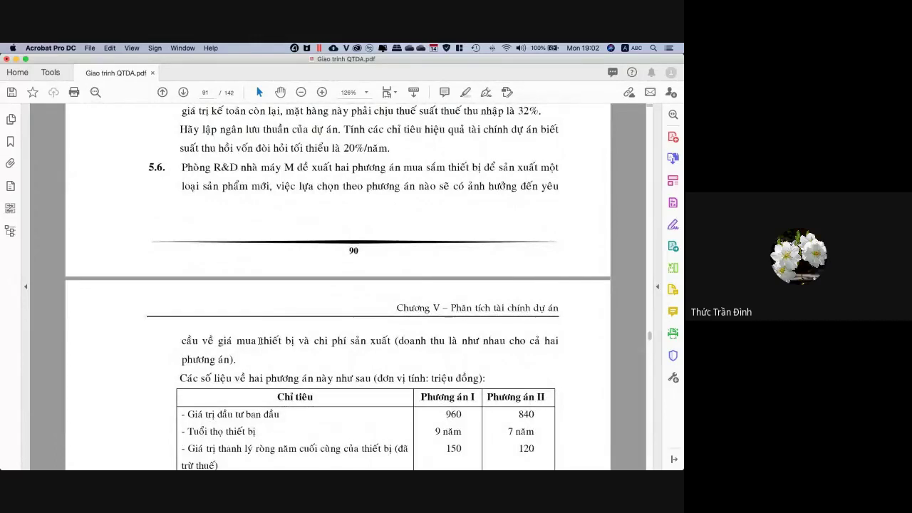
{"action": "scroll", "coordinate": [354, 342], "scroll_direction": "down", "scroll_amount": 5}
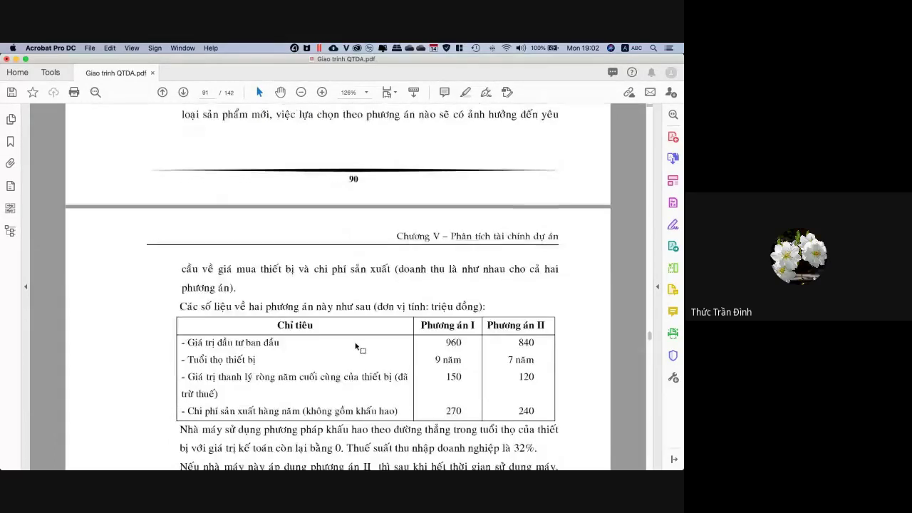
{"action": "scroll", "coordinate": [354, 343], "scroll_direction": "down", "scroll_amount": 1}
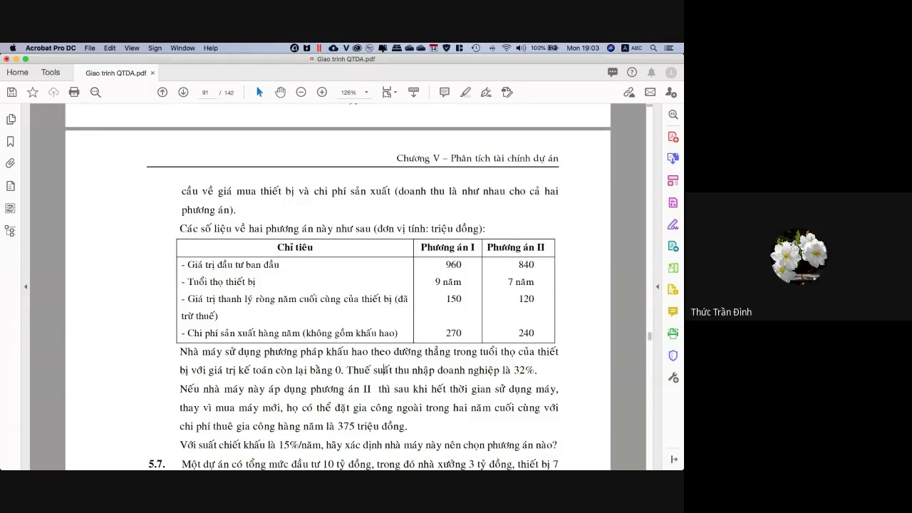
{"action": "scroll", "coordinate": [361, 370], "scroll_direction": "down", "scroll_amount": 2}
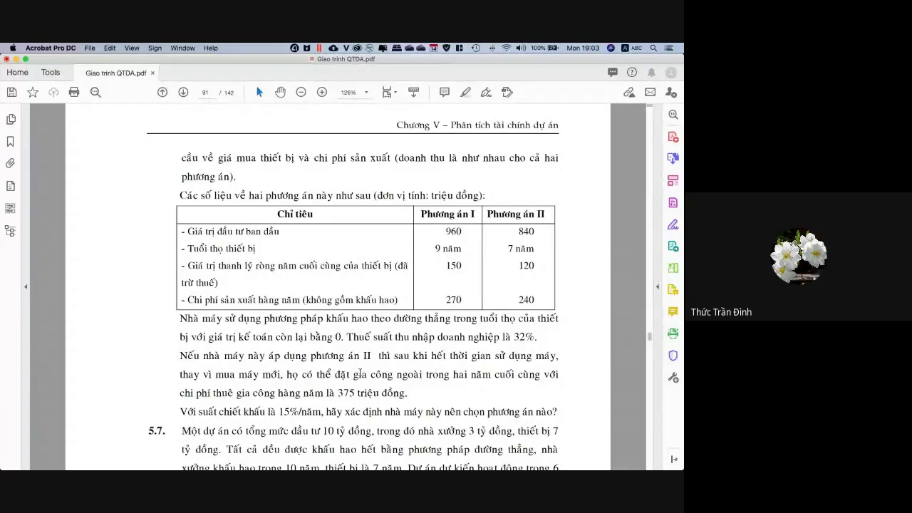
Return to the Excel sheet and enter the table title "Bảng Delta ICF" in A7.
{"action": "key", "text": "super+Tab"}
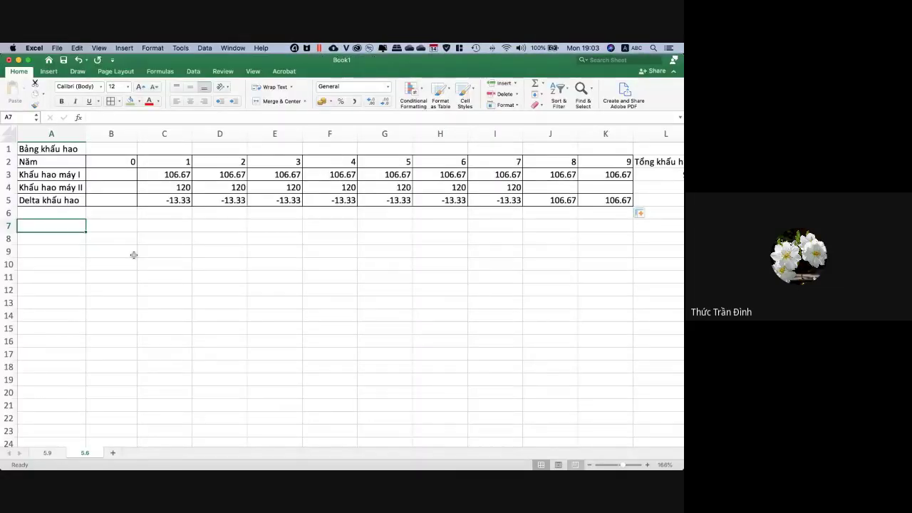
{"action": "type", "text": "Bảng "}
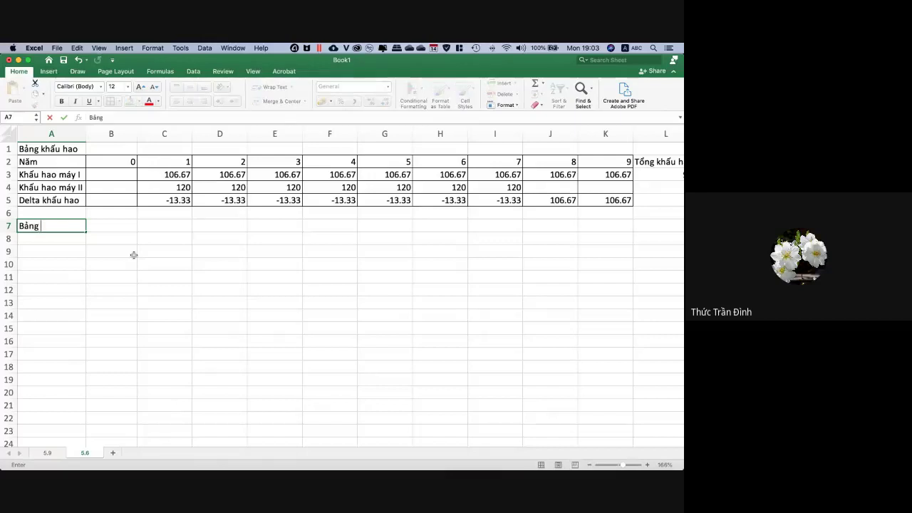
{"action": "type", "text": "Delta ICF"}
{"action": "key", "text": "Return"}
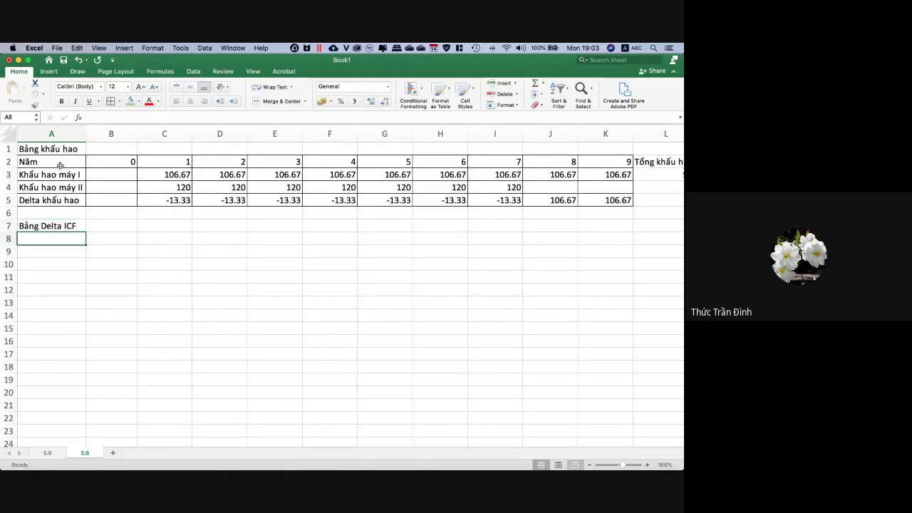
Copy the Năm header row with years 0 to 9 from A2:K2 into row 8 under the Delta ICF title.
{"action": "left_click", "coordinate": [40, 149]}
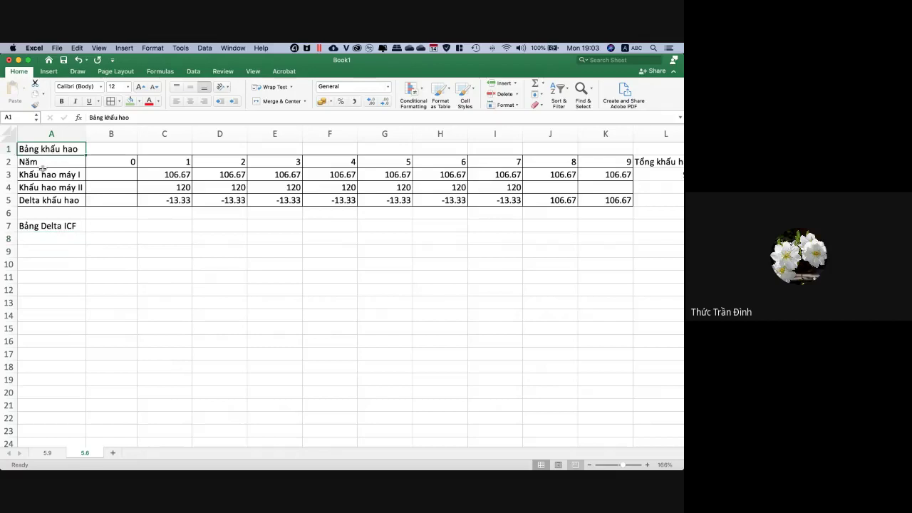
{"action": "left_click", "coordinate": [55, 238]}
{"action": "left_click", "coordinate": [9, 162]}
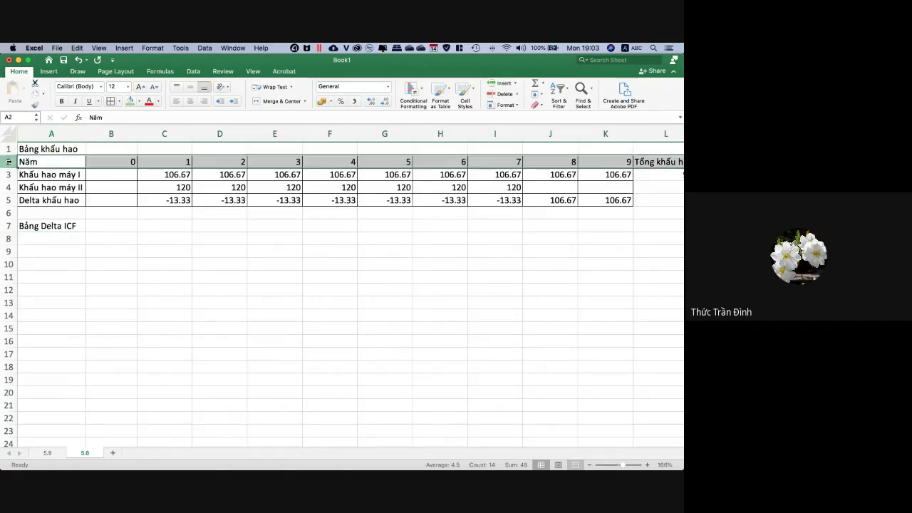
{"action": "left_click_drag", "start_coordinate": [68, 162], "coordinate": [626, 162]}
{"action": "key", "text": "super+c"}
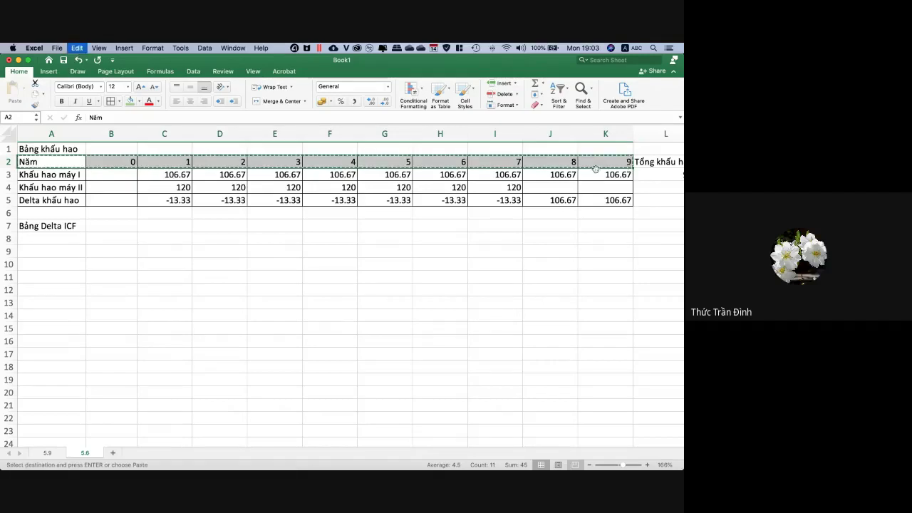
{"action": "left_click", "coordinate": [72, 239]}
{"action": "key", "text": "super+v"}
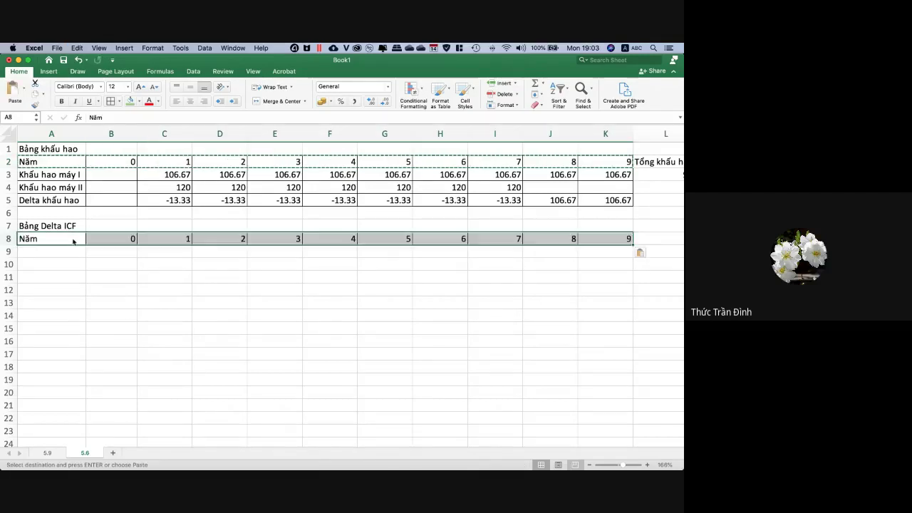
Label A9 "Delta đầu tư TSCĐ" and widen column A to fit the label.
{"action": "left_click", "coordinate": [75, 253]}
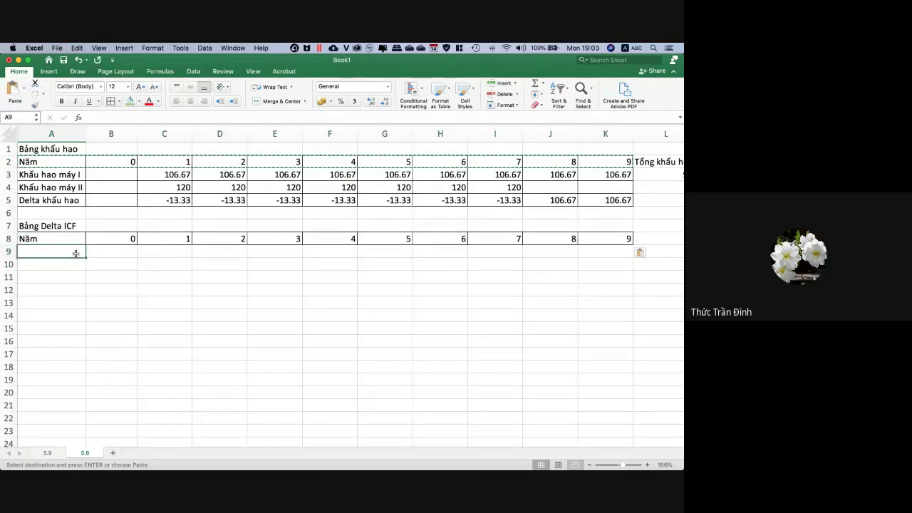
{"action": "type", "text": "Del"}
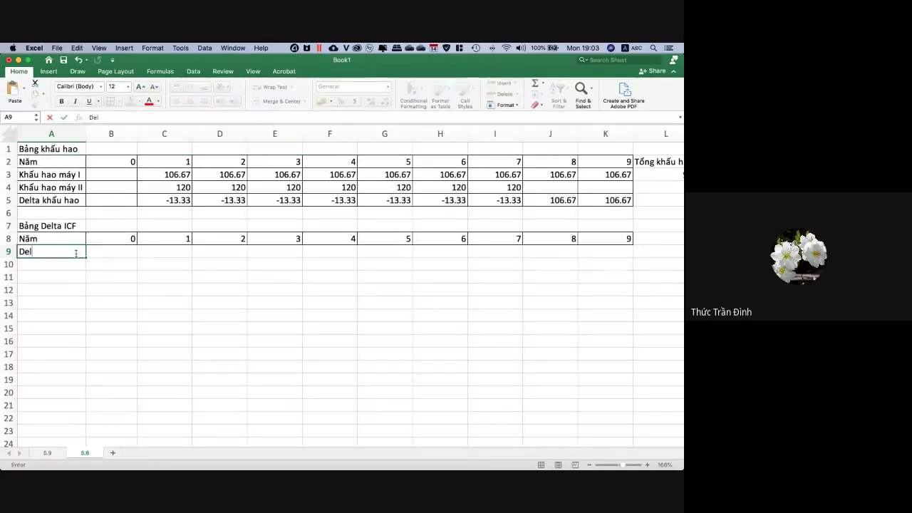
{"action": "type", "text": "ta dầu"}
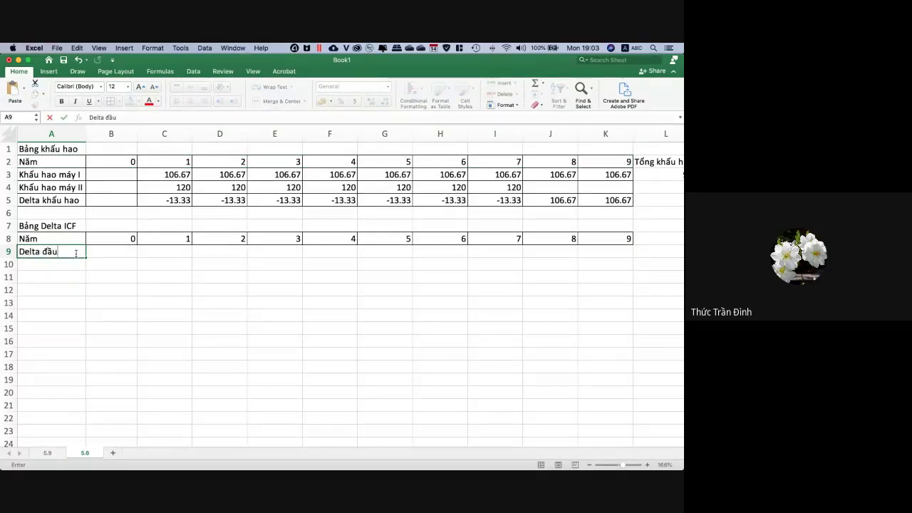
{"action": "type", "text": " tư TSCD"}
{"action": "type", "text": "d"}
{"action": "key", "text": "Return"}
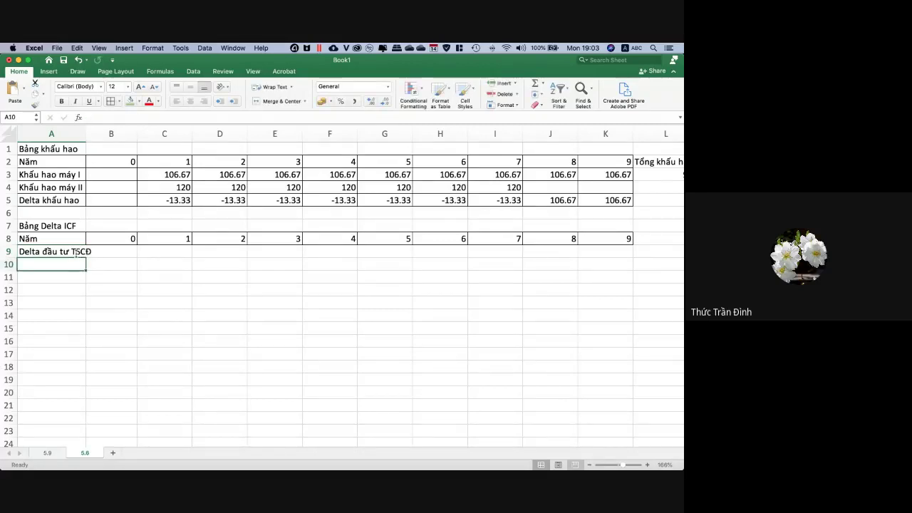
{"action": "left_click_drag", "start_coordinate": [85, 134], "coordinate": [93, 134]}
{"action": "left_click", "coordinate": [138, 274]}
{"action": "left_click", "coordinate": [175, 255]}
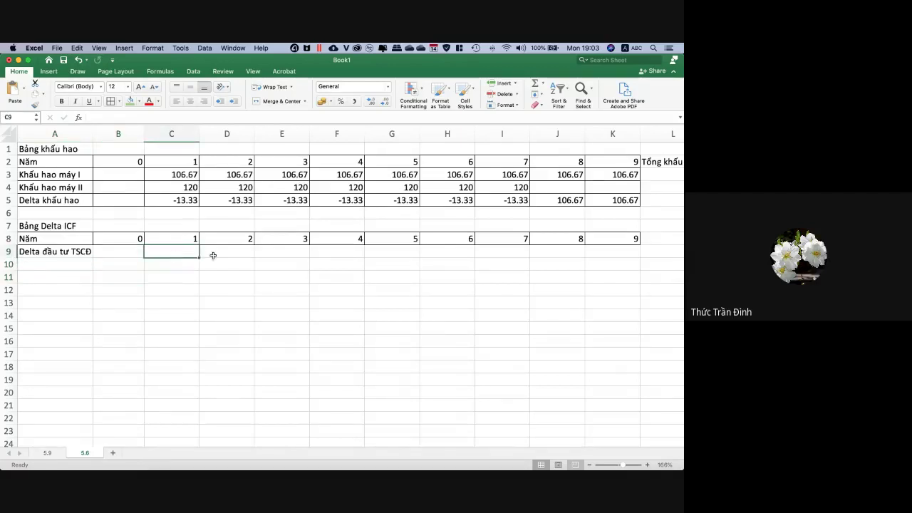
{"action": "key", "text": "super+Tab"}
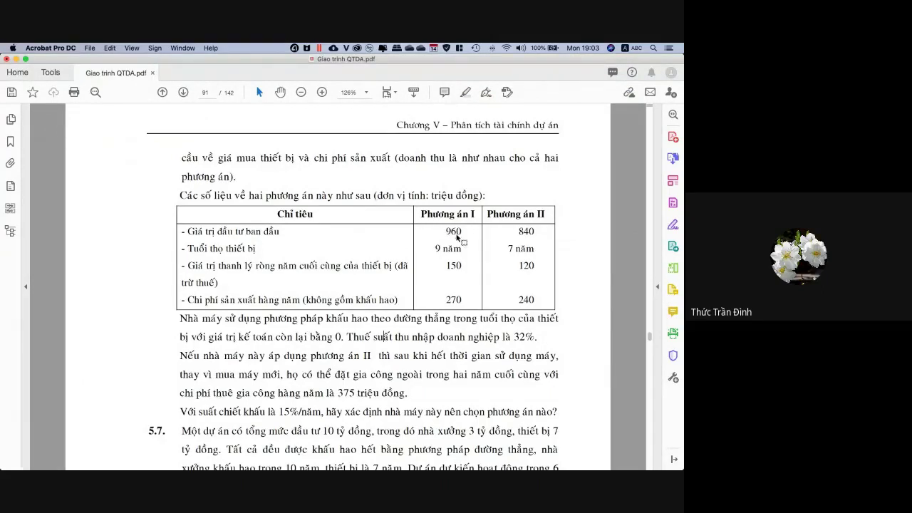
{"action": "key", "text": "super+Tab"}
{"action": "type", "text": "="}
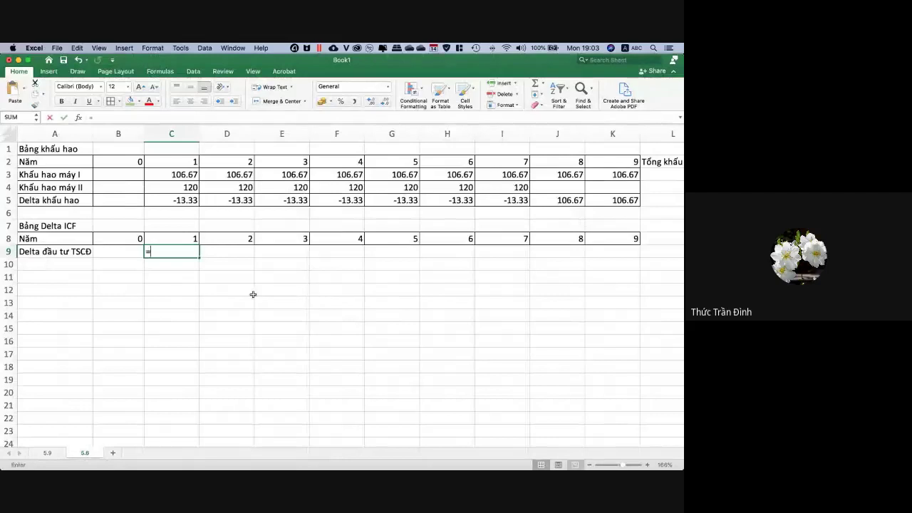
{"action": "key", "text": "BackSpace"}
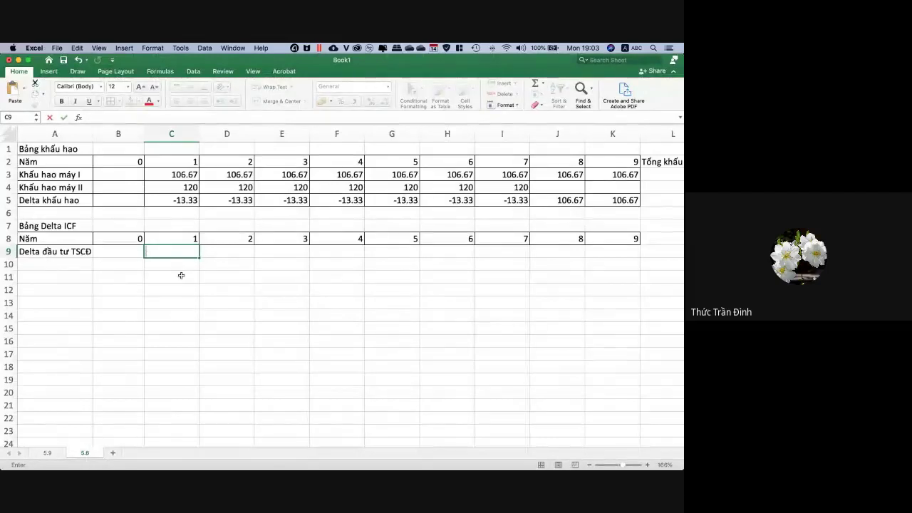
Enter the formula =-960-840 in B9 for year 0, taking both options' initial investments from the Acrobat PDF.
{"action": "left_click", "coordinate": [135, 253]}
{"action": "type", "text": "=-"}
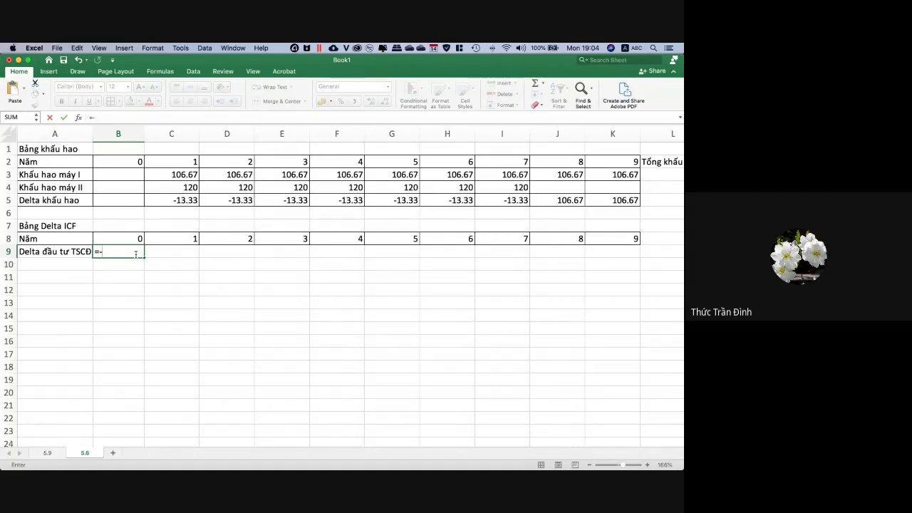
{"action": "type", "text": "9"}
{"action": "key", "text": "super+Tab"}
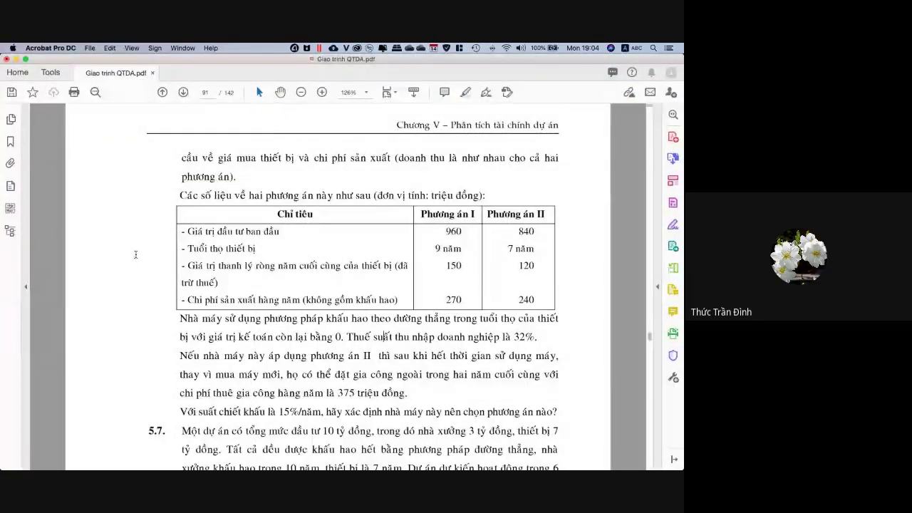
{"action": "key", "text": "super+Tab"}
{"action": "type", "text": "60-"}
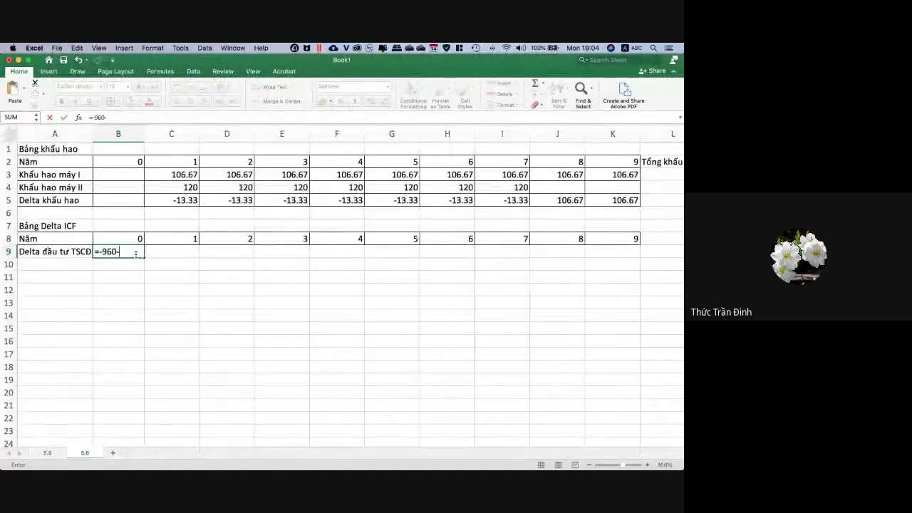
{"action": "type", "text": "840"}
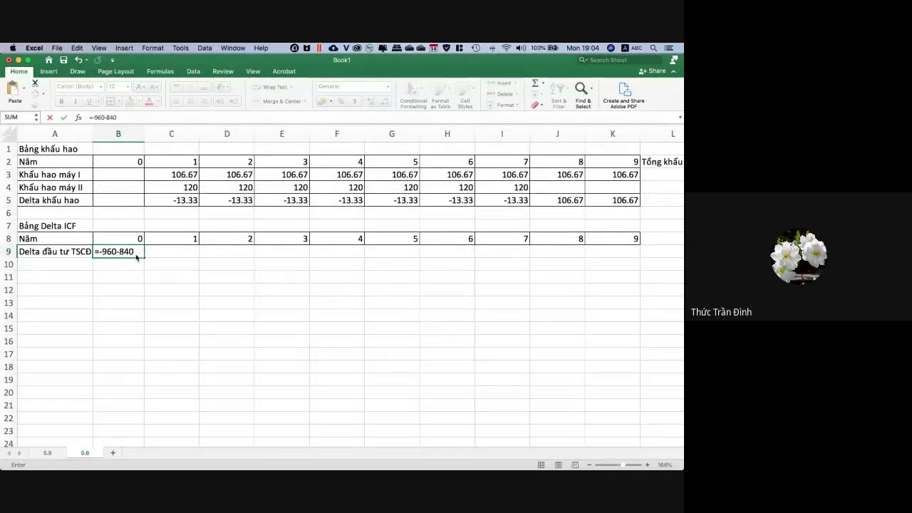
{"action": "key", "text": "Return"}
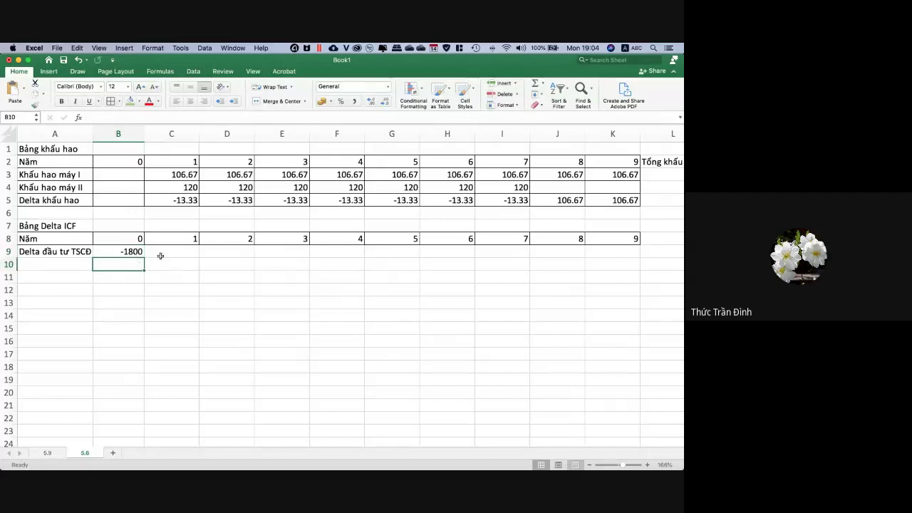
Recheck the investment values in the PDF and correct the year 0 formula in B9 to =-(960-840).
{"action": "key", "text": "super+Tab"}
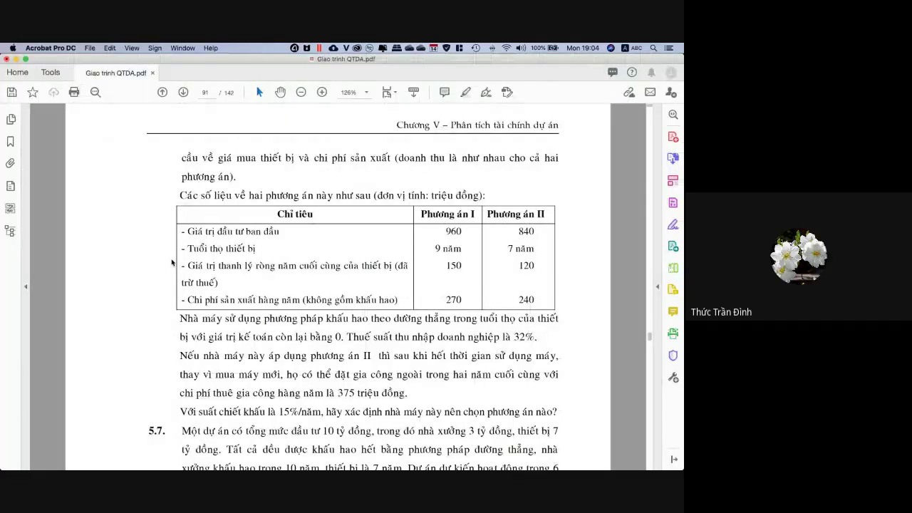
{"action": "key", "text": "super+Tab"}
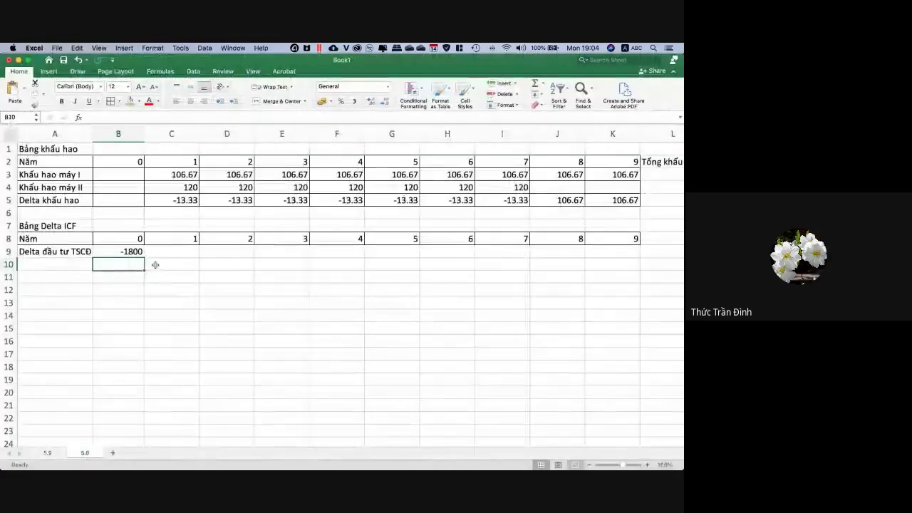
{"action": "left_click", "coordinate": [132, 251]}
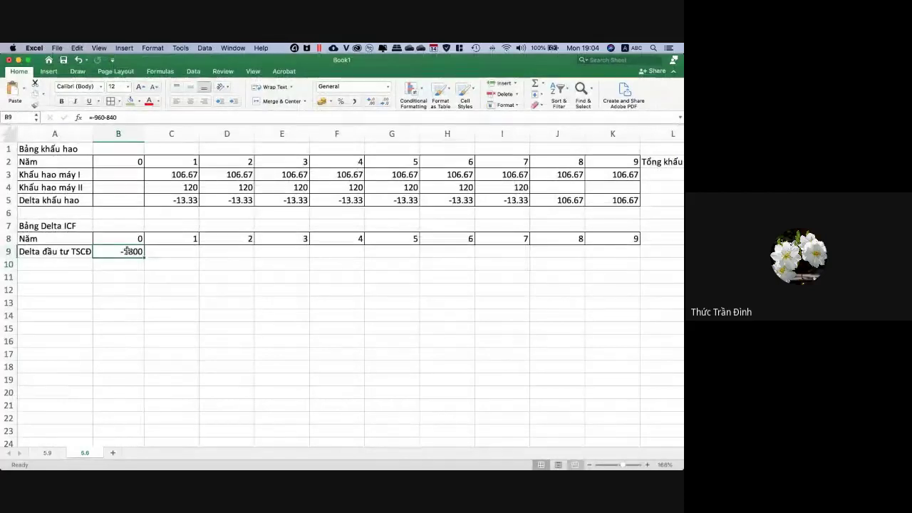
{"action": "double_click", "coordinate": [105, 250]}
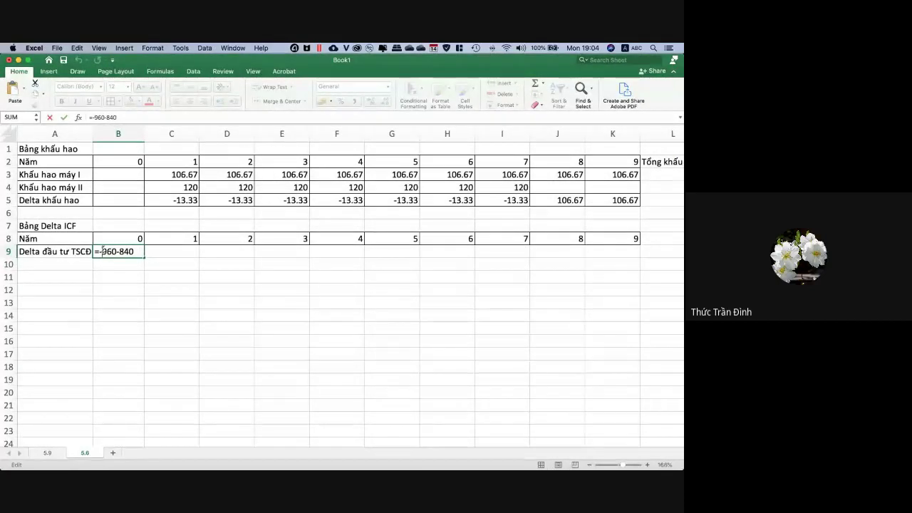
{"action": "type", "text": "("}
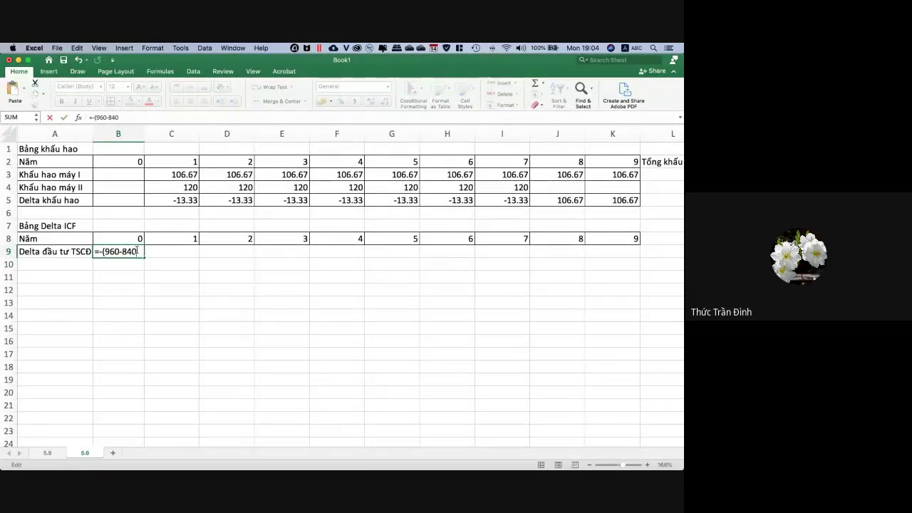
{"action": "type", "text": ")"}
{"action": "key", "text": "Return"}
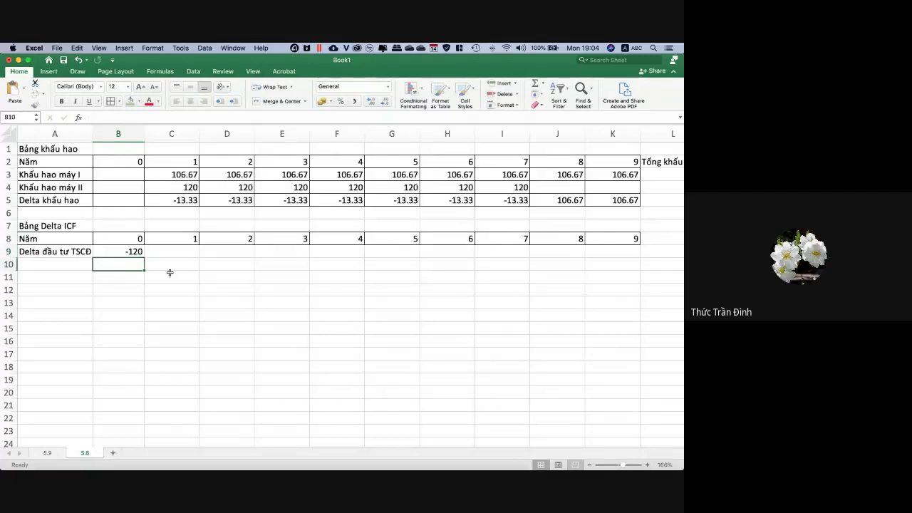
Consult the exercise's data table in the Acrobat PDF, return to Excel and label A10 "Delta thanh lý".
{"action": "left_click", "coordinate": [176, 277]}
{"action": "key", "text": "super+Tab"}
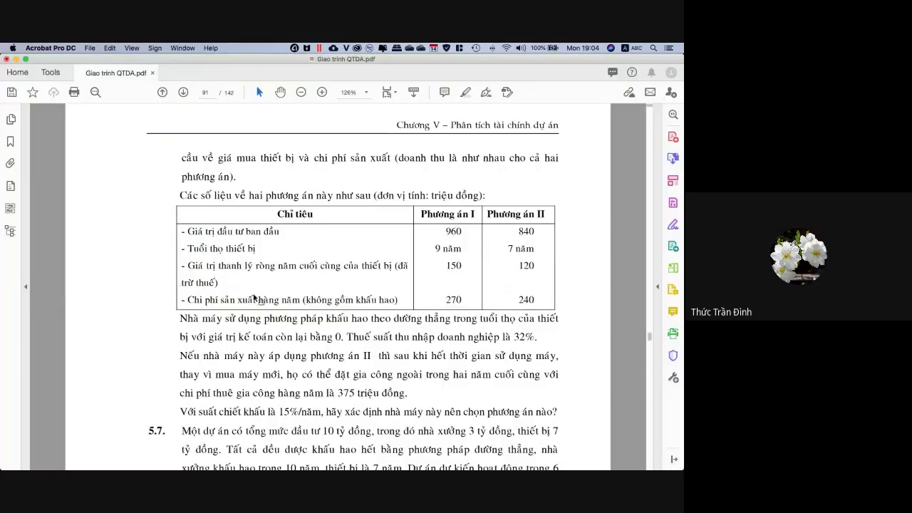
{"action": "key", "text": "super+Tab"}
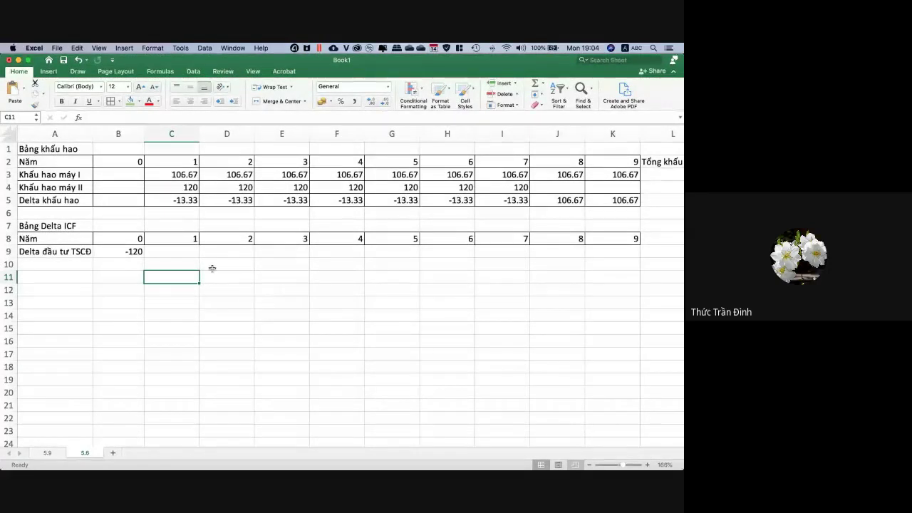
{"action": "left_click", "coordinate": [76, 261]}
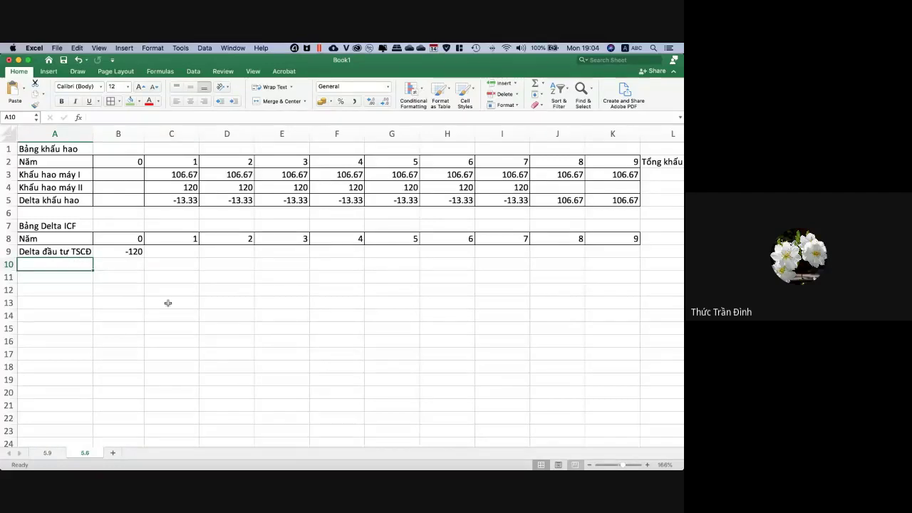
{"action": "type", "text": "Dl"}
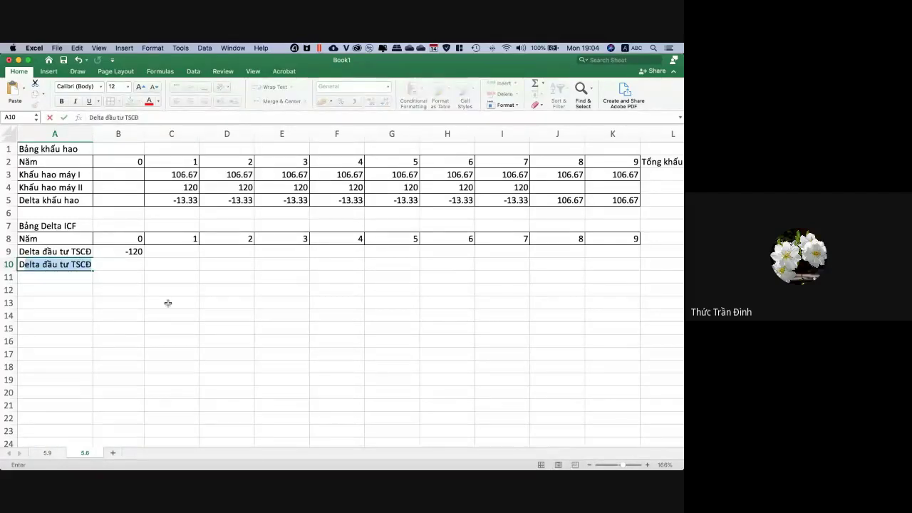
{"action": "type", "text": "elta than"}
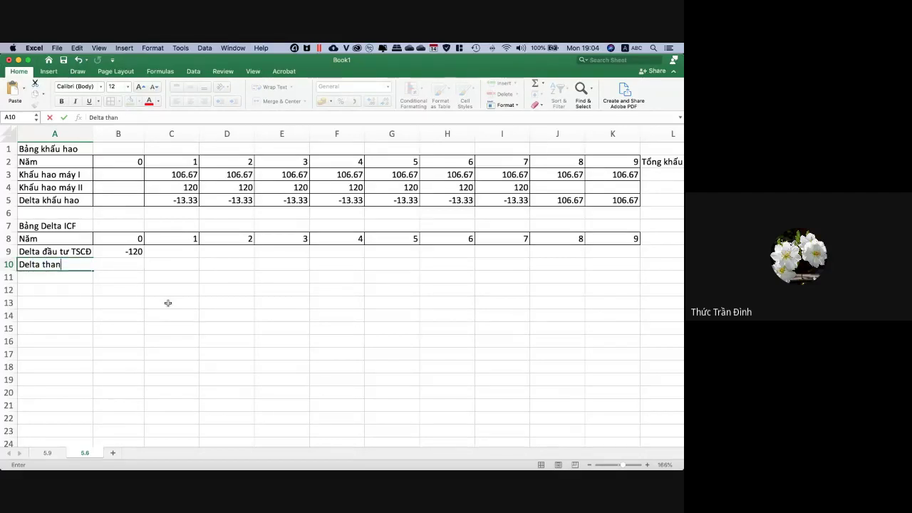
{"action": "type", "text": "h lý"}
{"action": "key", "text": "Return"}
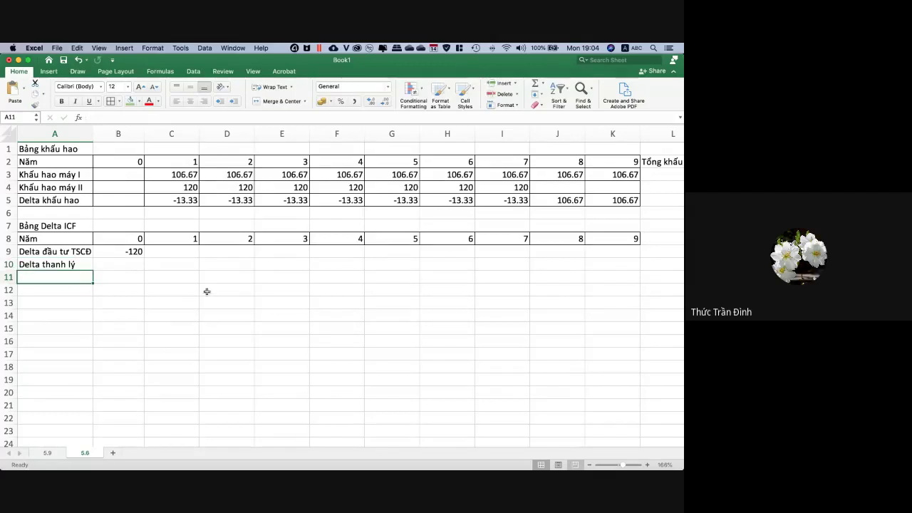
Examine machine I's year 9 depreciation formula and the Tổng khấu hao, Còn lại and Thanh lý columns beside the depreciation table.
{"action": "left_click", "coordinate": [206, 291]}
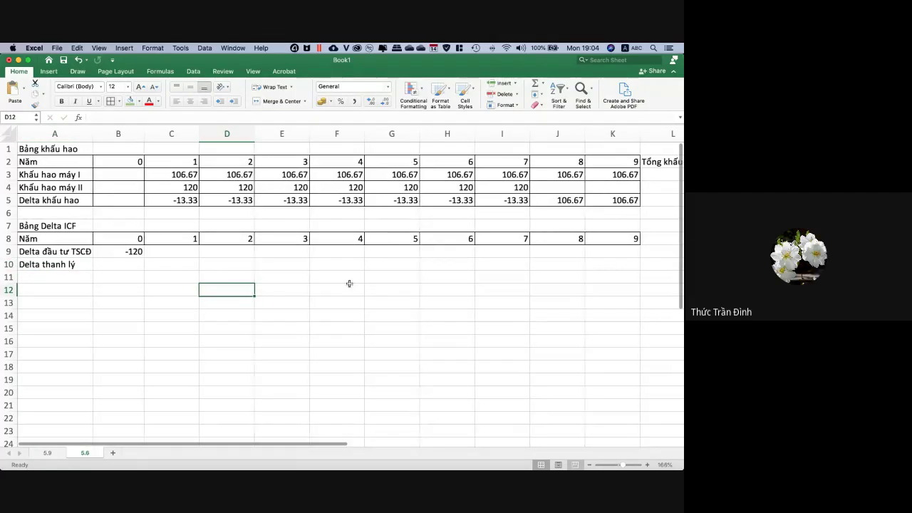
{"action": "left_click", "coordinate": [594, 174]}
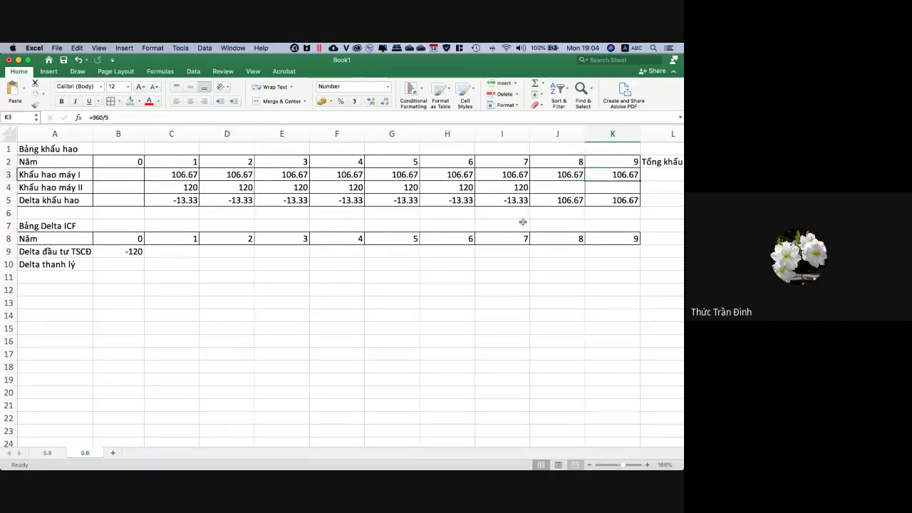
{"action": "scroll", "coordinate": [522, 223], "scroll_direction": "down", "scroll_amount": 1}
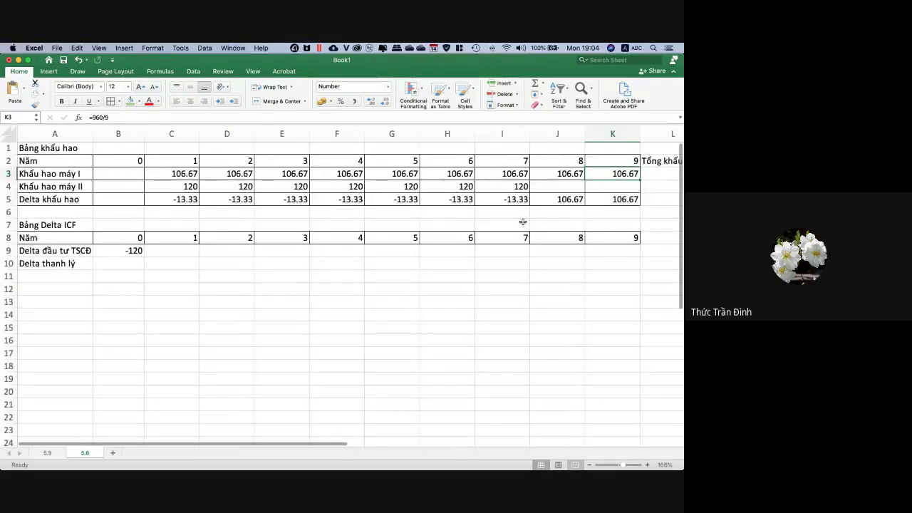
{"action": "scroll", "coordinate": [522, 222], "scroll_direction": "right", "scroll_amount": 5}
{"action": "scroll", "coordinate": [522, 222], "scroll_direction": "left", "scroll_amount": 1}
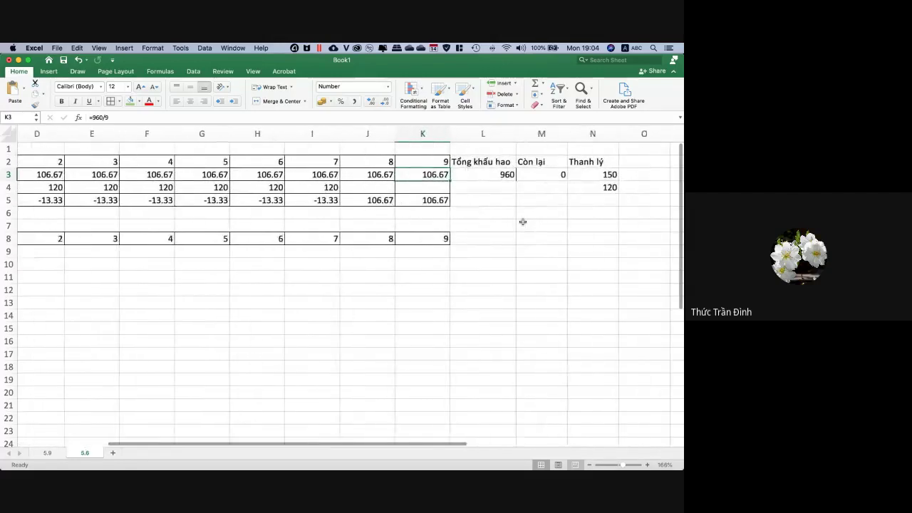
{"action": "scroll", "coordinate": [522, 223], "scroll_direction": "right", "scroll_amount": 3}
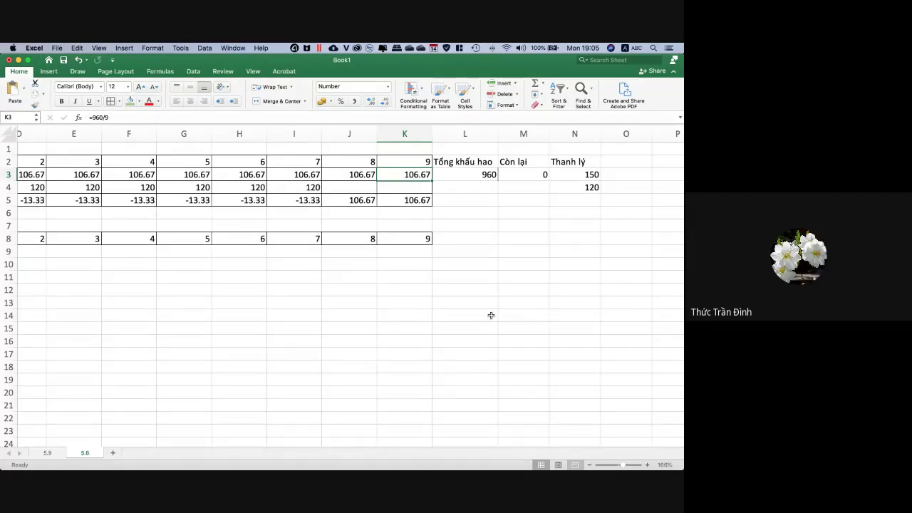
{"action": "scroll", "coordinate": [489, 315], "scroll_direction": "left", "scroll_amount": 5}
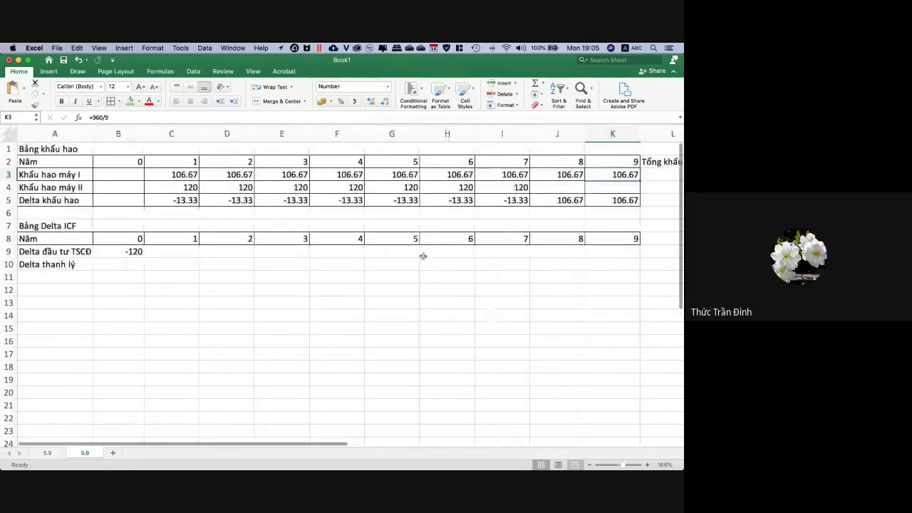
Check machine II's year 7 depreciation and salvage value, and enter -120 in I10 of the Delta thanh lý row for year 7.
{"action": "left_click", "coordinate": [525, 189]}
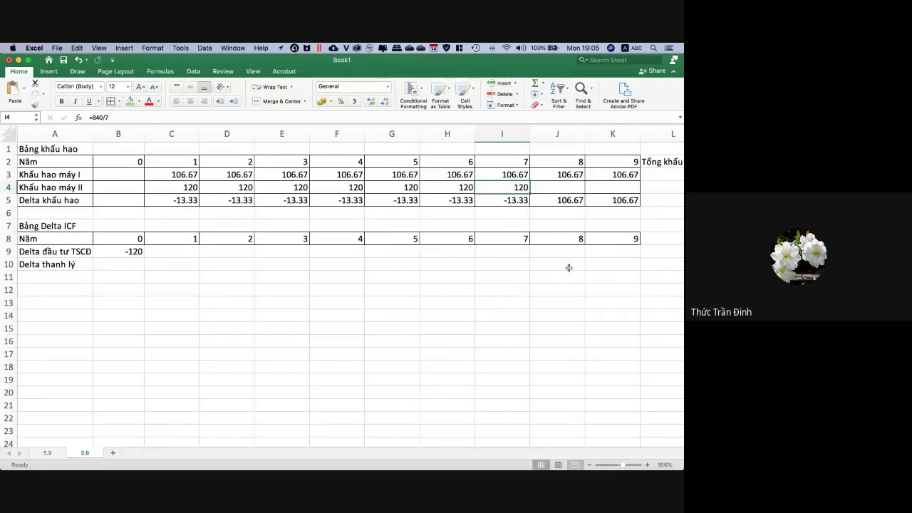
{"action": "scroll", "coordinate": [568, 265], "scroll_direction": "right", "scroll_amount": 4}
{"action": "scroll", "coordinate": [568, 268], "scroll_direction": "right", "scroll_amount": 3}
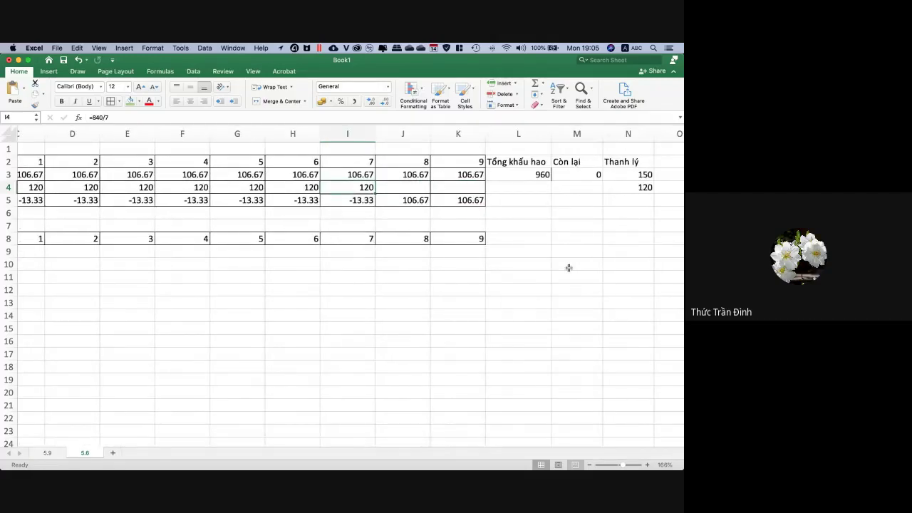
{"action": "scroll", "coordinate": [568, 268], "scroll_direction": "left", "scroll_amount": 2}
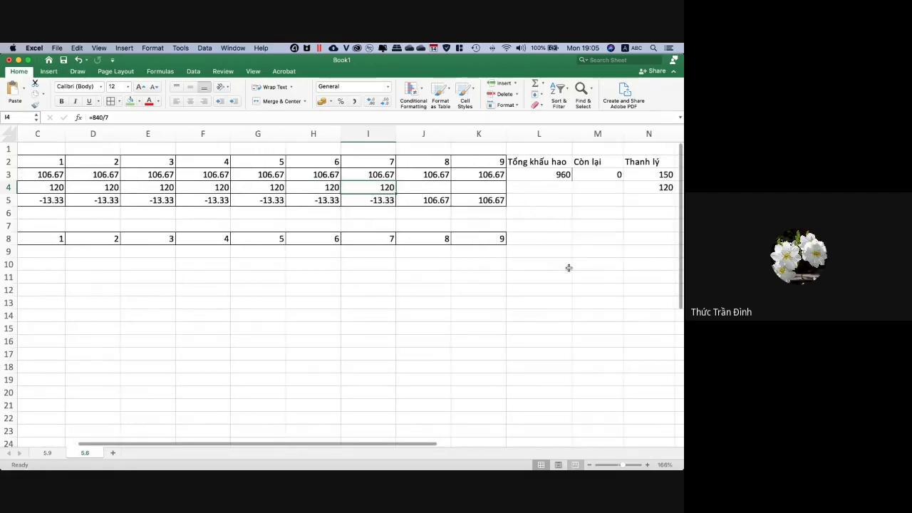
{"action": "scroll", "coordinate": [568, 267], "scroll_direction": "left", "scroll_amount": 5}
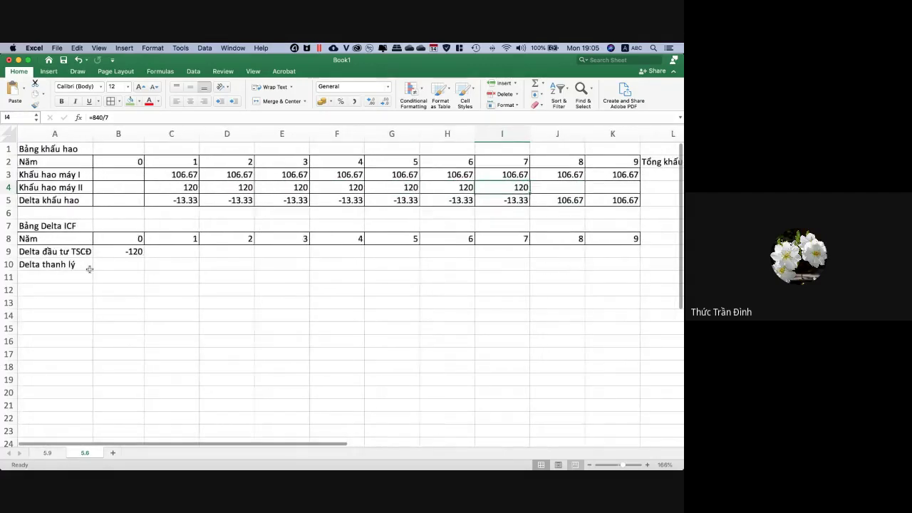
{"action": "left_click", "coordinate": [75, 265]}
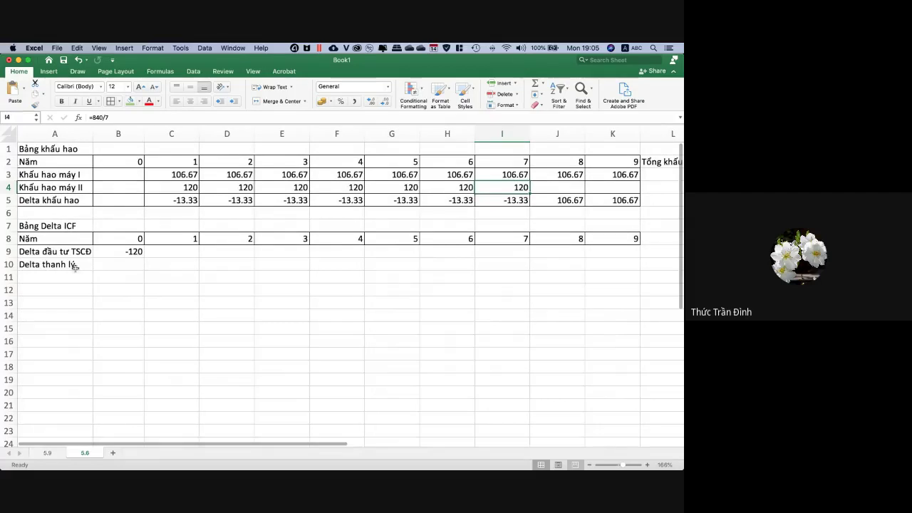
{"action": "left_click", "coordinate": [513, 266]}
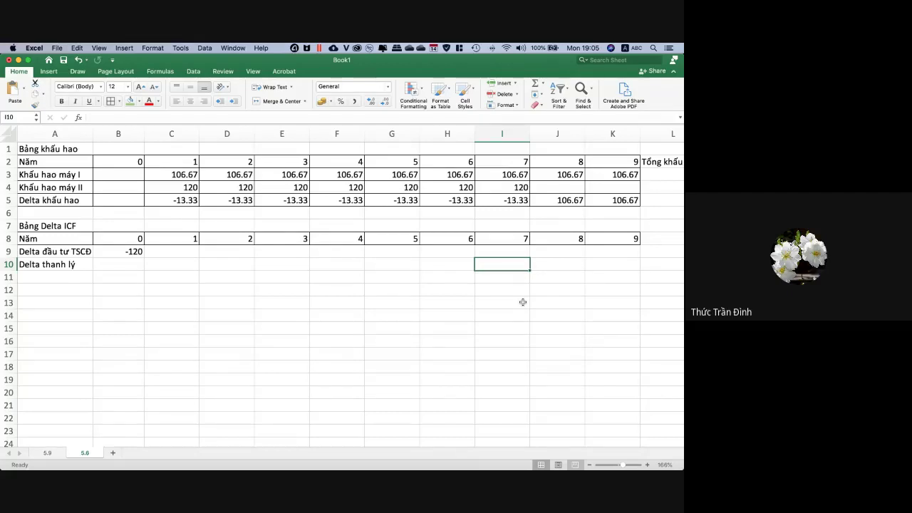
{"action": "type", "text": "-120"}
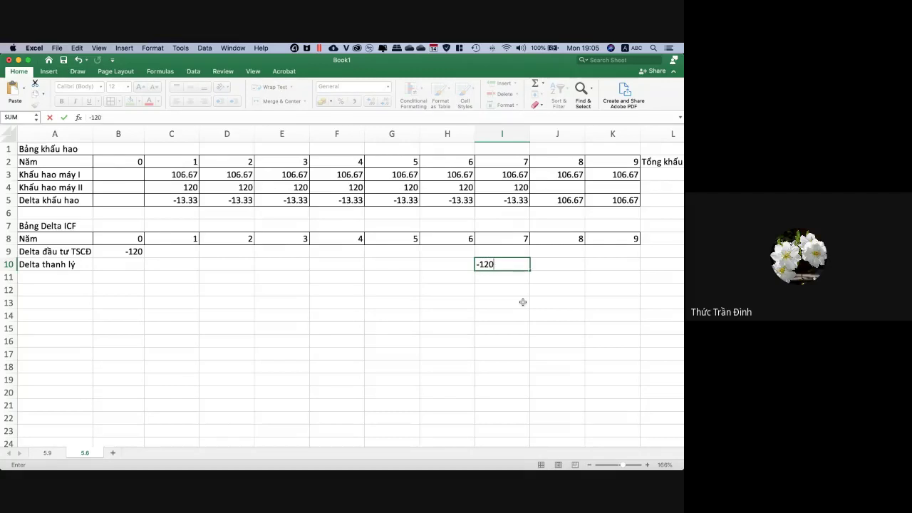
{"action": "key", "text": "Return"}
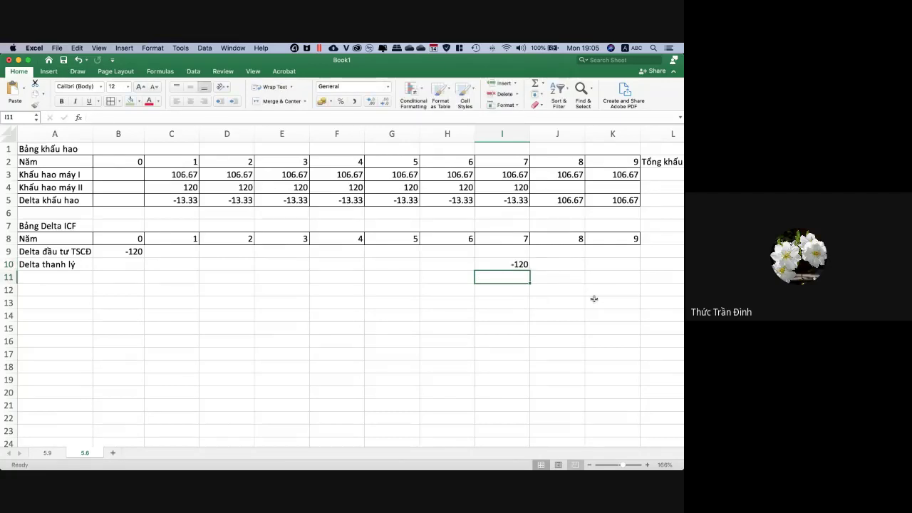
Recheck the Thanh lý column and enter 150 in K10 of the Delta thanh lý row for year 9.
{"action": "scroll", "coordinate": [594, 298], "scroll_direction": "right", "scroll_amount": 5}
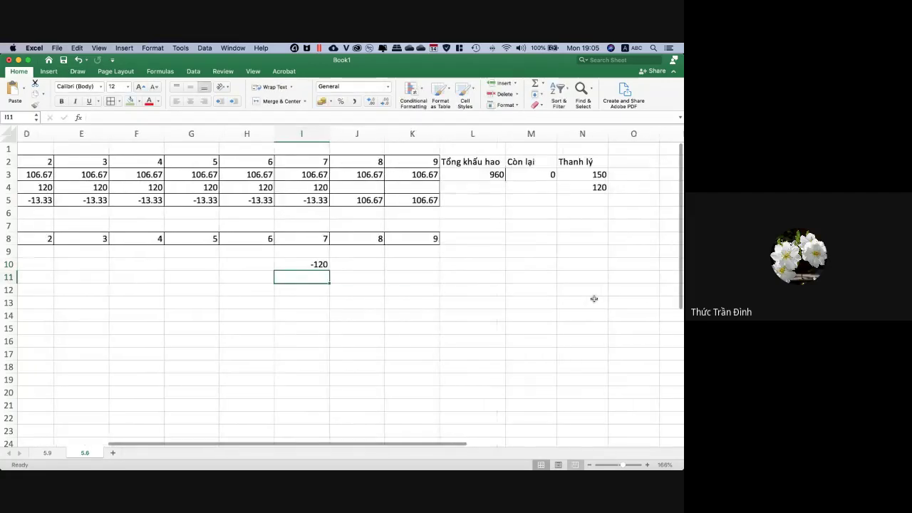
{"action": "scroll", "coordinate": [594, 298], "scroll_direction": "left", "scroll_amount": 2}
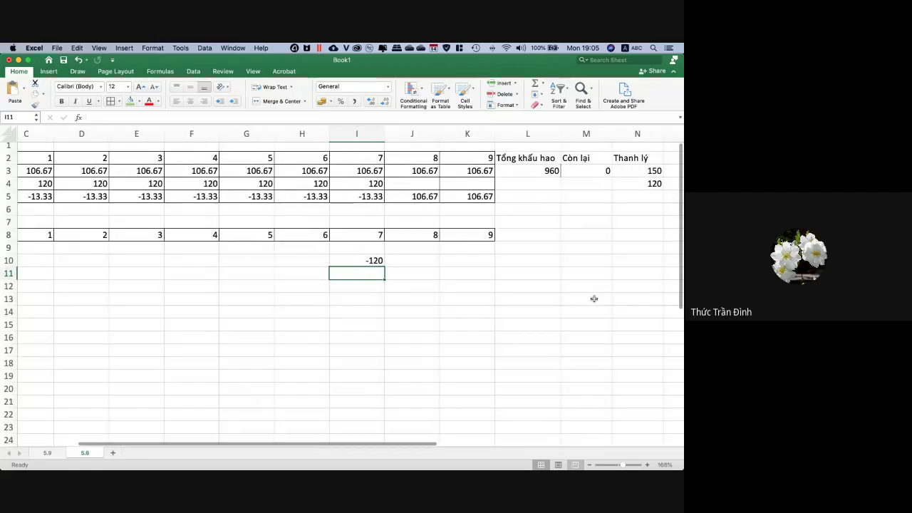
{"action": "scroll", "coordinate": [594, 299], "scroll_direction": "right", "scroll_amount": 2}
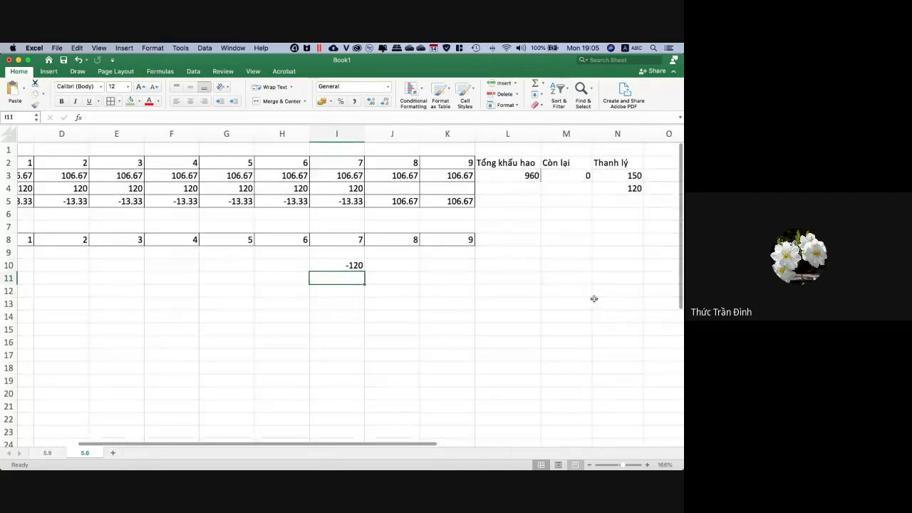
{"action": "scroll", "coordinate": [594, 299], "scroll_direction": "right", "scroll_amount": 2}
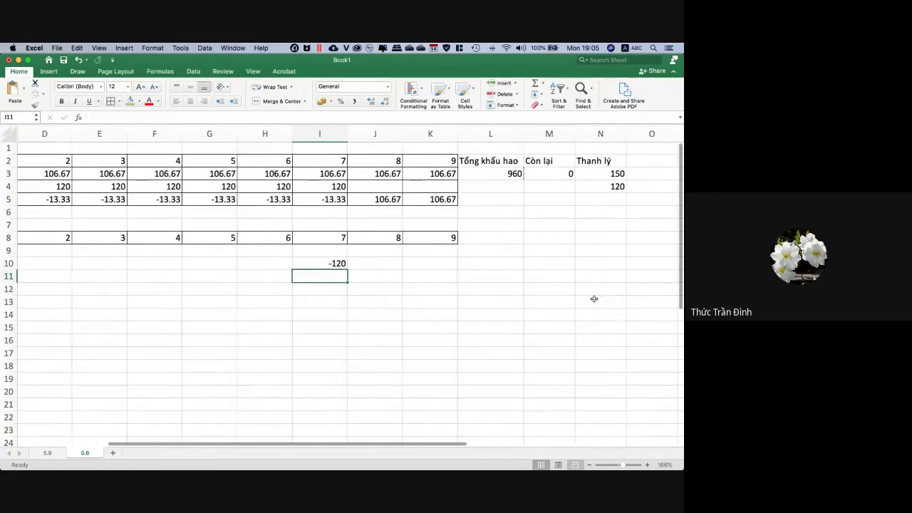
{"action": "scroll", "coordinate": [594, 298], "scroll_direction": "left", "scroll_amount": 2}
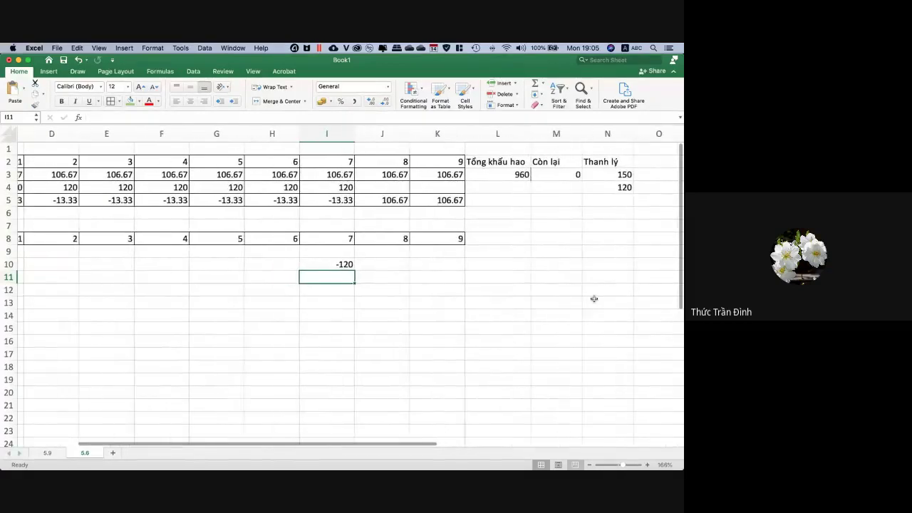
{"action": "scroll", "coordinate": [594, 298], "scroll_direction": "left", "scroll_amount": 2}
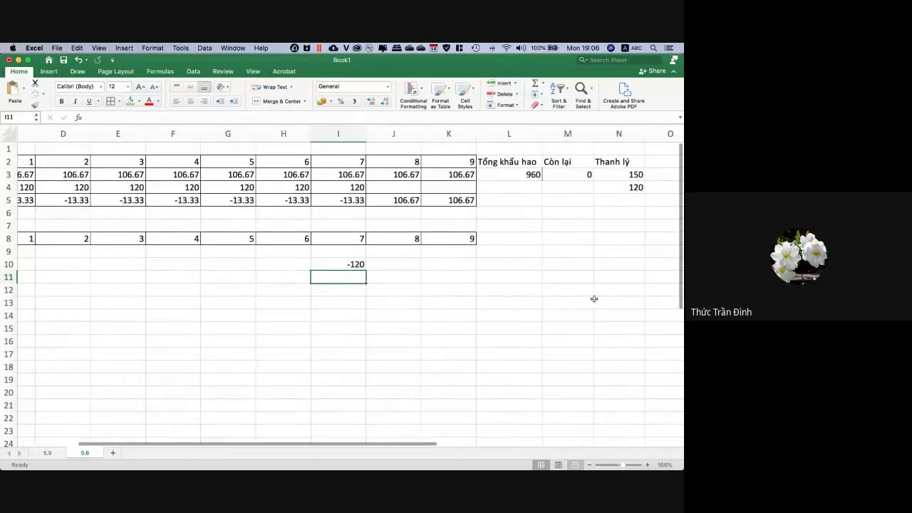
{"action": "left_click", "coordinate": [462, 266]}
{"action": "scroll", "coordinate": [523, 287], "scroll_direction": "right", "scroll_amount": 3}
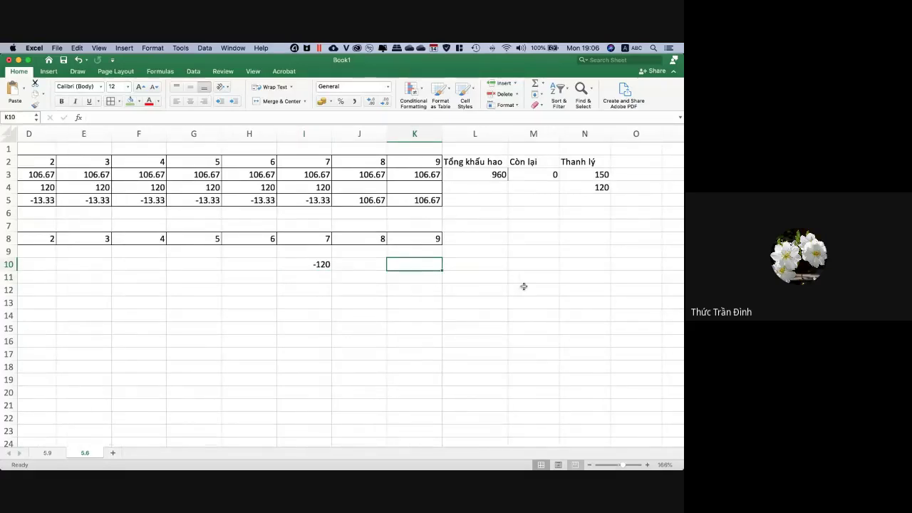
{"action": "scroll", "coordinate": [523, 286], "scroll_direction": "up", "scroll_amount": 1}
{"action": "scroll", "coordinate": [524, 286], "scroll_direction": "right", "scroll_amount": 1}
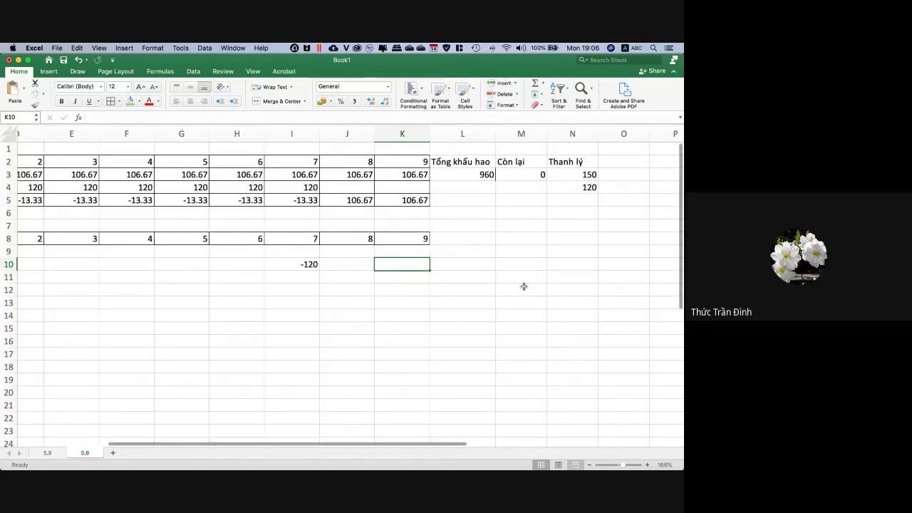
{"action": "type", "text": "15"}
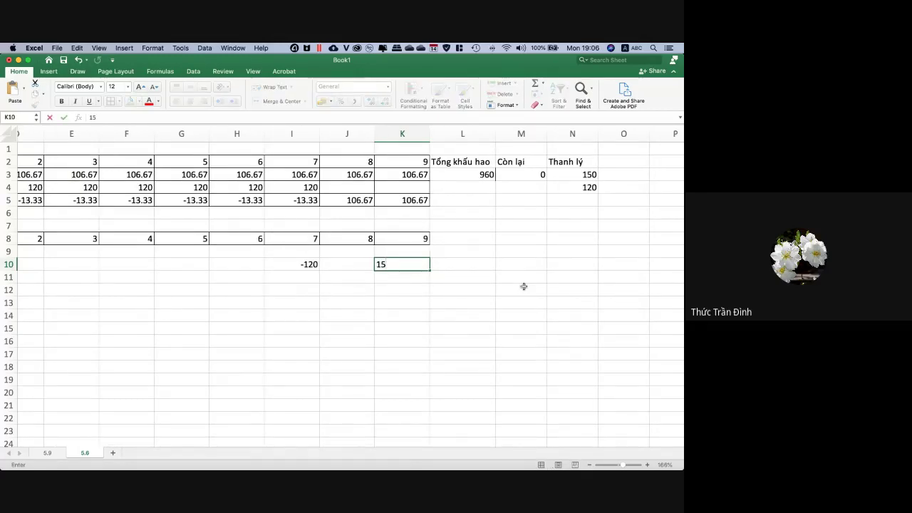
{"action": "type", "text": "0"}
{"action": "key", "text": "Return"}
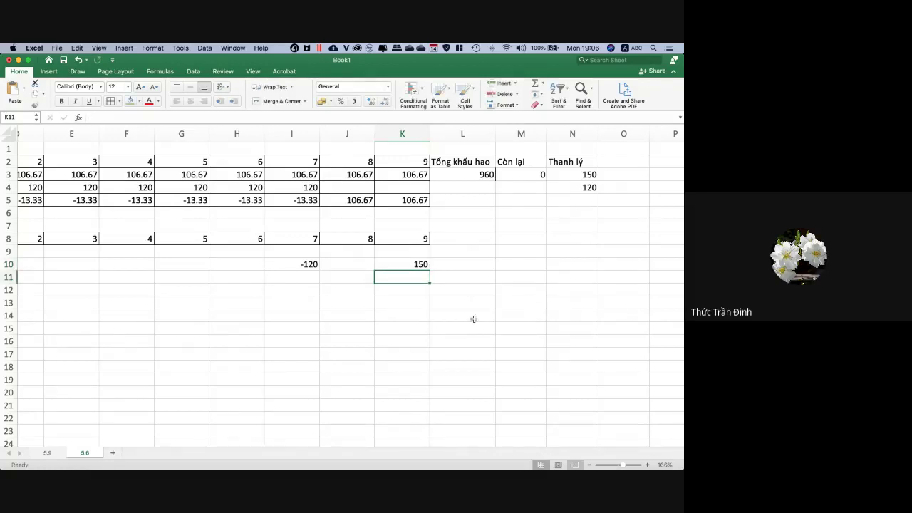
Review the Delta thanh lý row for years 7 and 9 against the Thanh lý column beside the depreciation table.
{"action": "scroll", "coordinate": [473, 319], "scroll_direction": "left", "scroll_amount": 15}
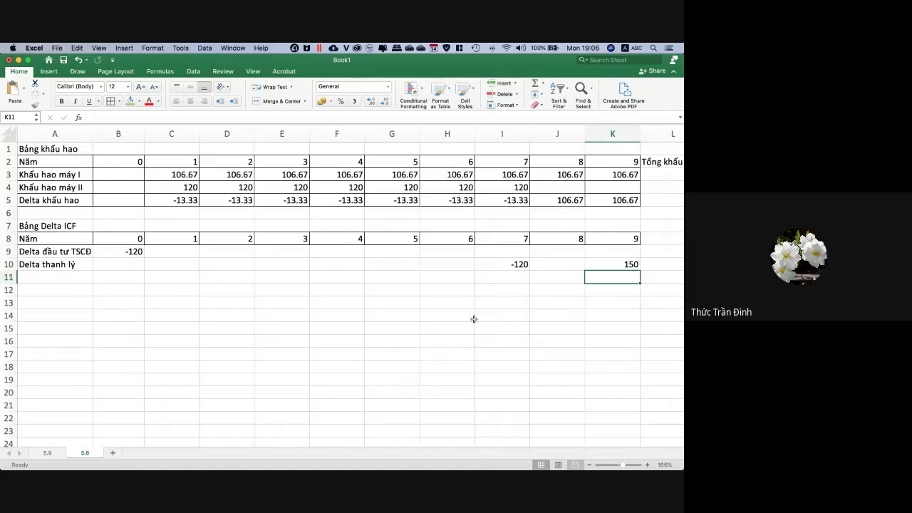
{"action": "scroll", "coordinate": [473, 319], "scroll_direction": "right", "scroll_amount": 6}
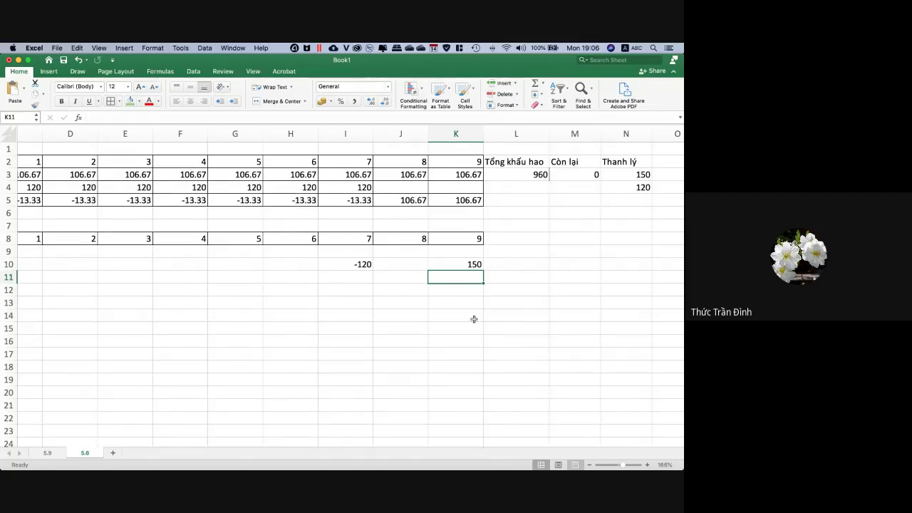
{"action": "scroll", "coordinate": [474, 319], "scroll_direction": "left", "scroll_amount": 3}
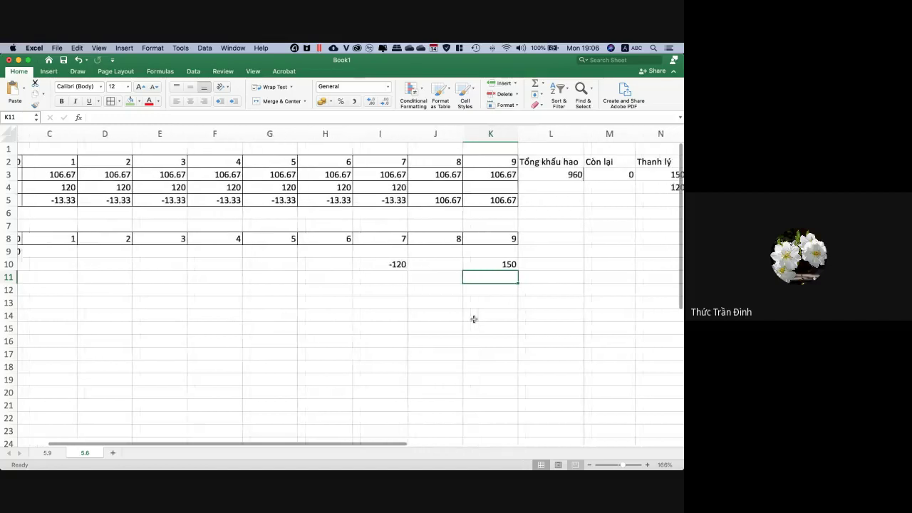
{"action": "scroll", "coordinate": [474, 319], "scroll_direction": "left", "scroll_amount": 3}
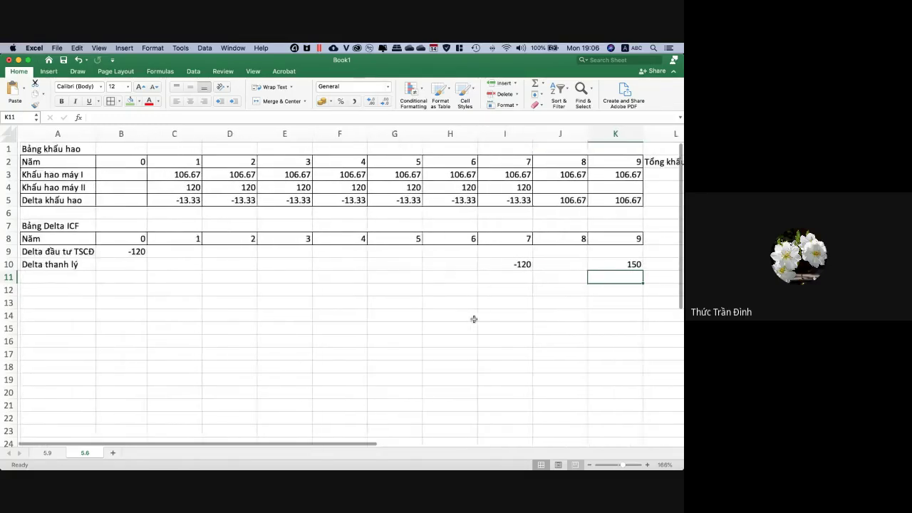
{"action": "scroll", "coordinate": [474, 319], "scroll_direction": "right", "scroll_amount": 2}
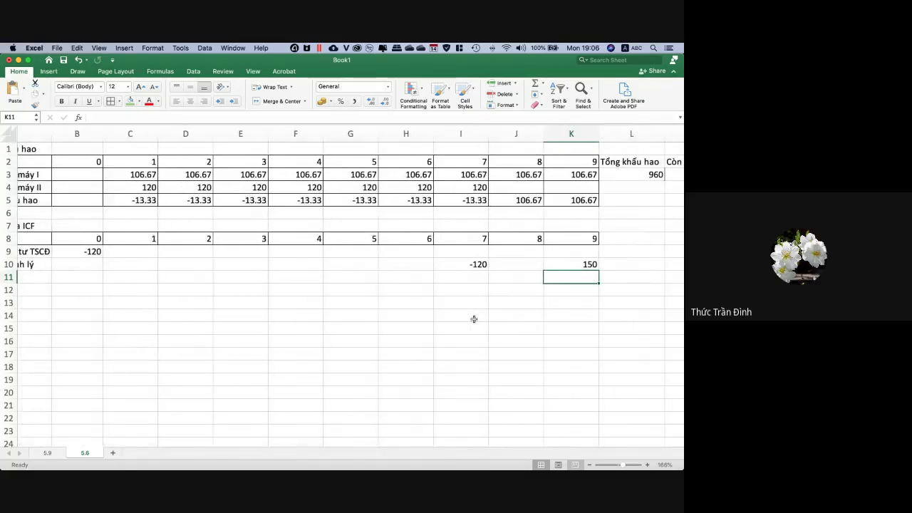
{"action": "right_click", "coordinate": [474, 319]}
{"action": "left_click", "coordinate": [386, 295]}
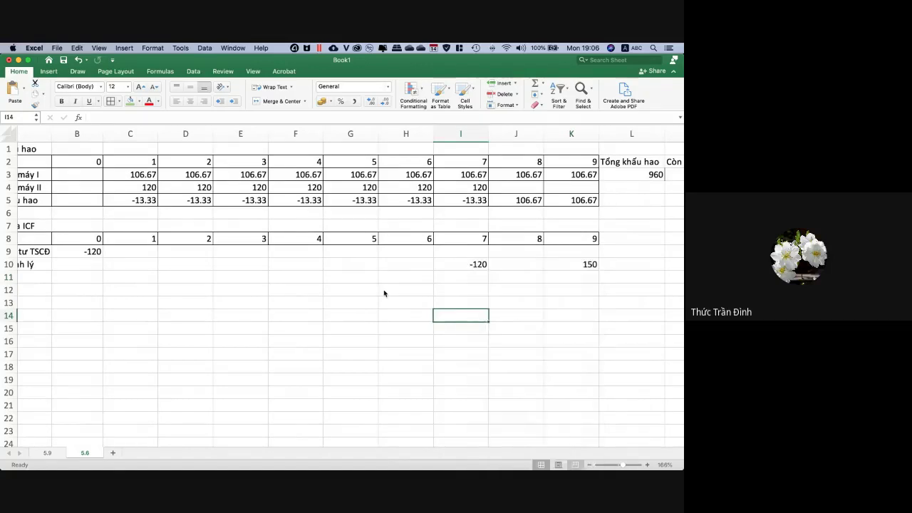
{"action": "left_click", "coordinate": [409, 295]}
{"action": "scroll", "coordinate": [409, 295], "scroll_direction": "left", "scroll_amount": 2}
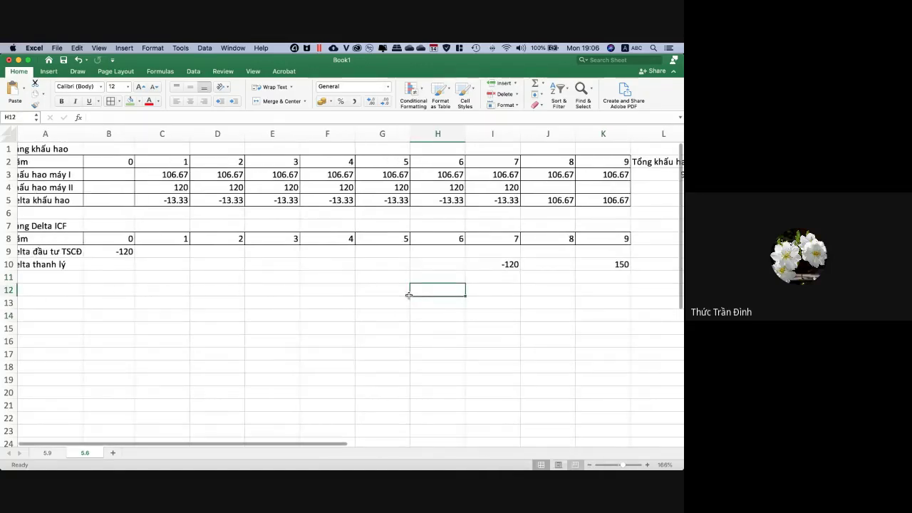
Label A11 "Delta VLD" below the Delta thanh lý row.
{"action": "left_click", "coordinate": [127, 297]}
{"action": "left_click", "coordinate": [61, 276]}
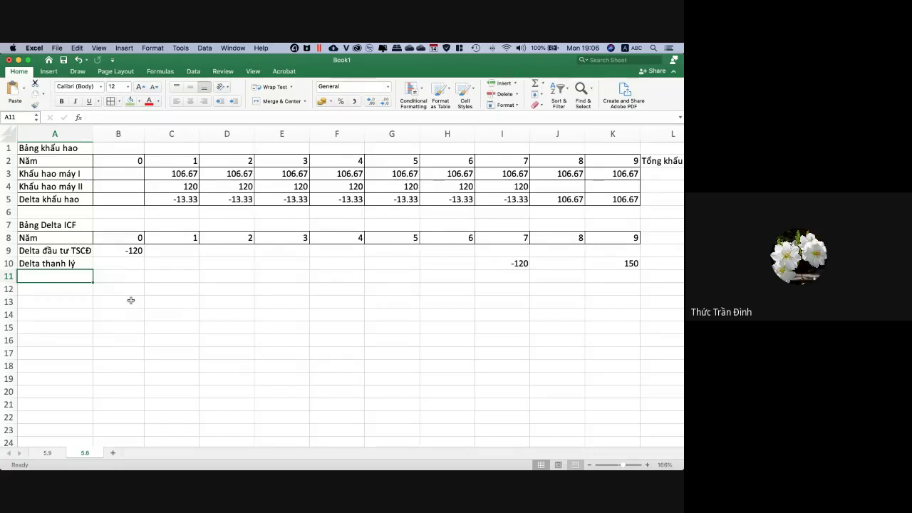
{"action": "type", "text": "Del"}
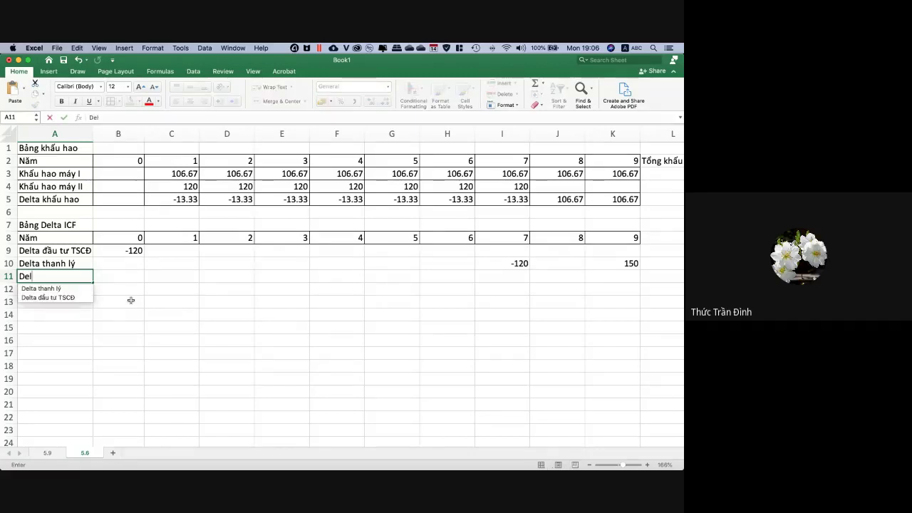
{"action": "type", "text": "ta VLD"}
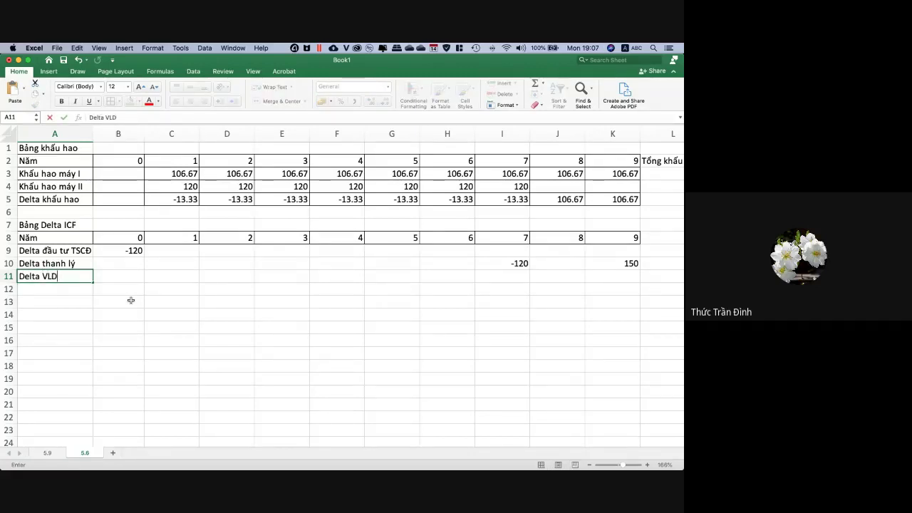
{"action": "key", "text": "Tab"}
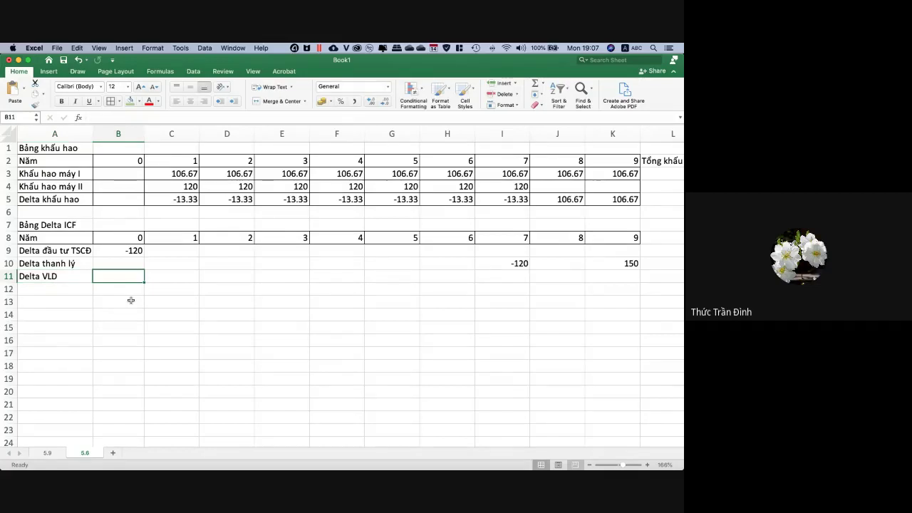
Fill the Delta VLD row with 0 for years 0 to 9 in B11:K11.
{"action": "type", "text": "0"}
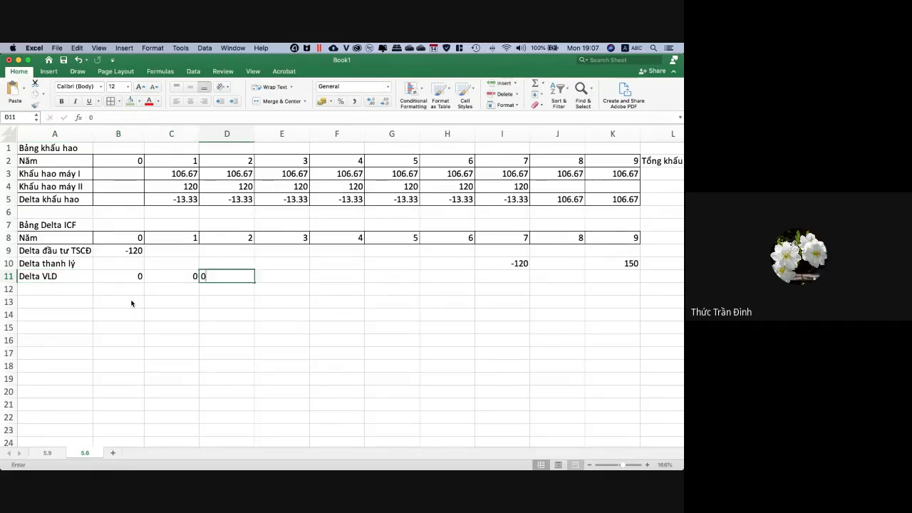
{"action": "type", "text": "\t0\t0\t0\t0\t0"}
{"action": "key", "text": "Tab"}
{"action": "type", "text": "0"}
{"action": "key", "text": "Tab"}
{"action": "type", "text": "0"}
{"action": "key", "text": "Tab"}
{"action": "type", "text": "0"}
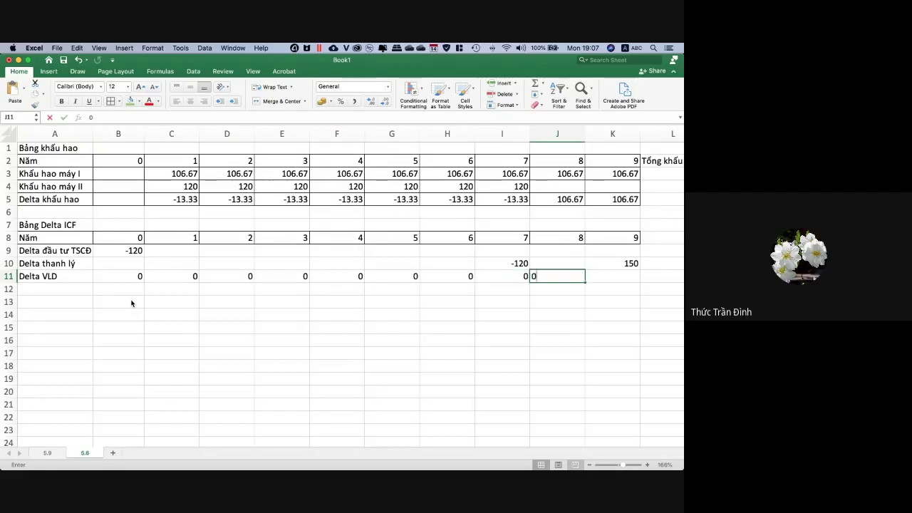
{"action": "key", "text": "Tab"}
{"action": "type", "text": "0"}
{"action": "key", "text": "Tab"}
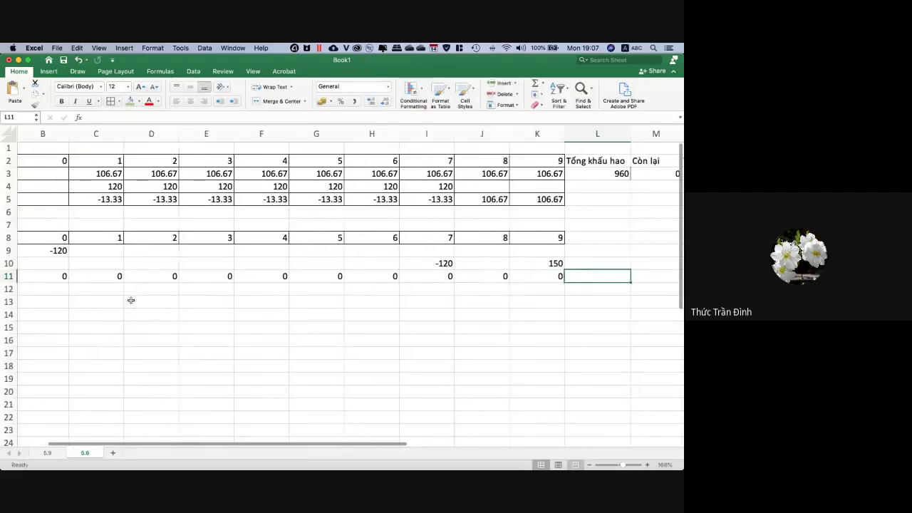
{"action": "left_click", "coordinate": [112, 324]}
{"action": "scroll", "coordinate": [112, 324], "scroll_direction": "left", "scroll_amount": 2}
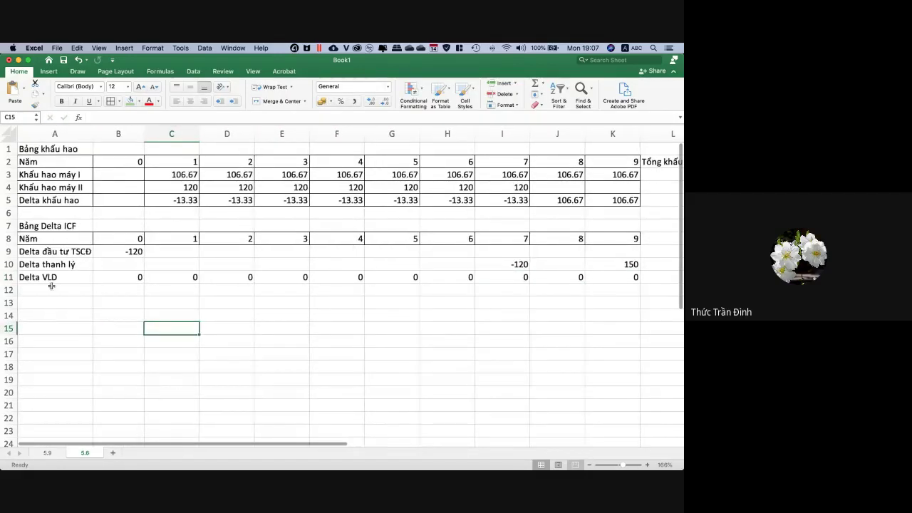
Select A12 below Delta VLD, then switch to the textbook PDF to review the exercise 5.6 data and return to the workbook.
{"action": "left_click", "coordinate": [107, 302]}
{"action": "left_click", "coordinate": [62, 289]}
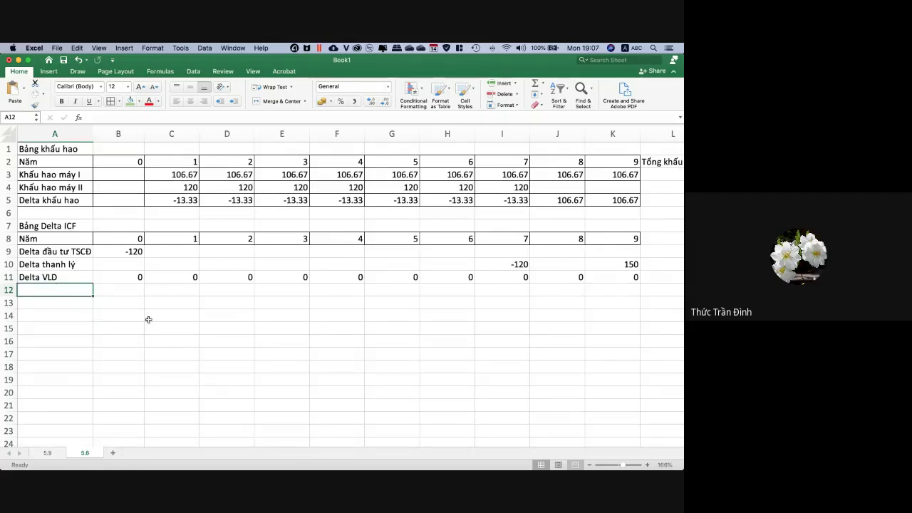
{"action": "key", "text": "super+Tab"}
{"action": "scroll", "coordinate": [149, 323], "scroll_direction": "down", "scroll_amount": 2}
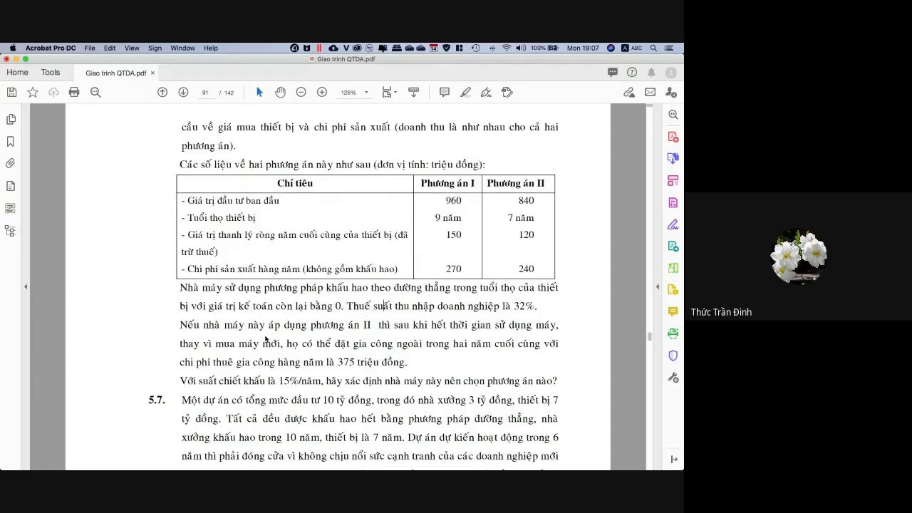
{"action": "key", "text": "super+Tab"}
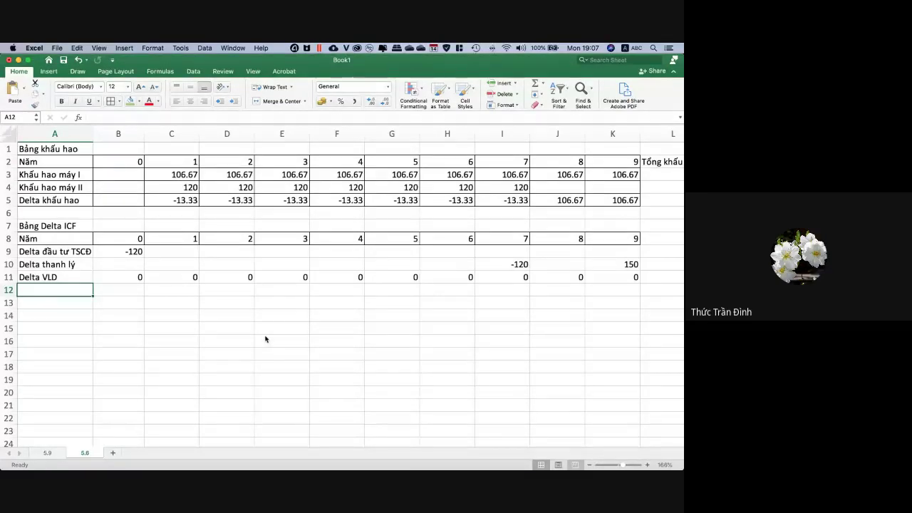
{"action": "type", "text": "Bảng D"}
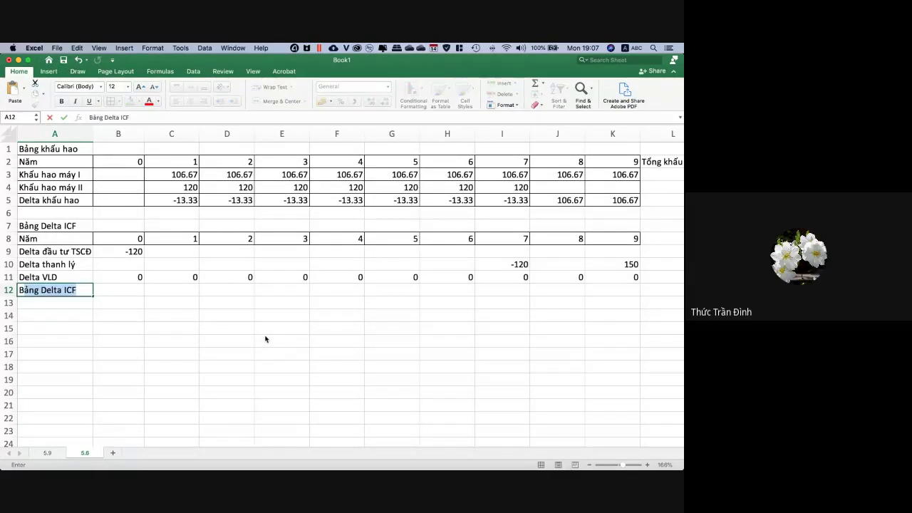
{"action": "key", "text": "BackSpace"}
{"action": "key", "text": "BackSpace"}
{"action": "key", "text": "BackSpace"}
{"action": "key", "text": "BackSpace"}
{"action": "key", "text": "BackSpace"}
{"action": "key", "text": "BackSpace"}
{"action": "key", "text": "BackSpace"}
{"action": "type", "text": "Nga"}
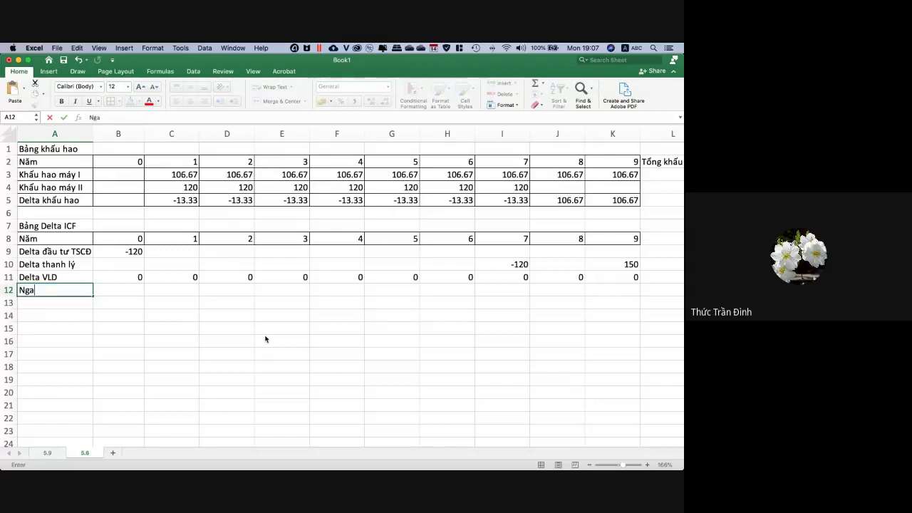
{"action": "type", "text": "n lưu"}
{"action": "key", "text": "BackSpace"}
{"action": "key", "text": "BackSpace"}
{"action": "key", "text": "BackSpace"}
{"action": "key", "text": "BackSpace"}
{"action": "key", "text": "BackSpace"}
{"action": "key", "text": "BackSpace"}
{"action": "key", "text": "BackSpace"}
{"action": "key", "text": "BackSpace"}
Label A12 "Delta ICF" below the Delta VLD row.
{"action": "type", "text": "Delta"}
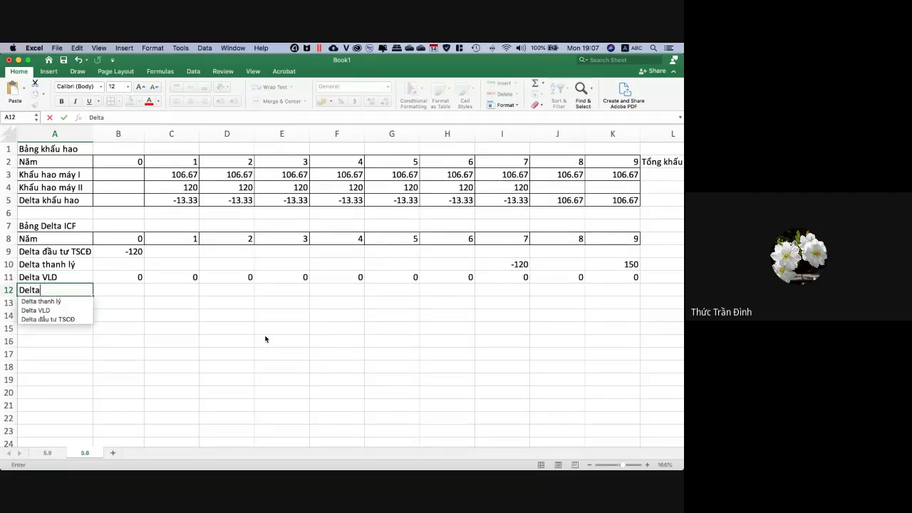
{"action": "type", "text": " IC"}
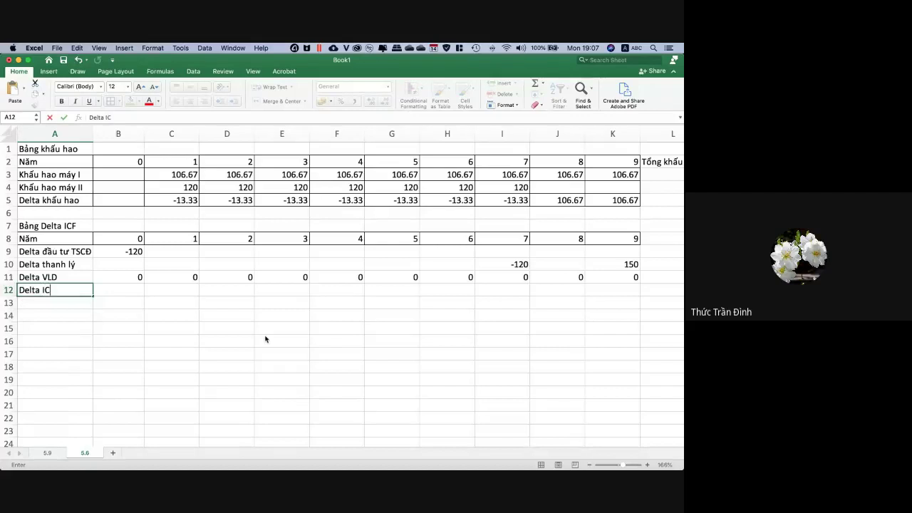
{"action": "type", "text": "F"}
{"action": "key", "text": "Return"}
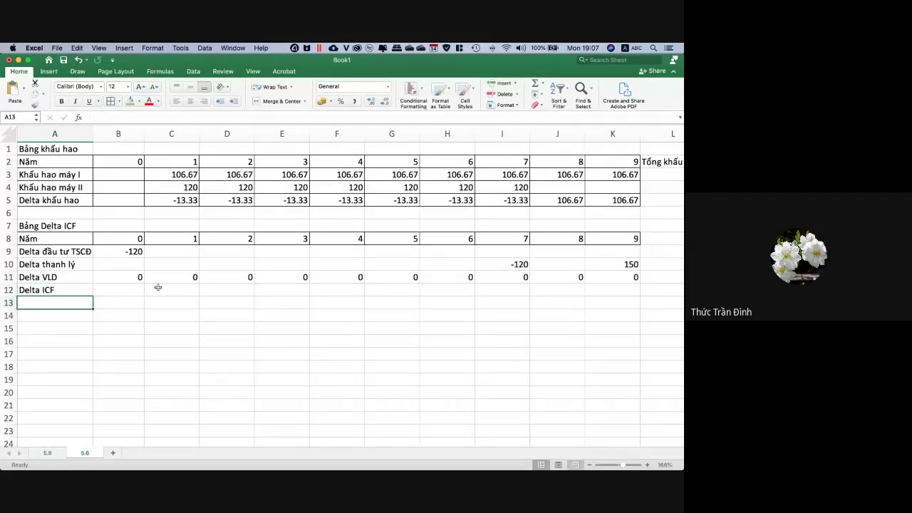
Enter =SUM(B9:B11) in B12 to total the year 0 Delta ICF.
{"action": "left_click", "coordinate": [132, 289]}
{"action": "type", "text": "=su"}
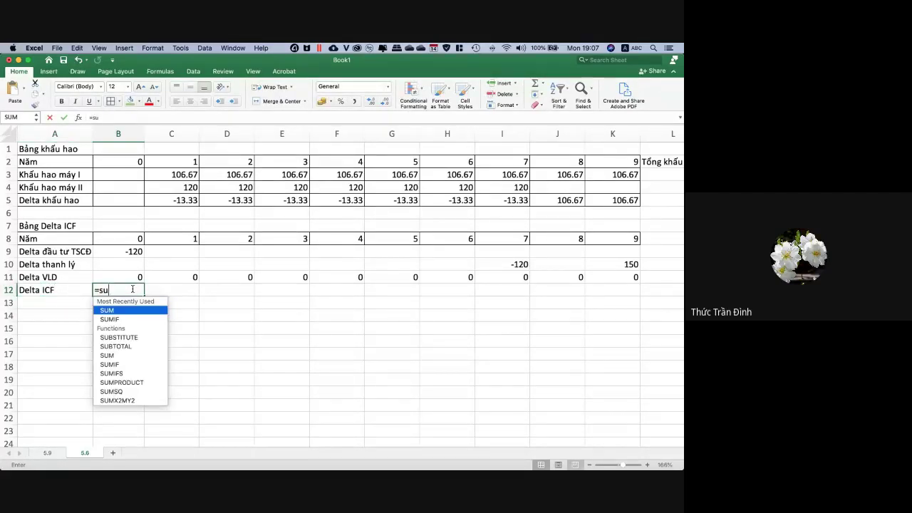
{"action": "type", "text": "m("}
{"action": "left_click", "coordinate": [123, 255]}
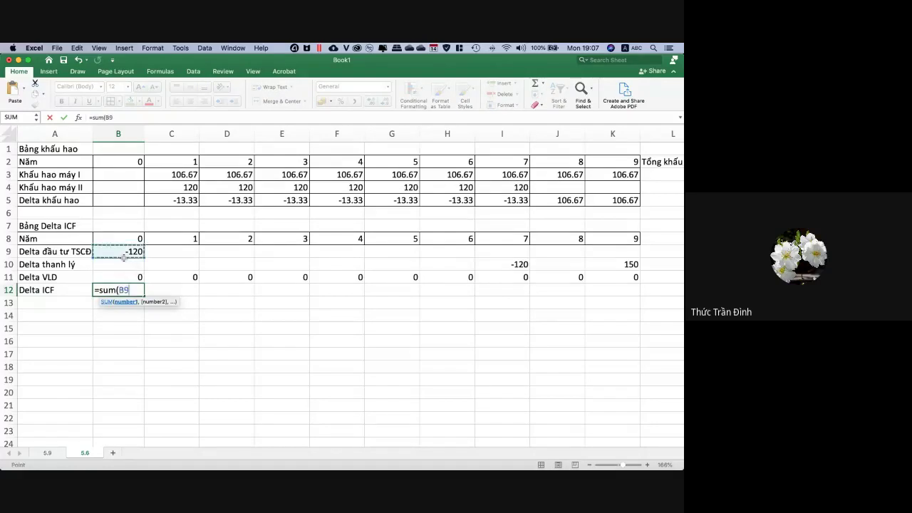
{"action": "left_click_drag", "start_coordinate": [124, 258], "coordinate": [131, 277]}
{"action": "key", "text": "Return"}
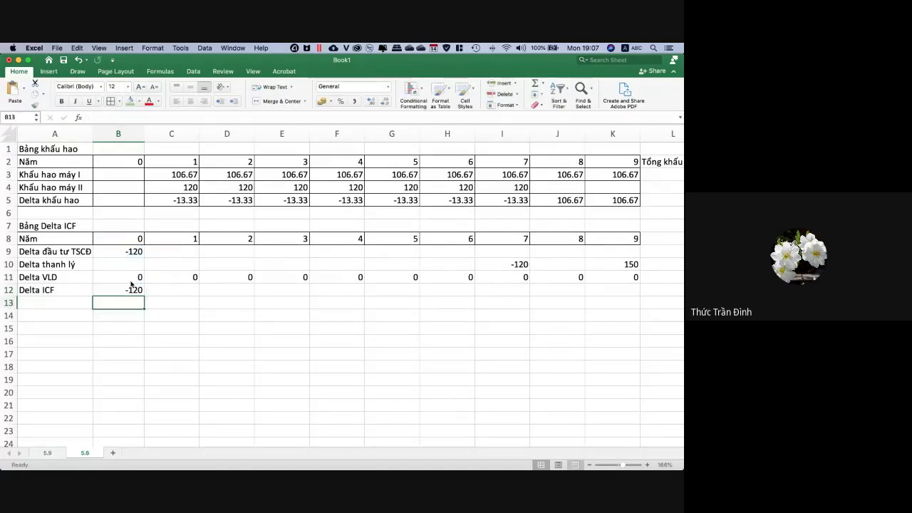
Copy the Delta ICF formula from B12 across to K12 for years 1 to 9.
{"action": "left_click", "coordinate": [132, 289]}
{"action": "key", "text": "super+c"}
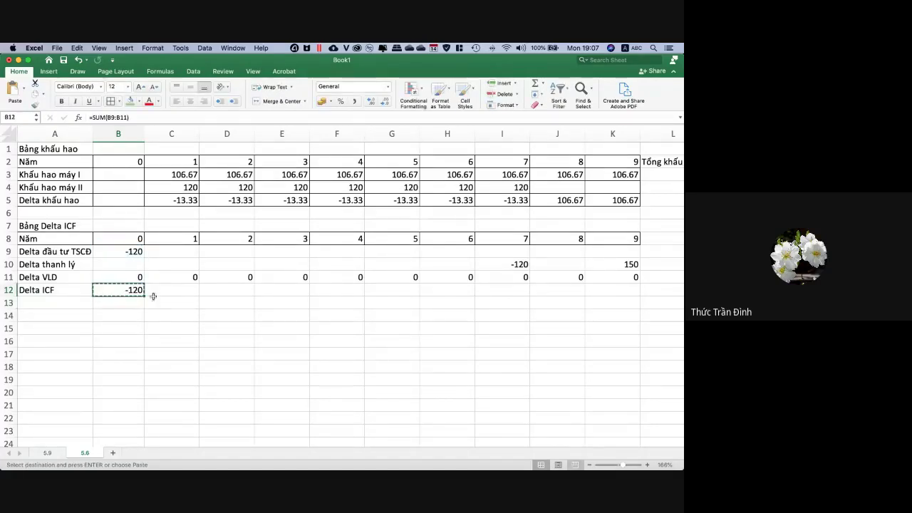
{"action": "left_click_drag", "start_coordinate": [145, 296], "coordinate": [633, 289]}
{"action": "left_click", "coordinate": [491, 352]}
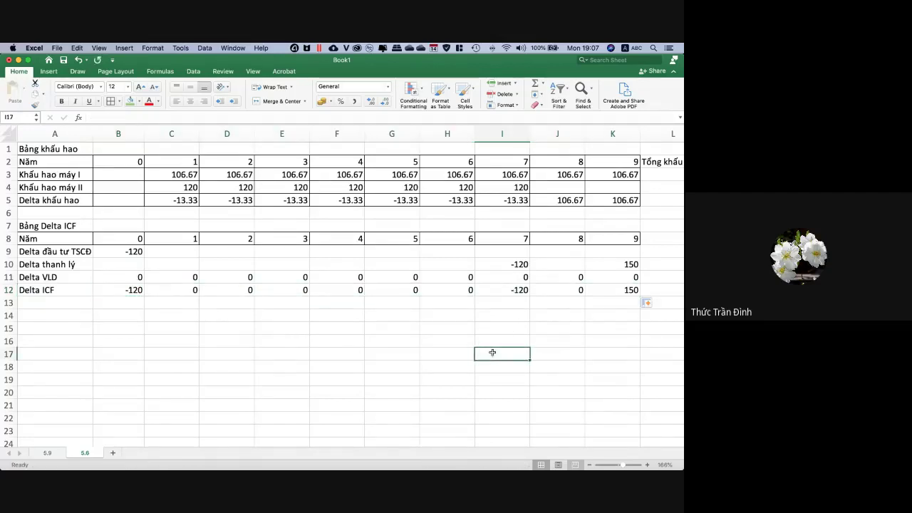
Apply borders to all cells of the Delta ICF table body, A9:K12.
{"action": "left_click", "coordinate": [131, 365]}
{"action": "left_click_drag", "start_coordinate": [64, 253], "coordinate": [612, 290]}
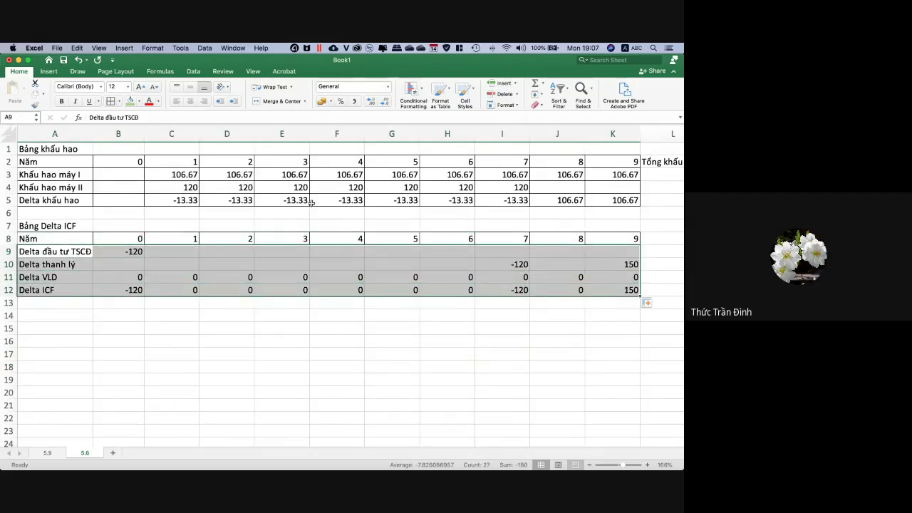
{"action": "left_click", "coordinate": [113, 103]}
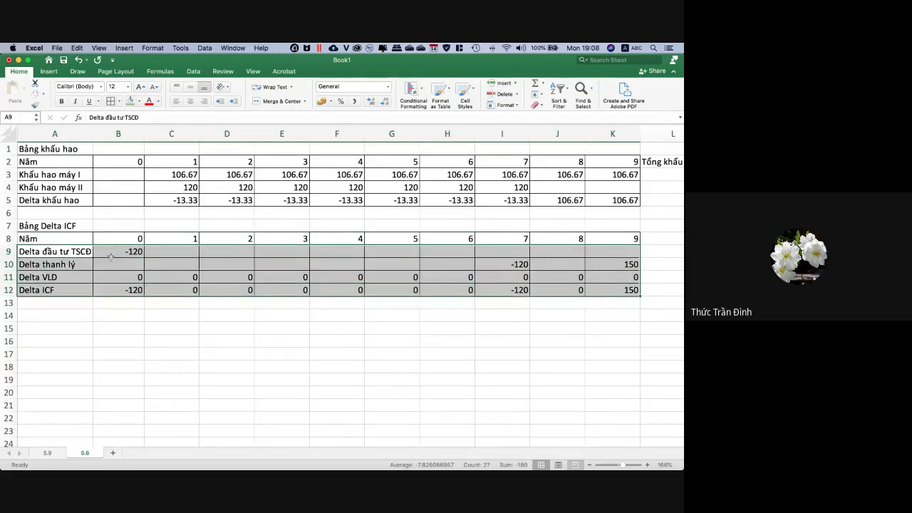
{"action": "left_click", "coordinate": [108, 329]}
Fill the whole Delta ICF row 12 with standard yellow.
{"action": "left_click", "coordinate": [9, 290]}
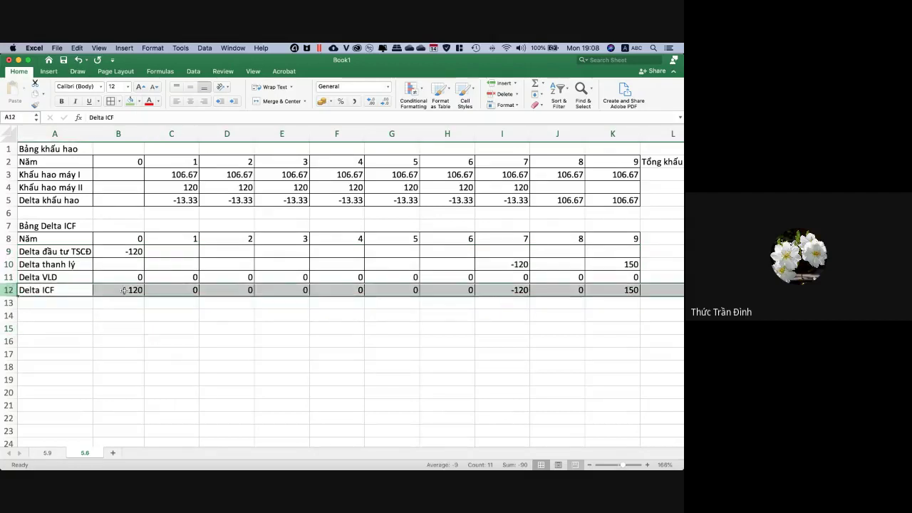
{"action": "left_click", "coordinate": [219, 324]}
{"action": "left_click", "coordinate": [8, 290]}
{"action": "left_click", "coordinate": [139, 102]}
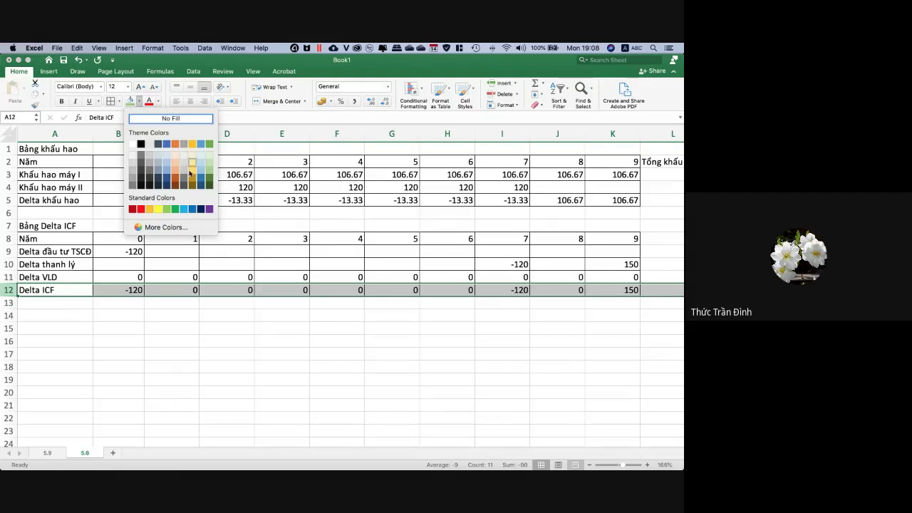
{"action": "left_click", "coordinate": [157, 209]}
{"action": "left_click", "coordinate": [222, 336]}
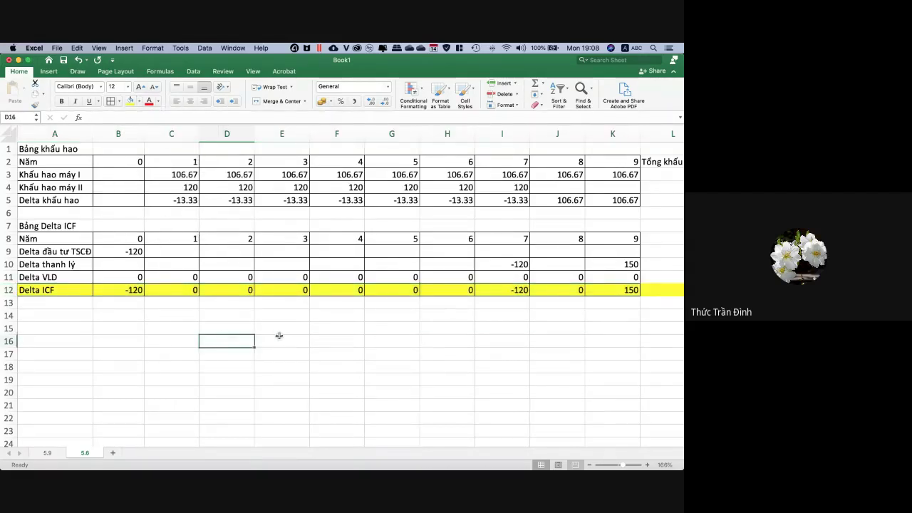
Fill the "Bảng Delta ICF" heading in A7 with yellow.
{"action": "scroll", "coordinate": [279, 336], "scroll_direction": "down", "scroll_amount": 1}
{"action": "left_click", "coordinate": [71, 207]}
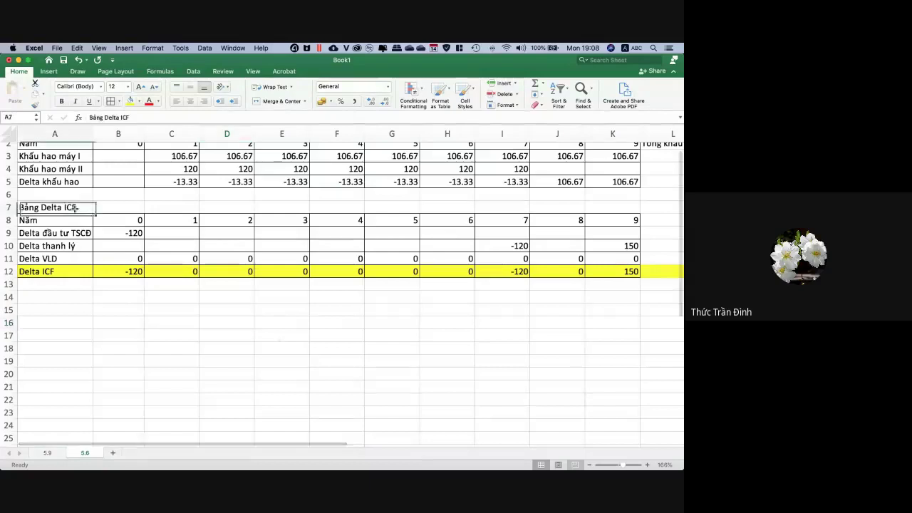
{"action": "left_click", "coordinate": [131, 101]}
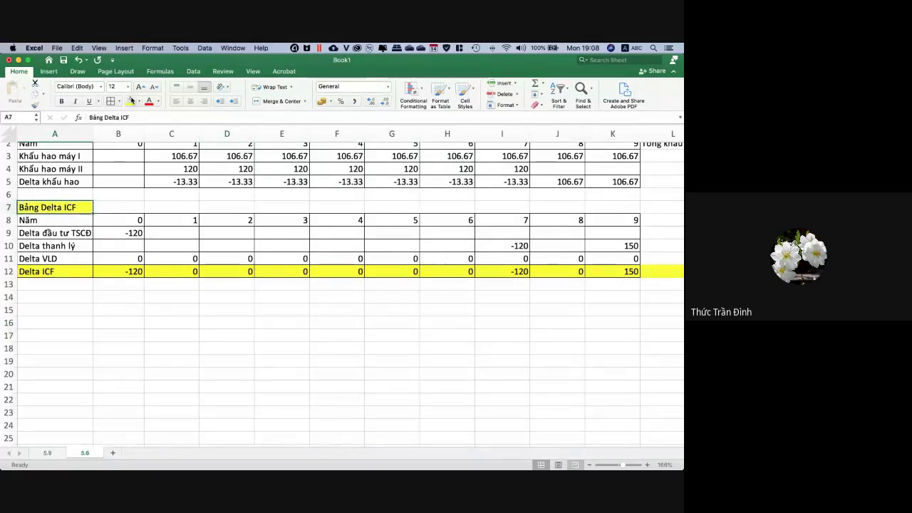
{"action": "left_click", "coordinate": [129, 325]}
Enter the heading "Bảng Delta OCF" in A15 and fill it with yellow.
{"action": "left_click", "coordinate": [57, 307]}
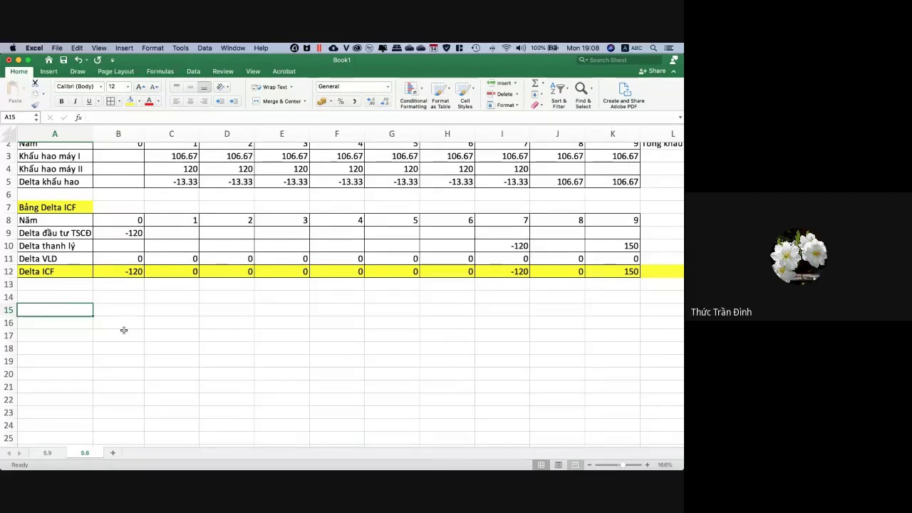
{"action": "type", "text": "Bảng Delta OCF"}
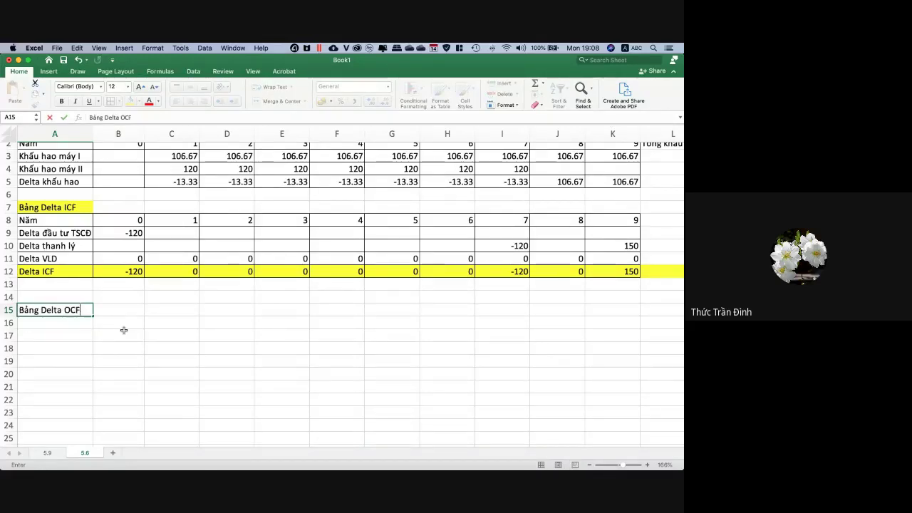
{"action": "key", "text": "Return"}
{"action": "left_click", "coordinate": [81, 308]}
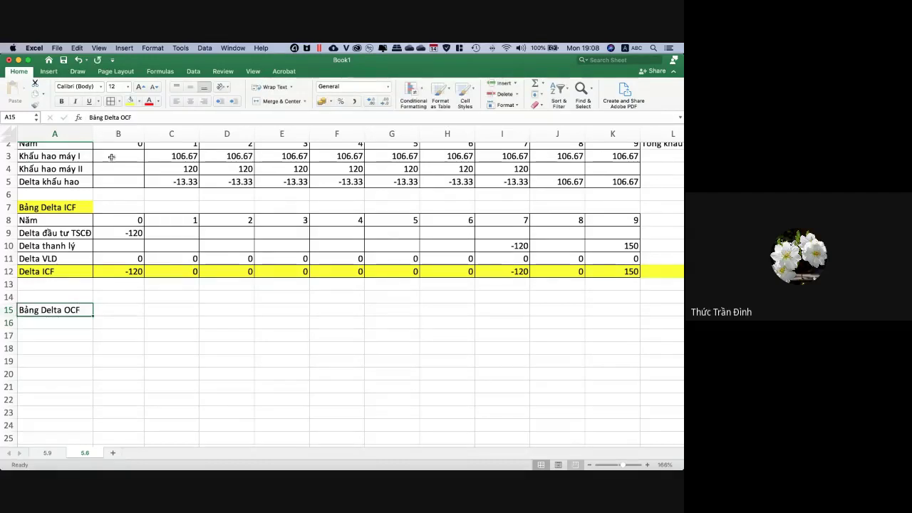
{"action": "left_click", "coordinate": [130, 102]}
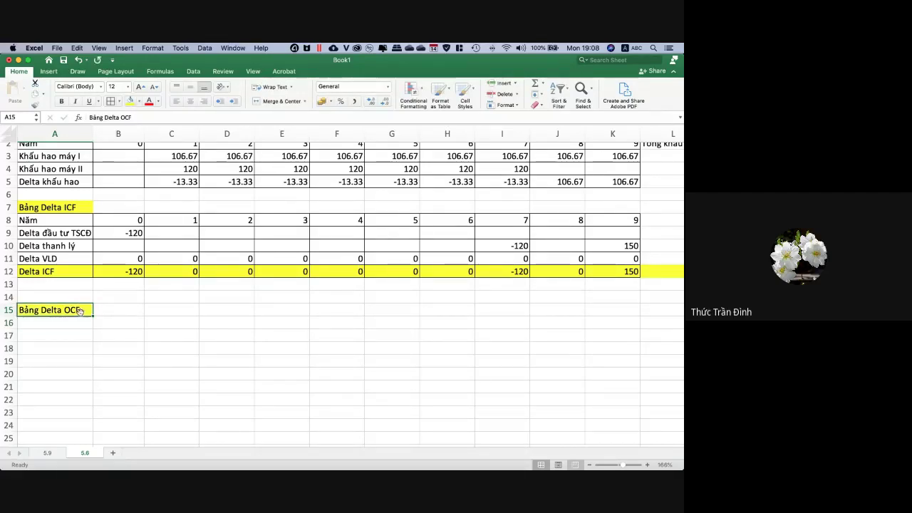
Copy the Năm header row A8:K8 to row 16 under the Bảng Delta OCF heading.
{"action": "left_click", "coordinate": [77, 225]}
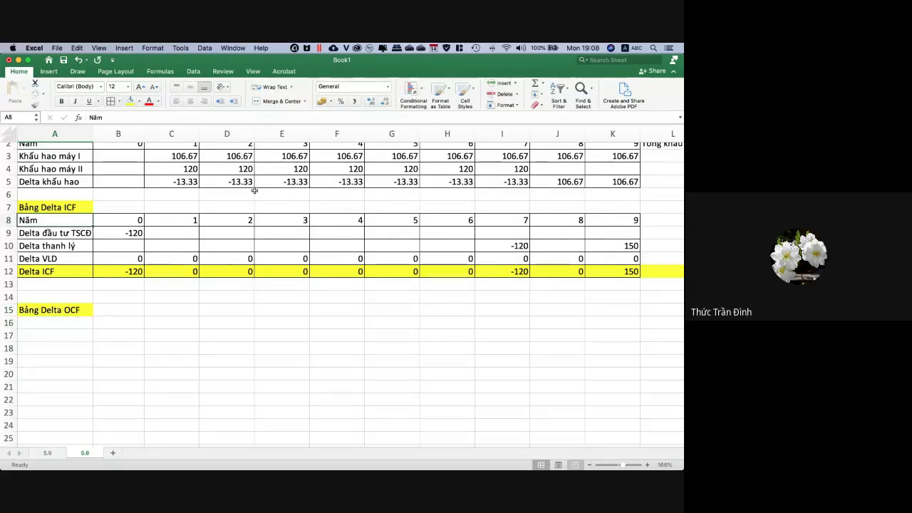
{"action": "left_click", "coordinate": [629, 221], "text": "shift"}
{"action": "key", "text": "super+c"}
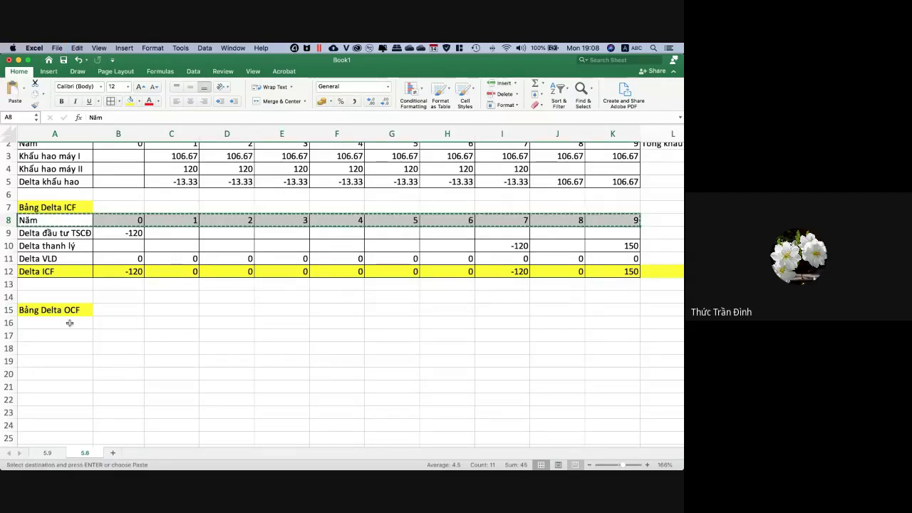
{"action": "left_click", "coordinate": [70, 324]}
{"action": "key", "text": "super+v"}
{"action": "left_click", "coordinate": [128, 360]}
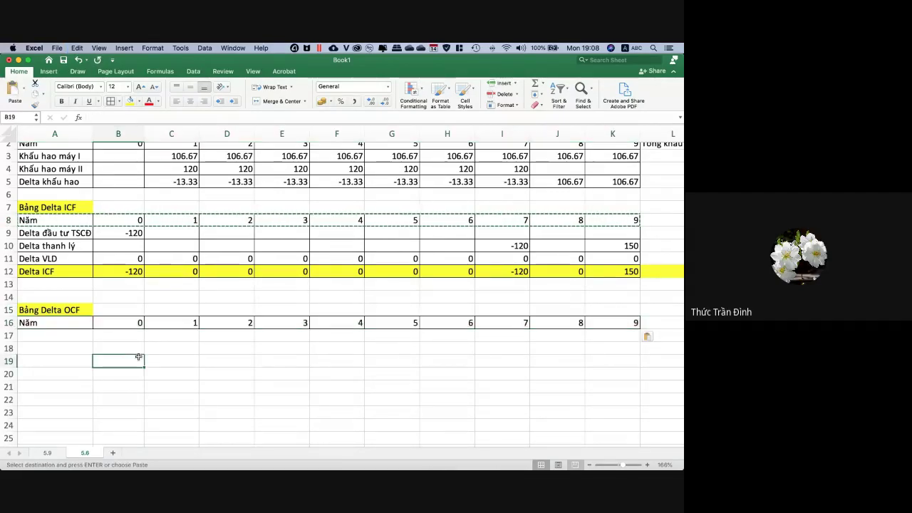
Label A17 "Delta Doanh thu" as the first row of the Delta OCF table and move to its year 1 cell.
{"action": "left_click", "coordinate": [81, 335]}
{"action": "type", "text": "Delta"}
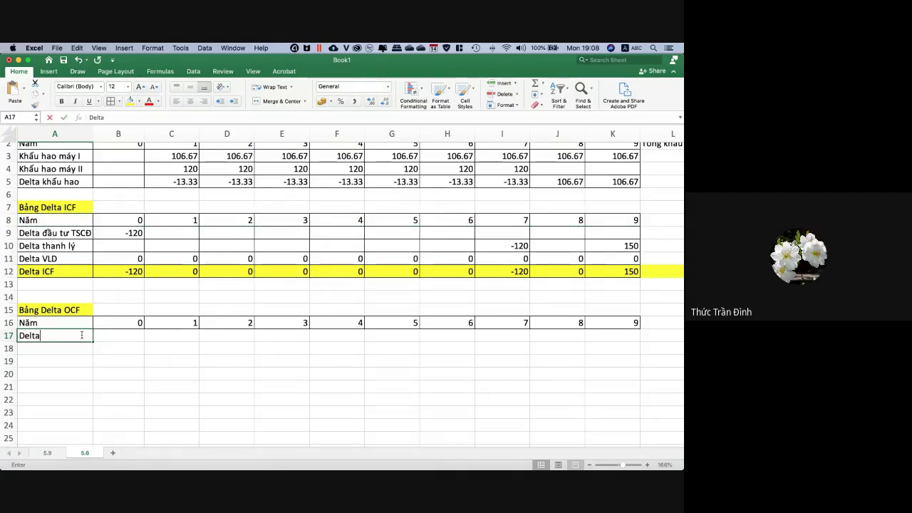
{"action": "type", "text": " Doanh t"}
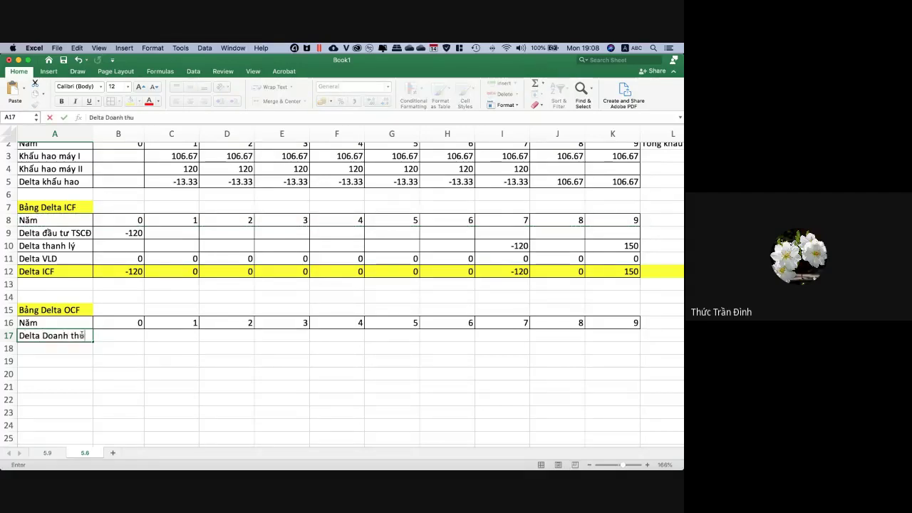
{"action": "type", "text": "hu"}
{"action": "key", "text": "Tab"}
{"action": "key", "text": "Tab"}
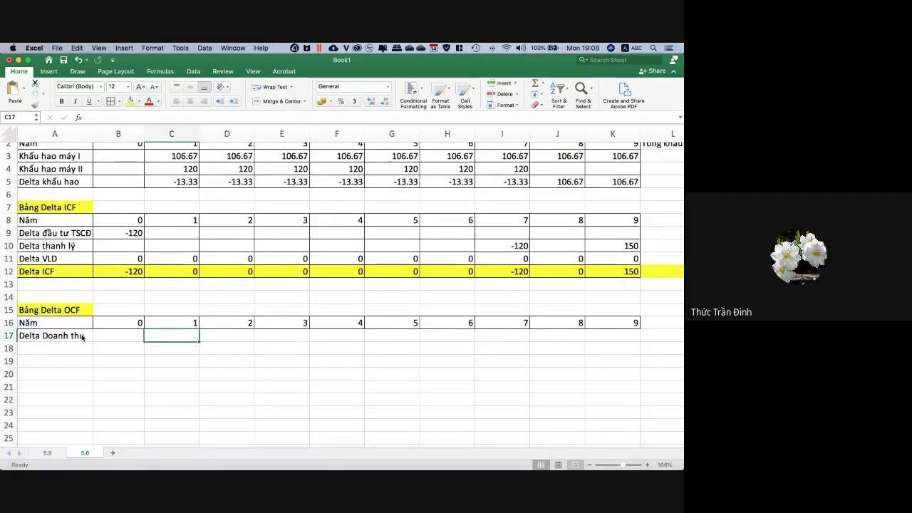
Find and highlight the statement about both options' revenue in the textbook PDF's exercise 5.6, then return to the workbook.
{"action": "key", "text": "super+Tab"}
{"action": "scroll", "coordinate": [386, 287], "scroll_direction": "down", "scroll_amount": 1}
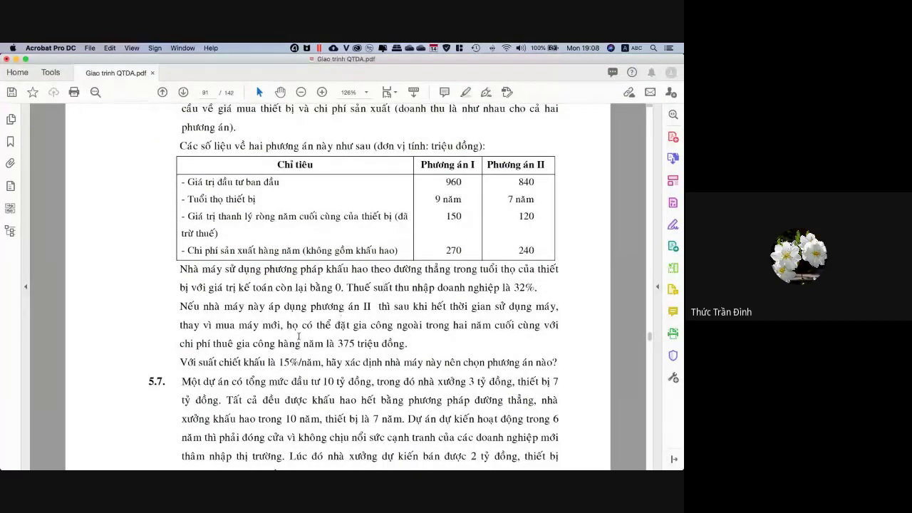
{"action": "scroll", "coordinate": [299, 336], "scroll_direction": "up", "scroll_amount": 3}
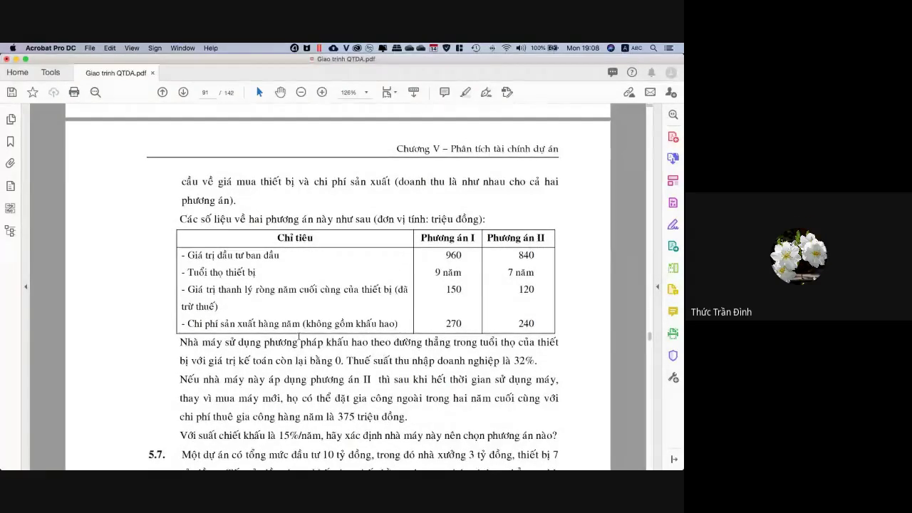
{"action": "scroll", "coordinate": [299, 336], "scroll_direction": "up", "scroll_amount": 3}
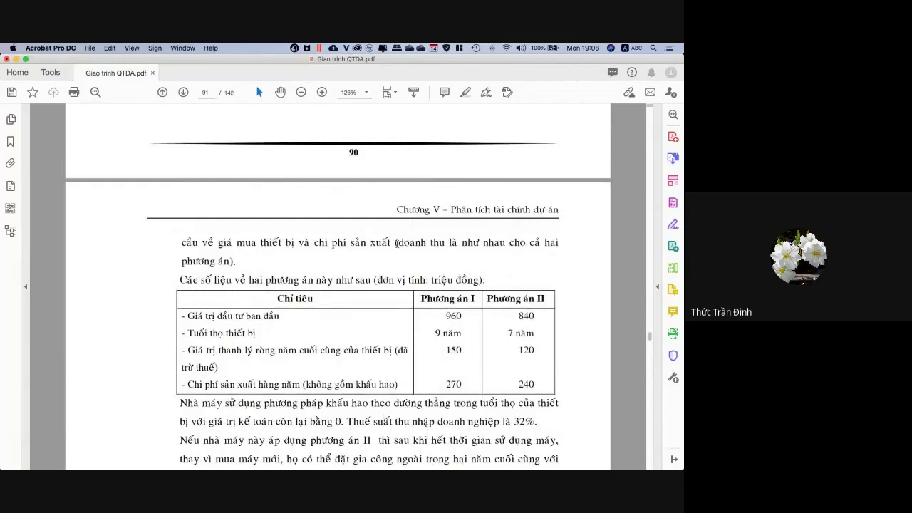
{"action": "left_click_drag", "start_coordinate": [394, 243], "coordinate": [230, 265]}
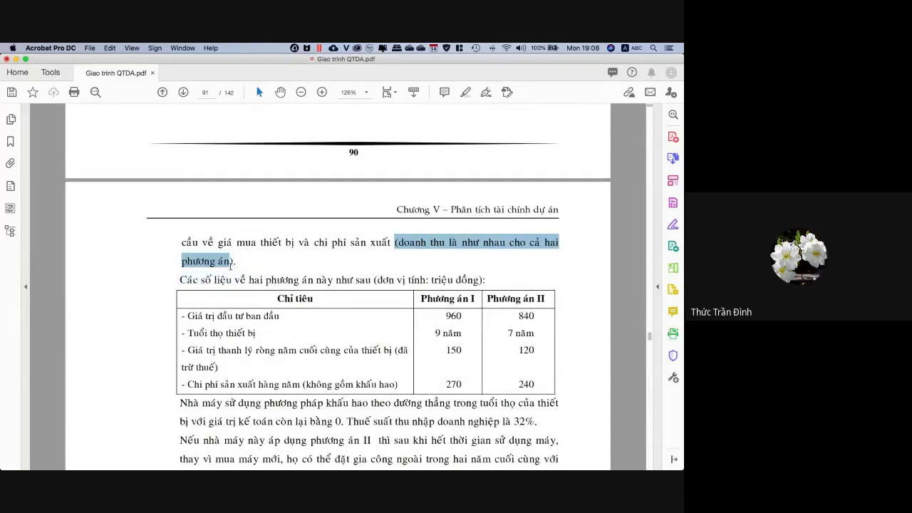
{"action": "key", "text": "super+Tab"}
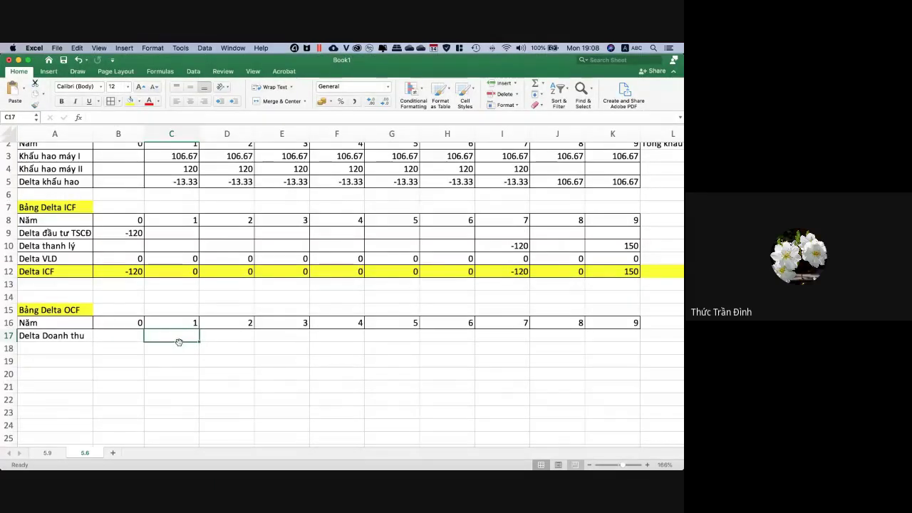
Enter 0 as the year 1 Delta Doanh thu in C17 and fill it across to year 9 in K17.
{"action": "type", "text": "0"}
{"action": "key", "text": "Return"}
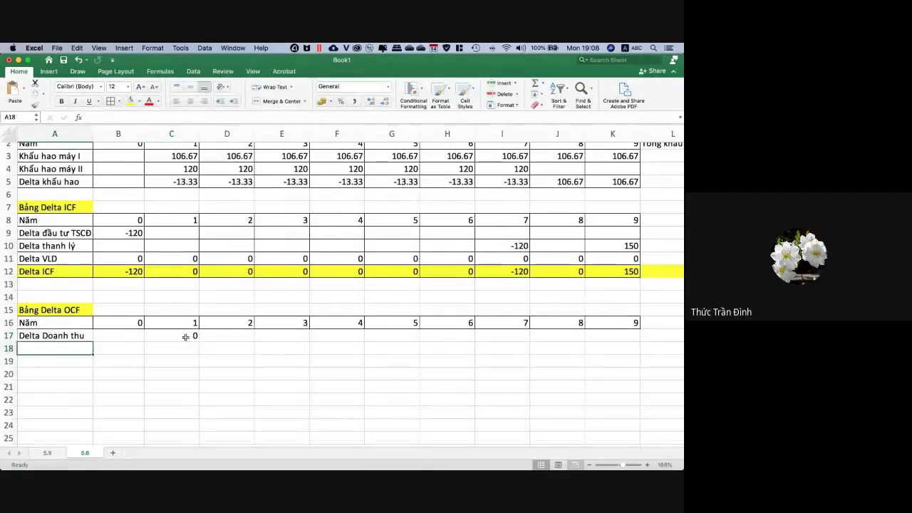
{"action": "left_click", "coordinate": [186, 337]}
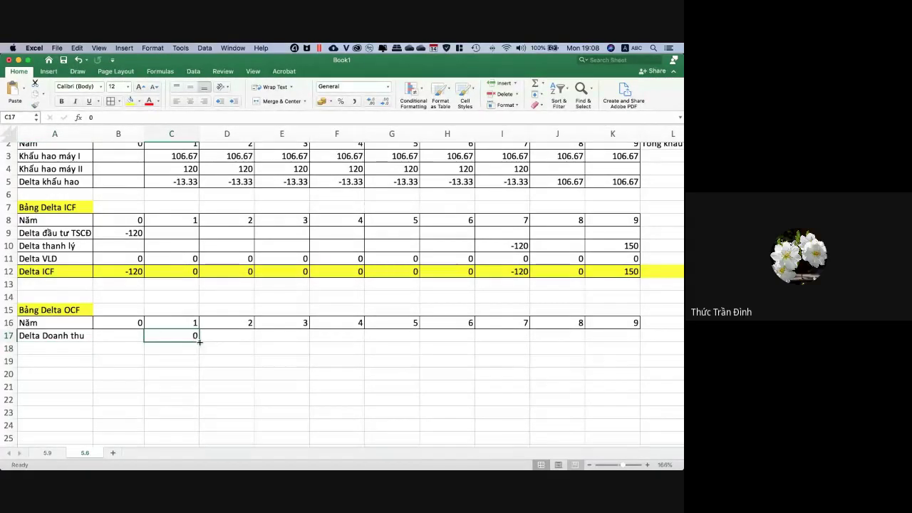
{"action": "left_click_drag", "start_coordinate": [199, 342], "coordinate": [646, 318]}
{"action": "left_click", "coordinate": [359, 382]}
Consult the exercise 5.6 data in the textbook PDF, then return to the workbook and label A18 "Delta chi phí".
{"action": "left_click", "coordinate": [56, 353]}
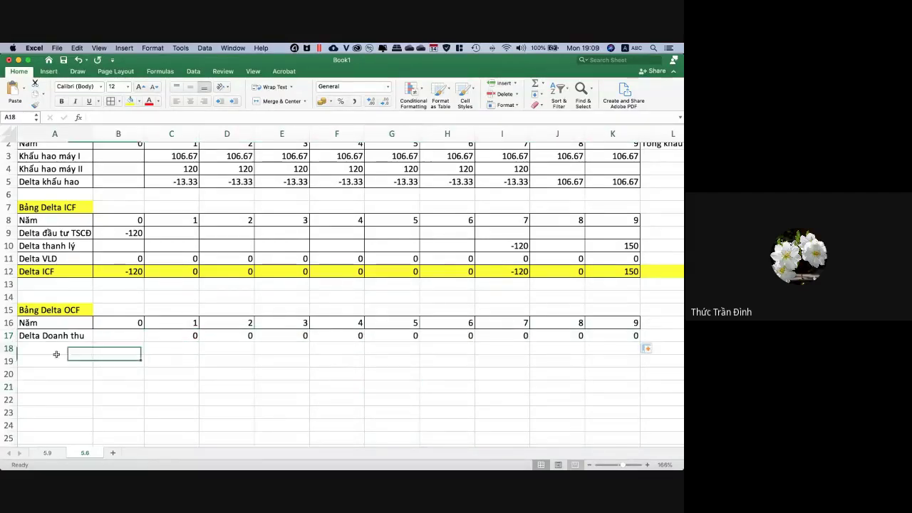
{"action": "key", "text": "super+Tab"}
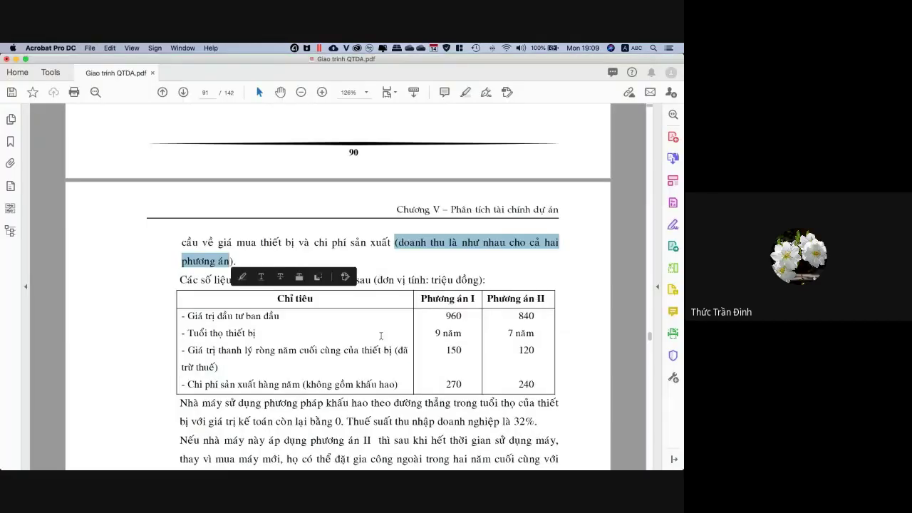
{"action": "scroll", "coordinate": [380, 336], "scroll_direction": "down", "scroll_amount": 2}
{"action": "left_click", "coordinate": [363, 374]}
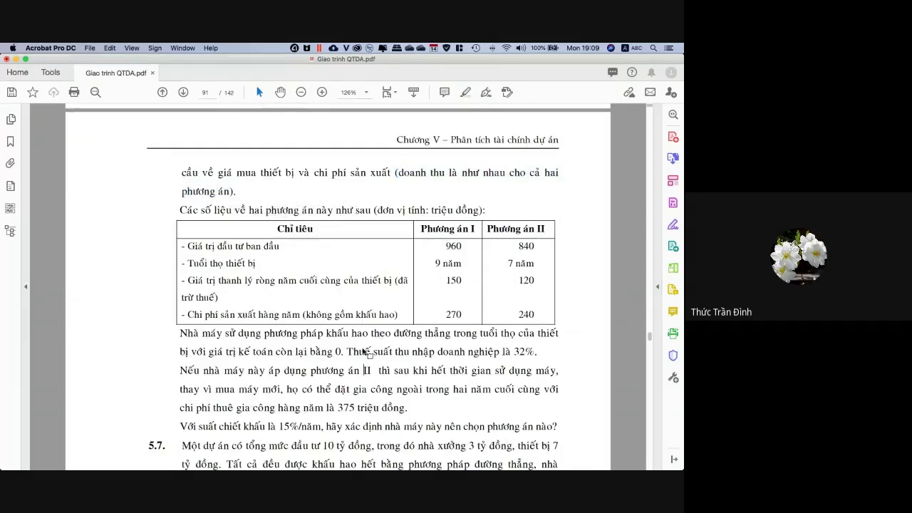
{"action": "key", "text": "super+Tab"}
{"action": "type", "text": "Delta Doanh thu"}
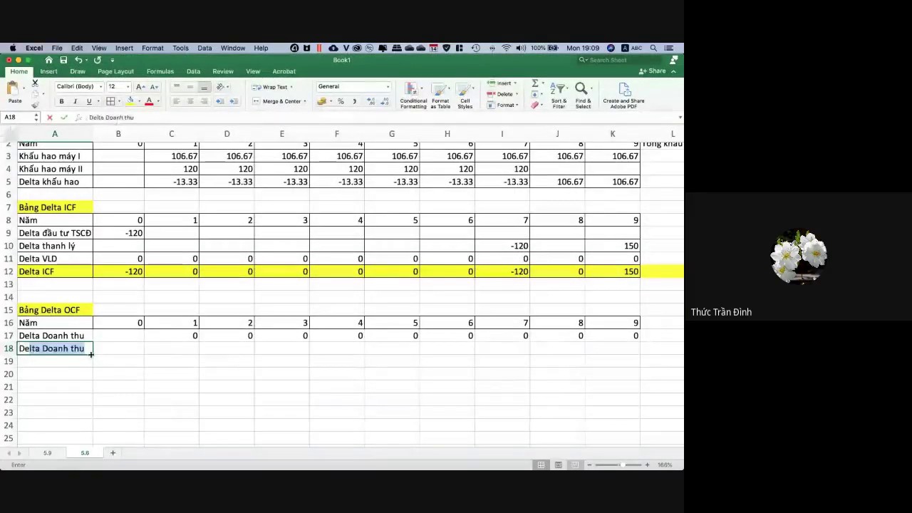
{"action": "type", "text": "c"}
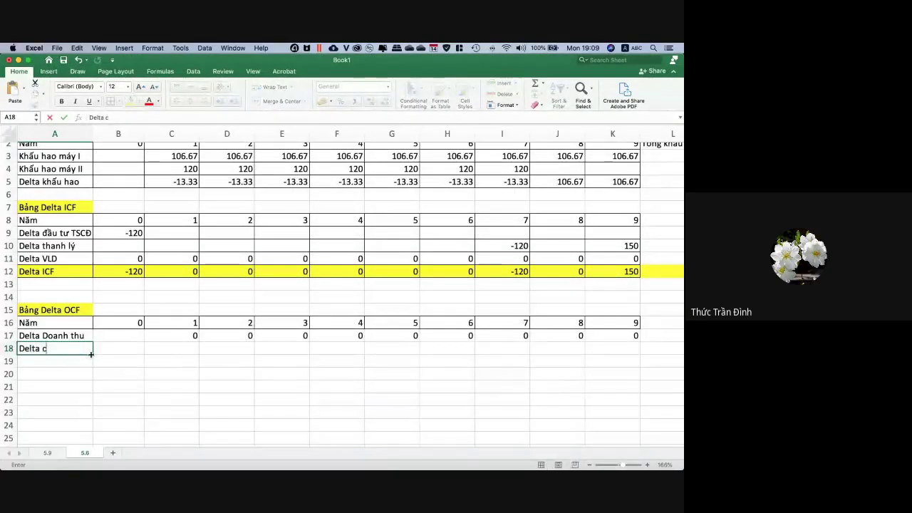
{"action": "type", "text": "ihi phí"}
{"action": "key", "text": "Return"}
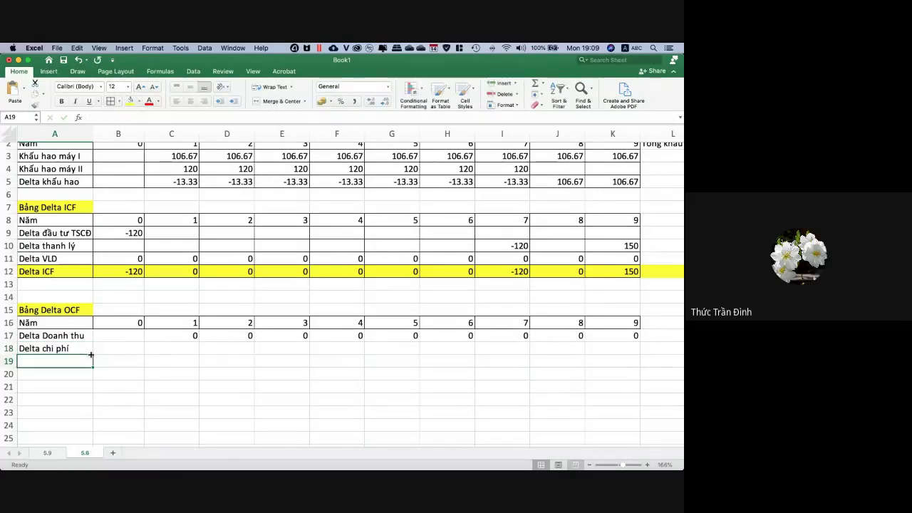
Look up both options' annual production costs in the textbook PDF and enter their difference, 30, as year 1 Delta chi phí in C18.
{"action": "key", "text": "super+Tab"}
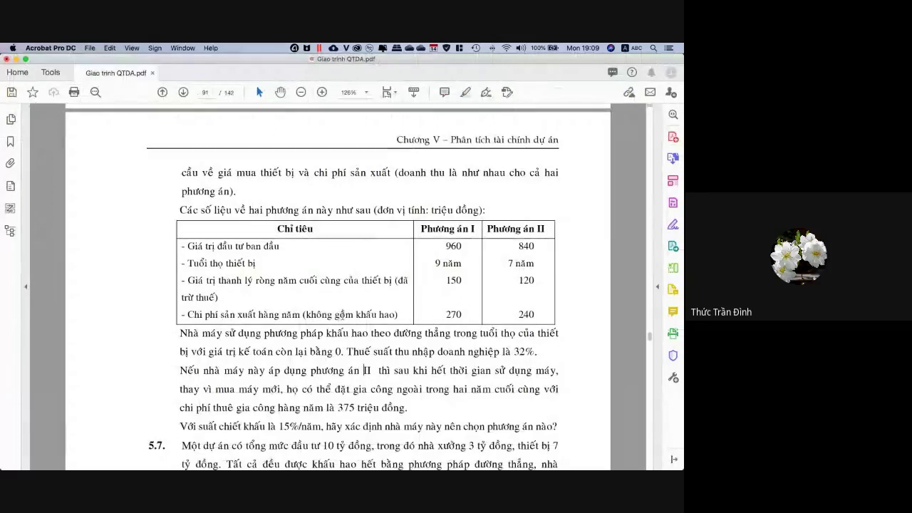
{"action": "scroll", "coordinate": [341, 317], "scroll_direction": "down", "scroll_amount": 2}
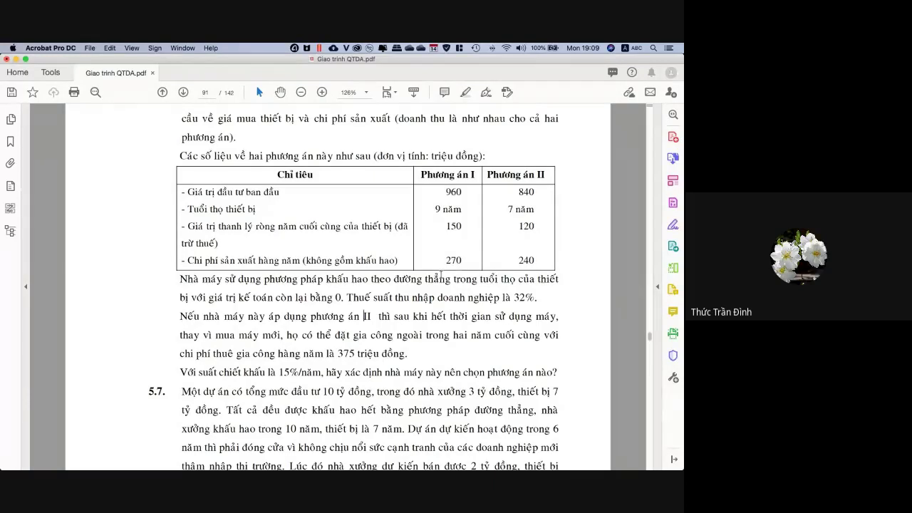
{"action": "key", "text": "super+Tab"}
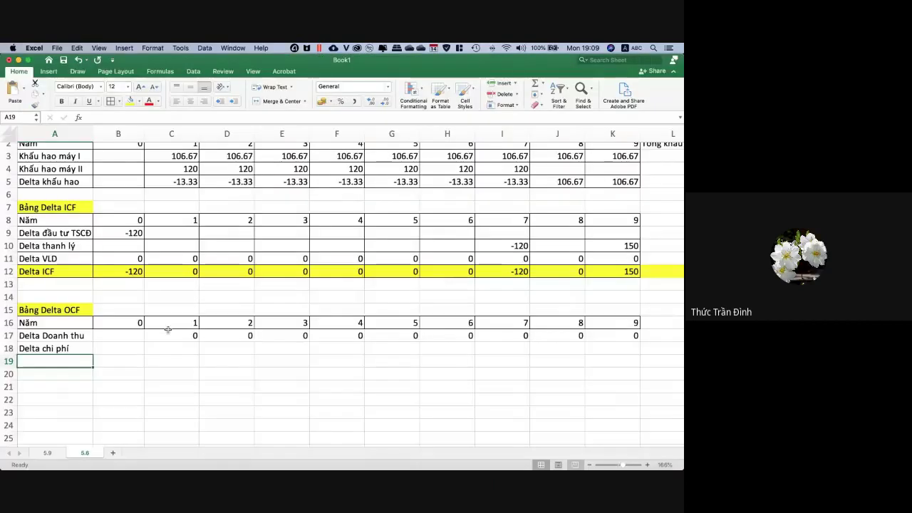
{"action": "left_click", "coordinate": [190, 347]}
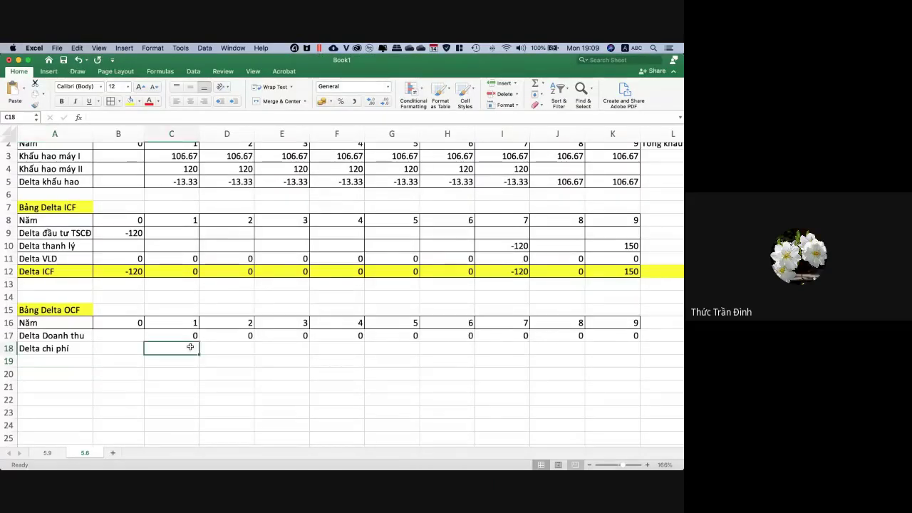
{"action": "type", "text": "30"}
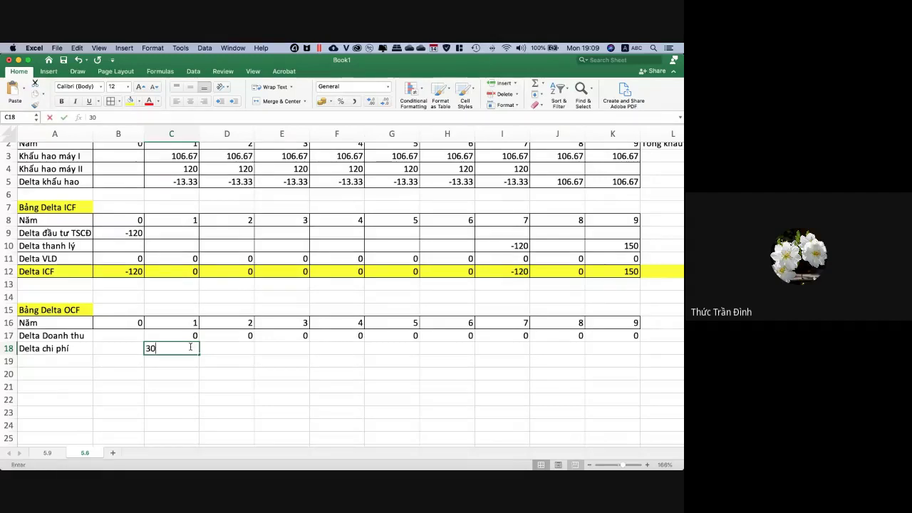
{"action": "key", "text": "Return"}
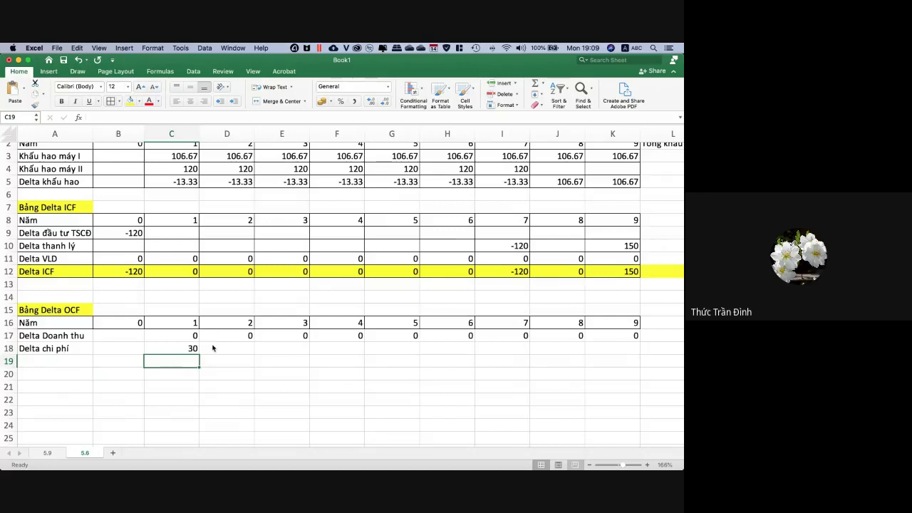
Recheck the textbook PDF briefly, then fill the Delta chi phí value from C18 across to year 9 in K18.
{"action": "key", "text": "super+Tab"}
{"action": "key", "text": "super+Tab"}
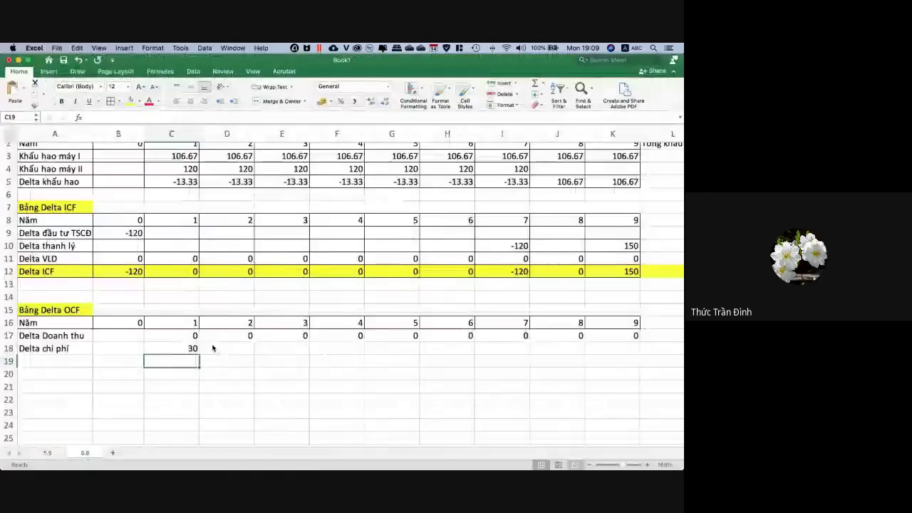
{"action": "key", "text": "super+Tab"}
{"action": "key", "text": "super+Tab"}
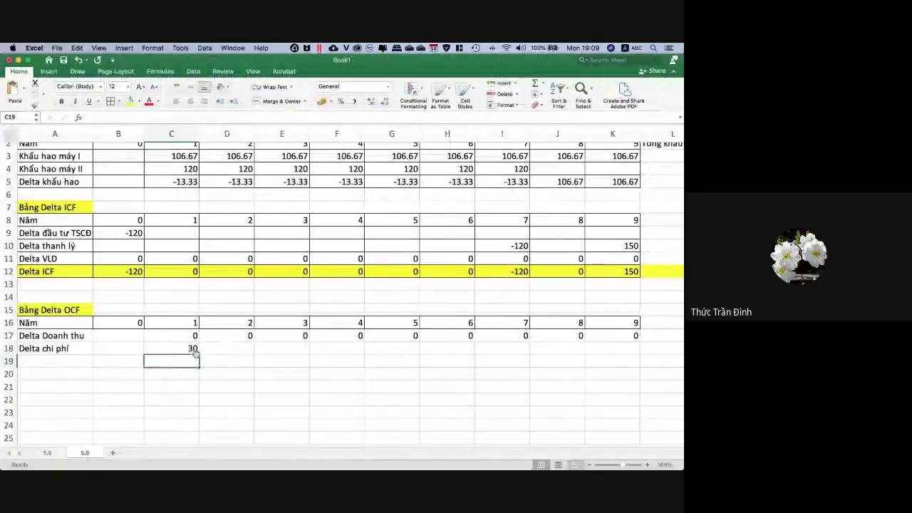
{"action": "left_click", "coordinate": [196, 349]}
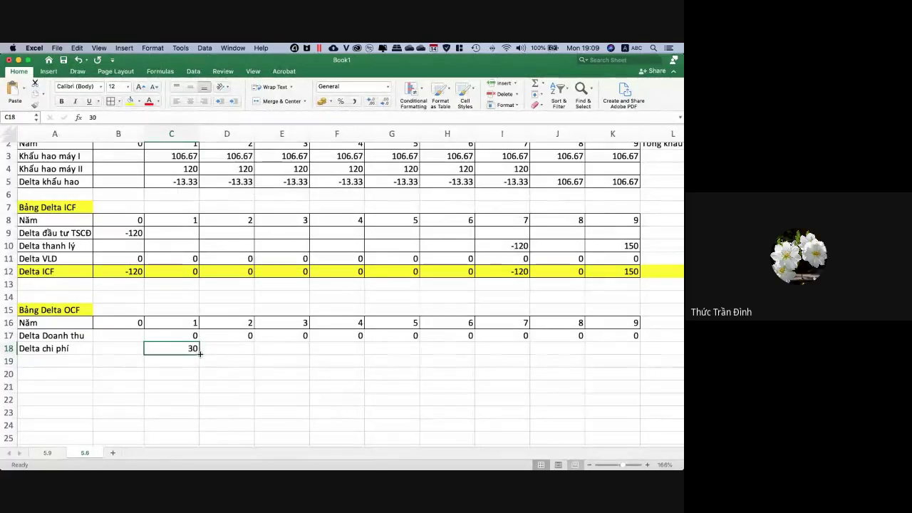
{"action": "left_click_drag", "start_coordinate": [199, 353], "coordinate": [622, 342]}
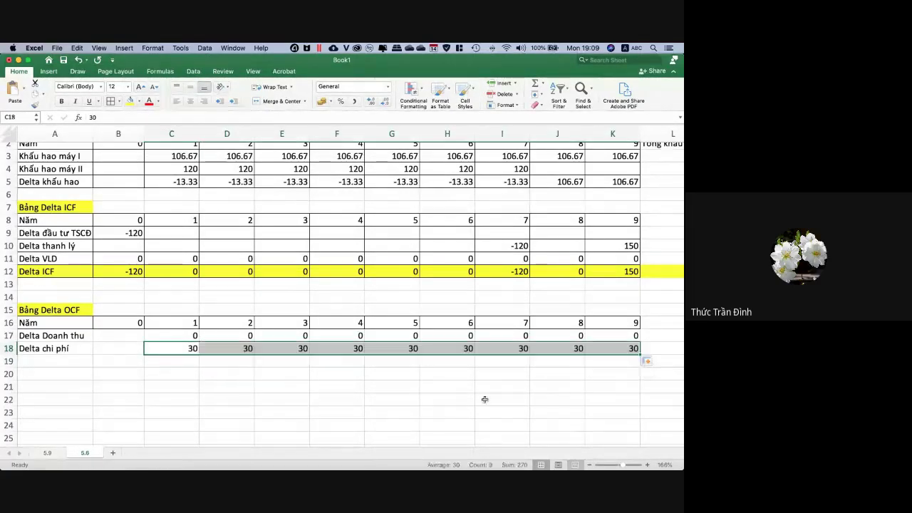
{"action": "left_click", "coordinate": [495, 398]}
Label A19 "Delta khấu hao" as the third row of the Delta OCF table.
{"action": "left_click", "coordinate": [78, 366]}
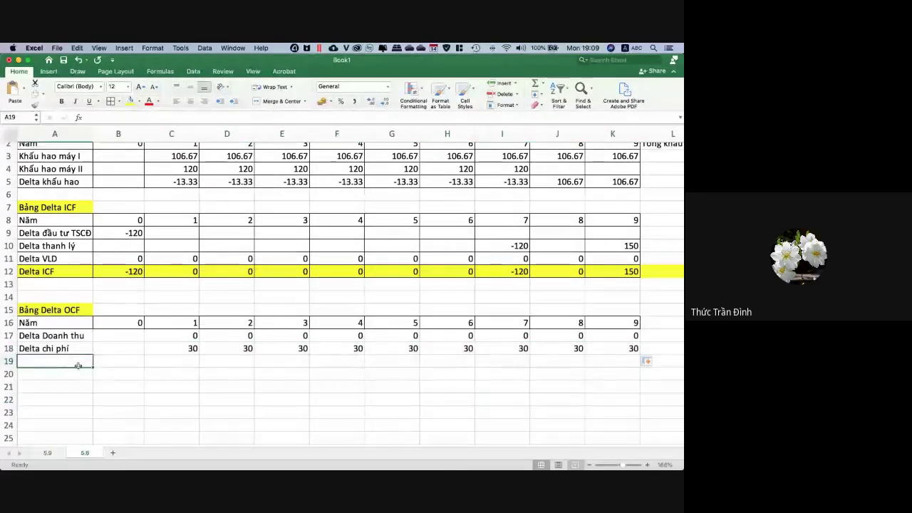
{"action": "type", "text": "Delta kh"}
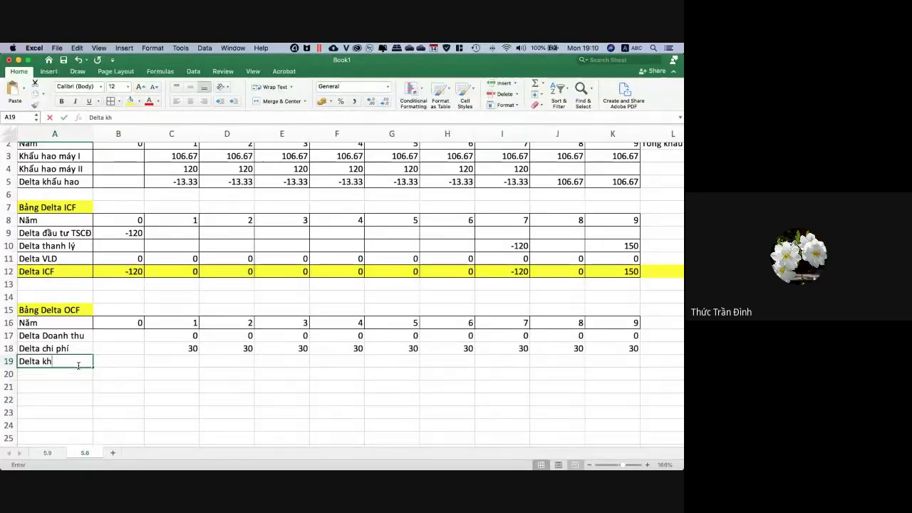
{"action": "type", "text": "ấu hao"}
{"action": "key", "text": "Return"}
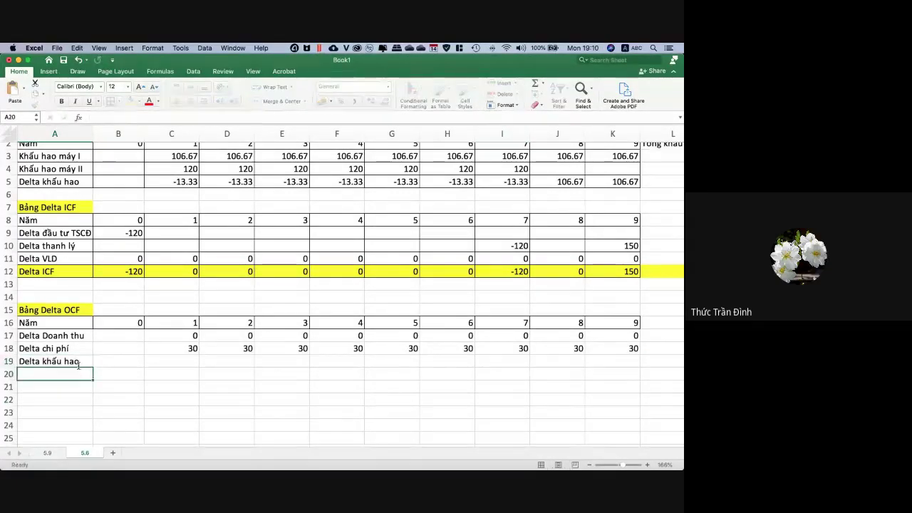
Link C19 to the depreciation table's year 1 Delta khấu hao with =C5 and fill the formula across to K19.
{"action": "left_click", "coordinate": [171, 363]}
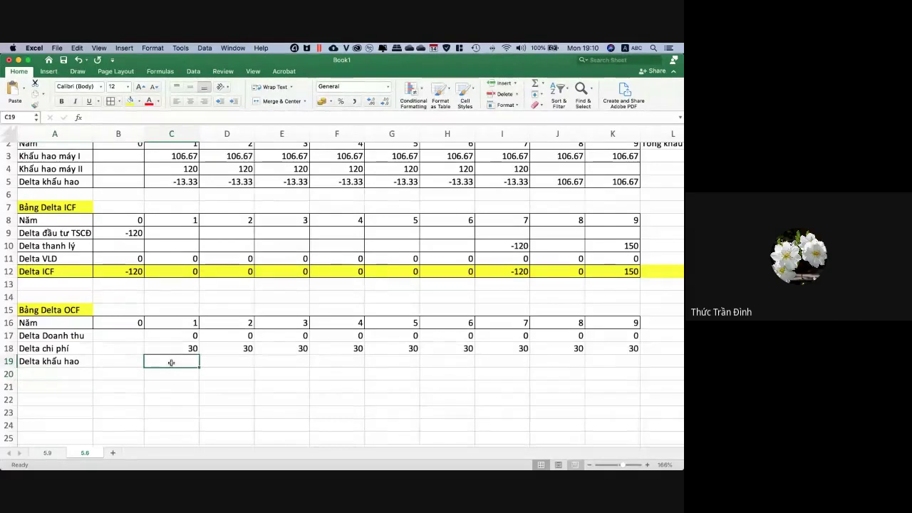
{"action": "type", "text": "="}
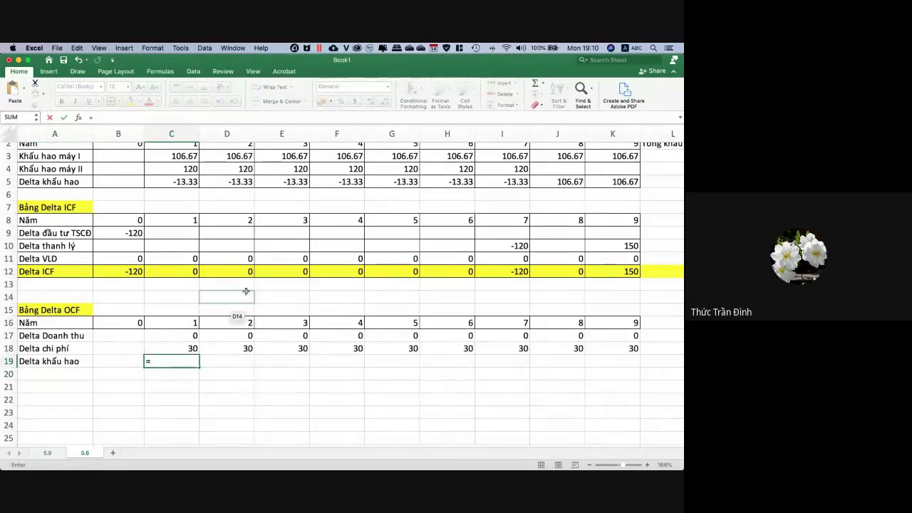
{"action": "scroll", "coordinate": [235, 292], "scroll_direction": "up", "scroll_amount": 2}
{"action": "left_click", "coordinate": [187, 199]}
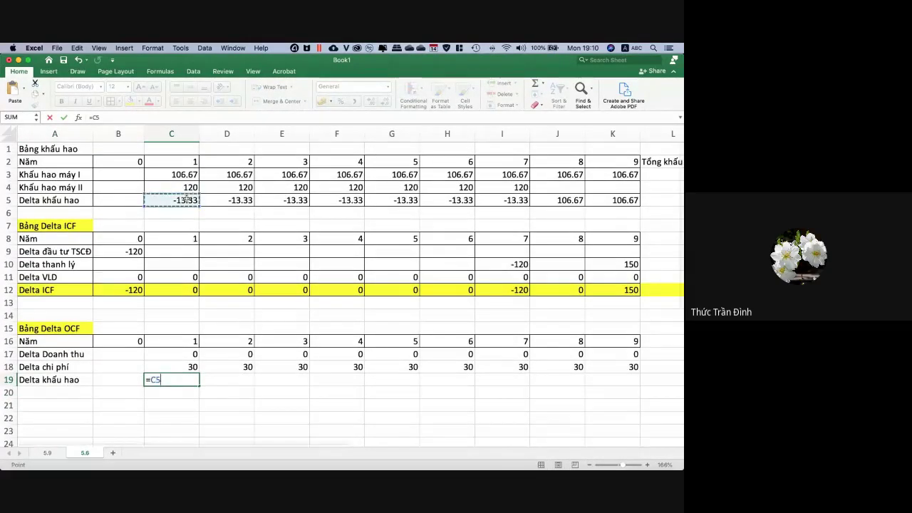
{"action": "key", "text": "Return"}
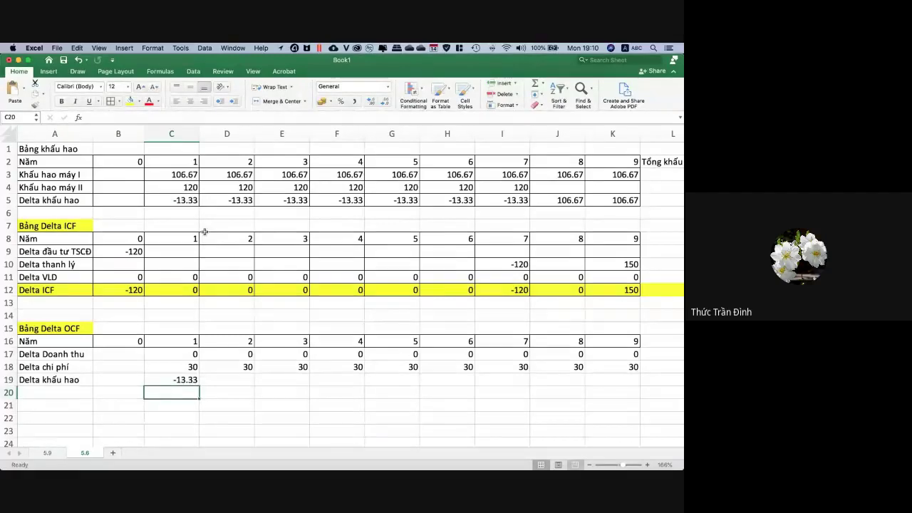
{"action": "left_click", "coordinate": [197, 382]}
{"action": "left_click_drag", "start_coordinate": [199, 385], "coordinate": [615, 379]}
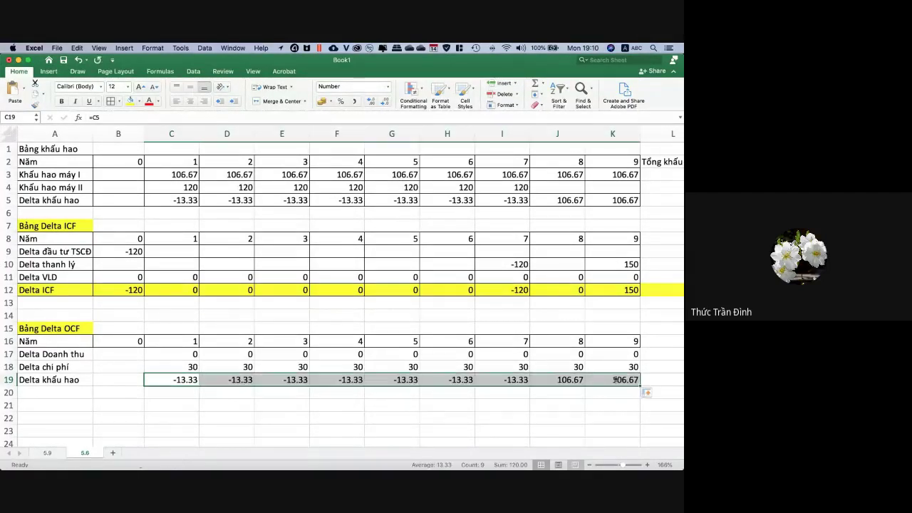
{"action": "left_click", "coordinate": [533, 396]}
Recheck exercise 5.6's production and outsourcing costs in the textbook PDF, then clear the year 8 Delta chi phí value in J18.
{"action": "scroll", "coordinate": [462, 404], "scroll_direction": "down", "scroll_amount": 3}
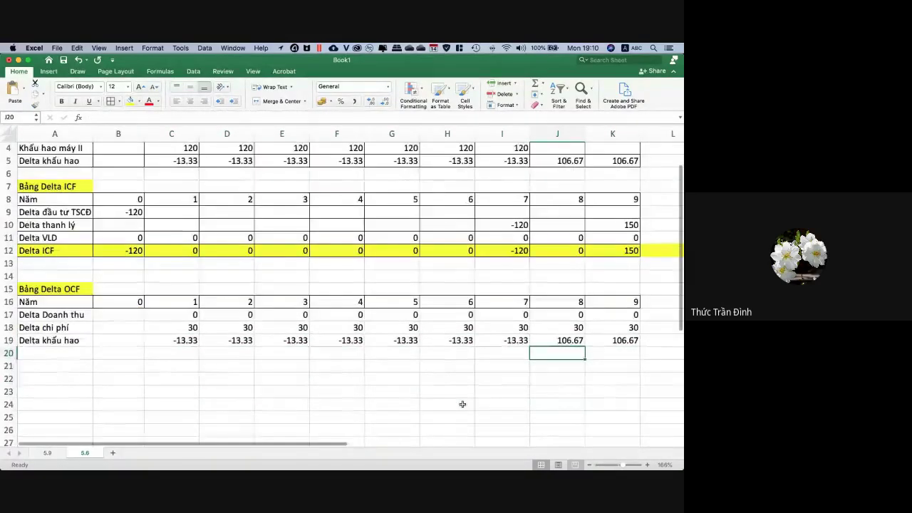
{"action": "left_click", "coordinate": [78, 350]}
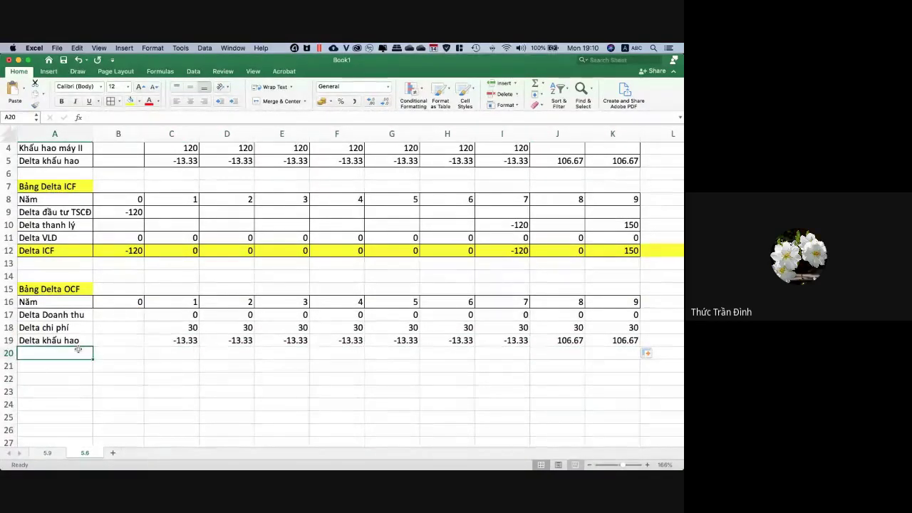
{"action": "key", "text": "super+Tab"}
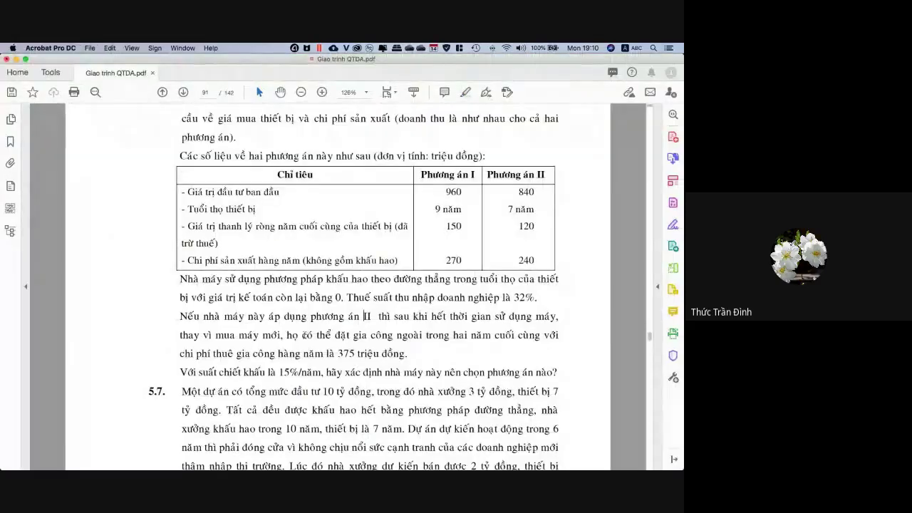
{"action": "scroll", "coordinate": [153, 340], "scroll_direction": "down", "scroll_amount": 1}
{"action": "key", "text": "super+Tab"}
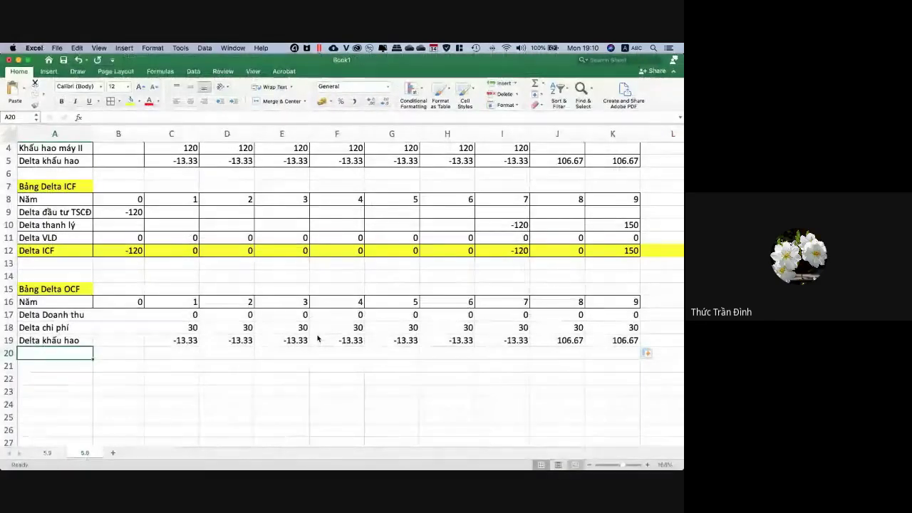
{"action": "key", "text": "super+Tab"}
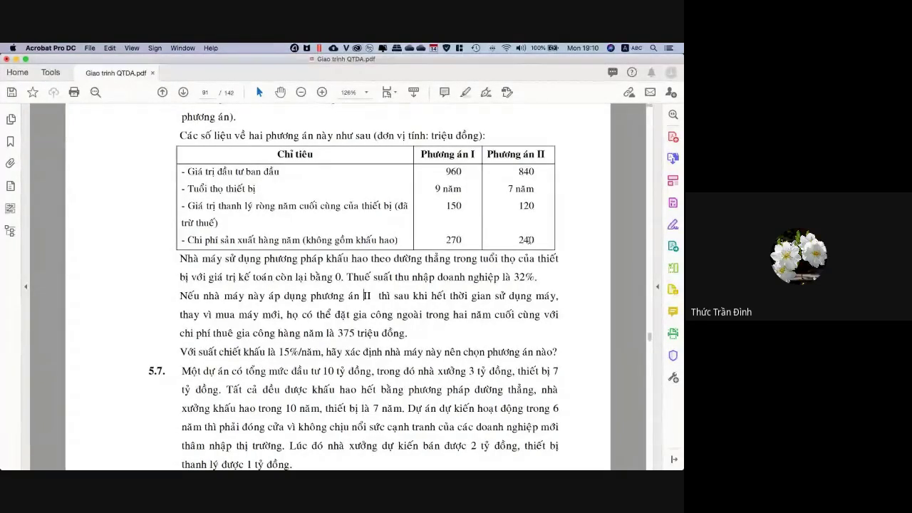
{"action": "key", "text": "super+Tab"}
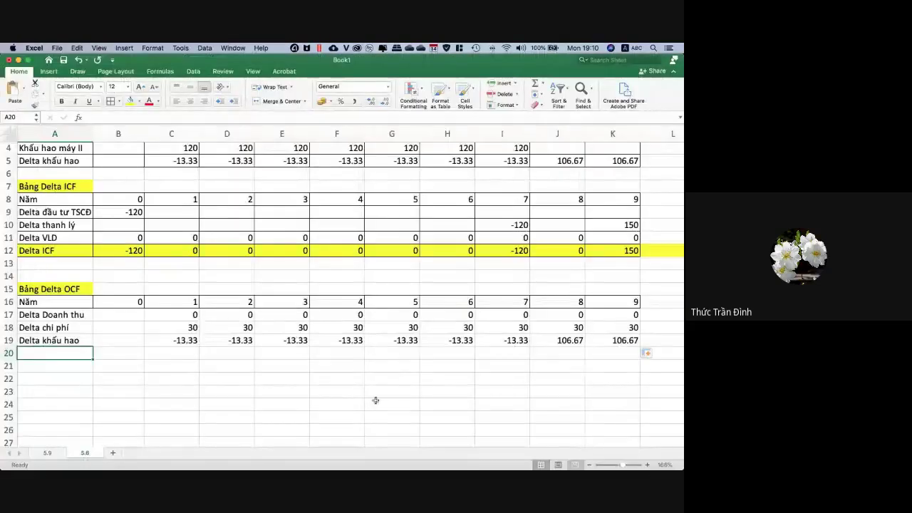
{"action": "left_click", "coordinate": [523, 340]}
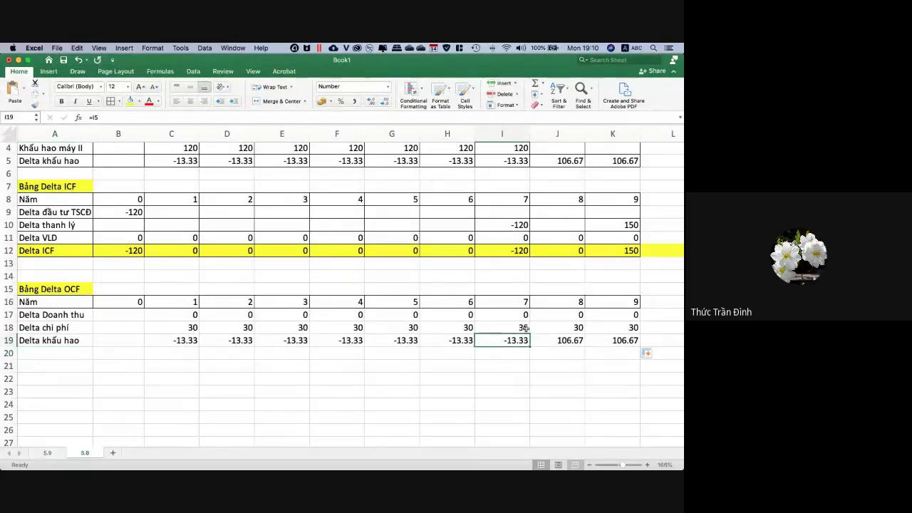
{"action": "left_click", "coordinate": [524, 328]}
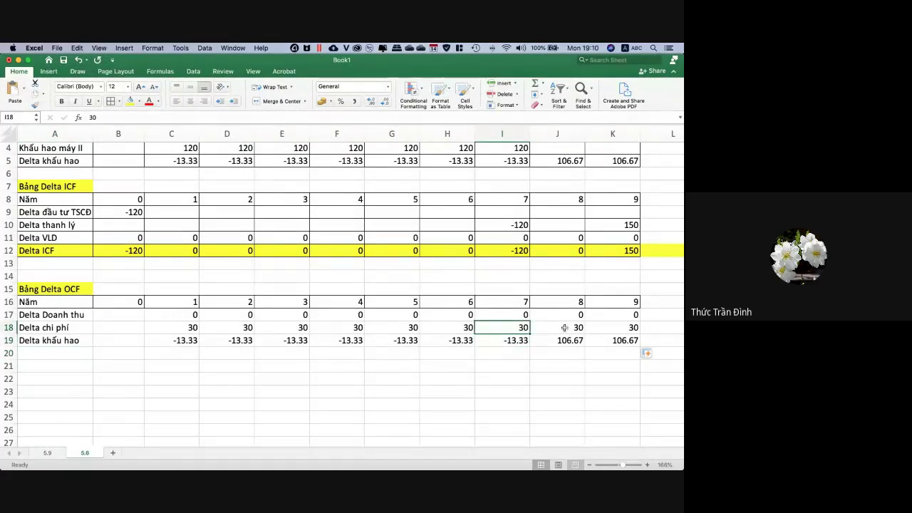
{"action": "left_click", "coordinate": [564, 327]}
{"action": "key", "text": "Delete"}
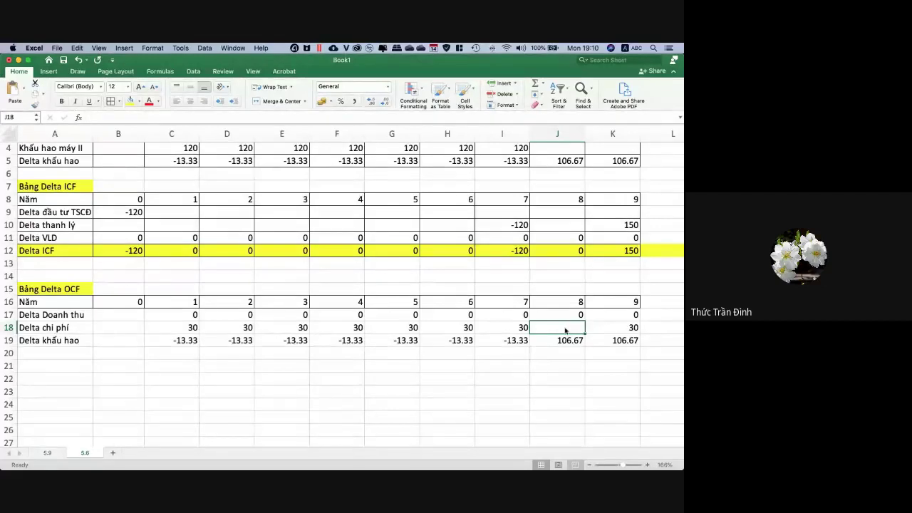
Clear the year 9 Delta chi phí value in K18, then recheck exercise 5.6's outsourcing cost in the textbook PDF.
{"action": "left_click", "coordinate": [597, 328]}
{"action": "key", "text": "Delete"}
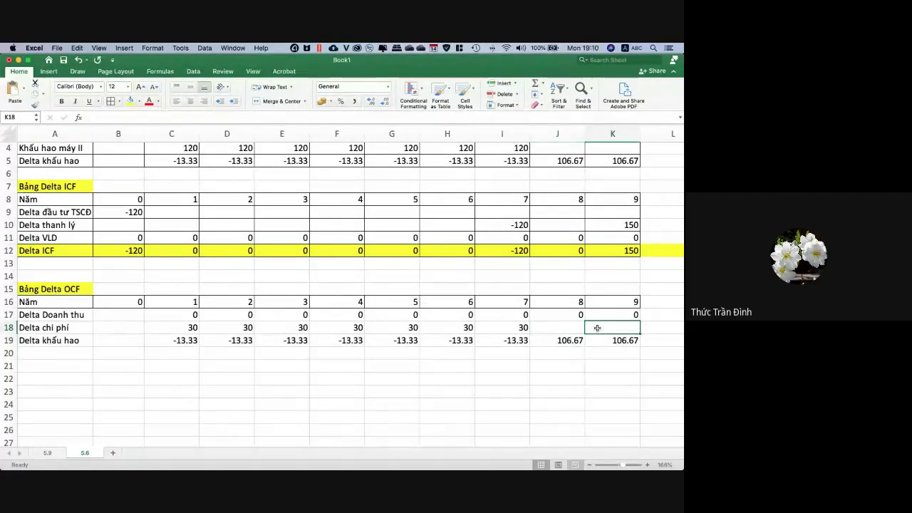
{"action": "left_click", "coordinate": [611, 365]}
{"action": "key", "text": "super+Tab"}
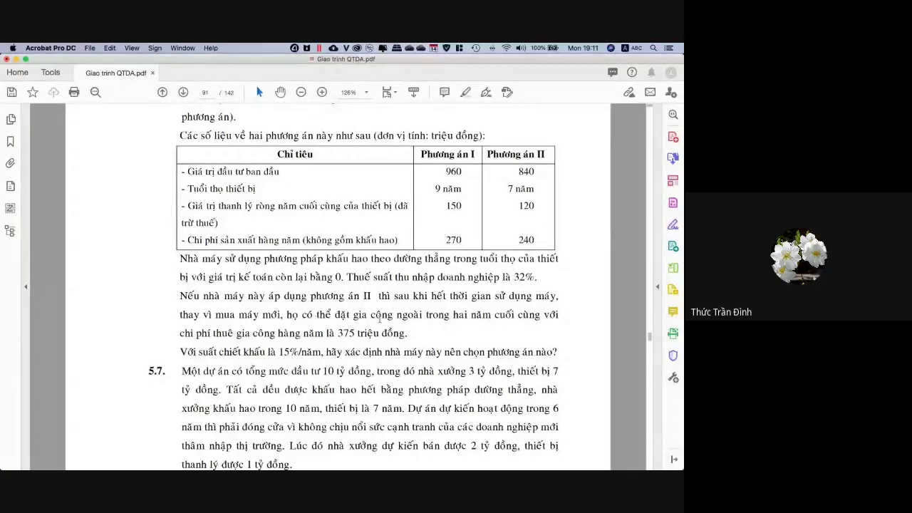
{"action": "scroll", "coordinate": [356, 285], "scroll_direction": "down", "scroll_amount": 1}
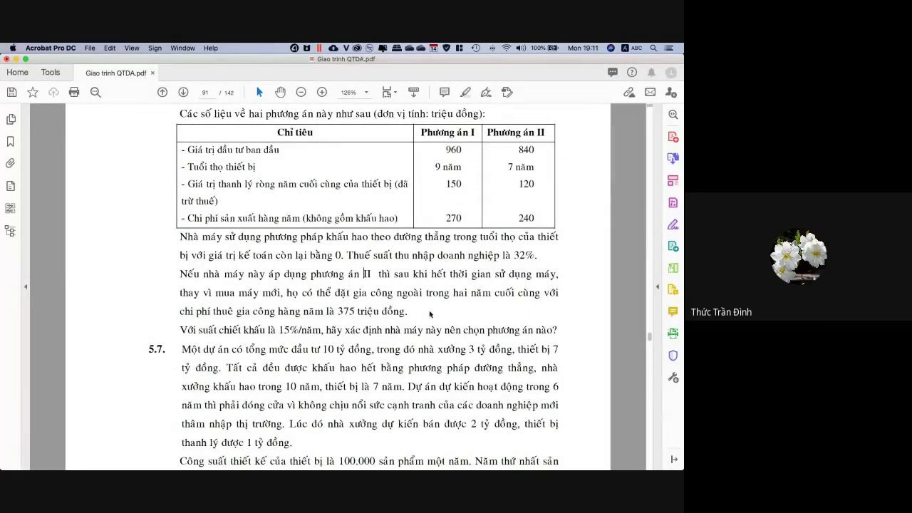
{"action": "key", "text": "super+Tab"}
{"action": "key", "text": "super+Tab"}
{"action": "key", "text": "super+Tab"}
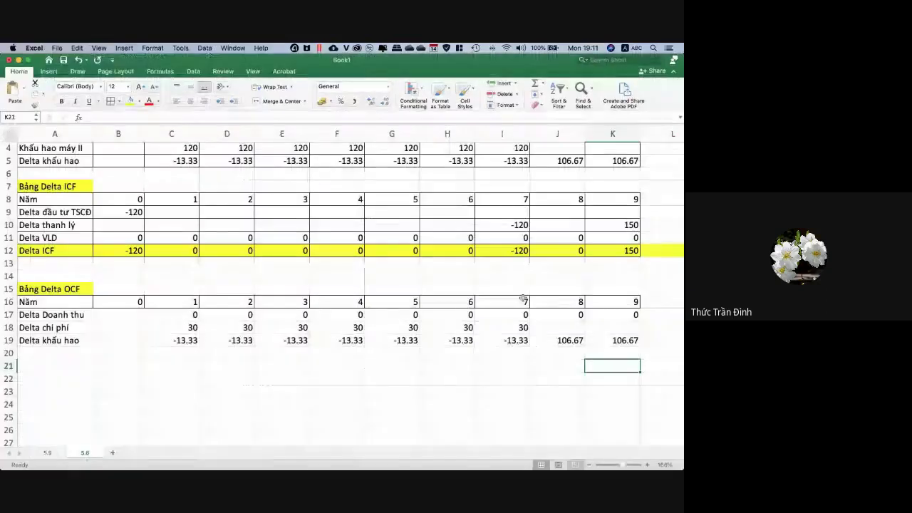
Enter =270-375 in J18 as the year 8 Delta chi phí.
{"action": "left_click", "coordinate": [559, 329]}
{"action": "type", "text": "=270-"}
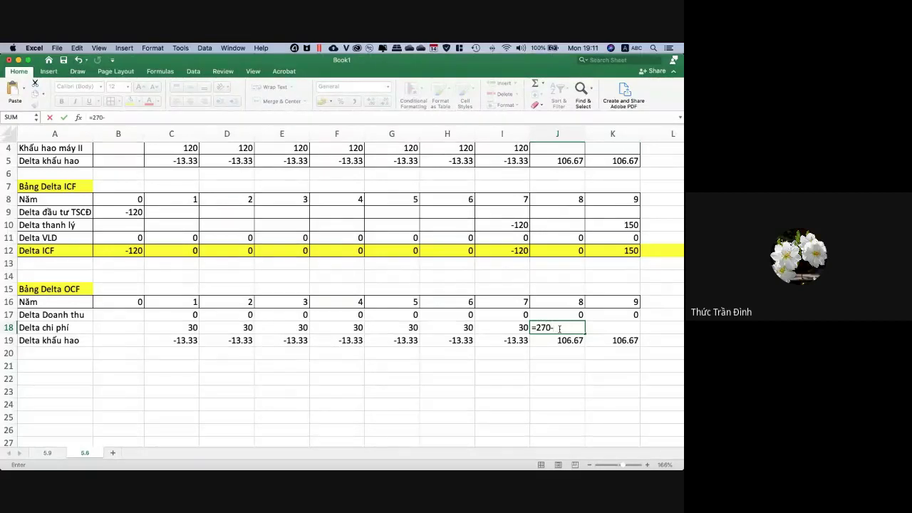
{"action": "key", "text": "super+Tab"}
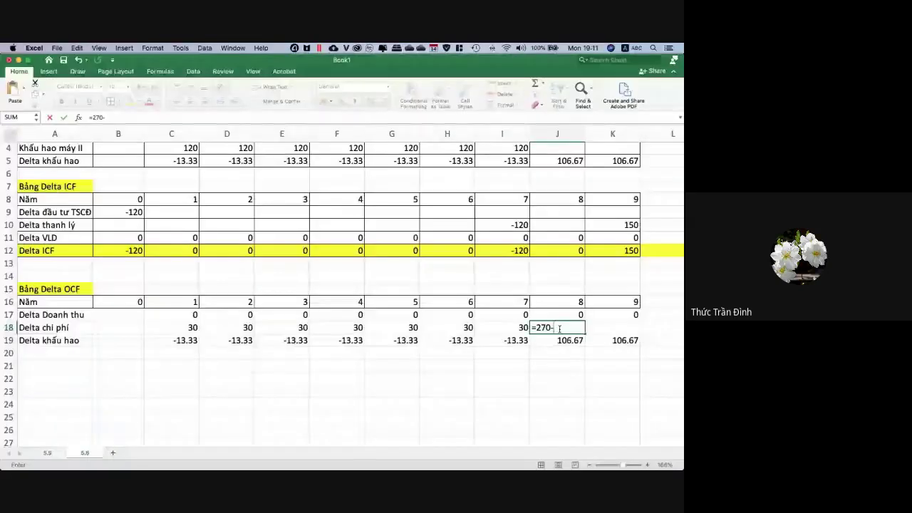
{"action": "key", "text": "super+Tab"}
{"action": "type", "text": "37"}
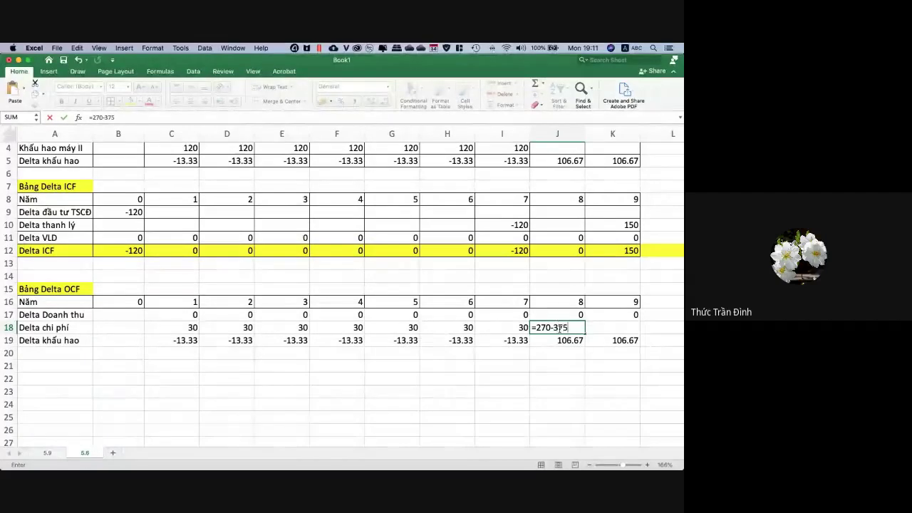
{"action": "type", "text": "5"}
{"action": "key", "text": "Return"}
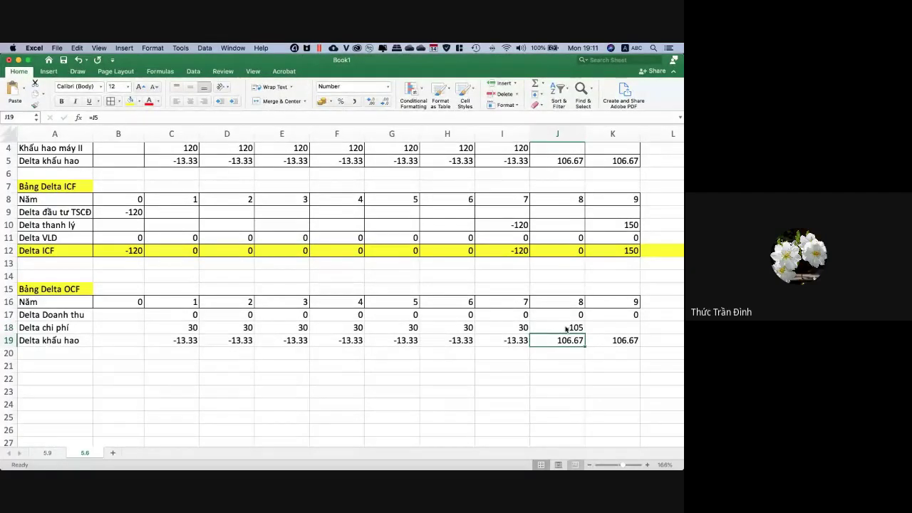
Fill the year 8 Delta chi phí formula from J18 across to year 9 in K18.
{"action": "left_click", "coordinate": [567, 328]}
{"action": "left_click_drag", "start_coordinate": [586, 332], "coordinate": [630, 332]}
{"action": "left_click", "coordinate": [606, 370]}
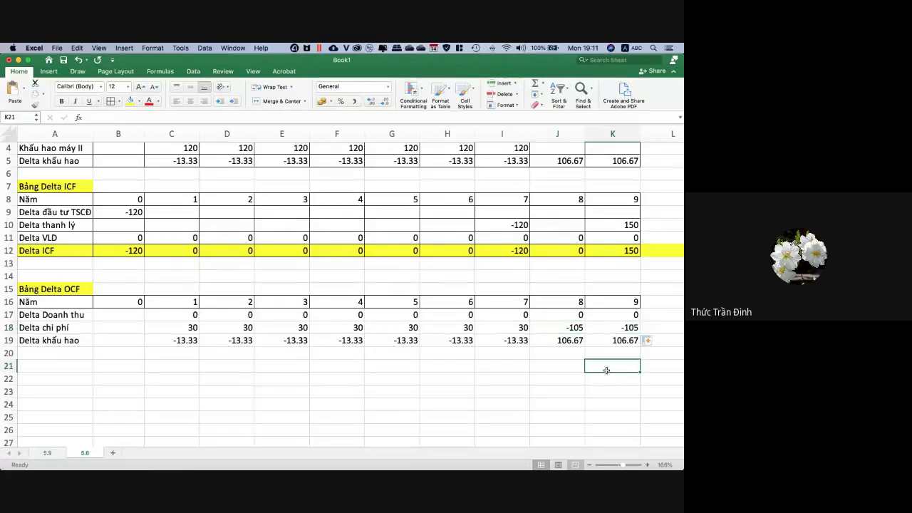
{"action": "left_click", "coordinate": [498, 382]}
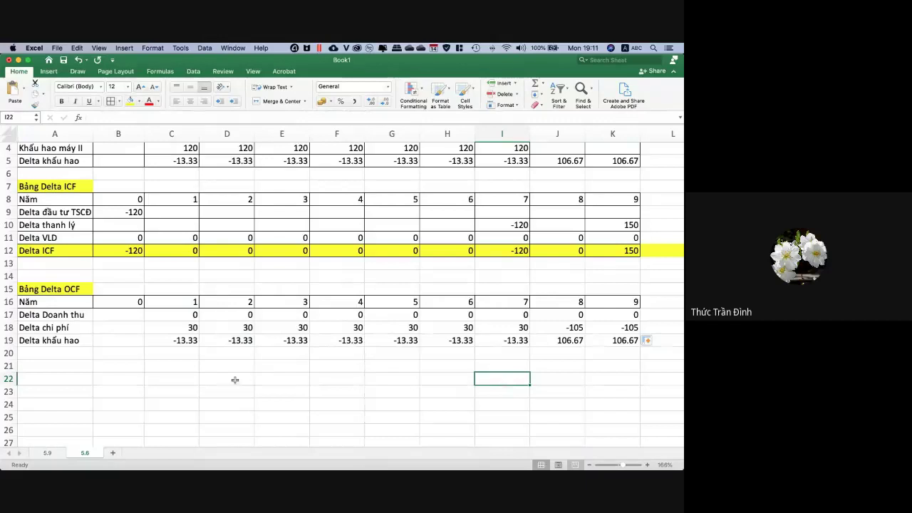
Compare the year 1 Delta chi phí in C18 with both options' annual production costs and the outsourcing terms in the textbook PDF.
{"action": "left_click", "coordinate": [187, 327]}
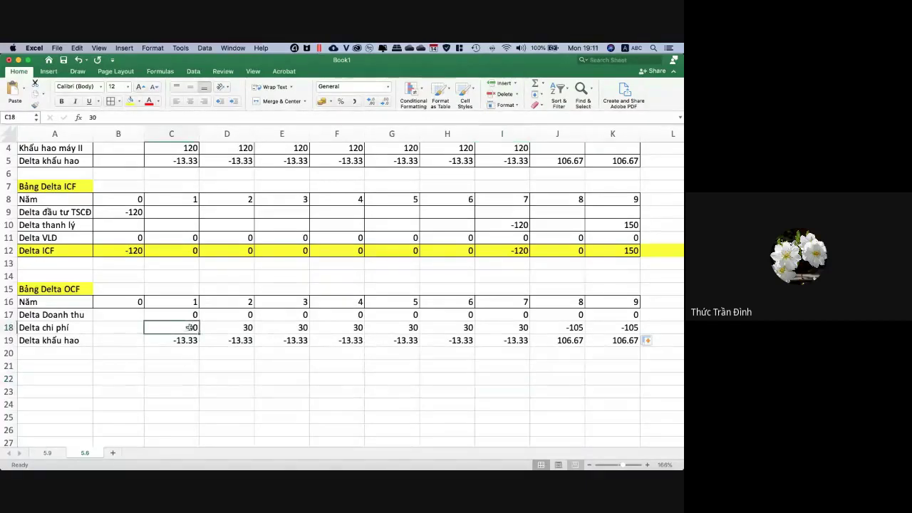
{"action": "left_click", "coordinate": [220, 352]}
{"action": "left_click", "coordinate": [193, 331]}
{"action": "key", "text": "super+Tab"}
{"action": "left_click_drag", "start_coordinate": [447, 217], "coordinate": [526, 218]}
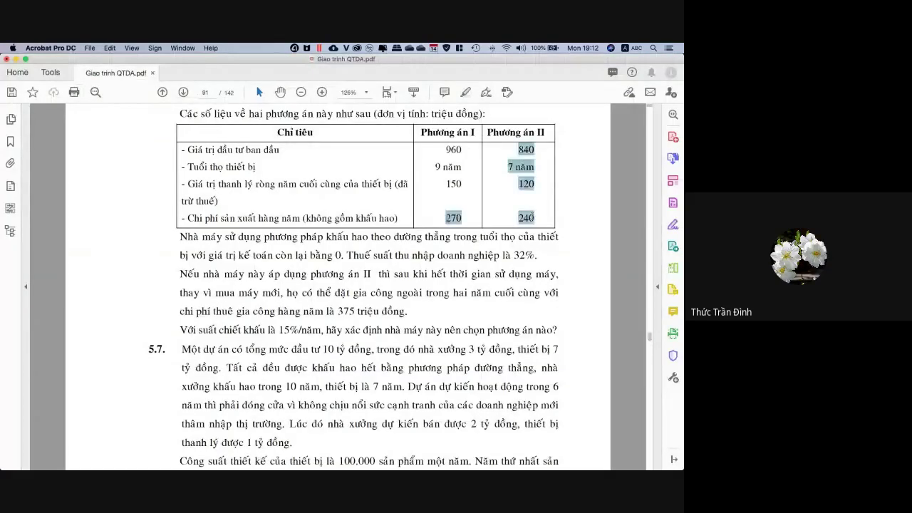
{"action": "left_click", "coordinate": [505, 222]}
{"action": "key", "text": "super+Tab"}
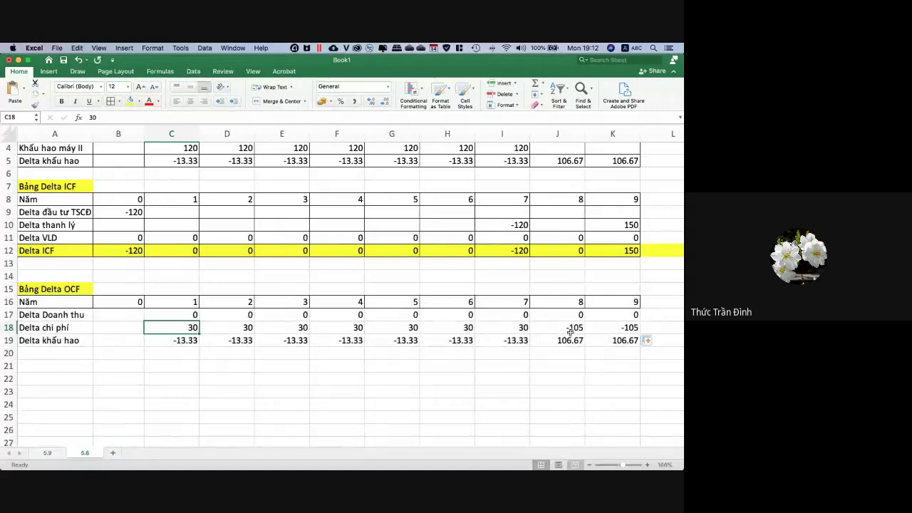
{"action": "key", "text": "super+Tab"}
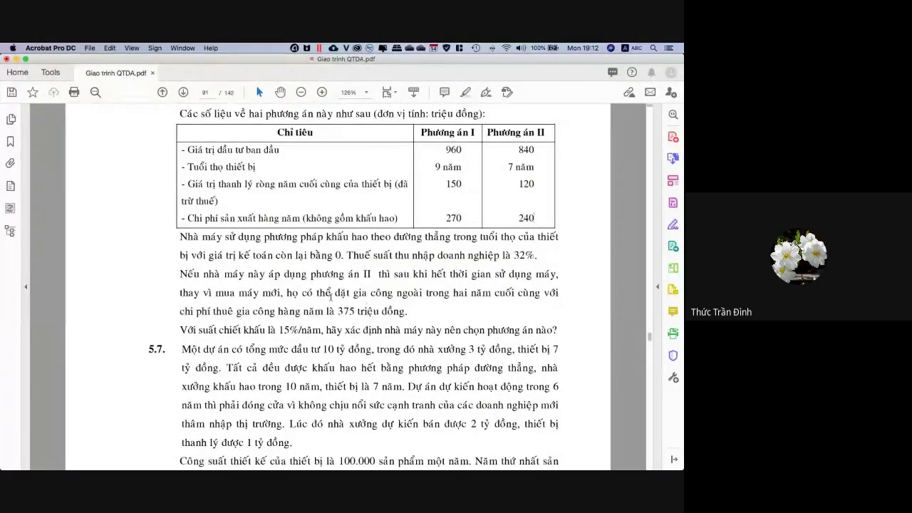
{"action": "key", "text": "super+Tab"}
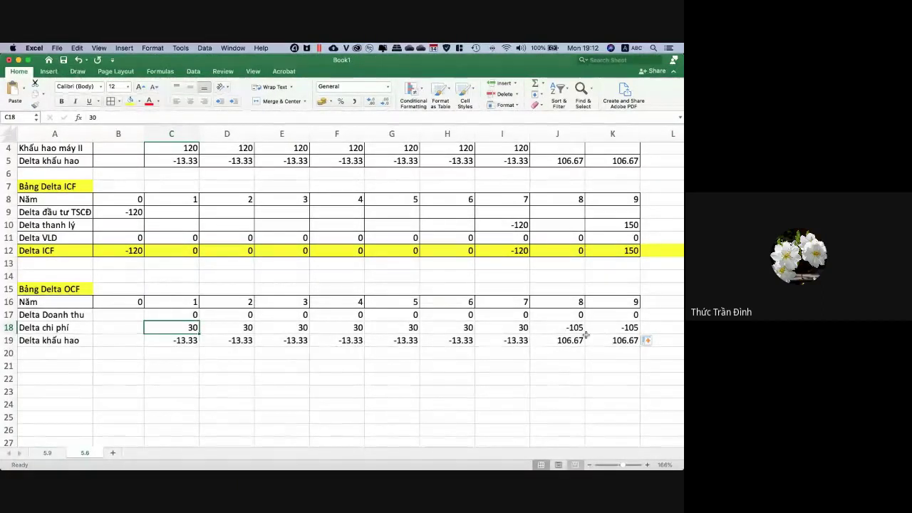
Review the Delta chi phí values in J18:K18 and the year 8 Delta khấu hao in J19 against the depreciation table.
{"action": "left_click", "coordinate": [565, 328]}
{"action": "left_click", "coordinate": [618, 329], "text": "shift"}
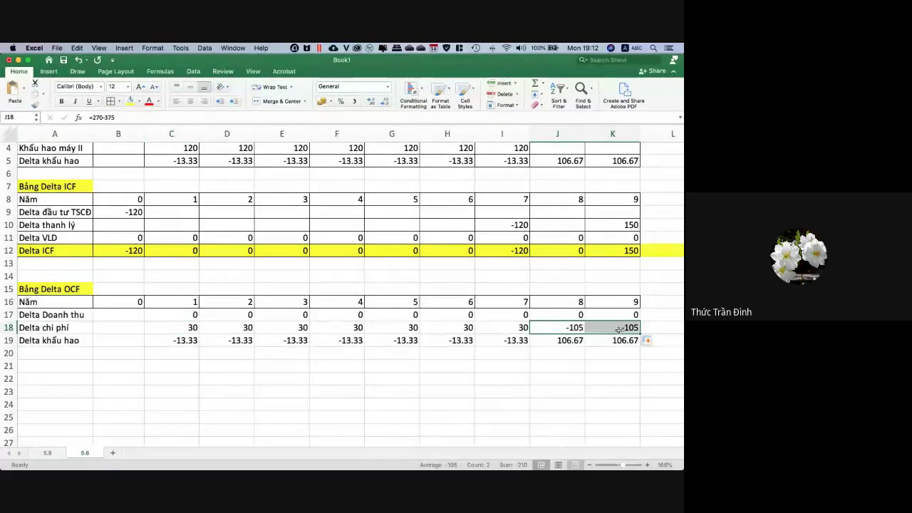
{"action": "left_click", "coordinate": [573, 364]}
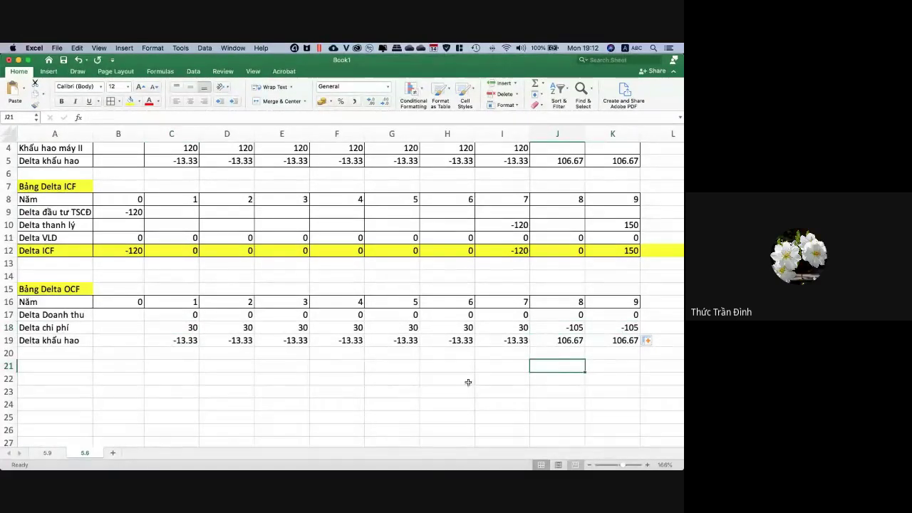
{"action": "left_click", "coordinate": [407, 379]}
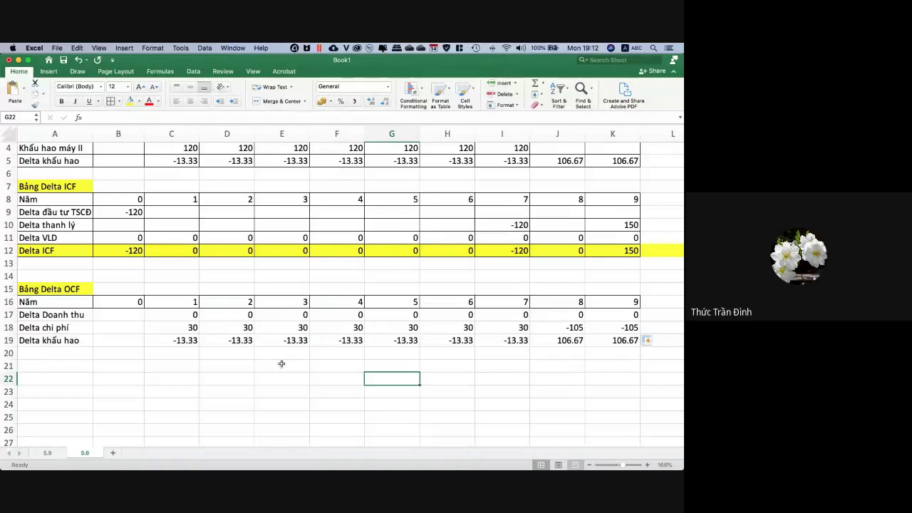
{"action": "left_click", "coordinate": [572, 340]}
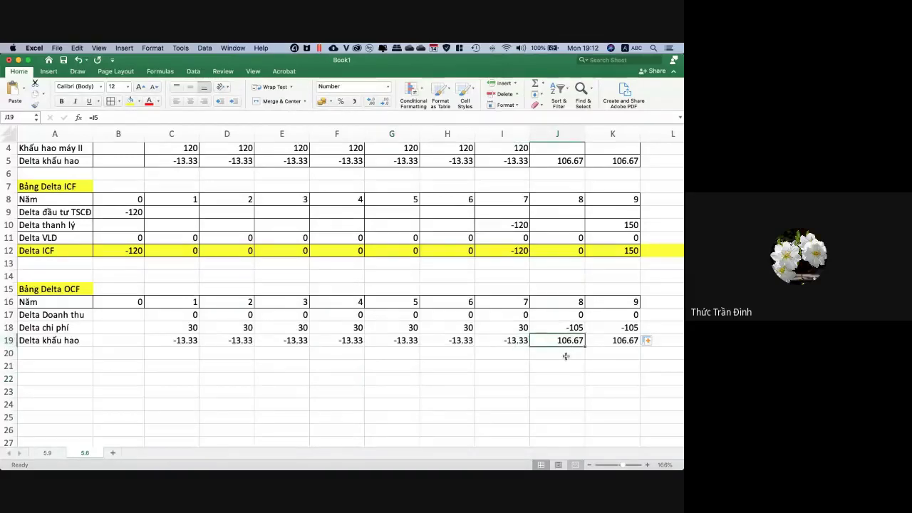
{"action": "scroll", "coordinate": [565, 356], "scroll_direction": "up", "scroll_amount": 3}
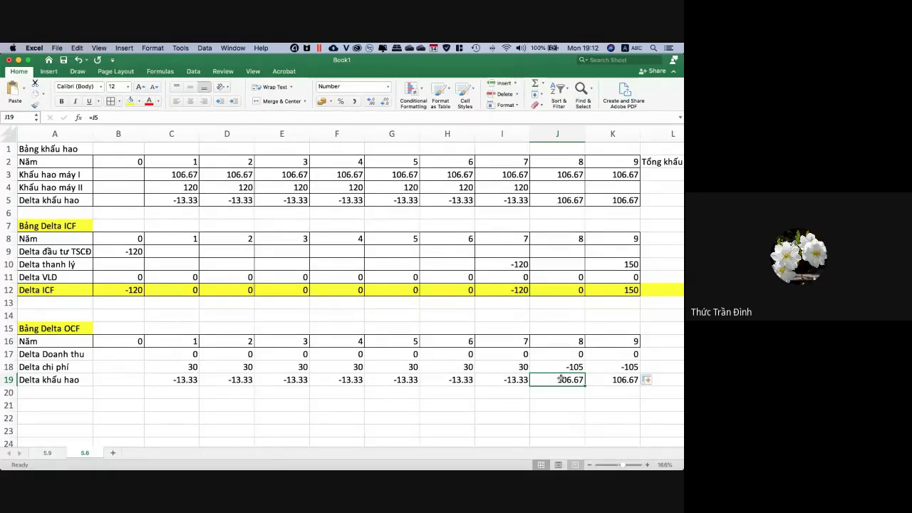
{"action": "left_click", "coordinate": [385, 405]}
{"action": "scroll", "coordinate": [385, 409], "scroll_direction": "down", "scroll_amount": 3}
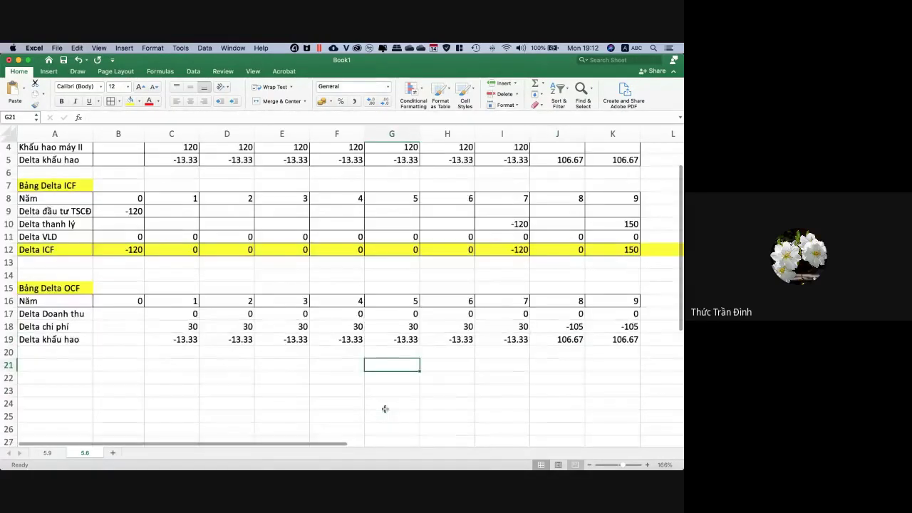
{"action": "left_click", "coordinate": [47, 352]}
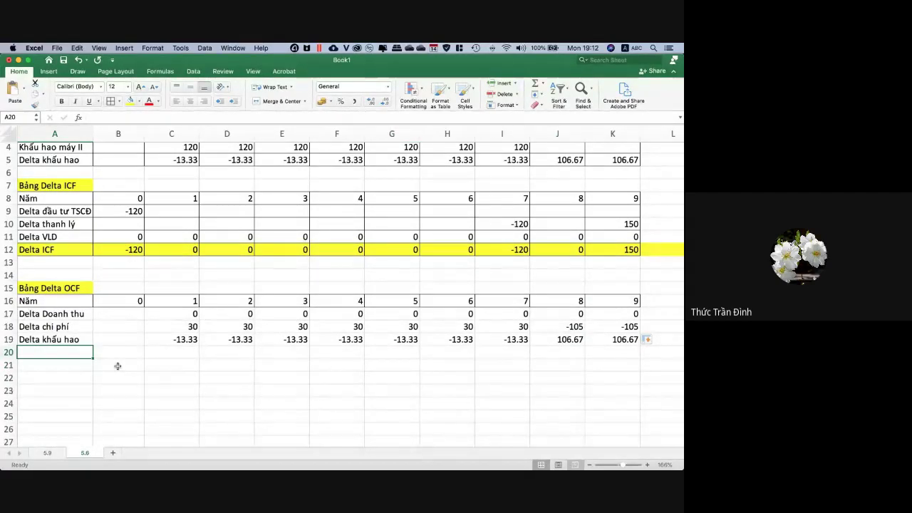
{"action": "type", "text": "=Delt"}
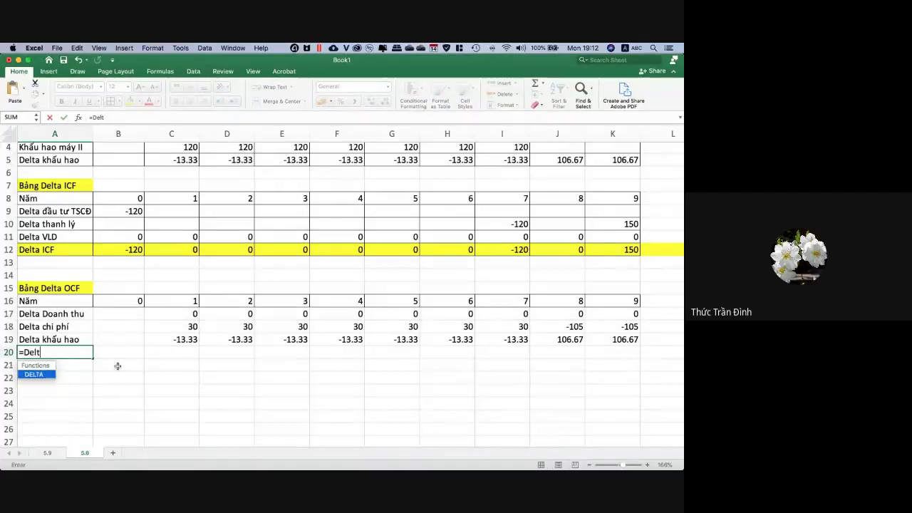
{"action": "type", "text": "a lời tr"}
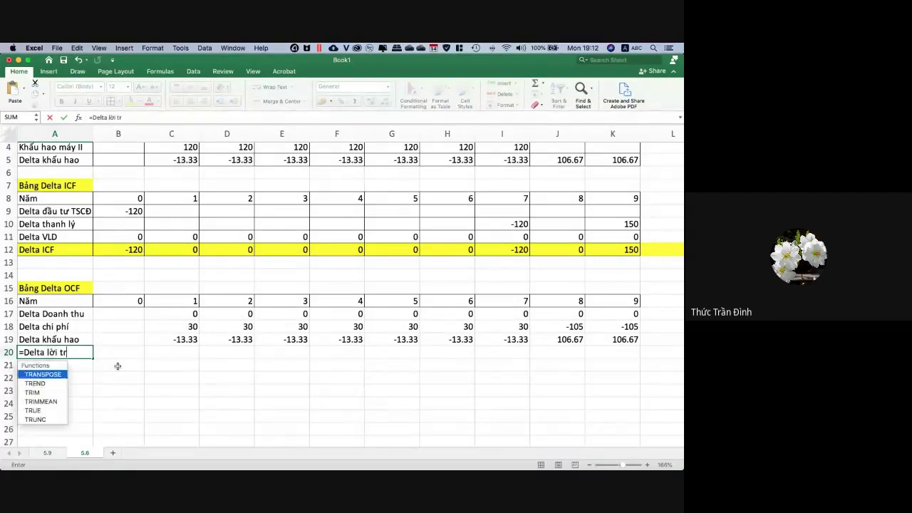
{"action": "type", "text": "ươc thuế"}
{"action": "key", "text": "Return"}
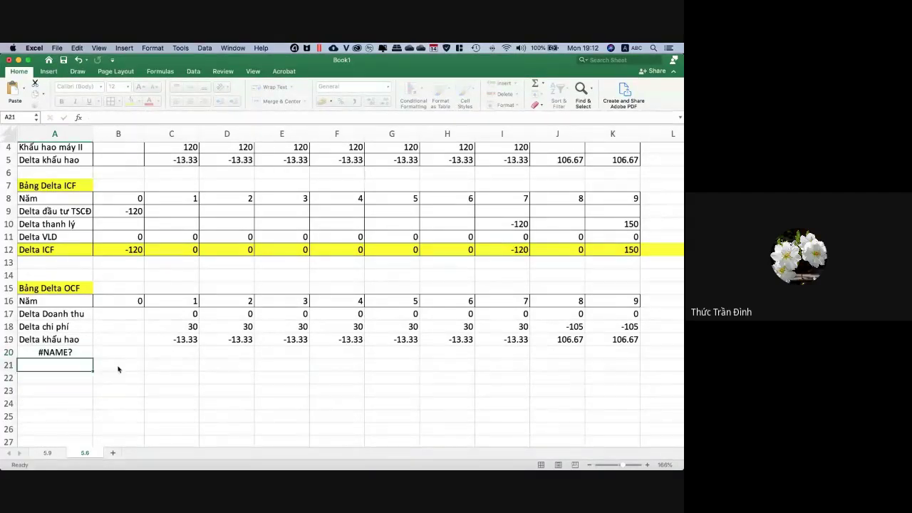
{"action": "left_click", "coordinate": [72, 351]}
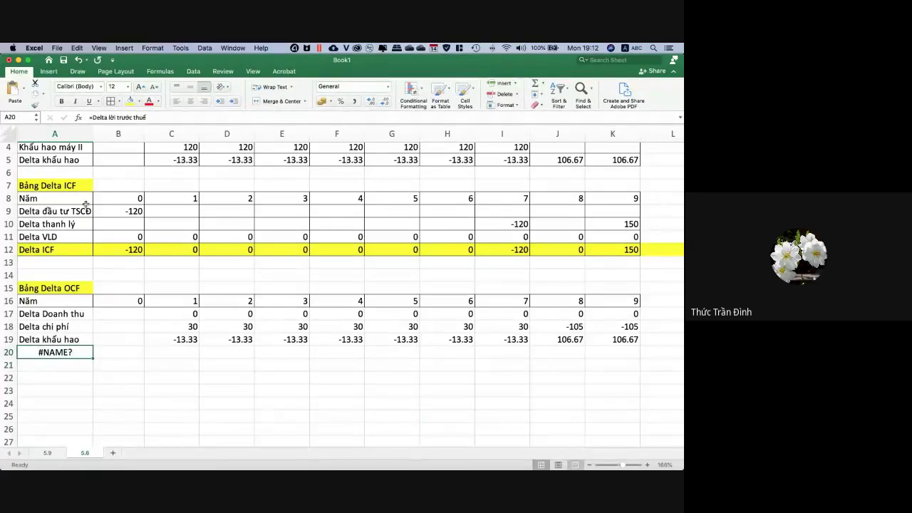
{"action": "left_click", "coordinate": [91, 116]}
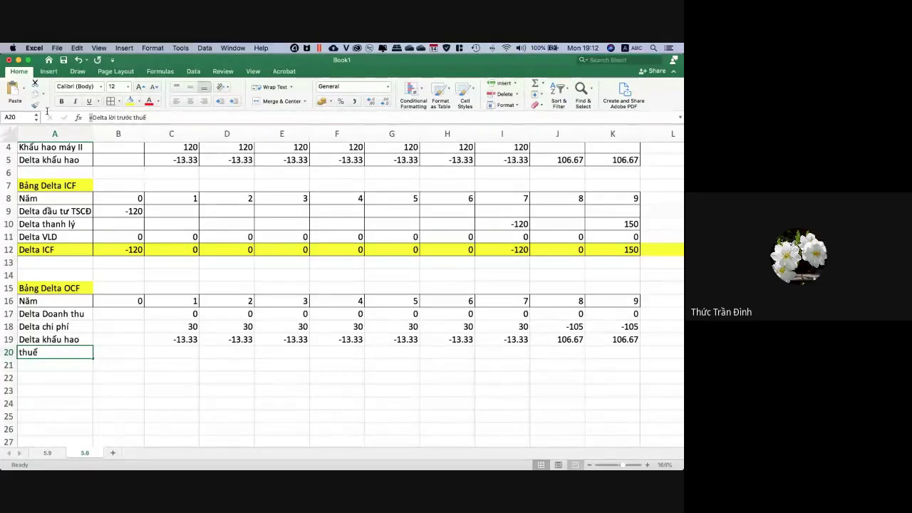
{"action": "key", "text": "Return"}
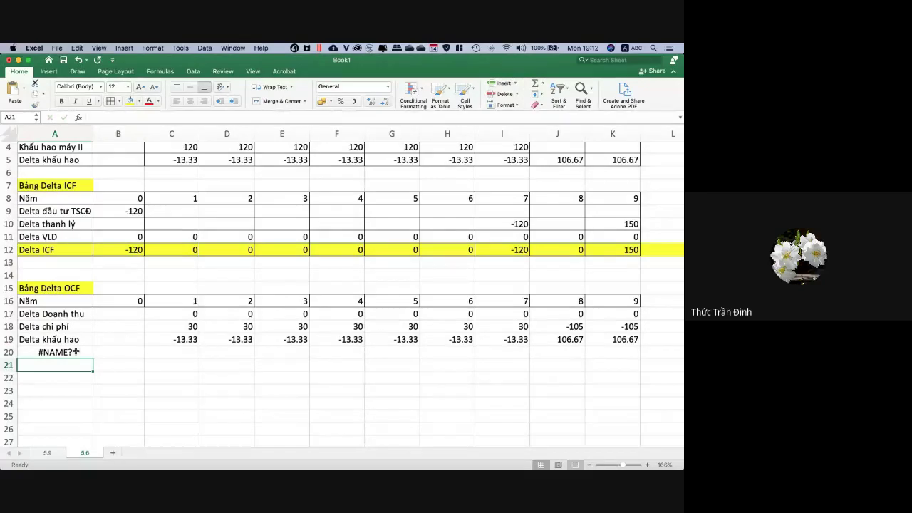
Label A20 "Delta lời trước thuế" as the fourth row of the Delta OCF table.
{"action": "left_click", "coordinate": [75, 351]}
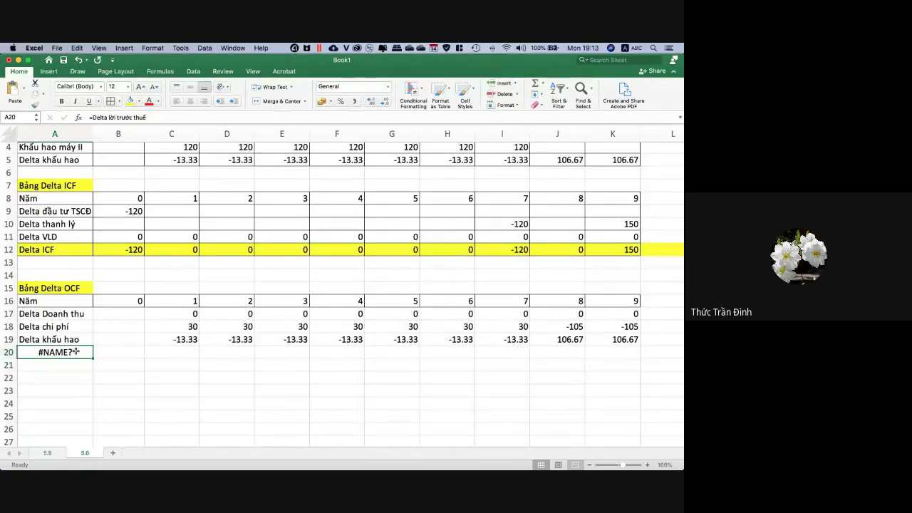
{"action": "type", "text": "Delta"}
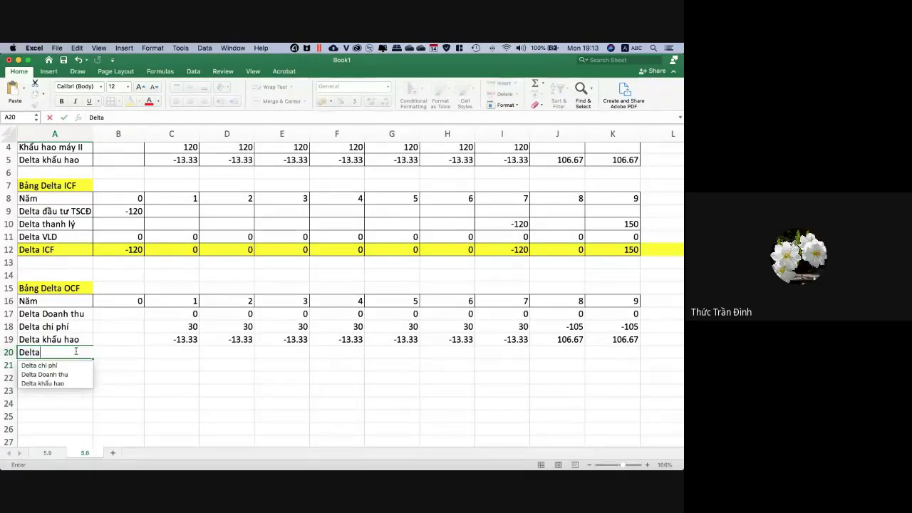
{"action": "type", "text": " lơi tr"}
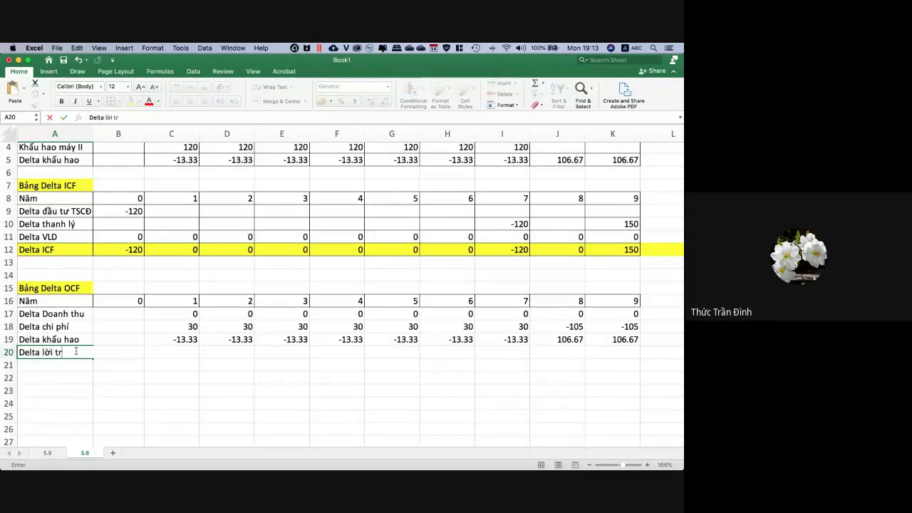
{"action": "type", "text": "ước thuế"}
{"action": "key", "text": "Return"}
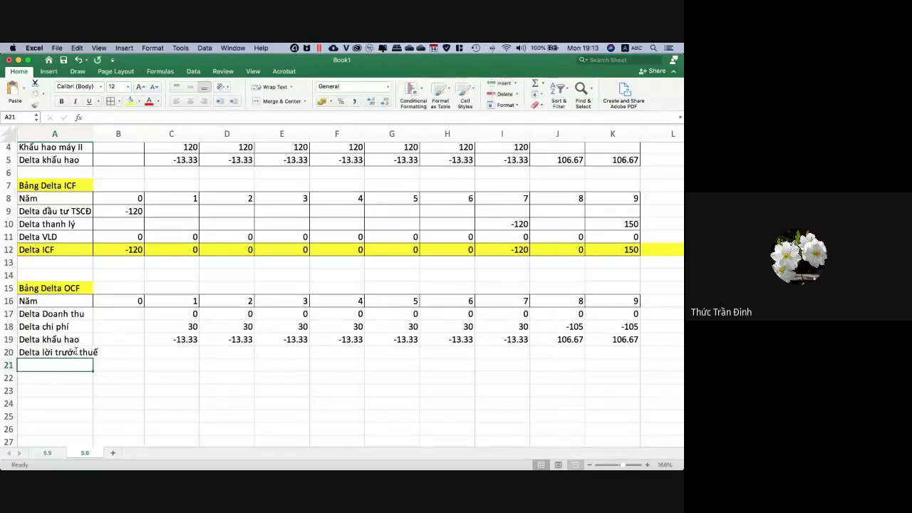
Calculate the year 1 Delta lời trước thuế in C20 with the formula =C17-C18-C19.
{"action": "left_click", "coordinate": [188, 351]}
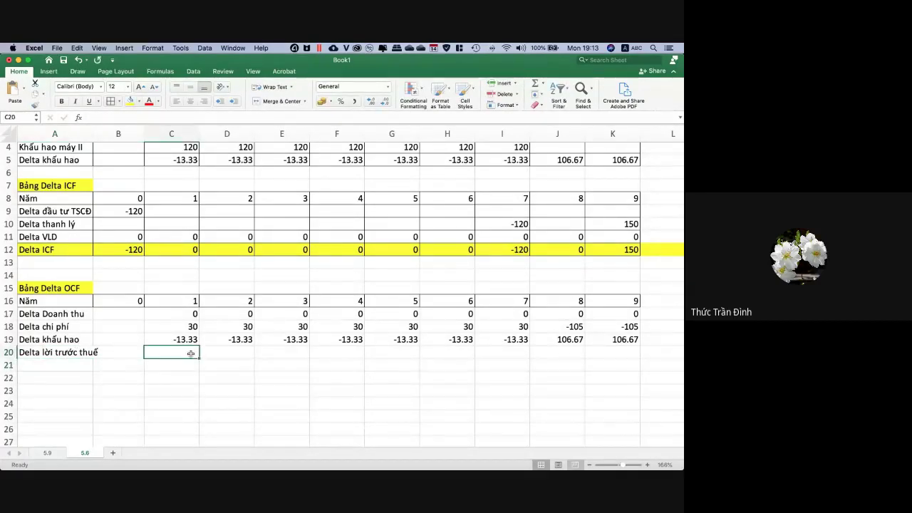
{"action": "type", "text": "="}
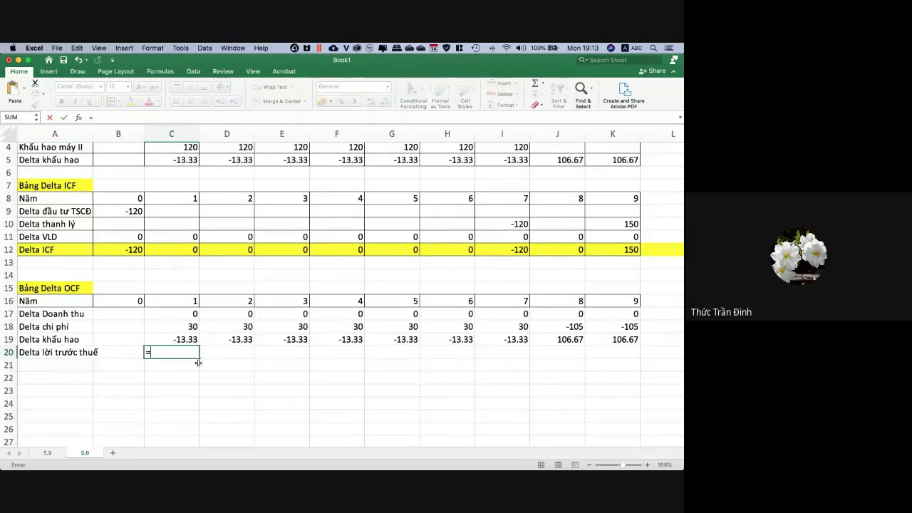
{"action": "left_click", "coordinate": [186, 314]}
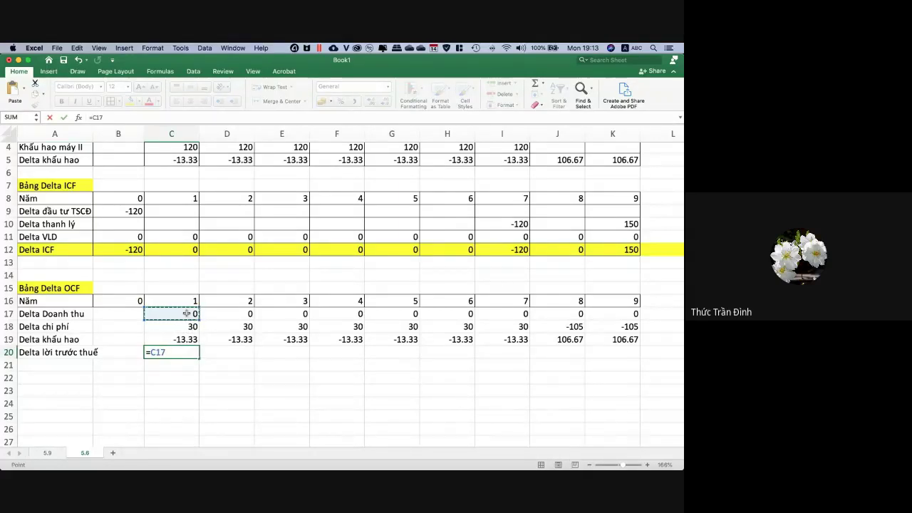
{"action": "type", "text": "-"}
{"action": "left_click", "coordinate": [186, 327]}
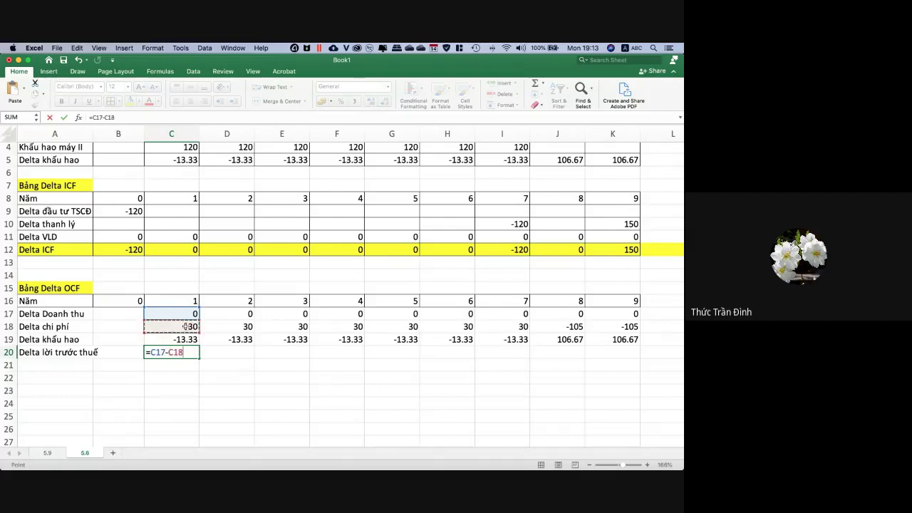
{"action": "type", "text": "-"}
{"action": "left_click", "coordinate": [184, 339]}
{"action": "key", "text": "Return"}
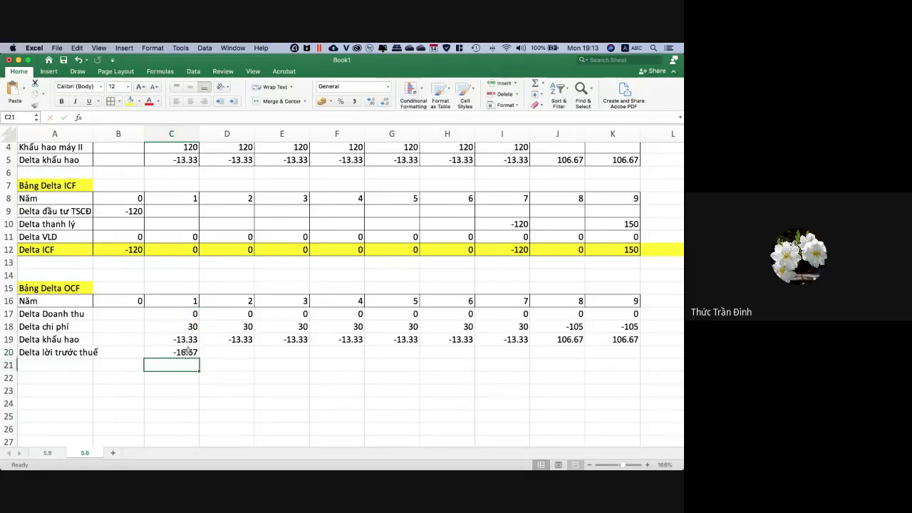
Fill the Delta lời trước thuế formula from C20 across to year 9 in K20.
{"action": "left_click", "coordinate": [188, 350]}
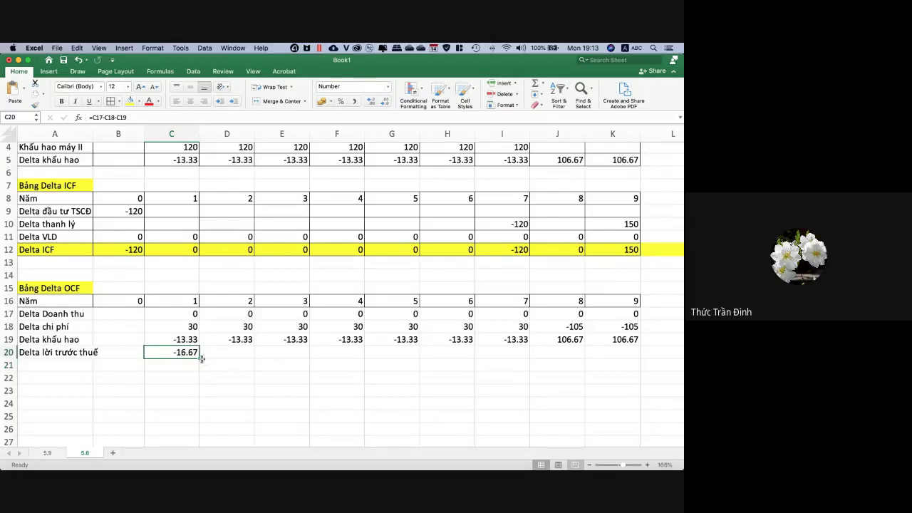
{"action": "left_click_drag", "start_coordinate": [200, 358], "coordinate": [605, 385]}
{"action": "left_click", "coordinate": [460, 429]}
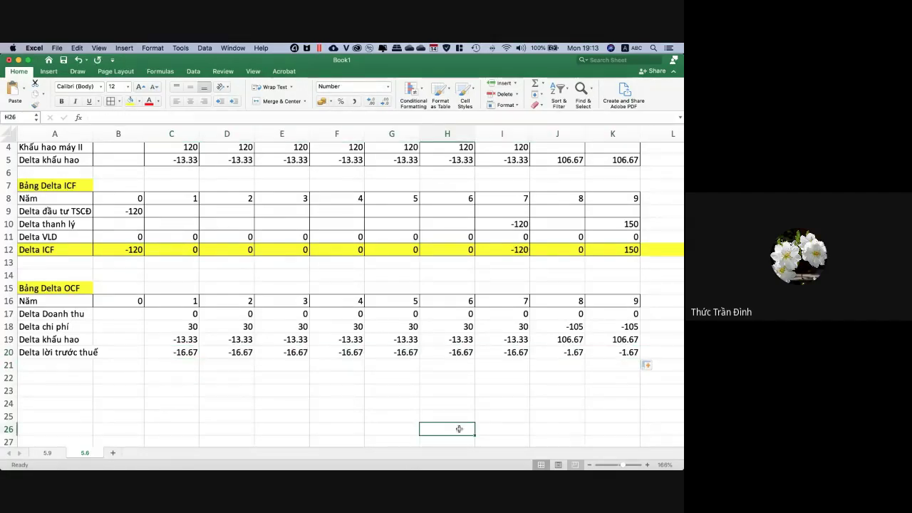
Label A21 "Delta Thuế" as the fifth row of the Delta OCF table.
{"action": "left_click", "coordinate": [62, 365]}
{"action": "type", "text": "Delta"}
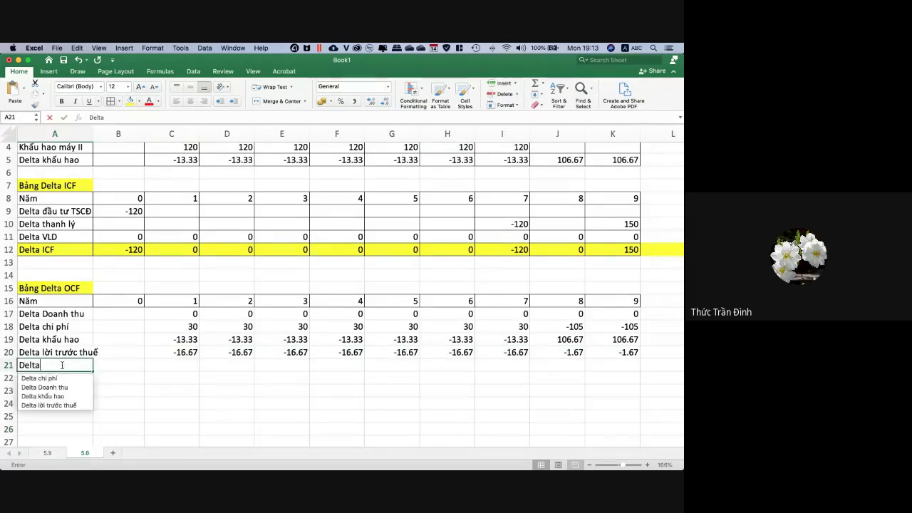
{"action": "type", "text": " Thue"}
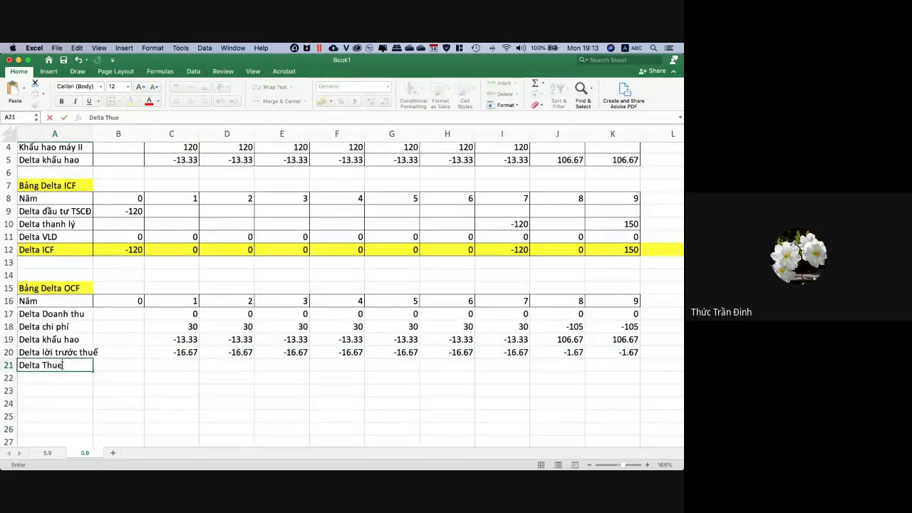
{"action": "key", "text": "Tab"}
{"action": "key", "text": "Tab"}
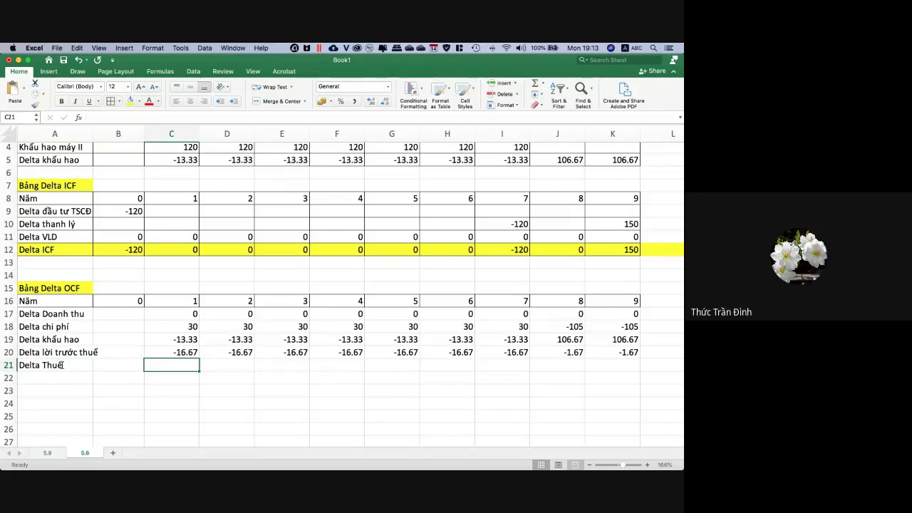
Calculate the year 1 Delta Thuế in C21 as =C20*32%, looking up the corporate income tax rate in the textbook PDF.
{"action": "type", "text": "="}
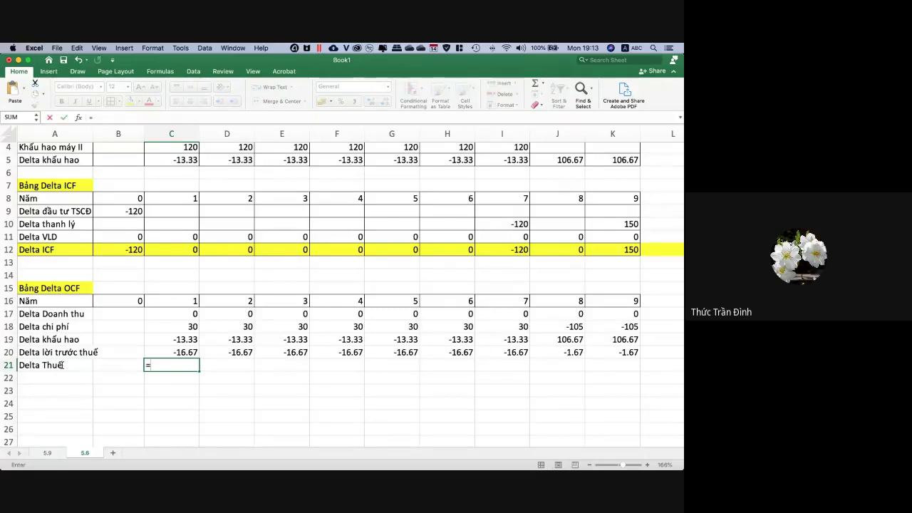
{"action": "left_click", "coordinate": [181, 352]}
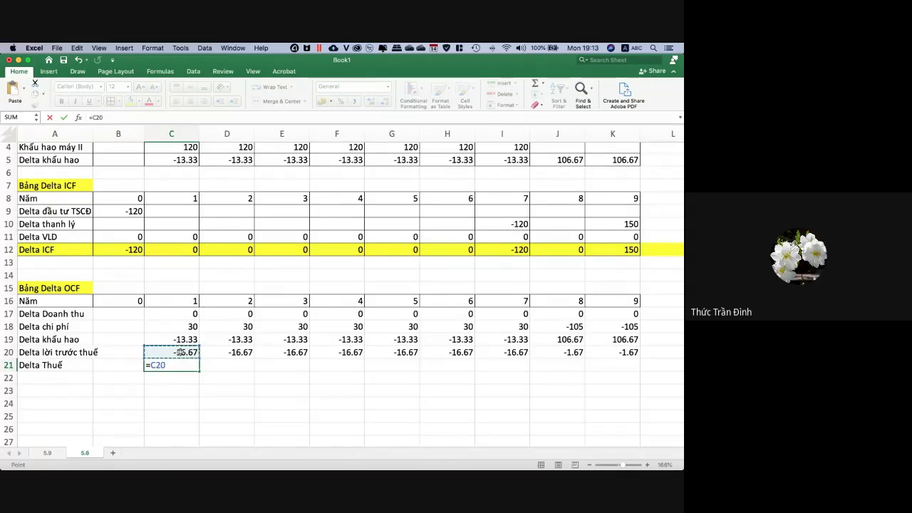
{"action": "key", "text": "super+Tab"}
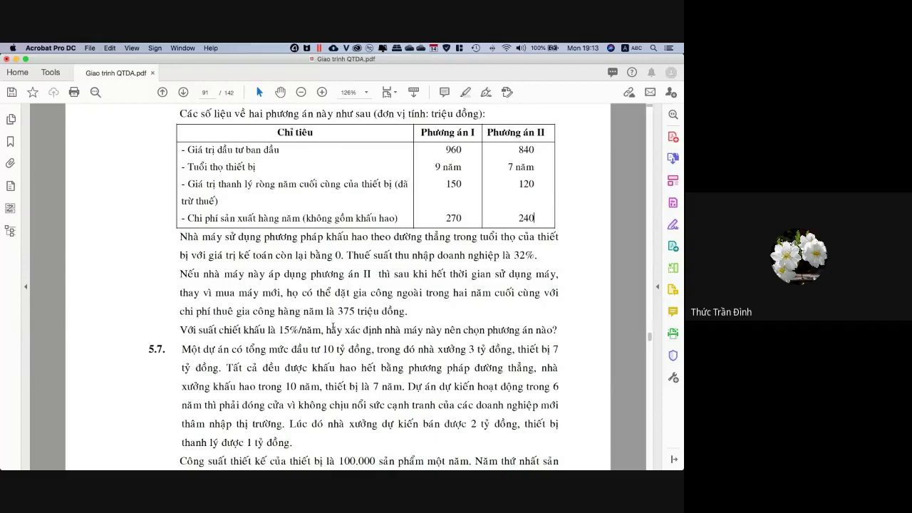
{"action": "scroll", "coordinate": [333, 326], "scroll_direction": "up", "scroll_amount": 3}
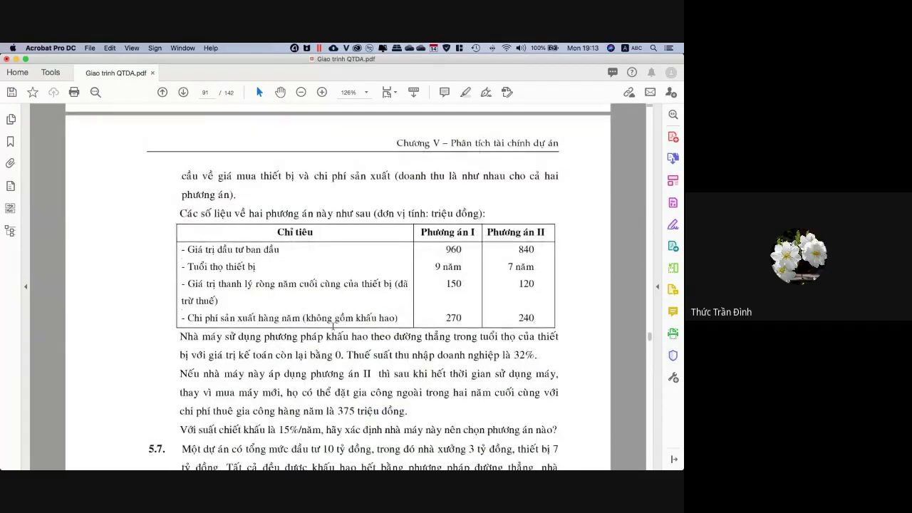
{"action": "scroll", "coordinate": [332, 326], "scroll_direction": "up", "scroll_amount": 4}
{"action": "scroll", "coordinate": [333, 327], "scroll_direction": "down", "scroll_amount": 2}
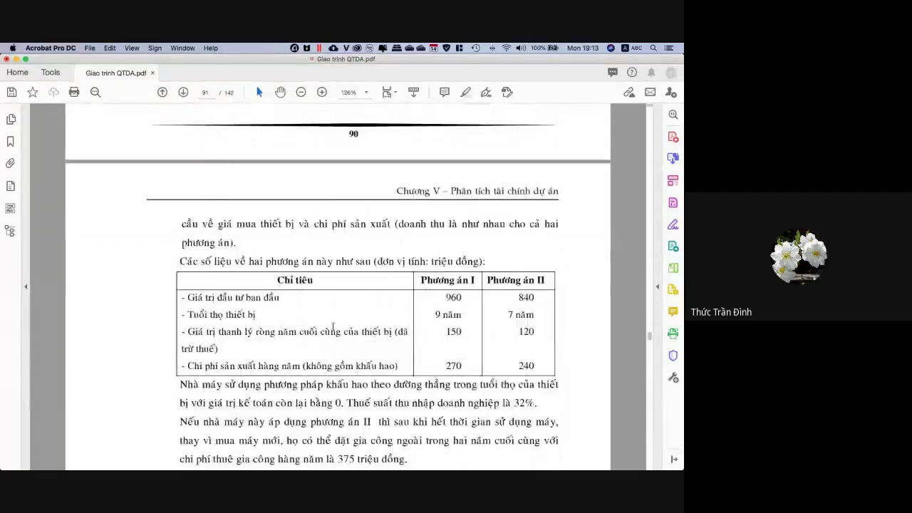
{"action": "scroll", "coordinate": [333, 327], "scroll_direction": "down", "scroll_amount": 4}
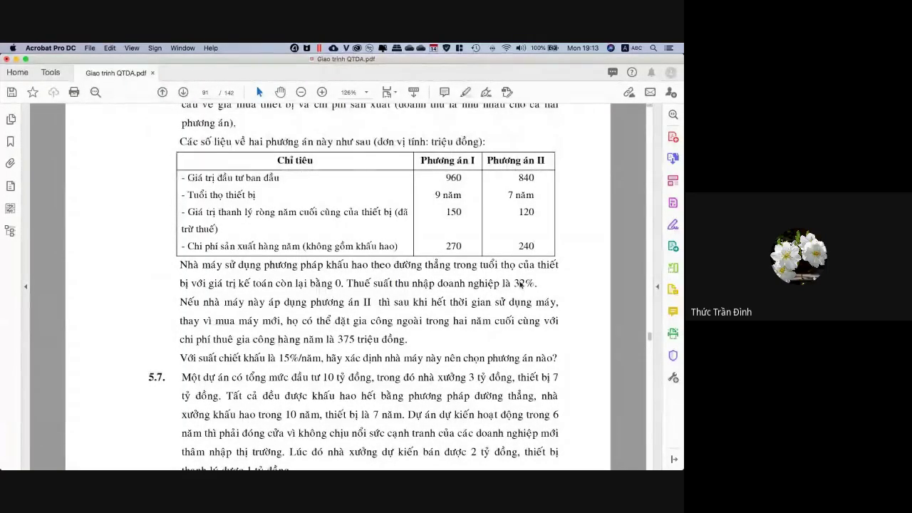
{"action": "key", "text": "super+Tab"}
{"action": "type", "text": "*"}
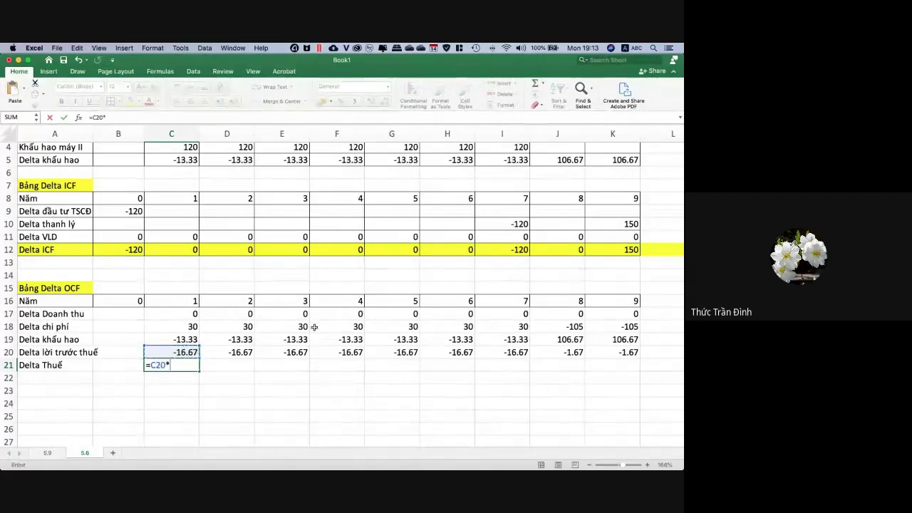
{"action": "type", "text": "32"}
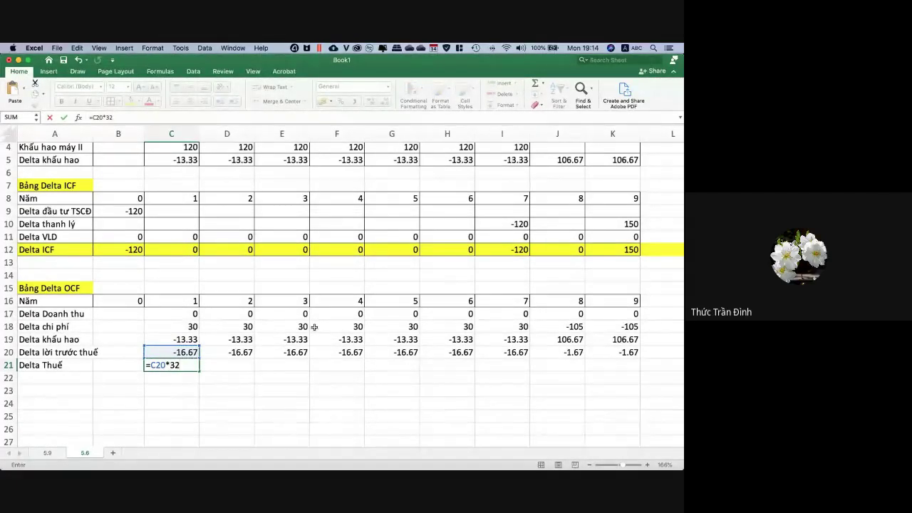
{"action": "type", "text": "%"}
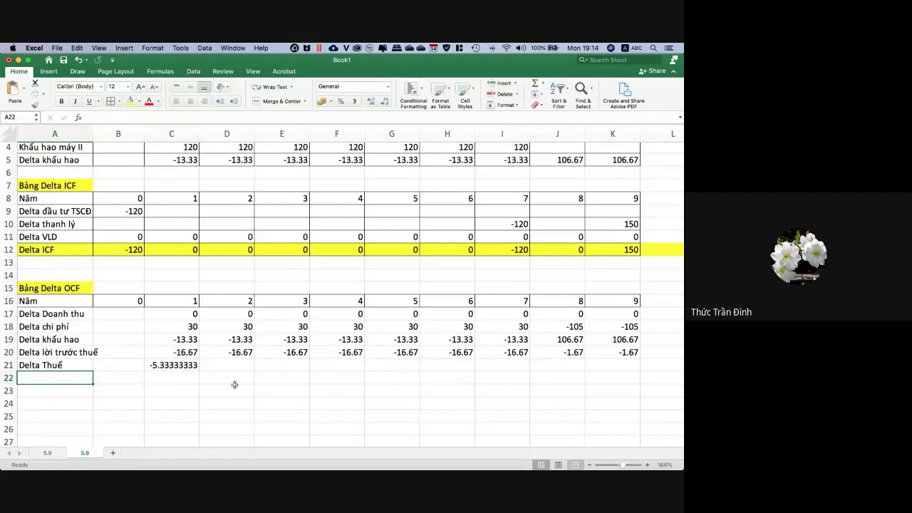
Reduce C21 to two decimal places and fill its Delta Thuế formula across to year 9 in K21.
{"action": "left_click", "coordinate": [193, 367]}
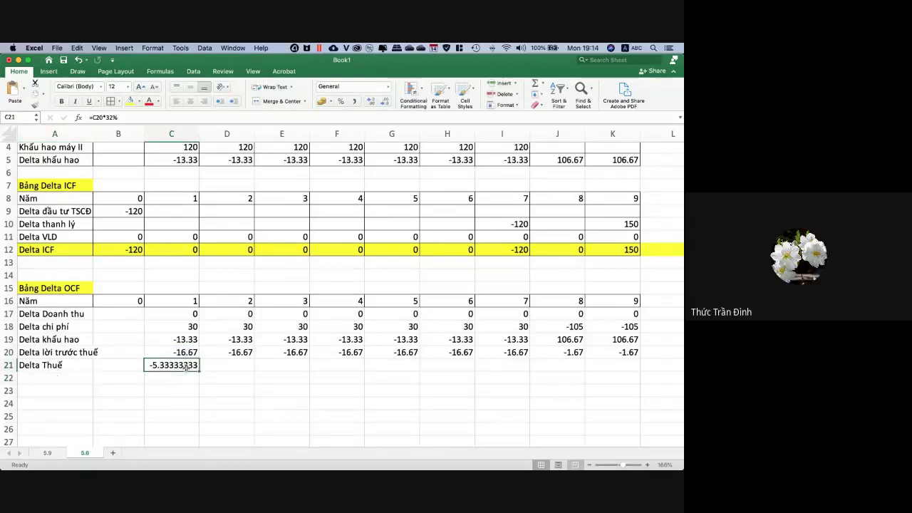
{"action": "left_click", "coordinate": [383, 105]}
{"action": "left_click", "coordinate": [384, 105]}
{"action": "left_click", "coordinate": [384, 105]}
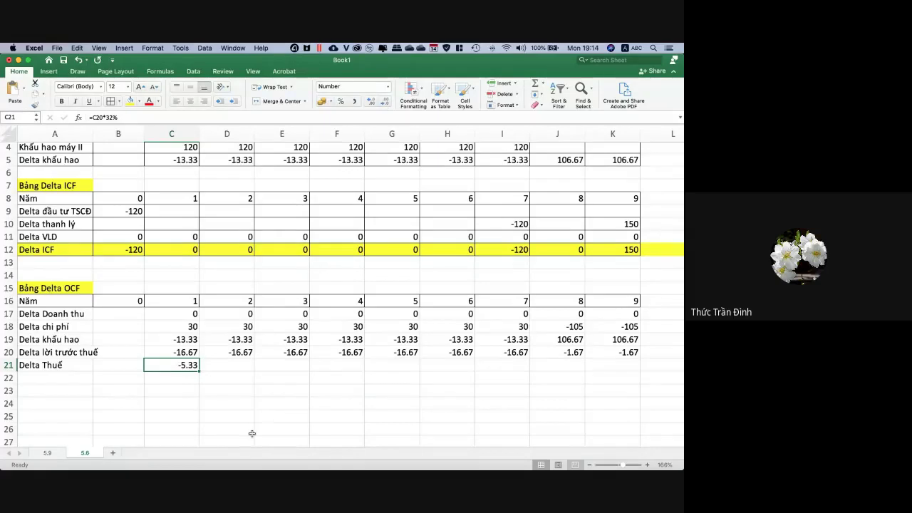
{"action": "left_click_drag", "start_coordinate": [200, 370], "coordinate": [647, 366]}
{"action": "left_click", "coordinate": [468, 380]}
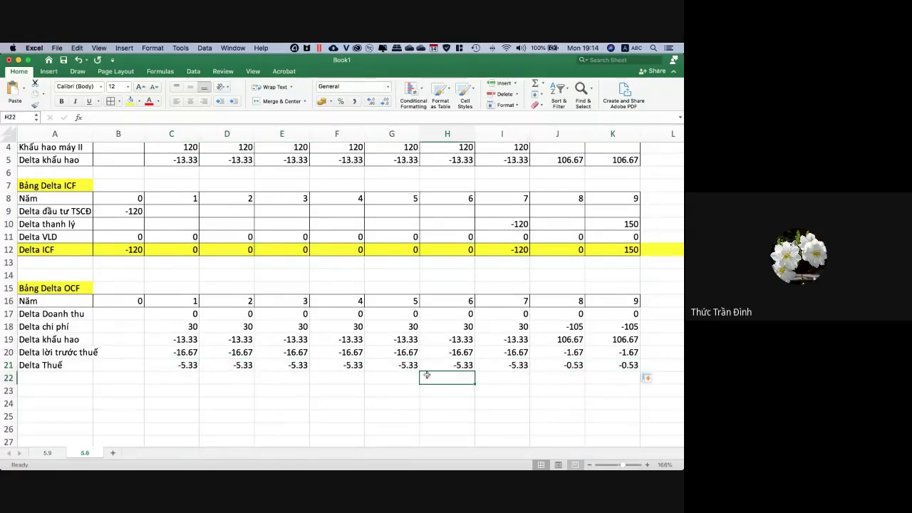
Examine the year 1 Delta lời trước thuế in C20 against the Delta Thuế in C21, including their formulas.
{"action": "left_click", "coordinate": [352, 391]}
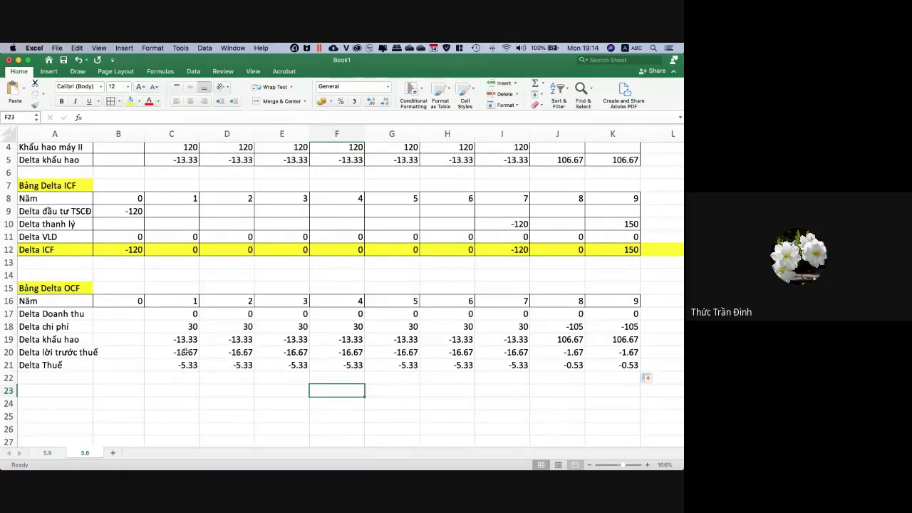
{"action": "left_click", "coordinate": [185, 352]}
{"action": "left_click", "coordinate": [220, 352]}
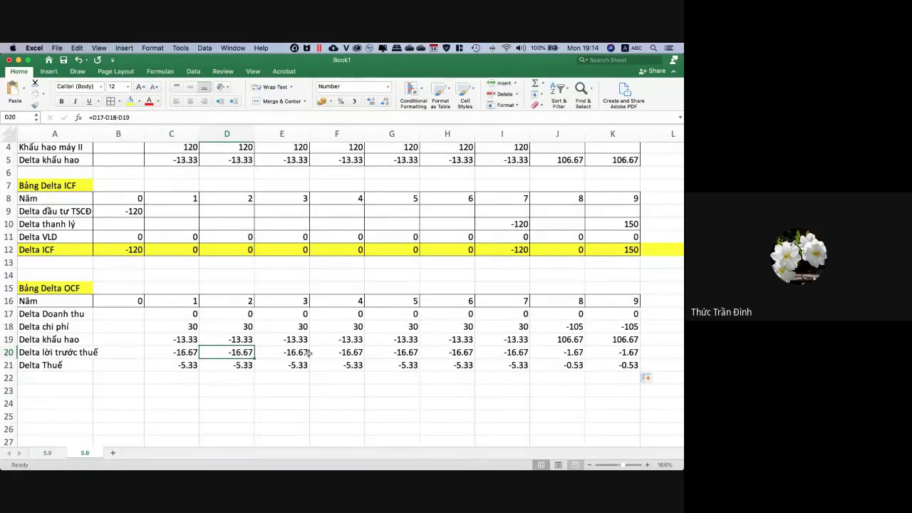
{"action": "left_click", "coordinate": [183, 351]}
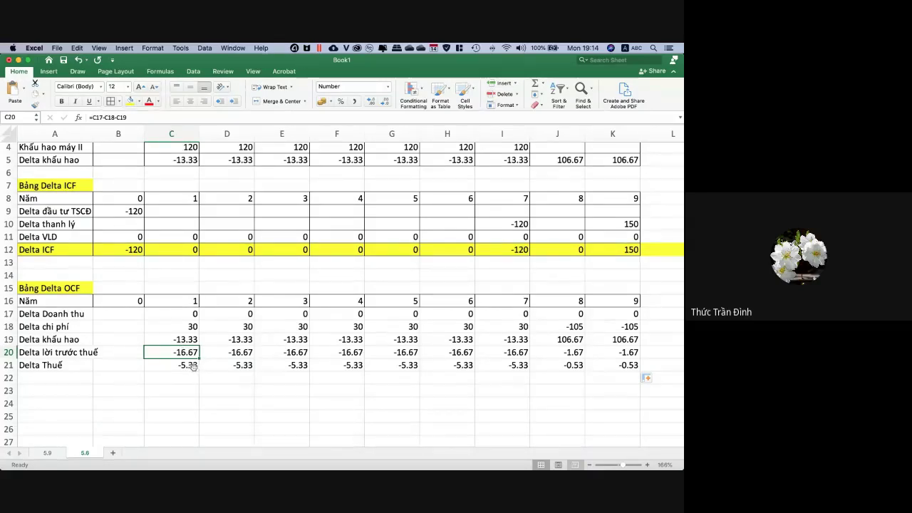
{"action": "left_click", "coordinate": [194, 365]}
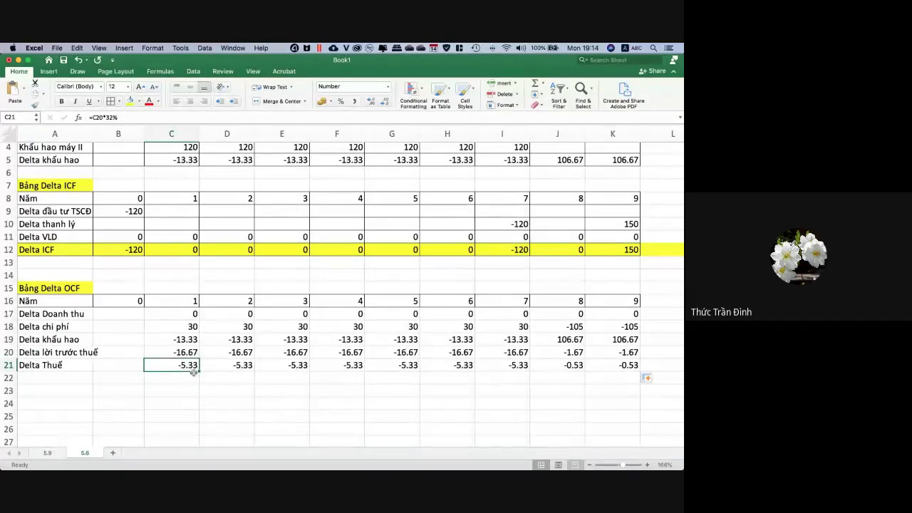
{"action": "left_click", "coordinate": [195, 375]}
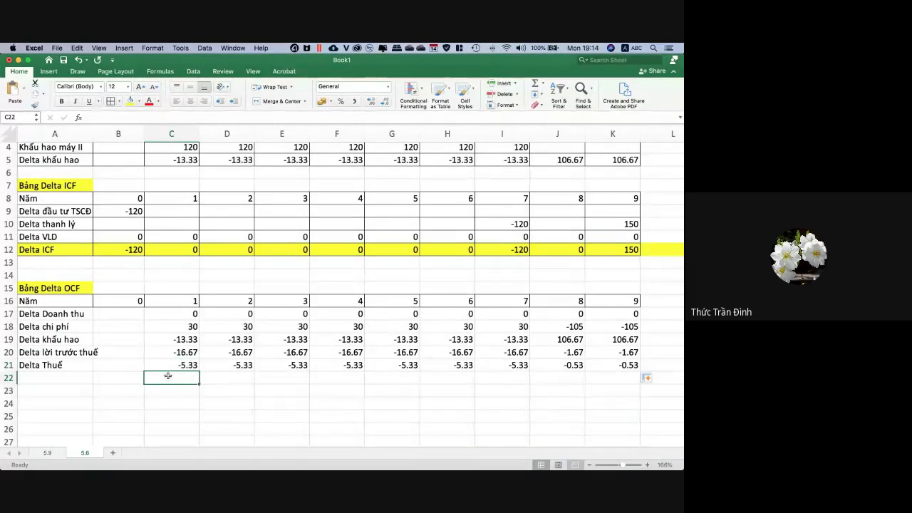
{"action": "left_click", "coordinate": [167, 387]}
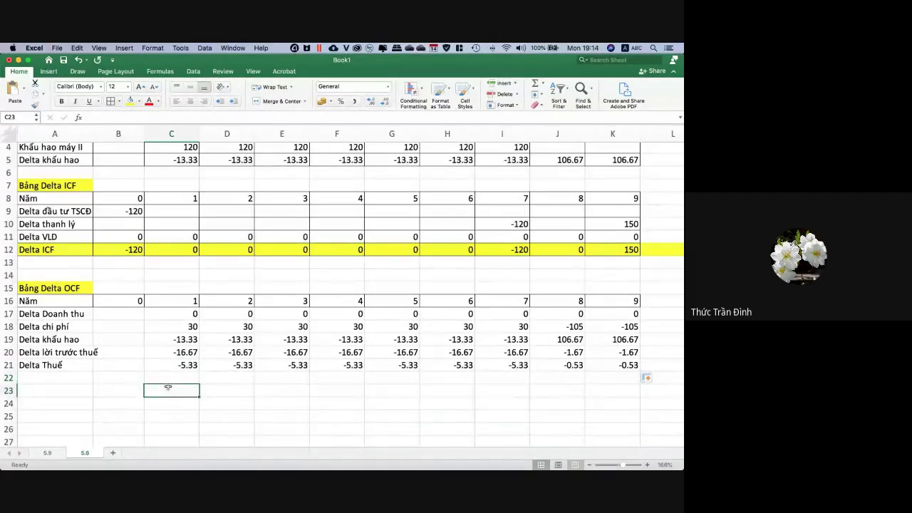
{"action": "left_click", "coordinate": [222, 397]}
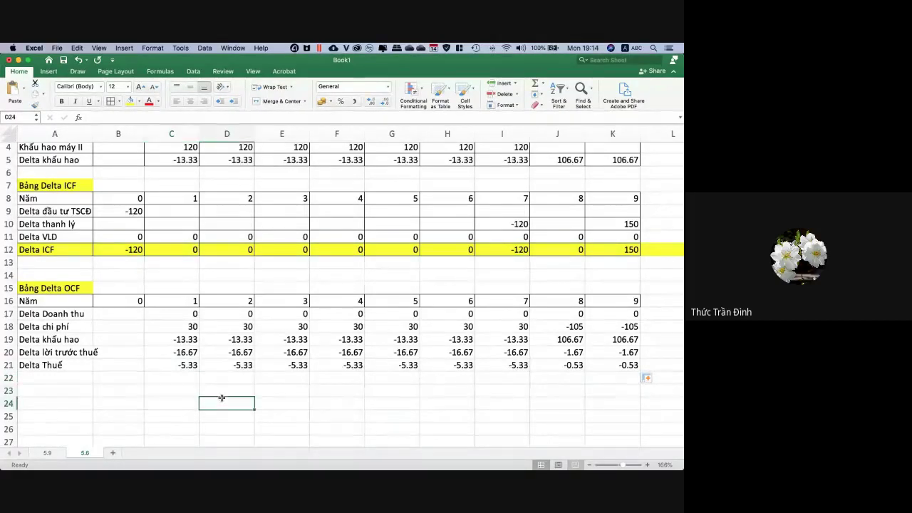
{"action": "left_click", "coordinate": [179, 365]}
{"action": "left_click", "coordinate": [178, 353]}
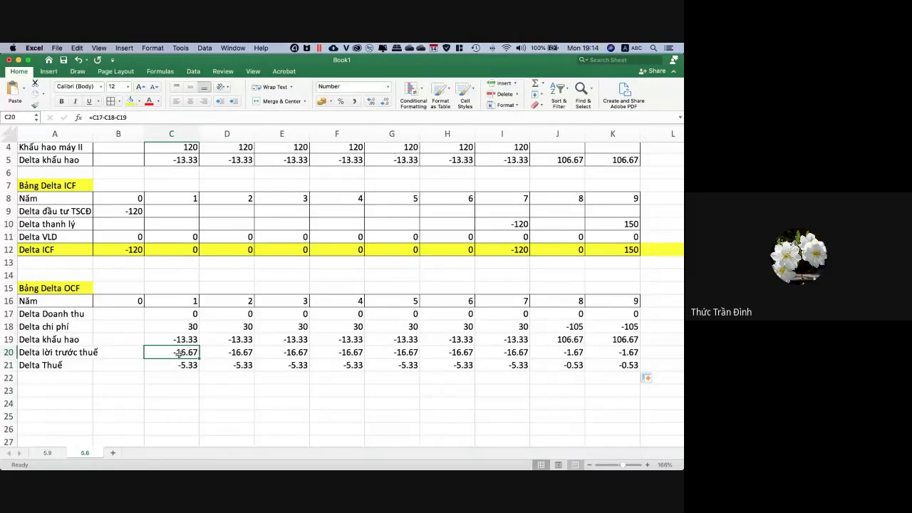
{"action": "left_click", "coordinate": [181, 364]}
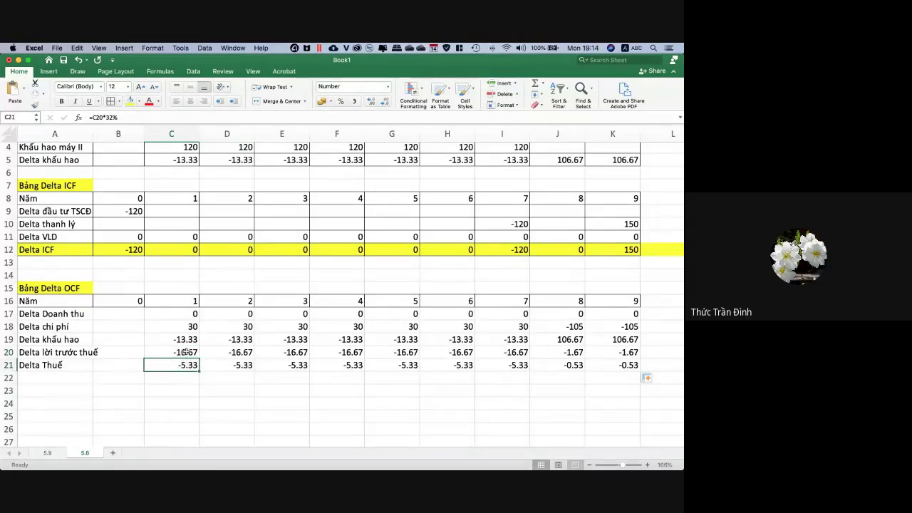
{"action": "left_click", "coordinate": [185, 352]}
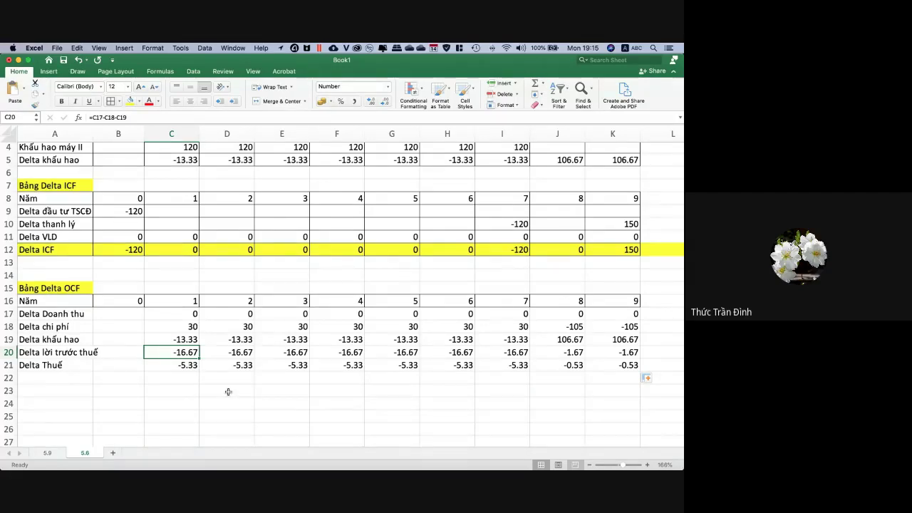
{"action": "left_click", "coordinate": [228, 391]}
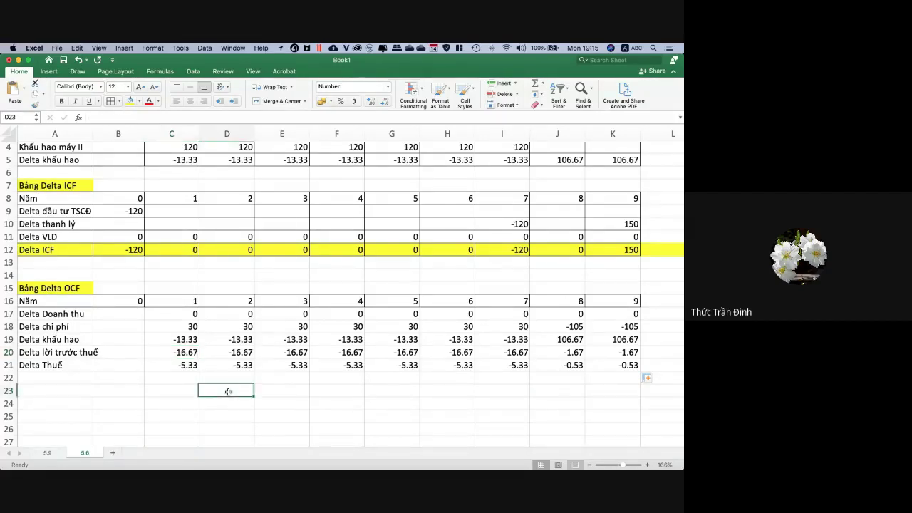
Label A22 "Delta Lời sau thuế" as the sixth row of the Delta OCF table.
{"action": "left_click", "coordinate": [70, 378]}
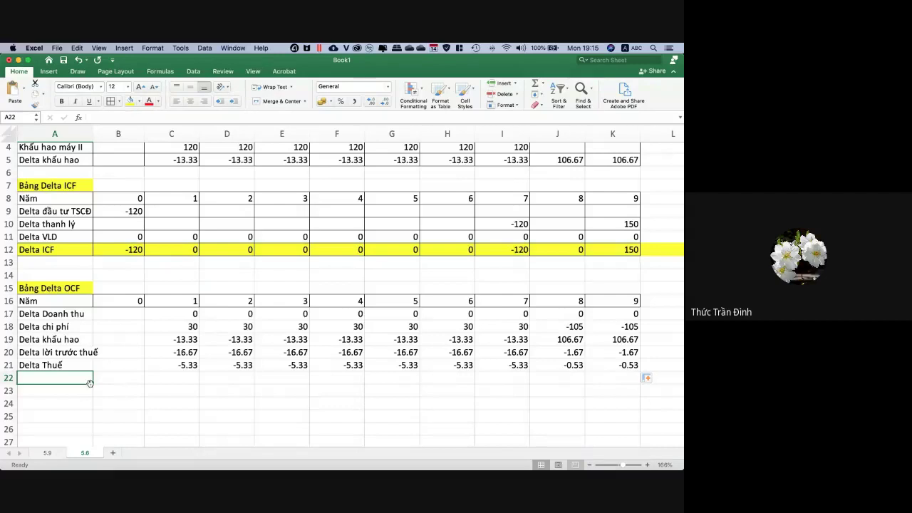
{"action": "type", "text": "Delta"}
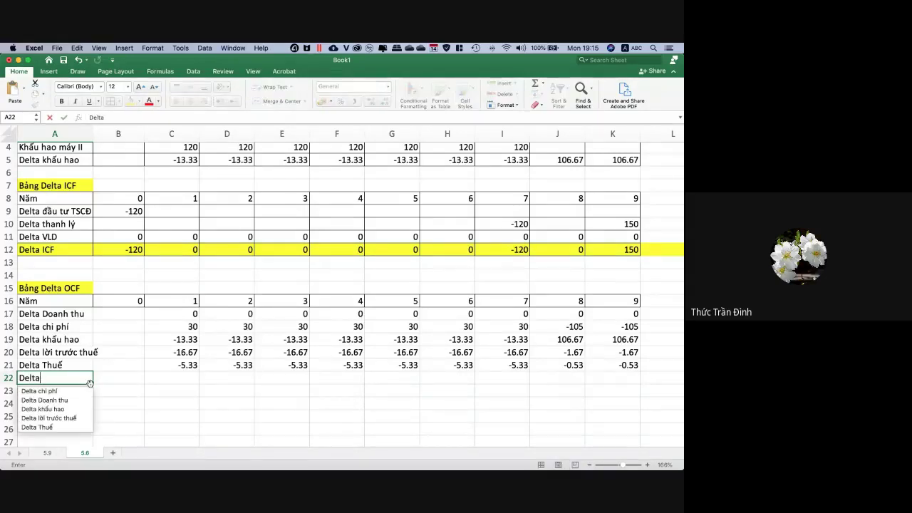
{"action": "type", "text": " Lời sa"}
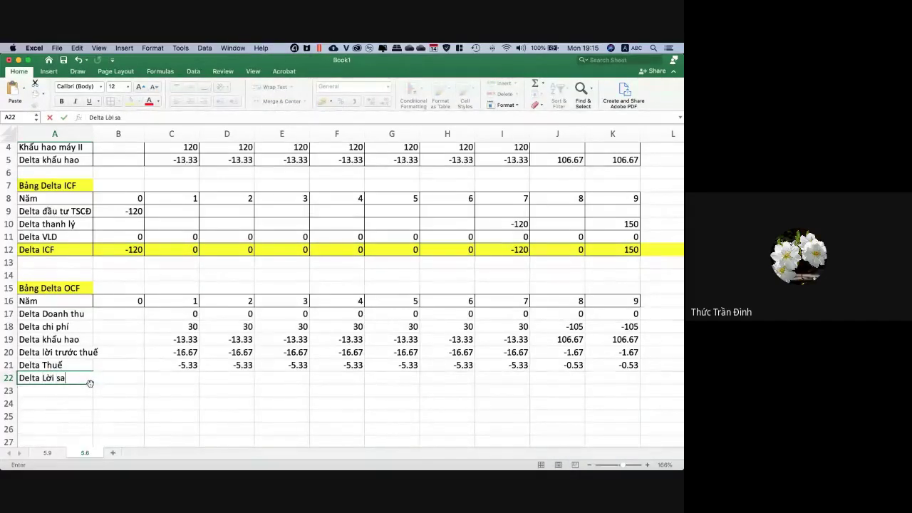
{"action": "type", "text": "u thuế"}
{"action": "key", "text": "Return"}
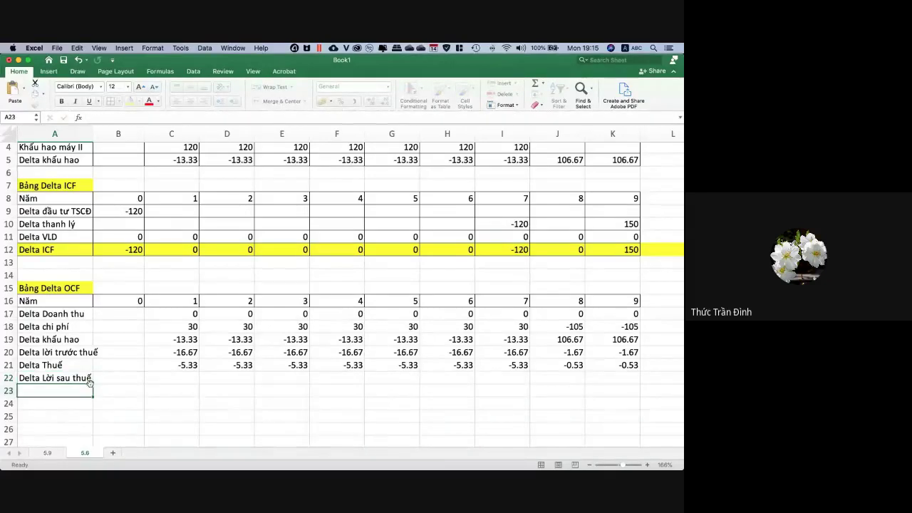
Calculate the year 1 Delta Lời sau thuế in C22 as =C20-C21 and fill it across to year 9 in K22.
{"action": "left_click", "coordinate": [184, 377]}
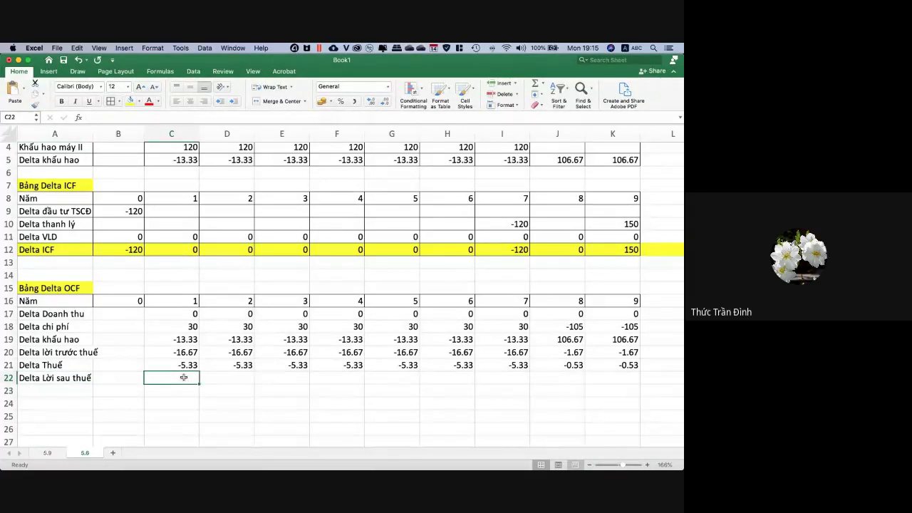
{"action": "type", "text": "="}
{"action": "left_click", "coordinate": [187, 353]}
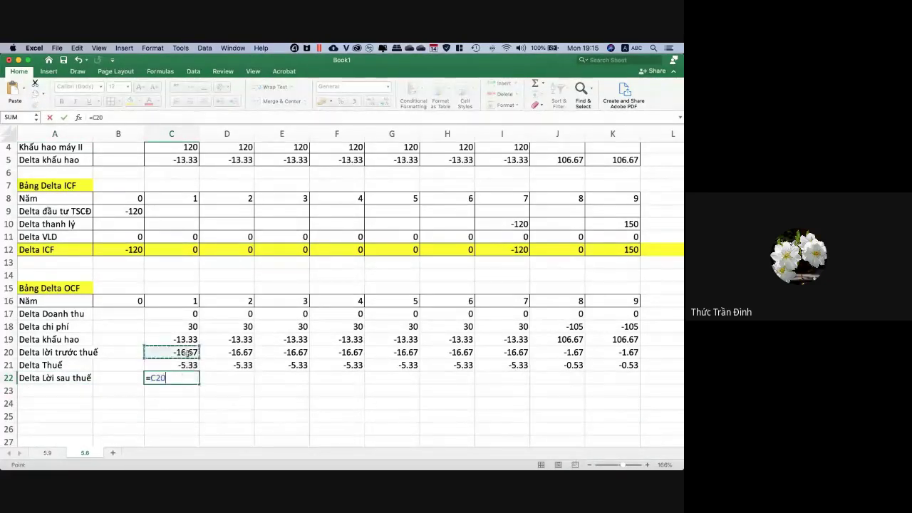
{"action": "type", "text": "-"}
{"action": "left_click", "coordinate": [187, 365]}
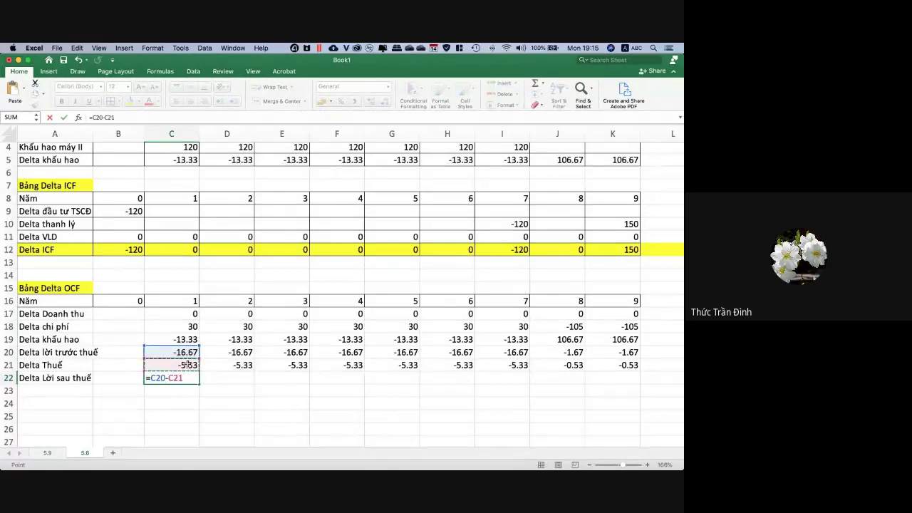
{"action": "key", "text": "Return"}
{"action": "left_click", "coordinate": [191, 379]}
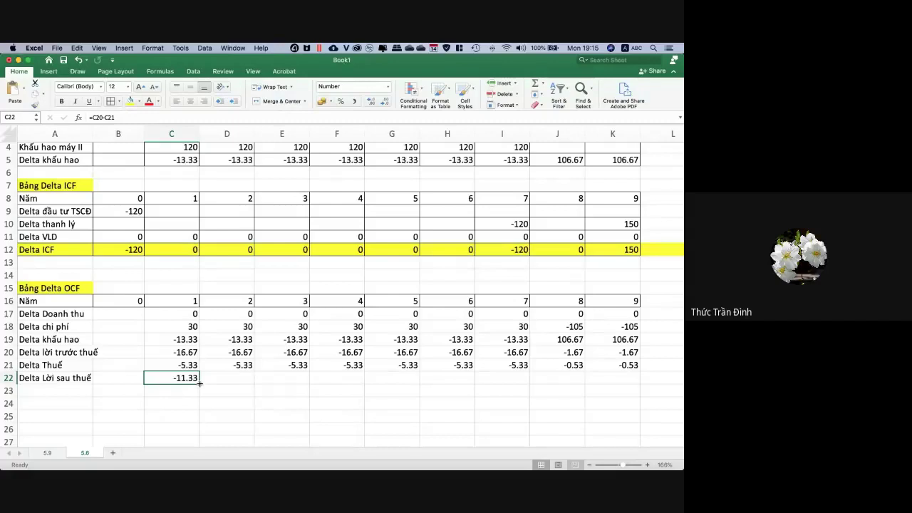
{"action": "left_click_drag", "start_coordinate": [200, 383], "coordinate": [639, 380]}
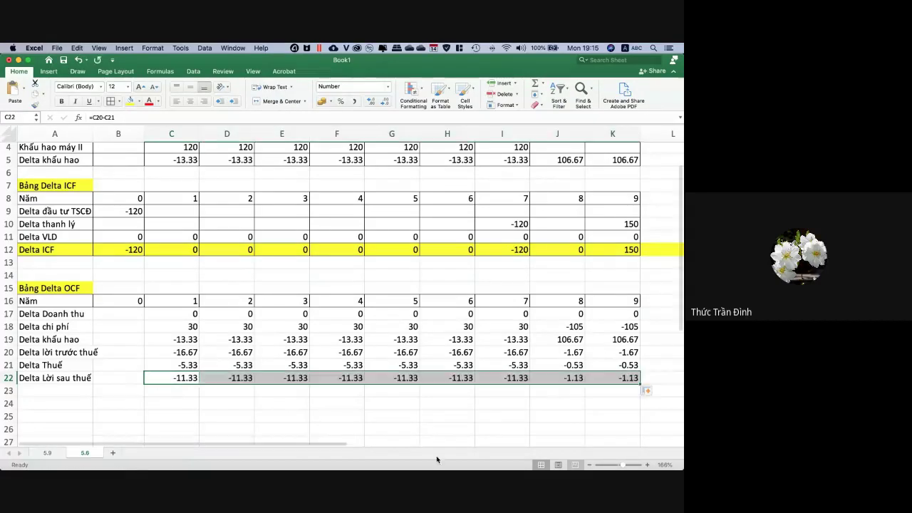
{"action": "left_click", "coordinate": [374, 405]}
Label A23 "Delta OCF" as the last row of the Delta OCF table.
{"action": "left_click", "coordinate": [70, 390]}
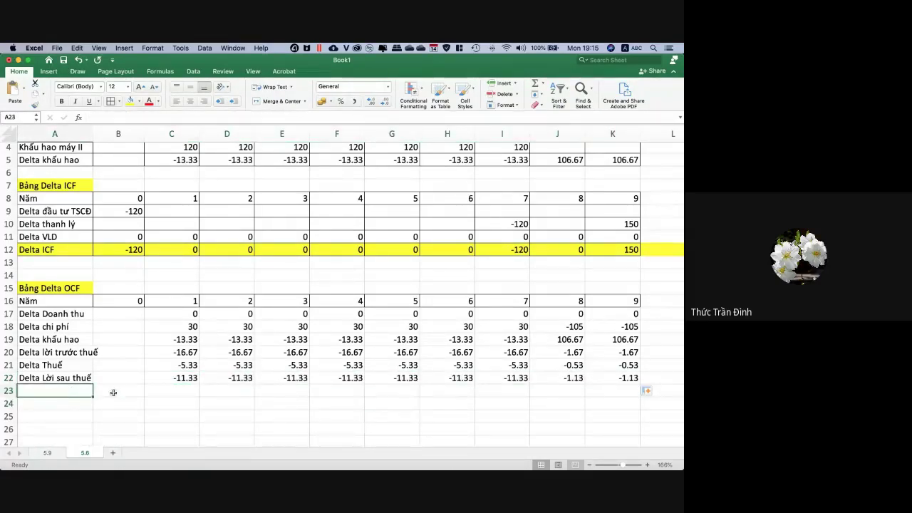
{"action": "type", "text": "Delta "}
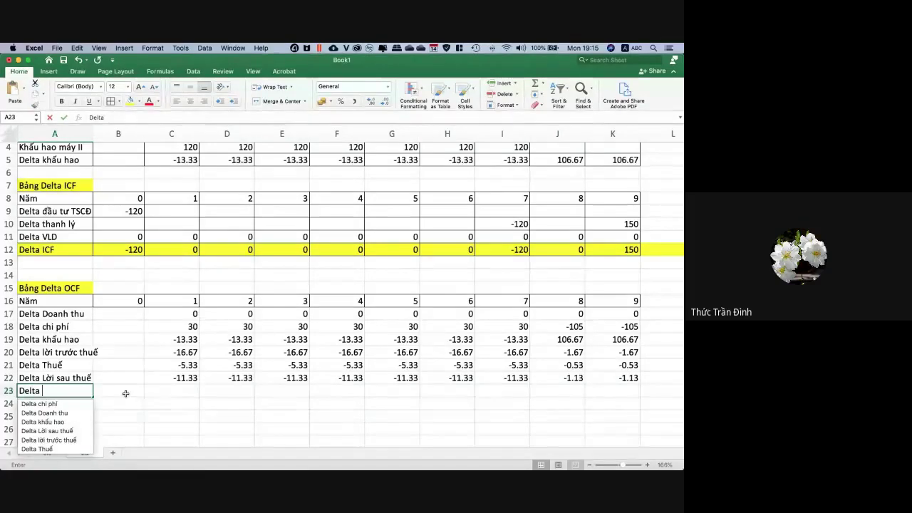
{"action": "type", "text": "OCF"}
{"action": "key", "text": "Return"}
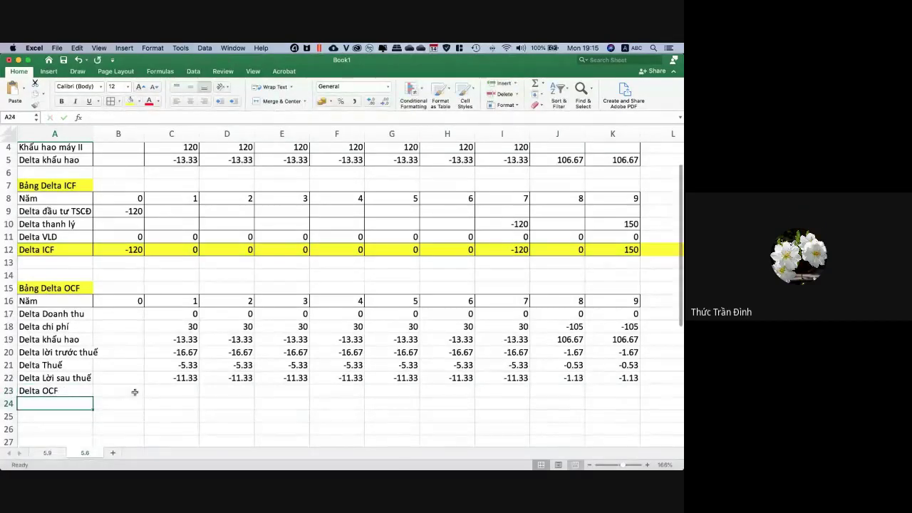
Calculate the year 1 Delta OCF in C23 as =C22+C19 and fill the formula across to year 9 in K23.
{"action": "left_click", "coordinate": [163, 391]}
{"action": "type", "text": "="}
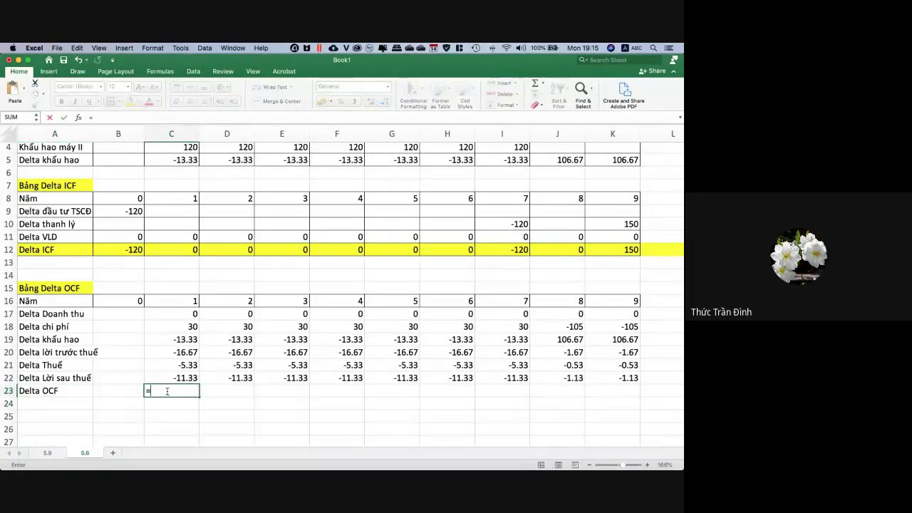
{"action": "left_click", "coordinate": [172, 379]}
{"action": "type", "text": "+"}
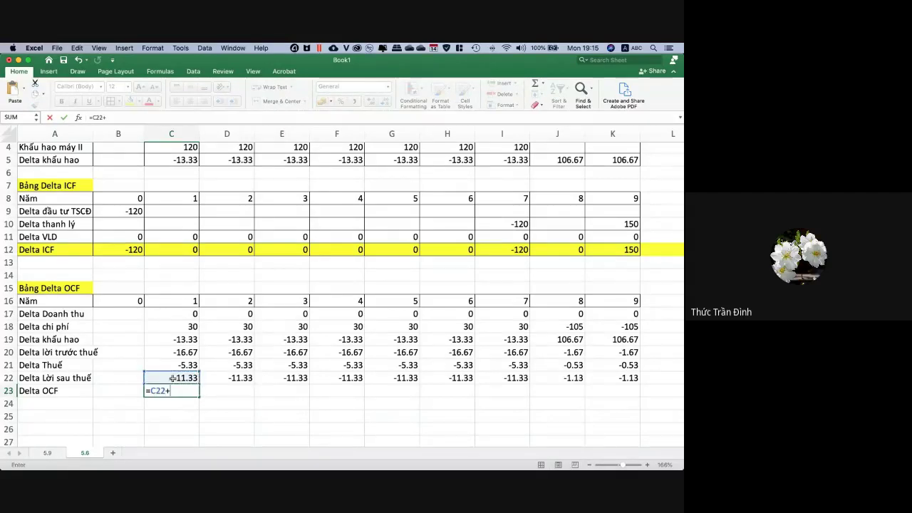
{"action": "left_click", "coordinate": [181, 339]}
{"action": "key", "text": "Return"}
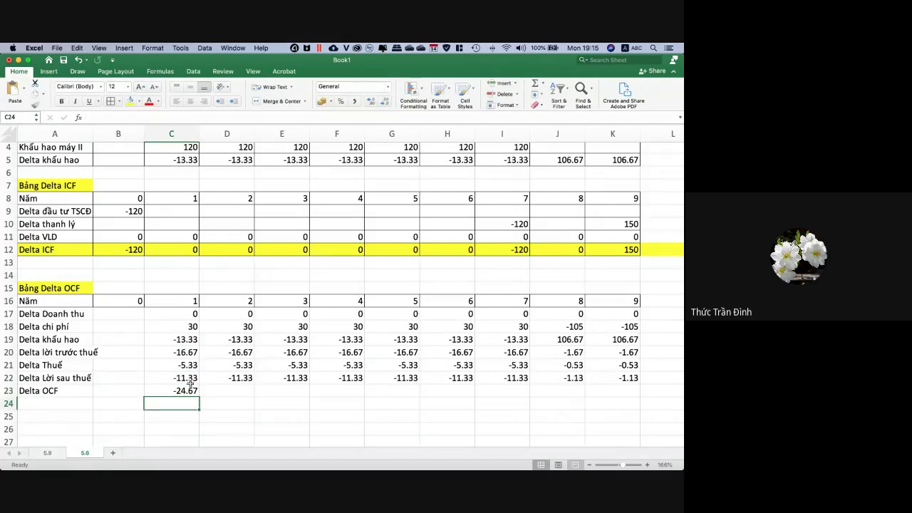
{"action": "left_click", "coordinate": [193, 391]}
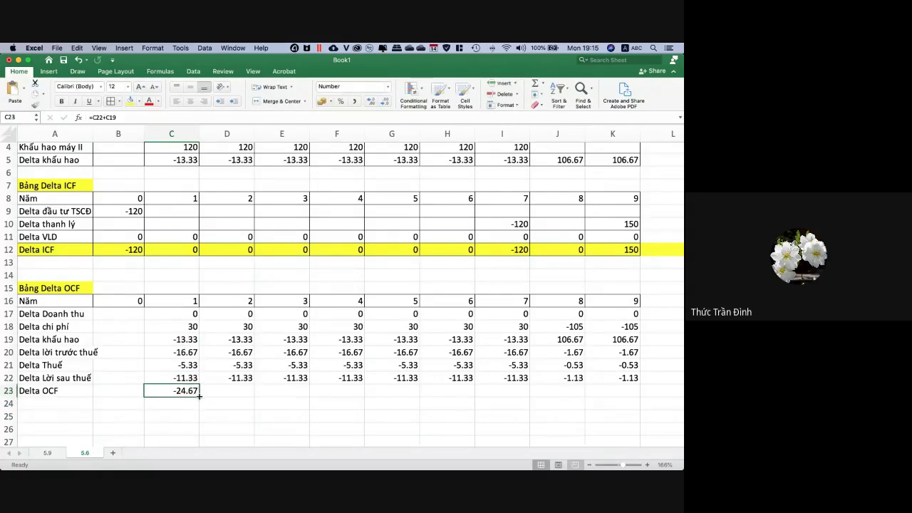
{"action": "left_click_drag", "start_coordinate": [199, 396], "coordinate": [619, 404]}
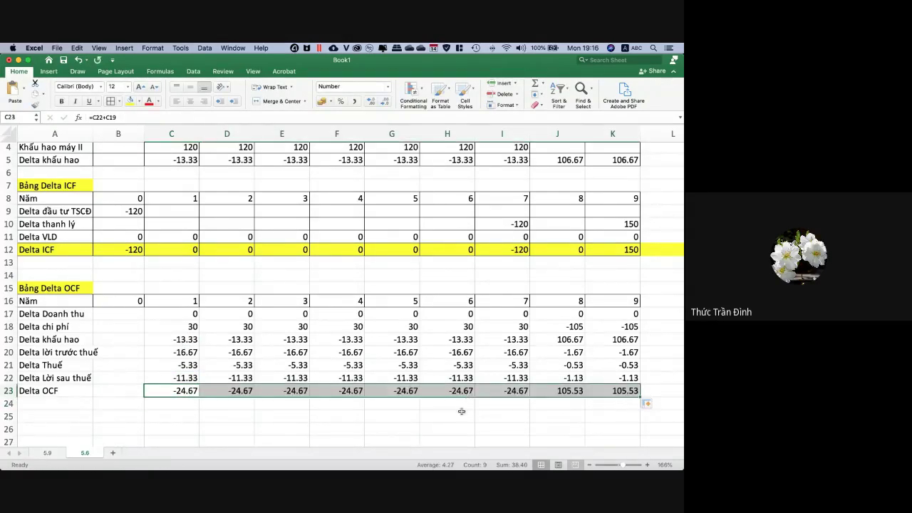
{"action": "left_click", "coordinate": [462, 413]}
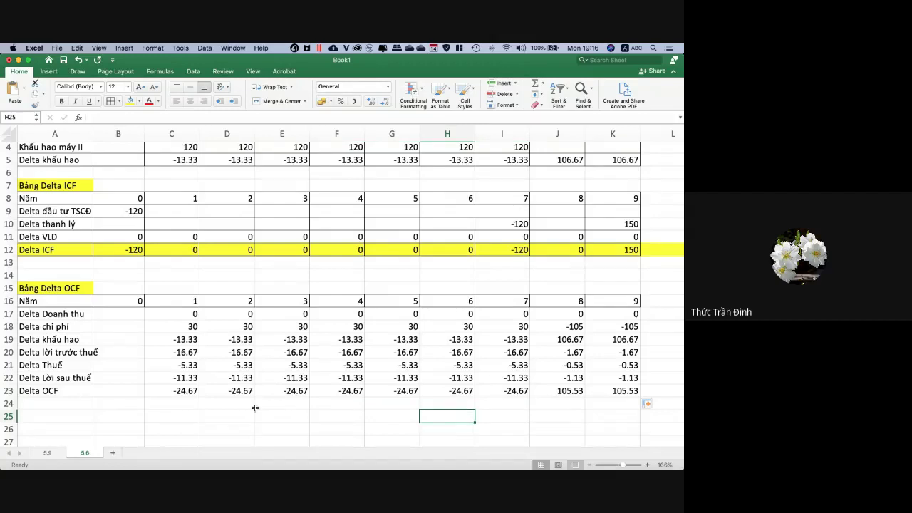
Apply borders to all cells of the Delta OCF table rows in A17:K23.
{"action": "left_click", "coordinate": [210, 416]}
{"action": "left_click_drag", "start_coordinate": [79, 315], "coordinate": [627, 390]}
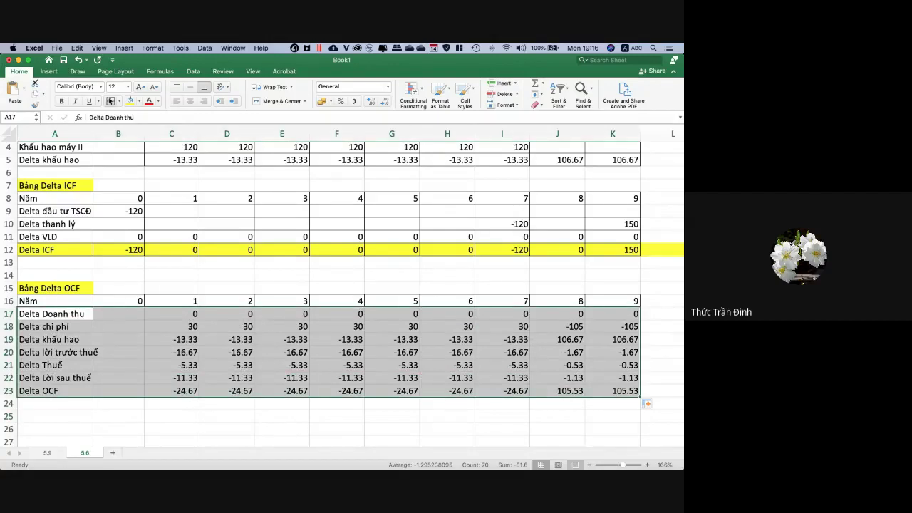
{"action": "left_click", "coordinate": [111, 101]}
{"action": "left_click", "coordinate": [189, 416]}
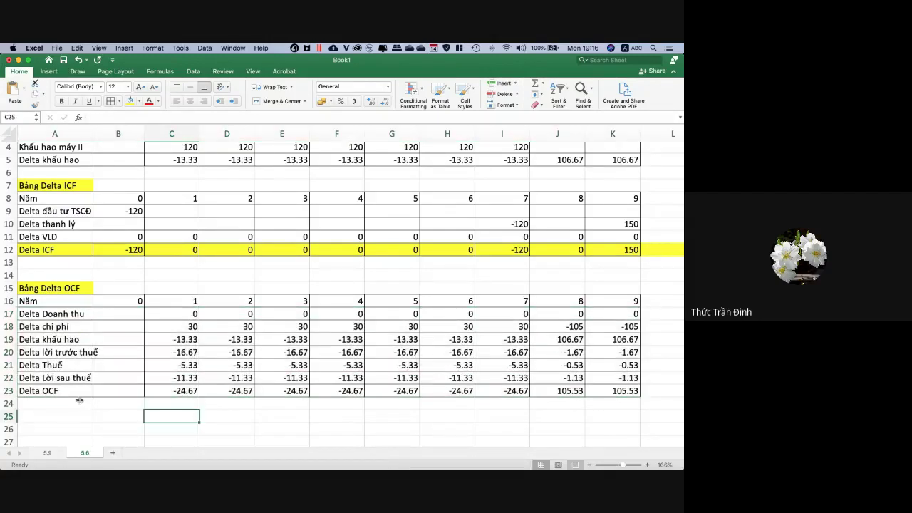
Highlight the entire Delta OCF row 23 with yellow fill.
{"action": "left_click", "coordinate": [8, 391]}
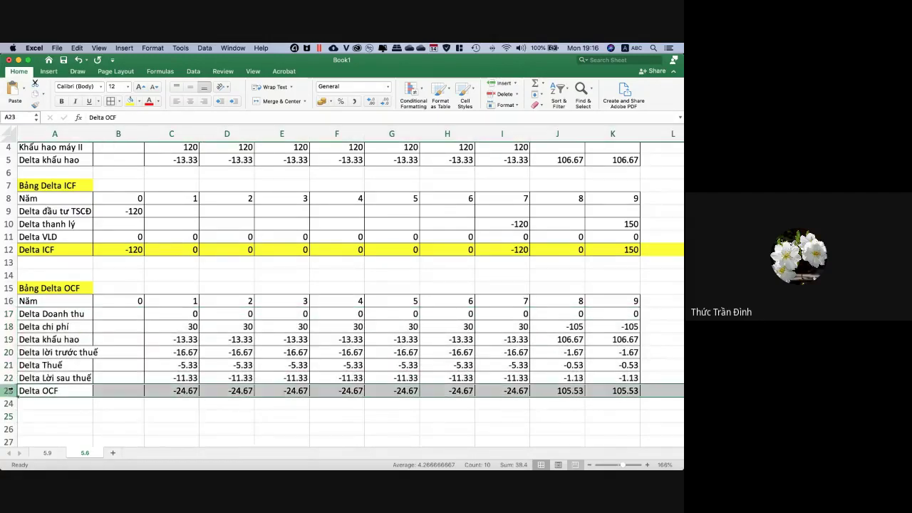
{"action": "left_click", "coordinate": [131, 105]}
{"action": "left_click", "coordinate": [191, 288]}
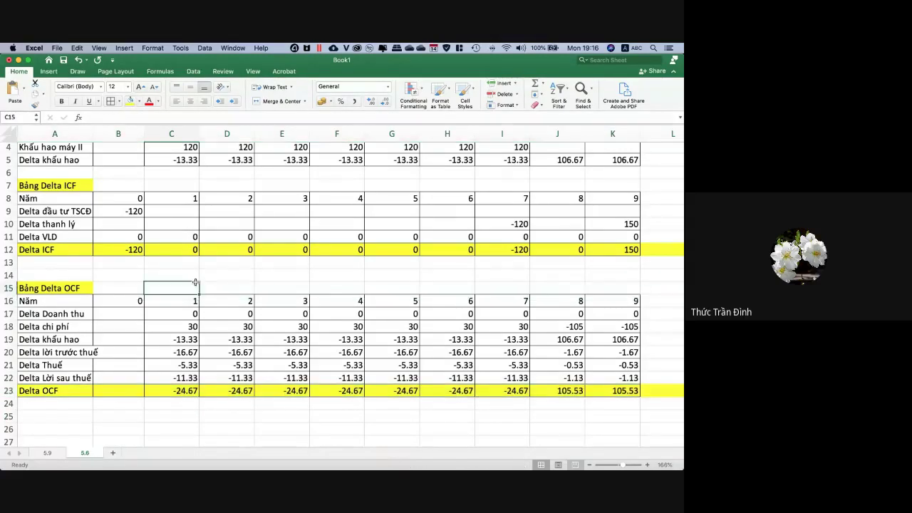
Label A25 "Delta NCF" below the Delta OCF table, leaving row 24 blank.
{"action": "scroll", "coordinate": [192, 285], "scroll_direction": "down", "scroll_amount": 2}
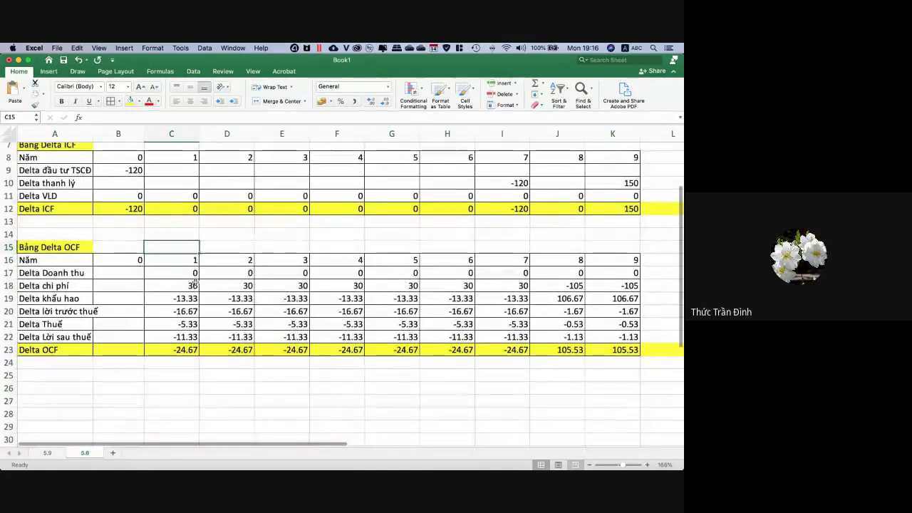
{"action": "left_click", "coordinate": [67, 377]}
{"action": "type", "text": "Del"}
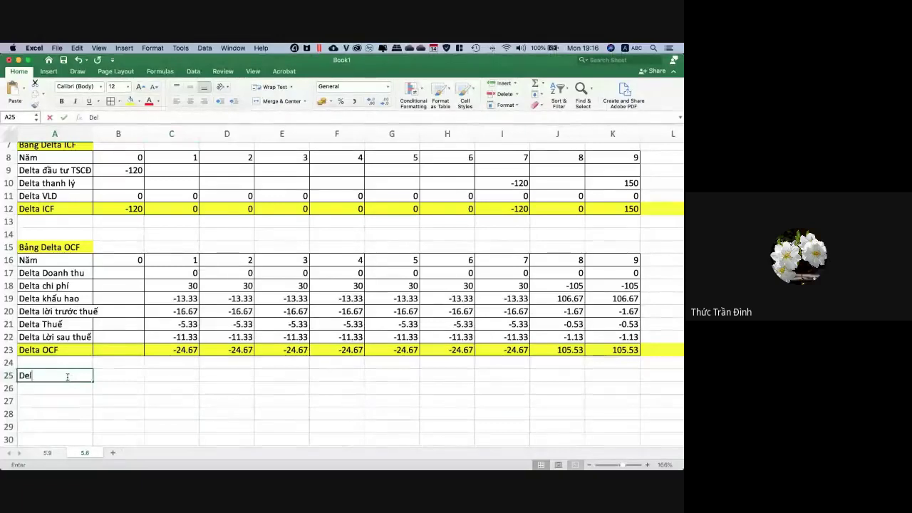
{"action": "type", "text": "ta NCF"}
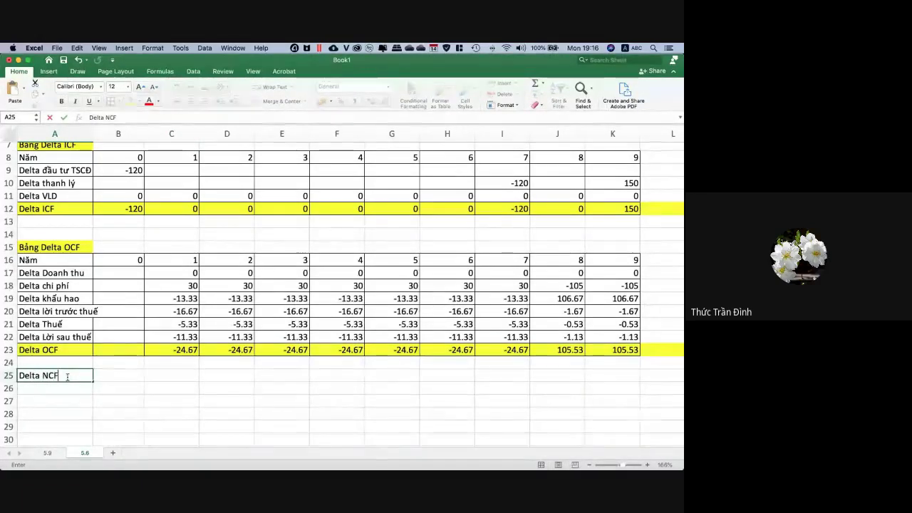
{"action": "key", "text": "Tab"}
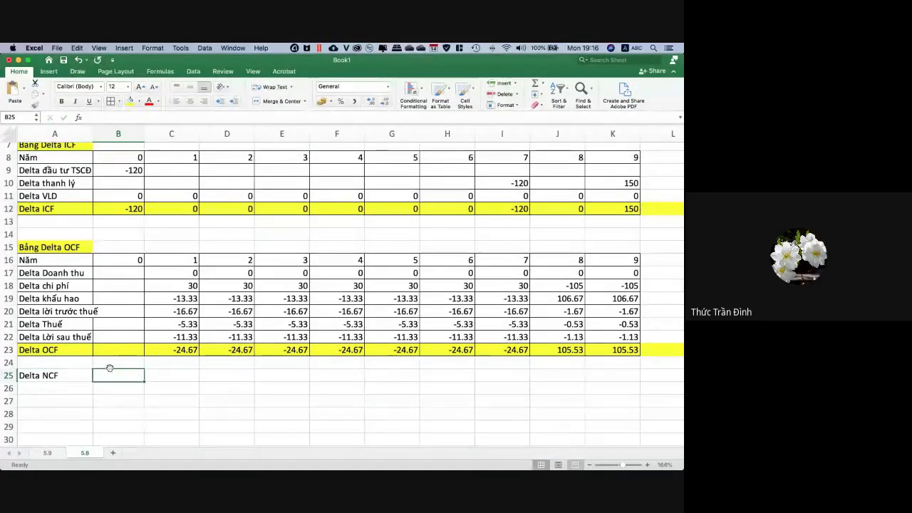
Calculate the year 0 Delta NCF in B25 as =B23+B12 and fill the formula across to year 9 in K25.
{"action": "type", "text": "="}
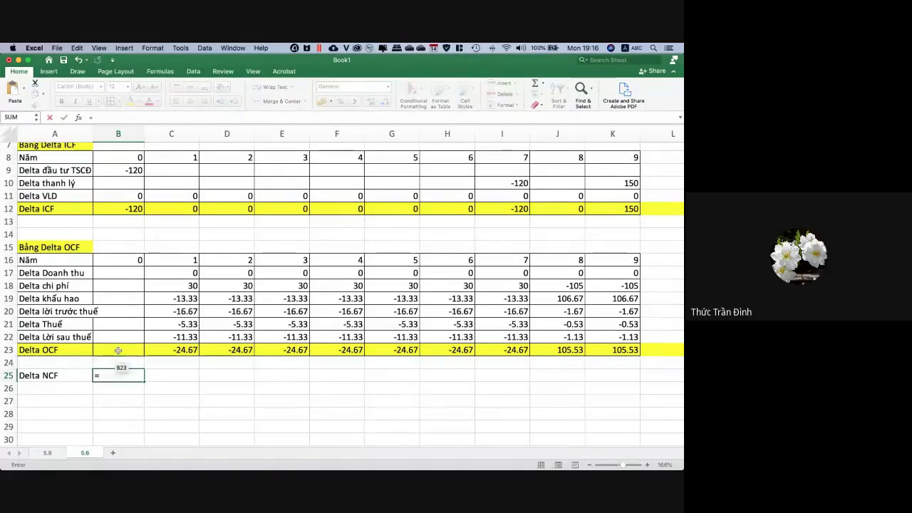
{"action": "left_click", "coordinate": [119, 349]}
{"action": "type", "text": "+"}
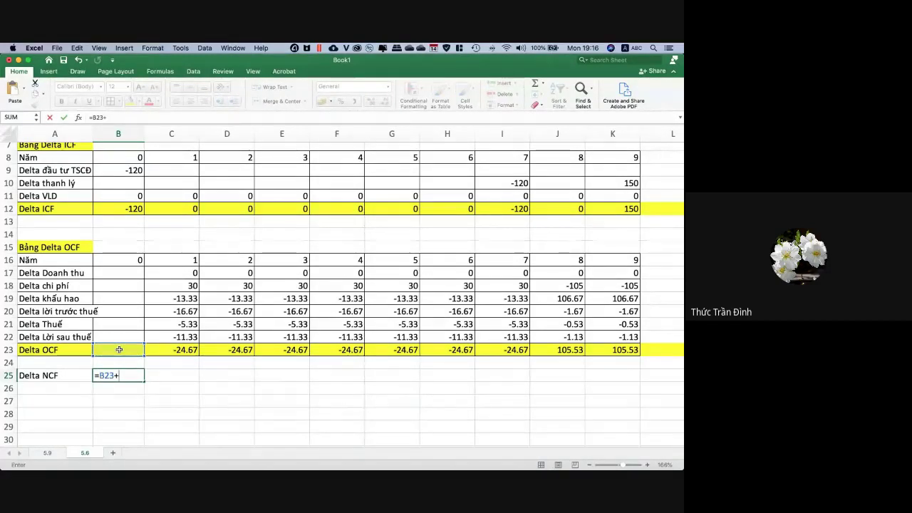
{"action": "left_click", "coordinate": [123, 207]}
{"action": "key", "text": "Return"}
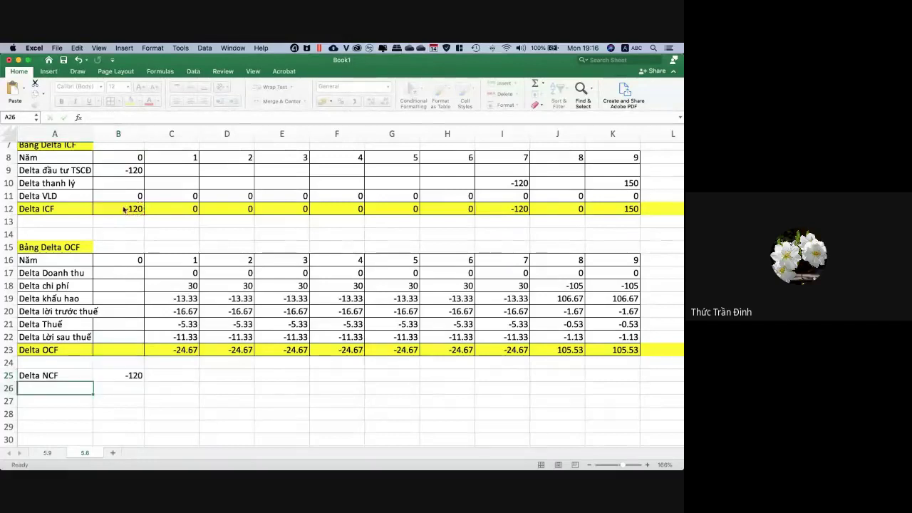
{"action": "key", "text": "Left"}
{"action": "left_click", "coordinate": [122, 376]}
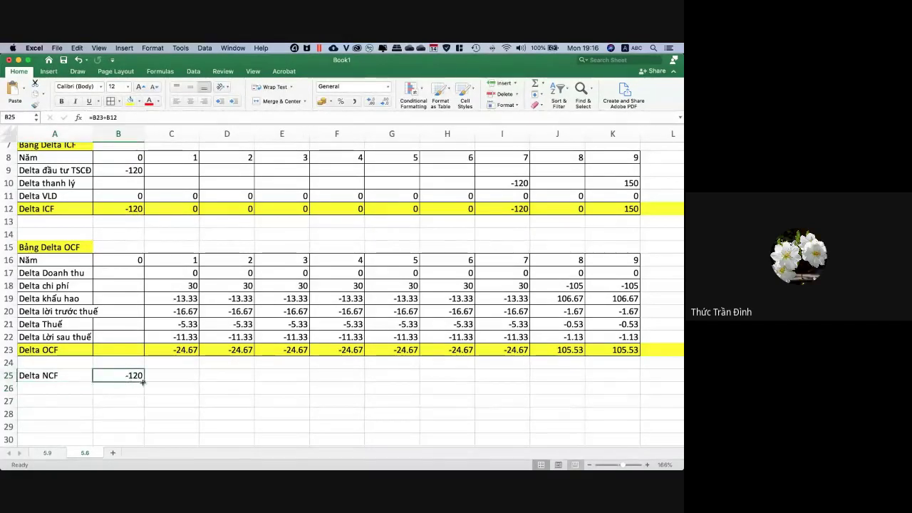
{"action": "left_click_drag", "start_coordinate": [144, 382], "coordinate": [650, 376]}
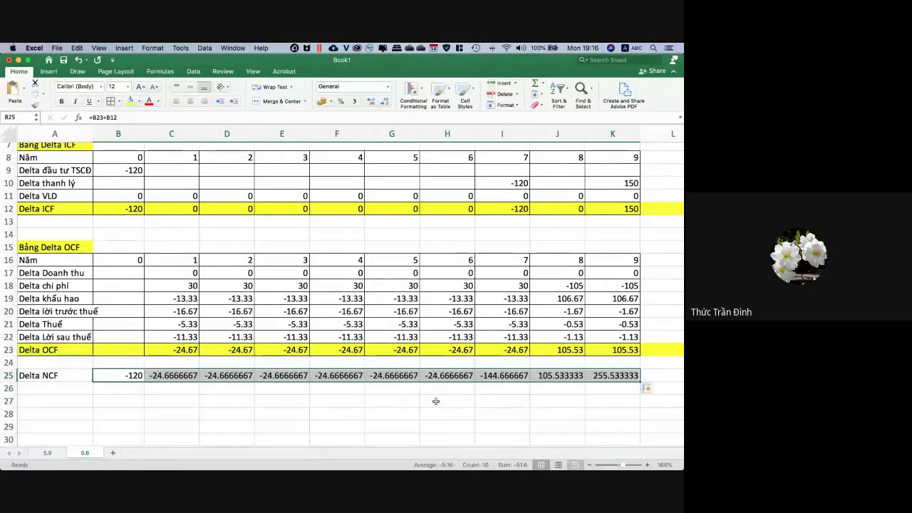
Format the Delta NCF values in B25:K25 to two decimal places.
{"action": "left_click", "coordinate": [386, 102]}
{"action": "left_click", "coordinate": [386, 102]}
{"action": "left_click", "coordinate": [386, 102]}
{"action": "left_click", "coordinate": [386, 102]}
{"action": "left_click", "coordinate": [386, 102]}
{"action": "left_click", "coordinate": [386, 102]}
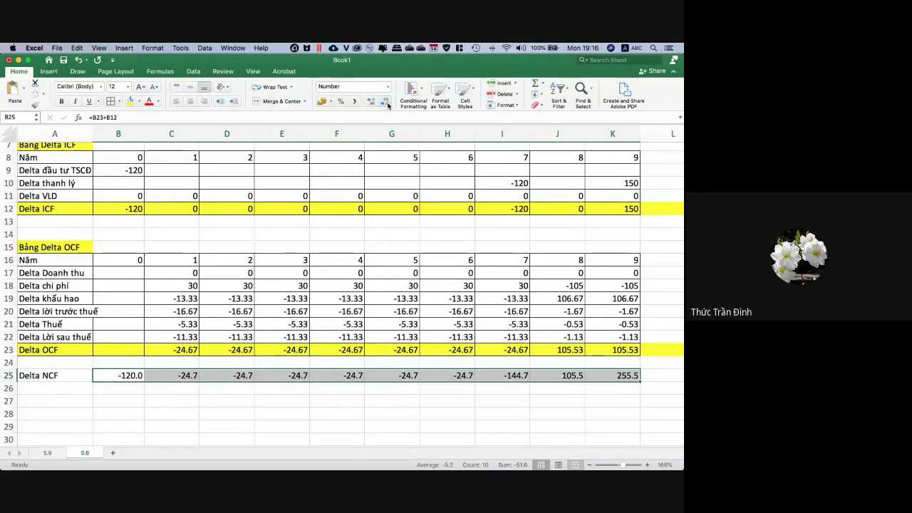
{"action": "left_click", "coordinate": [373, 102]}
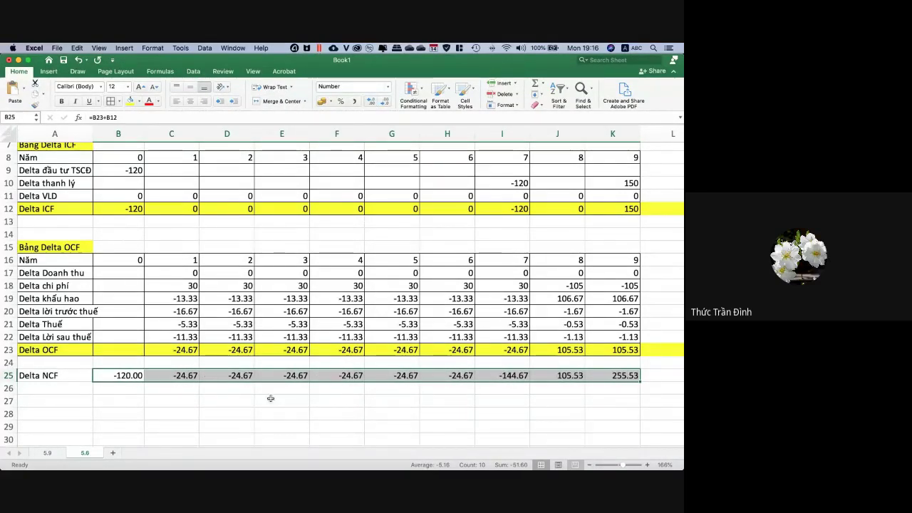
Highlight the entire Delta NCF row 25 with yellow fill.
{"action": "left_click", "coordinate": [9, 375]}
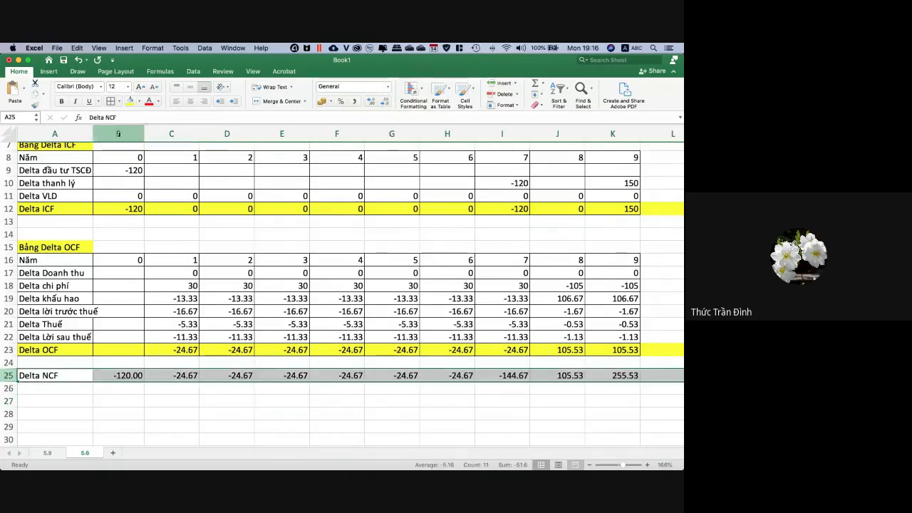
{"action": "left_click", "coordinate": [130, 101]}
{"action": "scroll", "coordinate": [202, 256], "scroll_direction": "down", "scroll_amount": 3}
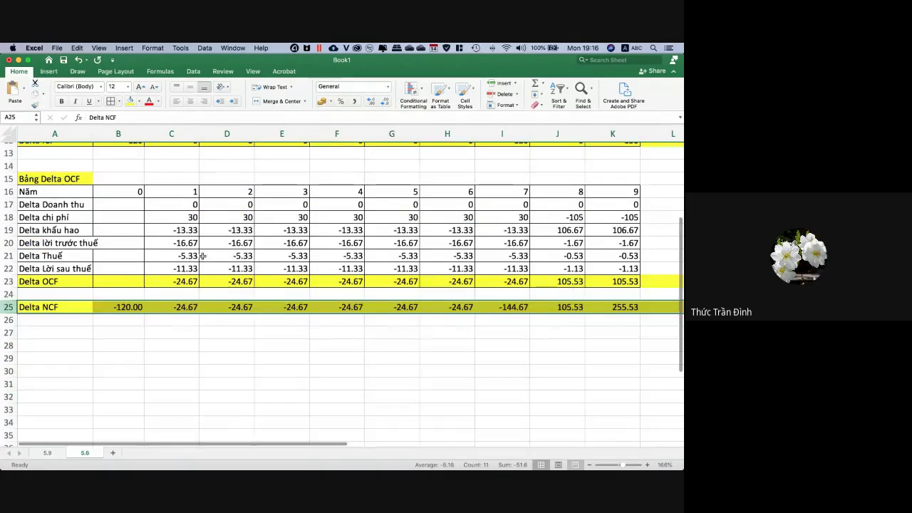
Label A27 "NPV =" below the Delta NCF row and check the exercise's discount rate in the Giao trinh QTDA PDF in Acrobat.
{"action": "left_click", "coordinate": [193, 332]}
{"action": "left_click", "coordinate": [68, 334]}
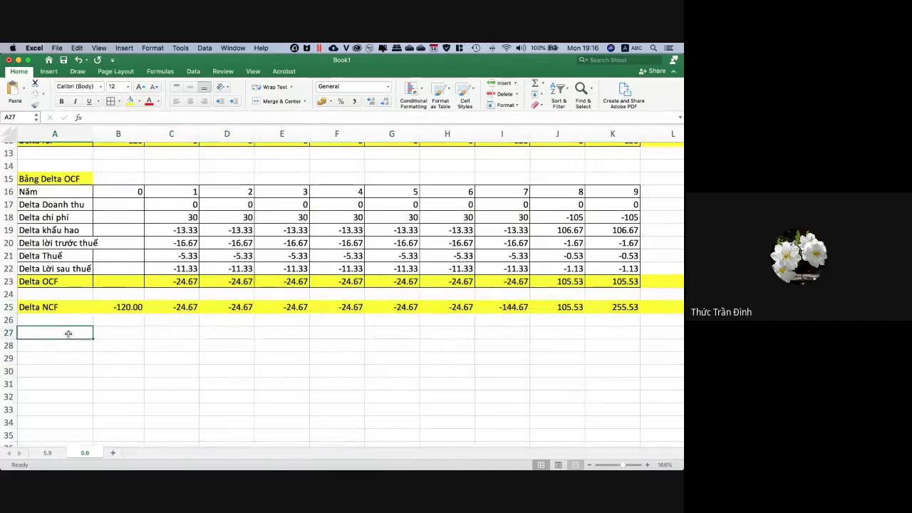
{"action": "type", "text": "NPV ="}
{"action": "key", "text": "Tab"}
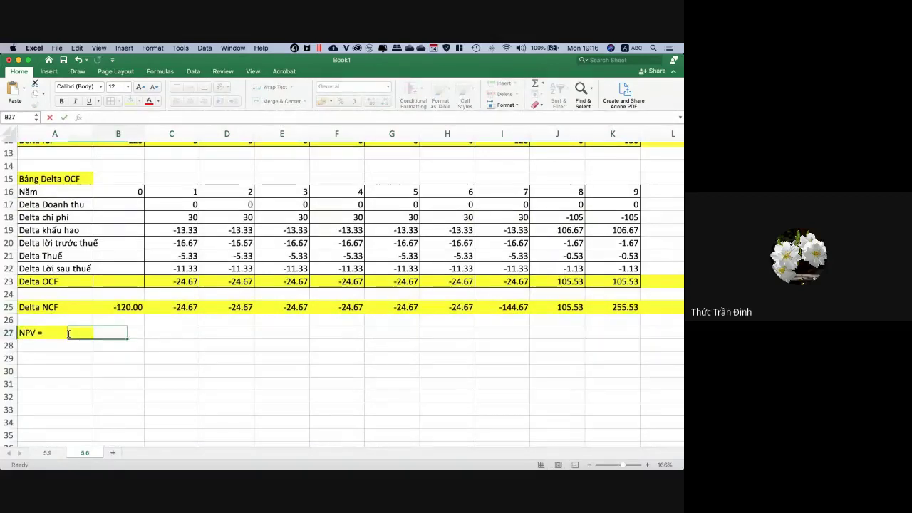
{"action": "key", "text": "super+Tab"}
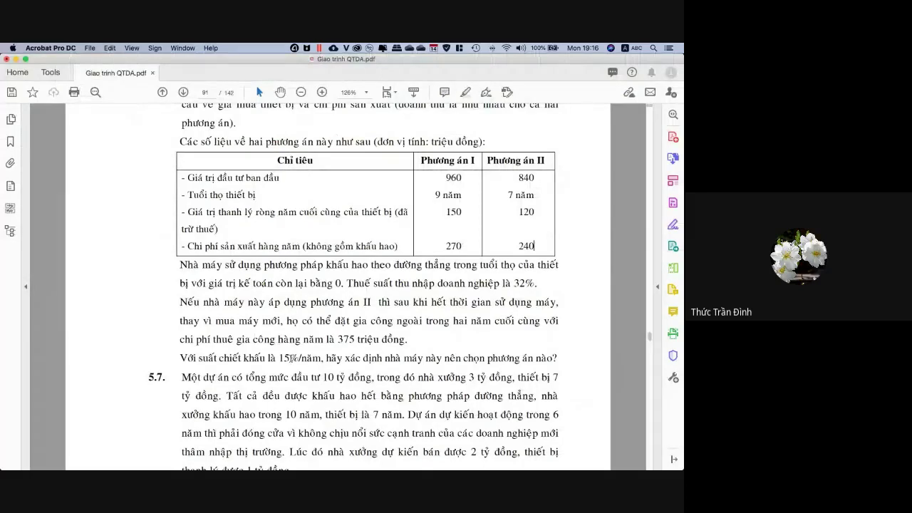
{"action": "key", "text": "super+Tab"}
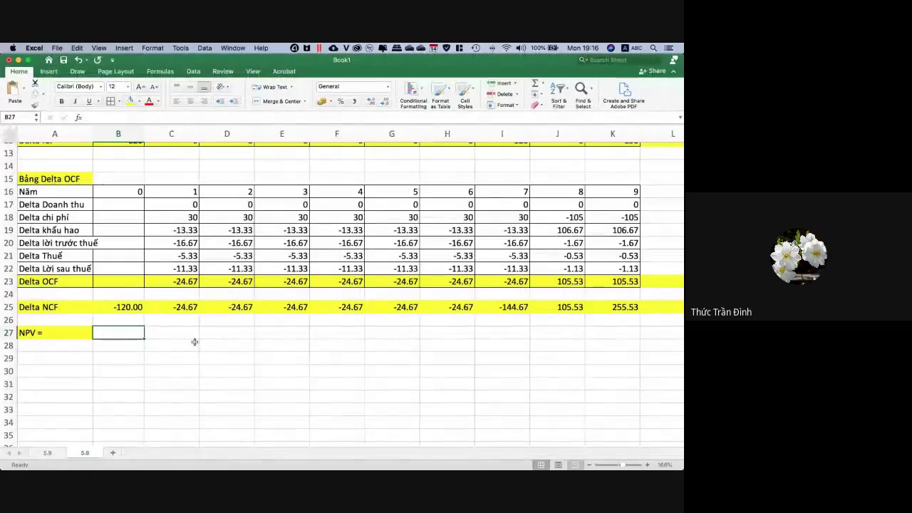
Calculate the NPV in B27 as =B25+NPV(15%,C25:K25), discounting the Delta NCF values of years 1 to 9.
{"action": "type", "text": "="}
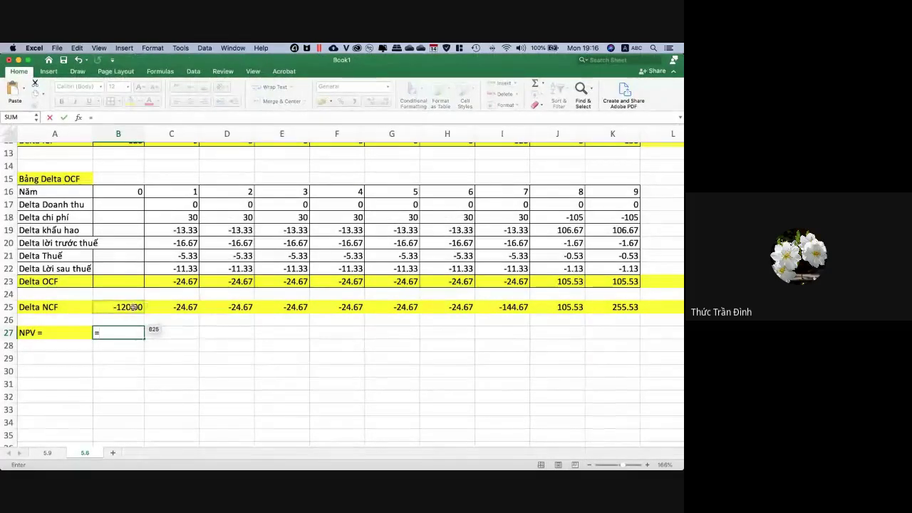
{"action": "left_click", "coordinate": [132, 307]}
{"action": "type", "text": "+"}
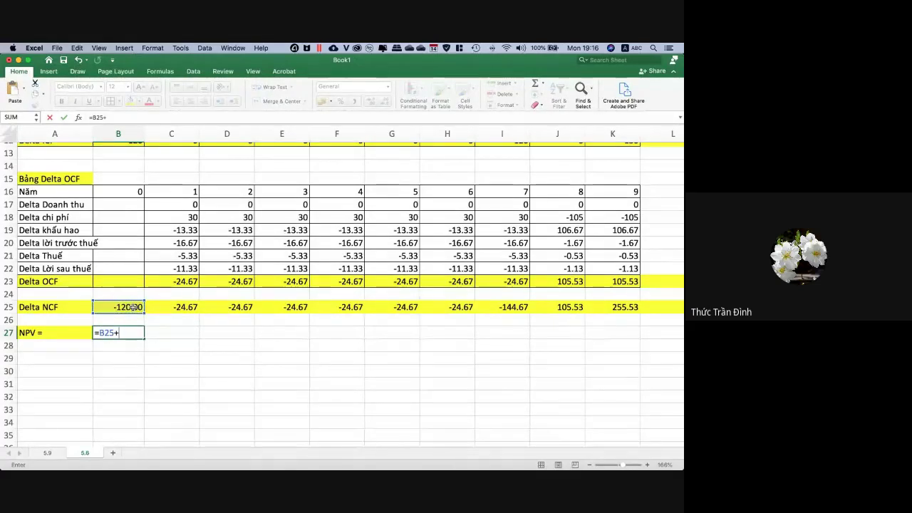
{"action": "type", "text": "npv"}
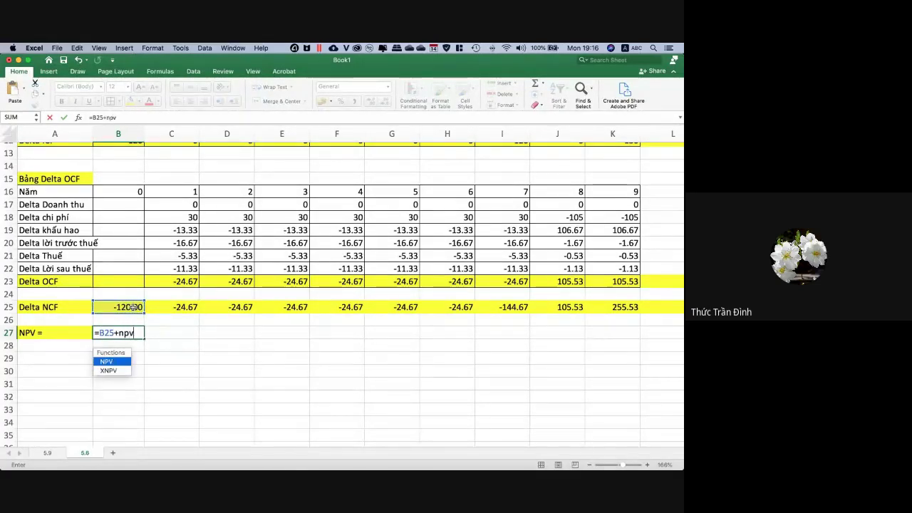
{"action": "double_click", "coordinate": [116, 363]}
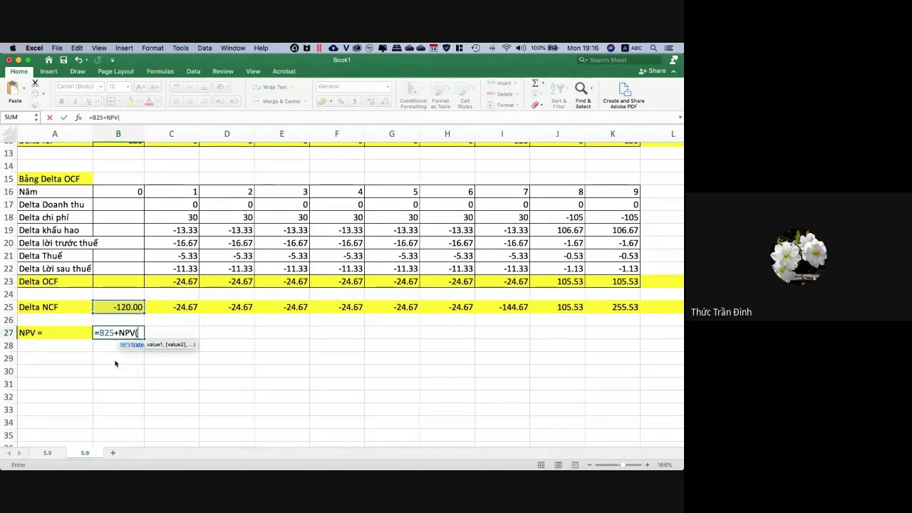
{"action": "type", "text": "15%"}
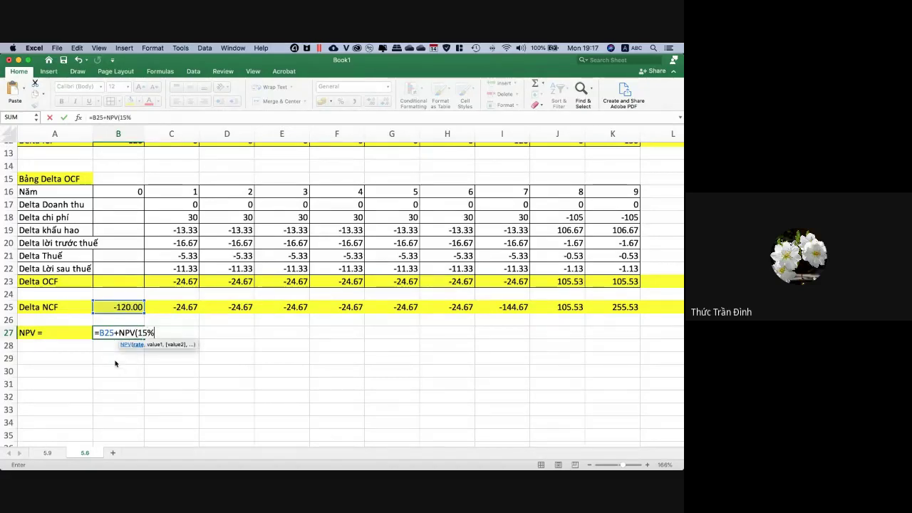
{"action": "type", "text": ","}
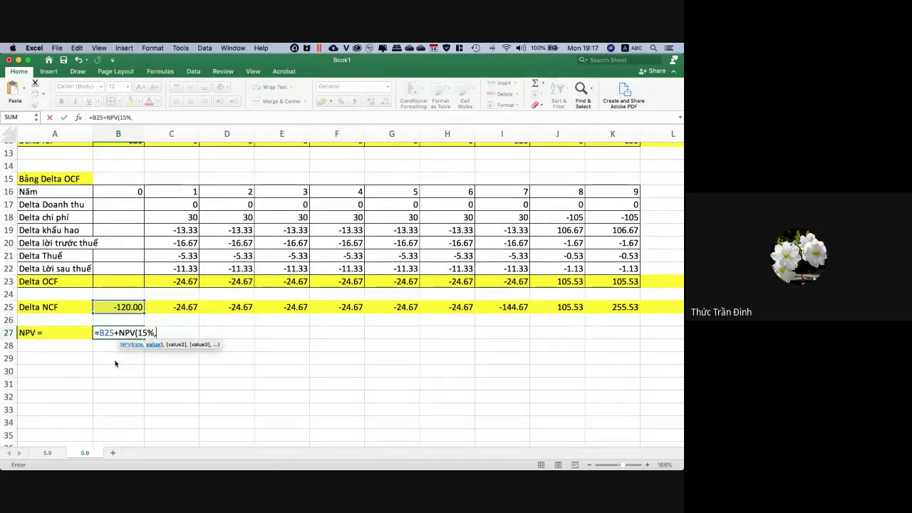
{"action": "left_click", "coordinate": [176, 306]}
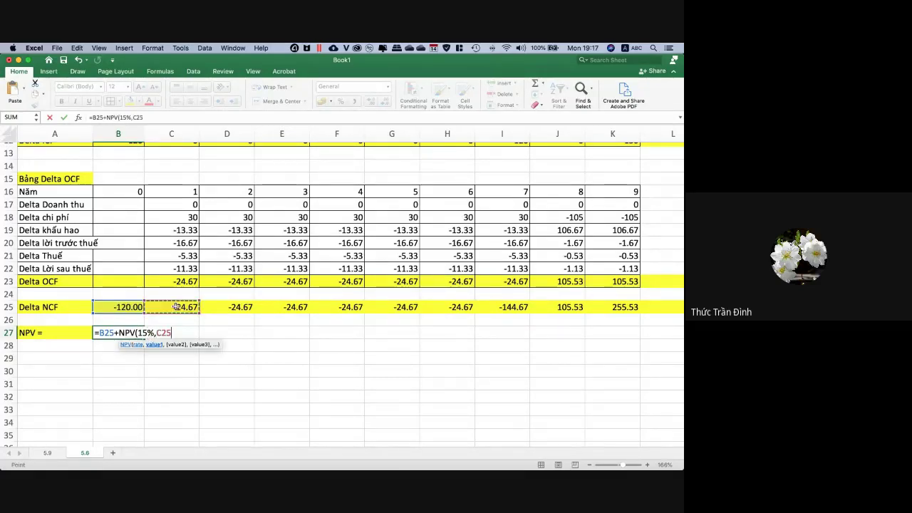
{"action": "left_click", "coordinate": [612, 307], "text": "shift"}
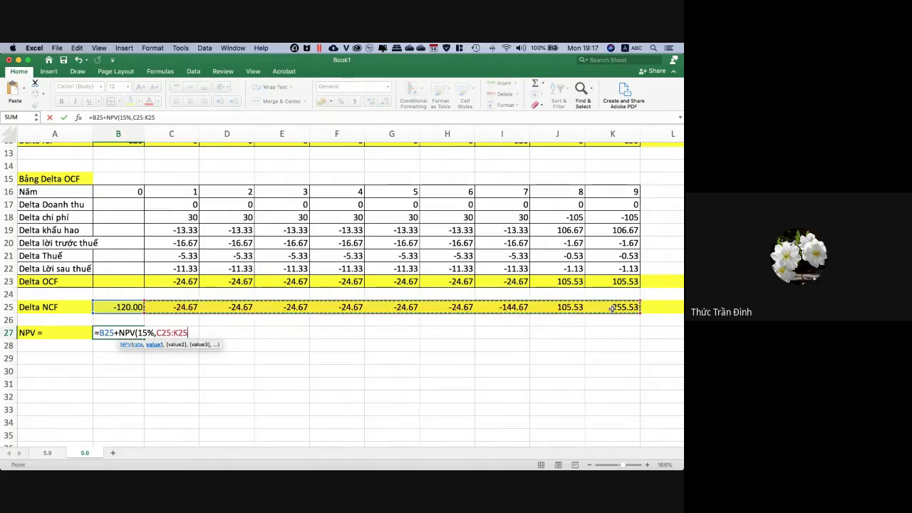
{"action": "key", "text": "Return"}
{"action": "key", "text": "Return"}
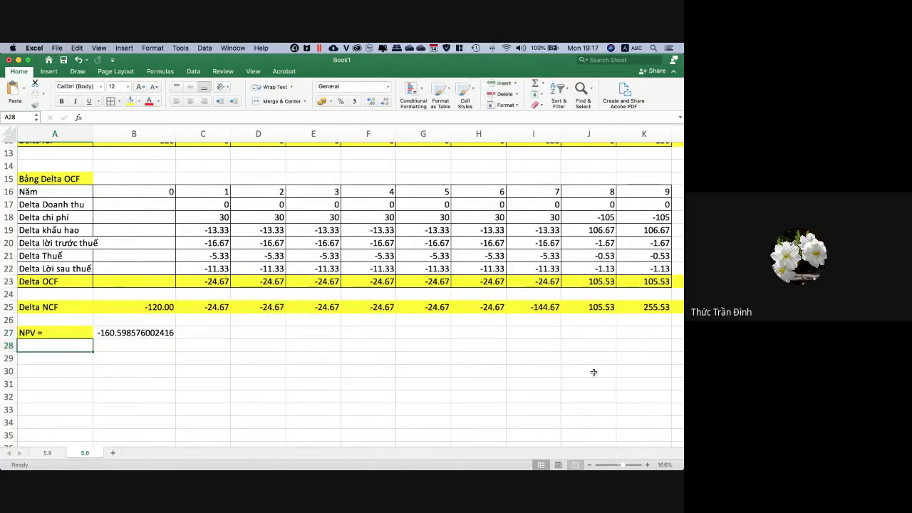
Reduce the NPV result in B27 to two decimal places.
{"action": "left_click", "coordinate": [166, 333]}
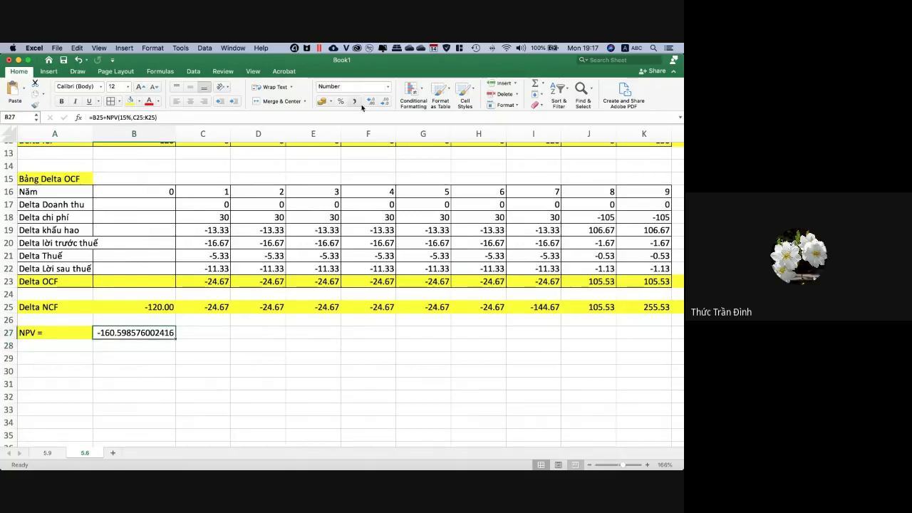
{"action": "left_click", "coordinate": [385, 102]}
{"action": "left_click", "coordinate": [384, 102]}
{"action": "left_click", "coordinate": [385, 102]}
{"action": "left_click", "coordinate": [384, 102]}
{"action": "left_click", "coordinate": [385, 102]}
{"action": "left_click", "coordinate": [385, 101]}
{"action": "left_click", "coordinate": [385, 102]}
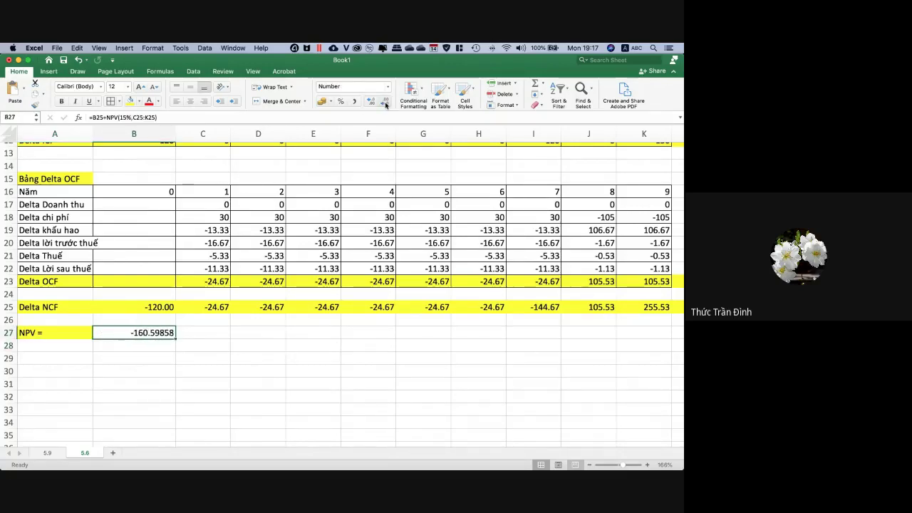
{"action": "left_click", "coordinate": [385, 101]}
{"action": "left_click", "coordinate": [385, 102]}
{"action": "left_click", "coordinate": [385, 102]}
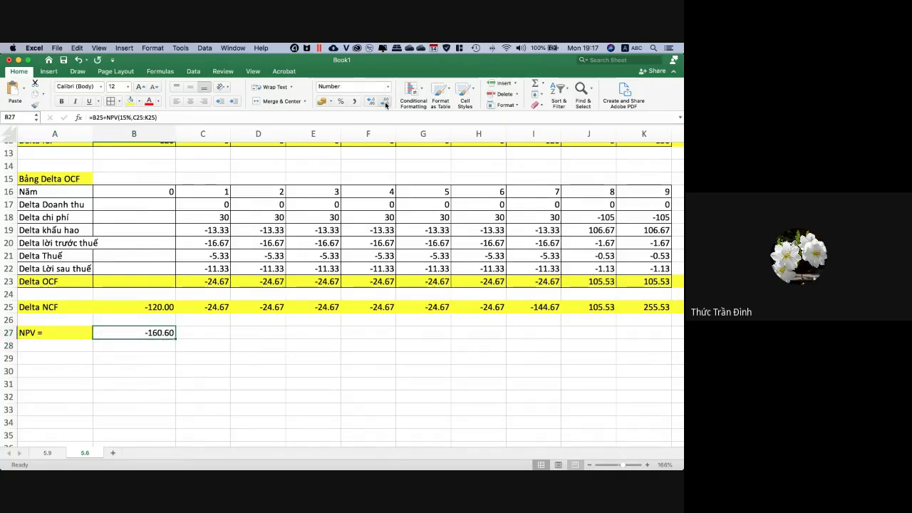
{"action": "left_click", "coordinate": [313, 380]}
Enter the conclusion "(<0: Chọn phương án máy II vs gia công 2 năm cuối)" in C27 beside the NPV value.
{"action": "scroll", "coordinate": [203, 396], "scroll_direction": "right", "scroll_amount": 1}
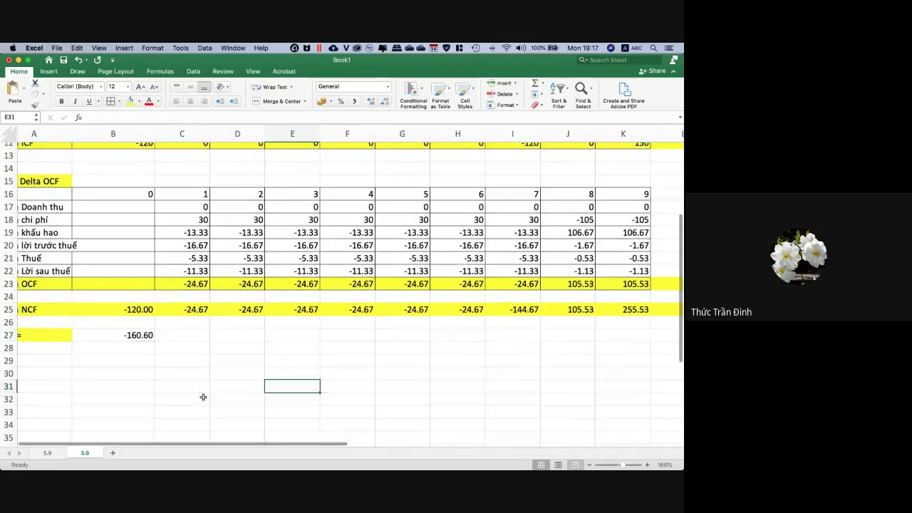
{"action": "scroll", "coordinate": [203, 397], "scroll_direction": "left", "scroll_amount": 1}
{"action": "scroll", "coordinate": [203, 397], "scroll_direction": "down", "scroll_amount": 1}
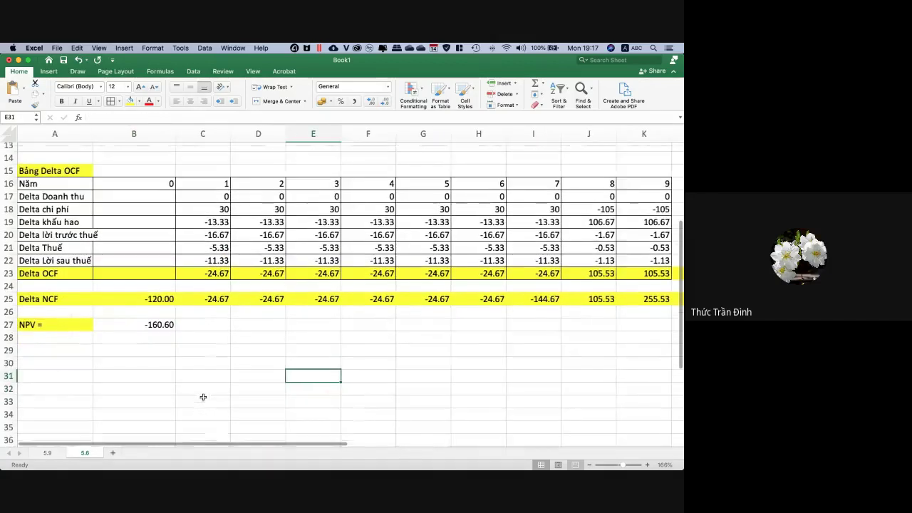
{"action": "left_click", "coordinate": [220, 328]}
{"action": "type", "text": "("}
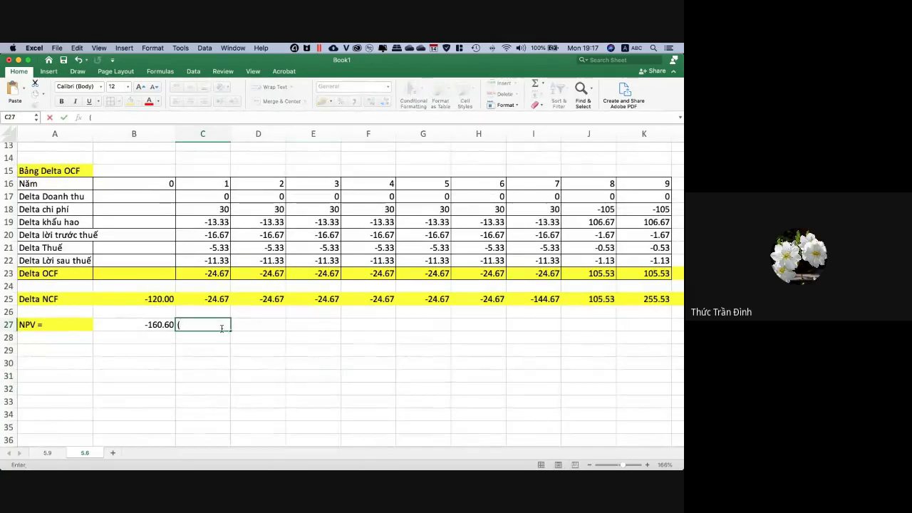
{"action": "type", "text": ")"}
{"action": "key", "text": "BackSpace"}
{"action": "type", "text": "0"}
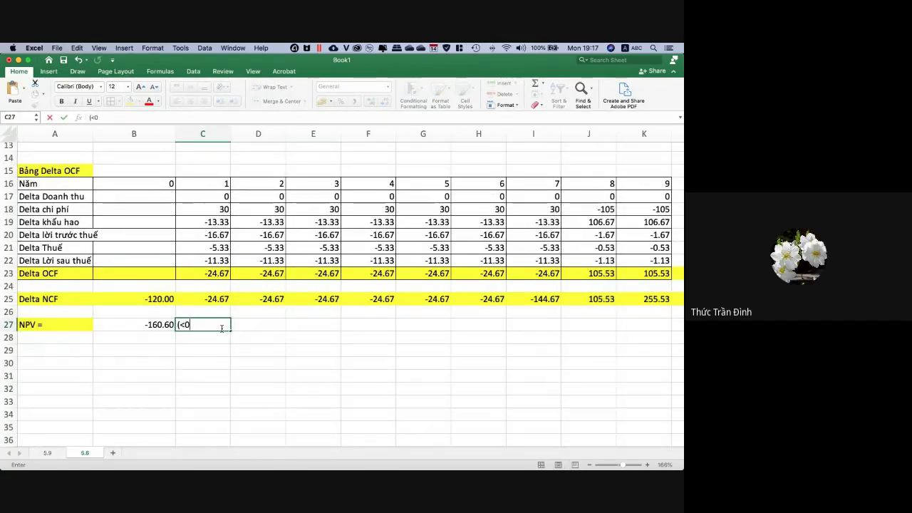
{"action": "type", "text": ":"}
{"action": "type", "text": "Chọn"}
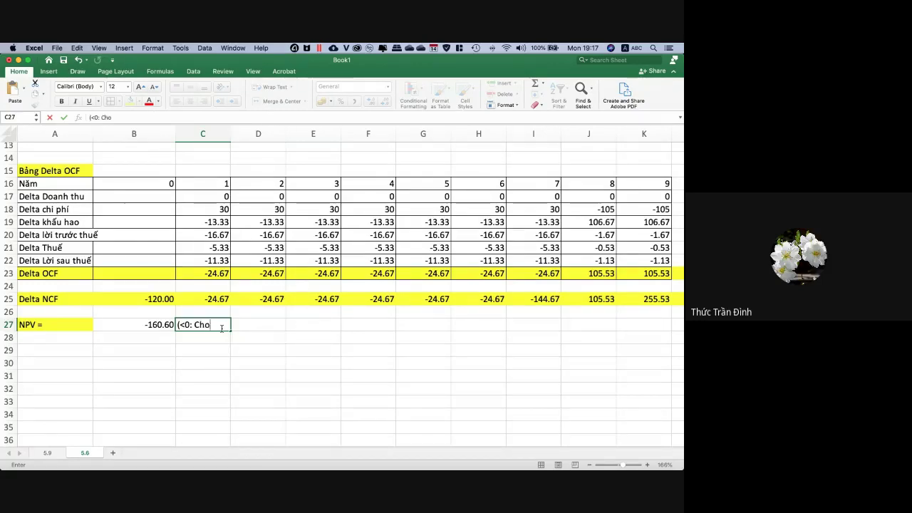
{"action": "type", "text": " phương án"}
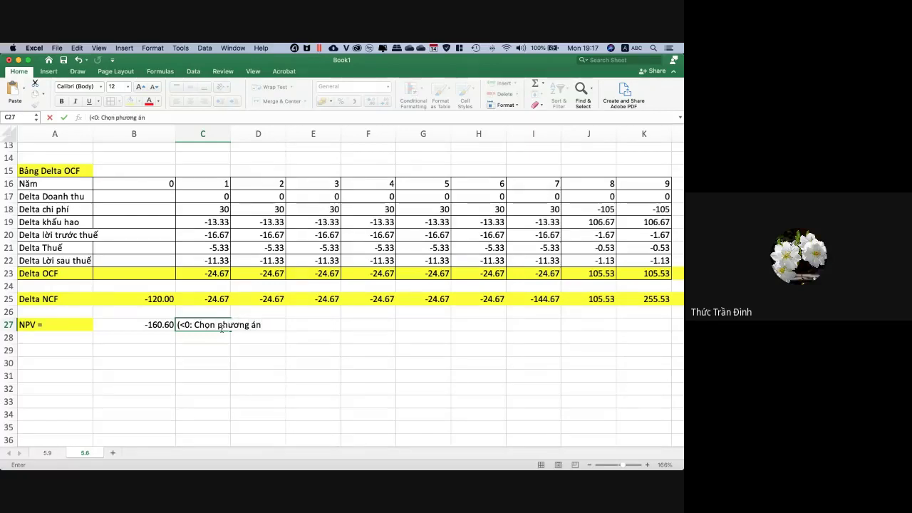
{"action": "type", "text": " may II"}
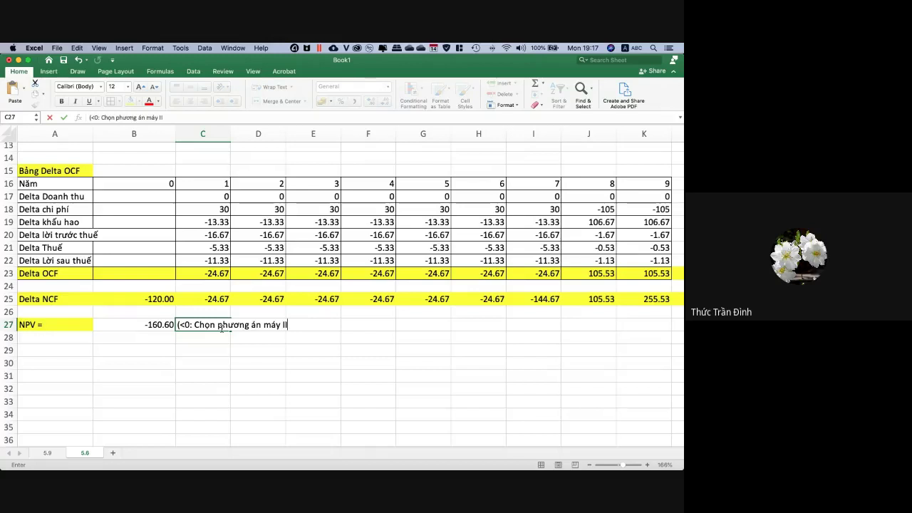
{"action": "type", "text": " vs gia côn"}
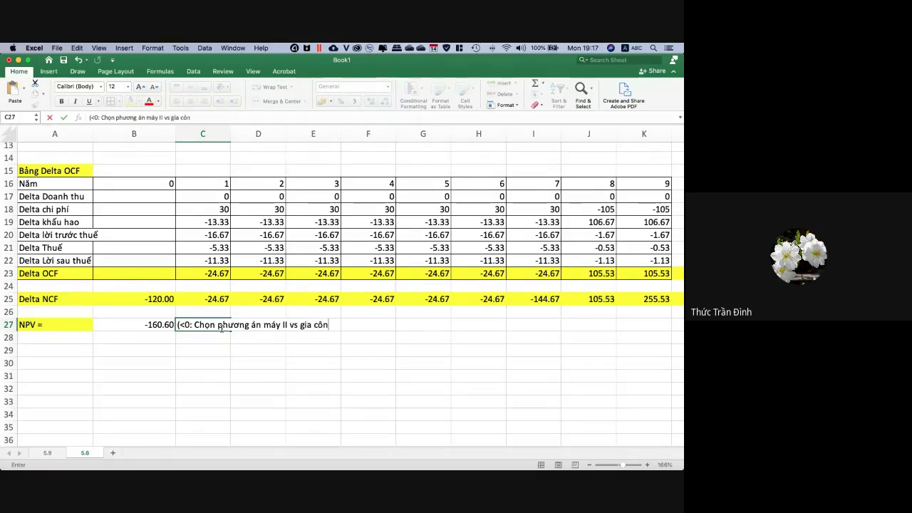
{"action": "type", "text": "g 2 năm cu"}
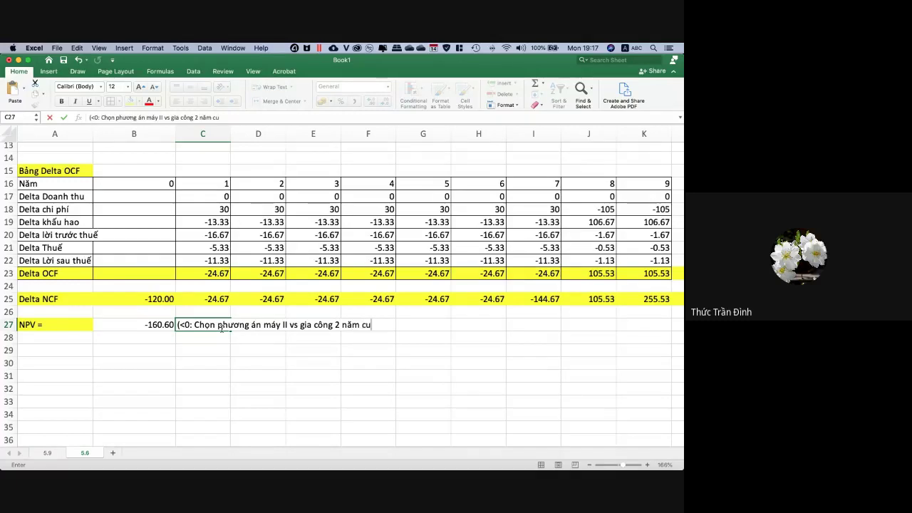
{"action": "type", "text": "ối)"}
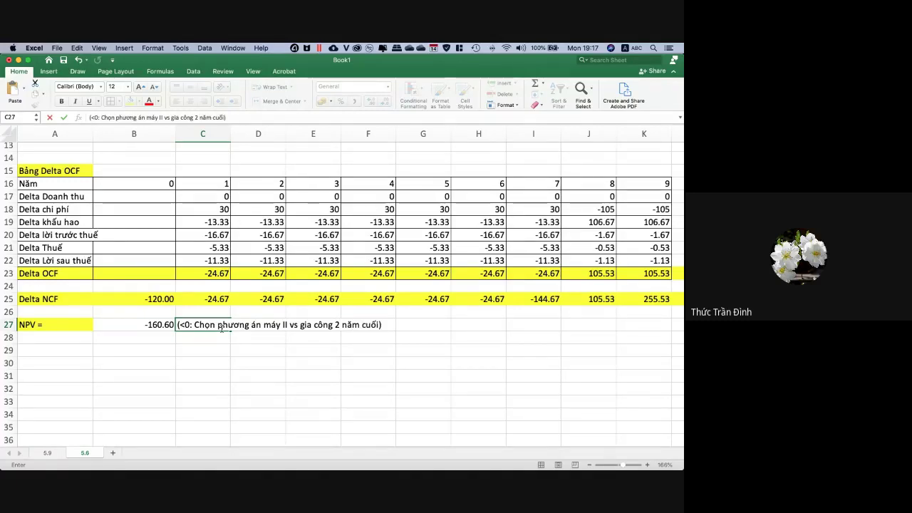
{"action": "key", "text": "Return"}
{"action": "left_click", "coordinate": [264, 353]}
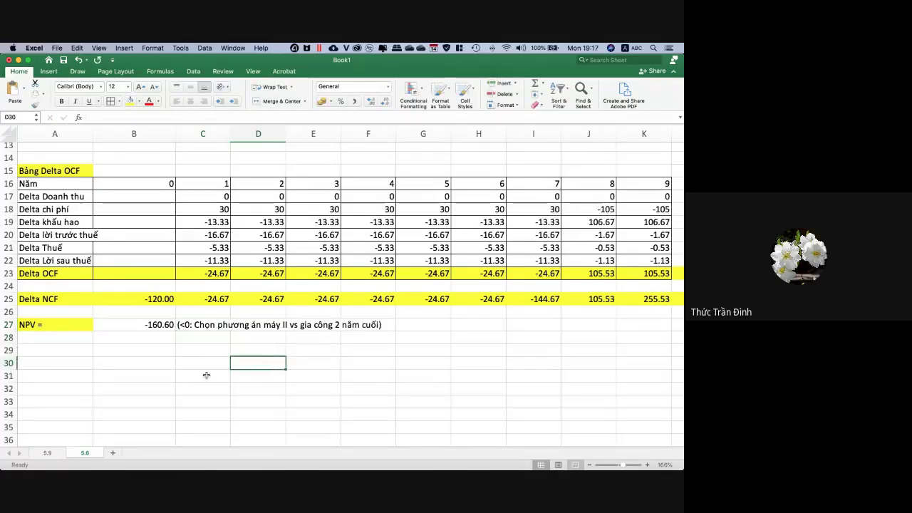
Label A28 "MRRR=" and enter 15% beside it in B28.
{"action": "left_click", "coordinate": [67, 337]}
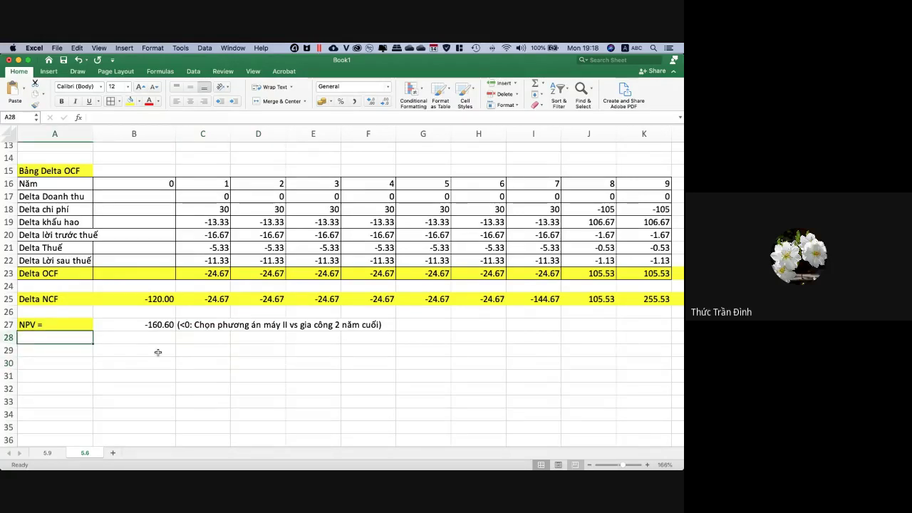
{"action": "type", "text": "MR"}
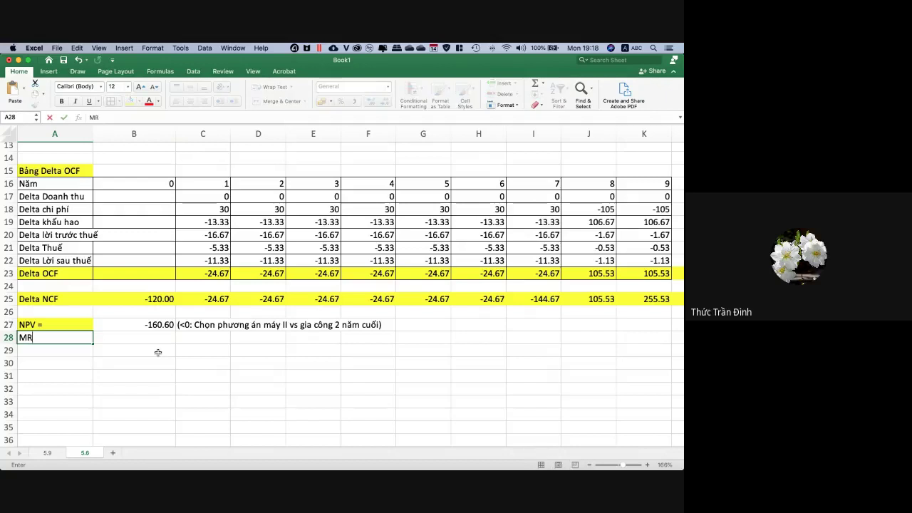
{"action": "type", "text": "RR="}
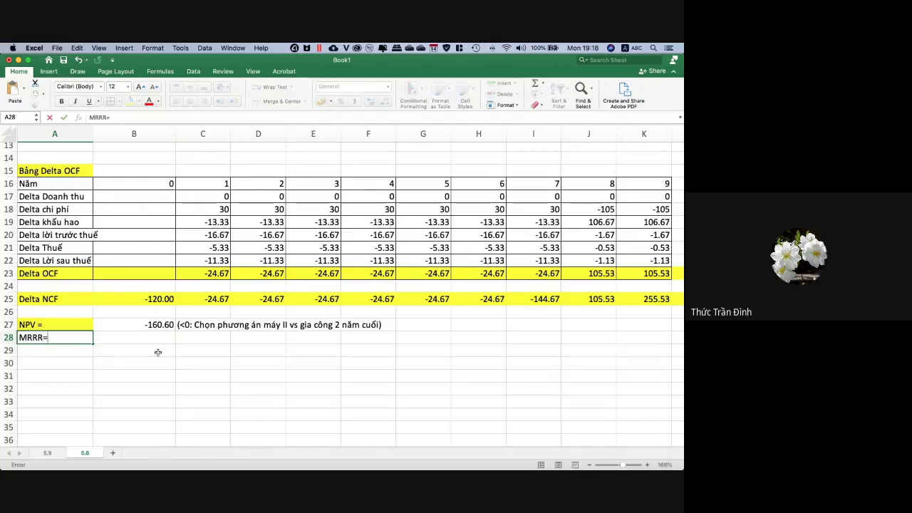
{"action": "key", "text": "Tab"}
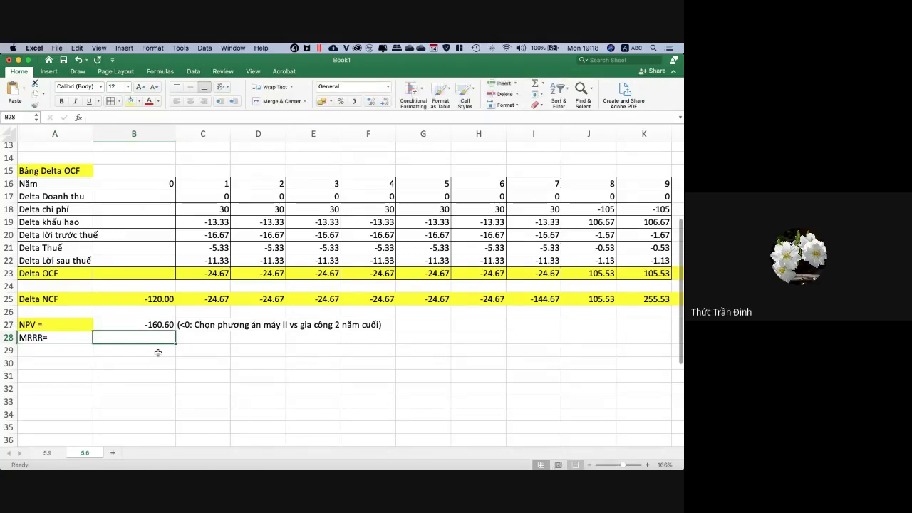
{"action": "type", "text": "15"}
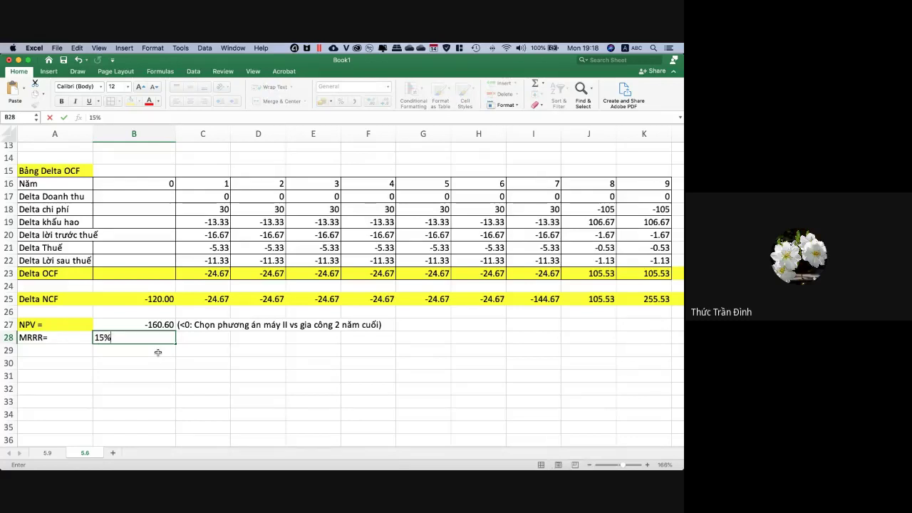
{"action": "type", "text": "%"}
{"action": "key", "text": "Return"}
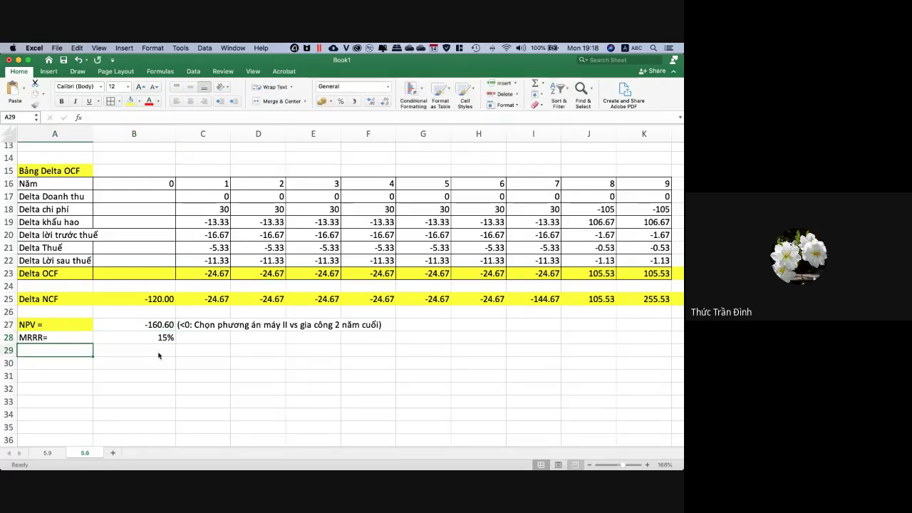
Label A29 "IRR=" and calculate the IRR of the Delta NCF row in B29 as =IRR(B25:K25).
{"action": "type", "text": "IRR"}
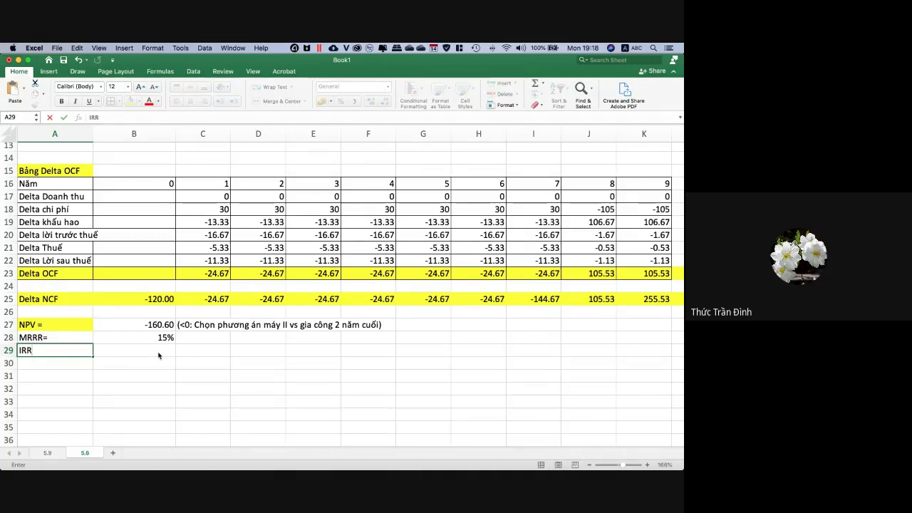
{"action": "type", "text": "="}
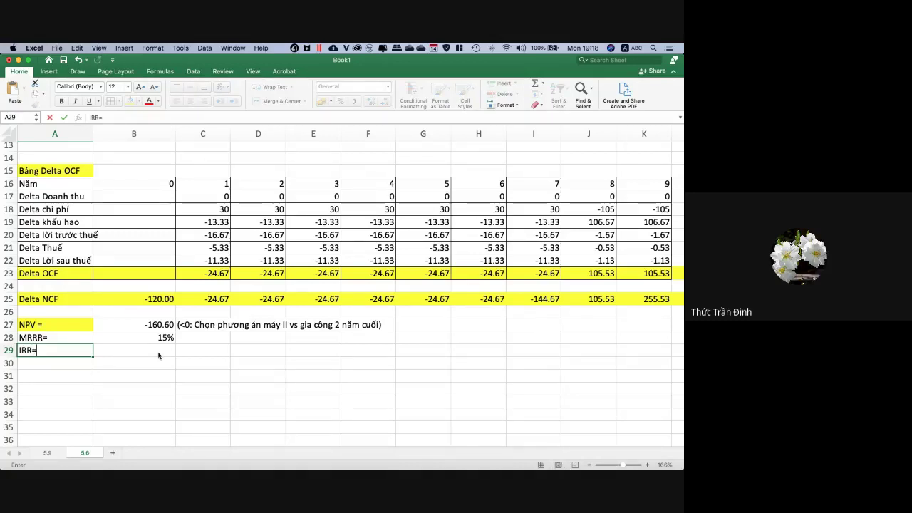
{"action": "left_click", "coordinate": [159, 355]}
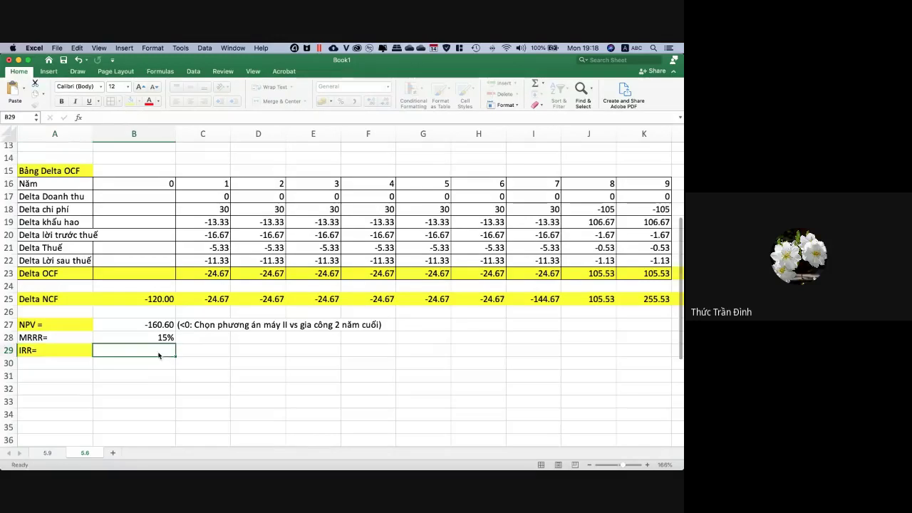
{"action": "type", "text": "="}
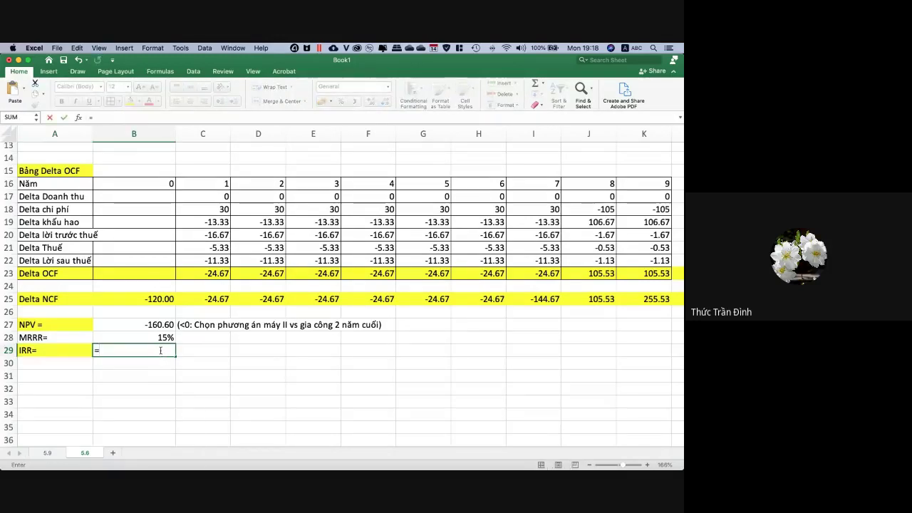
{"action": "type", "text": "irr("}
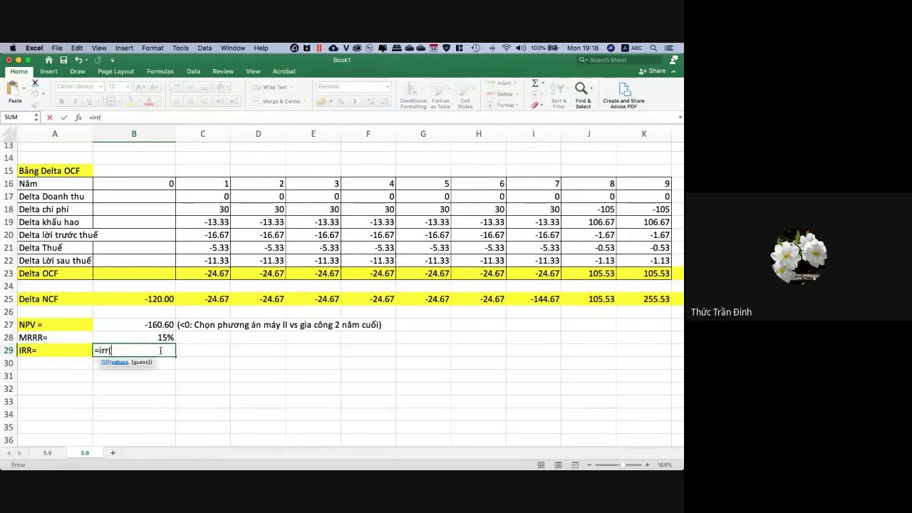
{"action": "left_click_drag", "start_coordinate": [158, 298], "coordinate": [421, 299]}
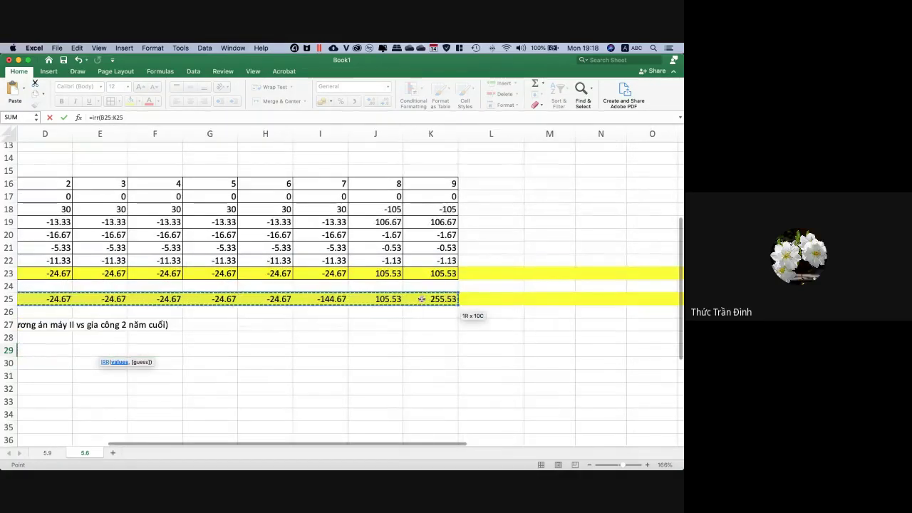
{"action": "key", "text": "Return"}
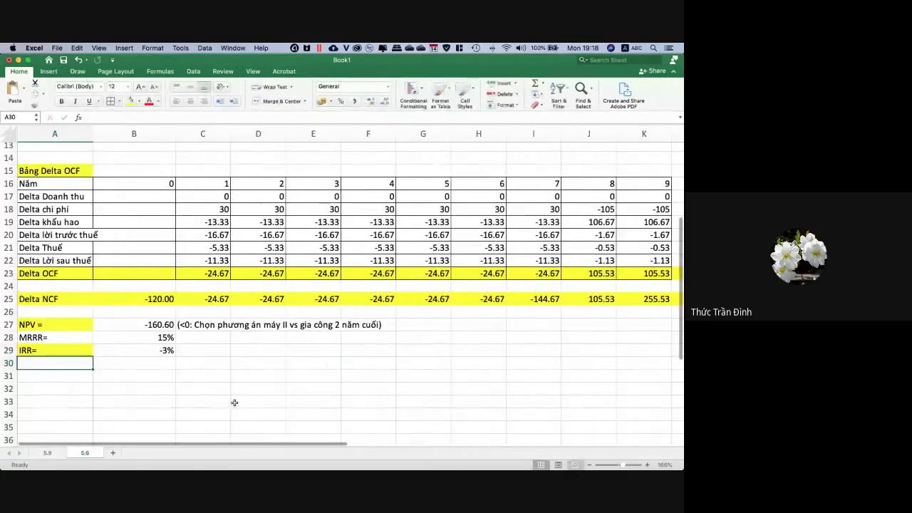
Review the depreciation, Delta ICF, Delta OCF and Delta NCF tables together with the NPV and IRR results.
{"action": "left_click", "coordinate": [179, 360]}
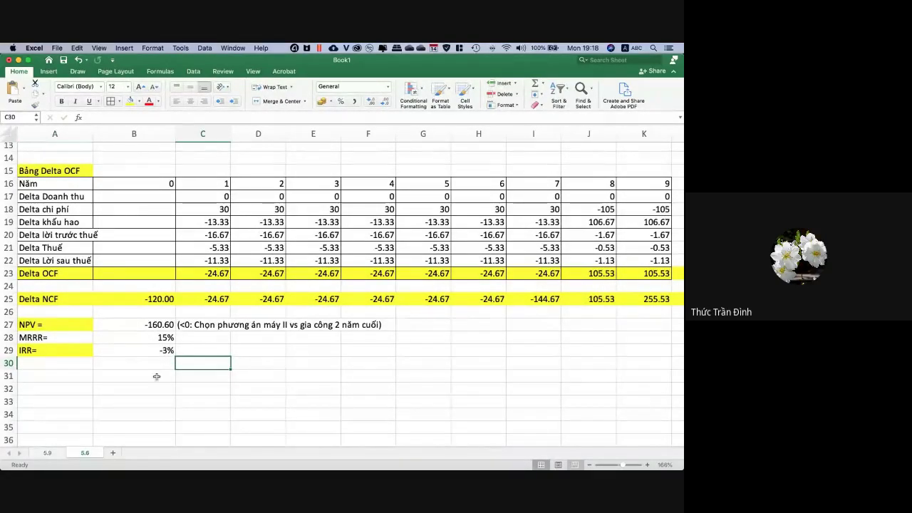
{"action": "left_click", "coordinate": [312, 355]}
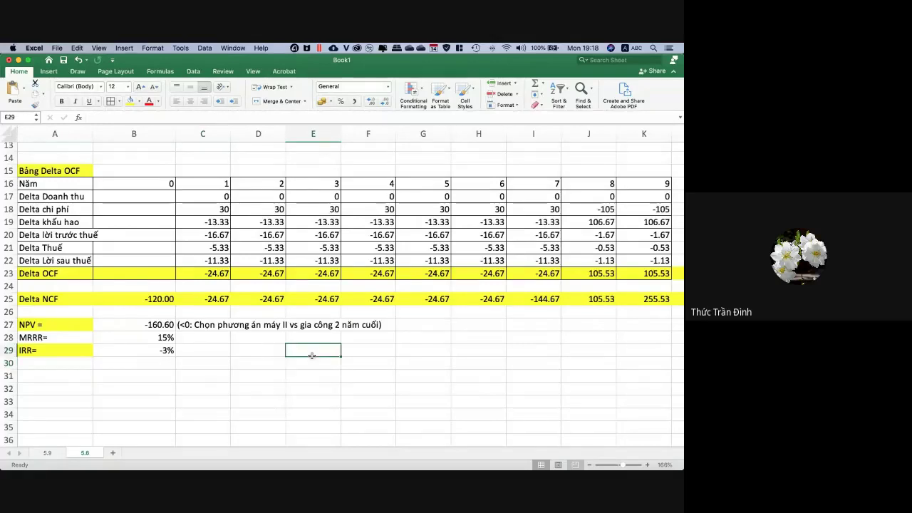
{"action": "left_click", "coordinate": [172, 376]}
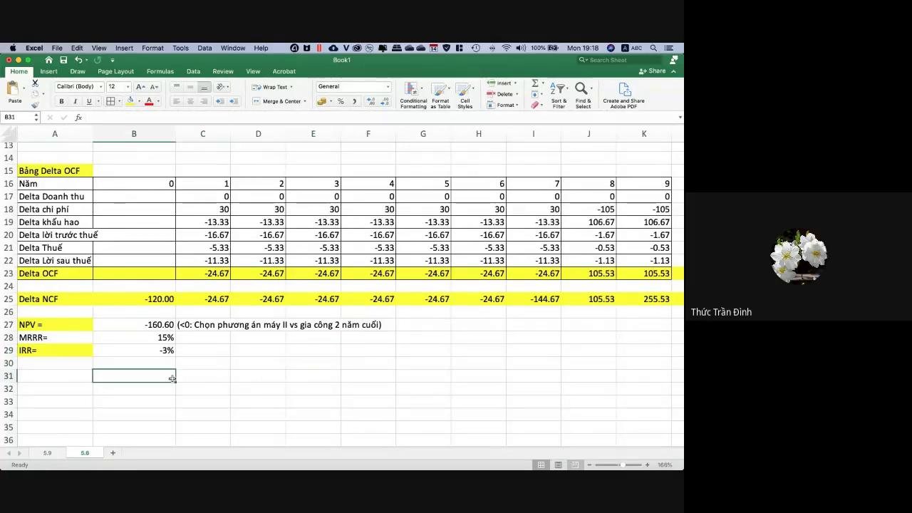
{"action": "scroll", "coordinate": [182, 376], "scroll_direction": "down", "scroll_amount": 1}
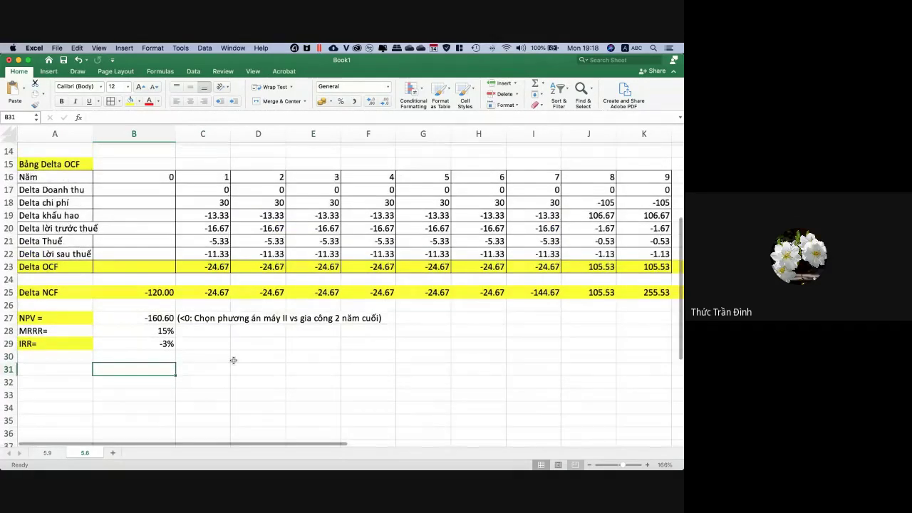
{"action": "scroll", "coordinate": [228, 364], "scroll_direction": "up", "scroll_amount": 3}
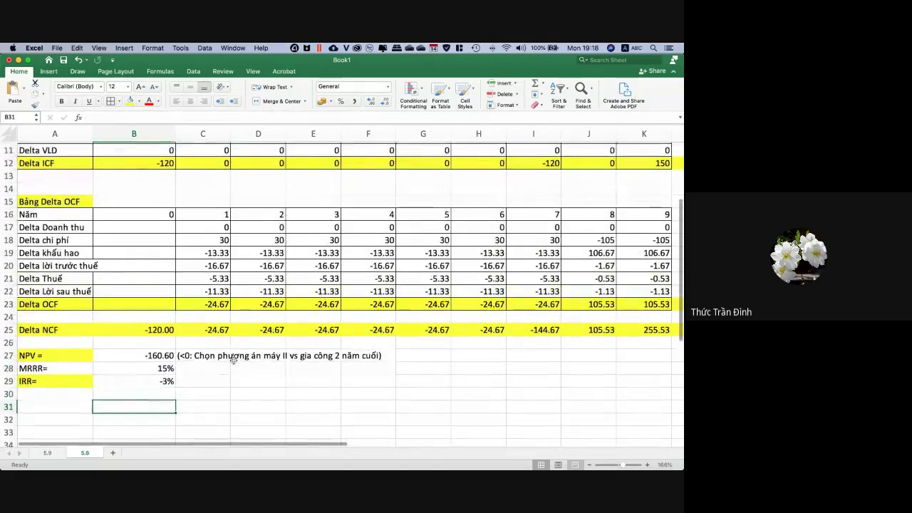
{"action": "scroll", "coordinate": [233, 360], "scroll_direction": "up", "scroll_amount": 5}
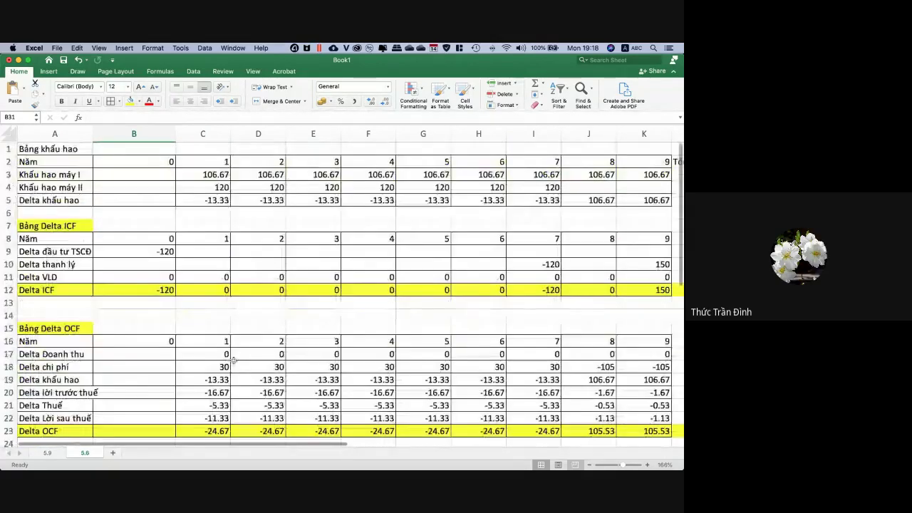
{"action": "scroll", "coordinate": [410, 226], "scroll_direction": "down", "scroll_amount": 3}
{"action": "scroll", "coordinate": [410, 227], "scroll_direction": "up", "scroll_amount": 3}
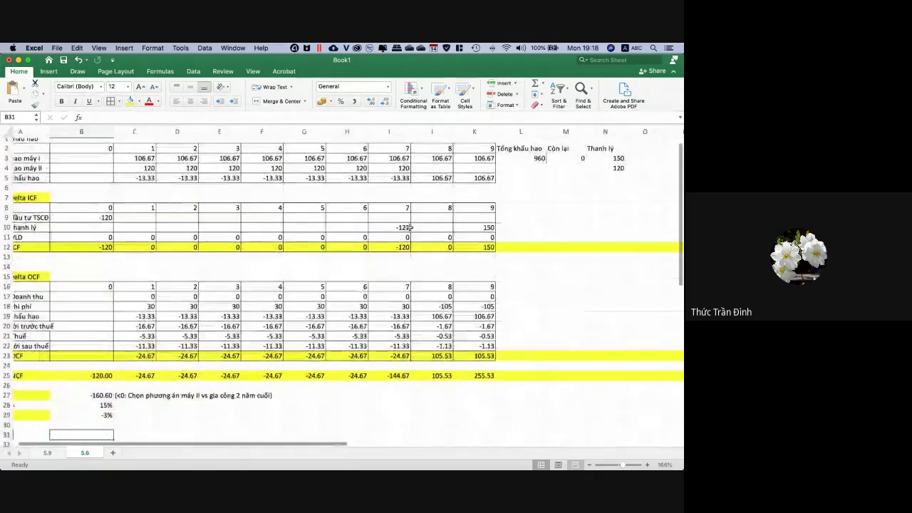
{"action": "scroll", "coordinate": [410, 228], "scroll_direction": "down", "scroll_amount": 2}
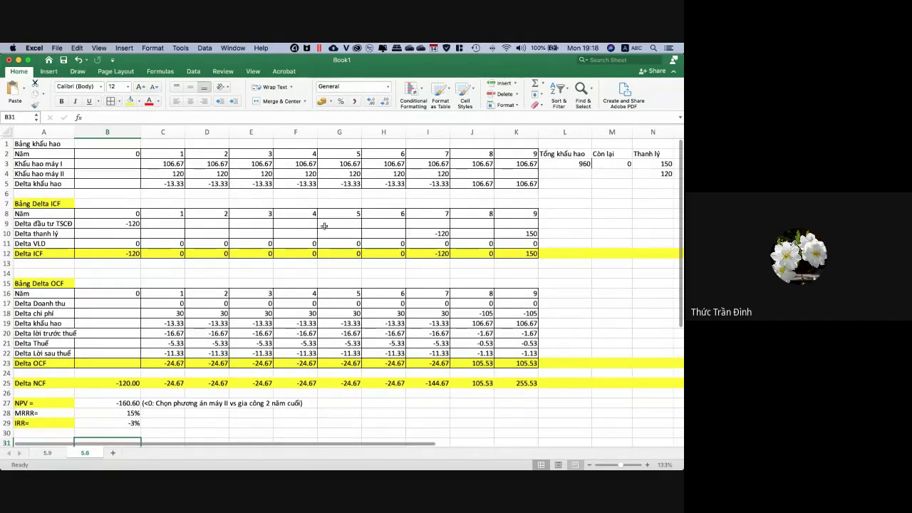
{"action": "left_click", "coordinate": [295, 266]}
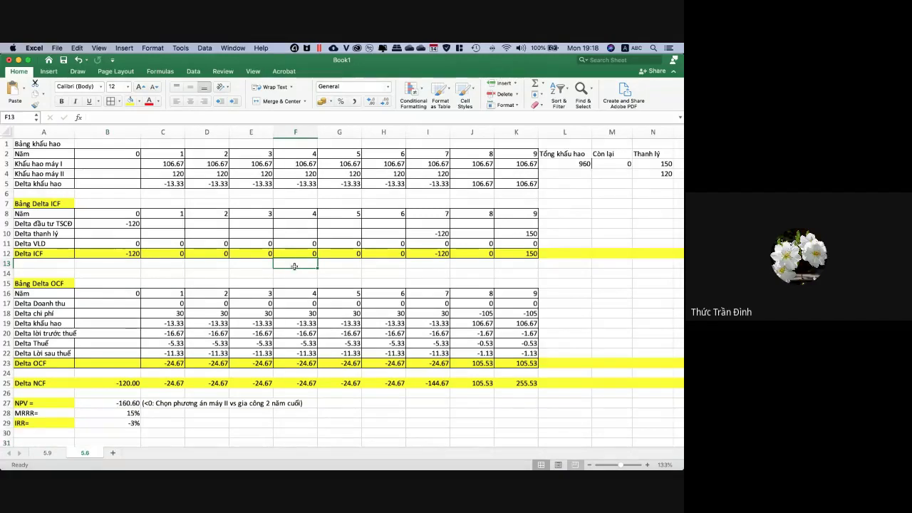
{"action": "key", "text": "super+s"}
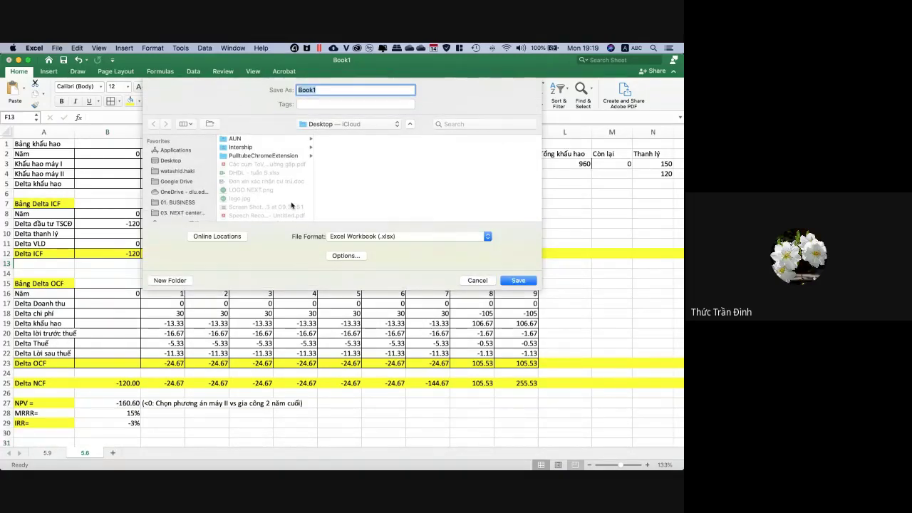
{"action": "scroll", "coordinate": [291, 205], "scroll_direction": "down", "scroll_amount": 2}
{"action": "scroll", "coordinate": [292, 205], "scroll_direction": "up", "scroll_amount": 2}
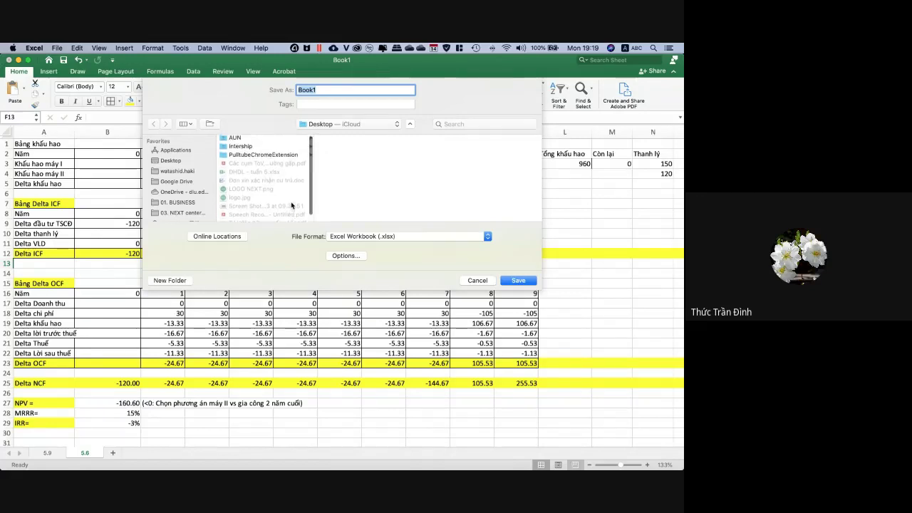
{"action": "scroll", "coordinate": [291, 205], "scroll_direction": "up", "scroll_amount": 1}
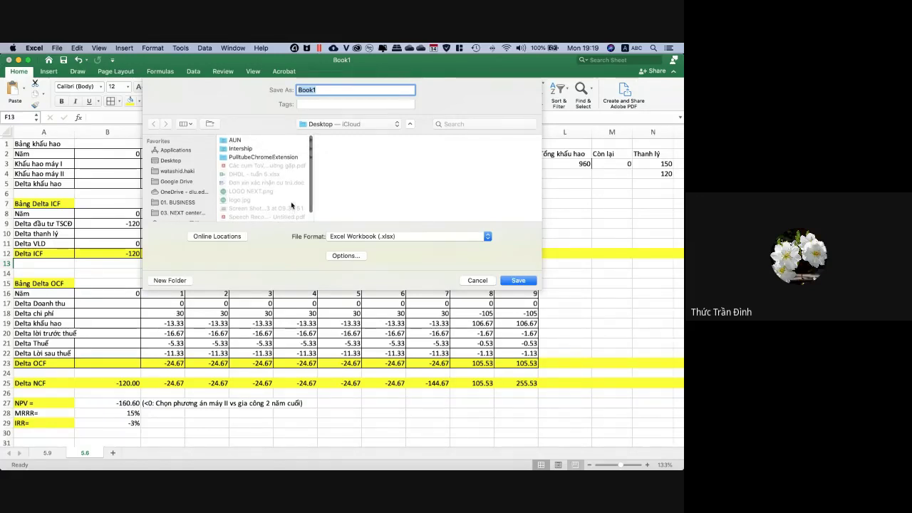
{"action": "scroll", "coordinate": [291, 205], "scroll_direction": "down", "scroll_amount": 1}
{"action": "scroll", "coordinate": [292, 205], "scroll_direction": "up", "scroll_amount": 1}
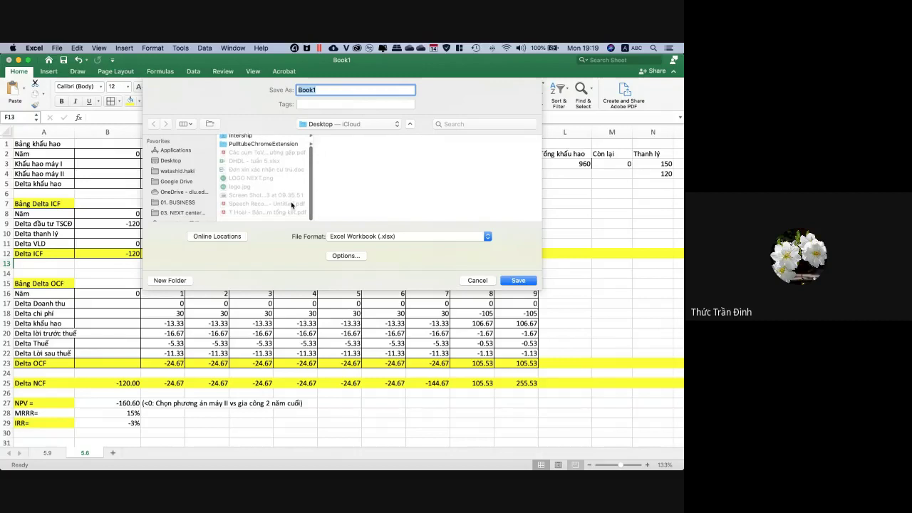
{"action": "scroll", "coordinate": [292, 206], "scroll_direction": "down", "scroll_amount": 1}
{"action": "key", "text": "Escape"}
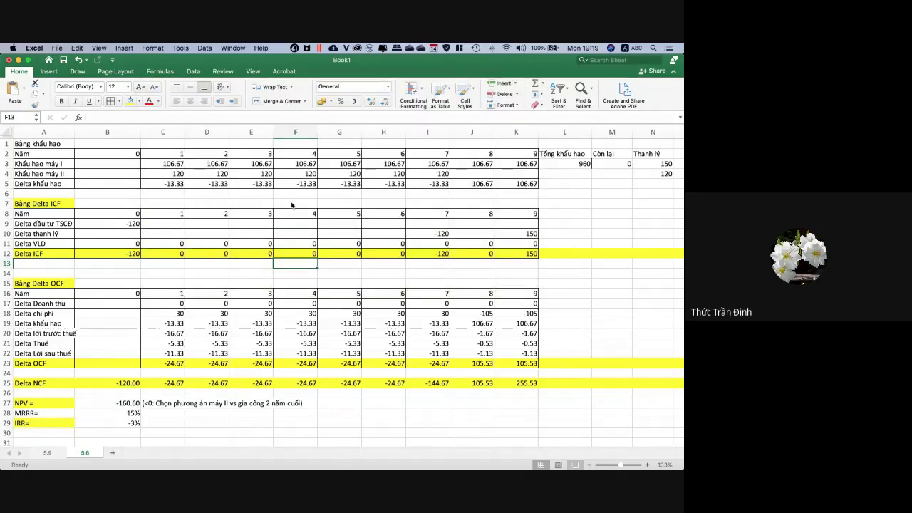
Save the workbook to the Desktop as "Bai tập C5" in Excel Workbook (.xlsx) format.
{"action": "key", "text": "super+s"}
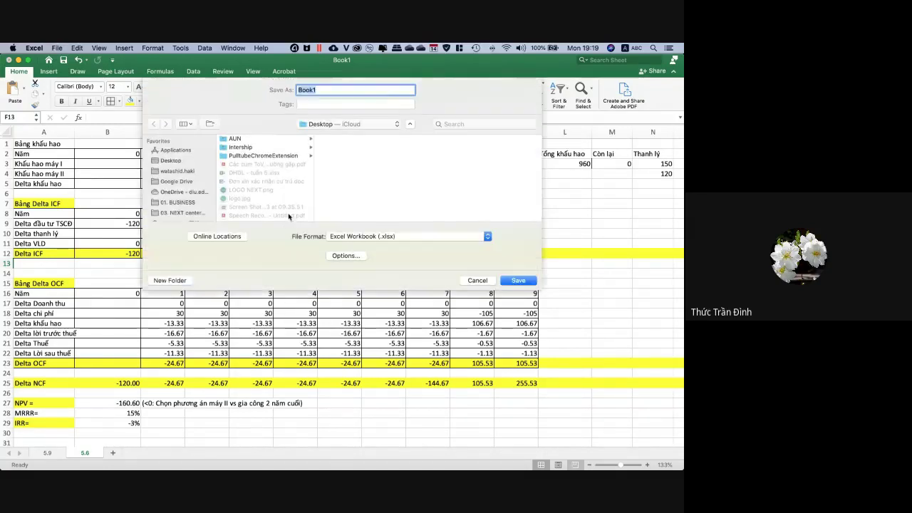
{"action": "left_click", "coordinate": [191, 160]}
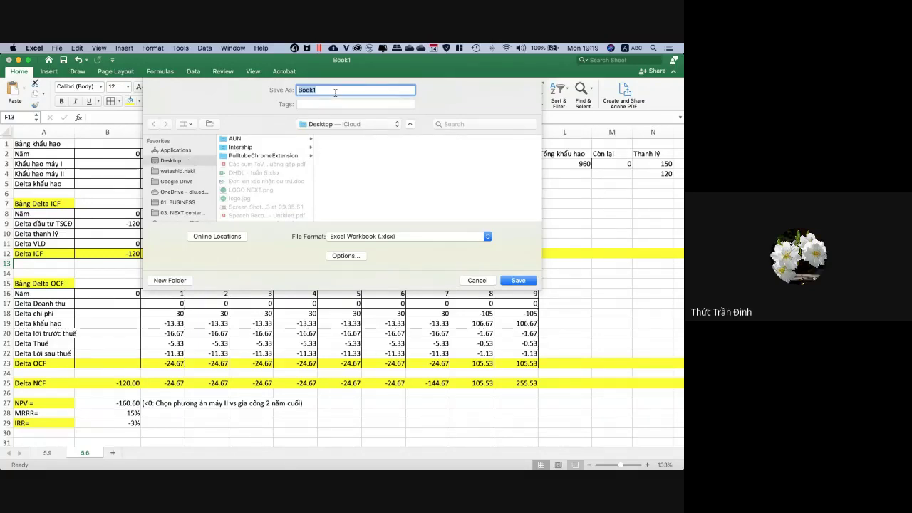
{"action": "type", "text": "Bai tập C5"}
{"action": "key", "text": "Return"}
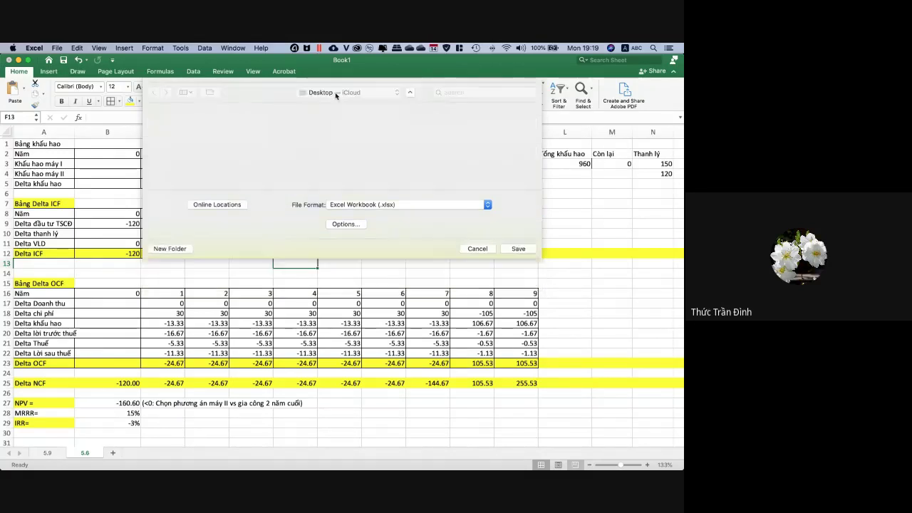
{"action": "left_click", "coordinate": [322, 253]}
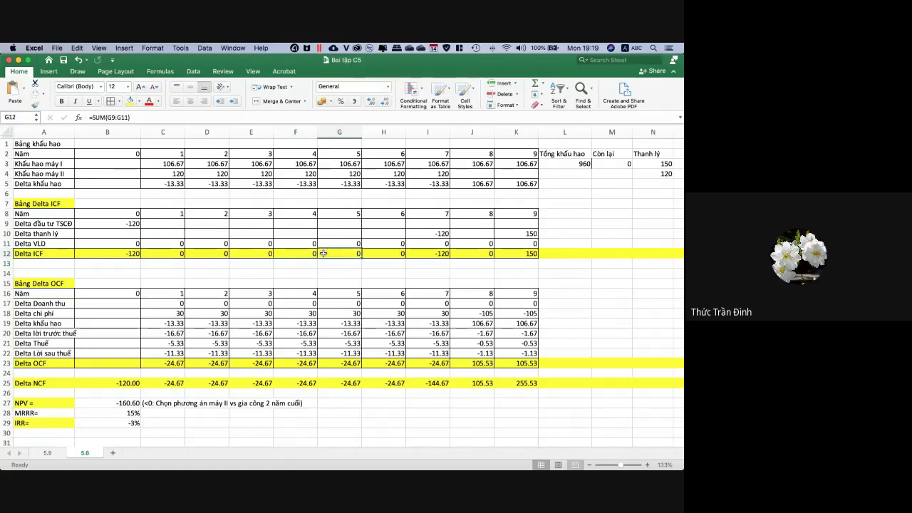
{"action": "left_click", "coordinate": [446, 303]}
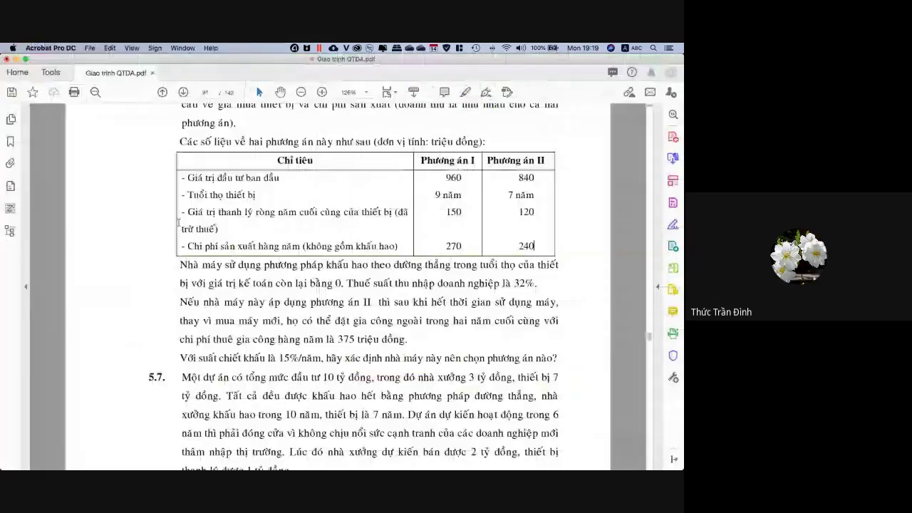
Switch to the Giao trinh QTDA.pdf textbook in Acrobat and look through the remaining chapter V exercises, 5.7 to 5.14.
{"action": "key", "text": "super+Tab"}
{"action": "scroll", "coordinate": [275, 347], "scroll_direction": "down", "scroll_amount": 15}
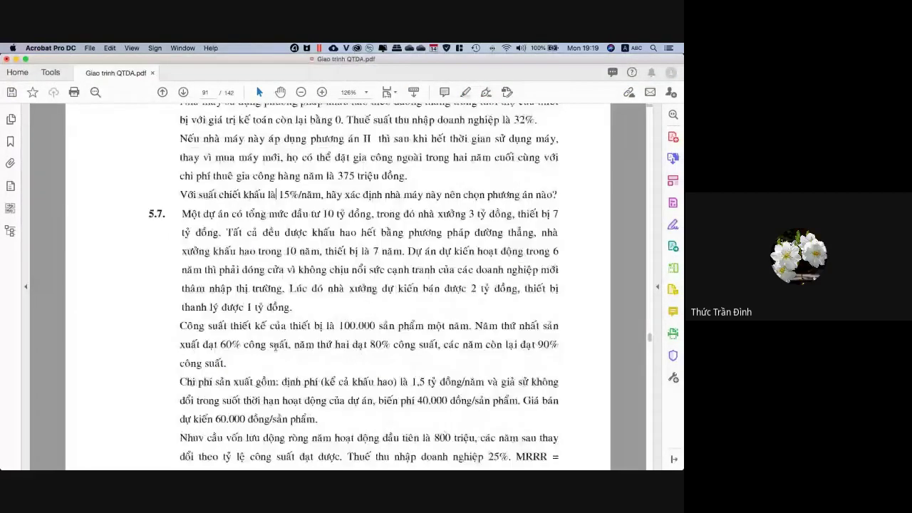
{"action": "scroll", "coordinate": [275, 347], "scroll_direction": "down", "scroll_amount": 20}
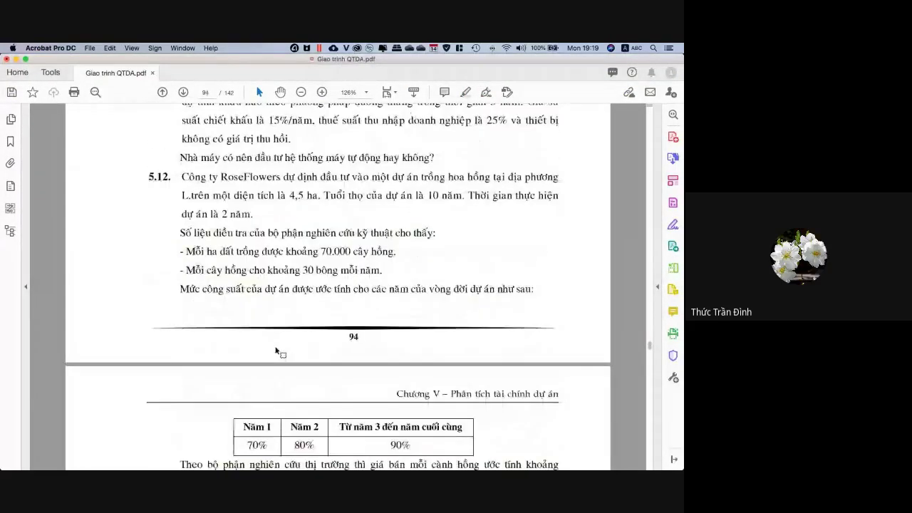
{"action": "scroll", "coordinate": [275, 347], "scroll_direction": "up", "scroll_amount": 10}
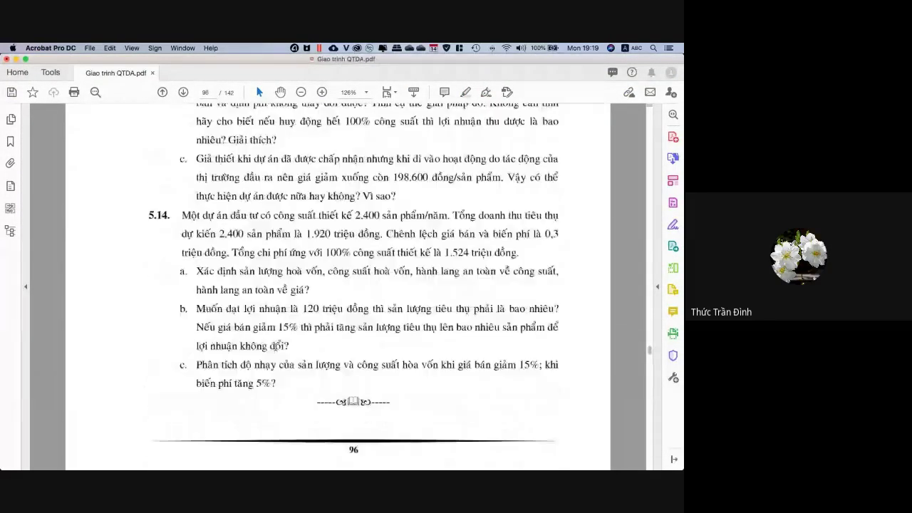
{"action": "scroll", "coordinate": [275, 347], "scroll_direction": "up", "scroll_amount": 4}
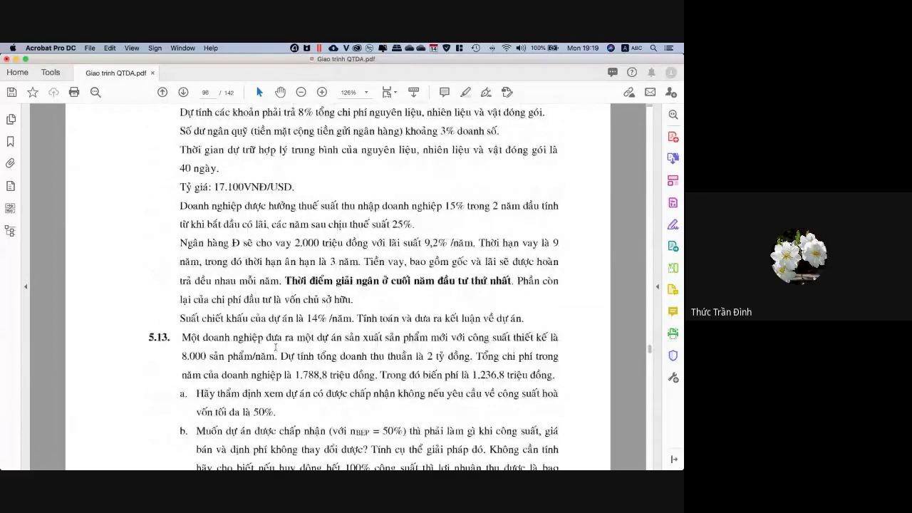
{"action": "scroll", "coordinate": [275, 347], "scroll_direction": "up", "scroll_amount": 15}
{"action": "scroll", "coordinate": [275, 346], "scroll_direction": "up", "scroll_amount": 9}
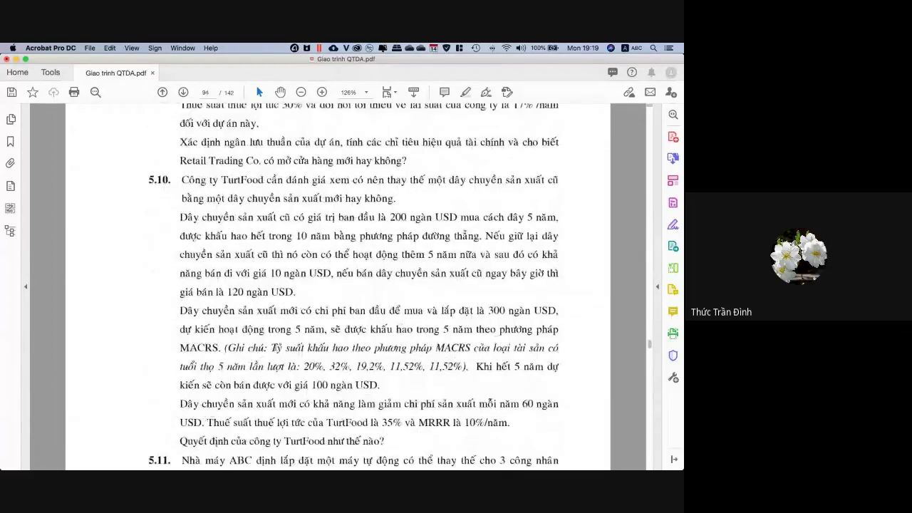
{"action": "scroll", "coordinate": [275, 347], "scroll_direction": "down", "scroll_amount": 3}
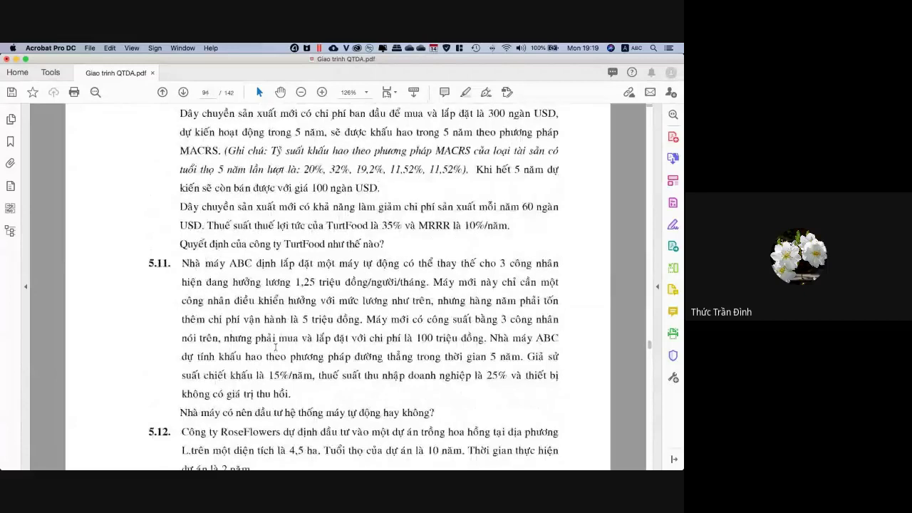
{"action": "scroll", "coordinate": [275, 347], "scroll_direction": "down", "scroll_amount": 2}
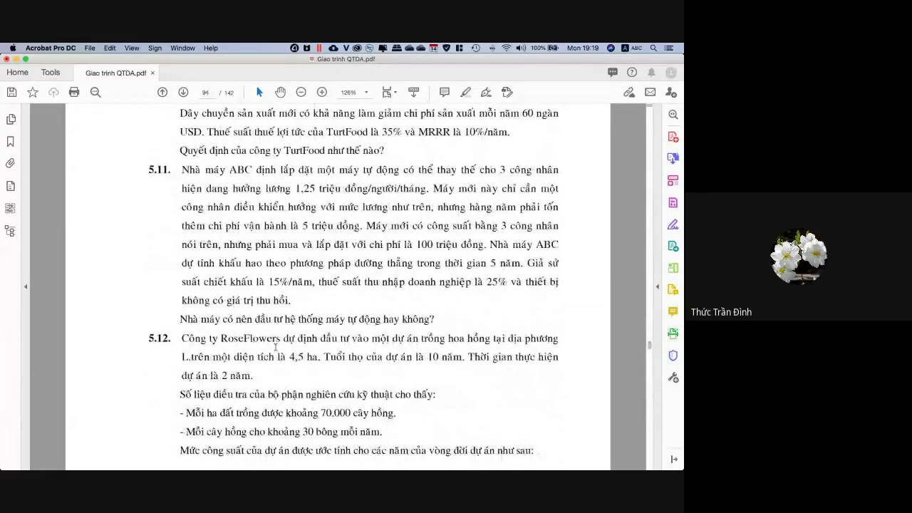
{"action": "scroll", "coordinate": [275, 347], "scroll_direction": "down", "scroll_amount": 4}
{"action": "scroll", "coordinate": [276, 349], "scroll_direction": "down", "scroll_amount": 20}
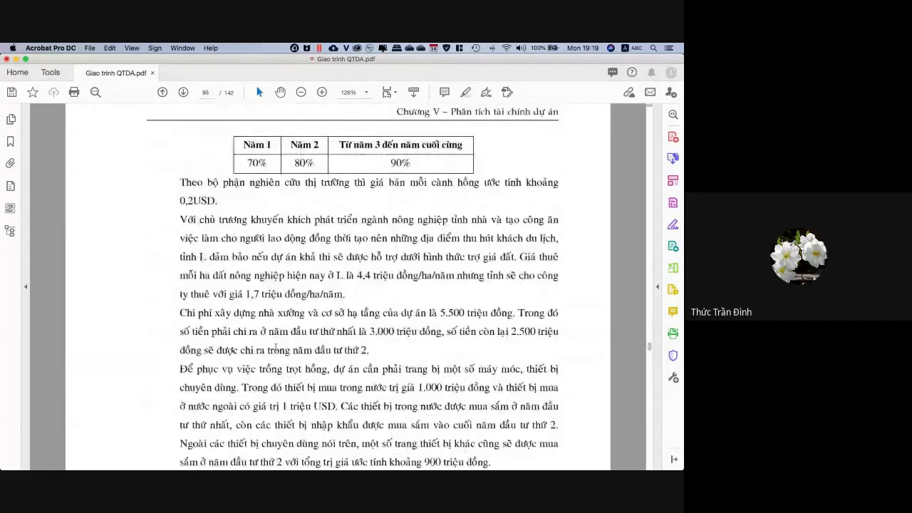
{"action": "scroll", "coordinate": [275, 347], "scroll_direction": "down", "scroll_amount": 13}
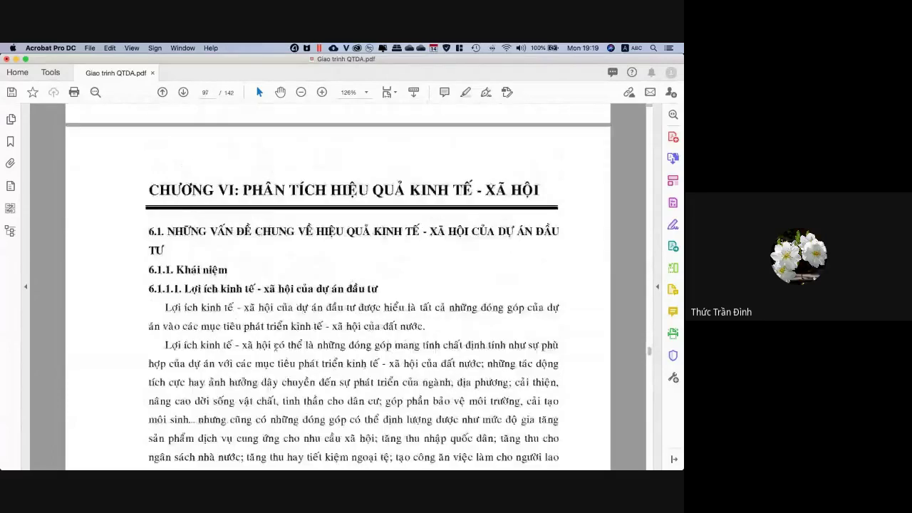
{"action": "scroll", "coordinate": [275, 348], "scroll_direction": "up", "scroll_amount": 17}
{"action": "scroll", "coordinate": [275, 347], "scroll_direction": "up", "scroll_amount": 20}
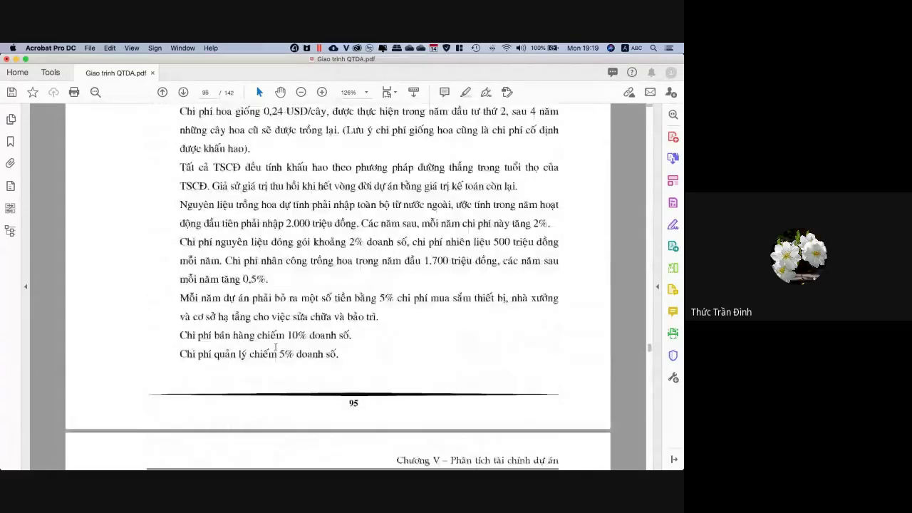
{"action": "scroll", "coordinate": [275, 347], "scroll_direction": "up", "scroll_amount": 10}
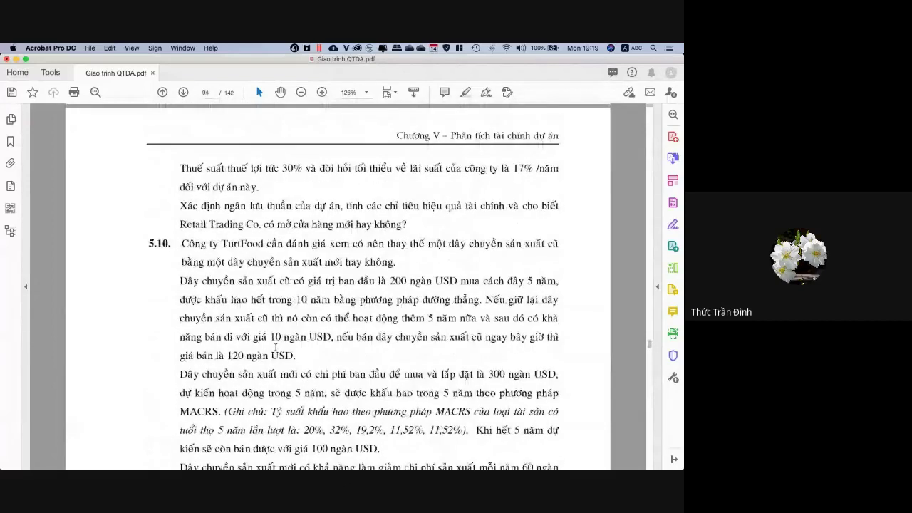
{"action": "scroll", "coordinate": [275, 347], "scroll_direction": "down", "scroll_amount": 10}
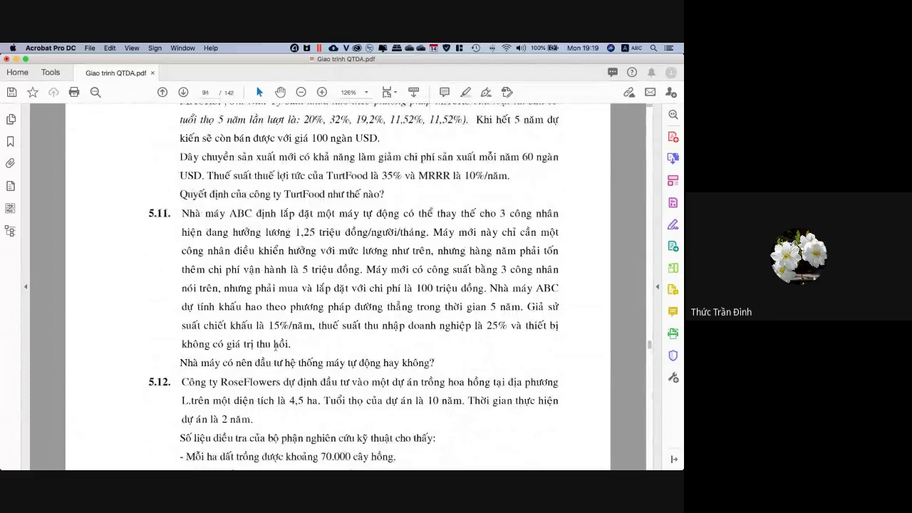
Switch to the Google Meet call in Chrome and stop its recording.
{"action": "key", "text": "ctrl+Right"}
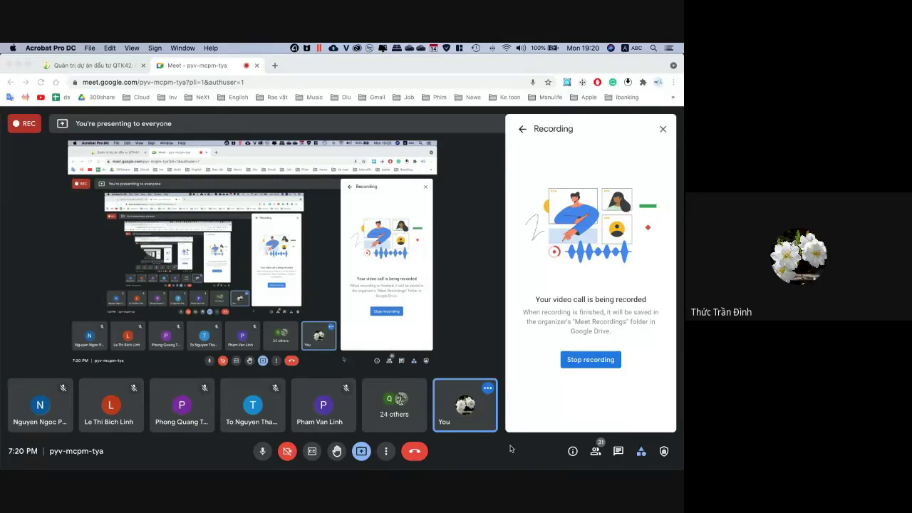
{"action": "left_click", "coordinate": [578, 361]}
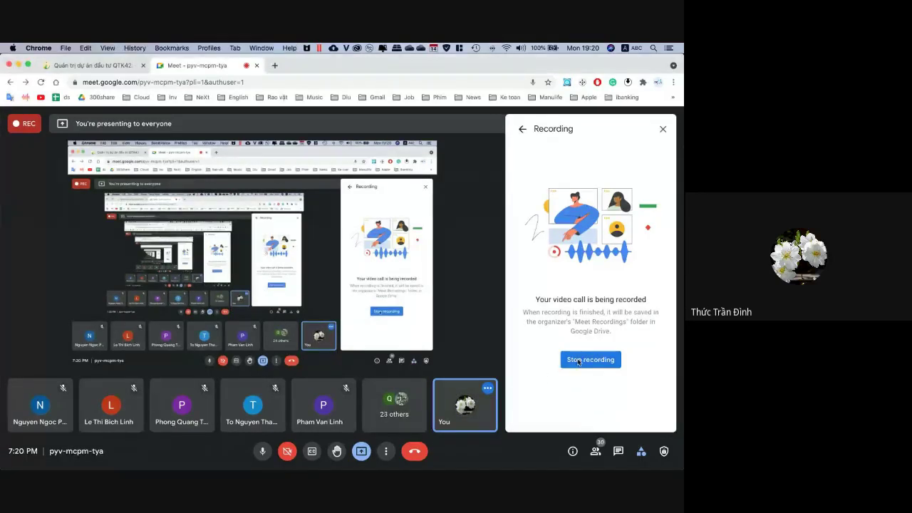